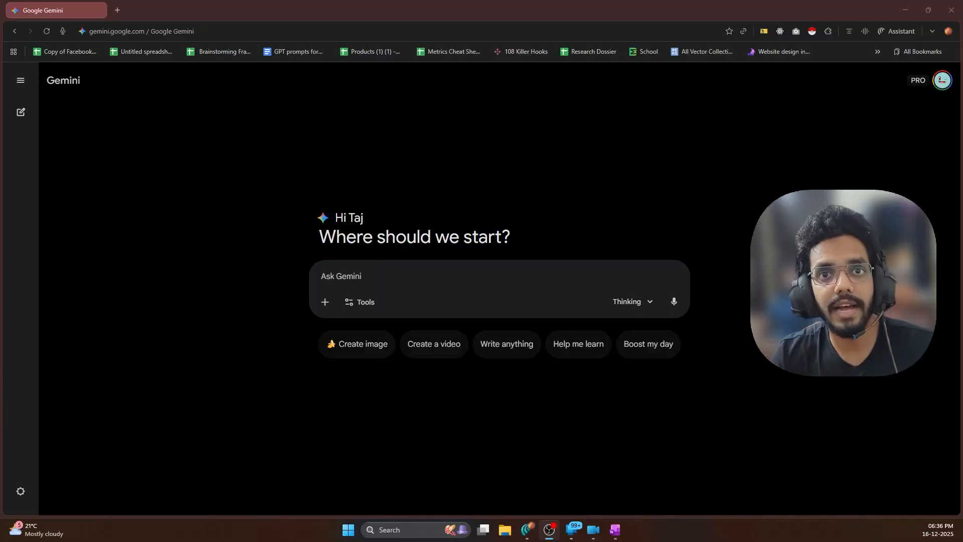
Start the Gemini prompt with the line 'Context: I want to create an BRD for'
left_click(386, 279)
type("C")
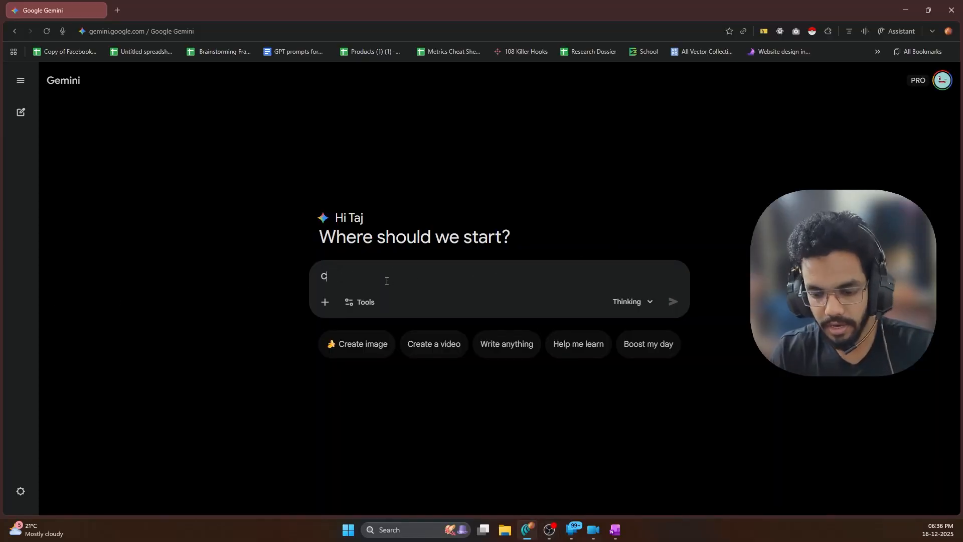
type("ontext")
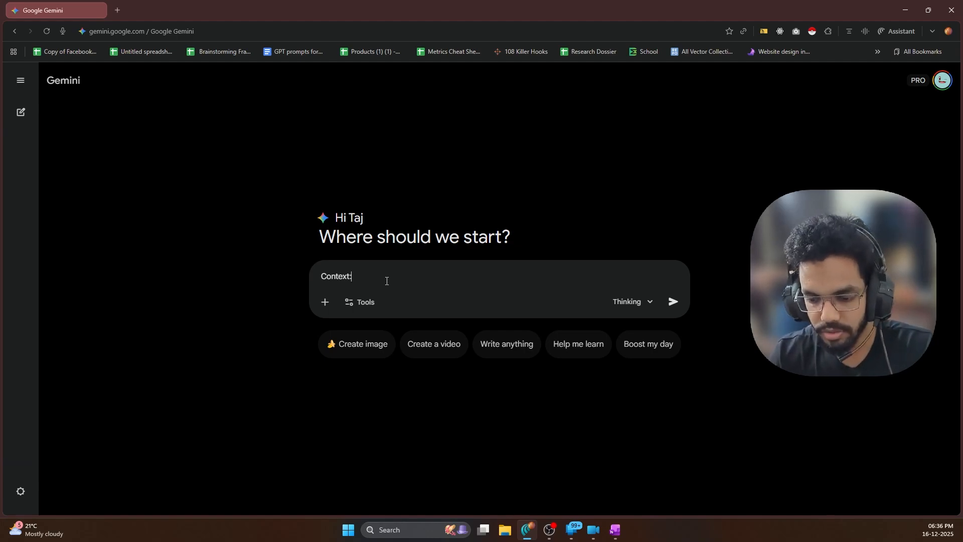
type(": I want ")
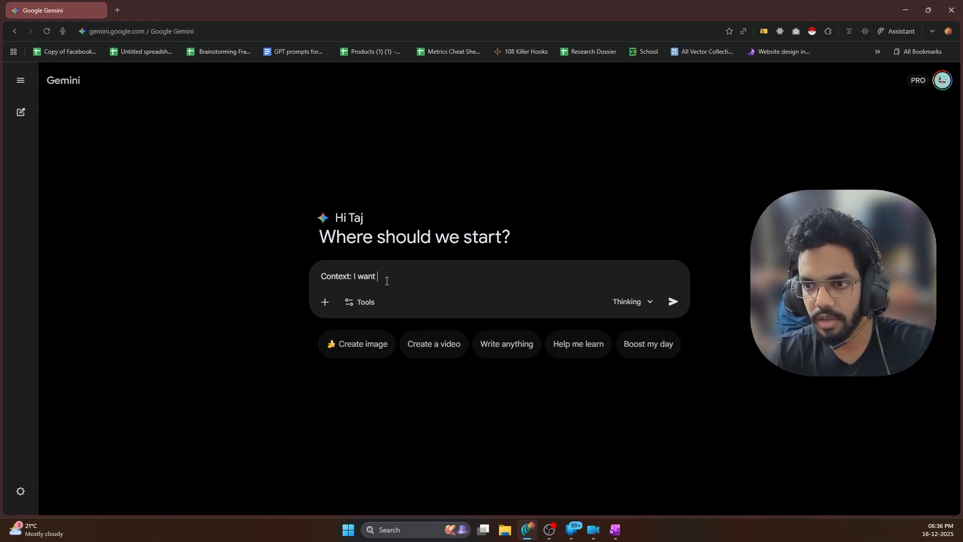
type("to create an")
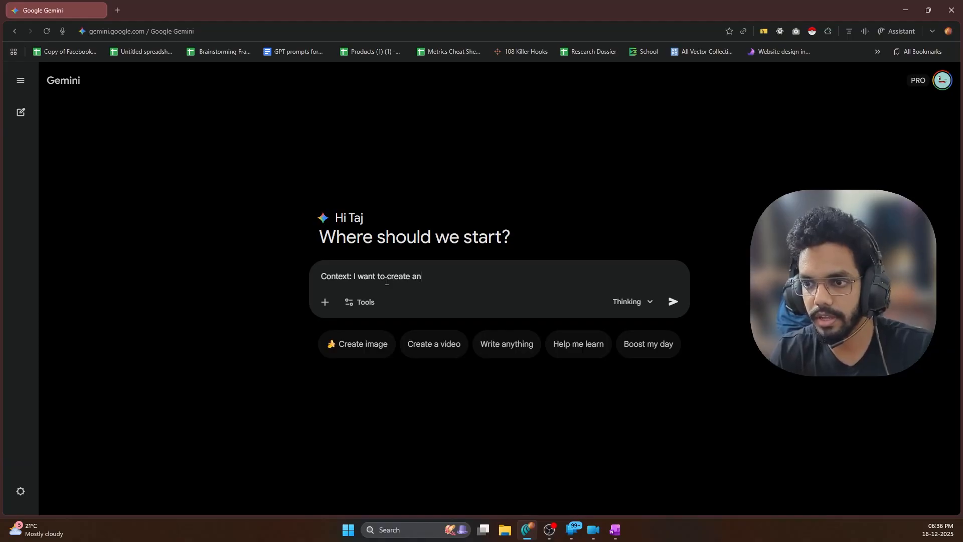
type(" BRD for")
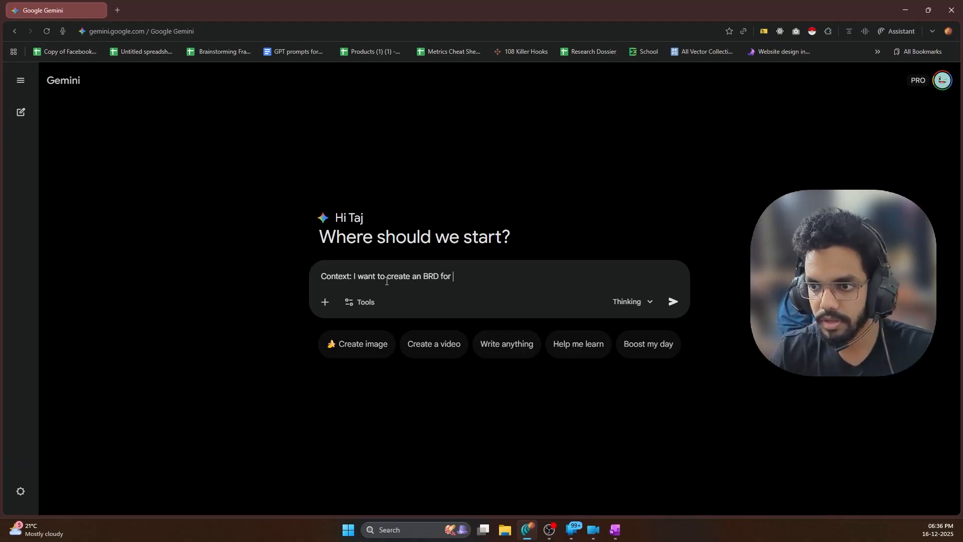
Paste the rent collection, lease renewal and maintenance triage requirements as text, and enlarge the editor
key("shift+Return")
key("ctrl+v")
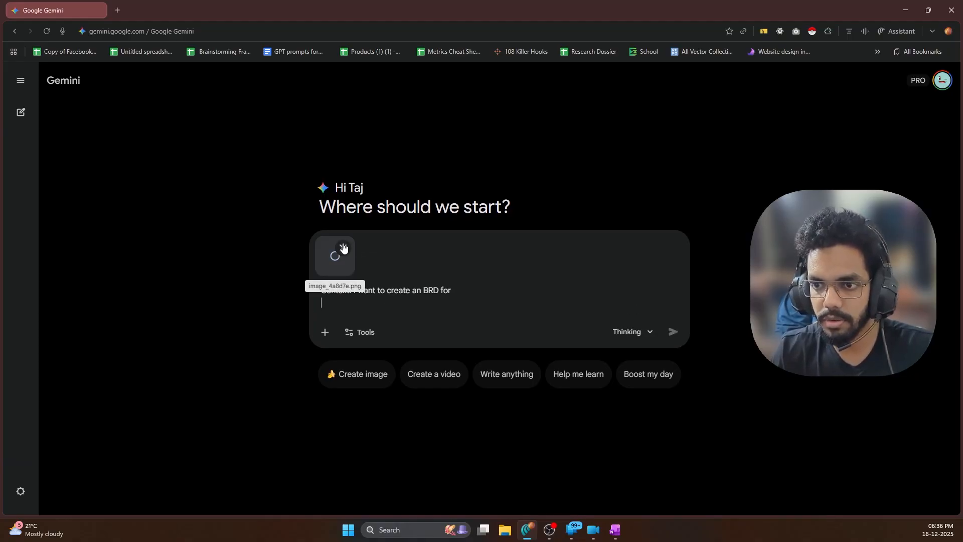
left_click(343, 248)
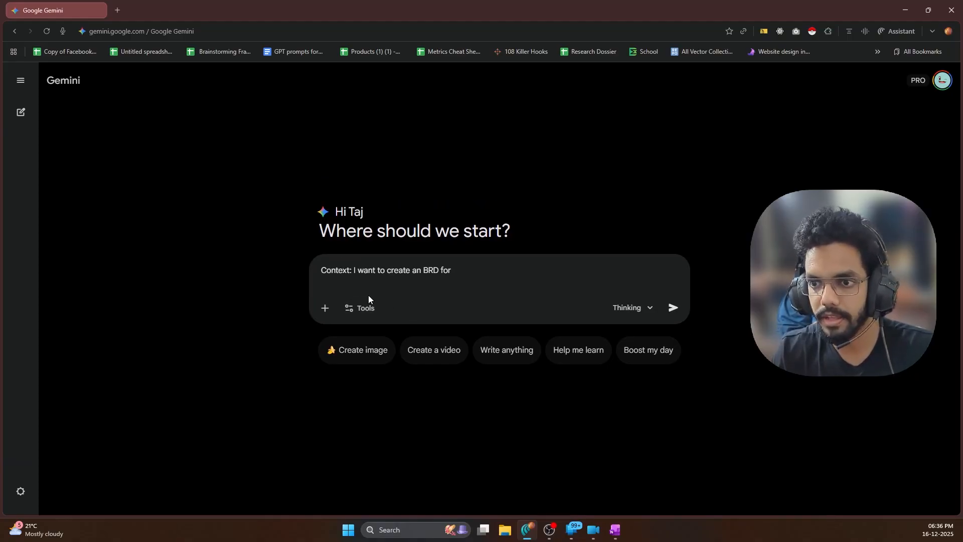
type("Property Management (Recurring Revenue) • Rent Collection: Automate monthly invoices and late fee penalties if payment isn't received by the 5th. • Lease Renewal Reminders: Automatically email a tenant 90 days before their lease expires asking if they intend to renew. Maintenance Triage: Create a form for tenants to report issues.")
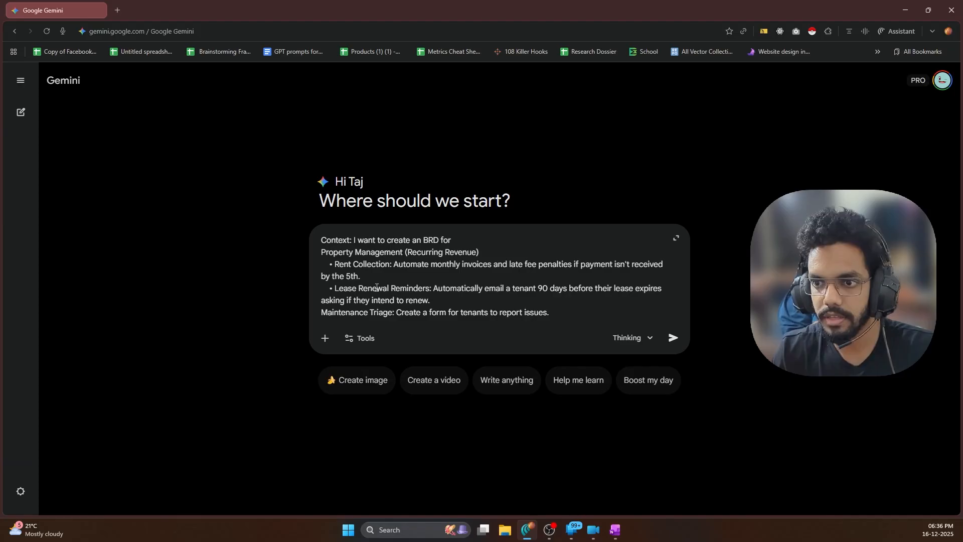
left_click(676, 238)
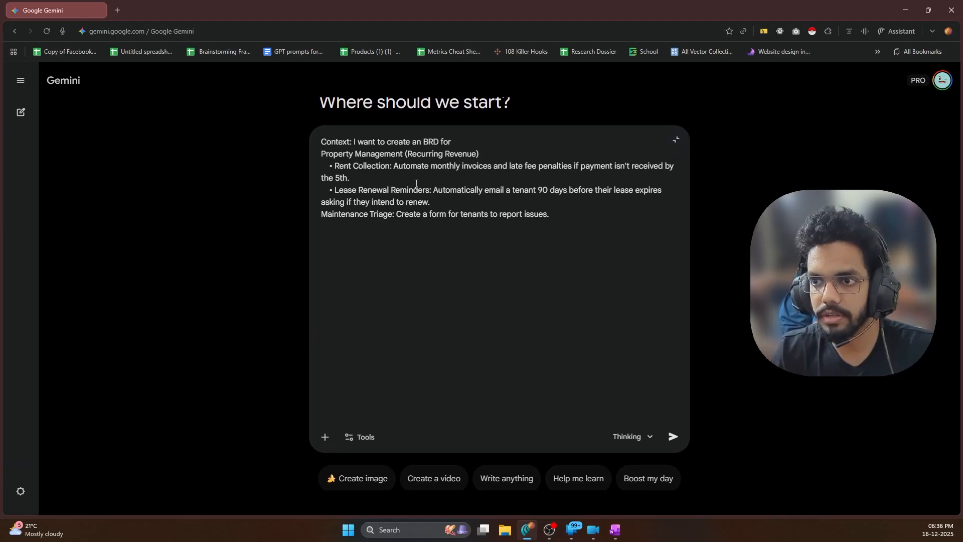
left_click_drag(332, 165, 389, 166)
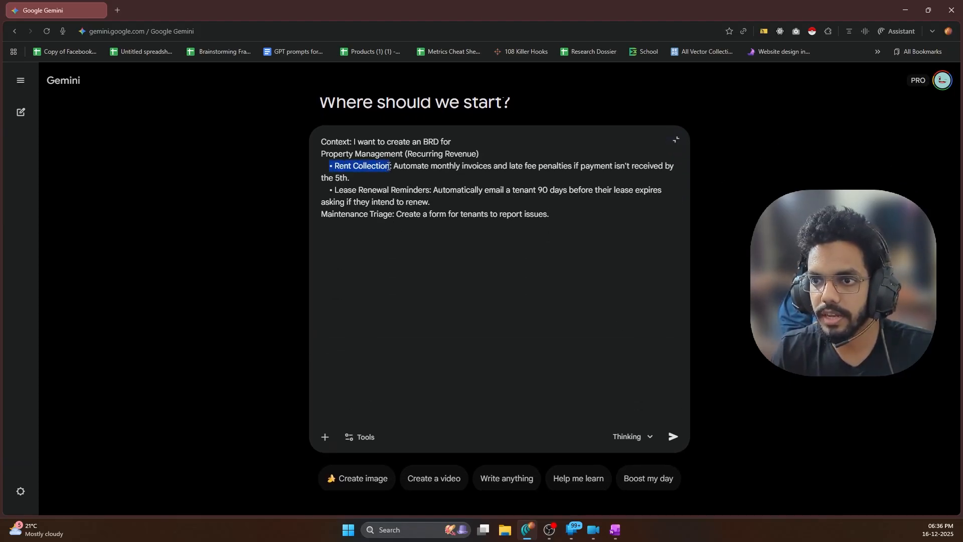
left_click_drag(335, 191, 431, 191)
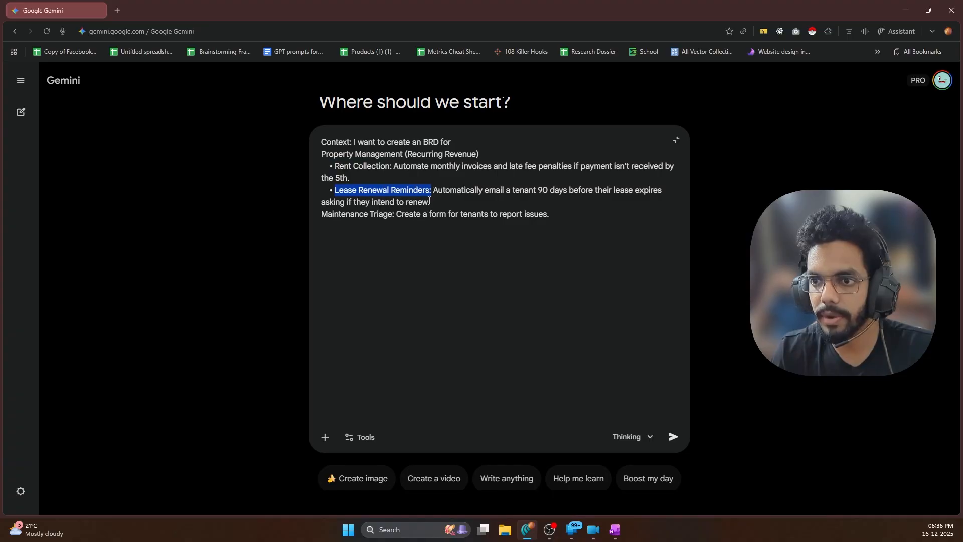
Add a 'TasK:' heading on a new line below the requirements
left_click(559, 221)
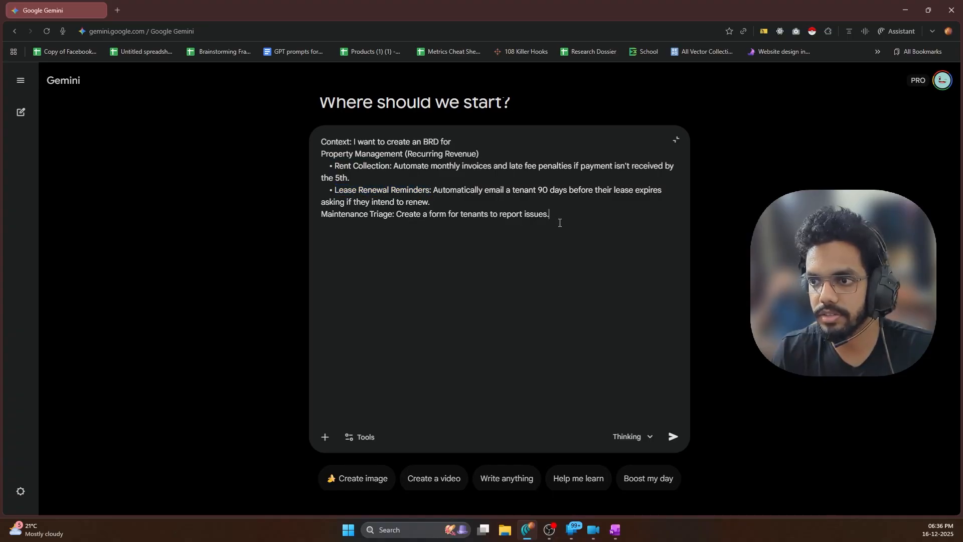
key("shift+Return")
key("shift+Return")
type("Task")
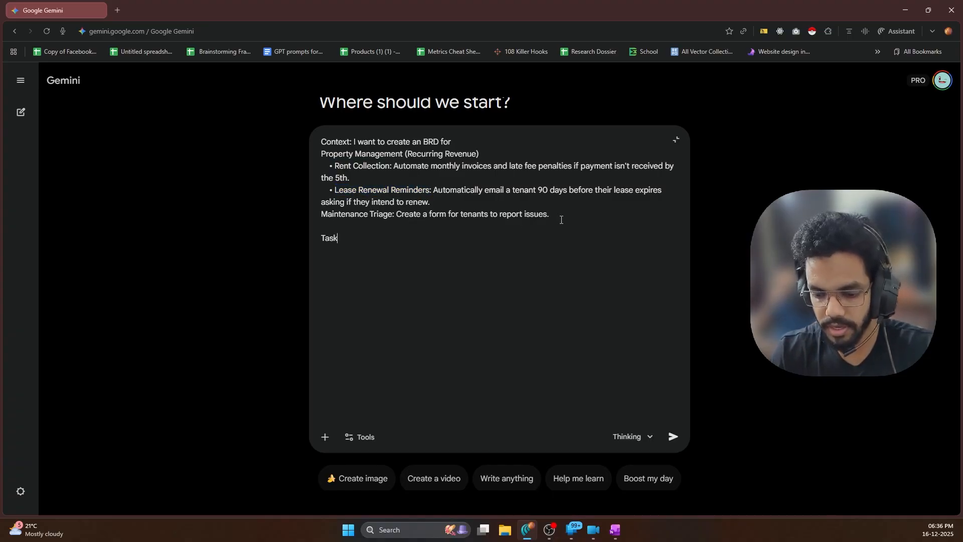
key("BackSpace")
type("k")
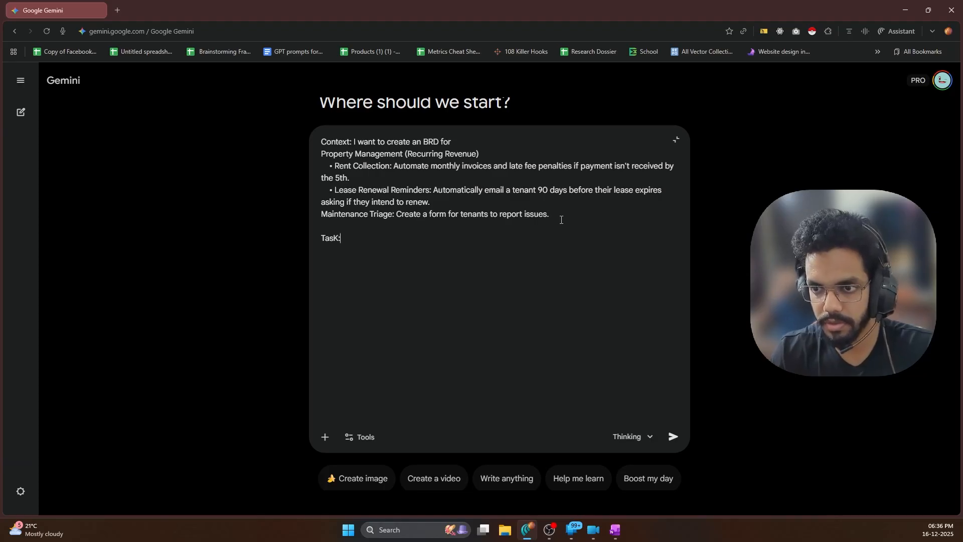
key("BackSpace")
type("K:")
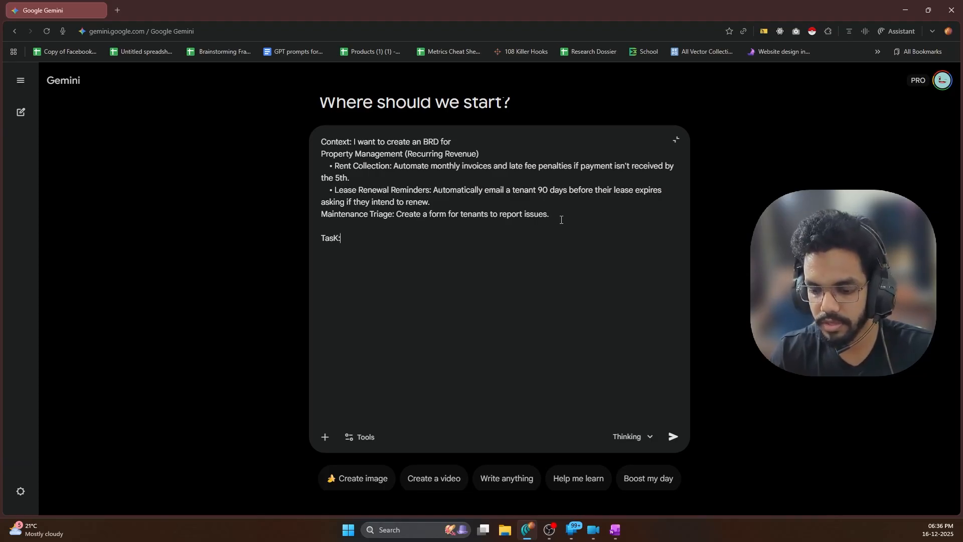
Write 'Create a BRD' under the task heading, discarding the unused Goal line
key("shift+Return")
type("Create ")
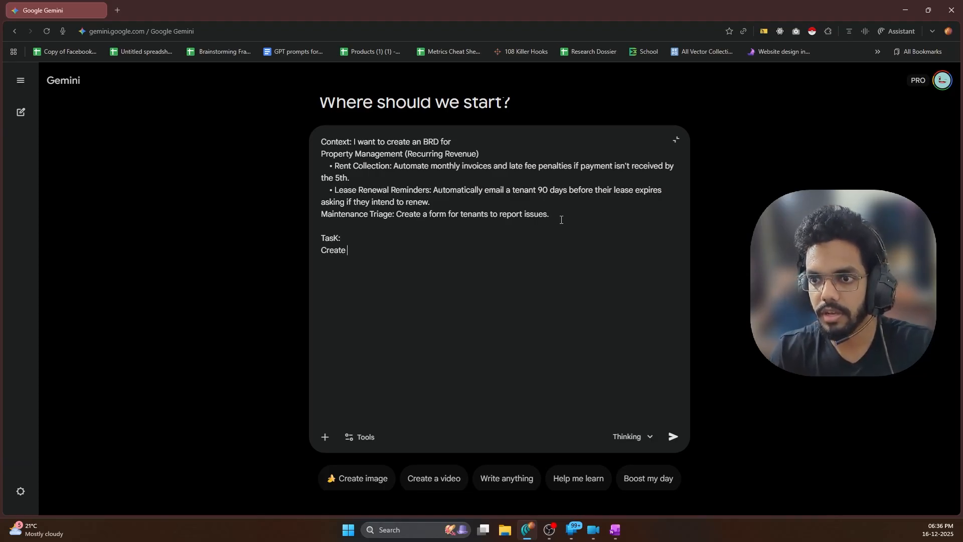
type("a BRD for")
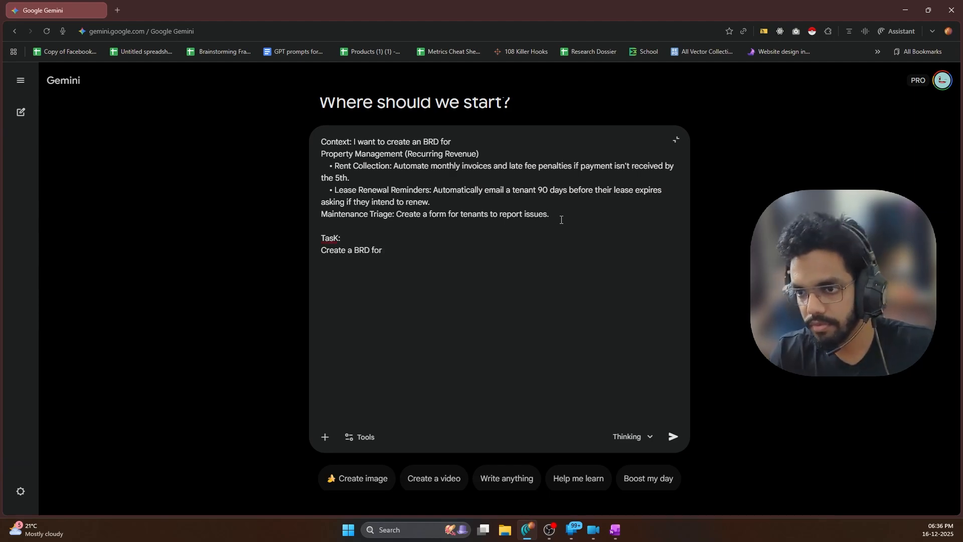
type(" the s")
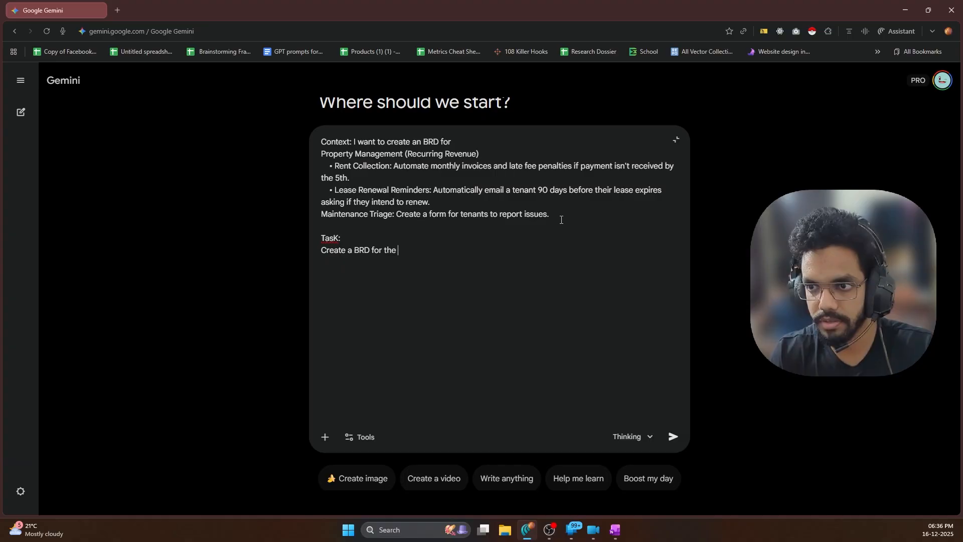
key("BackSpace")
key("BackSpace")
key("BackSpace")
key("BackSpace")
key("BackSpace")
key("BackSpace")
key("BackSpace")
key("BackSpace")
key("BackSpace")
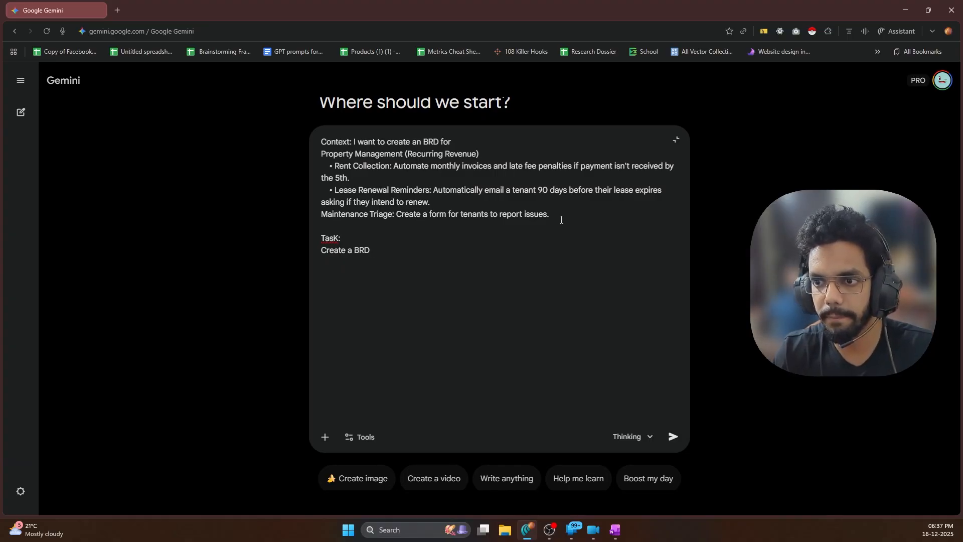
key("shift+Return")
key("shift+Return")
type("Goal:")
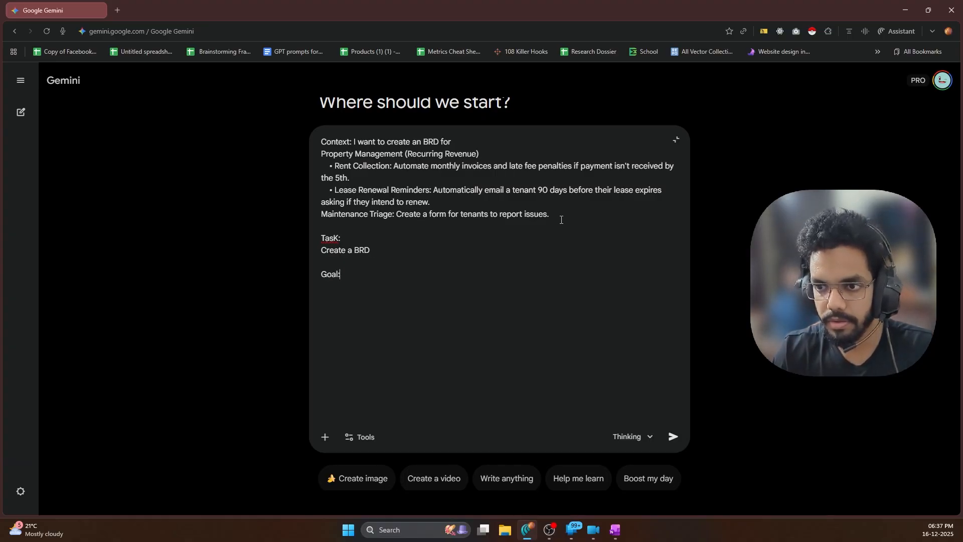
key("BackSpace")
key("BackSpace")
key("BackSpace")
key("BackSpace")
key("BackSpace")
key("BackSpace")
Send the BRD prompt and expand it, reviewing its three requirements while Gemini writes the PMS BRD
key("Return")
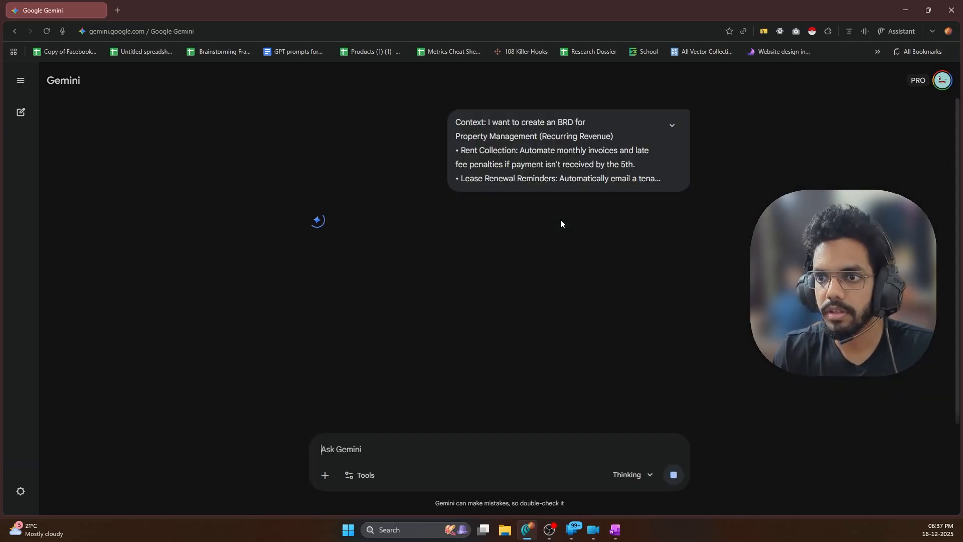
left_click(672, 125)
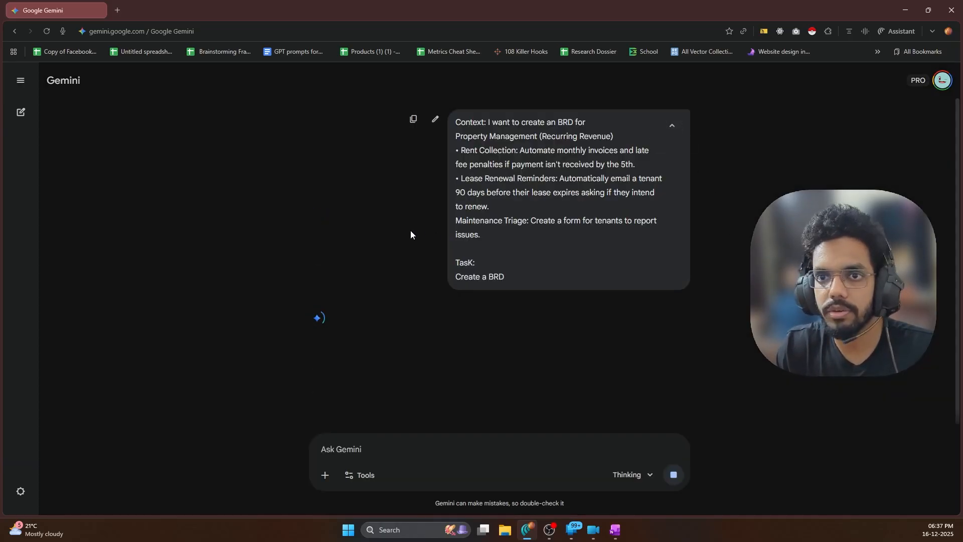
left_click(672, 125)
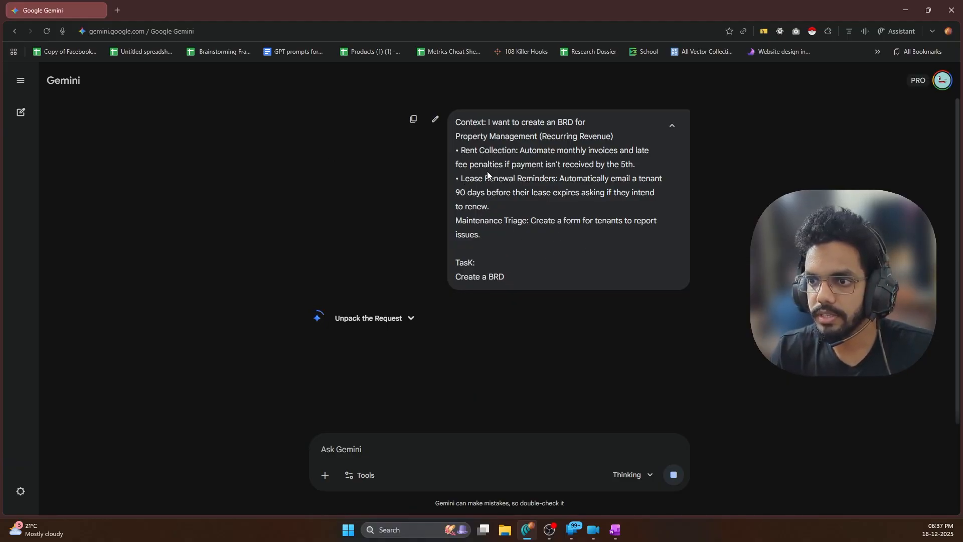
left_click_drag(461, 150, 517, 150)
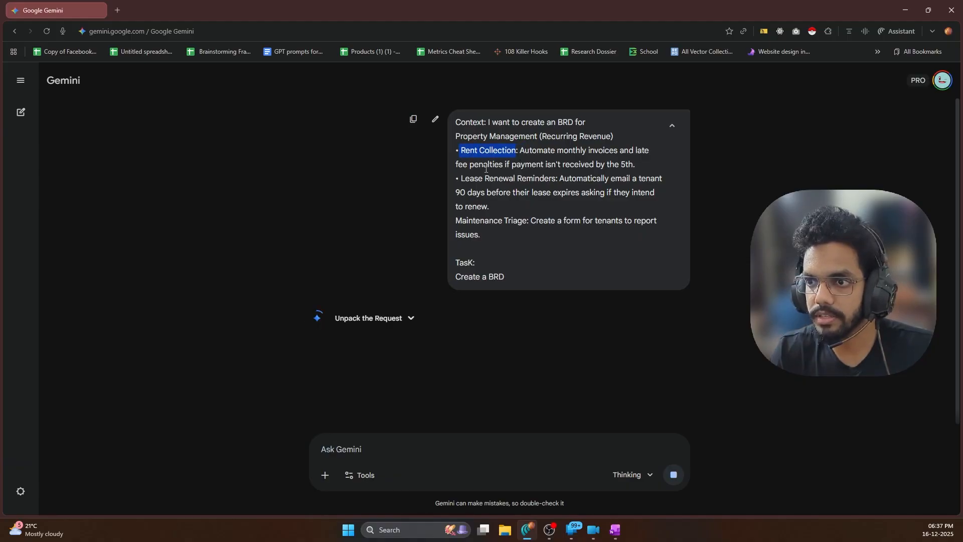
left_click(460, 179)
left_click_drag(460, 179, 558, 179)
left_click(521, 216)
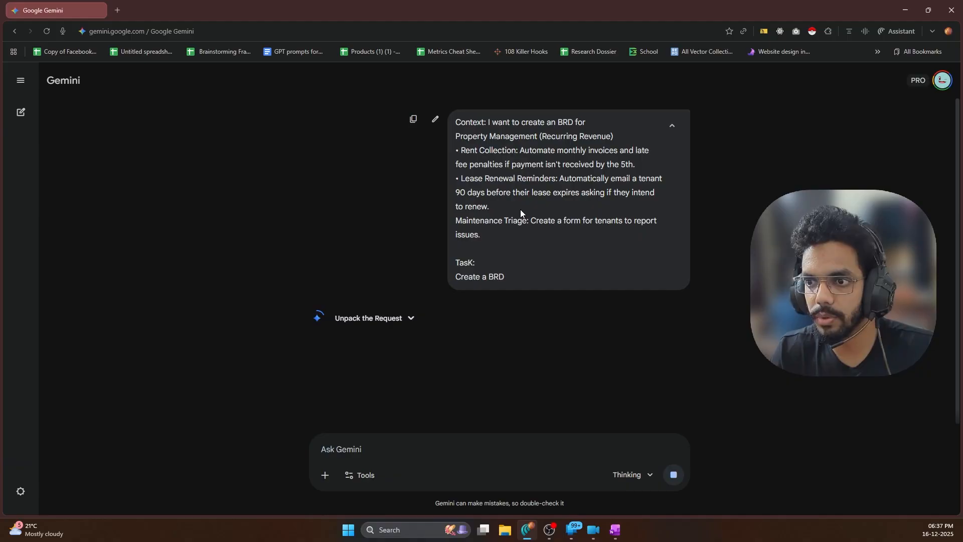
left_click_drag(457, 224, 529, 222)
left_click(531, 228)
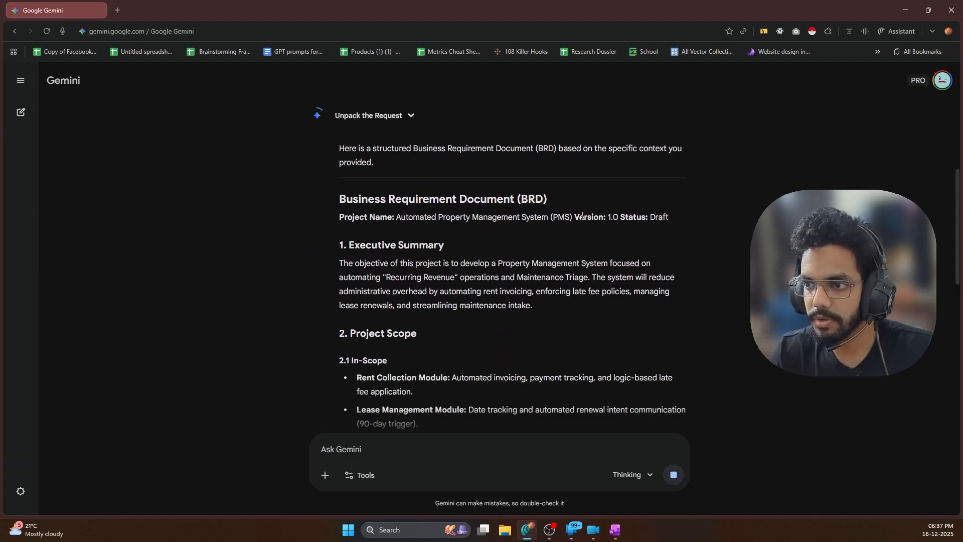
Scroll past the Rent Collection and Lease Management scope modules to the FR-01 to FR-06 table
scroll(451, 175, "down", 3)
scroll(395, 160, "up", 1)
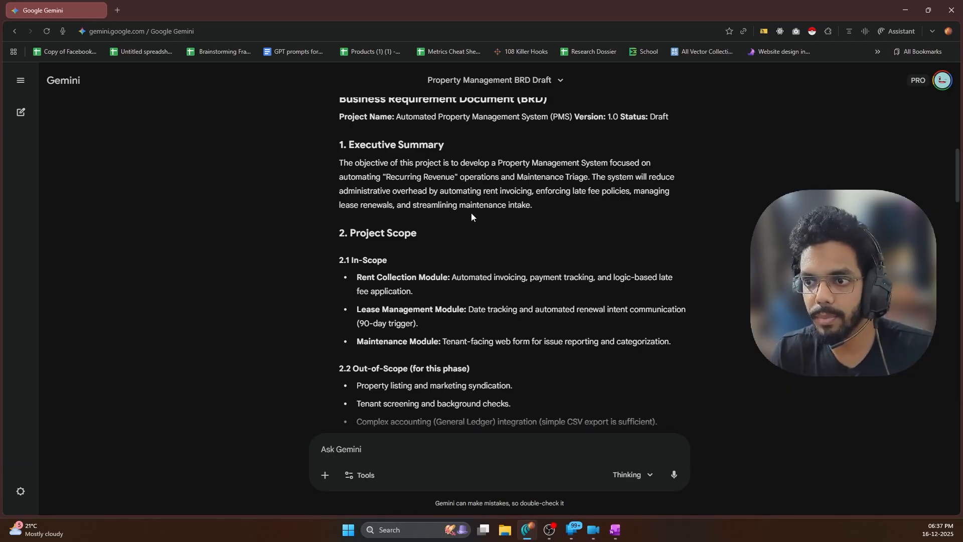
scroll(542, 214, "down", 3)
scroll(537, 214, "up", 3)
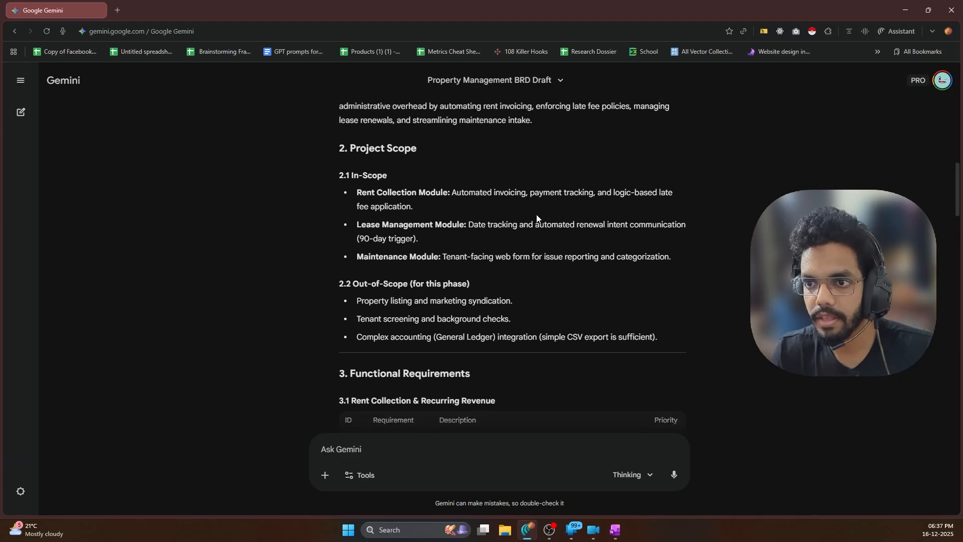
scroll(396, 270, "down", 2)
left_click_drag(372, 177, 436, 178)
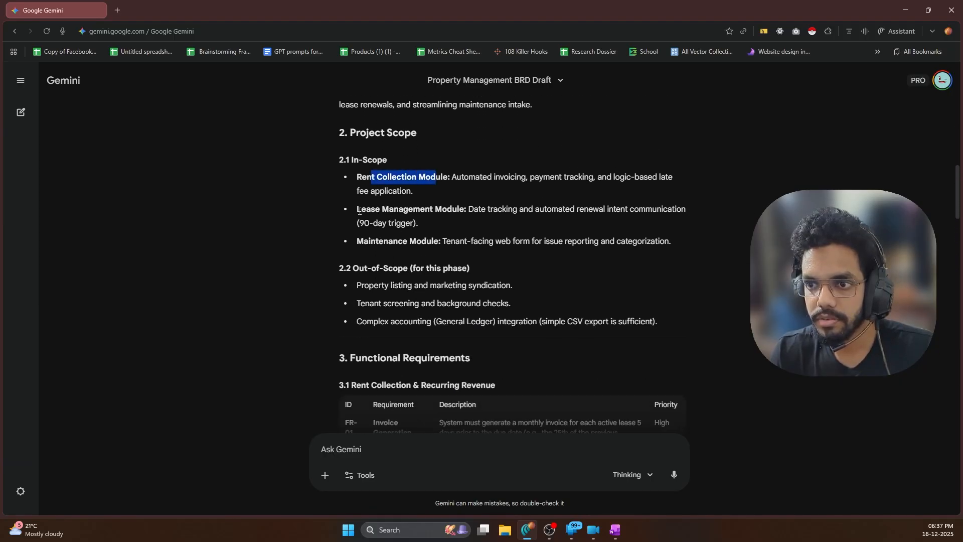
left_click_drag(394, 210, 447, 209)
scroll(428, 257, "down", 1)
scroll(416, 225, "up", 1)
scroll(498, 245, "down", 2)
left_click(445, 201)
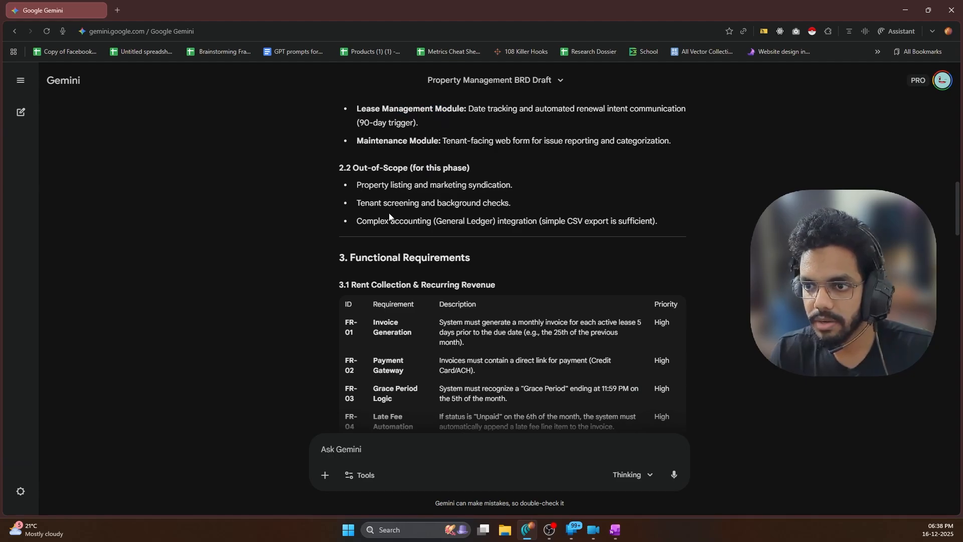
scroll(396, 232, "down", 5)
scroll(416, 212, "up", 3)
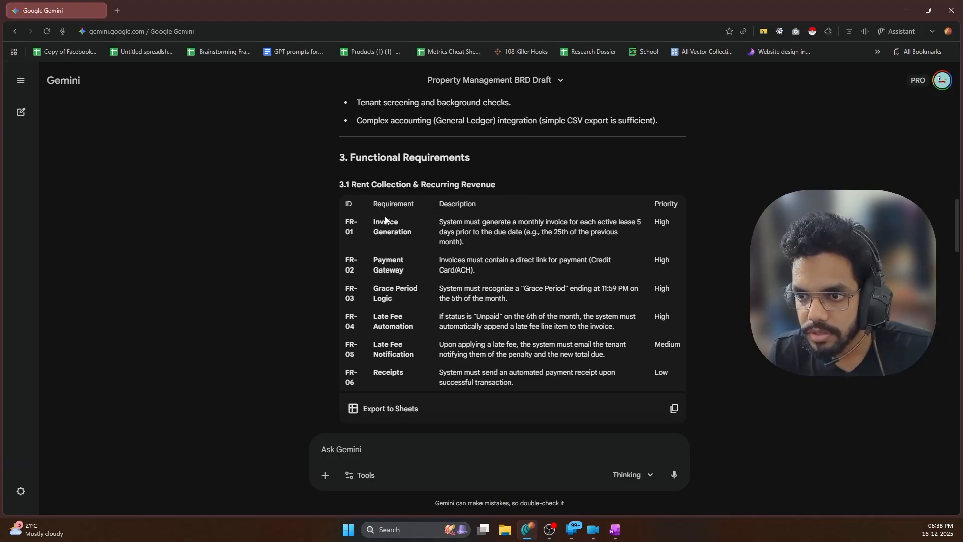
left_click_drag(376, 223, 415, 235)
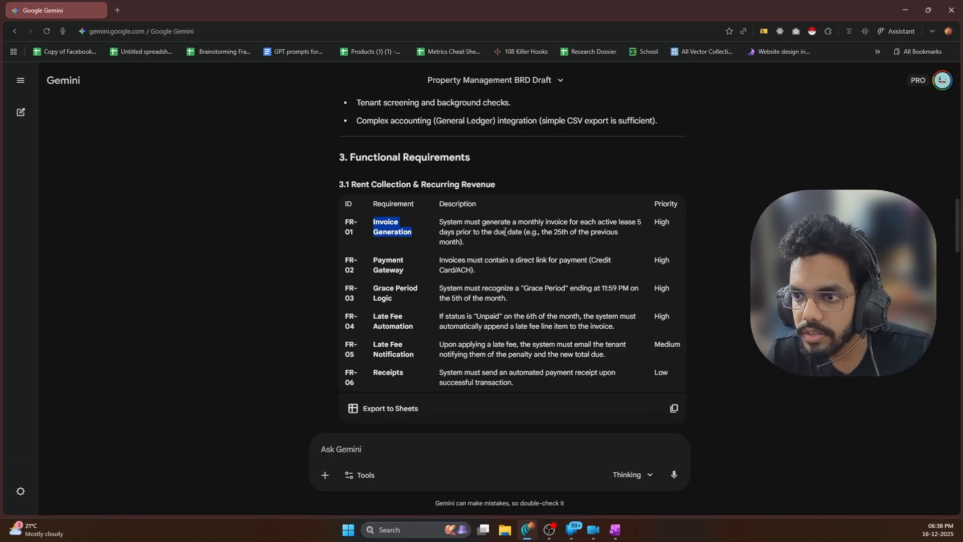
left_click(497, 248)
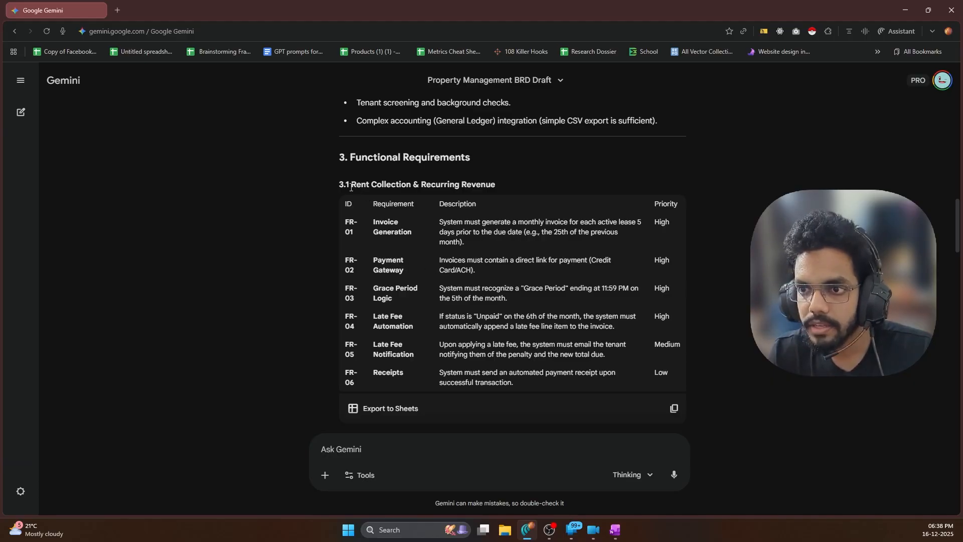
left_click_drag(352, 187, 496, 186)
left_click(540, 254)
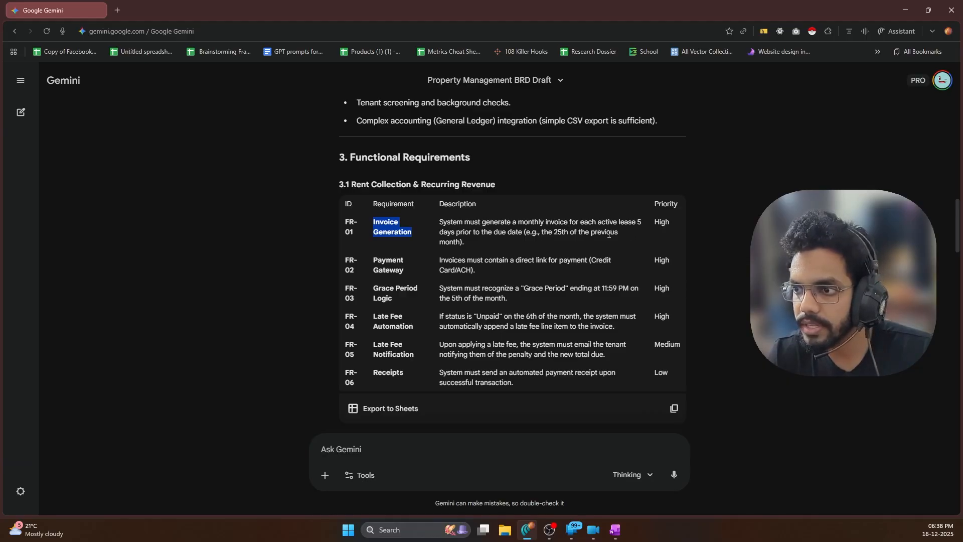
left_click(412, 266)
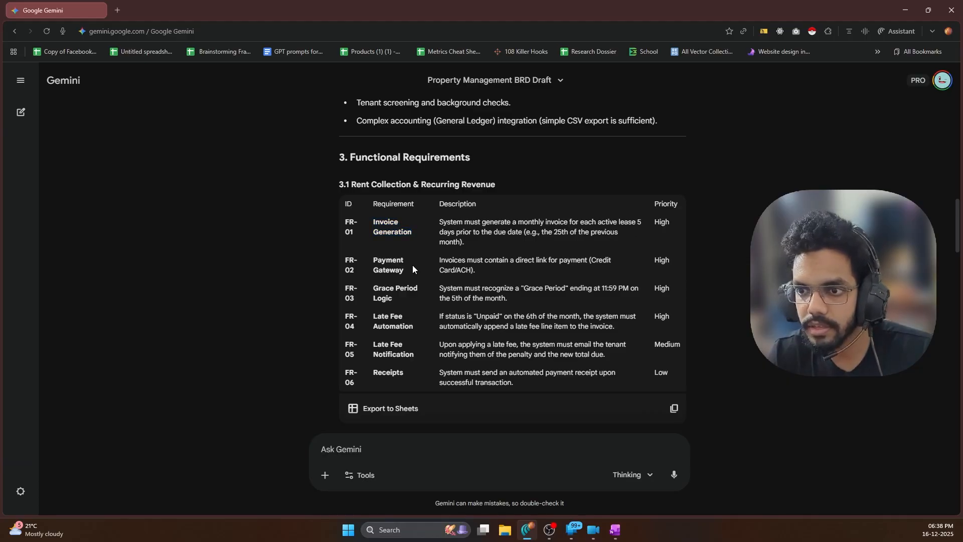
left_click(445, 269)
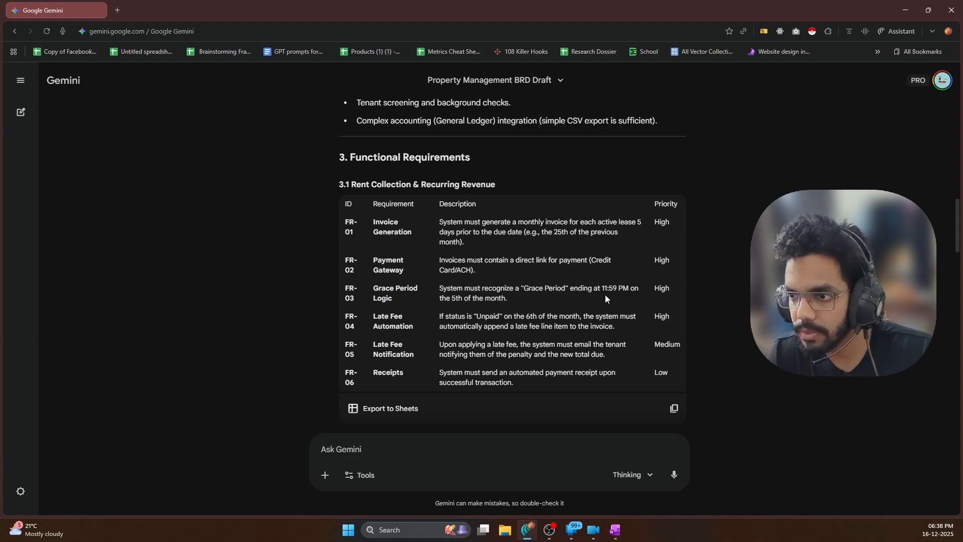
triple_click(502, 298)
left_click(511, 304)
scroll(476, 286, "down", 1)
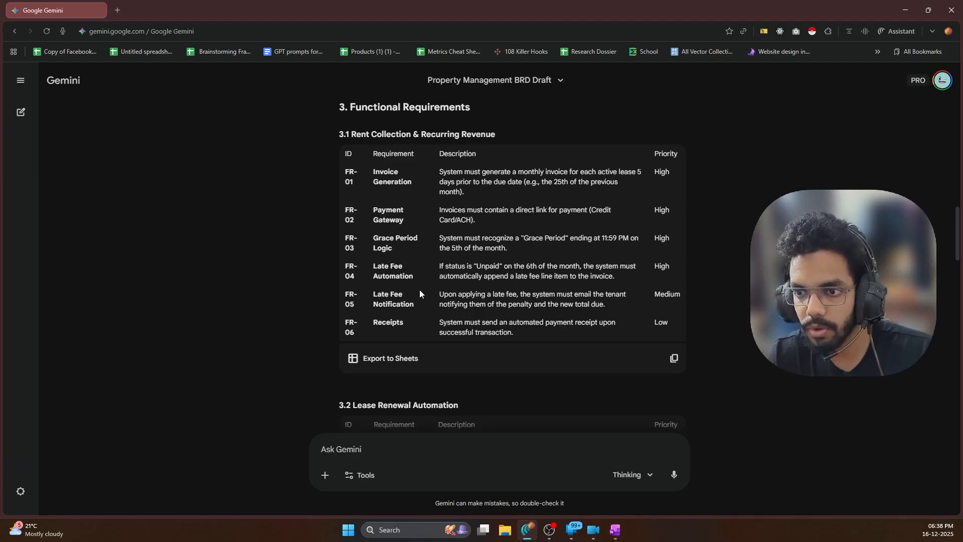
scroll(420, 290, "down", 2)
left_click_drag(420, 207, 381, 227)
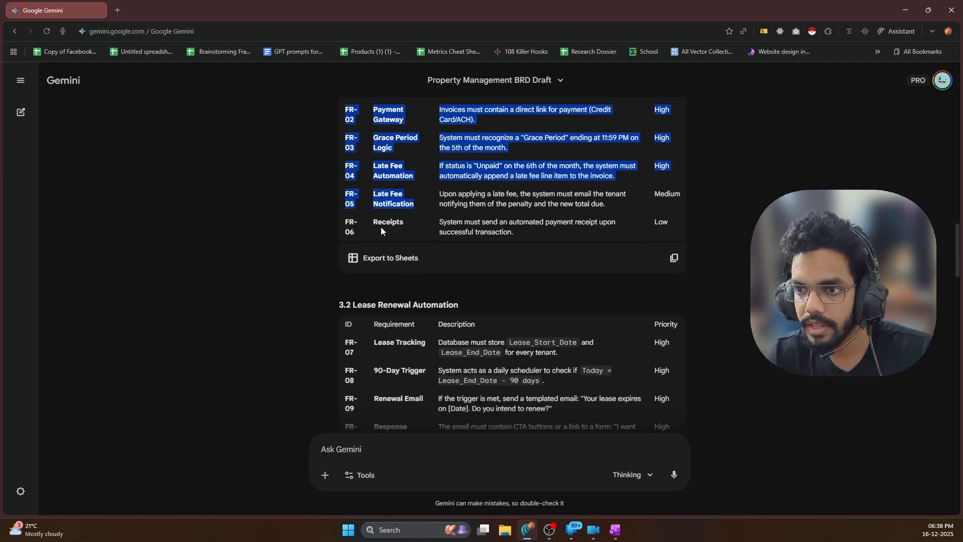
left_click(417, 231)
scroll(416, 236, "down", 2)
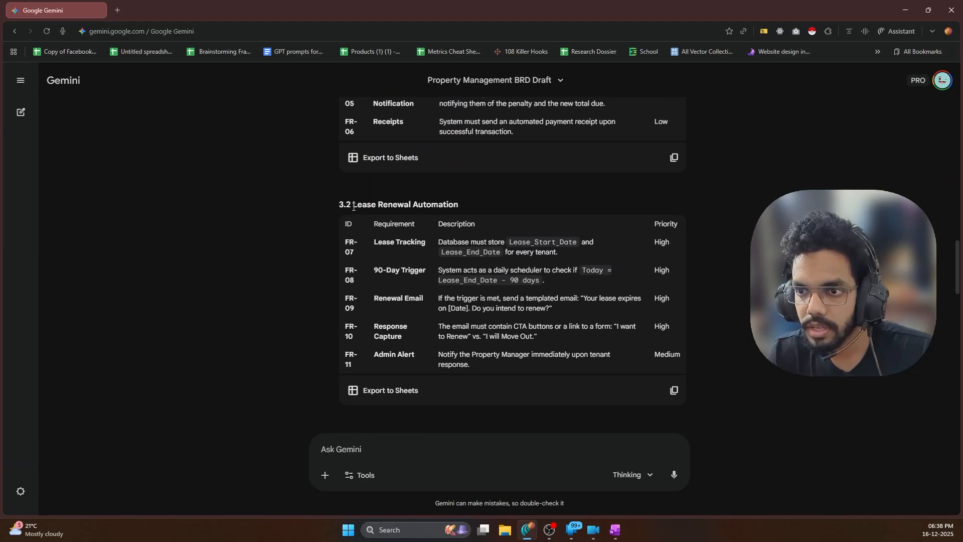
left_click_drag(354, 207, 431, 206)
left_click(485, 205)
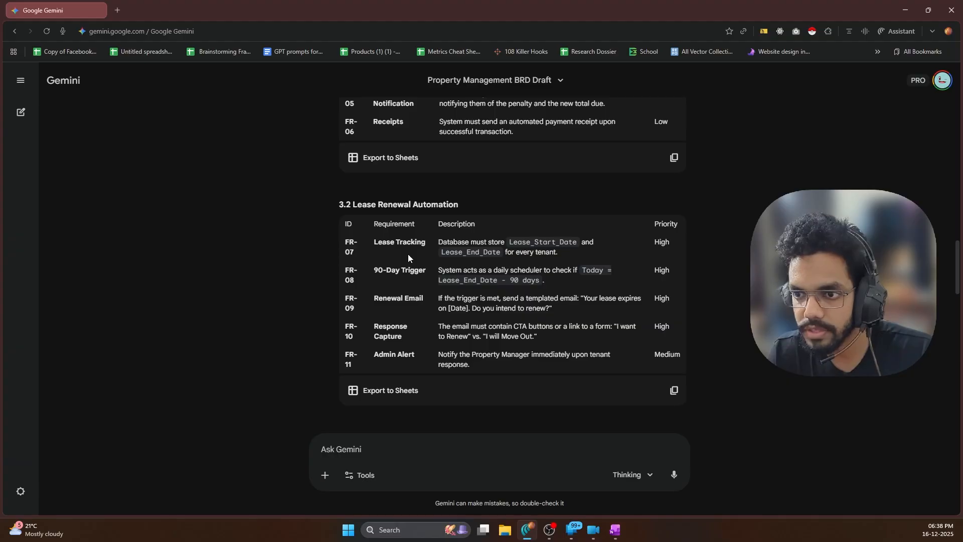
scroll(406, 253, "down", 1)
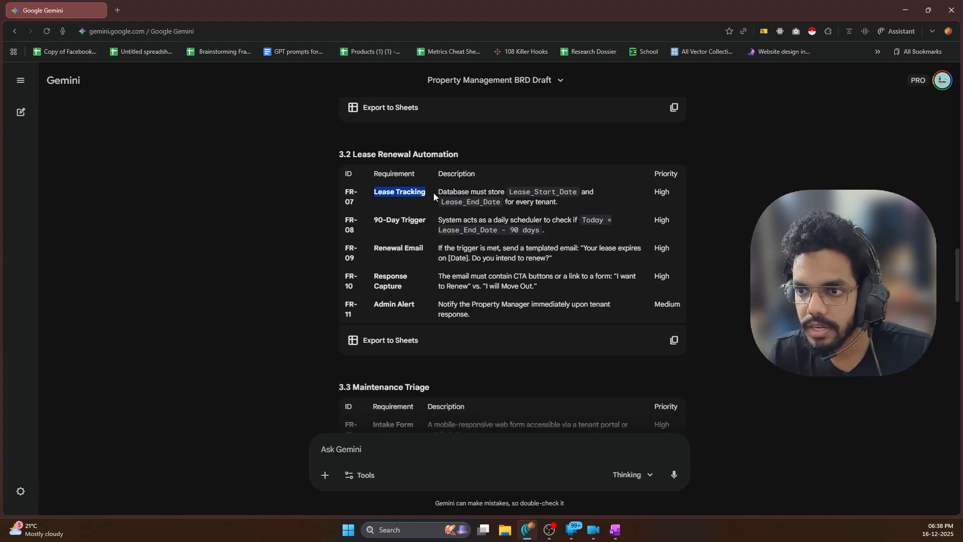
left_click_drag(373, 221, 361, 254)
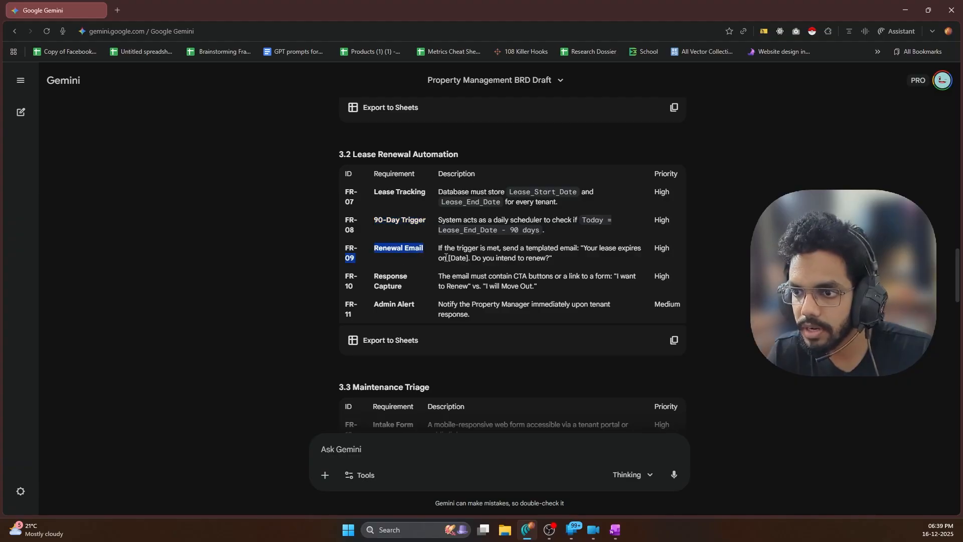
left_click(409, 278)
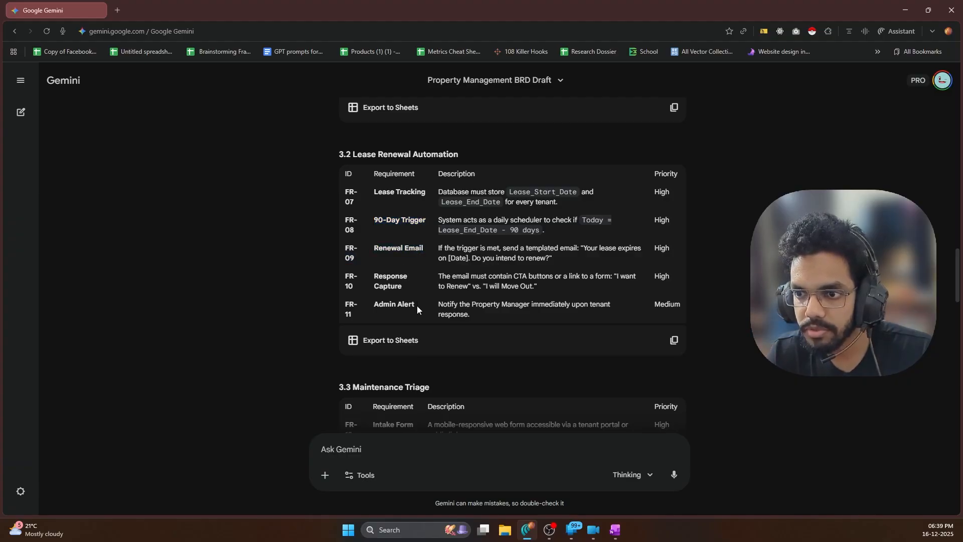
scroll(449, 267, "down", 4)
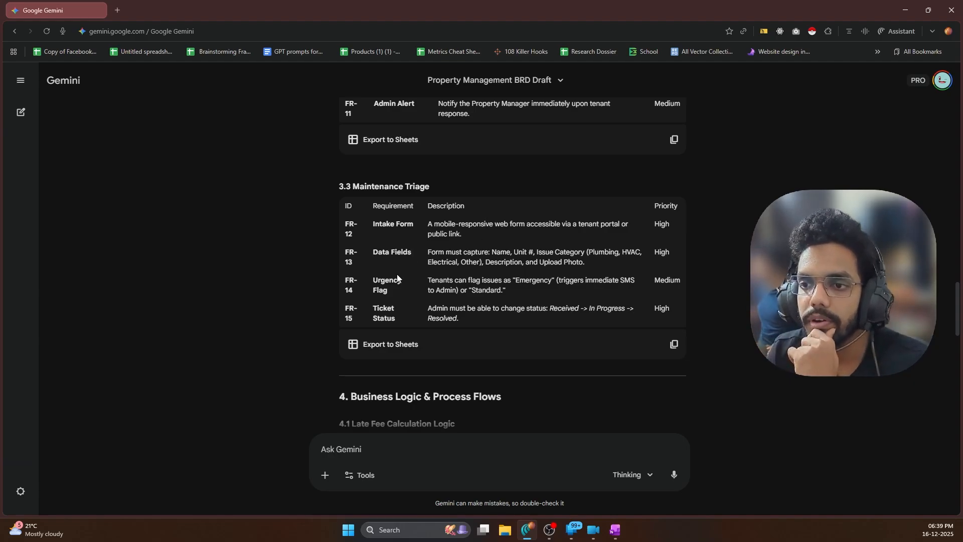
left_click(422, 281)
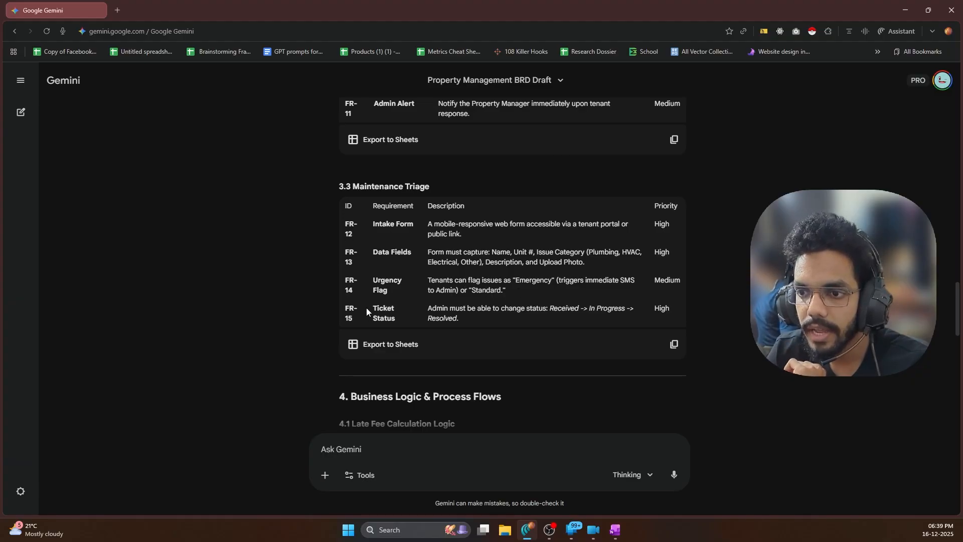
left_click_drag(366, 308, 405, 315)
left_click(450, 321)
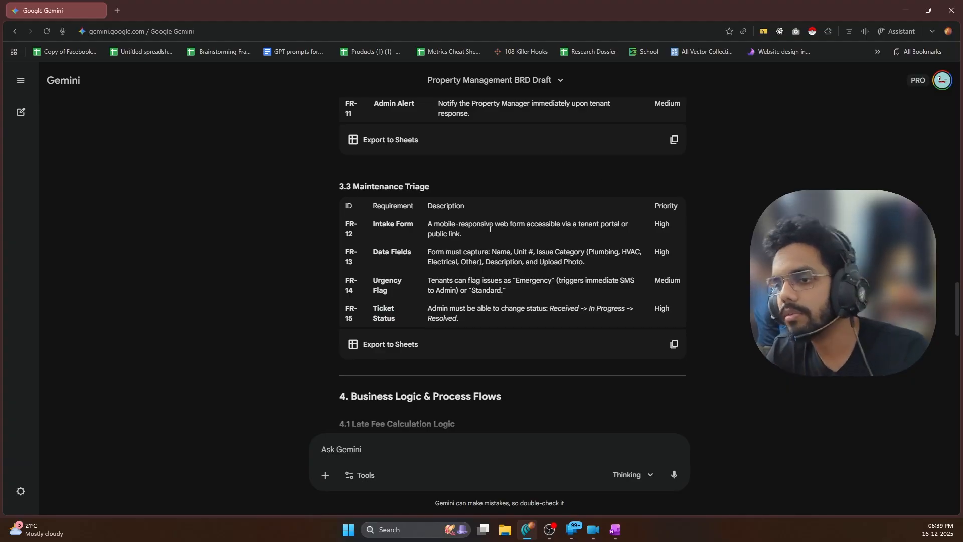
scroll(498, 238, "down", 5)
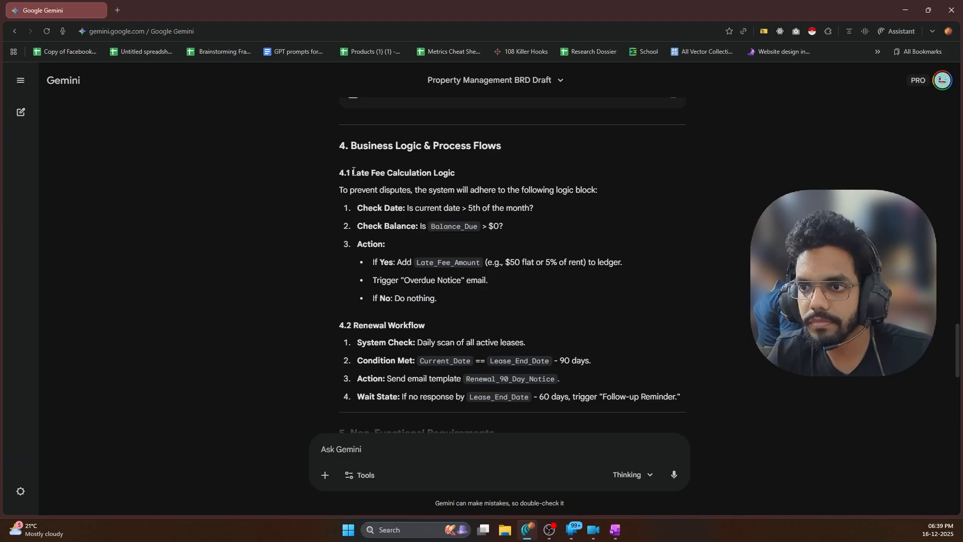
scroll(354, 172, "down", 7)
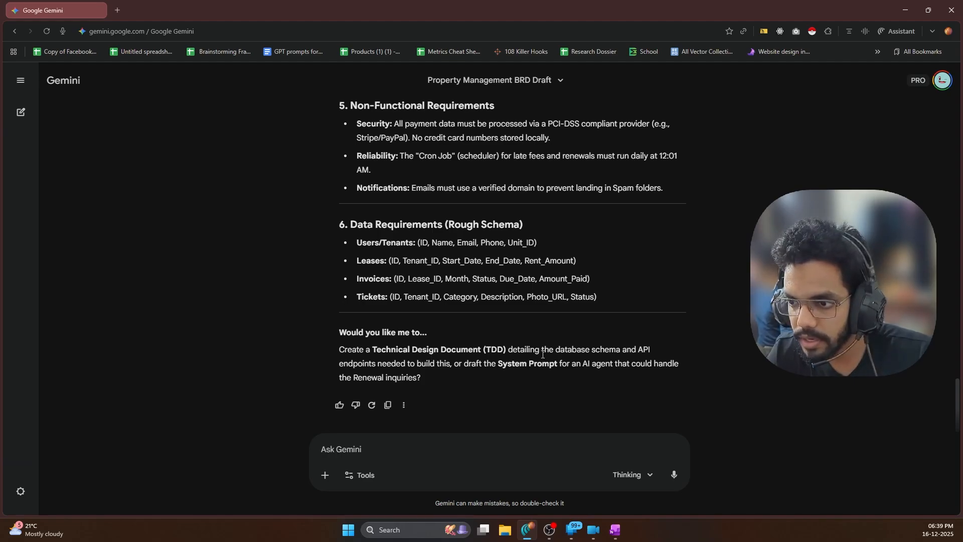
Copy Gemini's full Property Management BRD response to the clipboard
left_click(356, 445)
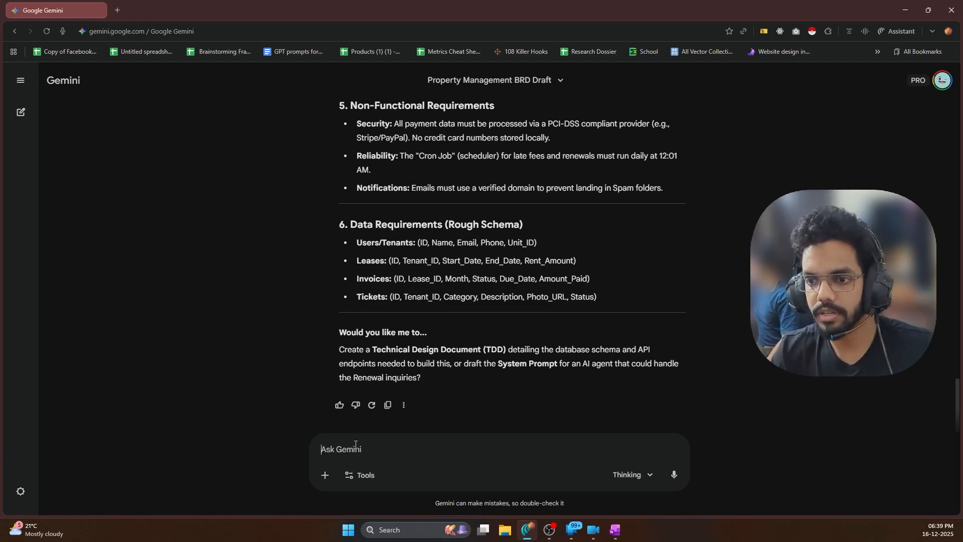
left_click(387, 404)
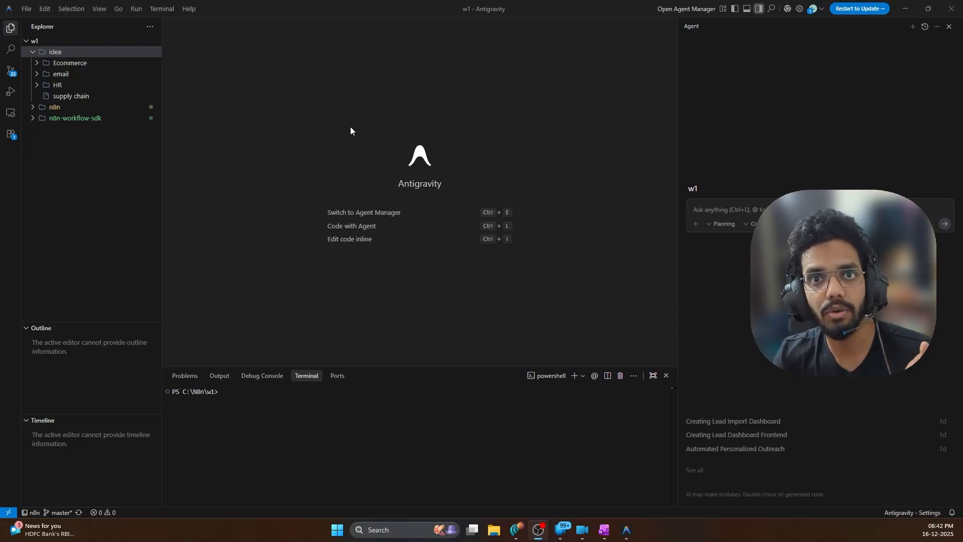
Create a new file property_management.md in the idea folder
double_click(55, 53)
left_click(112, 42)
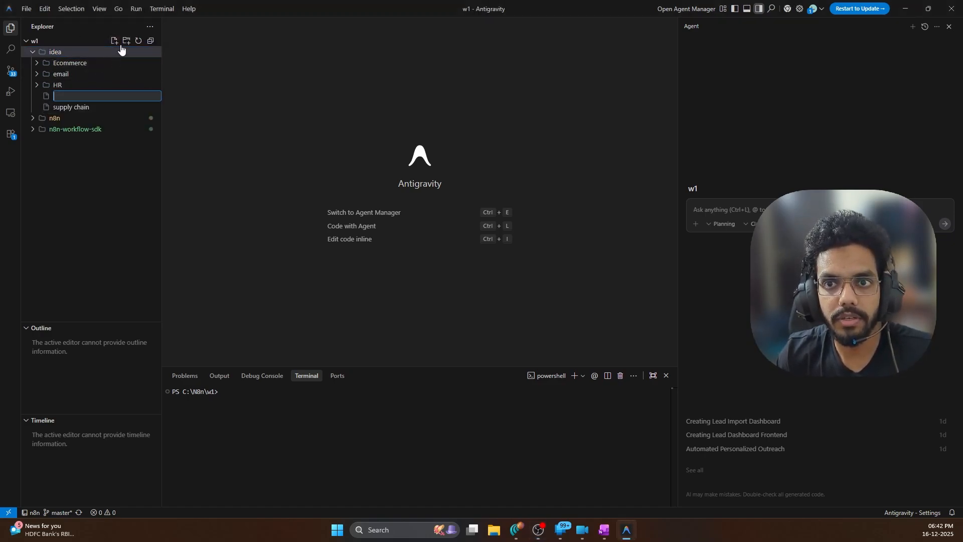
type("property")
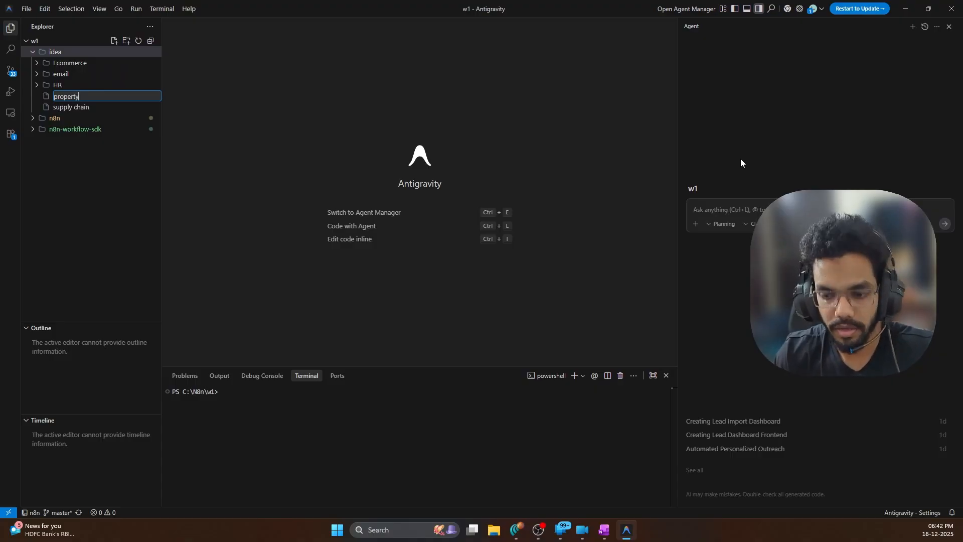
type("_management.")
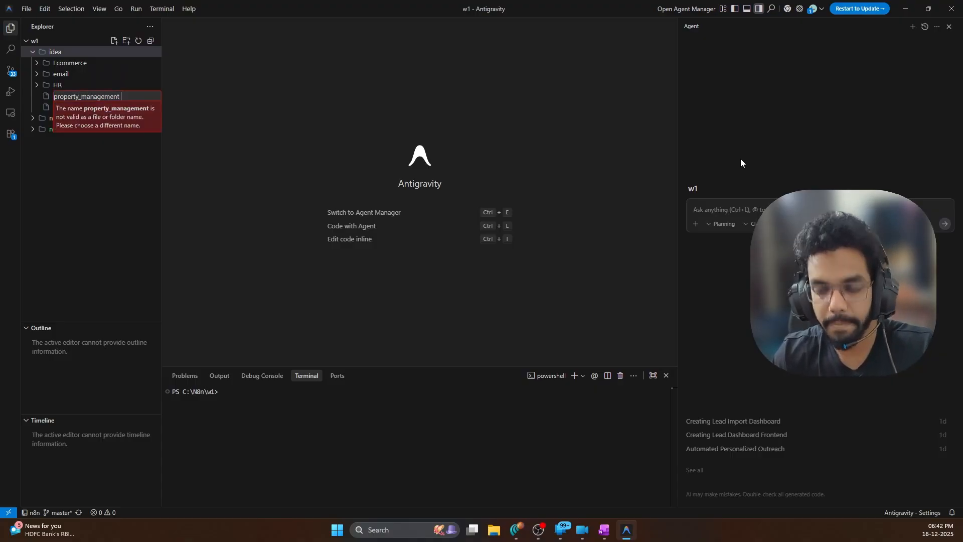
key("BackSpace")
type(".md")
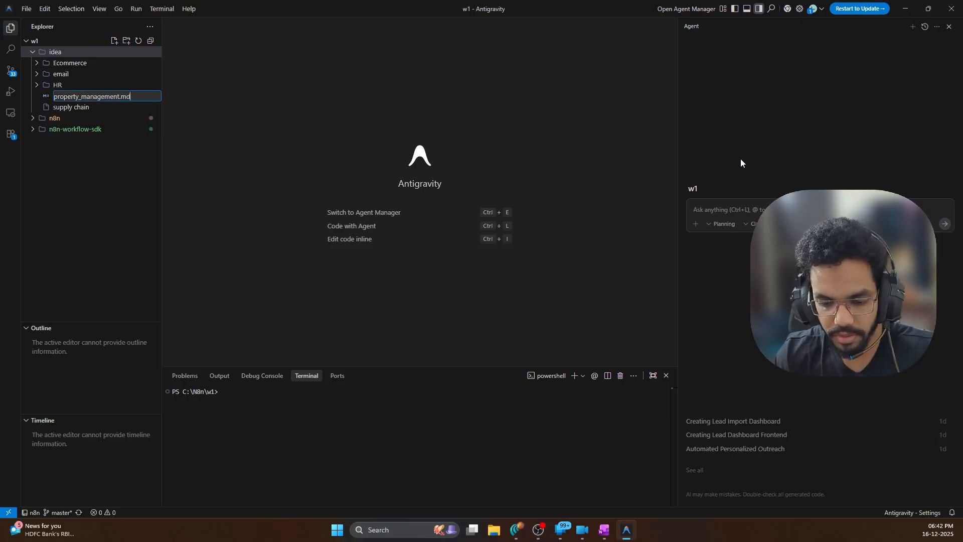
key("Return")
Paste the BRD, delete its intro, title, version and status lines, and save the file
key("ctrl+v")
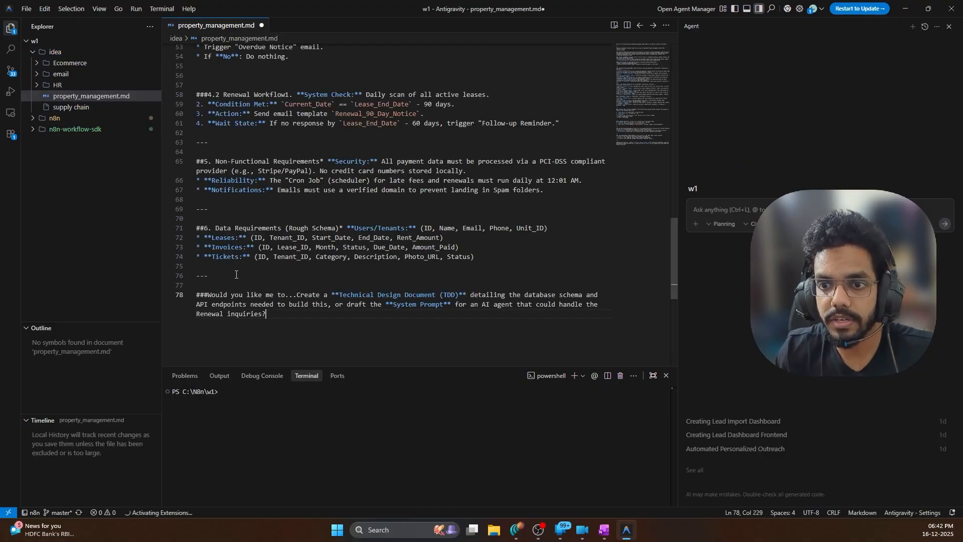
left_click(236, 275)
scroll(373, 142, "up", 17)
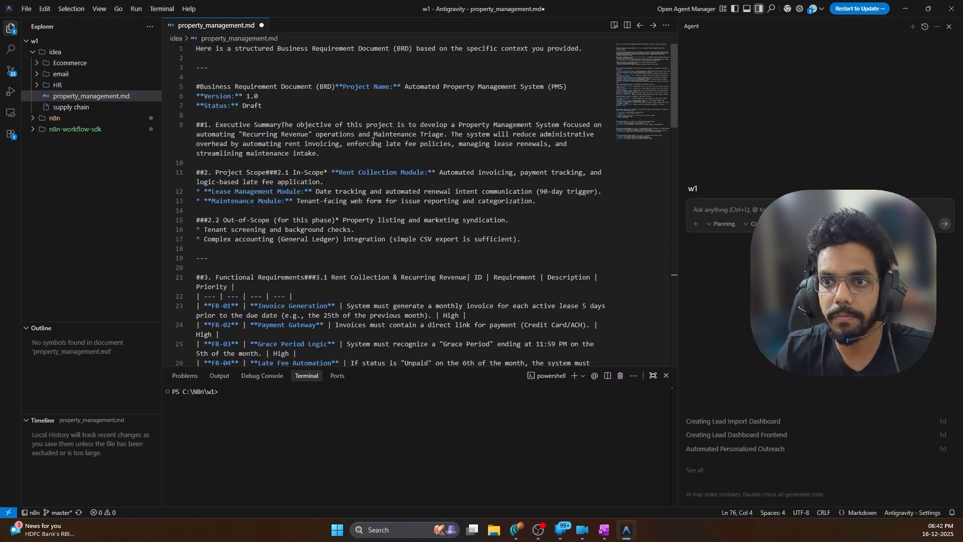
left_click_drag(261, 106, 195, 48)
key("BackSpace")
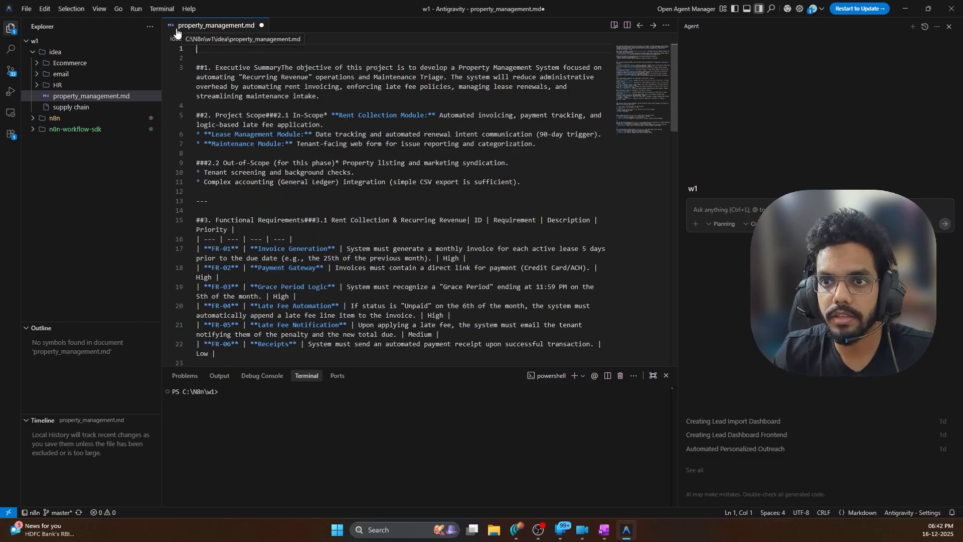
key("Delete")
key("Delete")
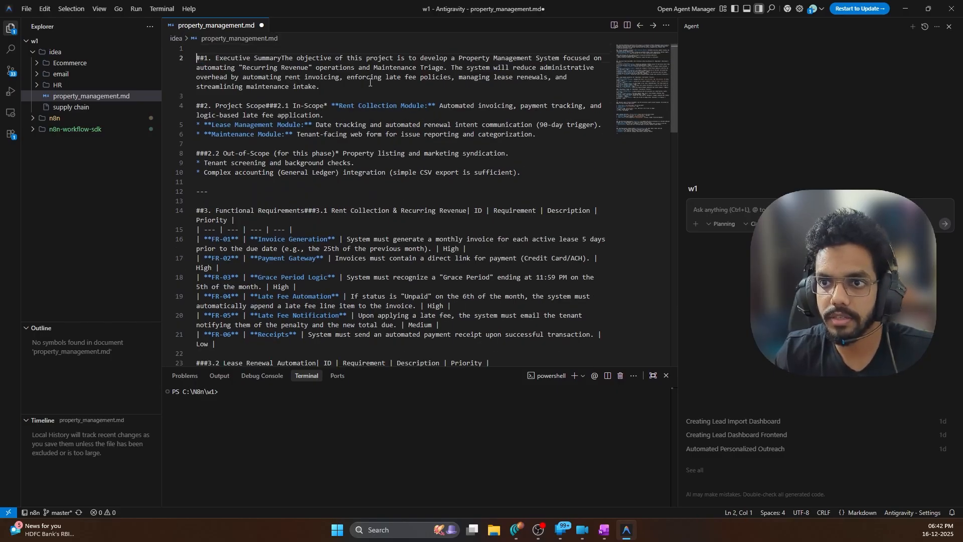
left_click(414, 79)
key("ctrl+s")
left_click(724, 207)
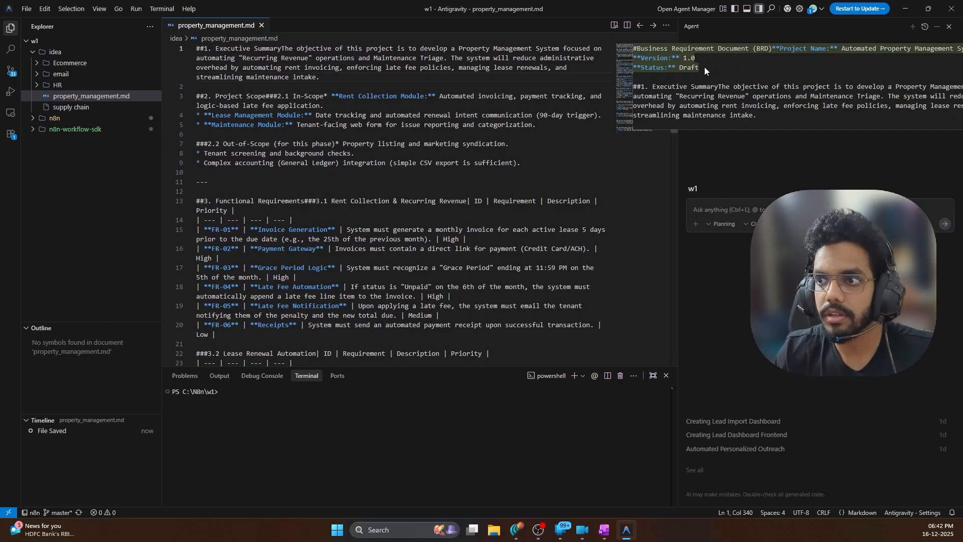
left_click(646, 156)
left_click(428, 77)
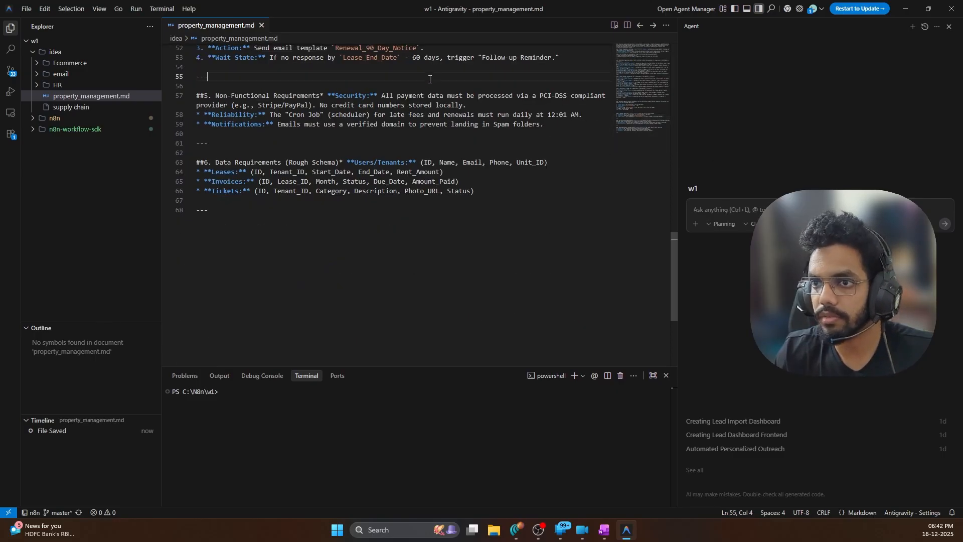
scroll(428, 79, "up", 18)
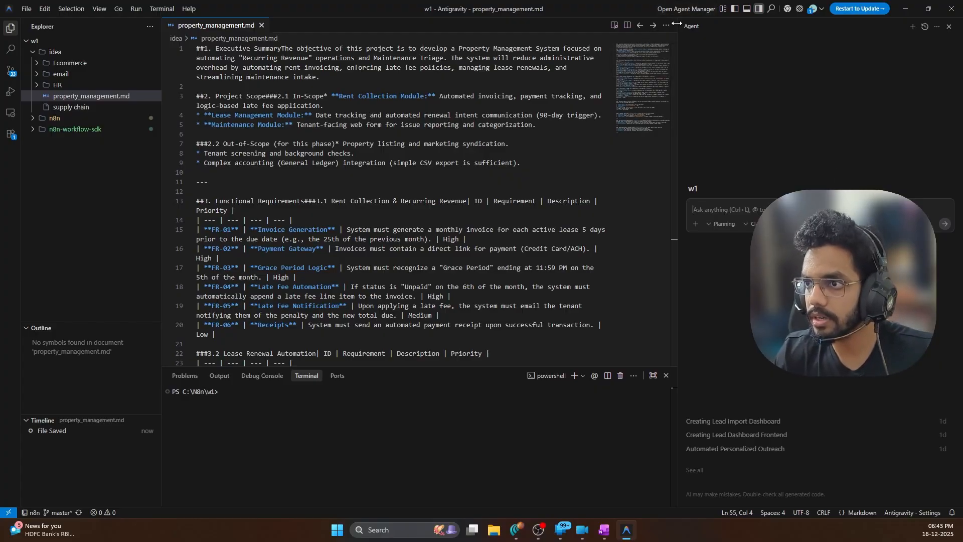
Write the context line 'Context: We are creating an n8n automation for -' and attach property_management.md
left_click_drag(678, 60, 603, 72)
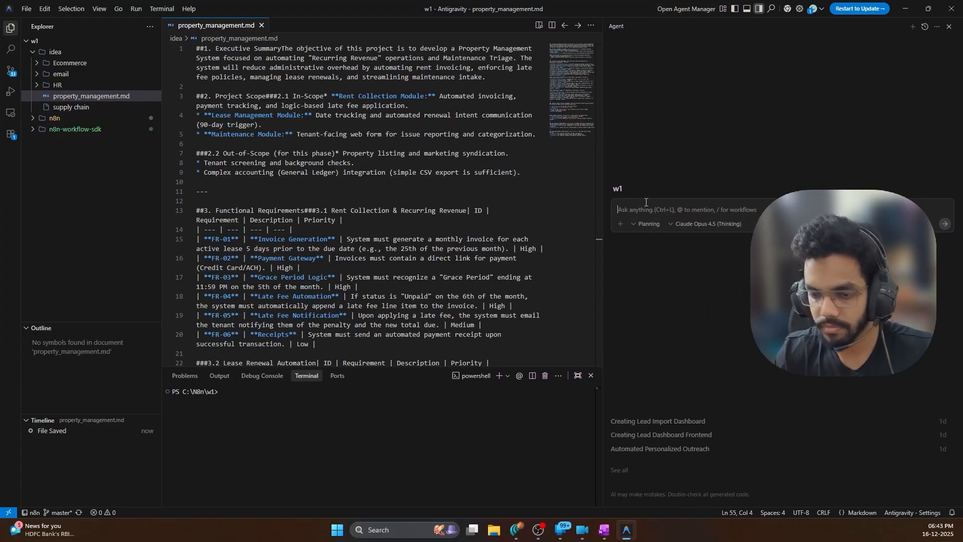
type("Conte")
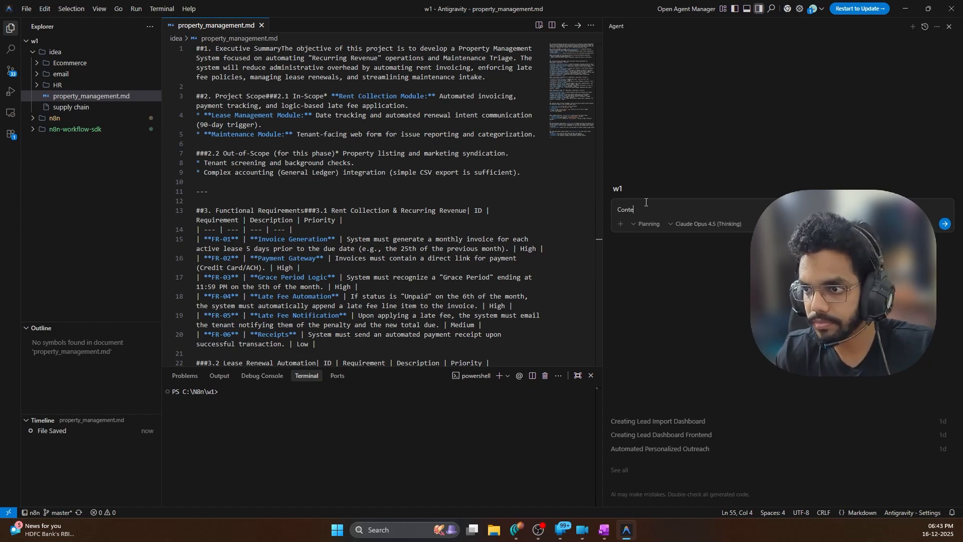
type("xt: We are creating an")
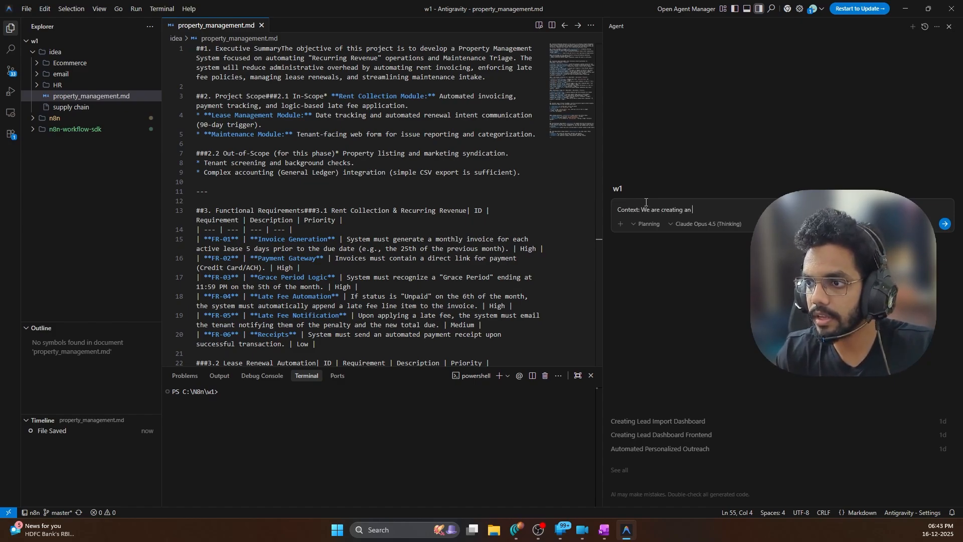
type(" n8n")
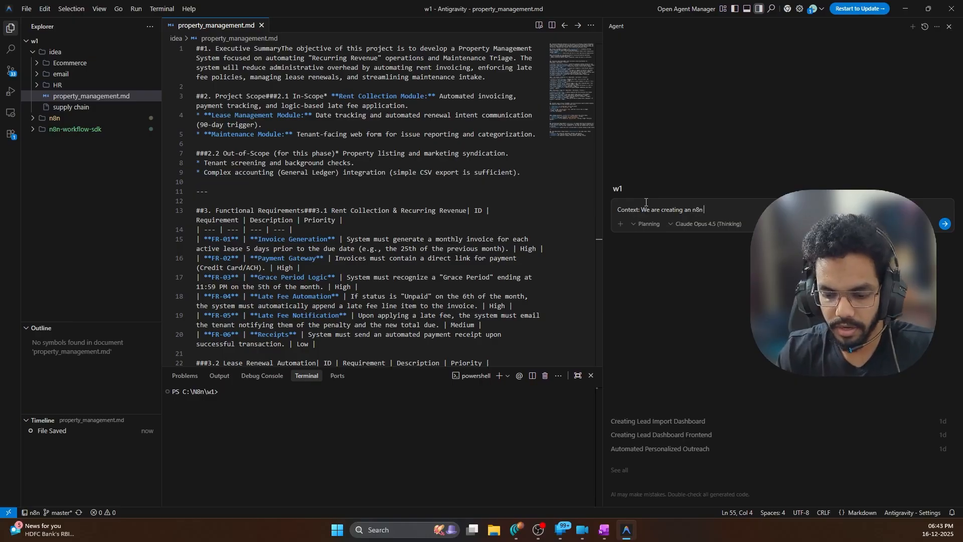
type(" automation")
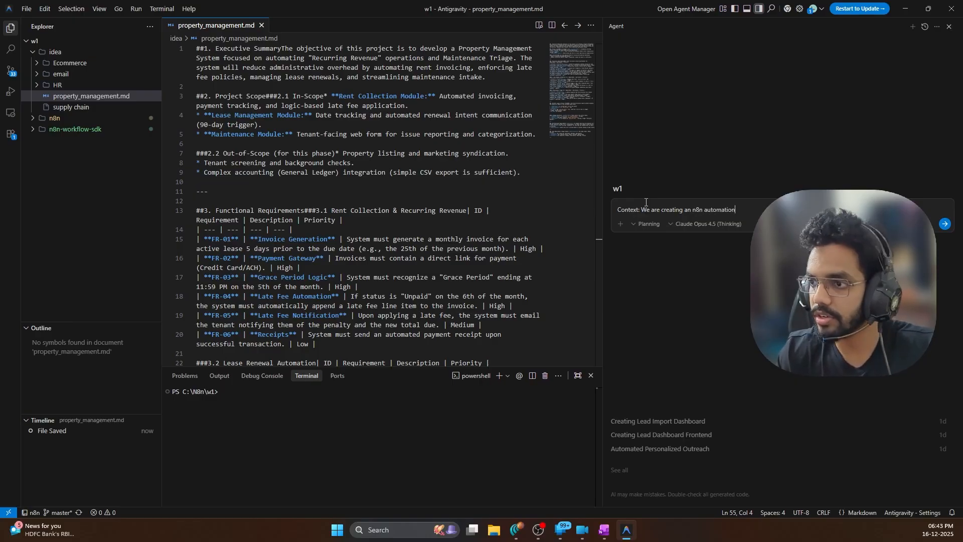
type(" using")
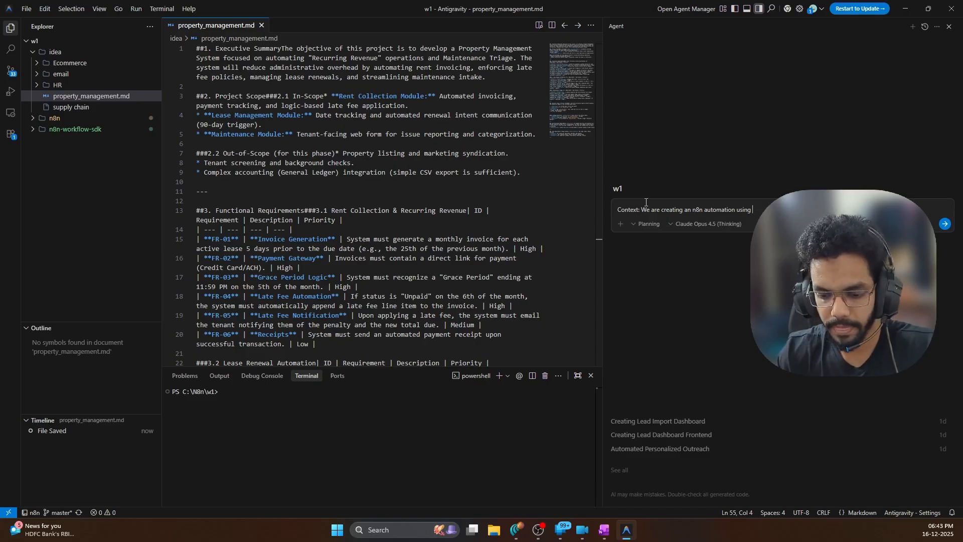
key("BackSpace")
key("BackSpace")
key("BackSpace")
key("BackSpace")
key("BackSpace")
key("BackSpace")
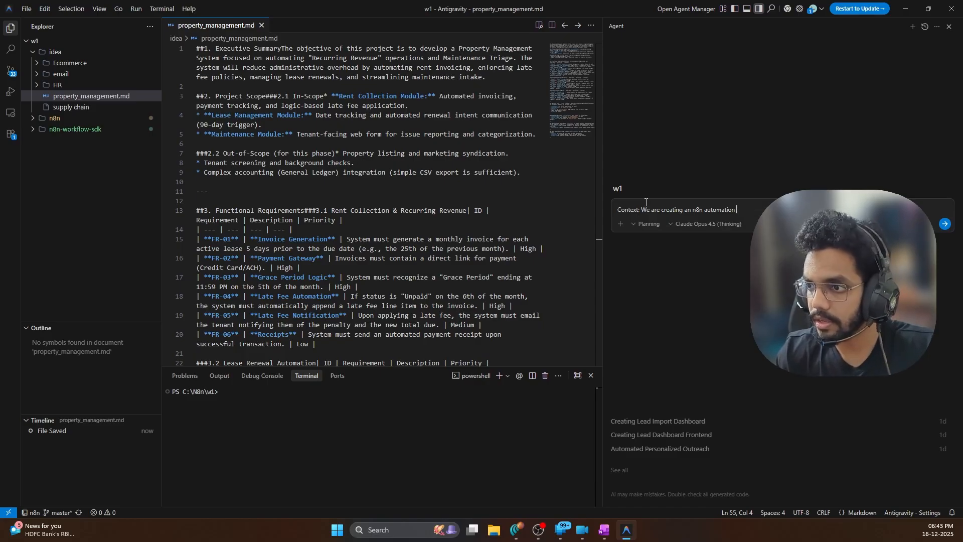
type("for -")
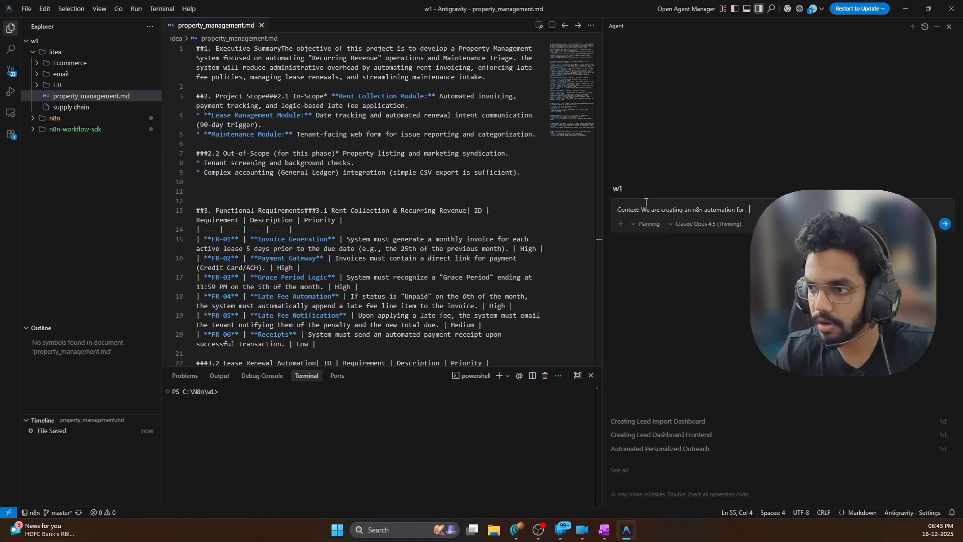
type(" prope")
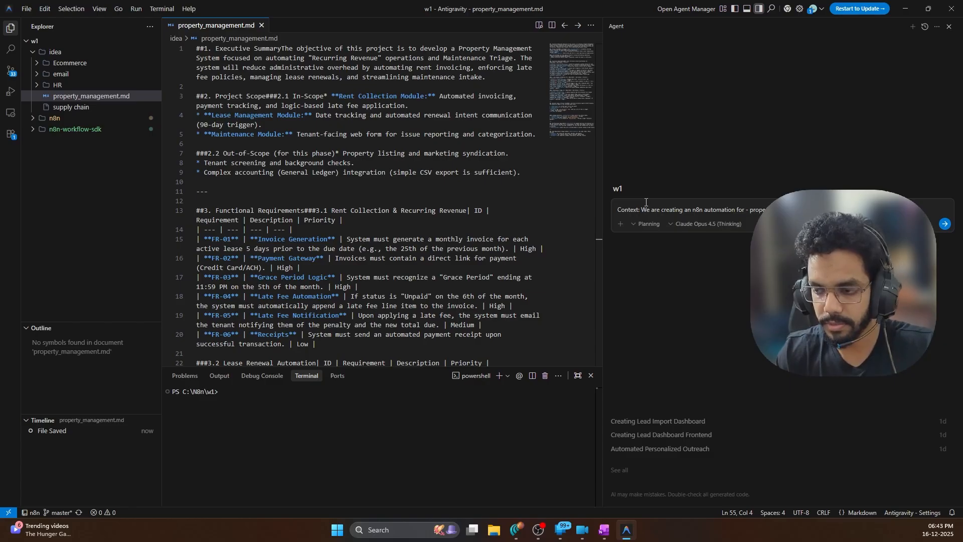
type("@")
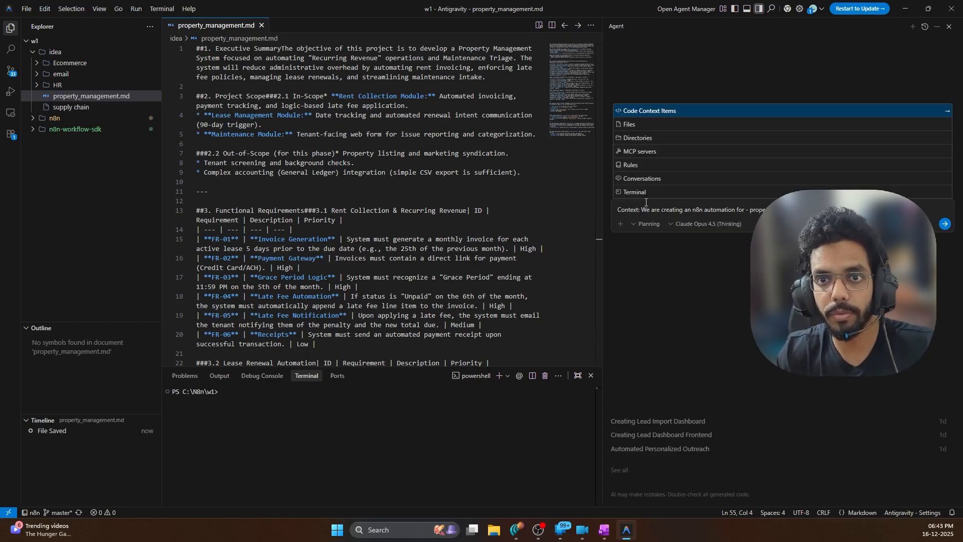
type("p")
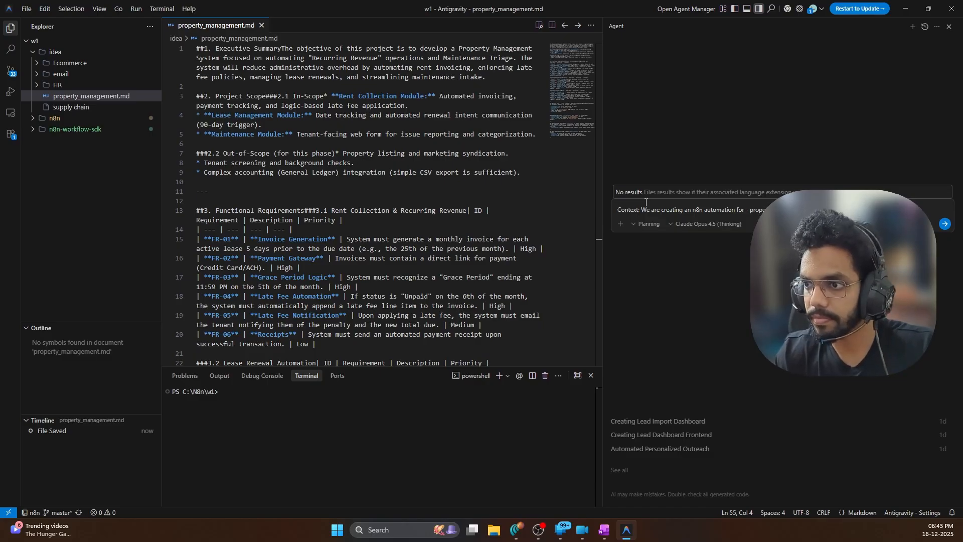
key("BackSpace")
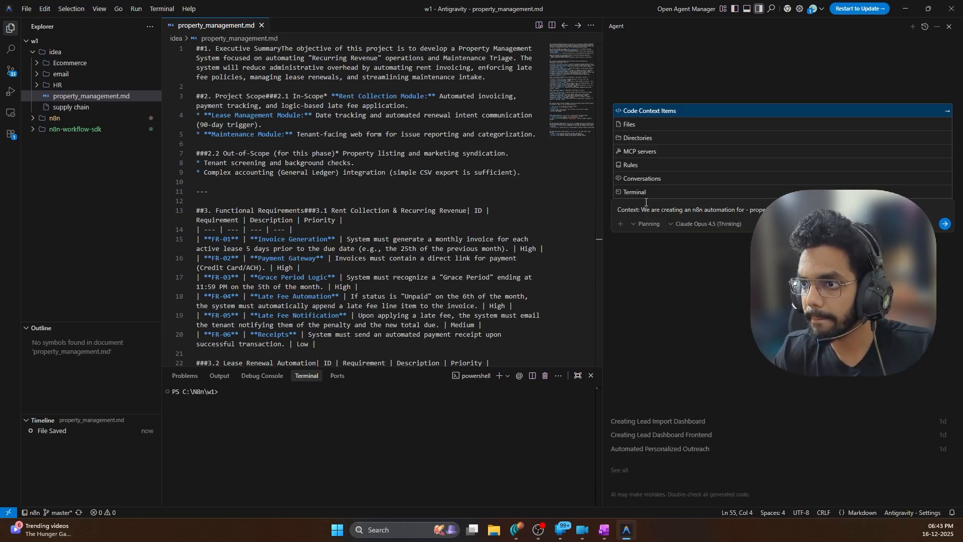
type("pr")
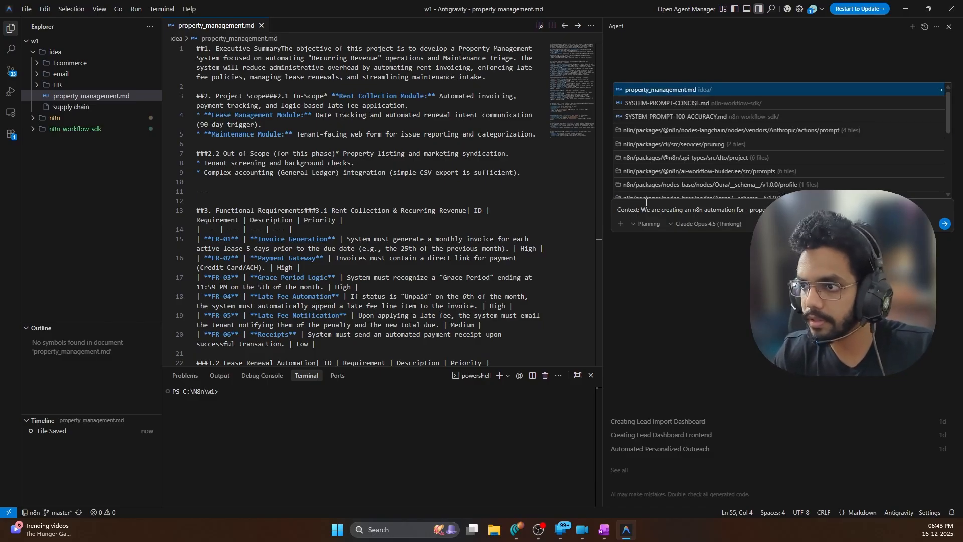
type("o")
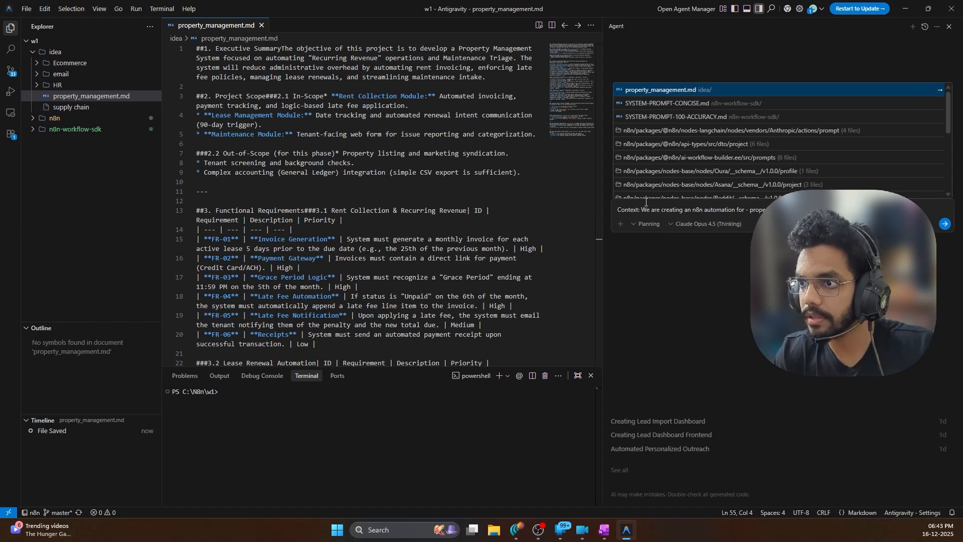
left_click(639, 90)
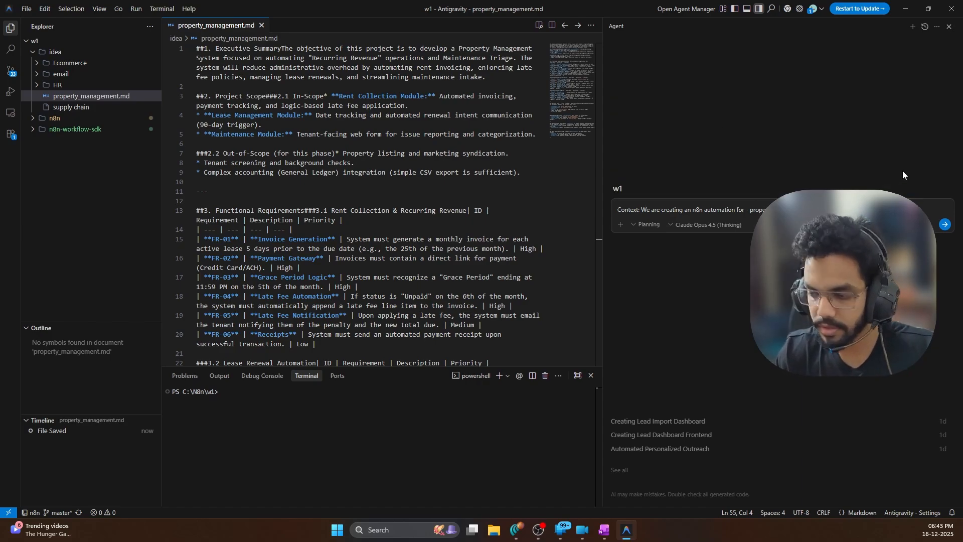
Add a 'Task:' heading and begin item '1. Go through the'
key("shift+Return")
key("BackSpace")
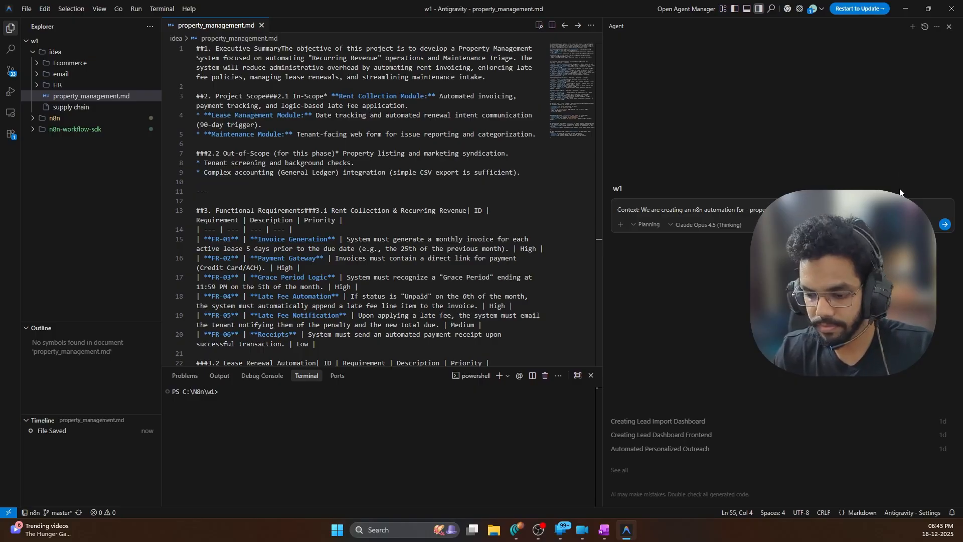
key("shift+Return")
type("Task:")
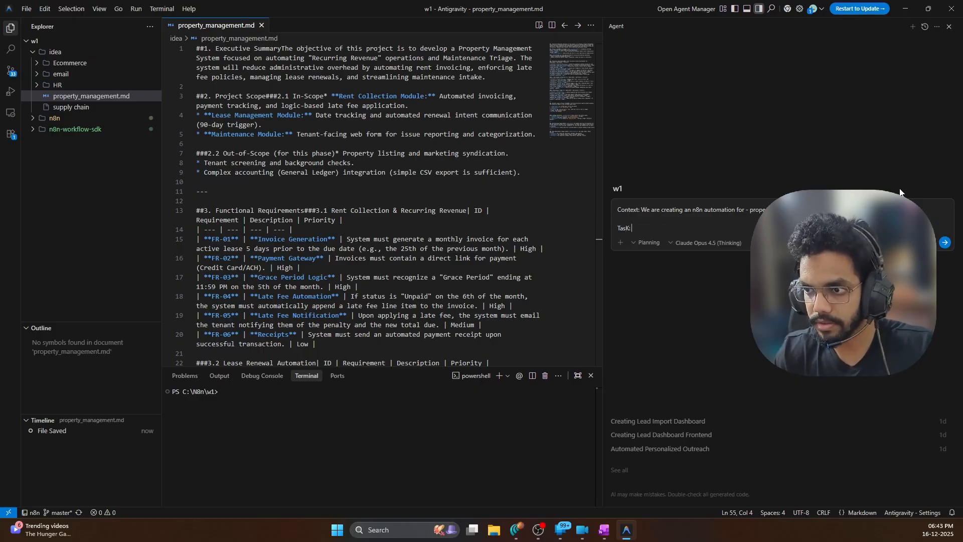
key("shift+Return")
type("1.")
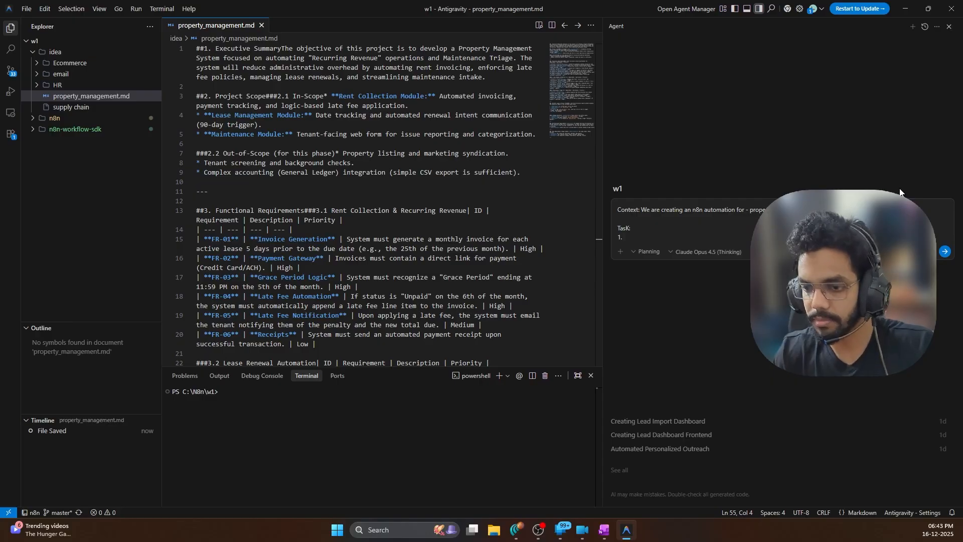
type(" Go thro")
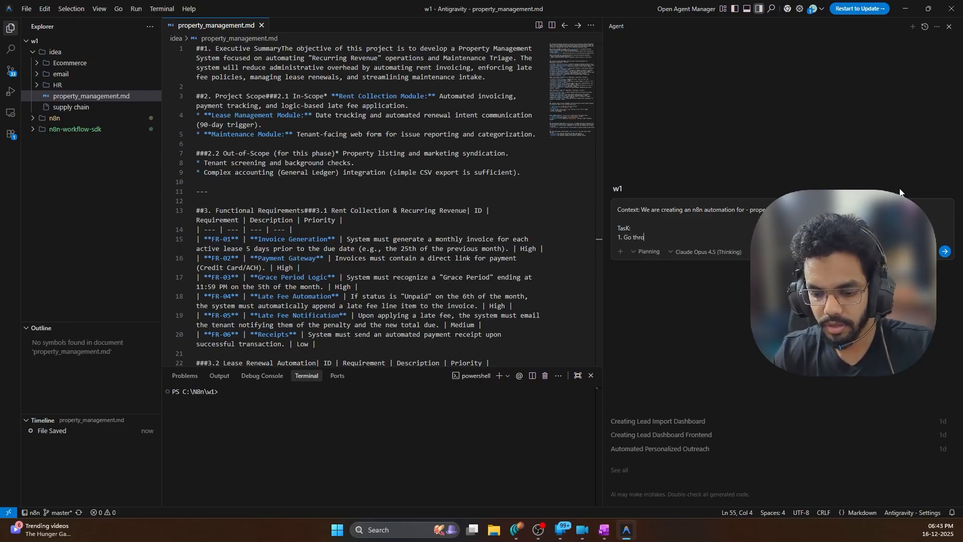
type("ugh the")
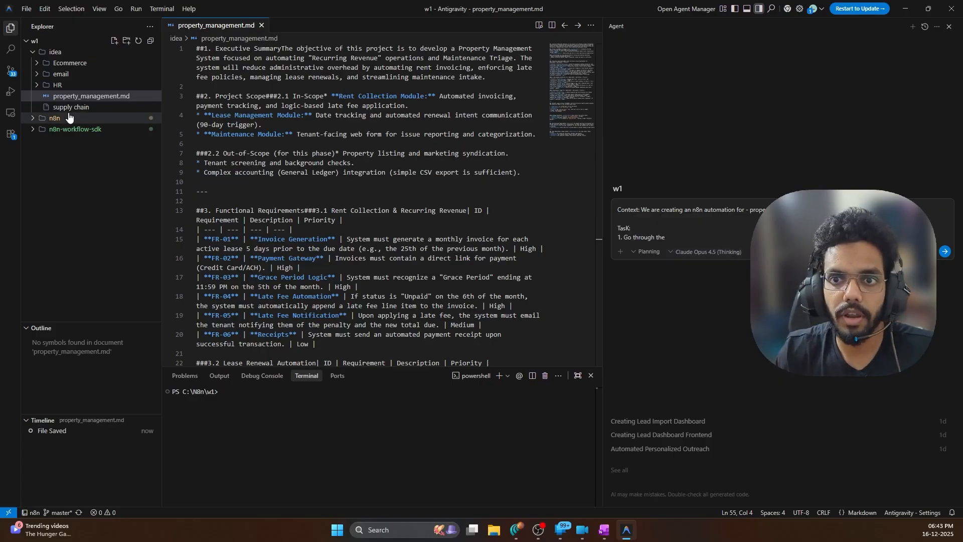
Expand n8n-workflow-sdk and open SYSTEM-PROMPT-100-ACCURACY.md
left_click(60, 129)
scroll(62, 188, "down", 3)
scroll(63, 188, "down", 6)
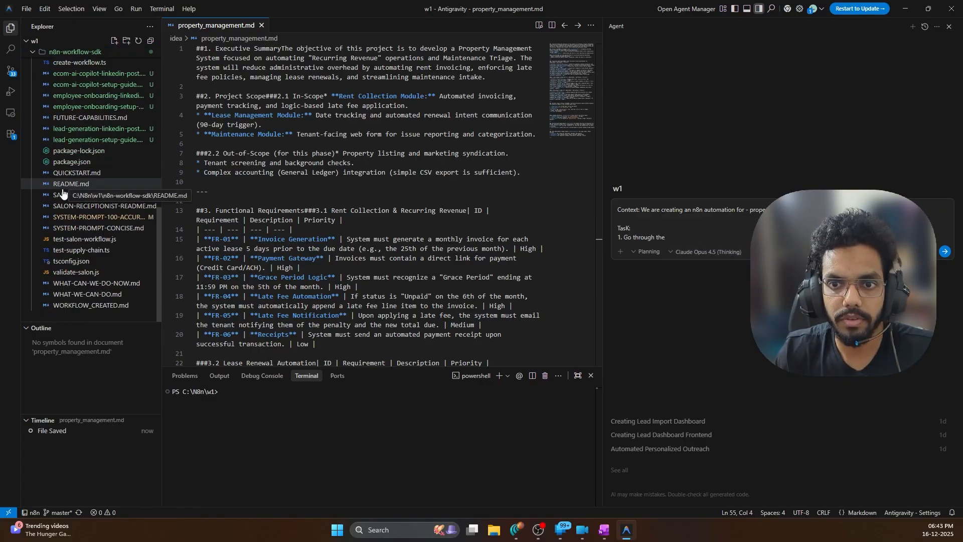
left_click(107, 217)
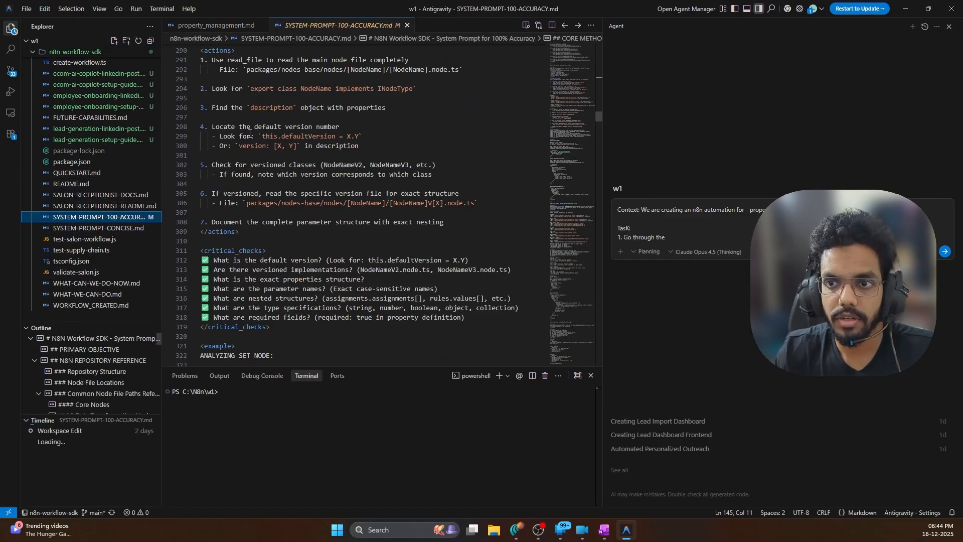
scroll(179, 98, "up", 3)
scroll(194, 101, "down", 3)
scroll(194, 101, "up", 15)
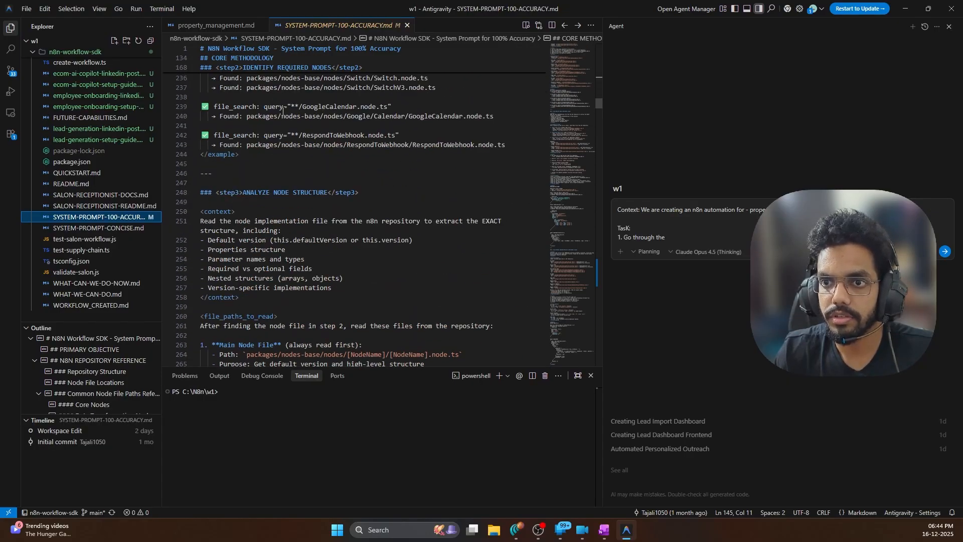
scroll(282, 112, "up", 12)
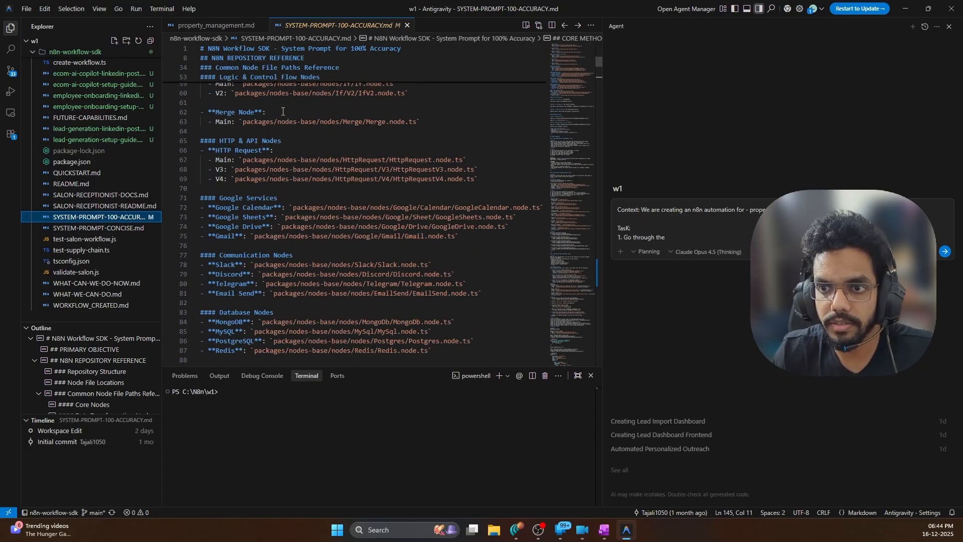
scroll(304, 154, "up", 4)
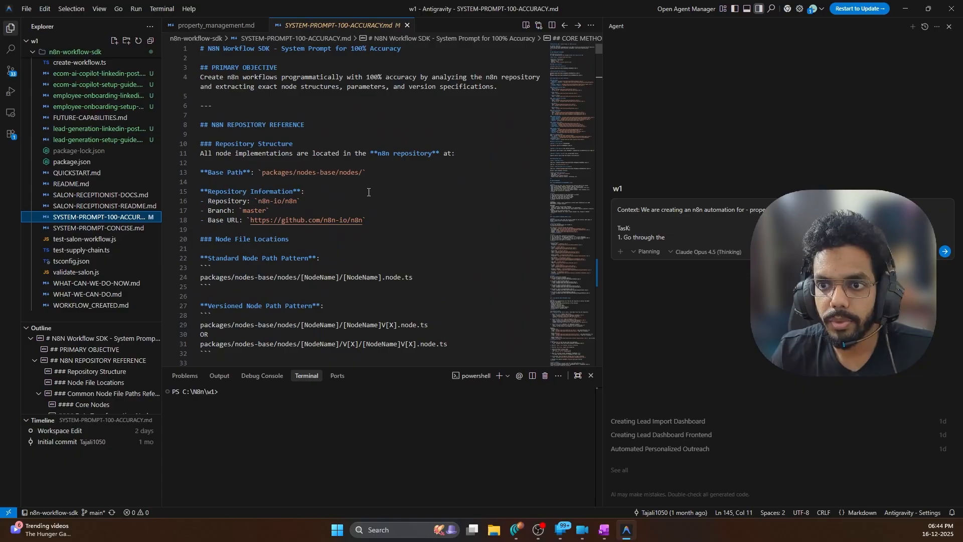
Hide the sidebar and read the Core Methodology, including the requirement questions on lines 139–143
key("ctrl+b")
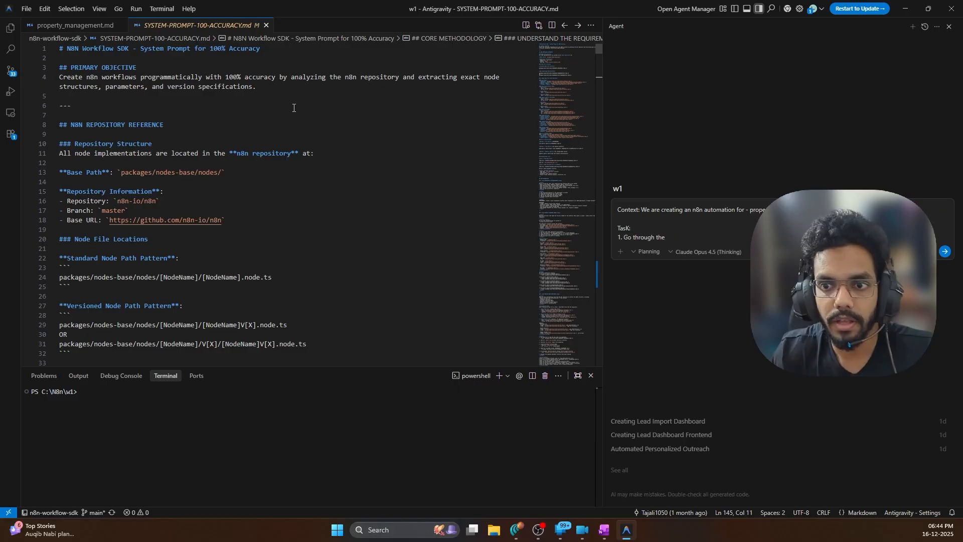
scroll(282, 111, "down", 5)
scroll(281, 197, "down", 15)
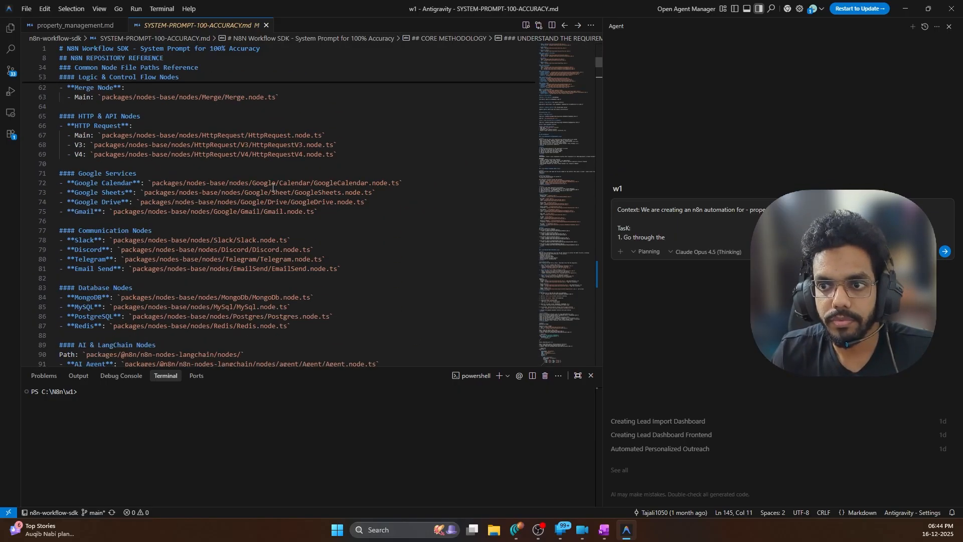
scroll(211, 219, "down", 8)
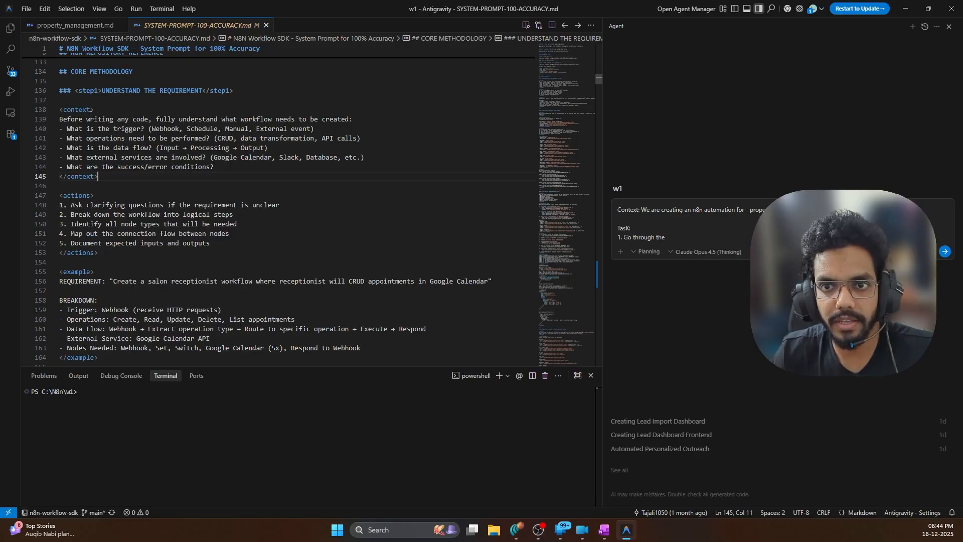
left_click_drag(60, 119, 229, 162)
left_click(235, 171)
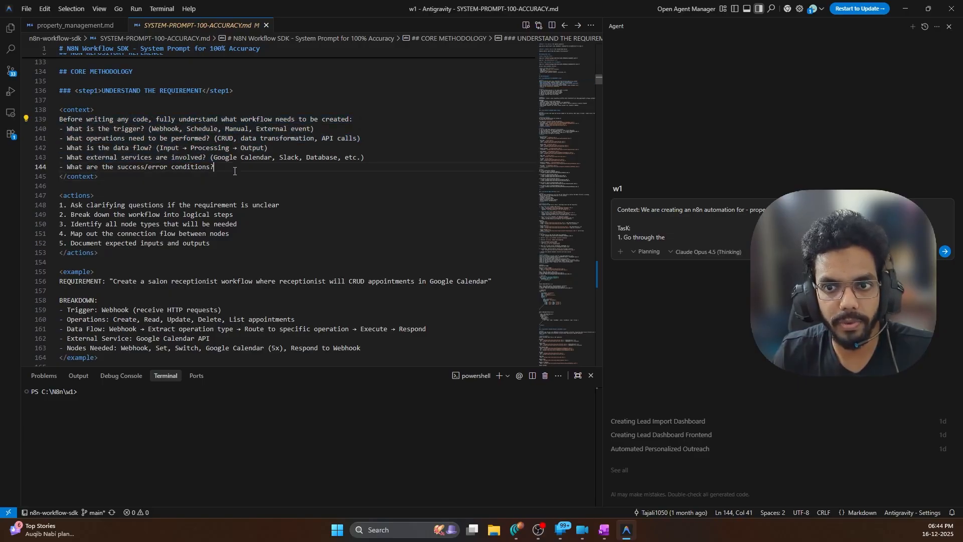
scroll(223, 207, "down", 3)
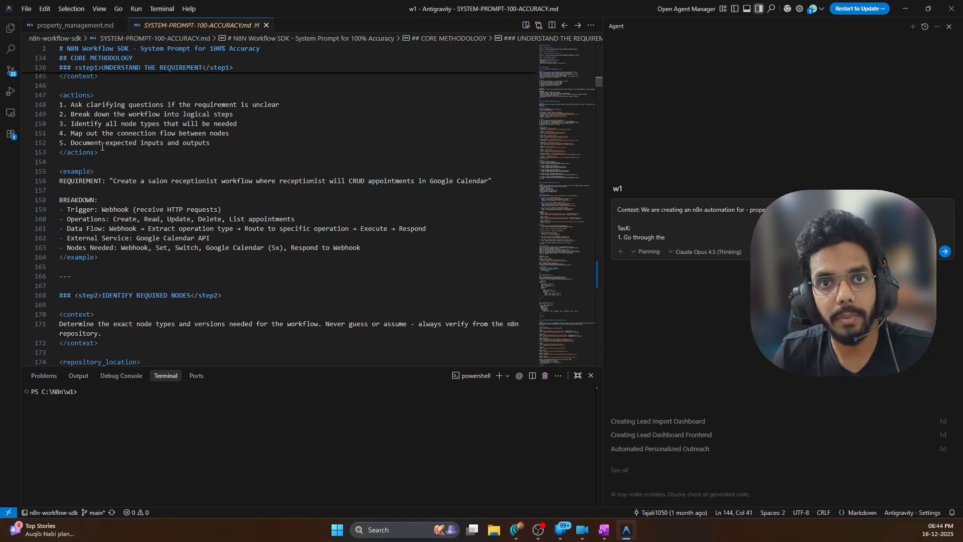
scroll(206, 176, "down", 5)
left_click(304, 172)
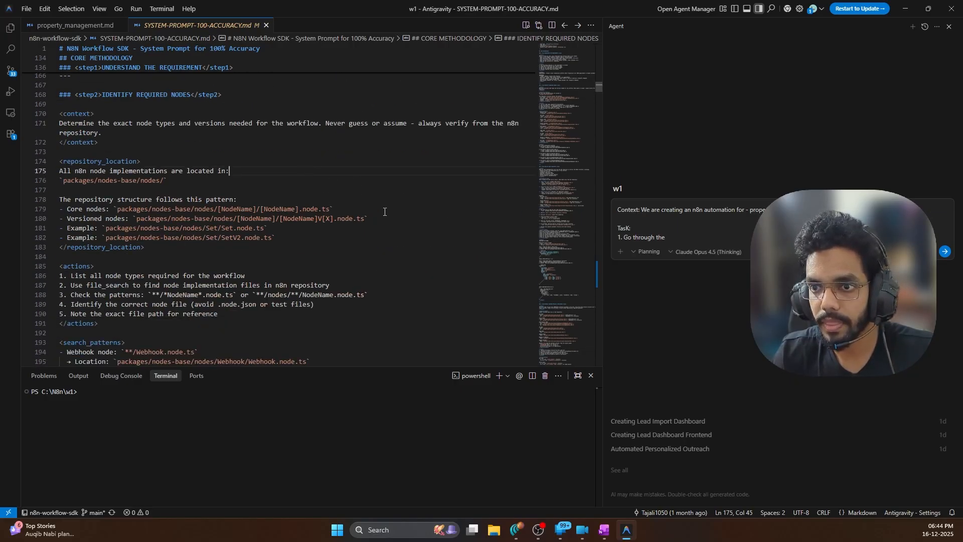
Attach SYSTEM-PROMPT-100-ACCURACY.md to item 1, add item 2 'as per the requirement create an n8n automation', and begin the GOal line
type("@")
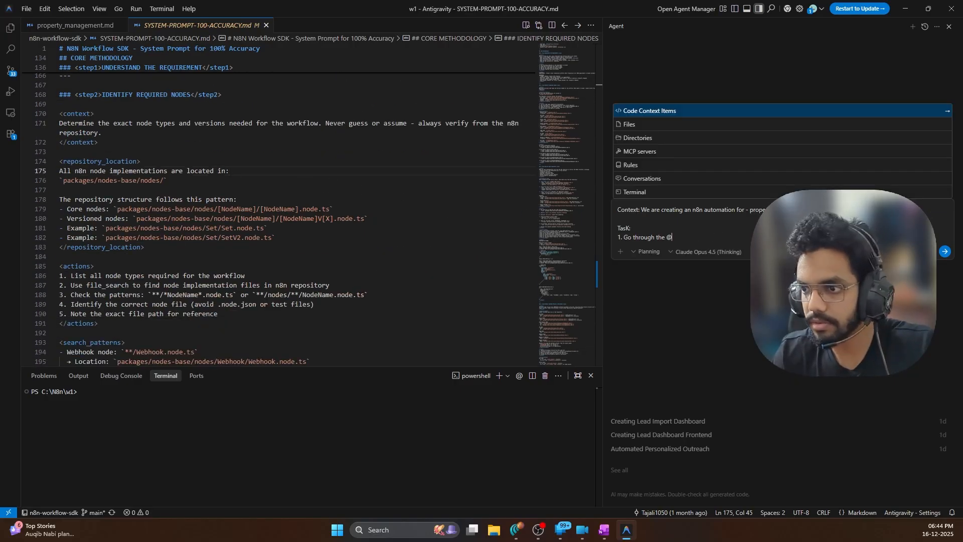
type("syste")
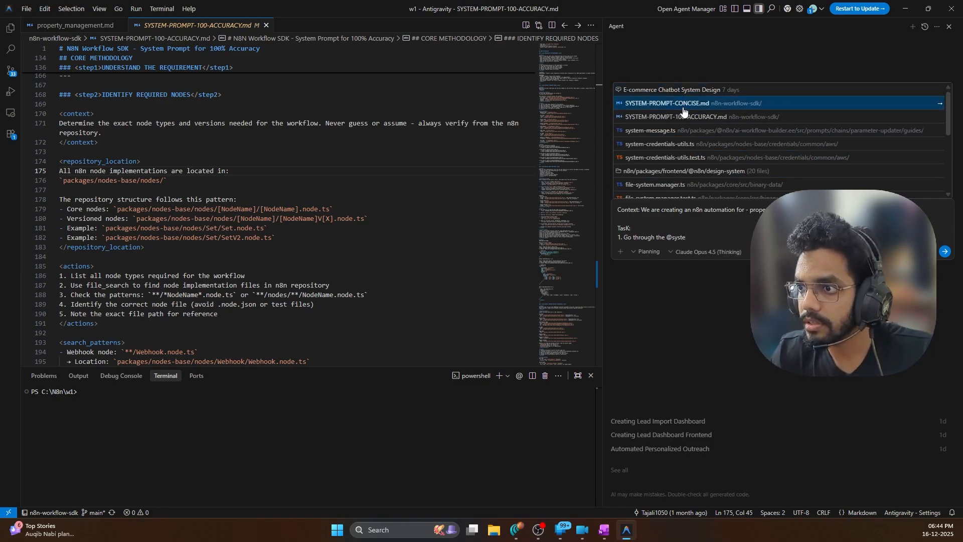
left_click(725, 117)
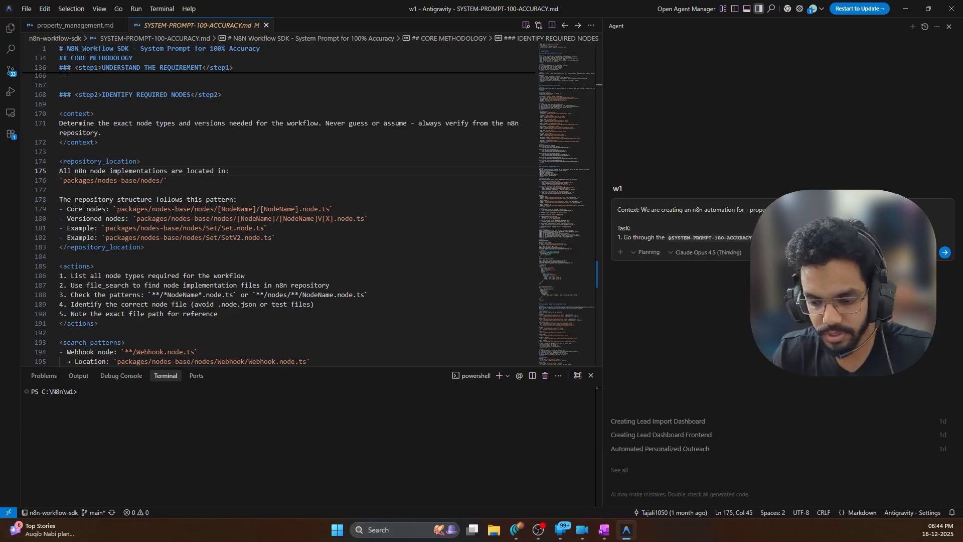
key("shift+Return")
type("2")
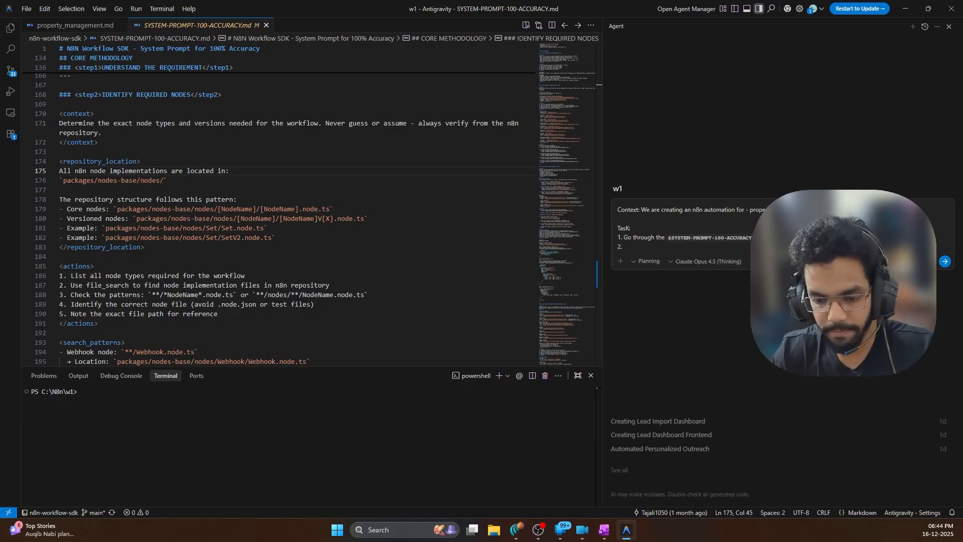
type(". as per the requ")
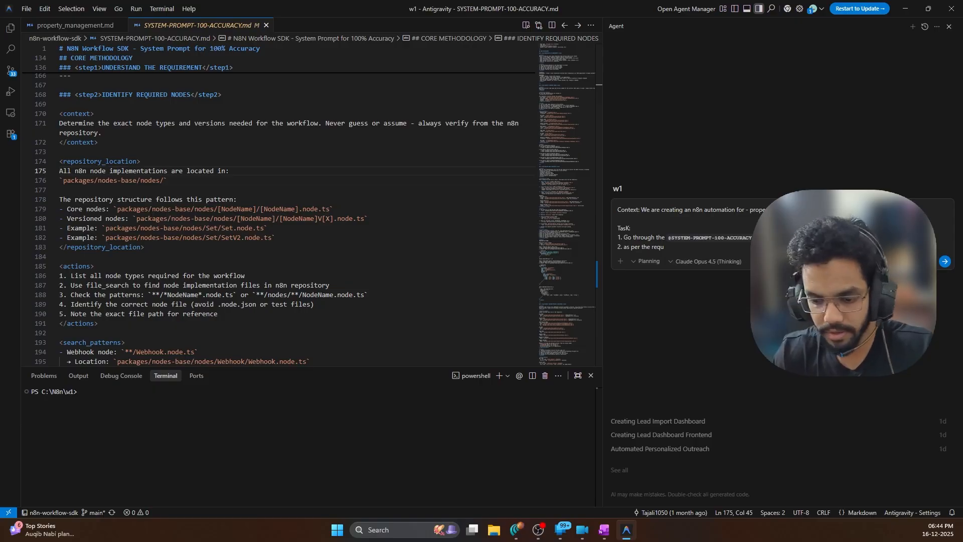
type("irement c")
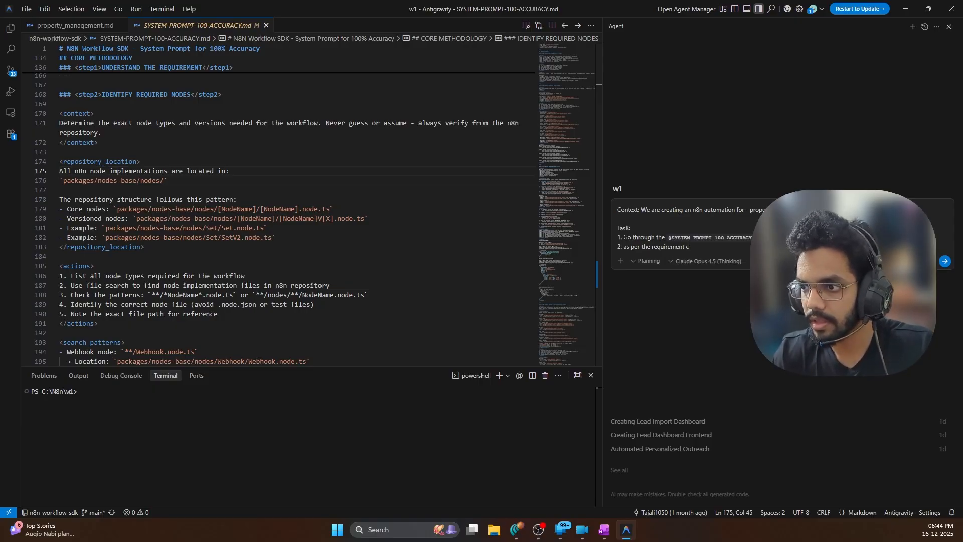
type("reate an")
type("n wo")
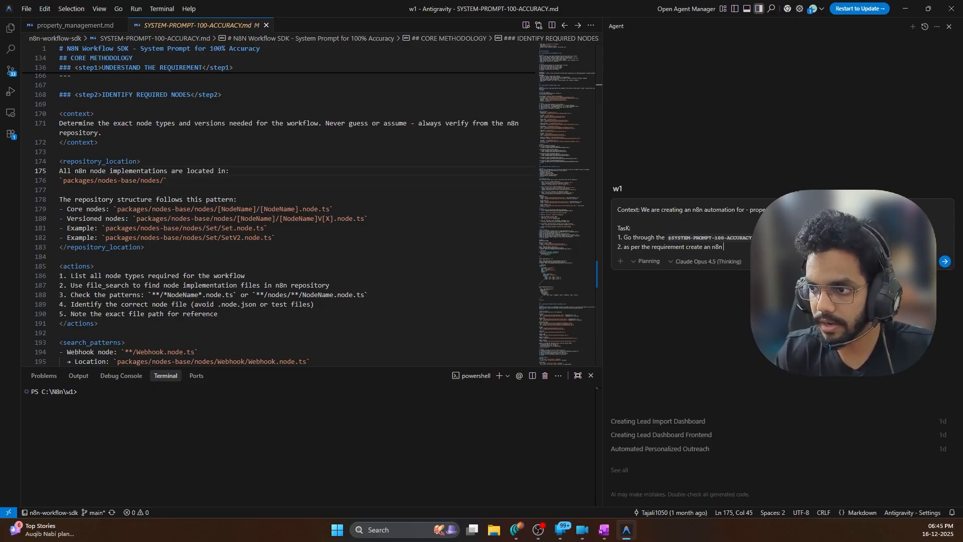
key("BackSpace")
key("BackSpace")
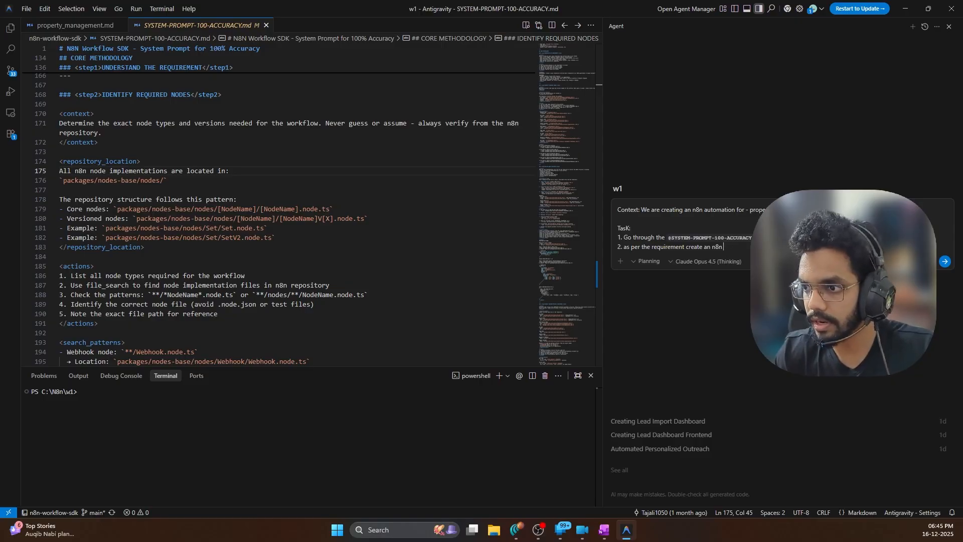
type("automatio")
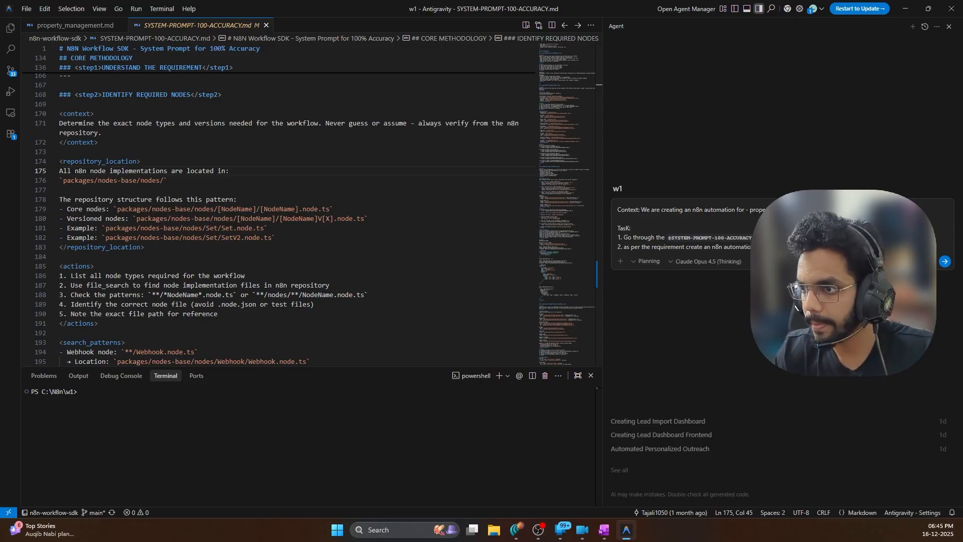
key("shift+Return")
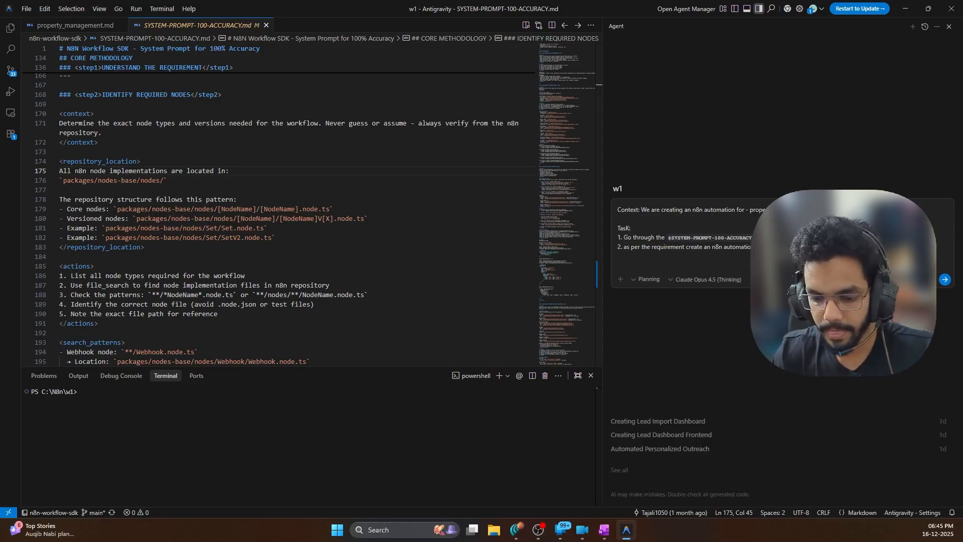
type("GOal:")
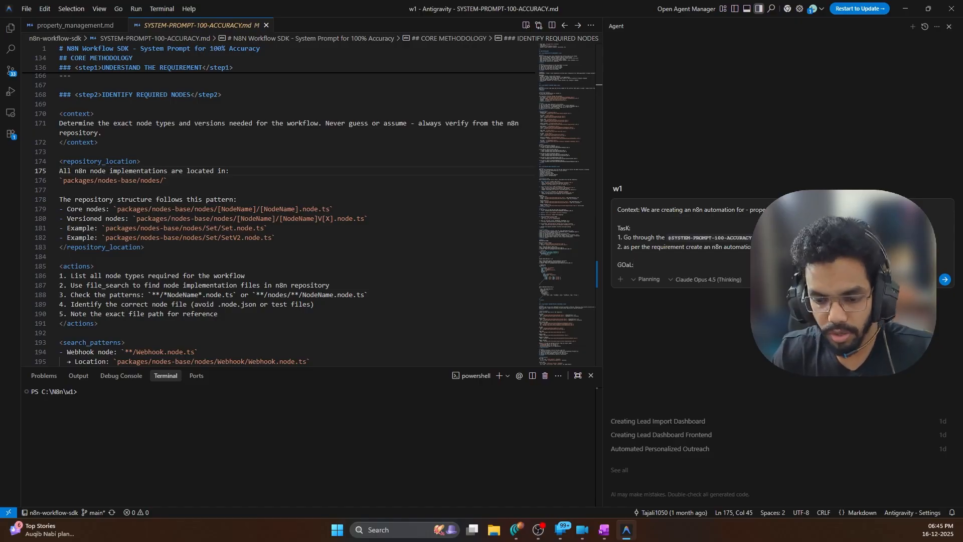
type(" to creat")
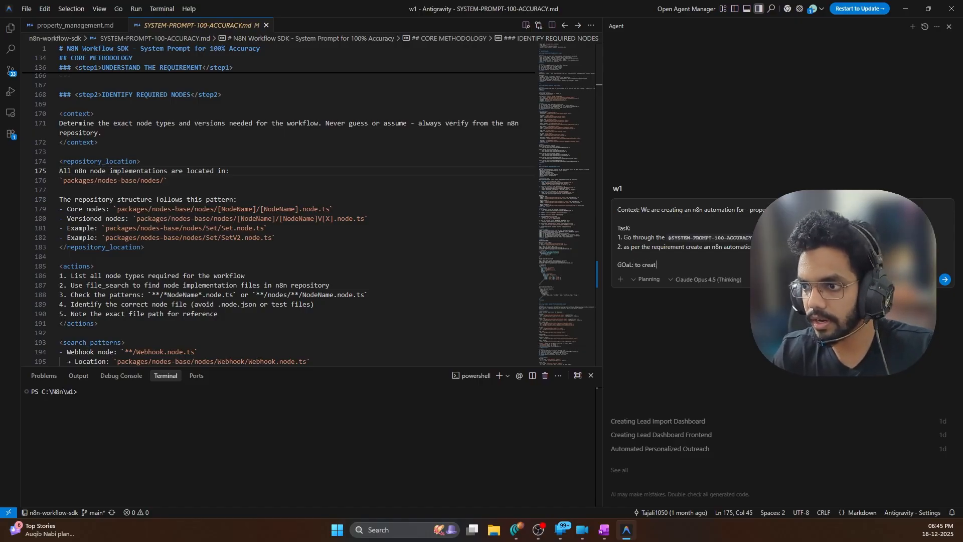
type("e an n")
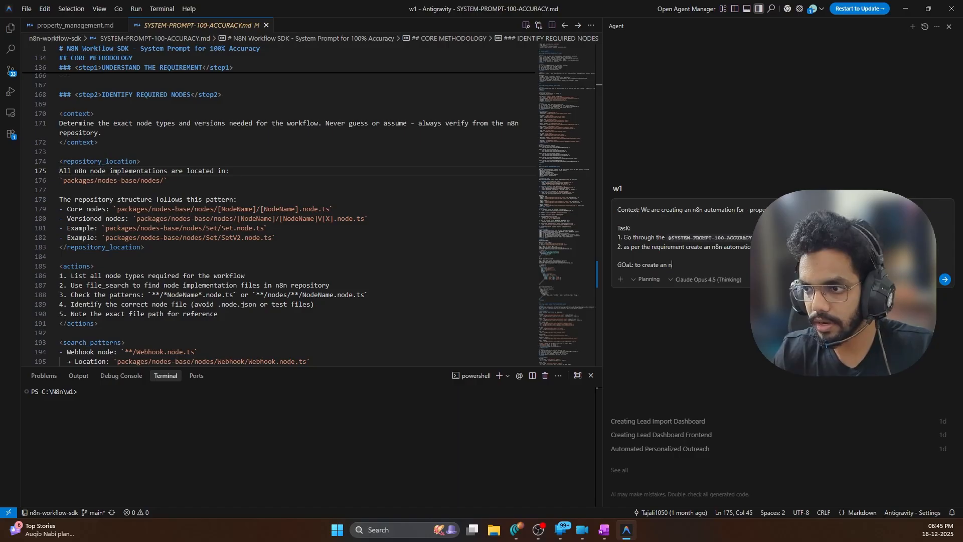
type("8n auto")
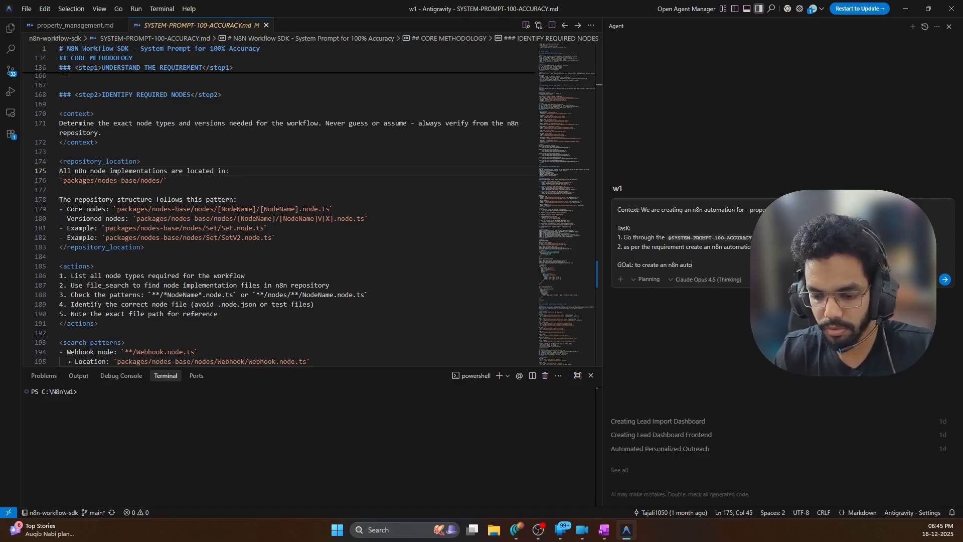
type("mation with ")
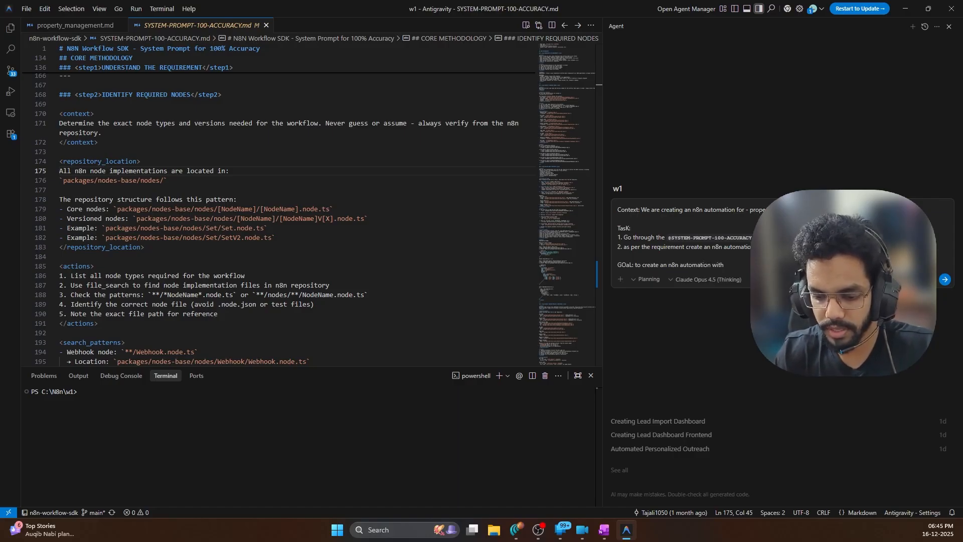
type("error")
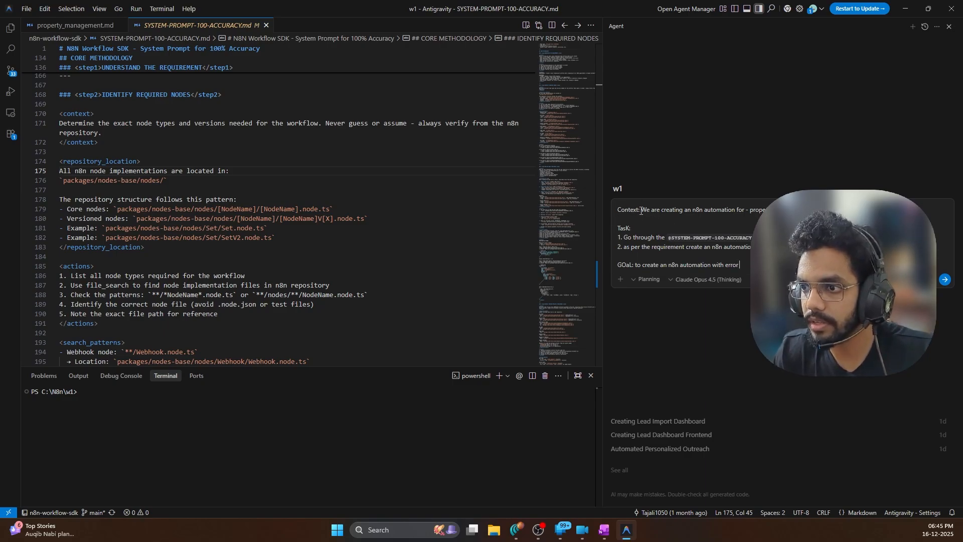
Review the Context, Task and GOaL lines, then submit the prompt to the Claude Opus agent
left_click_drag(640, 211, 613, 214)
left_click(639, 233)
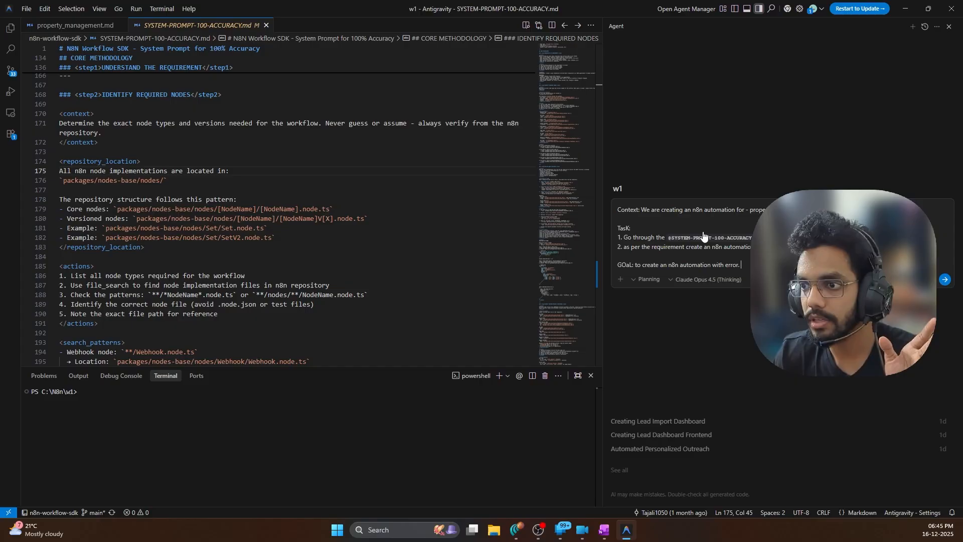
left_click_drag(641, 210, 616, 229)
left_click(661, 227)
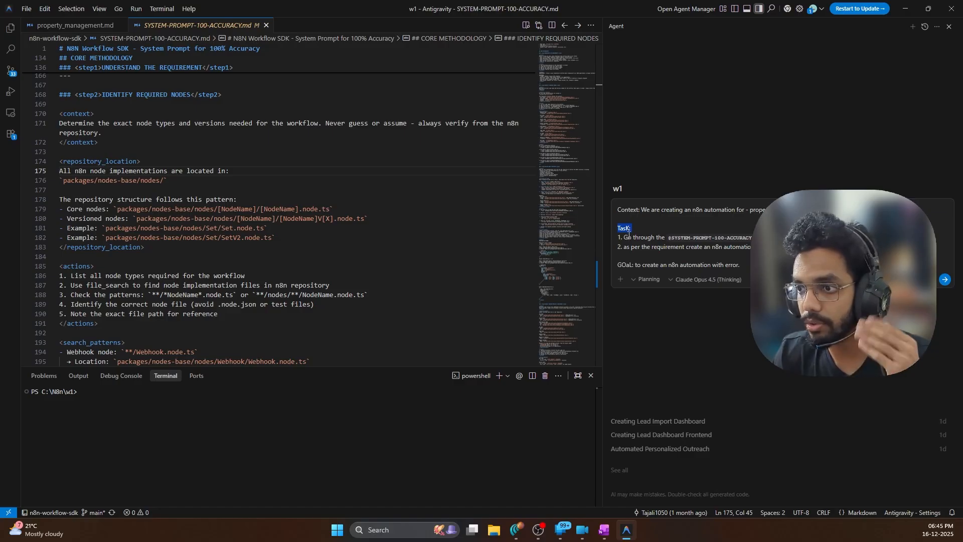
left_click(650, 246)
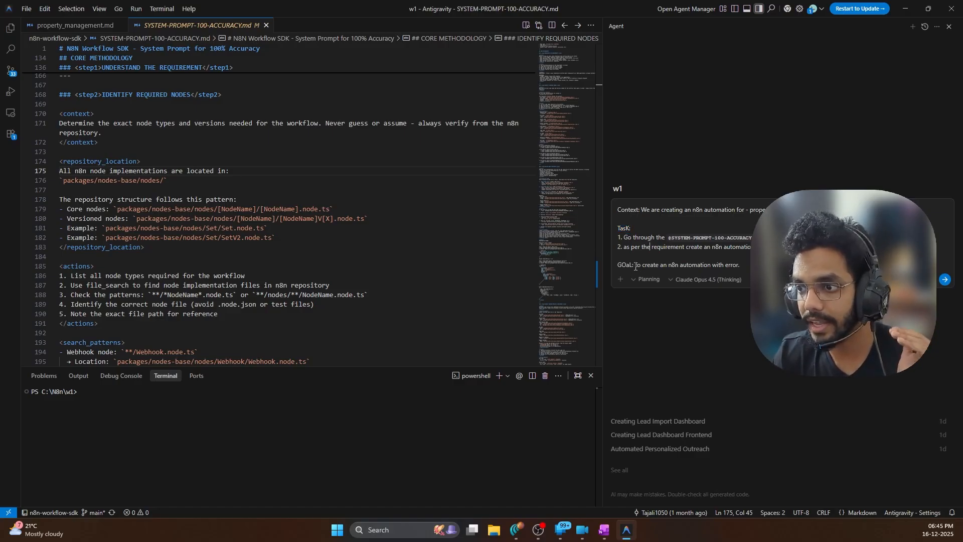
left_click_drag(636, 266, 617, 267)
left_click(748, 247)
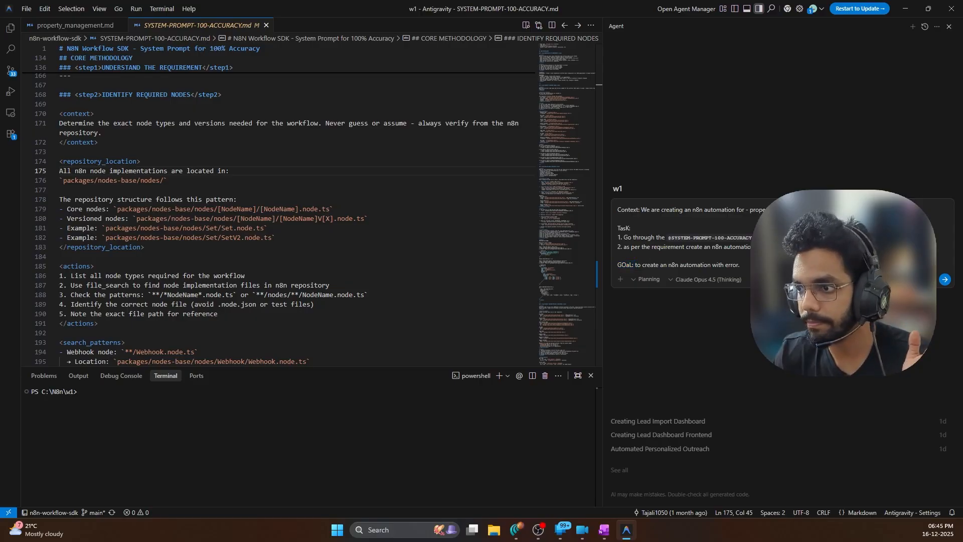
left_click(945, 280)
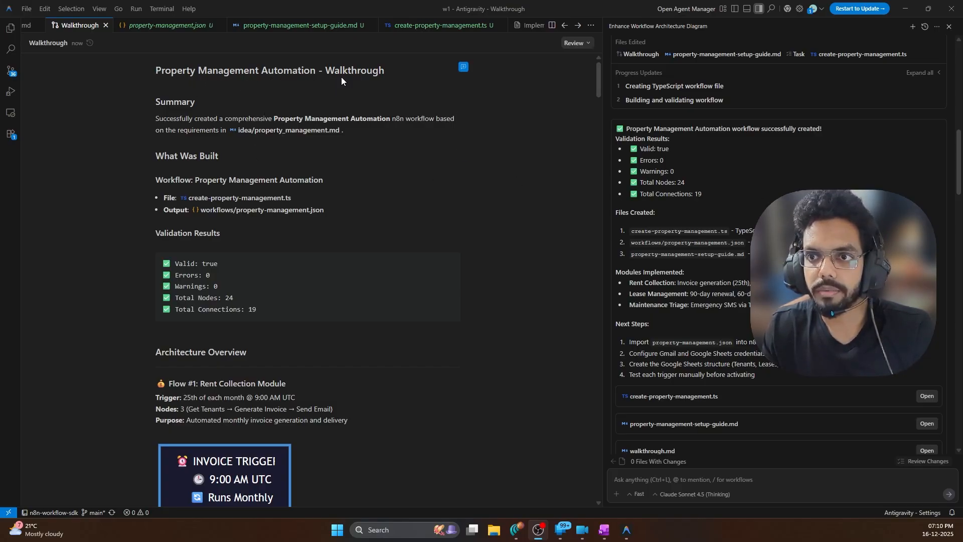
scroll(213, 174, "down", 3)
scroll(213, 174, "down", 2)
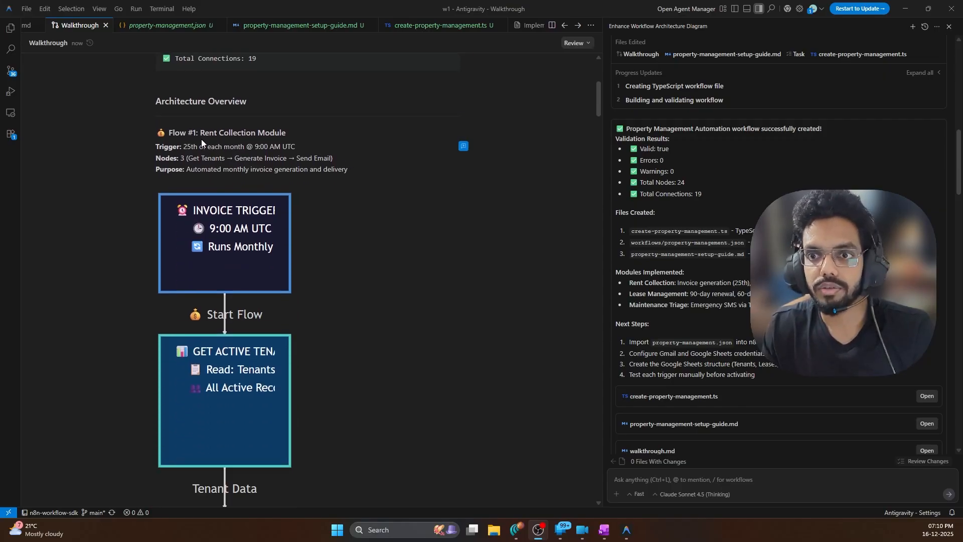
scroll(302, 147, "down", 1)
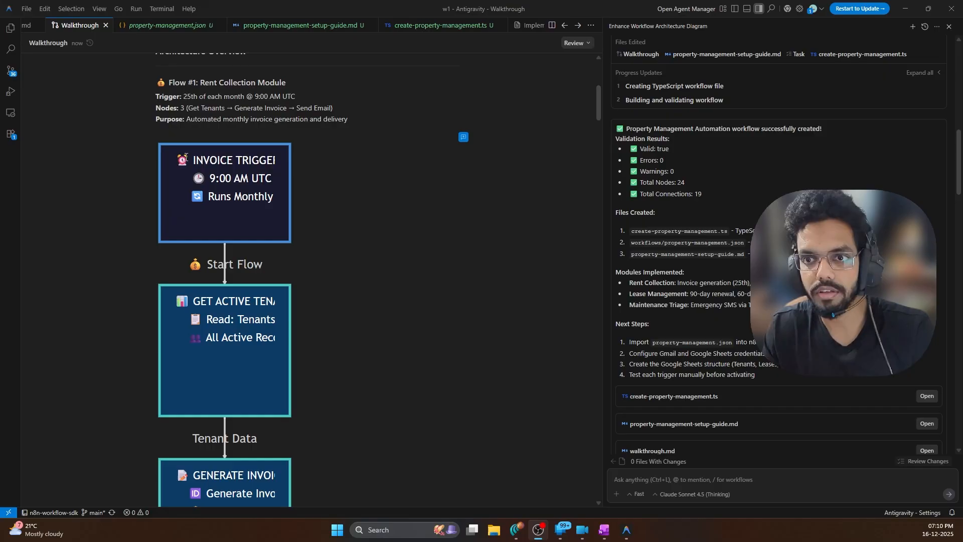
left_click_drag(190, 161, 277, 159)
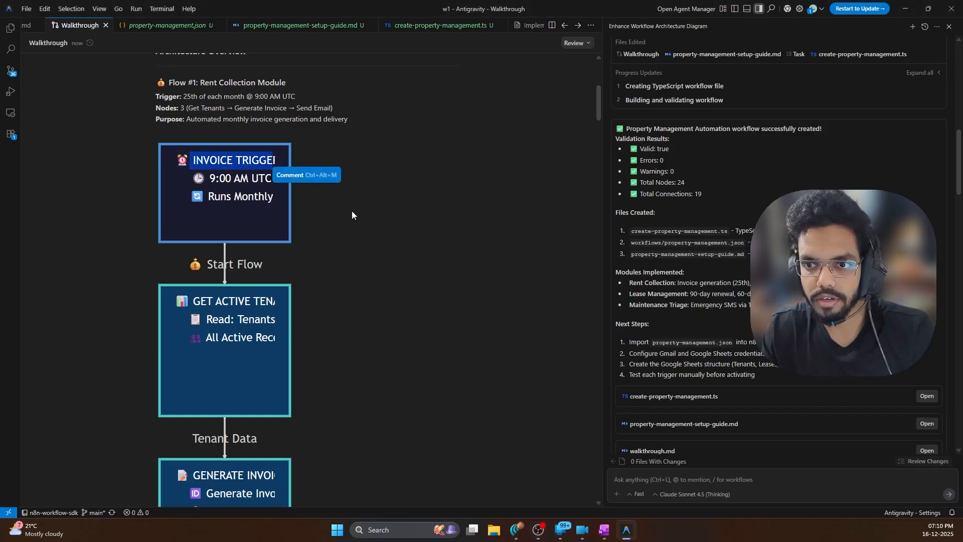
left_click(226, 216)
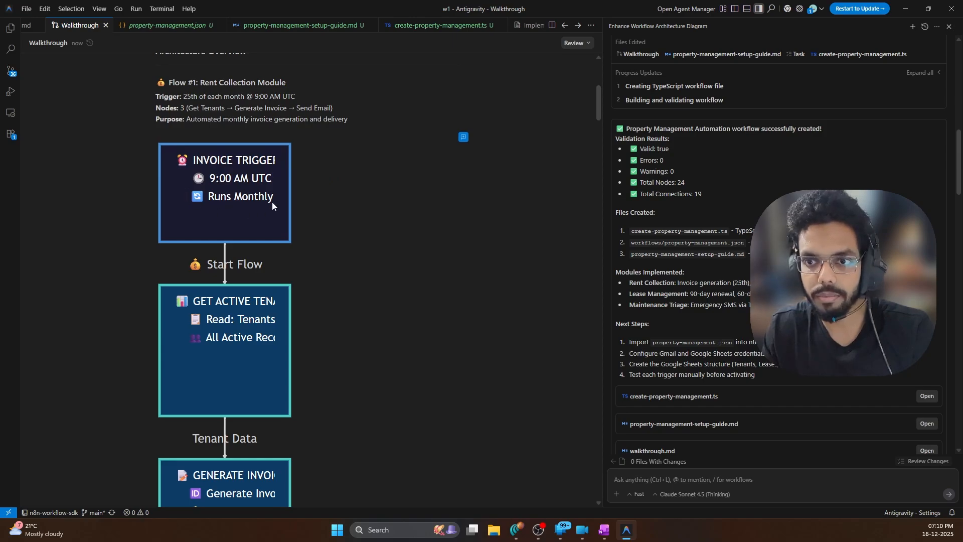
scroll(266, 190, "down", 2)
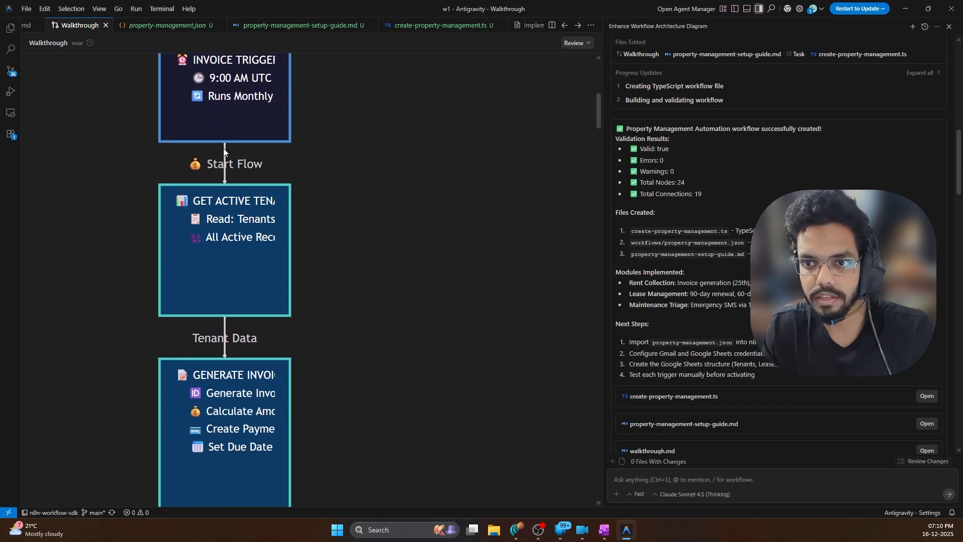
left_click_drag(236, 201, 287, 200)
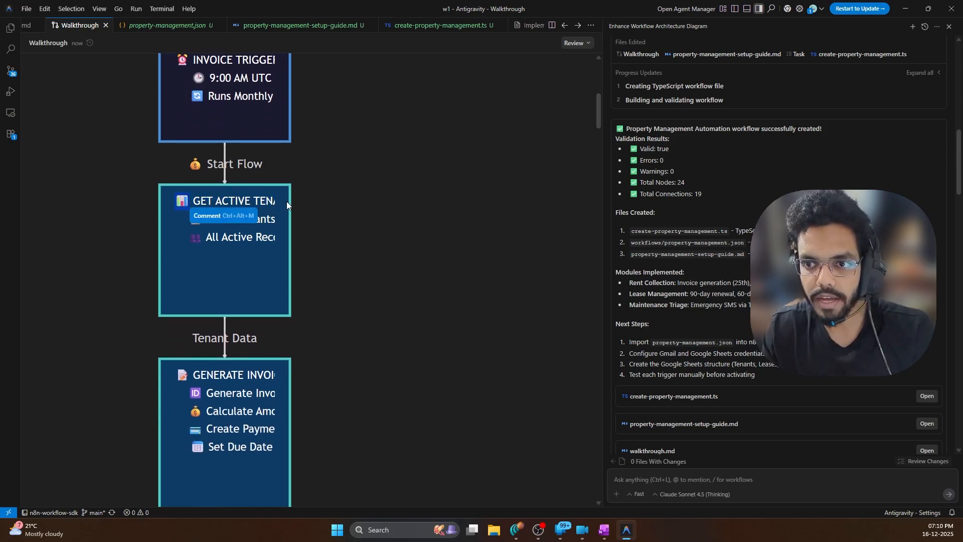
left_click(256, 251)
scroll(246, 246, "down", 3)
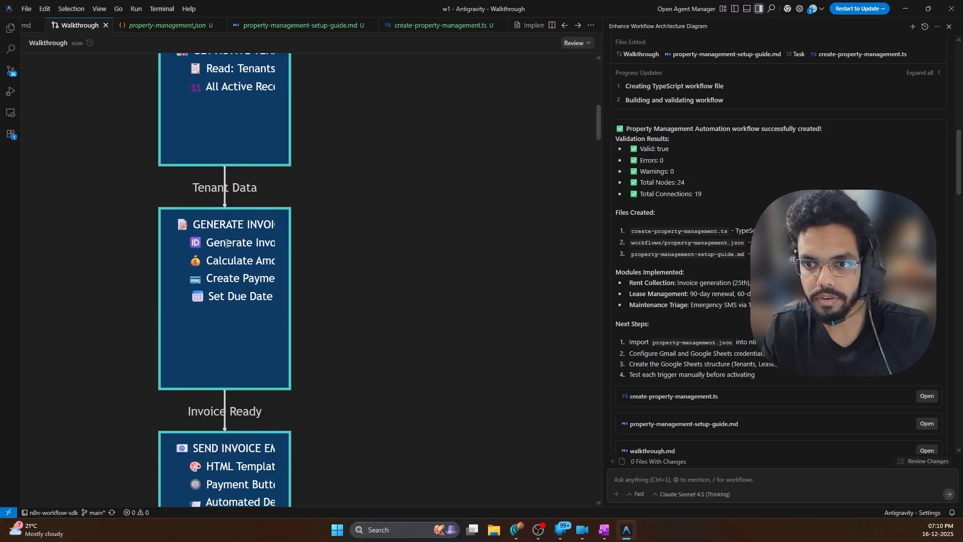
left_click_drag(191, 226, 275, 224)
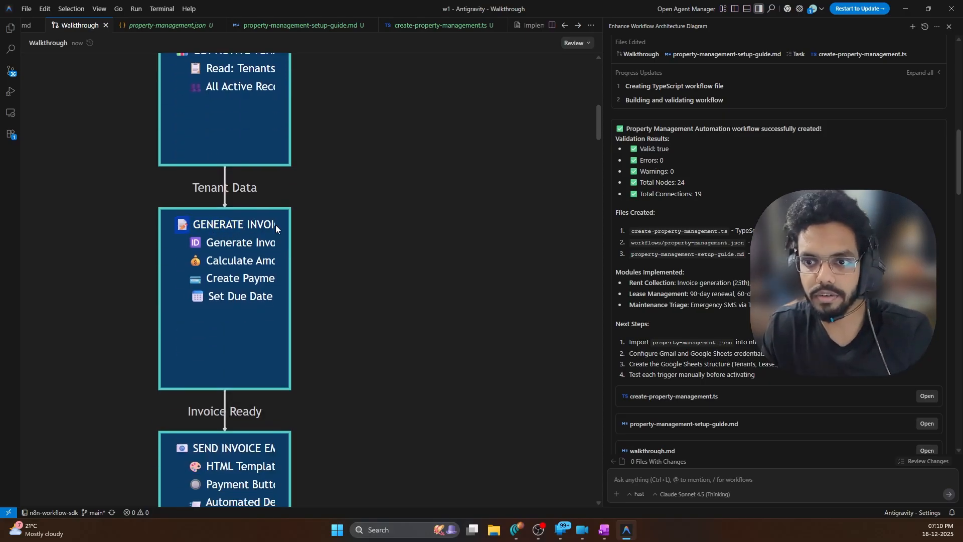
left_click(192, 283)
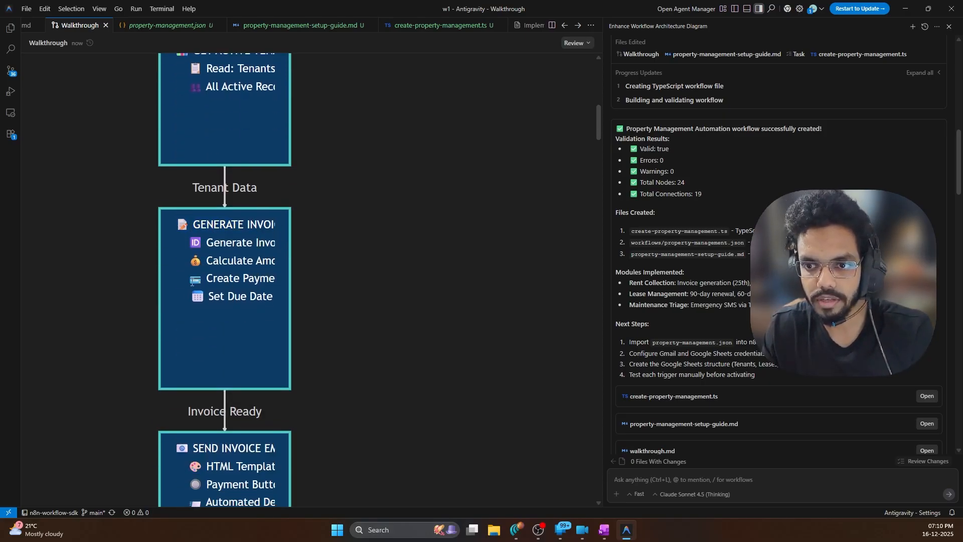
left_click_drag(276, 279, 275, 280)
left_click(214, 280)
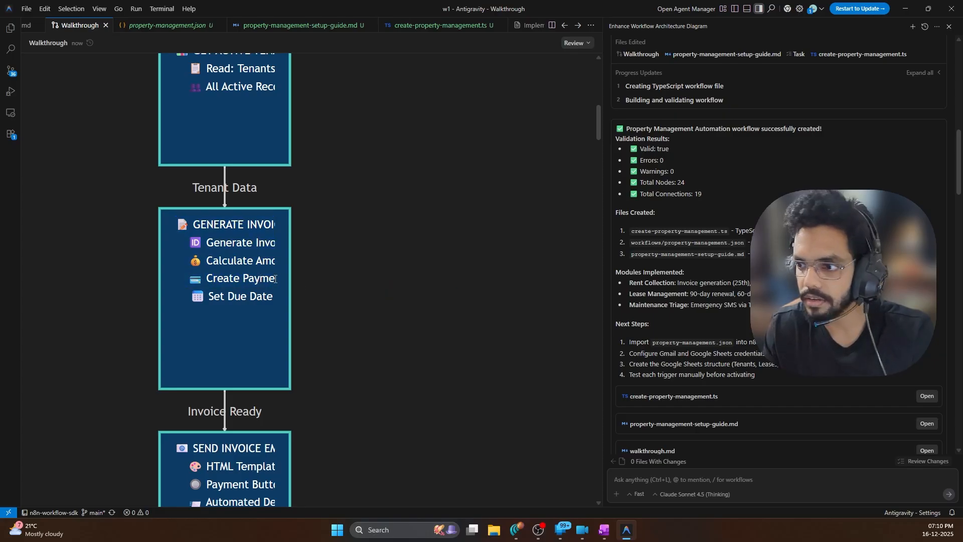
scroll(261, 296, "down", 2)
scroll(214, 214, "down", 2)
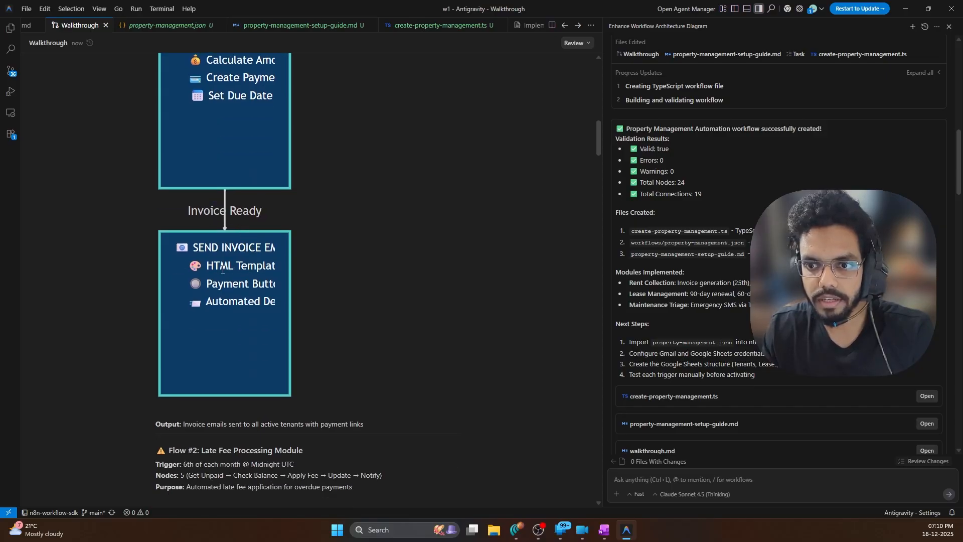
left_click_drag(264, 266, 289, 272)
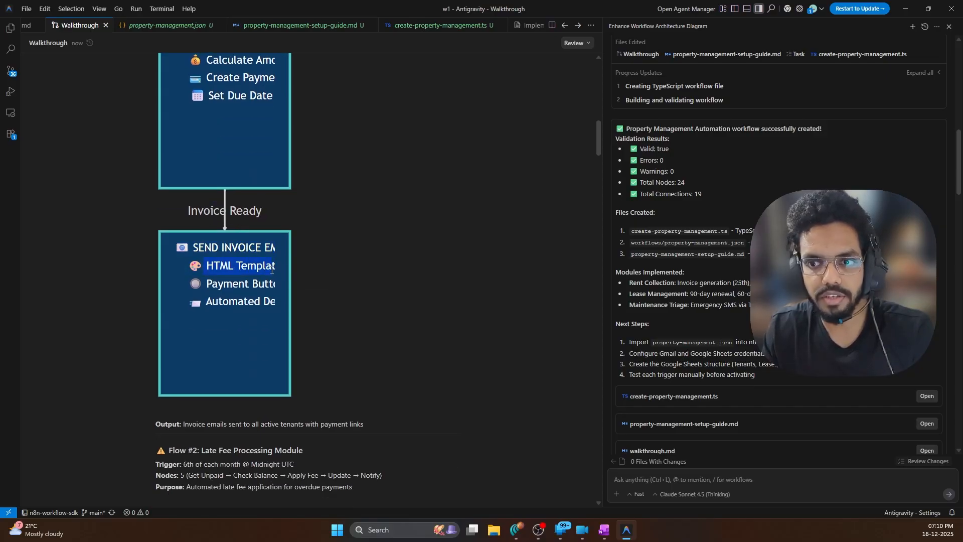
left_click(250, 300)
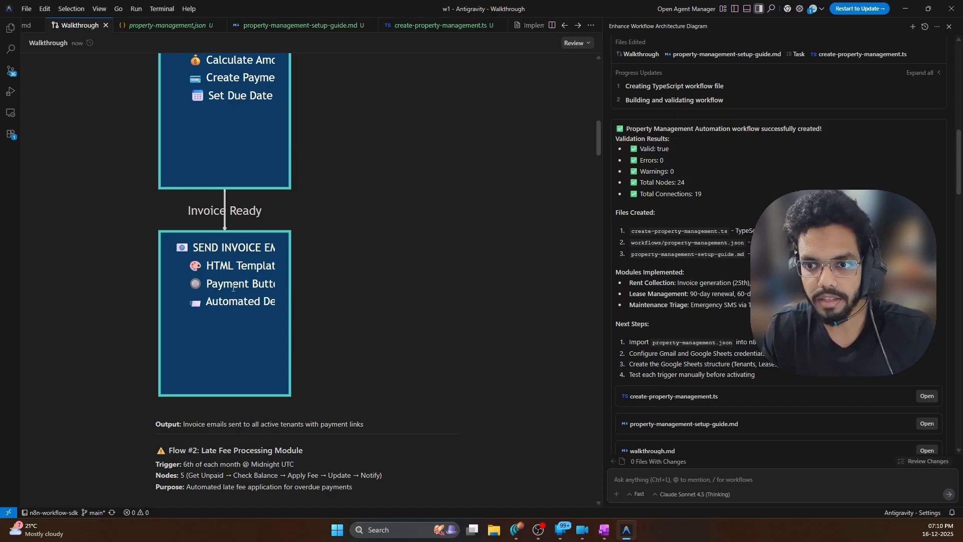
left_click_drag(181, 246, 260, 305)
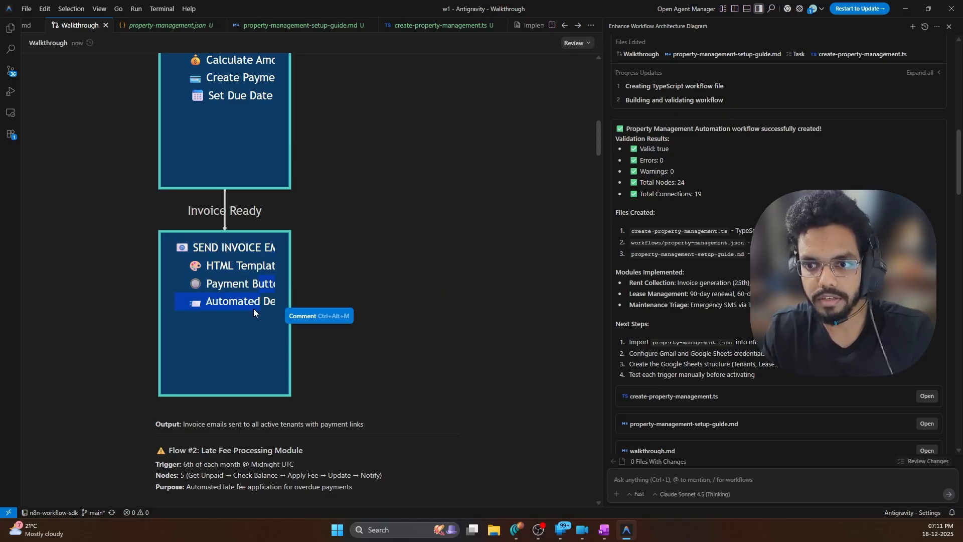
left_click(299, 244)
scroll(372, 233, "up", 10)
scroll(367, 233, "down", 12)
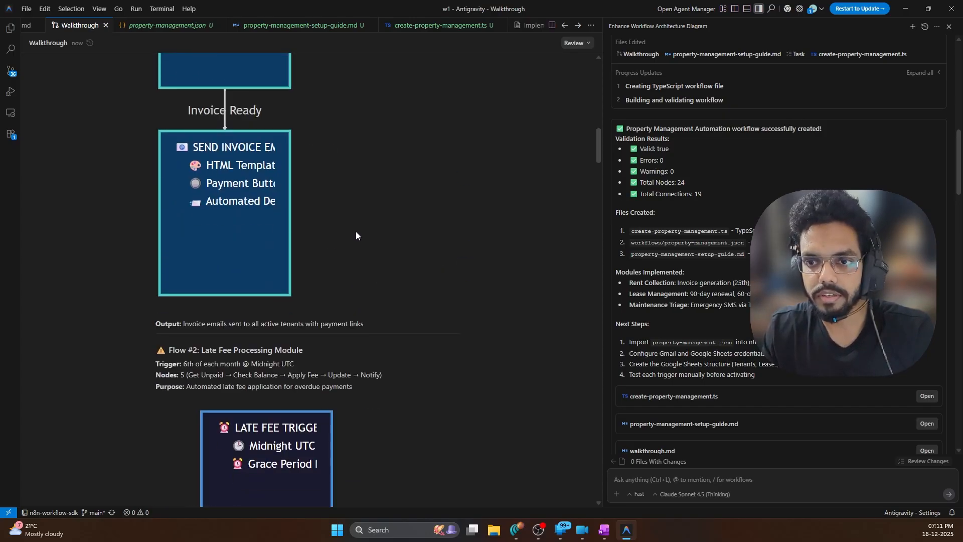
scroll(360, 232, "down", 5)
scroll(362, 230, "up", 2)
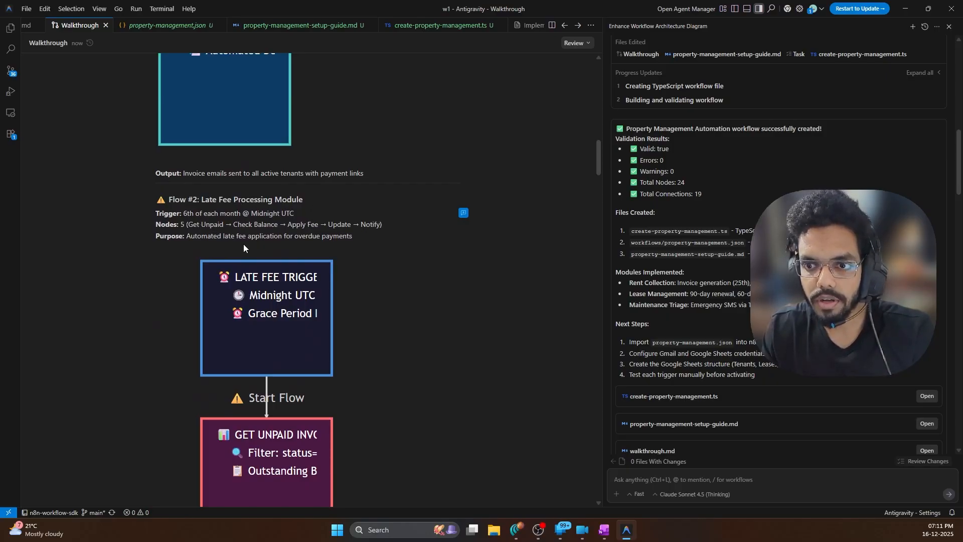
scroll(261, 240, "down", 2)
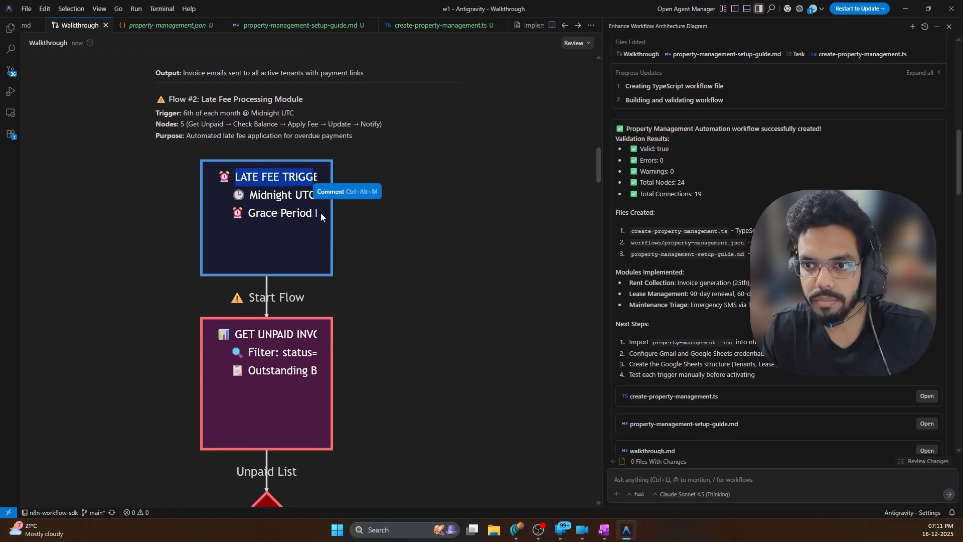
scroll(259, 261, "down", 1)
left_click_drag(233, 284, 317, 284)
scroll(310, 261, "down", 3)
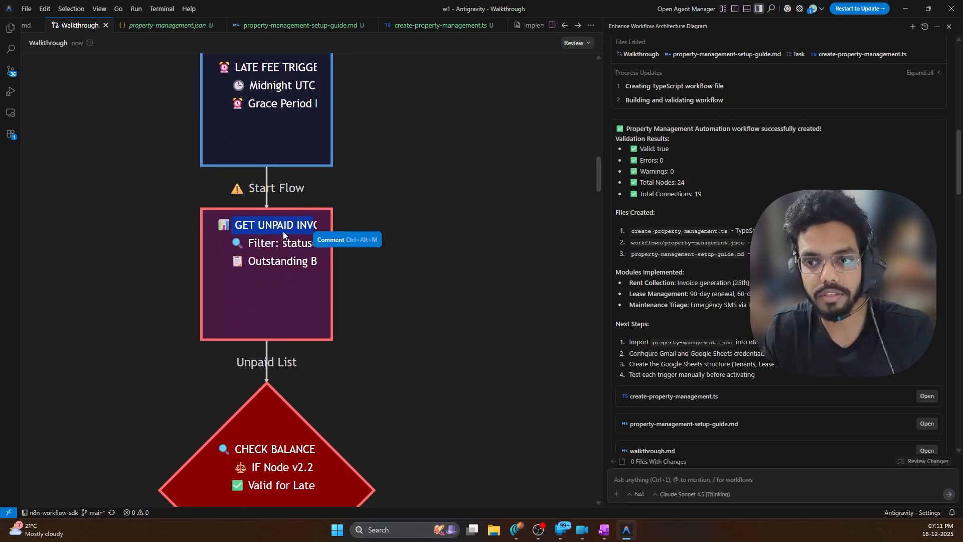
left_click(235, 195)
scroll(273, 231, "down", 1)
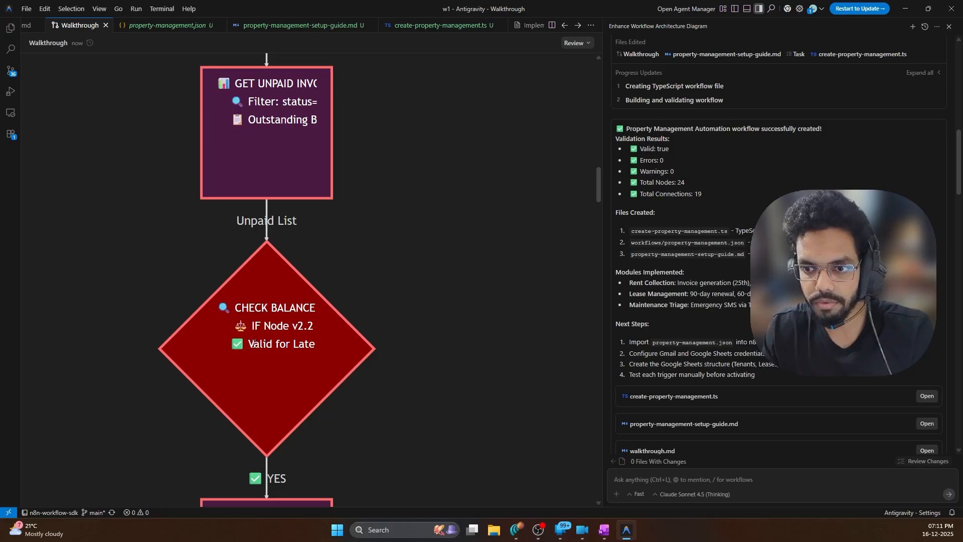
left_click_drag(249, 344, 323, 345)
scroll(310, 338, "down", 3)
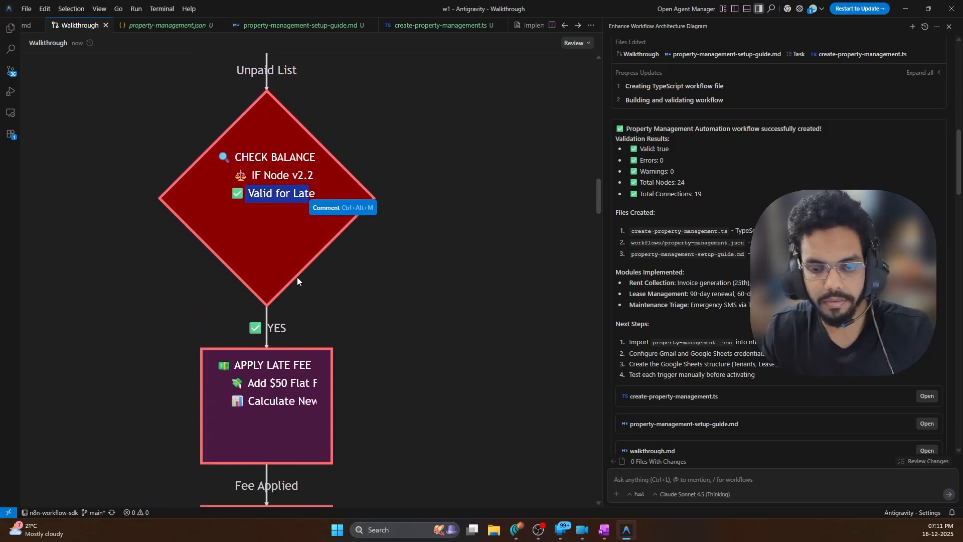
scroll(297, 277, "down", 2)
left_click(272, 273)
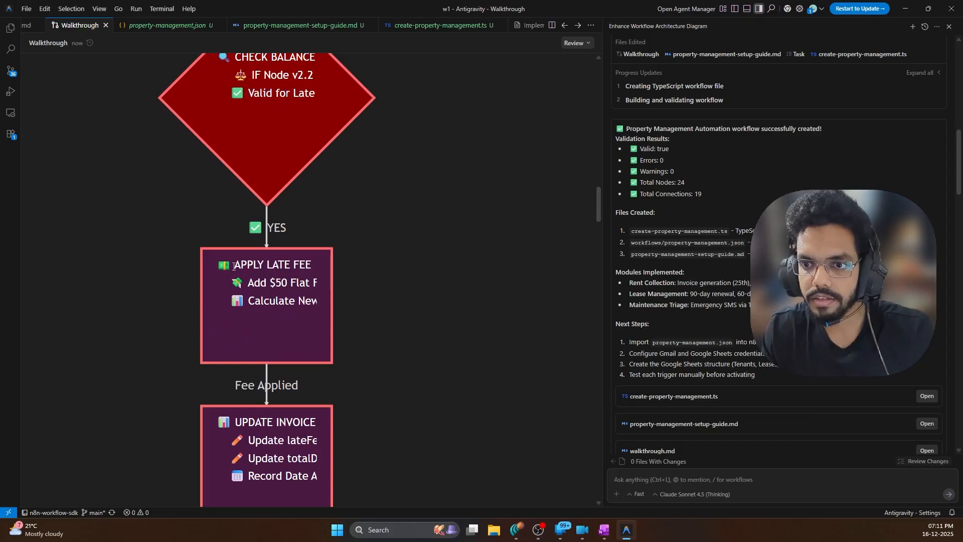
left_click_drag(234, 265, 312, 268)
left_click(311, 271)
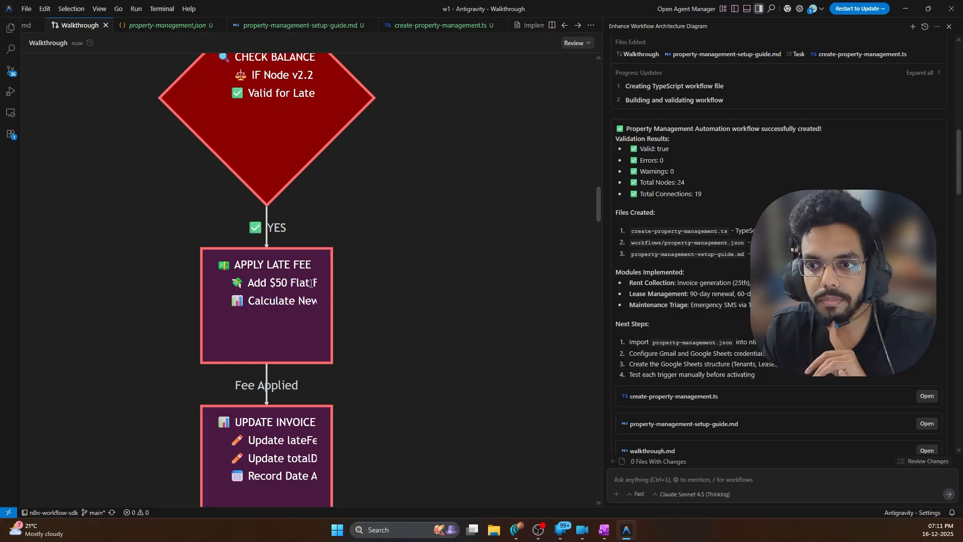
left_click_drag(310, 267, 233, 265)
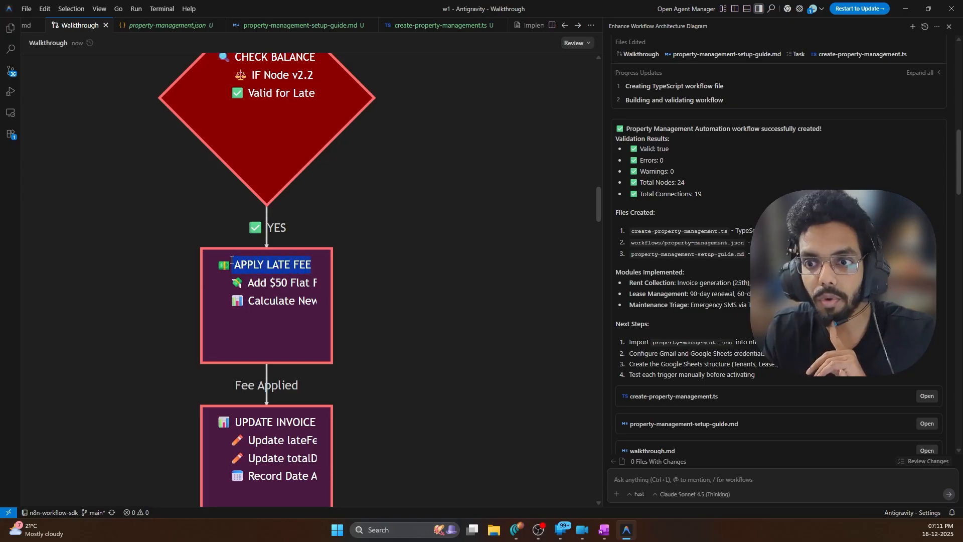
left_click(291, 288)
scroll(291, 281, "down", 2)
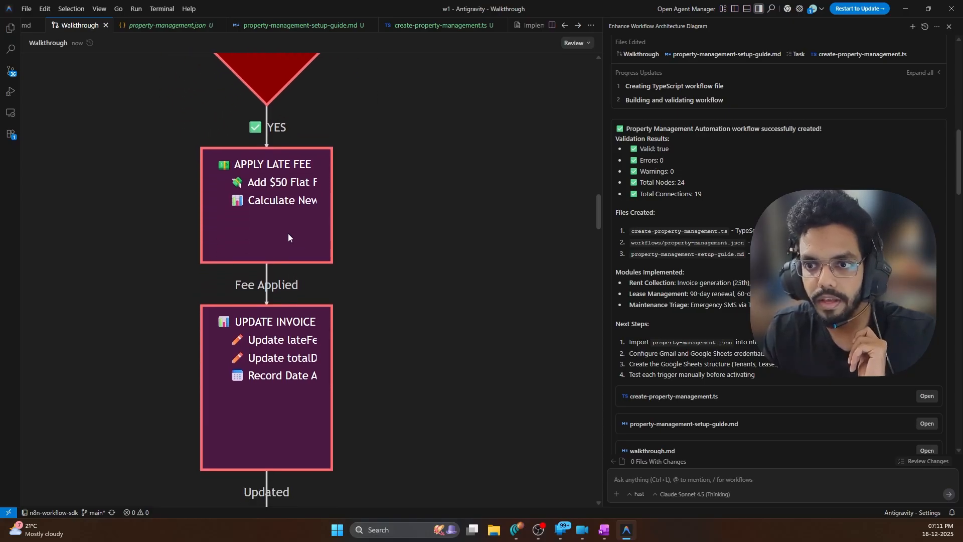
scroll(288, 236, "down", 1)
left_click_drag(252, 157, 330, 152)
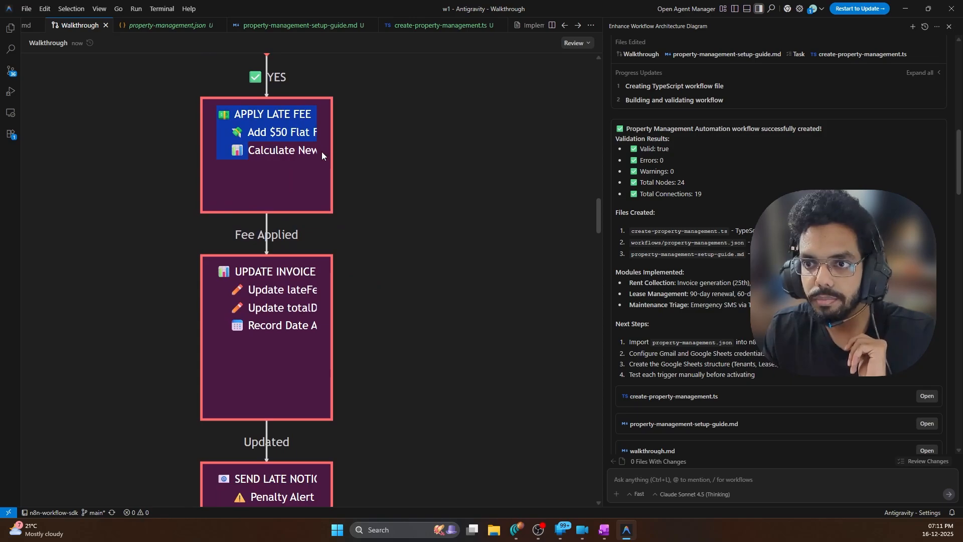
left_click(293, 300)
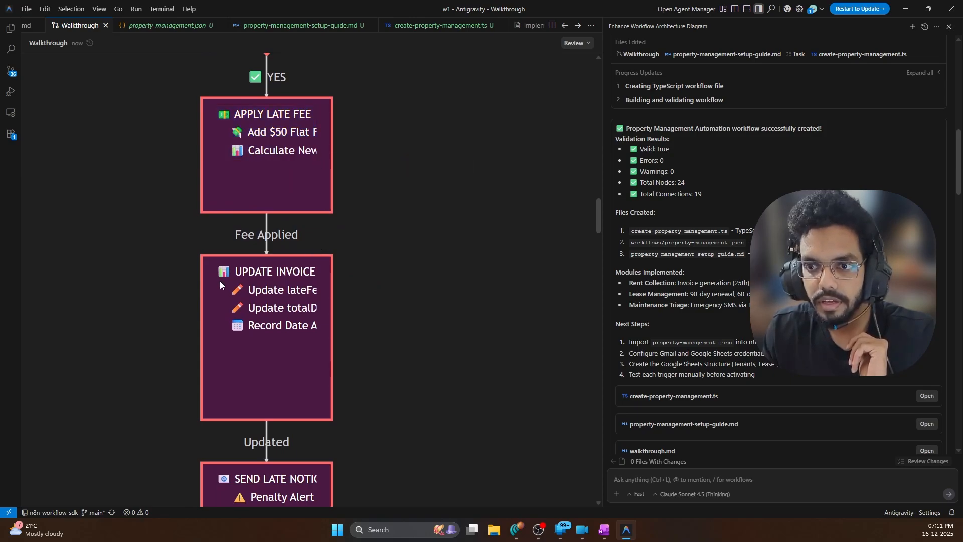
scroll(244, 321, "down", 4)
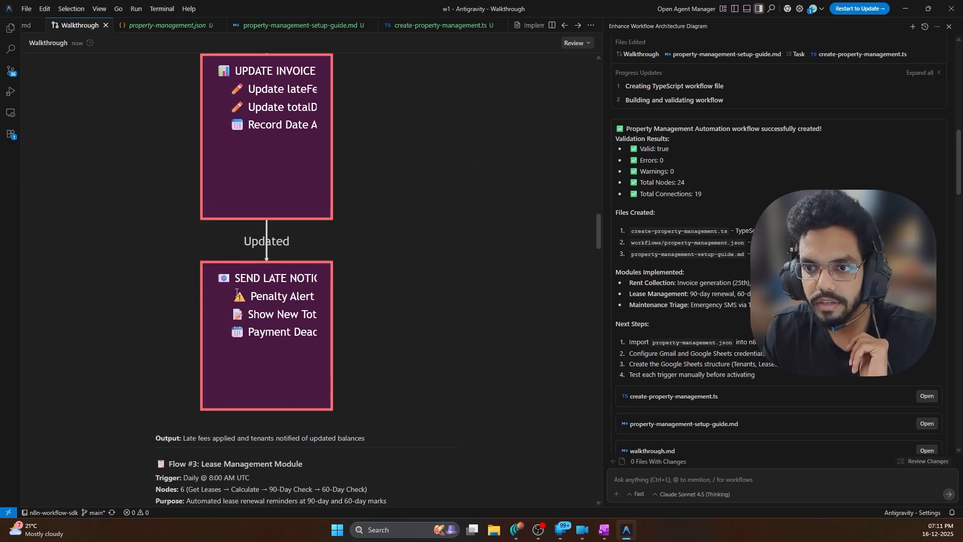
scroll(273, 281, "down", 7)
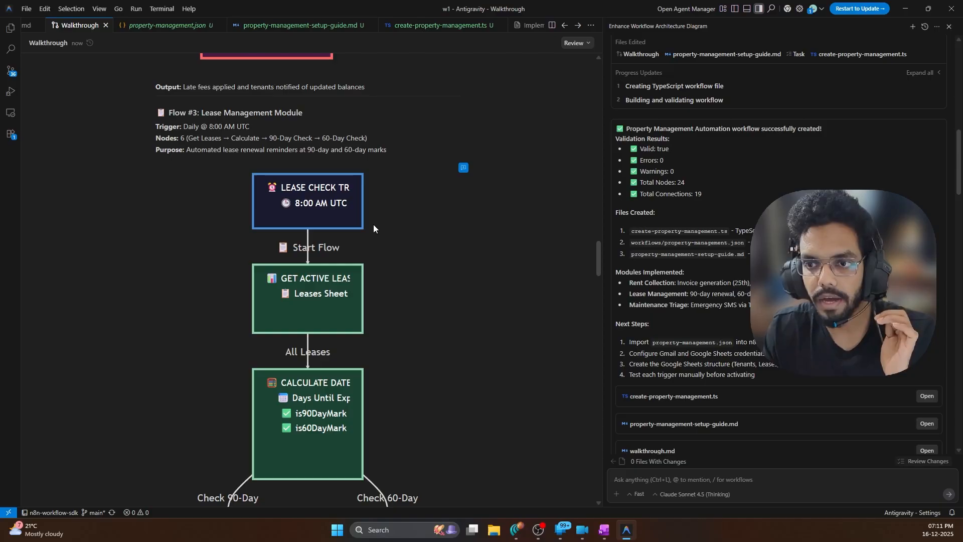
scroll(366, 223, "down", 2)
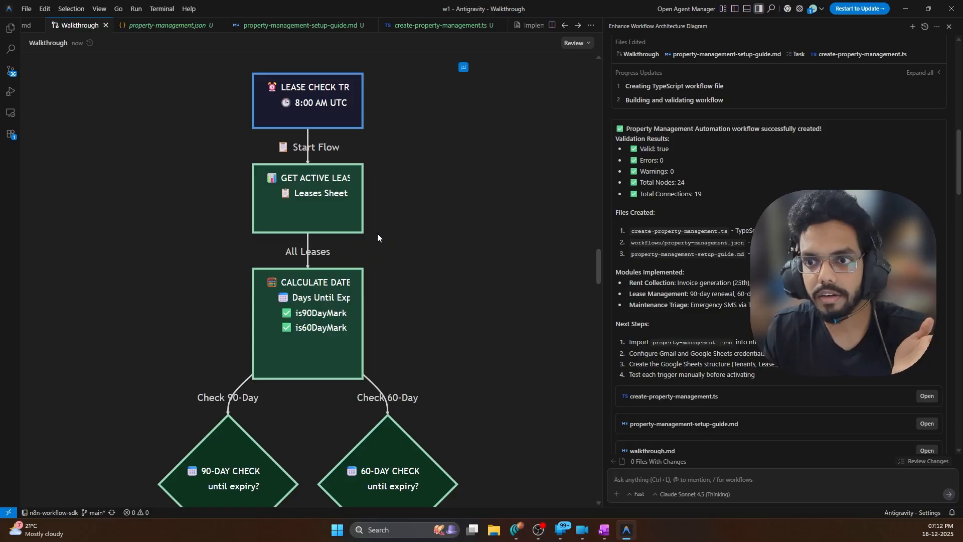
scroll(378, 232, "up", 2)
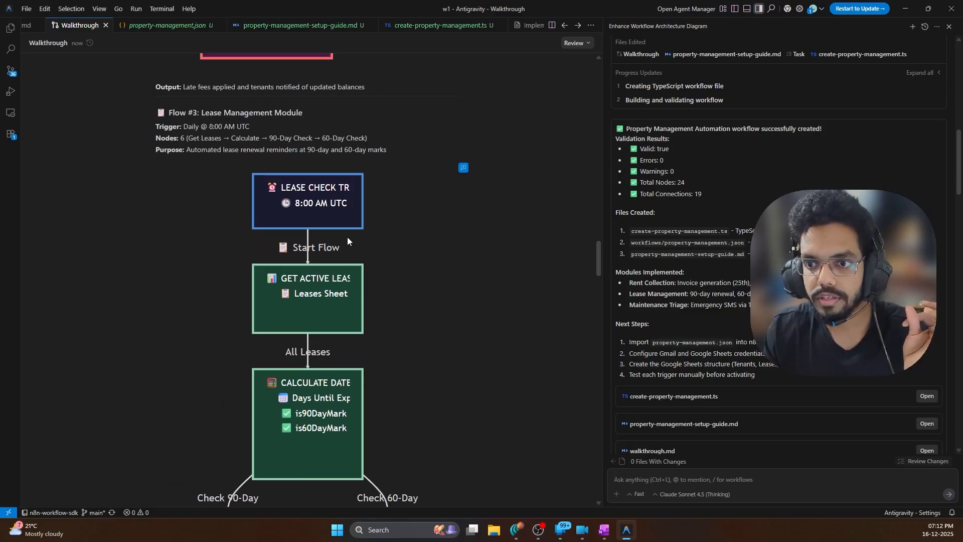
scroll(413, 326, "down", 2)
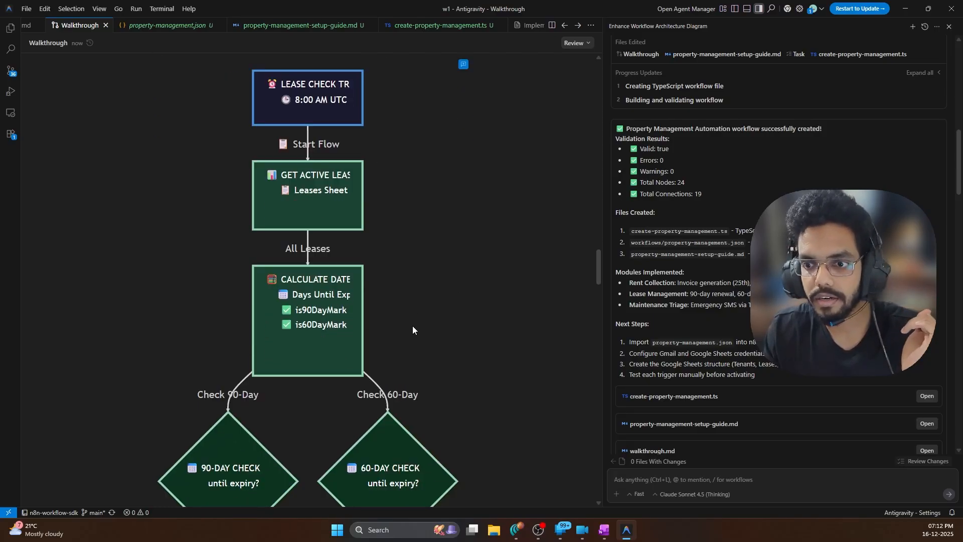
scroll(413, 330, "down", 1)
left_click(308, 296)
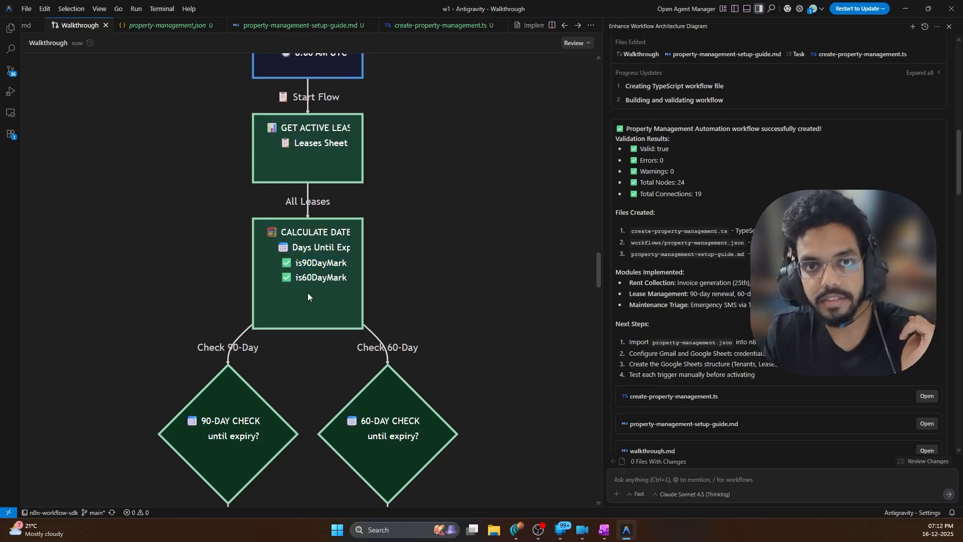
scroll(438, 267, "up", 3)
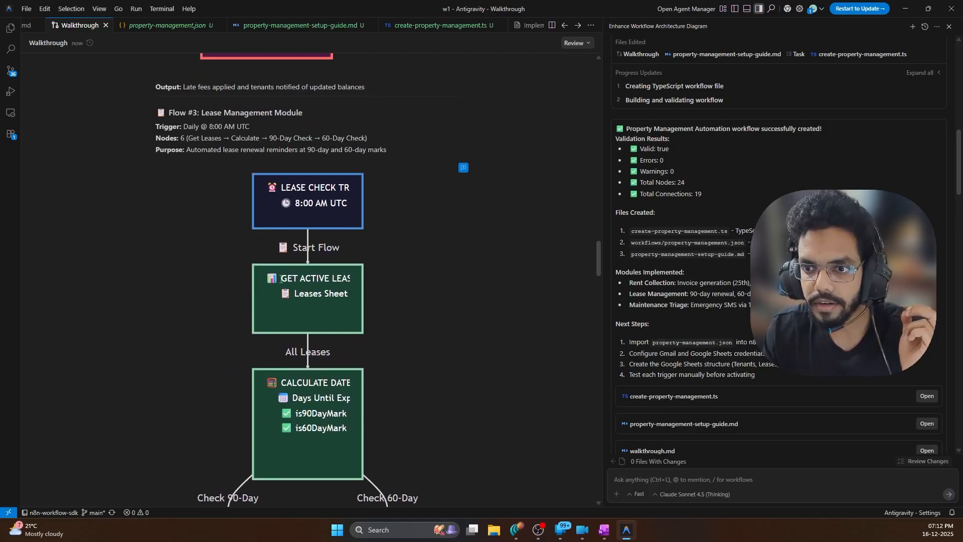
scroll(221, 238, "down", 3)
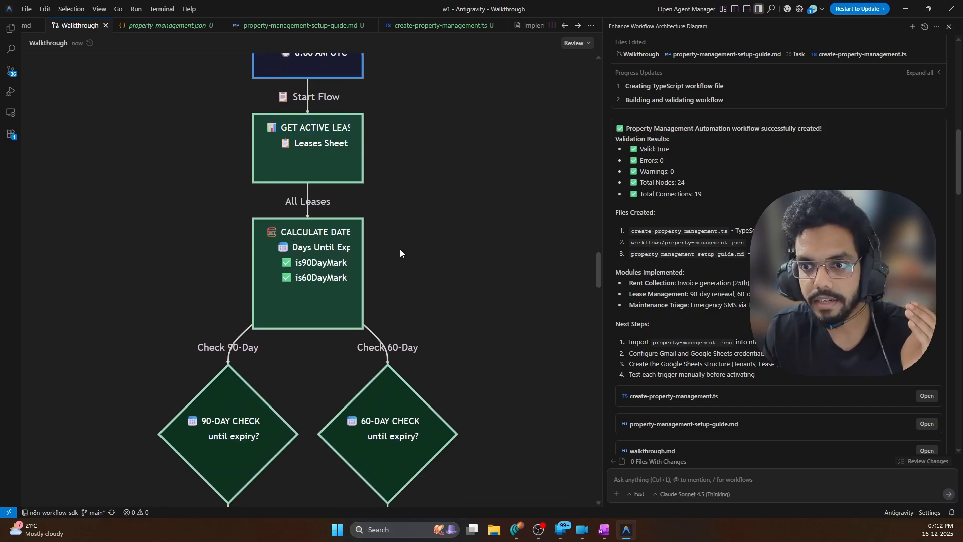
scroll(304, 279, "down", 1)
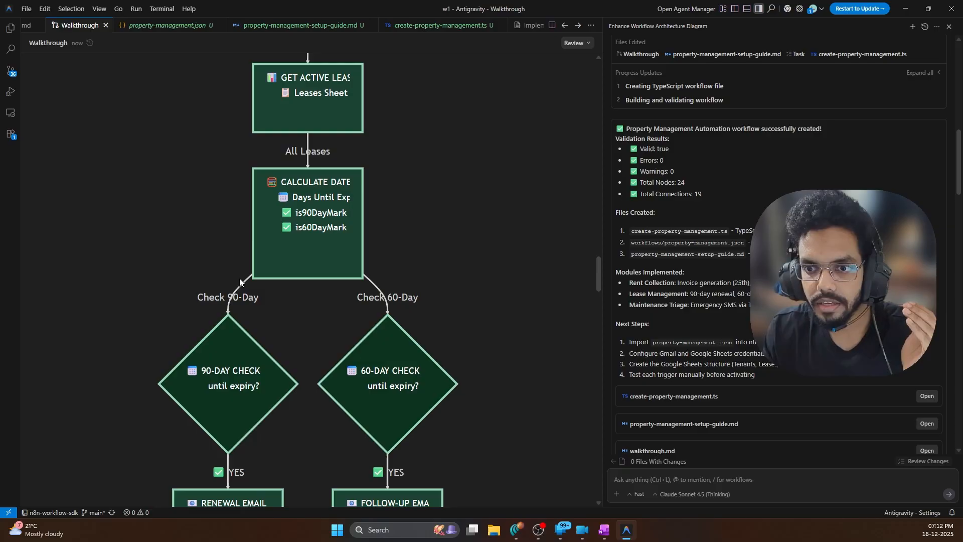
scroll(311, 227, "down", 3)
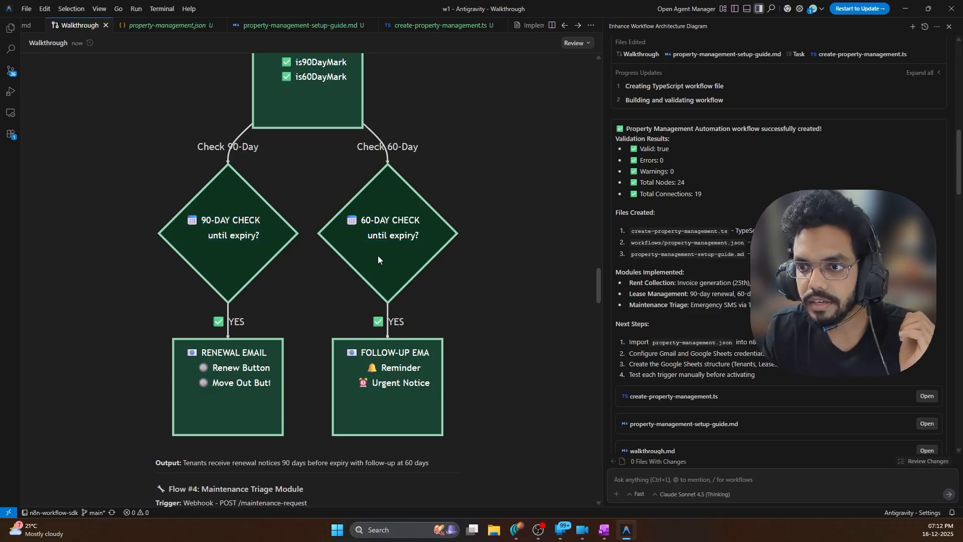
left_click(454, 300)
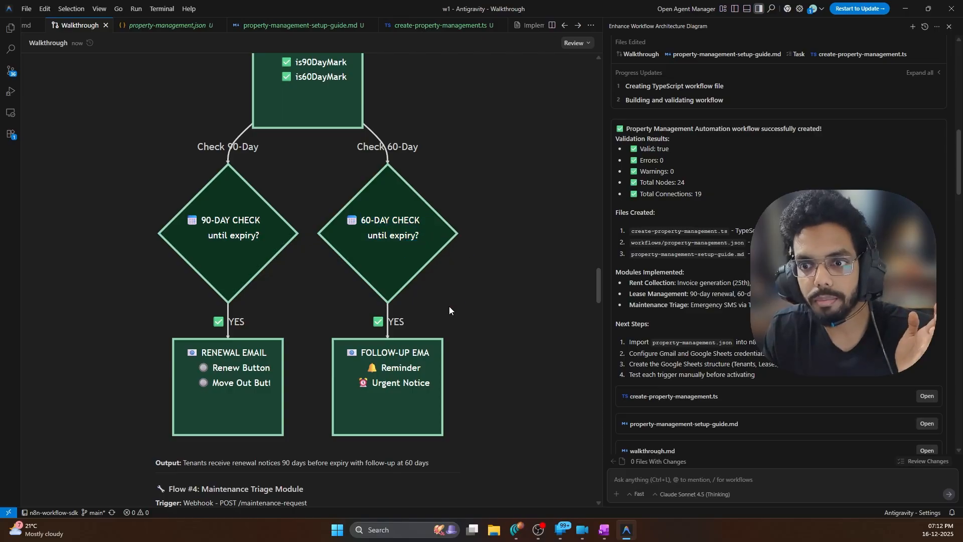
scroll(281, 382, "down", 6)
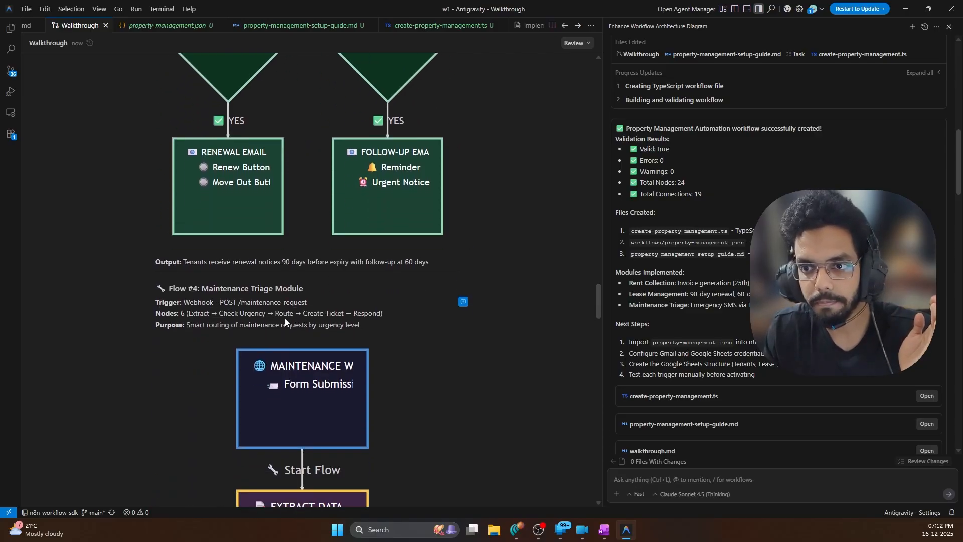
left_click_drag(202, 187, 369, 191)
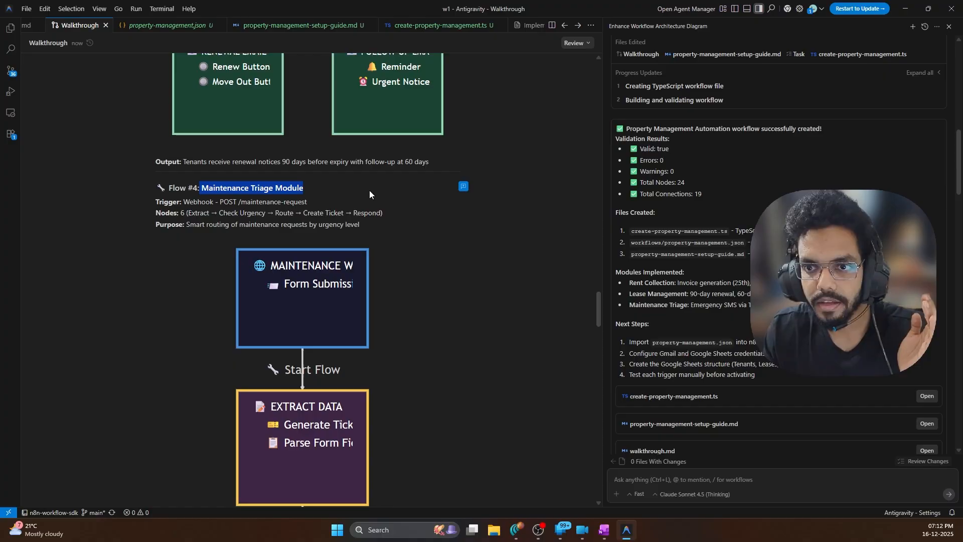
left_click(431, 294)
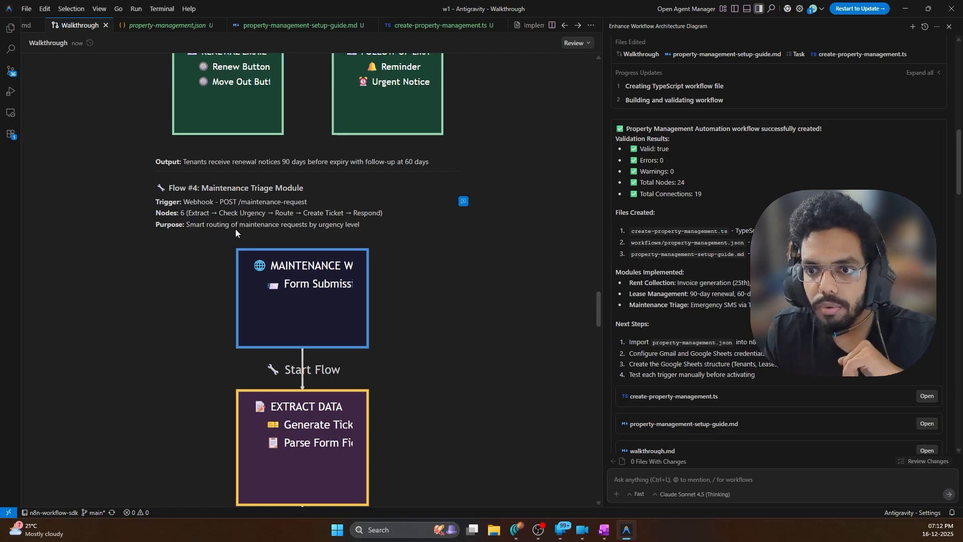
scroll(384, 231, "down", 3)
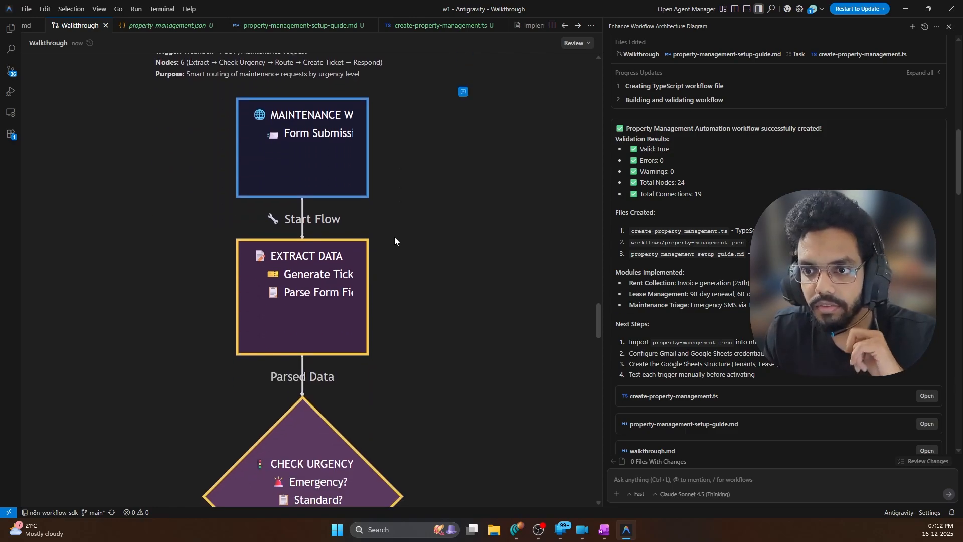
left_click_drag(272, 136, 367, 166)
left_click(383, 190)
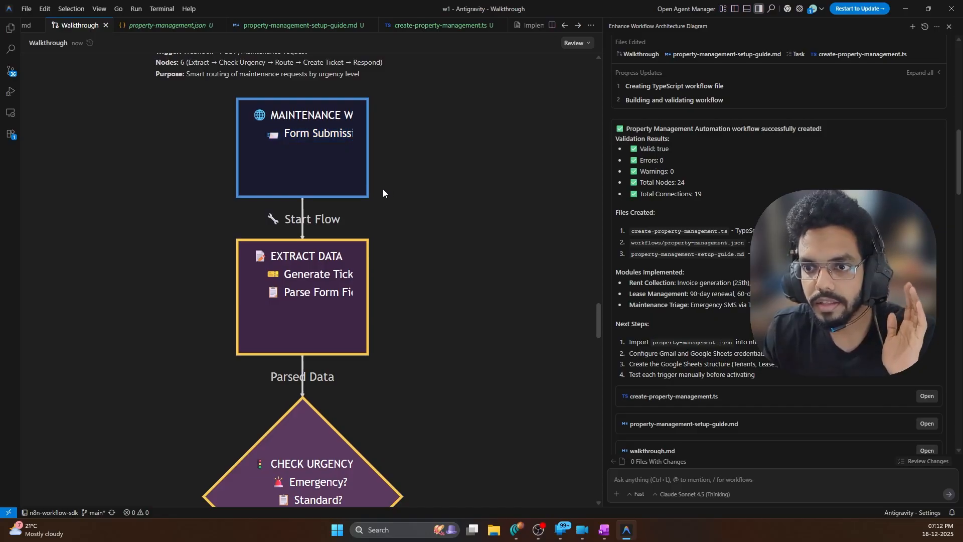
scroll(382, 192, "down", 1)
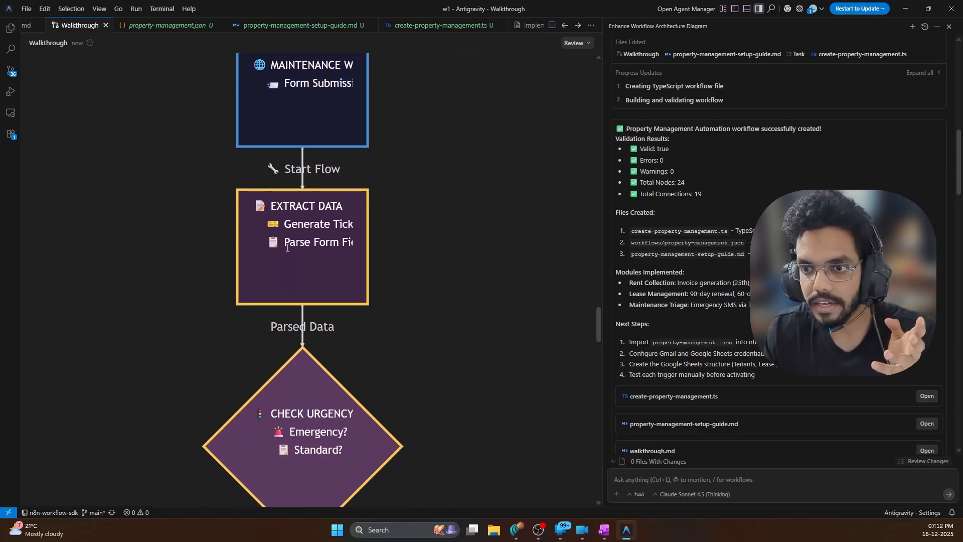
scroll(287, 248, "down", 4)
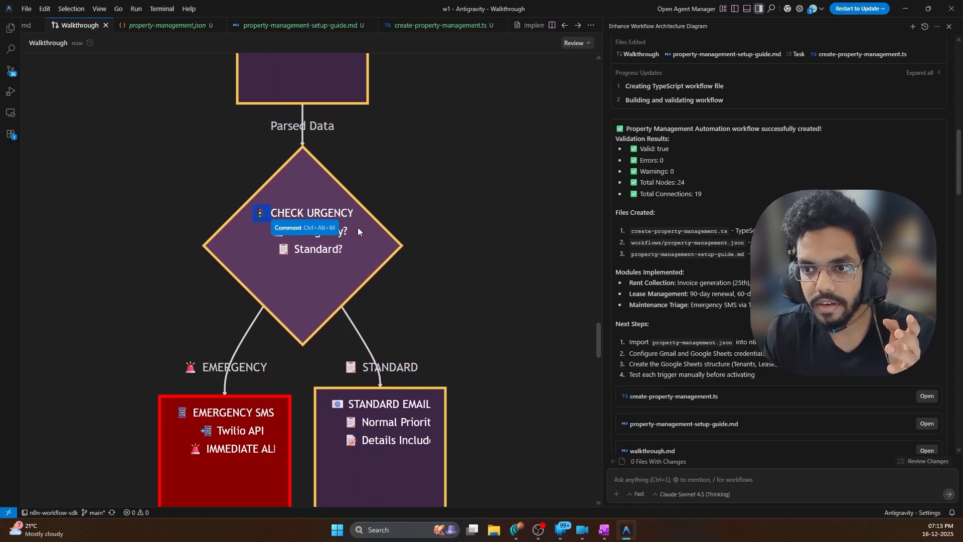
double_click(318, 249)
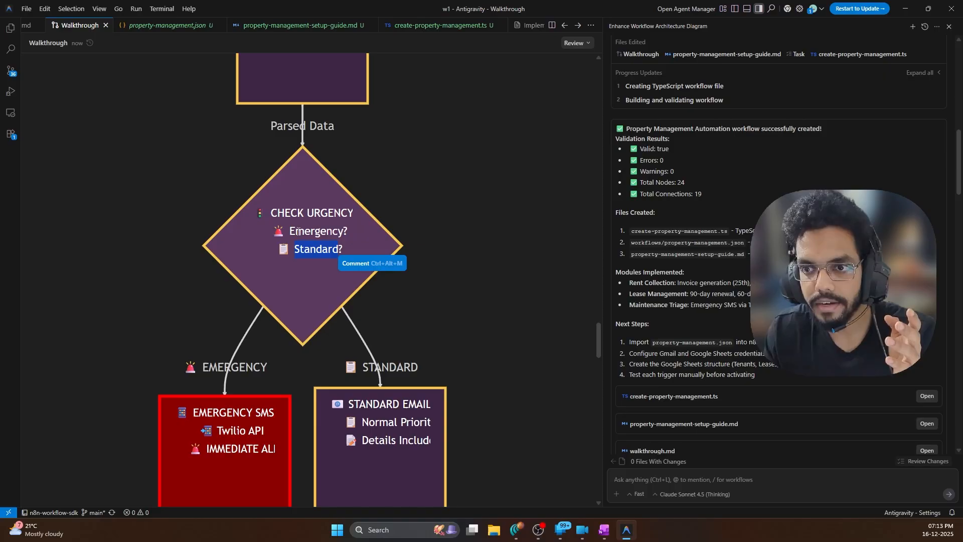
double_click(299, 230)
left_click(314, 260)
scroll(315, 260, "down", 3)
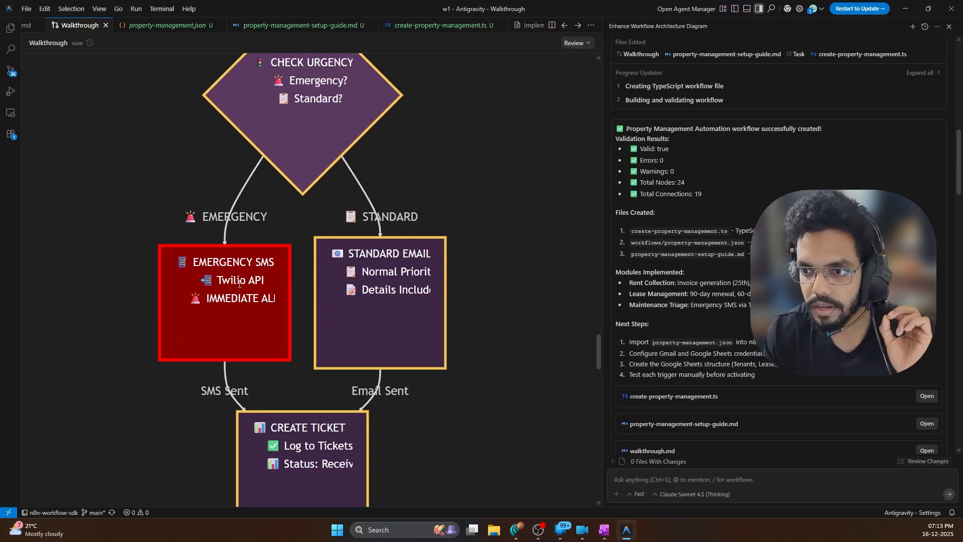
scroll(239, 283, "down", 2)
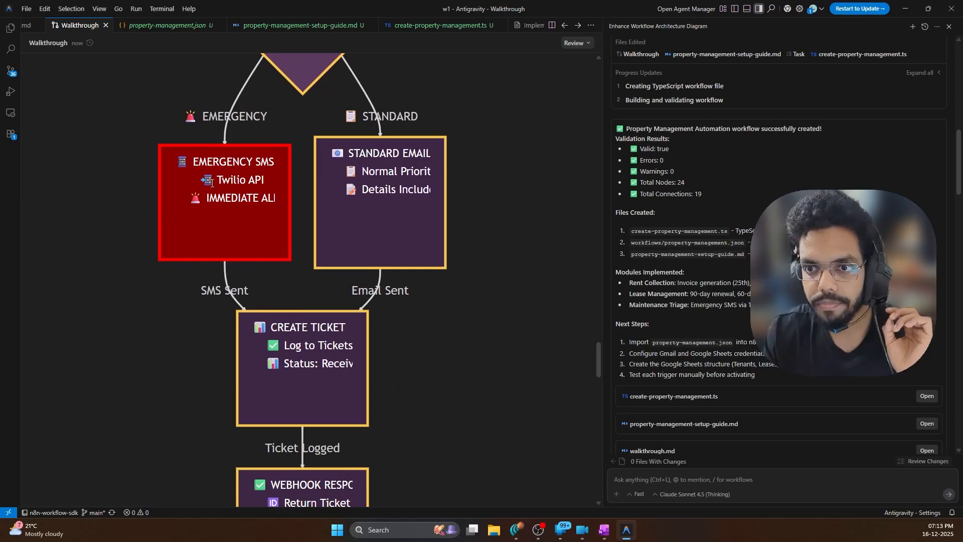
scroll(422, 230, "up", 2)
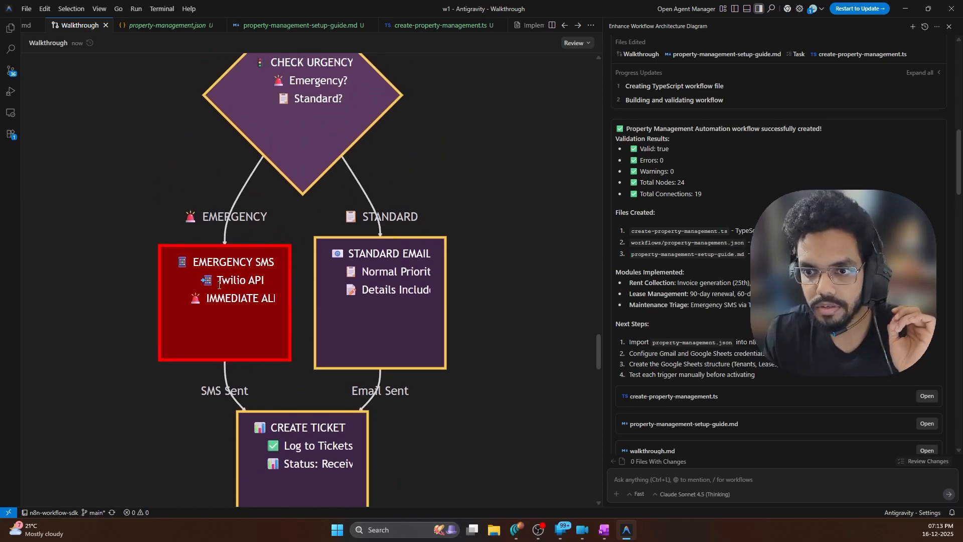
left_click_drag(271, 280, 223, 276)
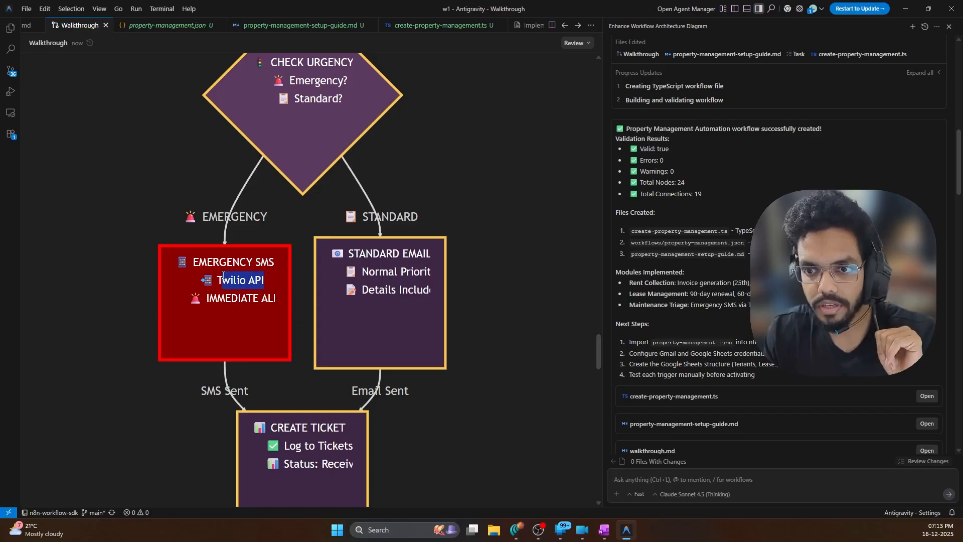
left_click(191, 323)
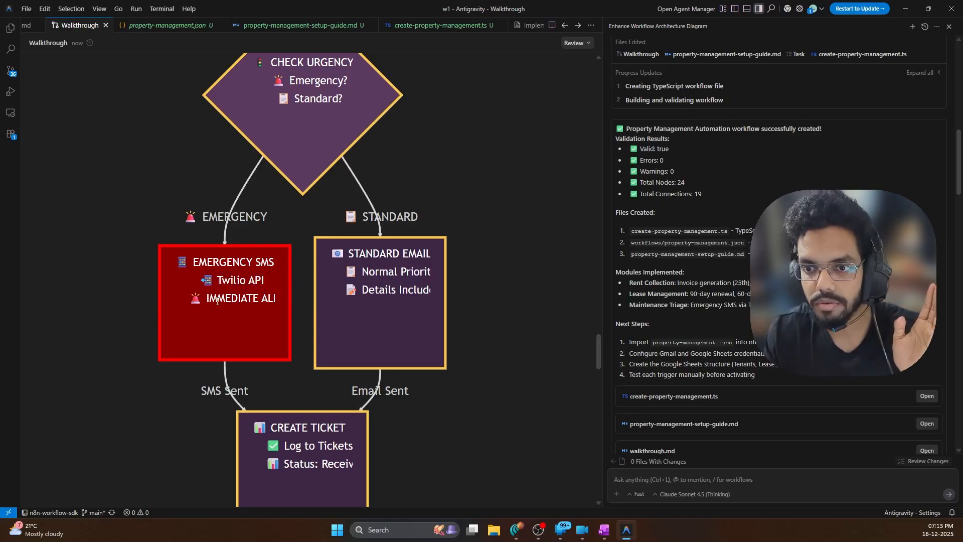
double_click(233, 298)
left_click(381, 301)
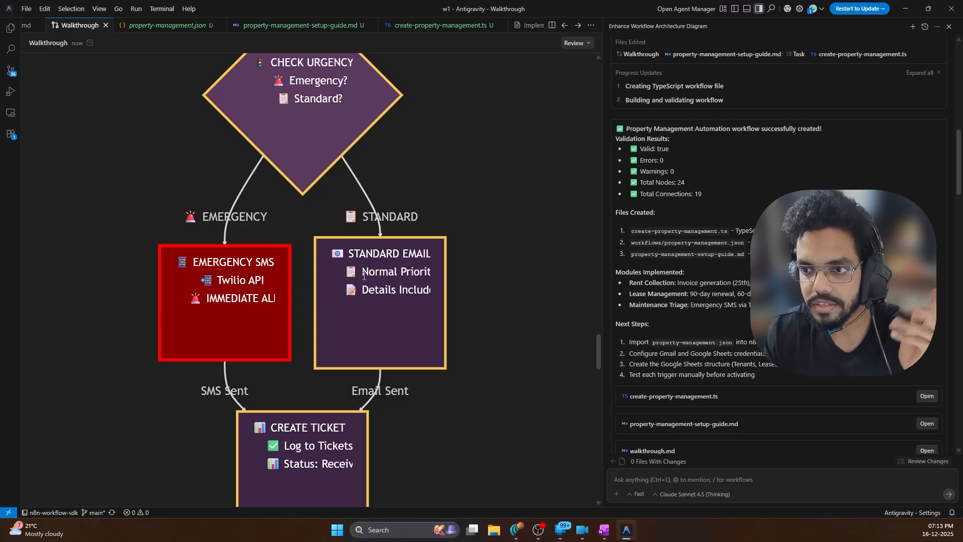
left_click_drag(364, 272, 432, 272)
left_click(365, 308)
scroll(286, 278, "down", 4)
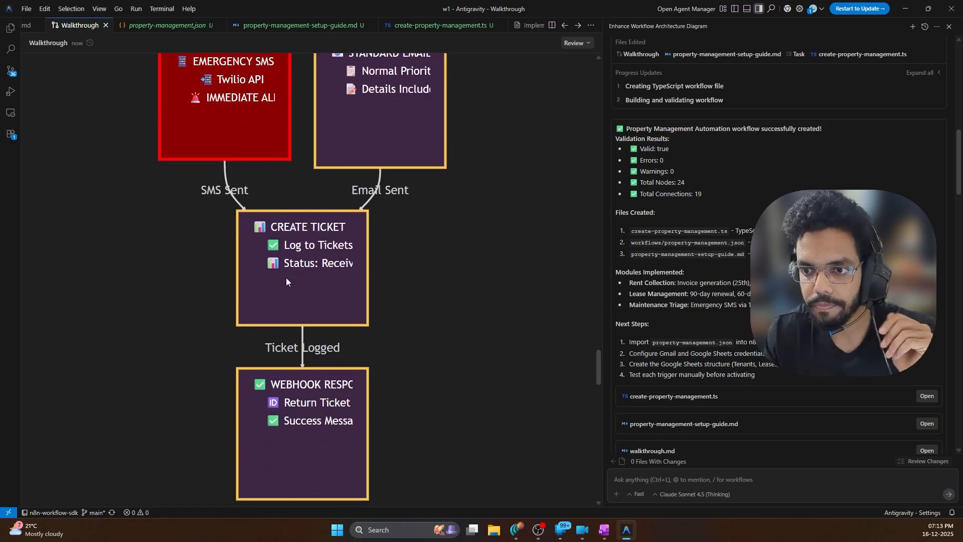
scroll(300, 246, "down", 1)
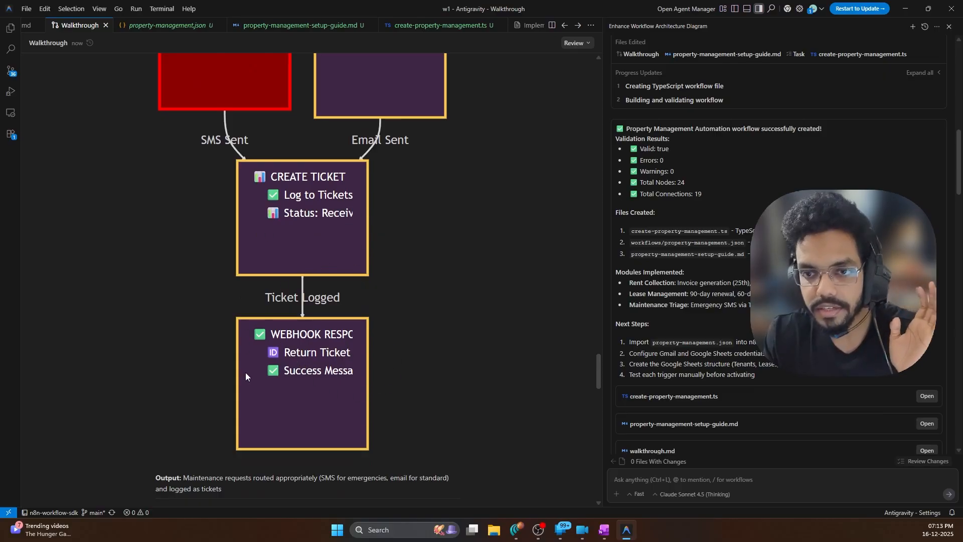
scroll(399, 162, "down", 20)
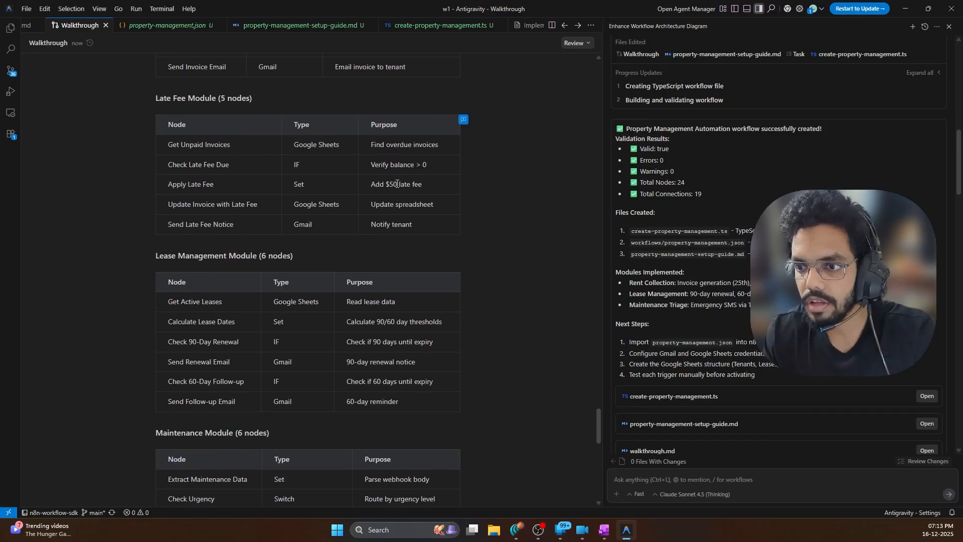
scroll(398, 192, "down", 7)
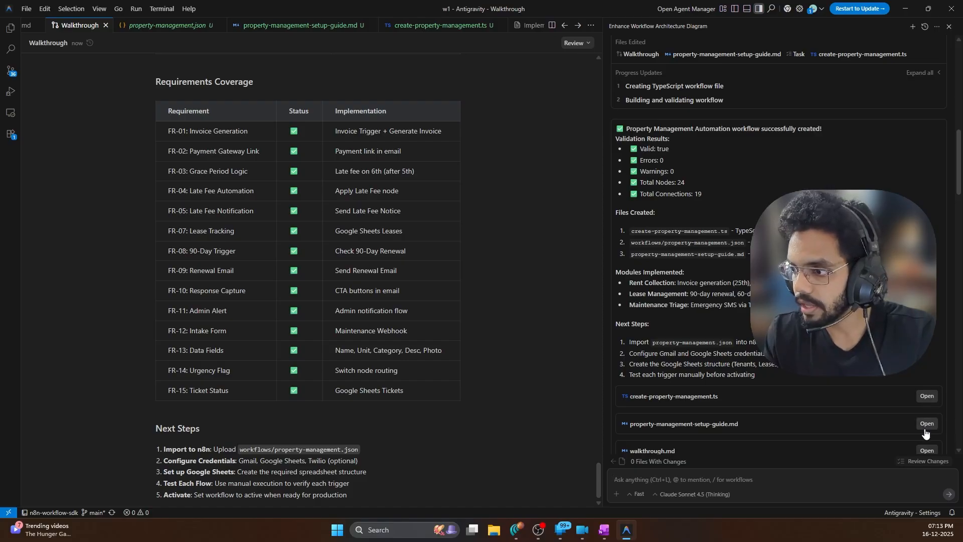
scroll(278, 115, "up", 5)
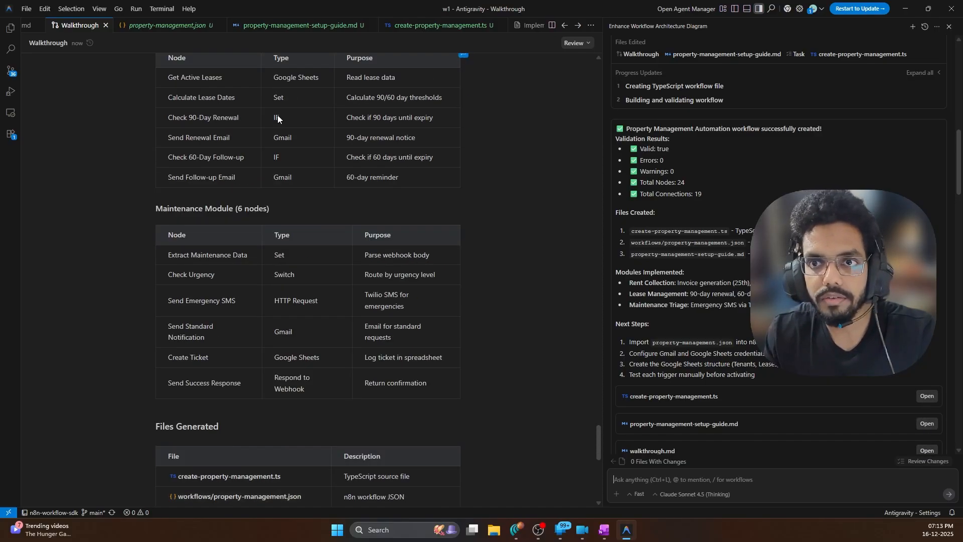
scroll(278, 115, "up", 20)
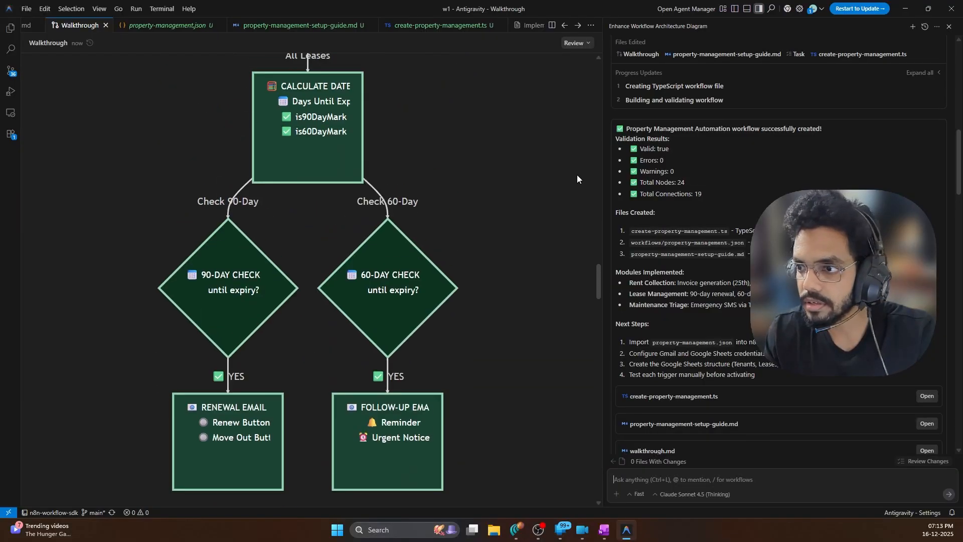
scroll(747, 183, "up", 10)
scroll(748, 182, "down", 8)
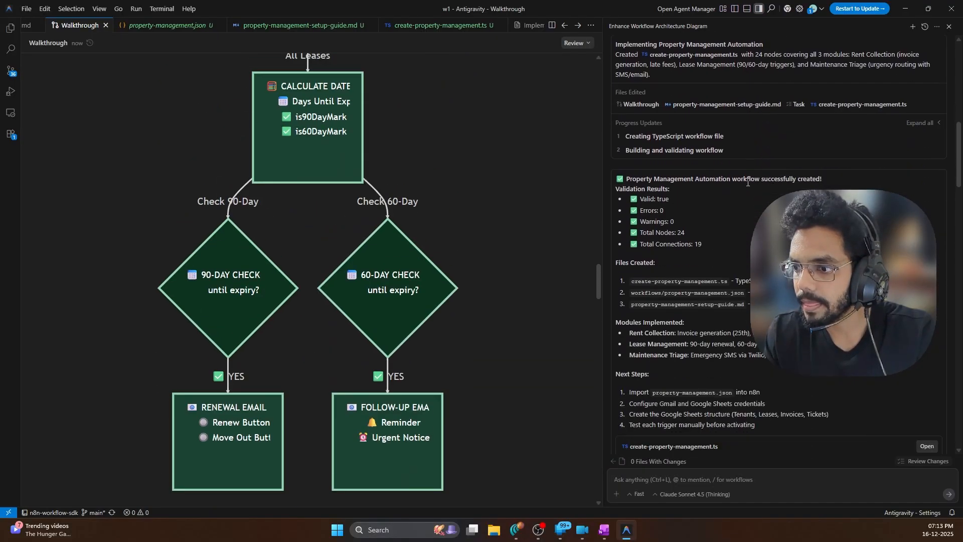
scroll(748, 183, "down", 3)
Open create-property-management.ts from the Files Edited list in the editor
scroll(748, 182, "up", 10)
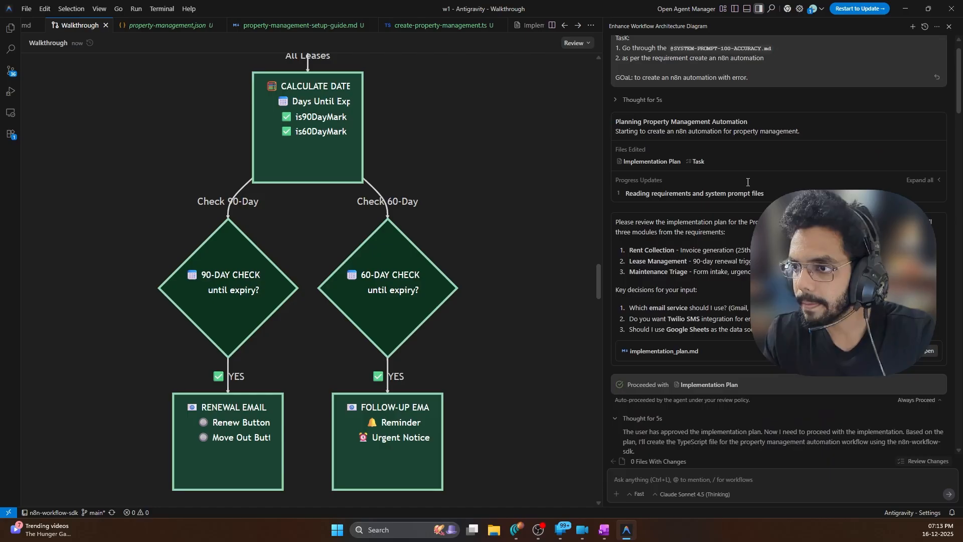
scroll(747, 183, "down", 5)
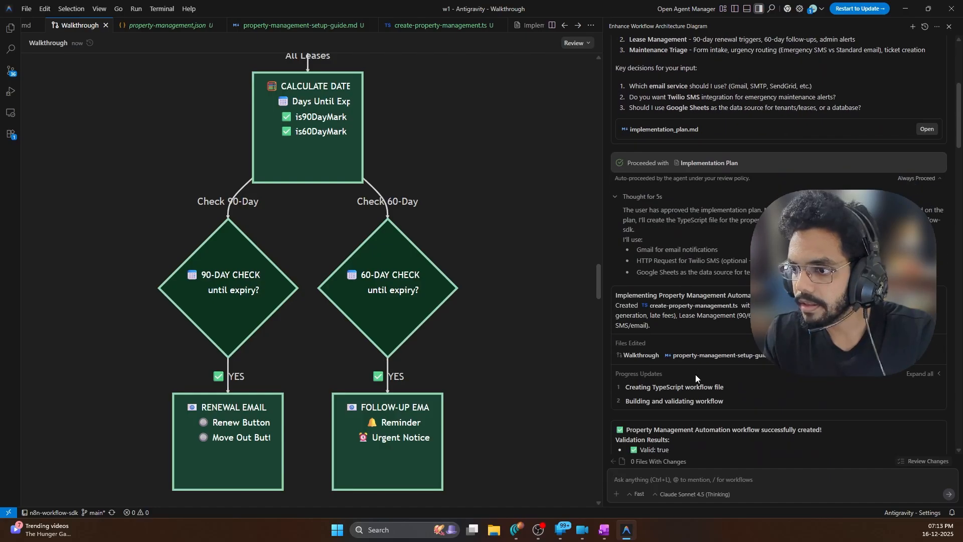
scroll(675, 291, "down", 4)
scroll(674, 291, "up", 4)
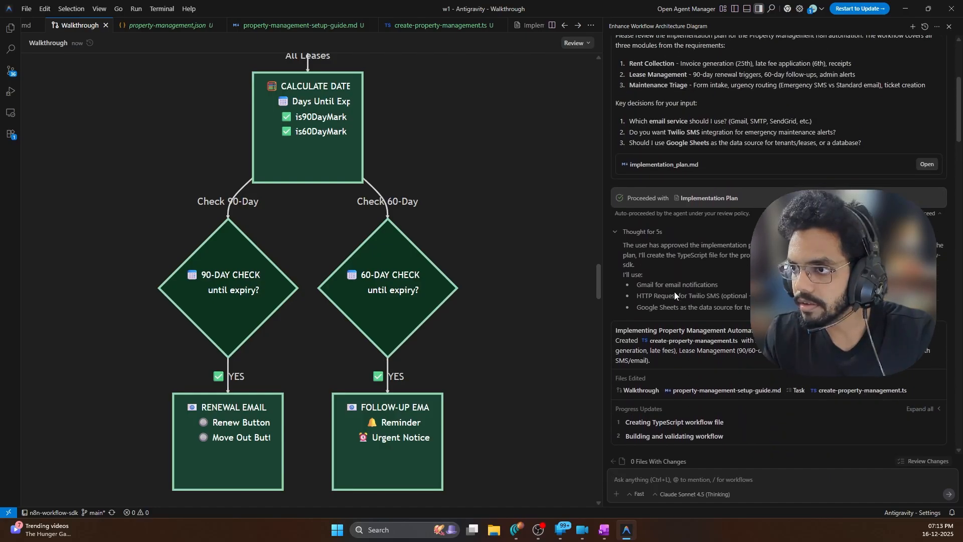
scroll(674, 291, "down", 3)
scroll(677, 293, "down", 3)
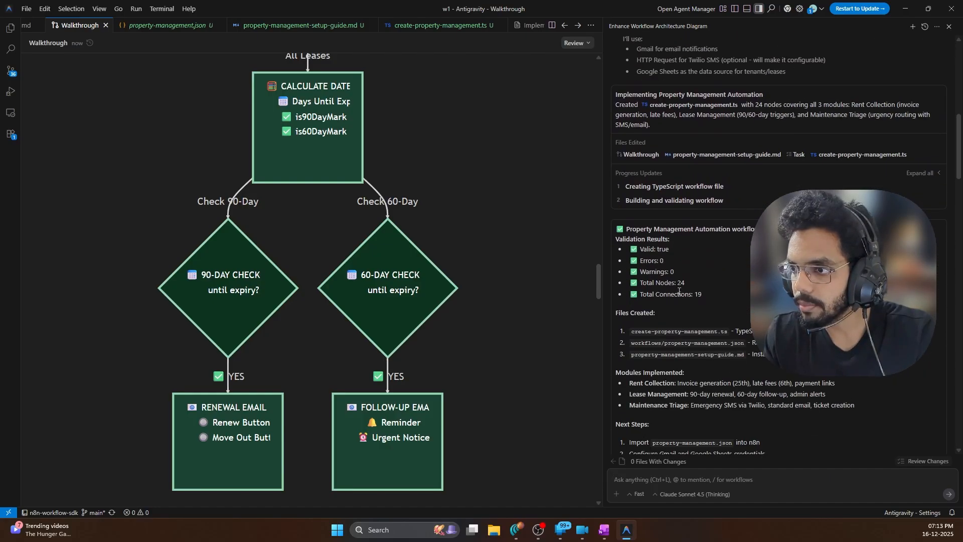
left_click(863, 154)
left_click(275, 171)
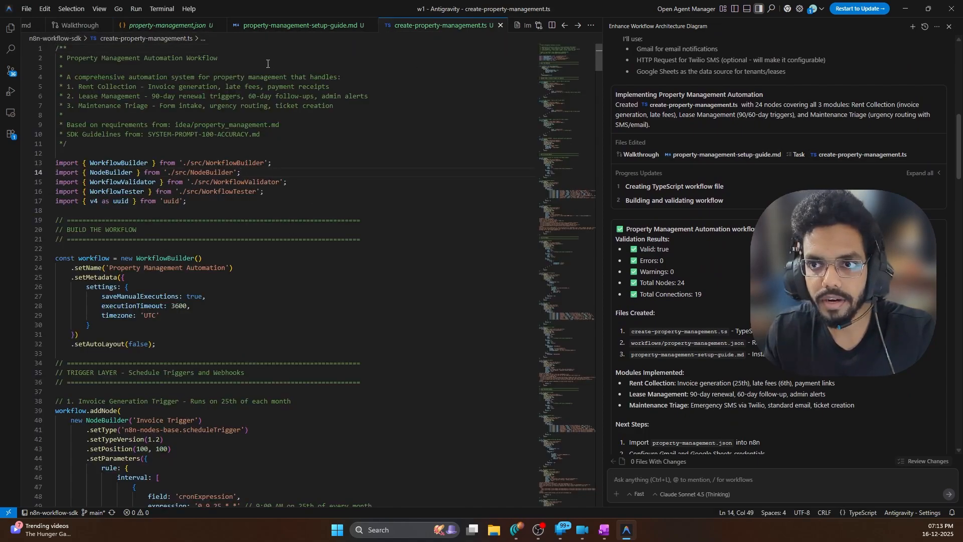
Select the entire property-management.json workflow text, then bring the Gemini window forward
left_click(165, 25)
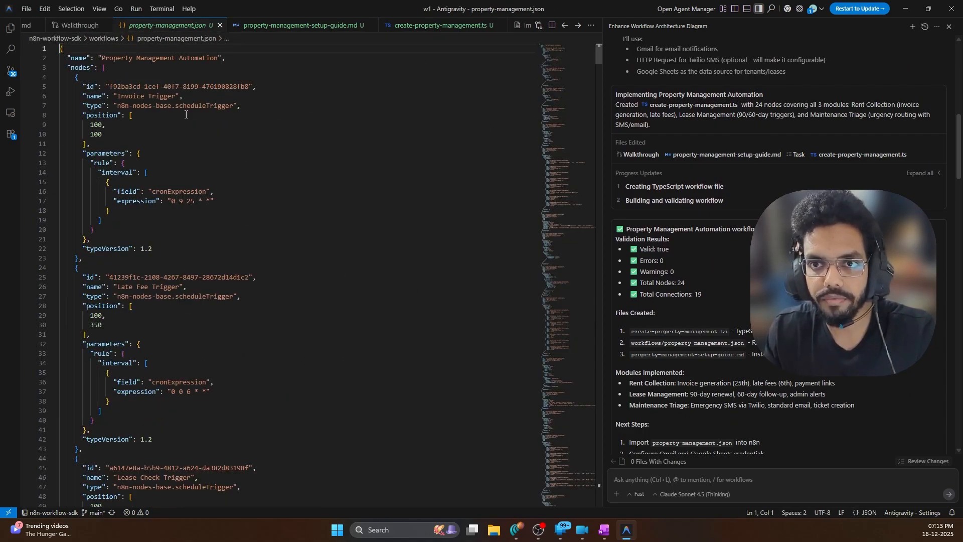
left_click(231, 158)
key("ctrl+a")
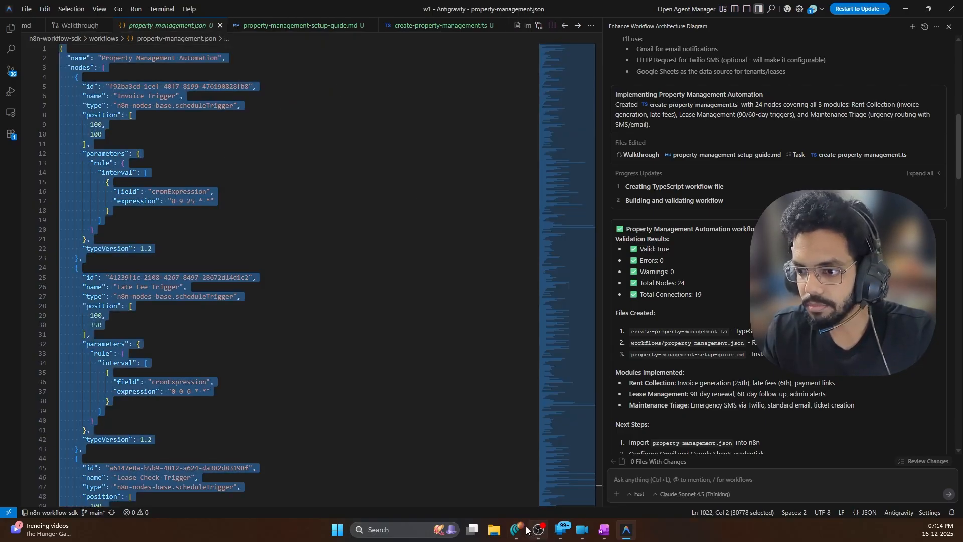
mouse_move(525, 530)
left_click(517, 472)
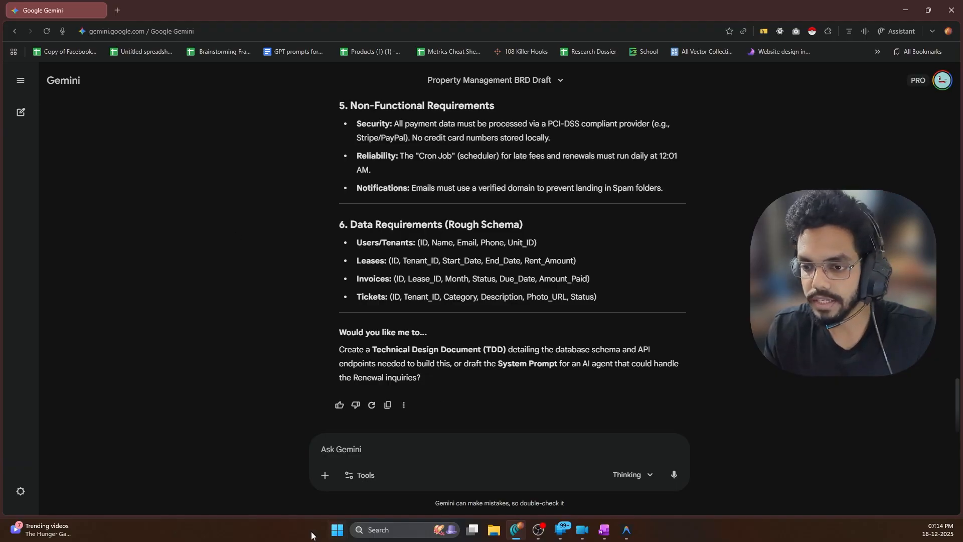
Launch Docker Desktop and open the N8nLatest container's n8n editor URL in the browser
left_click(337, 530)
type("docker Desktop")
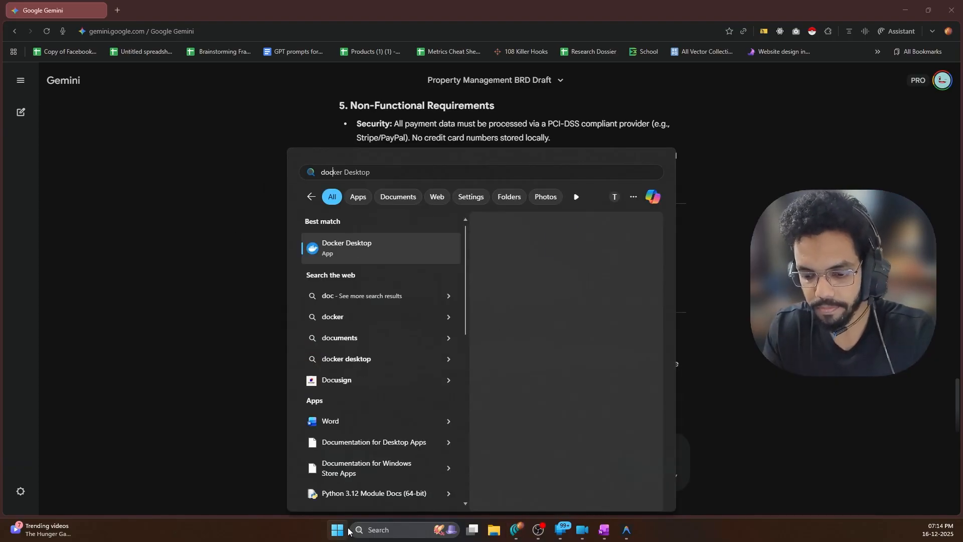
left_click(526, 320)
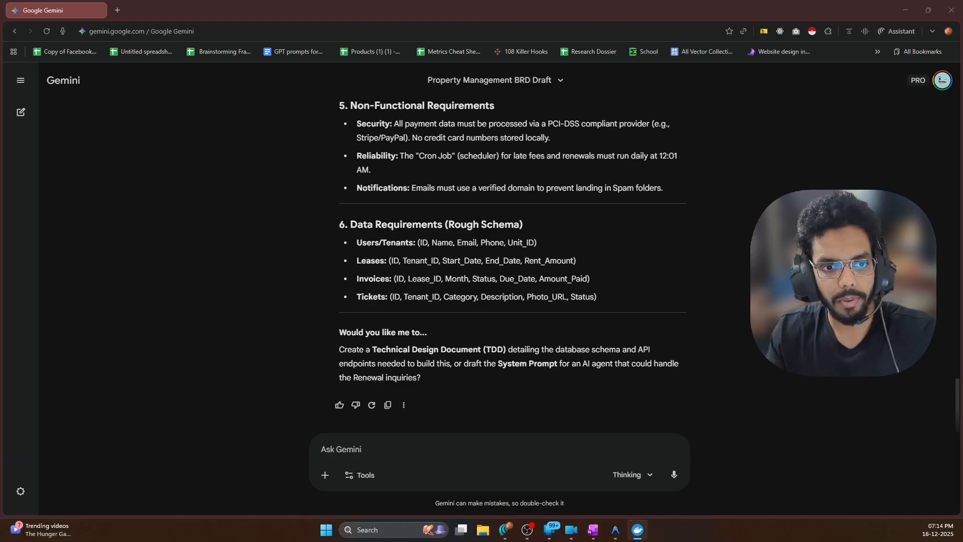
left_click_drag(0, 281, 435, 74)
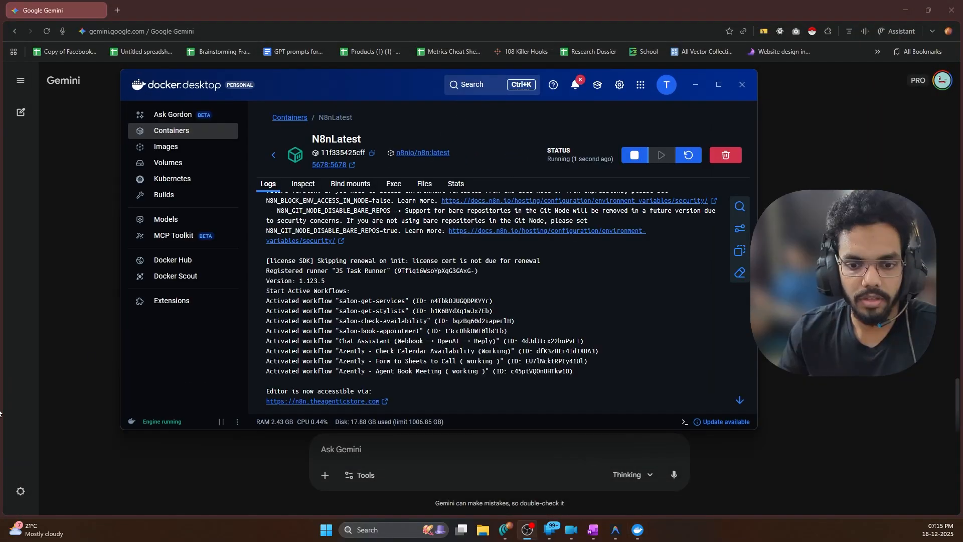
left_click(374, 401)
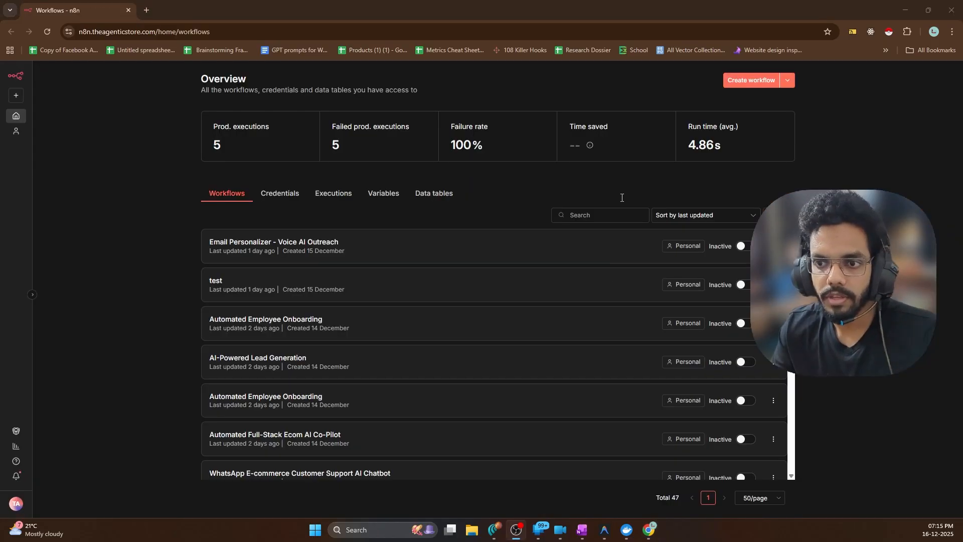
Paste the copied Property Management workflow into a new blank n8n workflow and tidy its layout
left_click(842, 131)
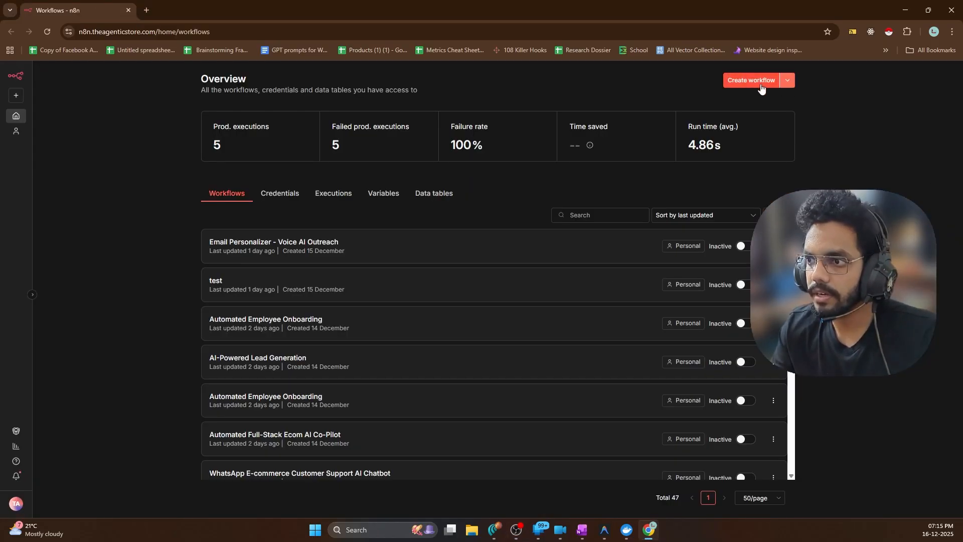
left_click(730, 82)
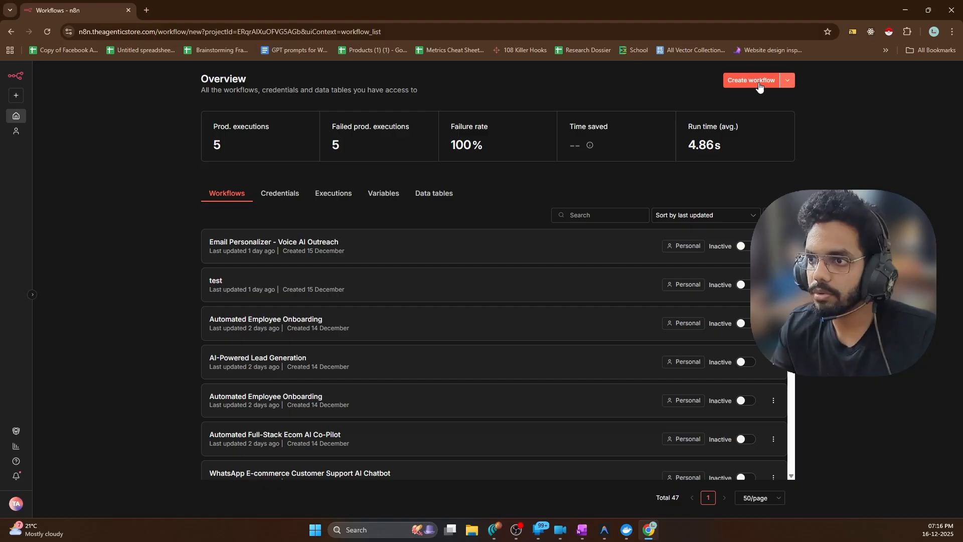
left_click(606, 530)
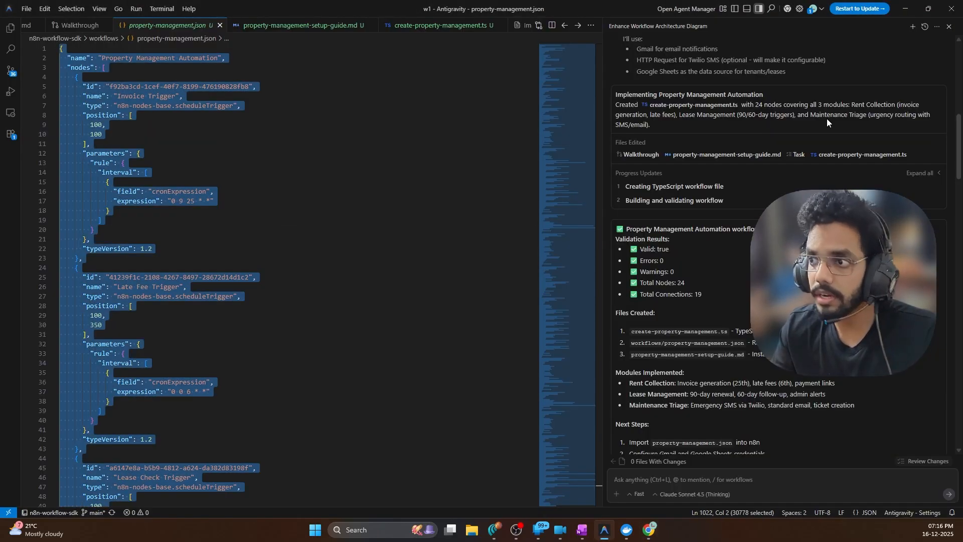
left_click(906, 9)
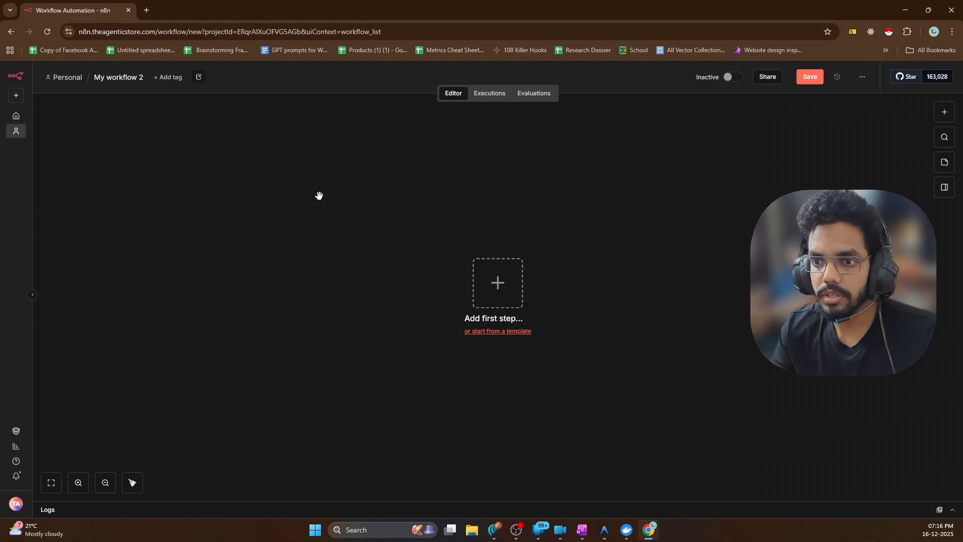
key("ctrl+v")
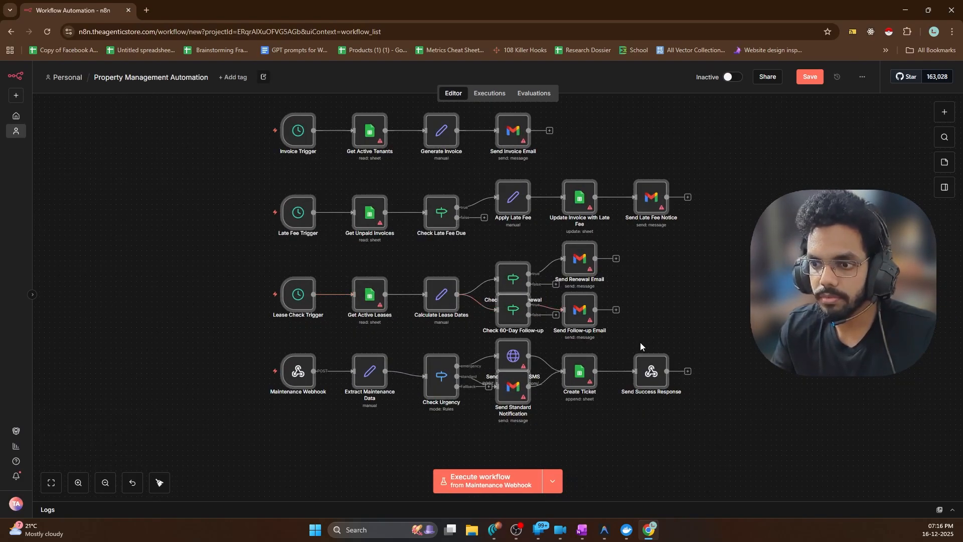
left_click(161, 482)
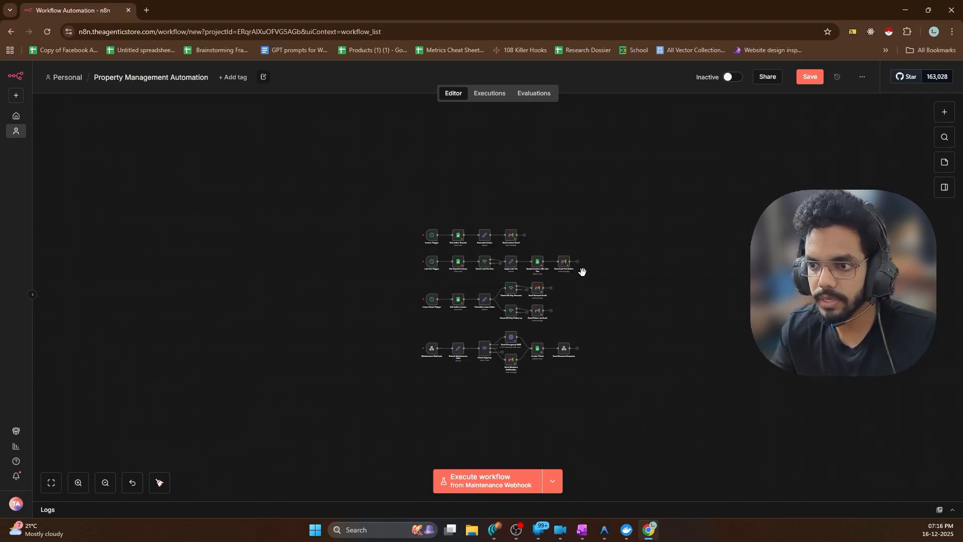
Zoom the canvas to the Invoice Trigger row and open the Get Active Tenants node
scroll(581, 256, "up", 5)
scroll(241, 208, "up", 3)
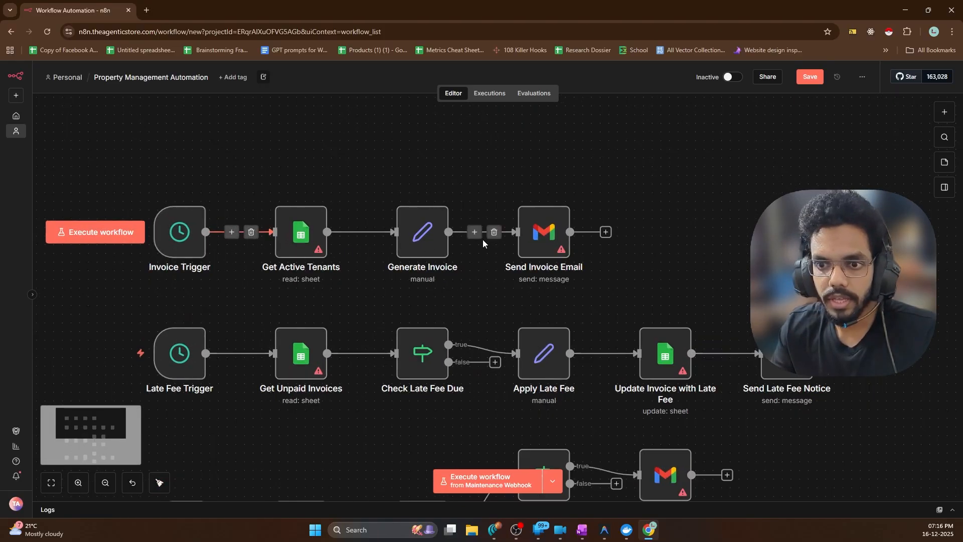
scroll(483, 239, "down", 2)
scroll(483, 239, "down", 1)
scroll(438, 274, "down", 7)
scroll(438, 274, "up", 5)
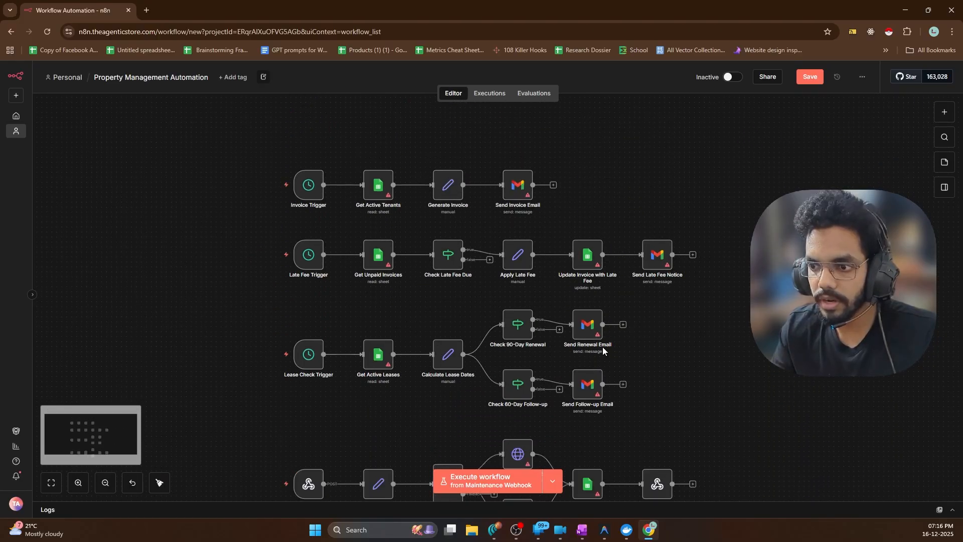
scroll(481, 290, "down", 1)
scroll(606, 309, "up", 4)
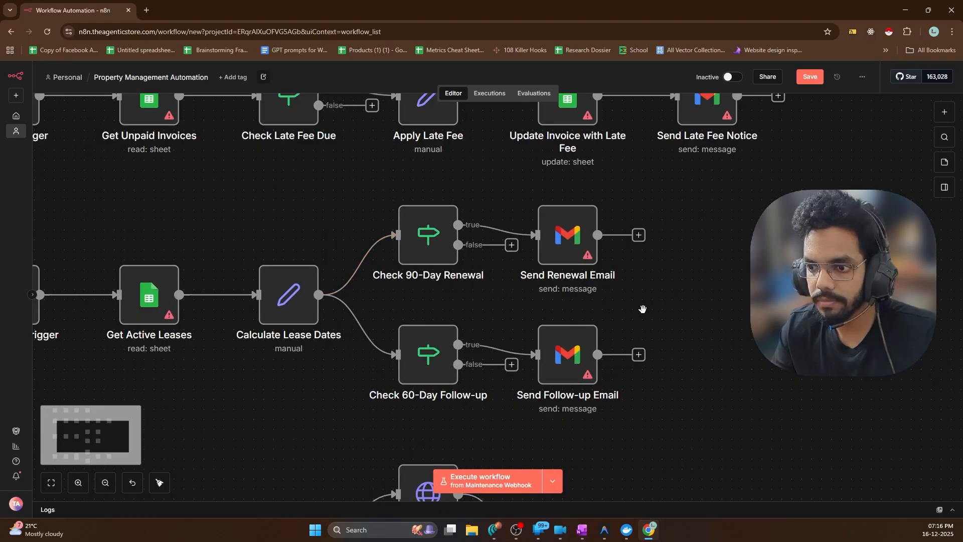
scroll(643, 309, "down", 3)
scroll(363, 253, "up", 5)
scroll(309, 185, "up", 2)
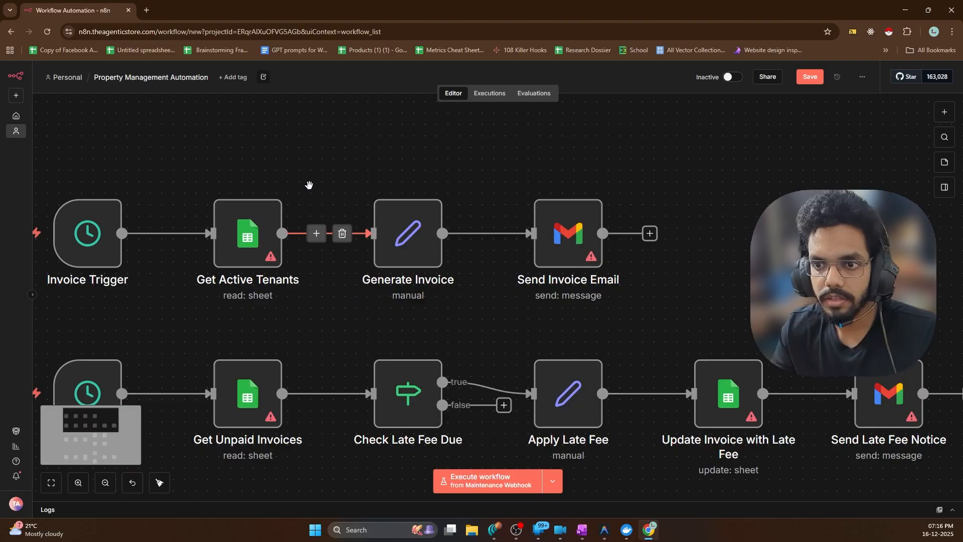
scroll(445, 184, "down", 2)
scroll(259, 167, "up", 1)
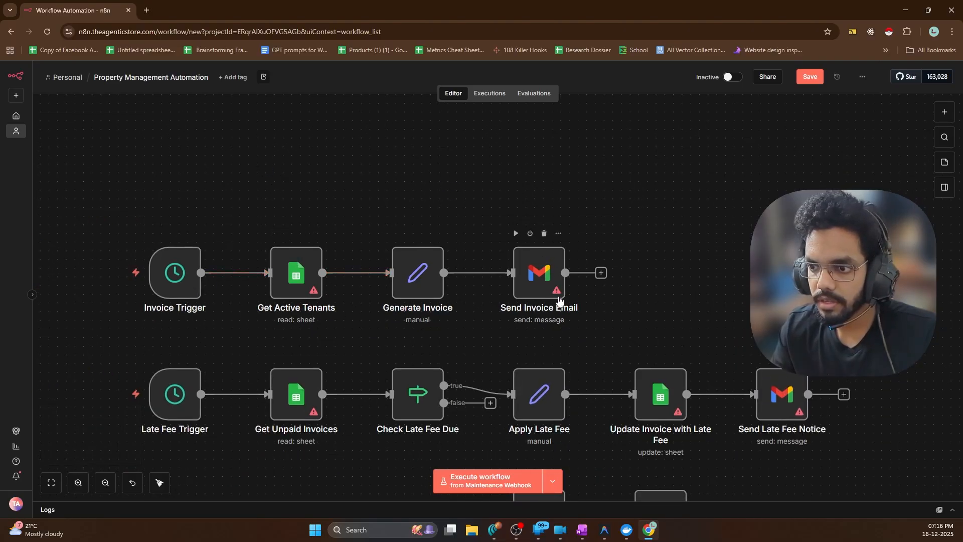
double_click(296, 274)
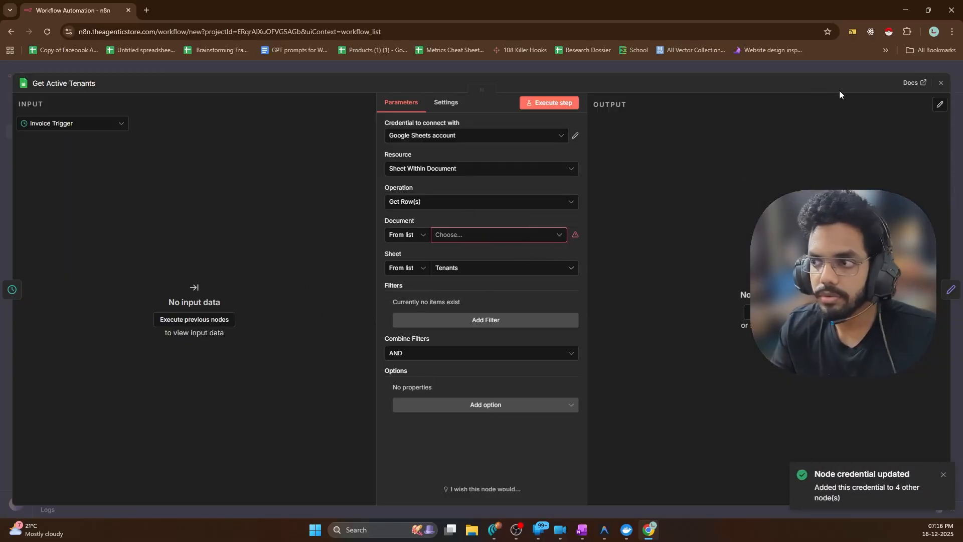
left_click(940, 83)
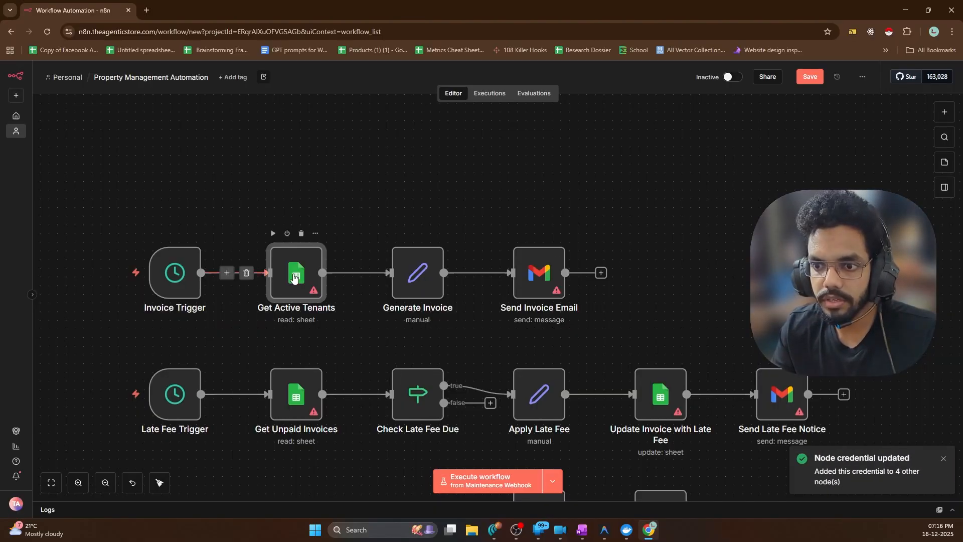
double_click(308, 283)
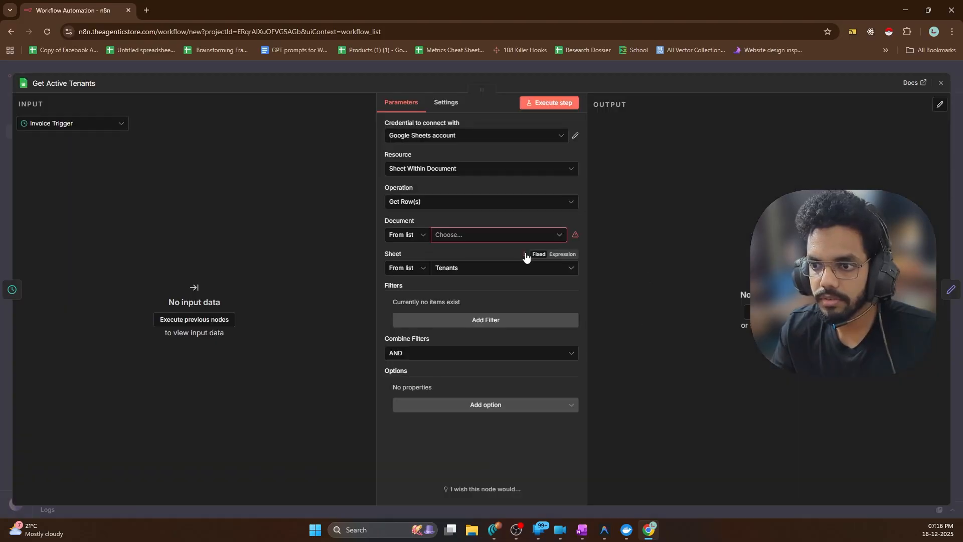
left_click(456, 235)
left_click(460, 217)
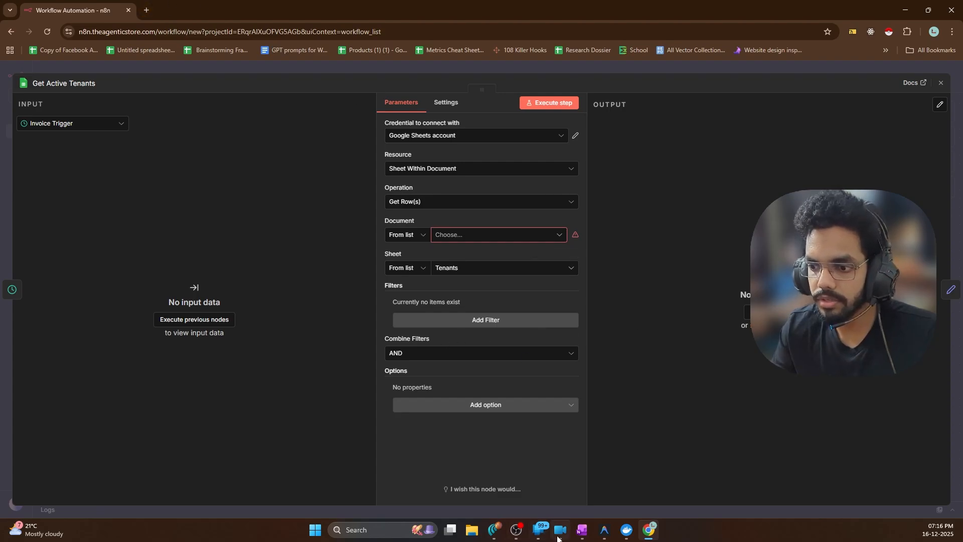
Launch Chrome, search 'sheets', and create a blank untitled Google Sheets spreadsheet, keeping the default title
left_click(318, 531)
type("chrome")
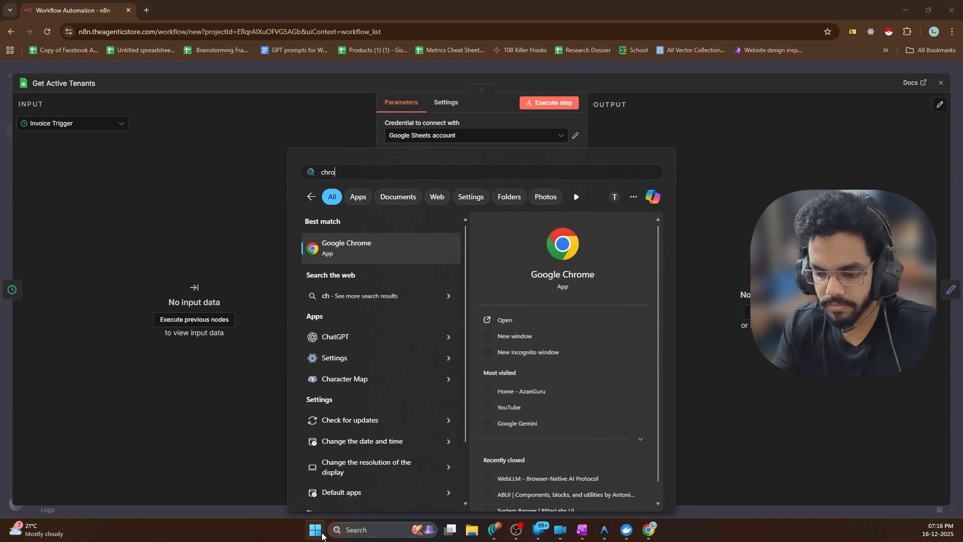
left_click(504, 318)
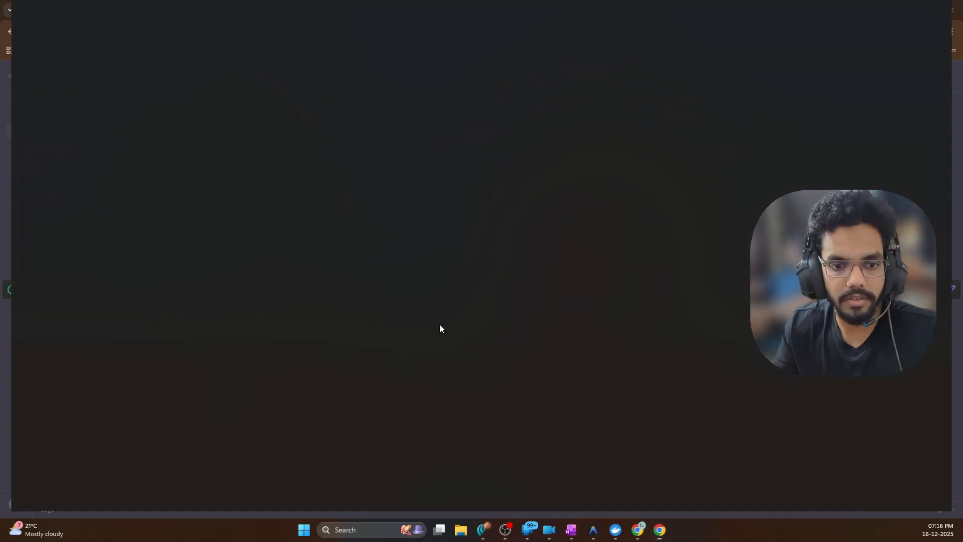
type("sheets")
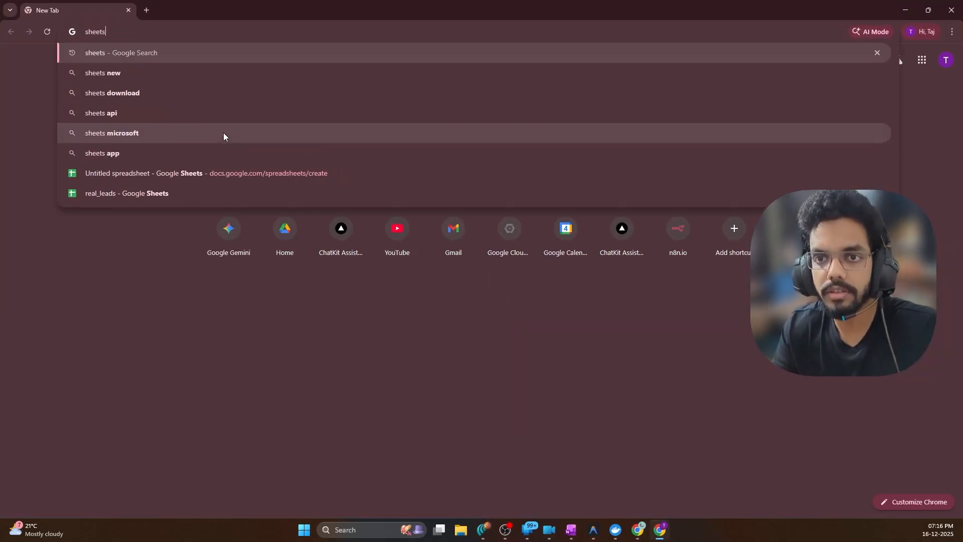
key("Return")
left_click(148, 157)
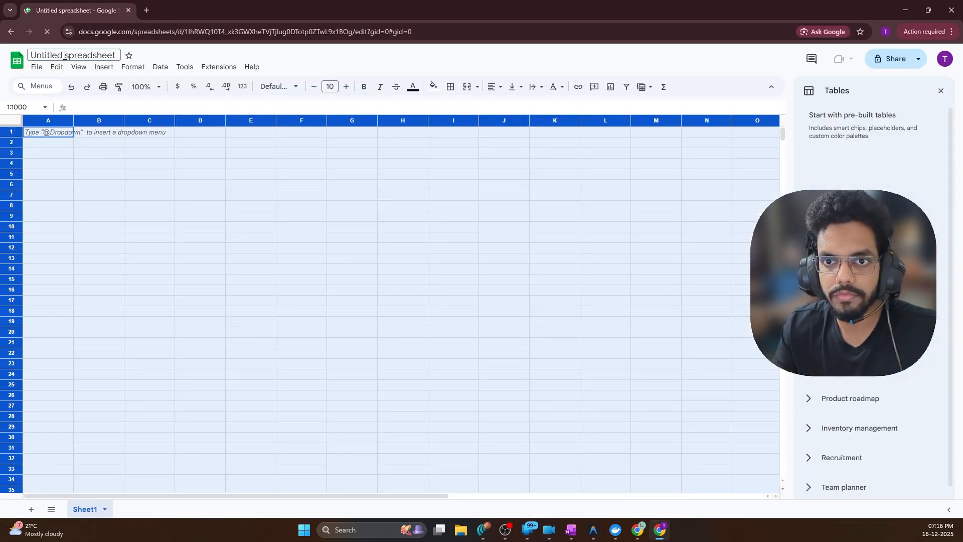
double_click(68, 56)
left_click(612, 273)
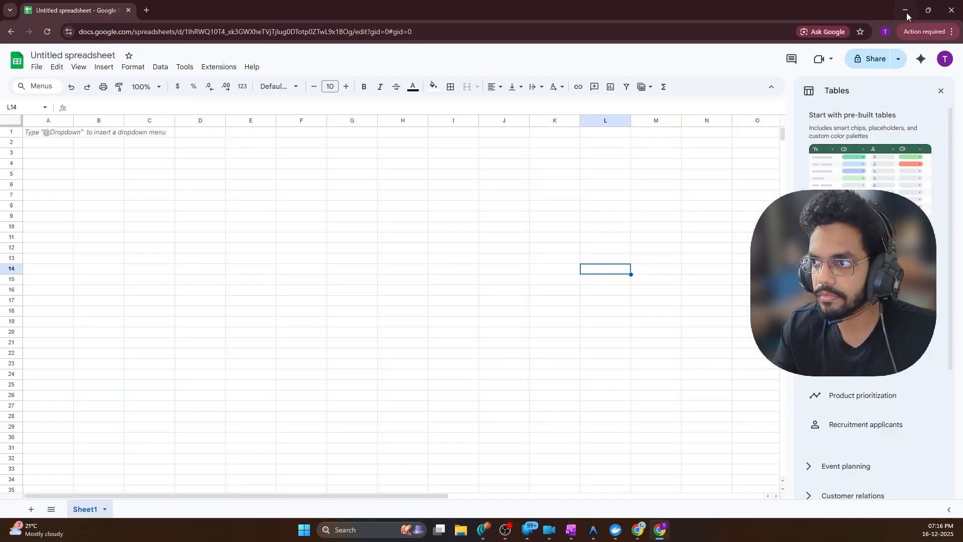
key("alt+Tab")
Open the Walkthrough document and read through its module tables and Next Steps
left_click(596, 532)
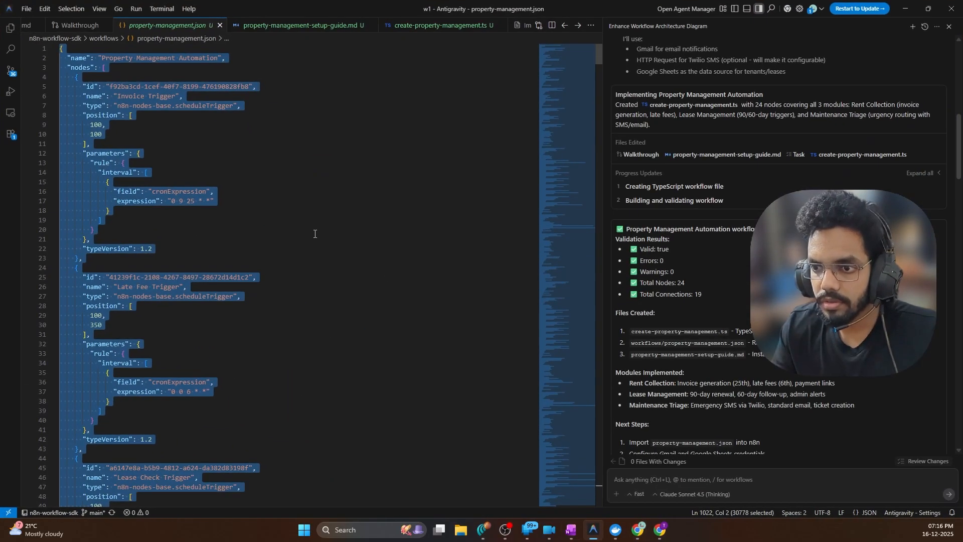
left_click(100, 229)
left_click(90, 31)
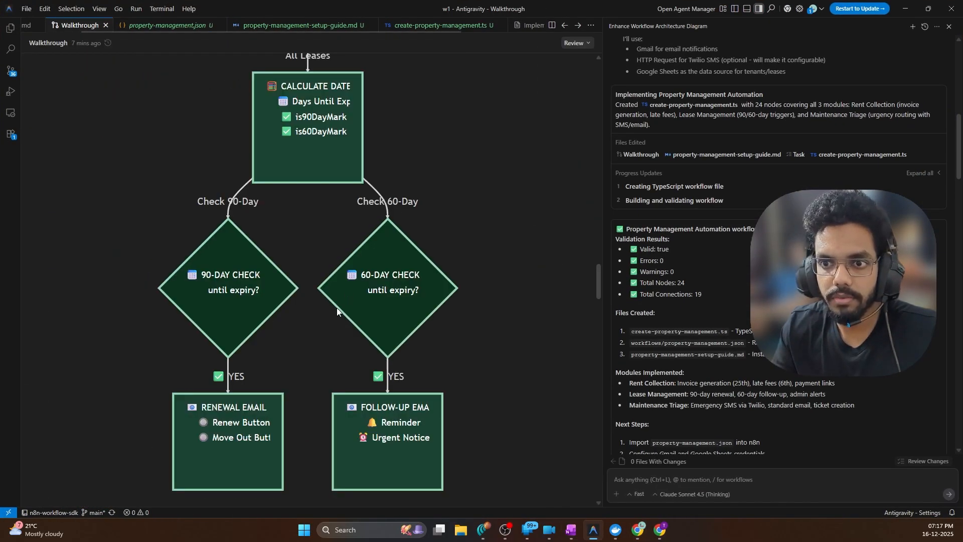
scroll(329, 306, "up", 15)
scroll(323, 304, "up", 10)
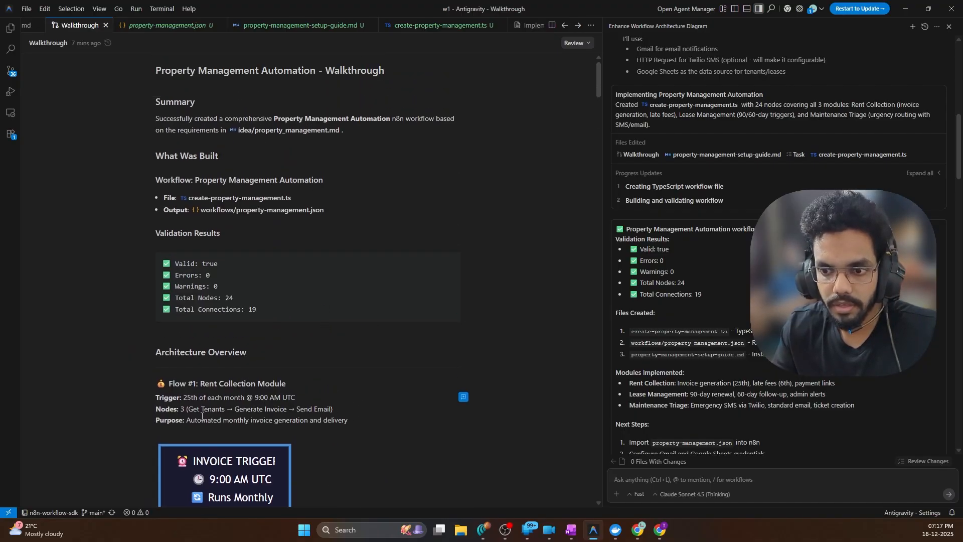
scroll(389, 294, "down", 10)
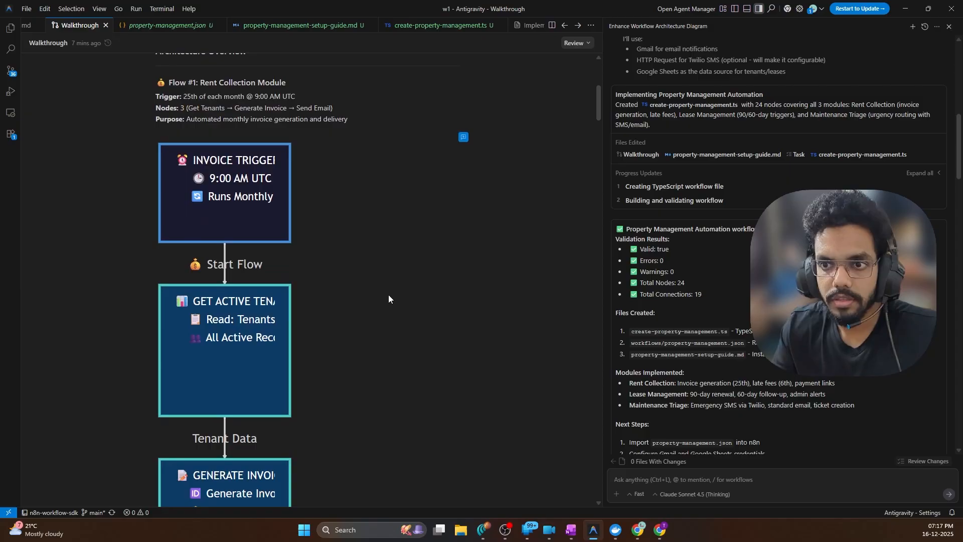
scroll(359, 269, "down", 20)
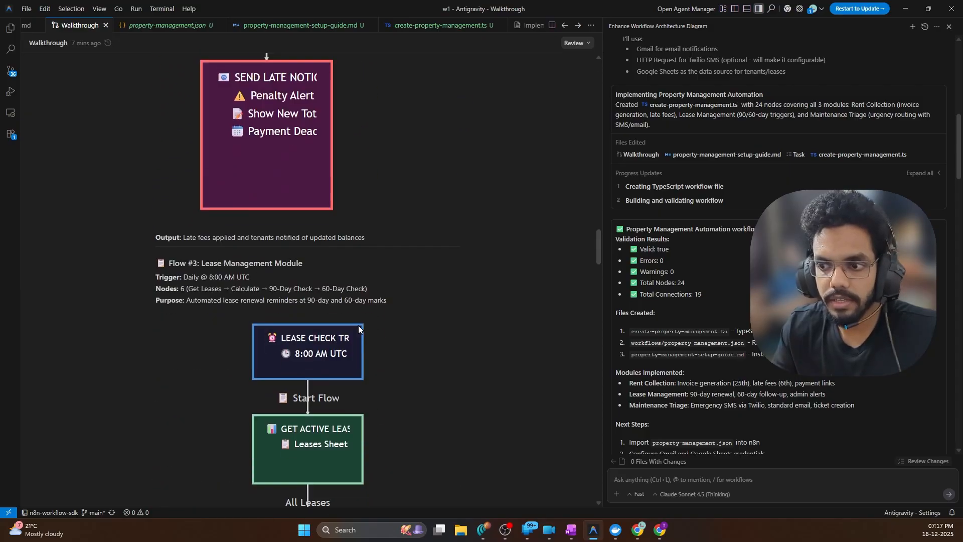
scroll(358, 325, "down", 15)
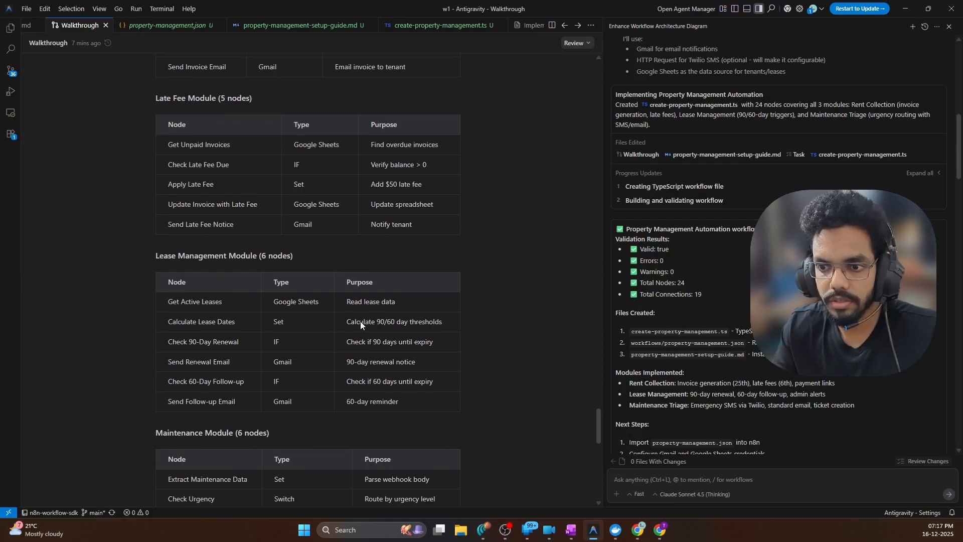
scroll(360, 320, "up", 8)
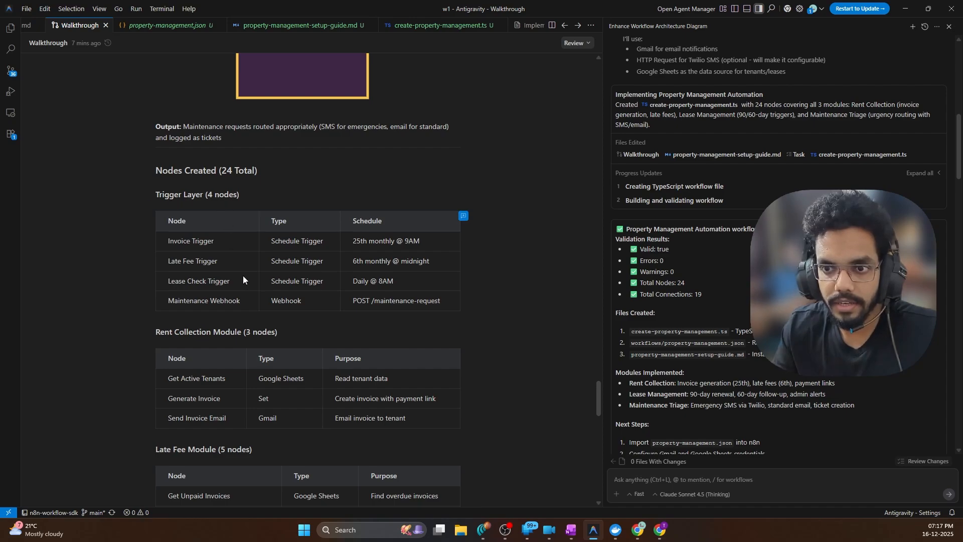
scroll(243, 275, "down", 7)
scroll(260, 259, "down", 8)
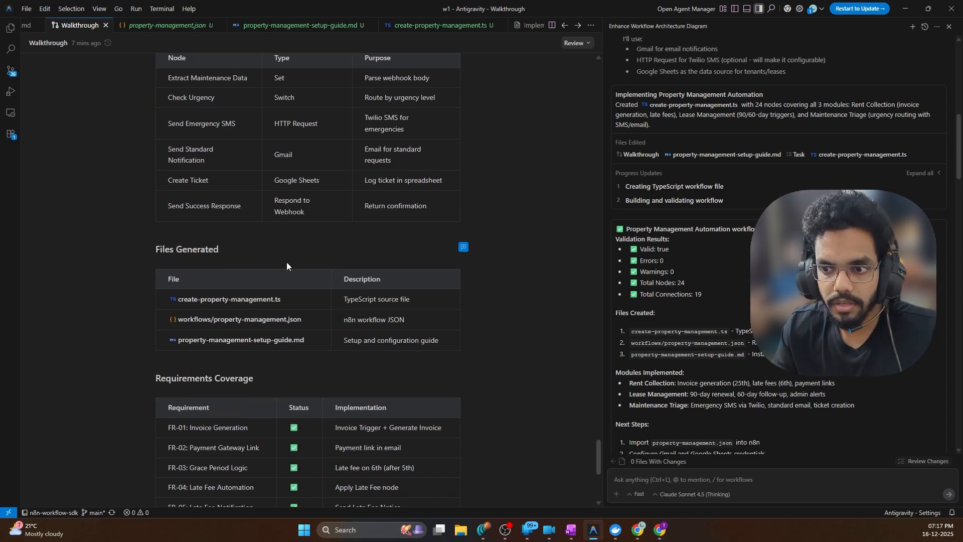
scroll(287, 262, "up", 8)
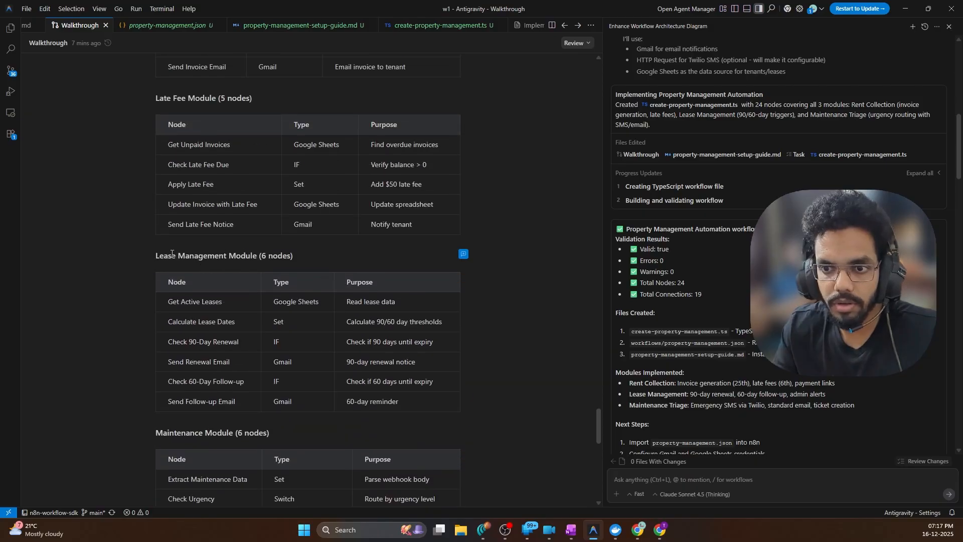
scroll(244, 257, "up", 7)
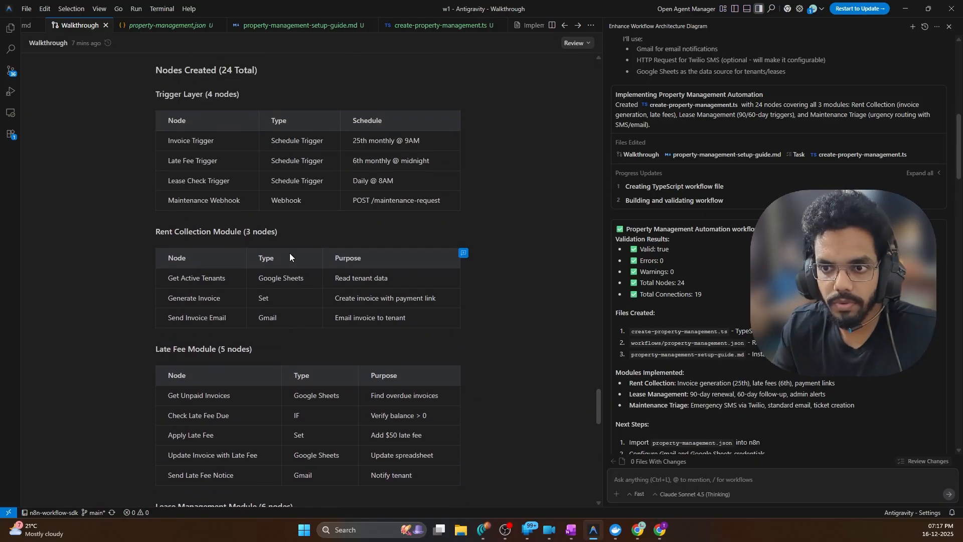
scroll(242, 230, "down", 12)
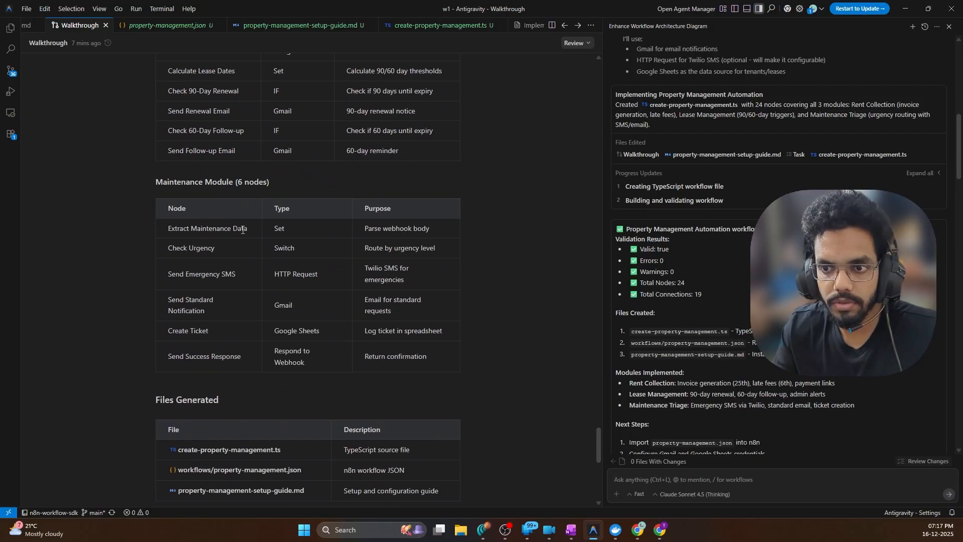
scroll(255, 191, "down", 10)
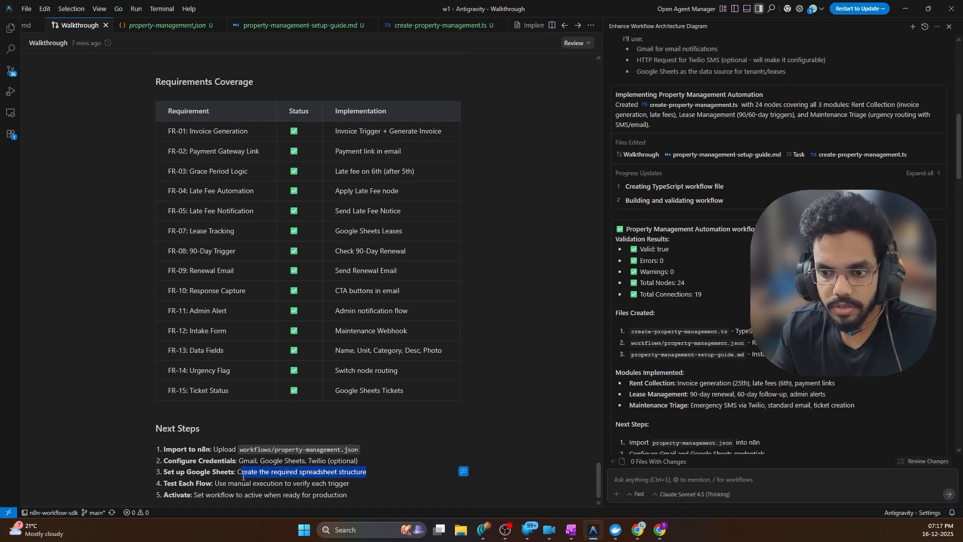
Scroll back up the Walkthrough and switch to the Gemini chat in Chrome
left_click(245, 424)
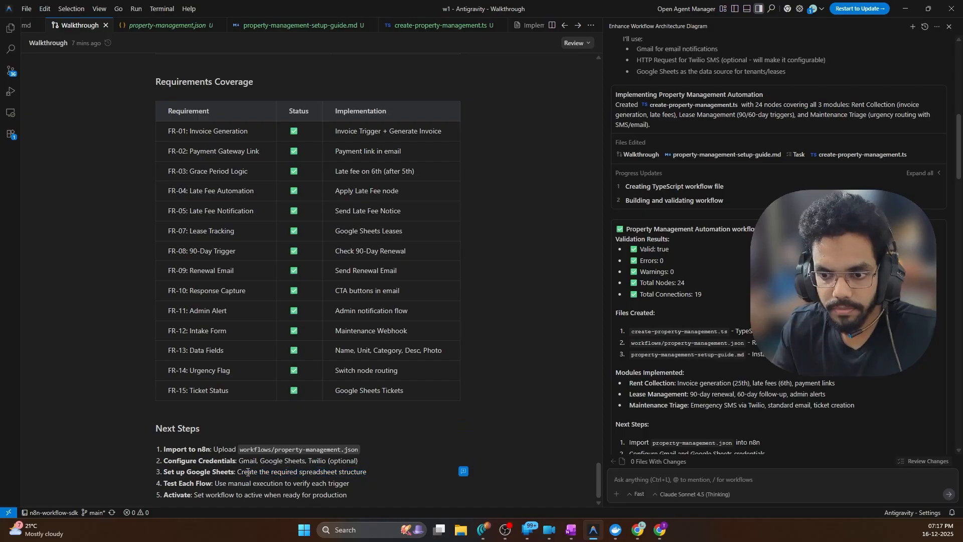
scroll(320, 266, "up", 9)
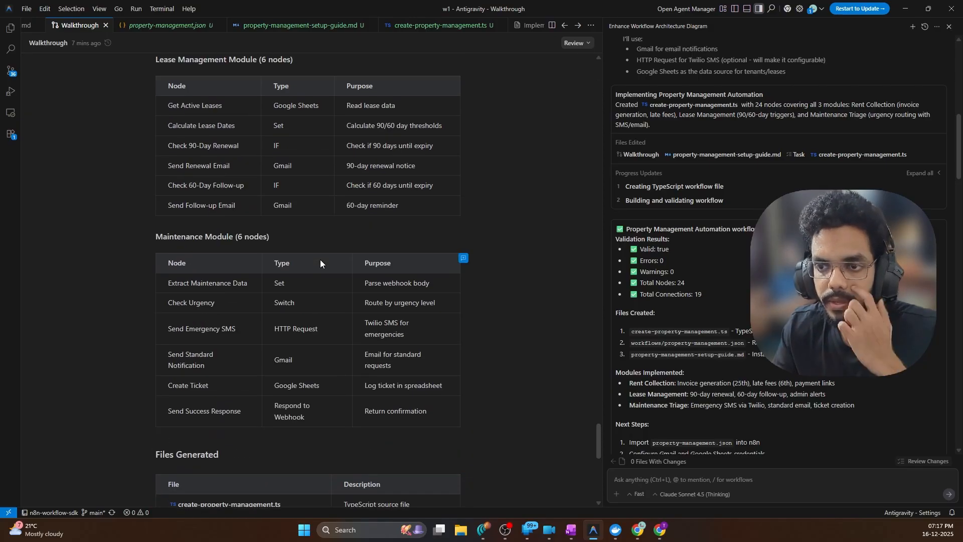
scroll(321, 257, "up", 7)
scroll(684, 85, "up", 5)
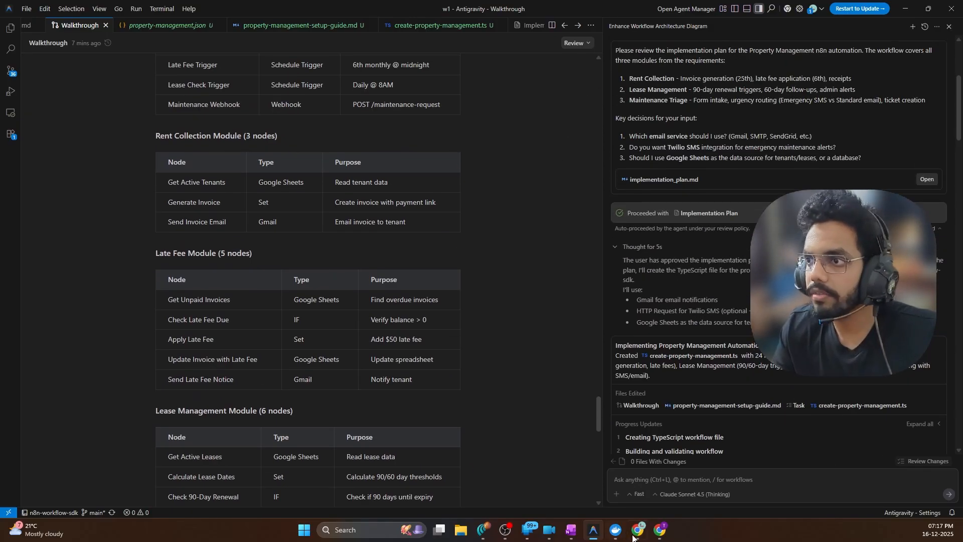
left_click(485, 531)
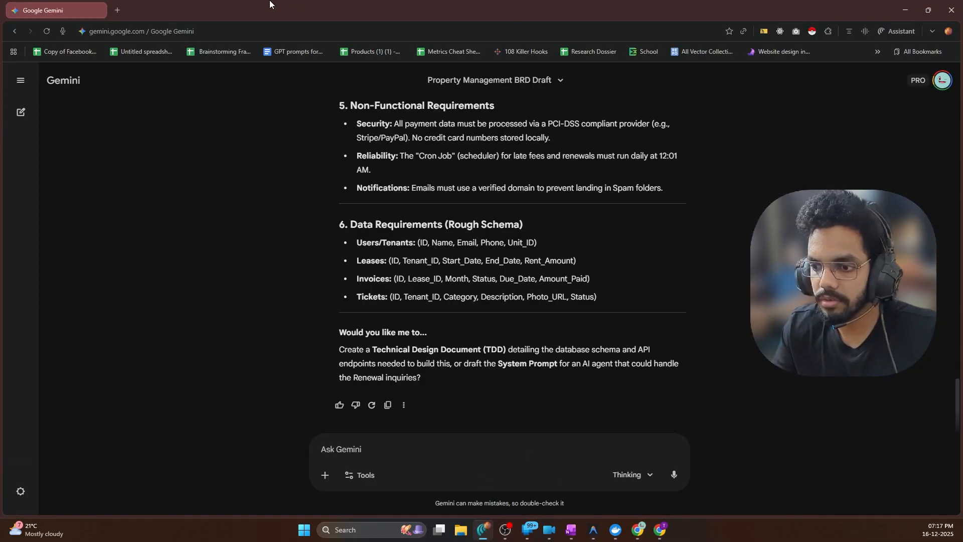
Send Gemini 'Create a TENANTS LIST IN SHEETS' and minimize Chrome to reveal Antigravity
left_click(528, 444)
type("Create a")
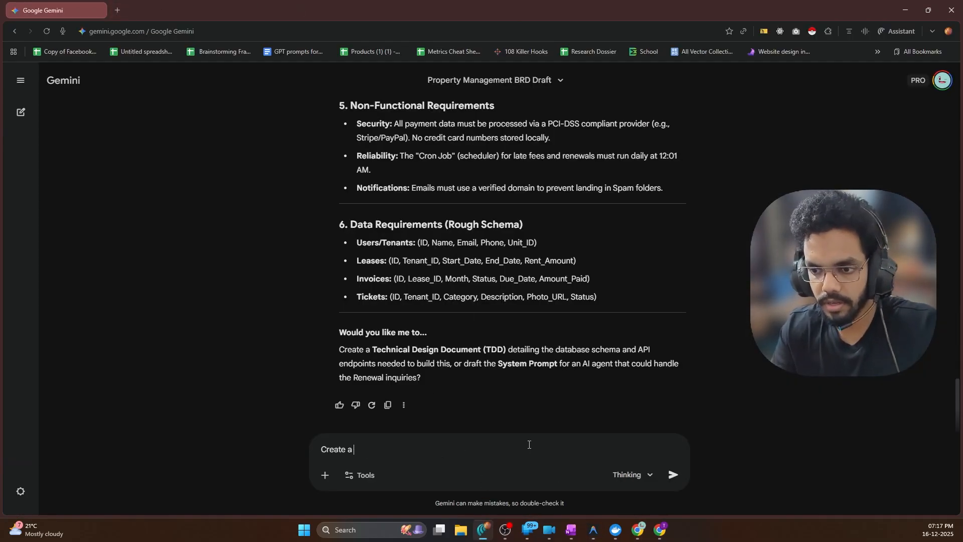
type(" TENANTS LIST")
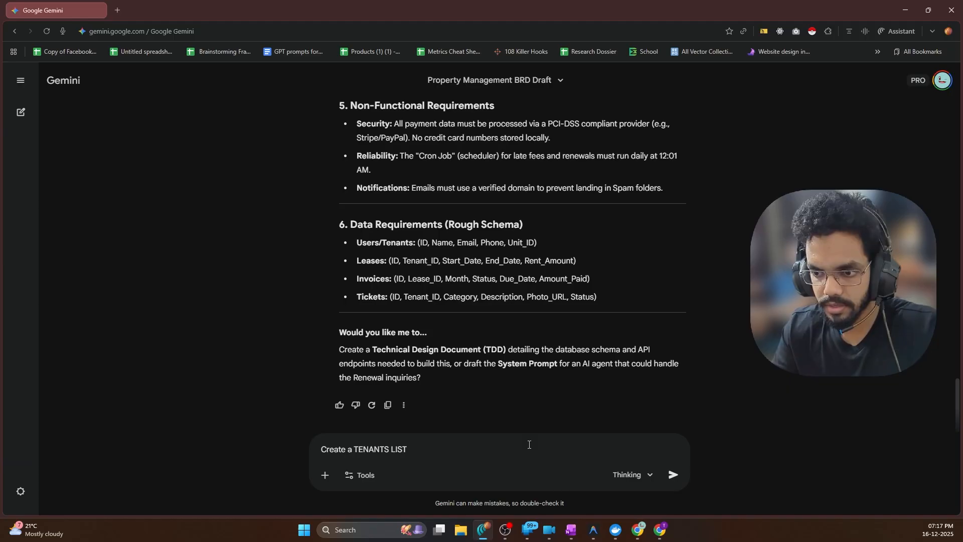
type("IN SHEETS")
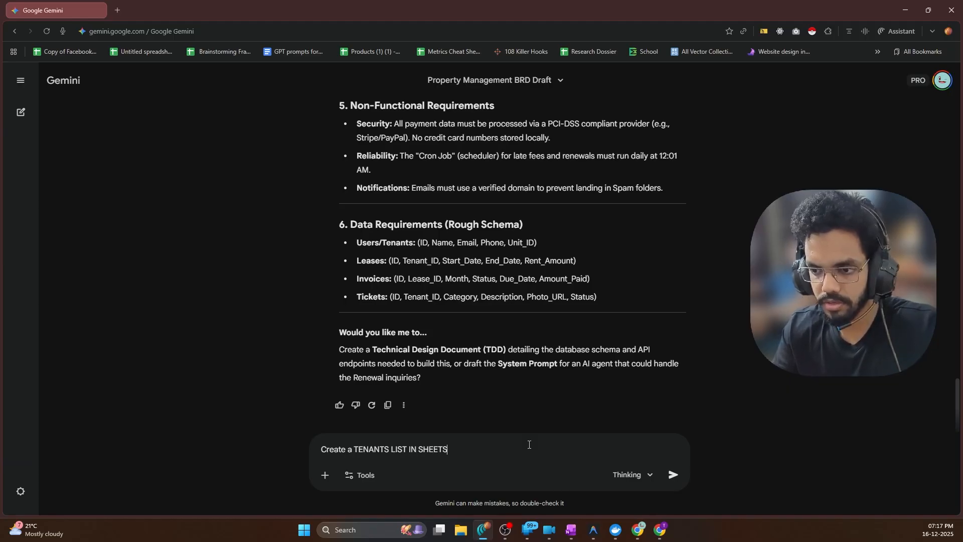
key("Return")
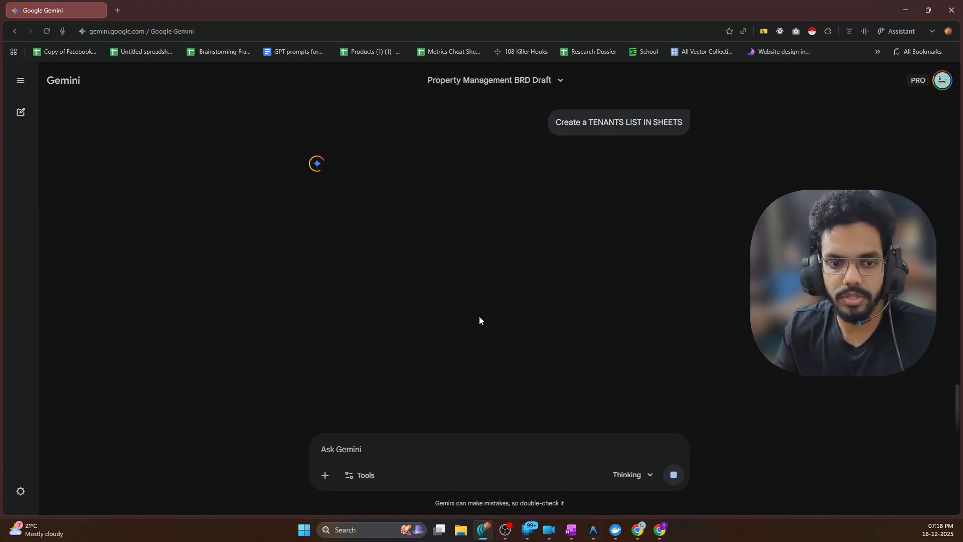
left_click(904, 9)
scroll(379, 322, "down", 4)
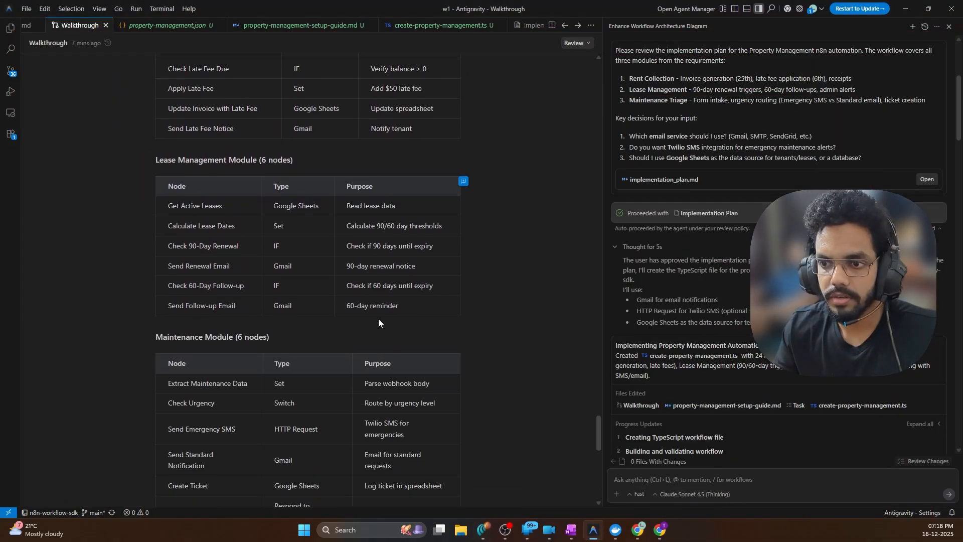
Return to n8n, close the Get Active Tenants panel, and survey the workflow canvas
left_click(640, 532)
left_click(32, 63)
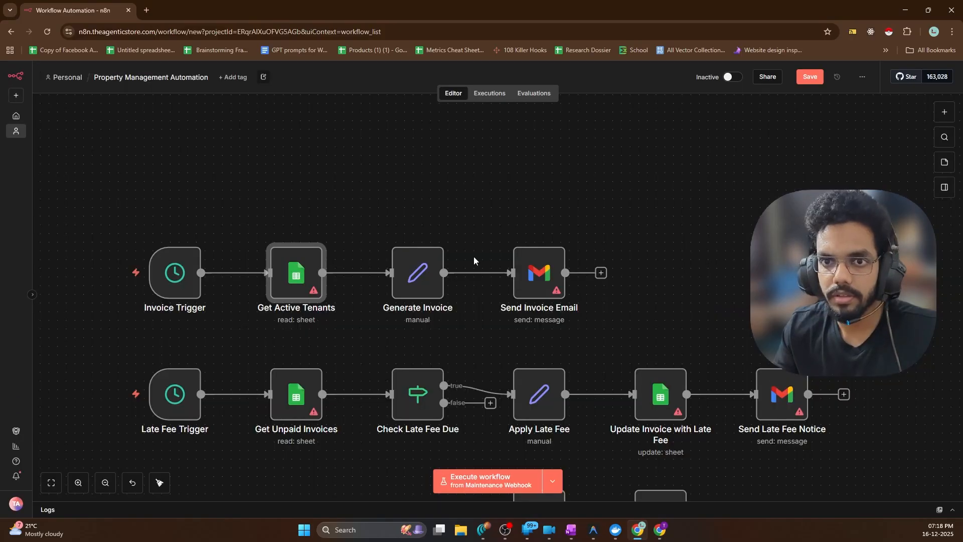
scroll(301, 261, "down", 3)
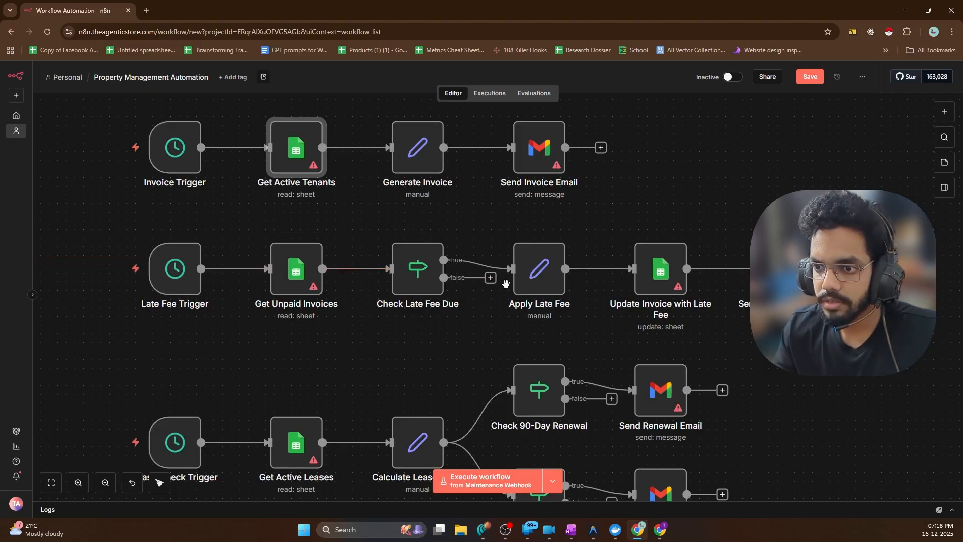
scroll(505, 284, "up", 5)
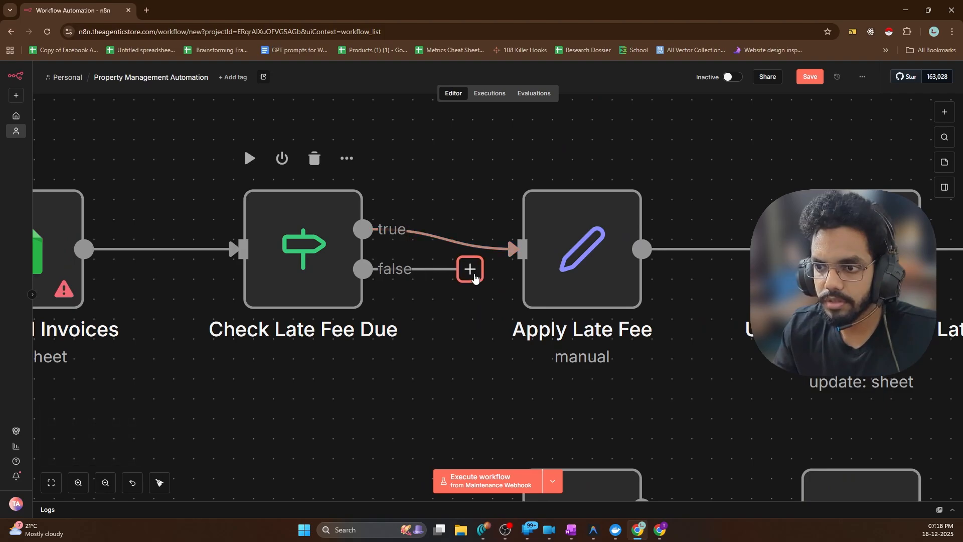
scroll(474, 278, "down", 5)
scroll(708, 311, "down", 3)
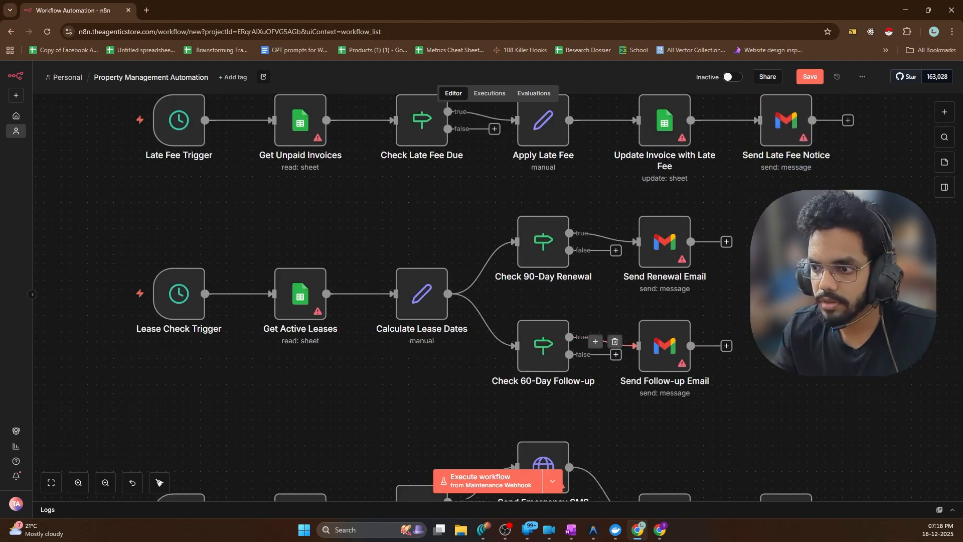
scroll(555, 267, "down", 2)
scroll(555, 267, "down", 5)
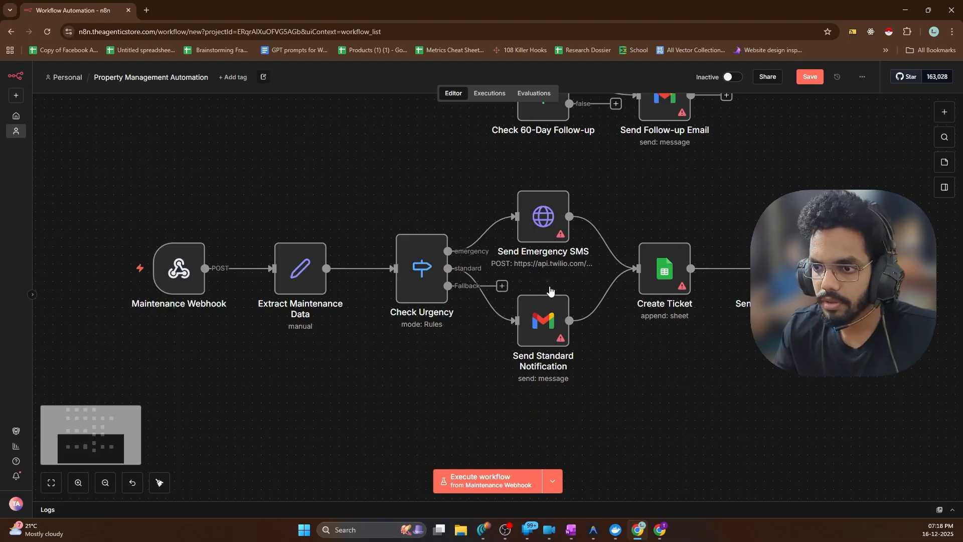
scroll(551, 291, "up", 5)
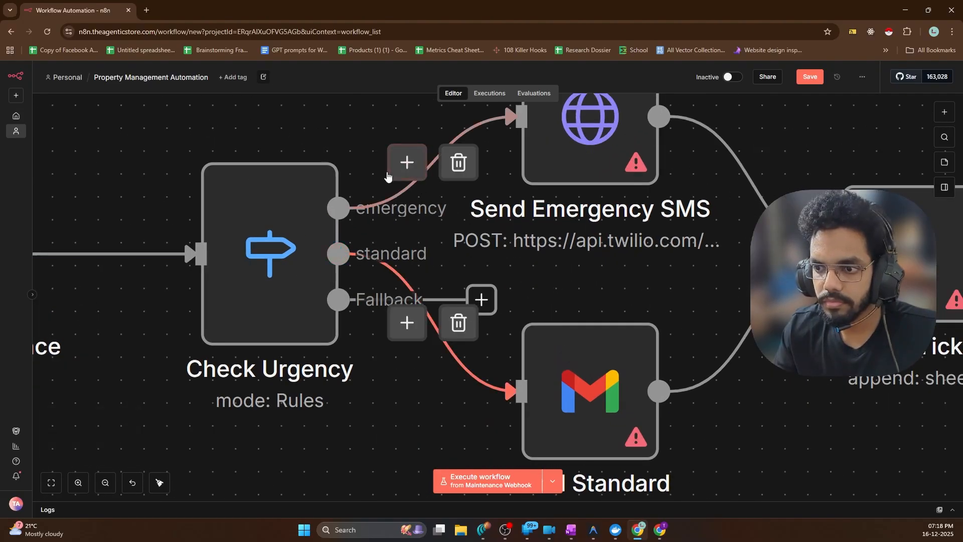
scroll(388, 175, "down", 5)
scroll(446, 217, "up", 3)
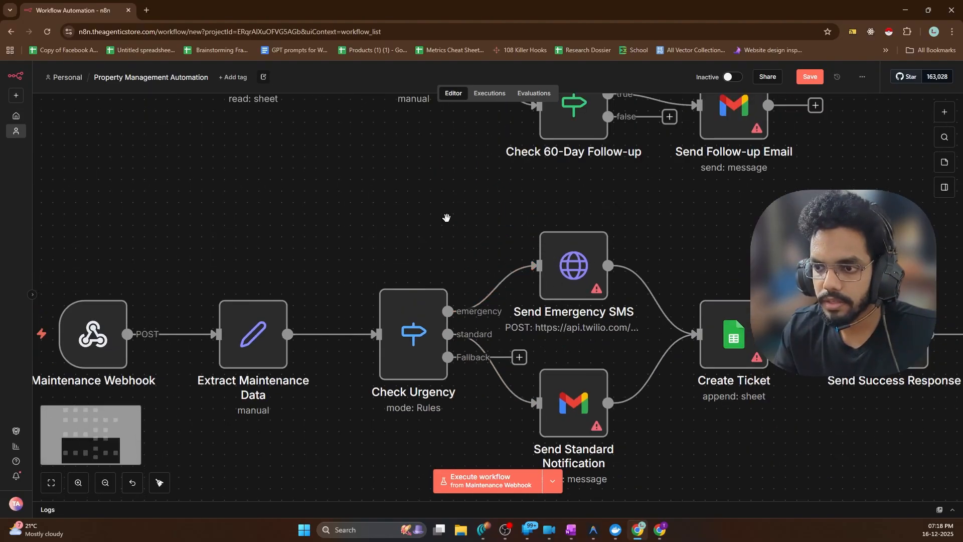
scroll(446, 218, "down", 2)
scroll(451, 242, "up", 3)
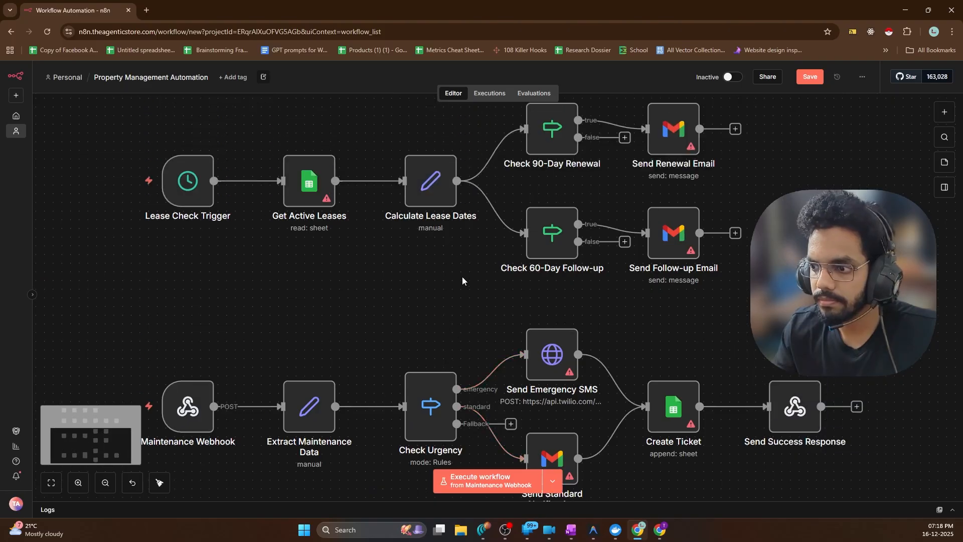
scroll(462, 280, "up", 8)
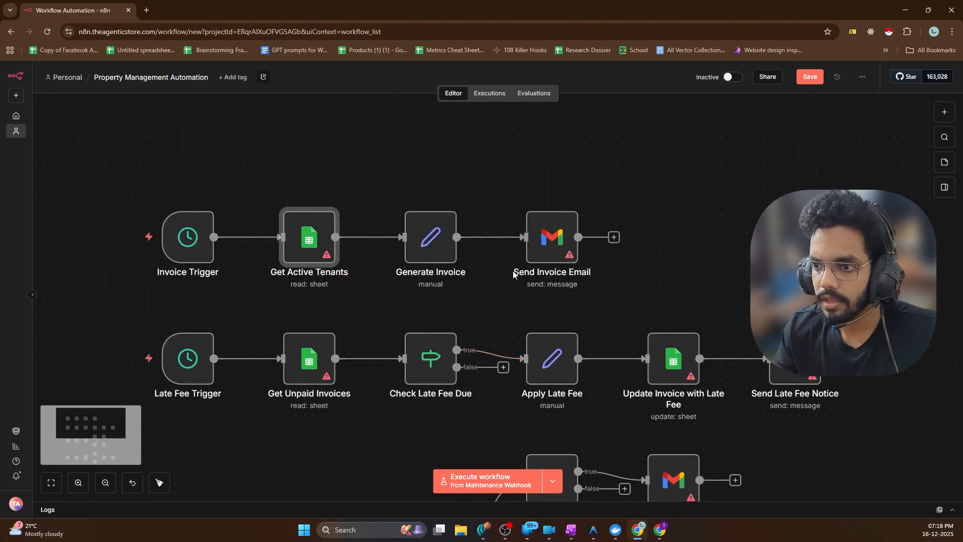
scroll(514, 274, "up", 2)
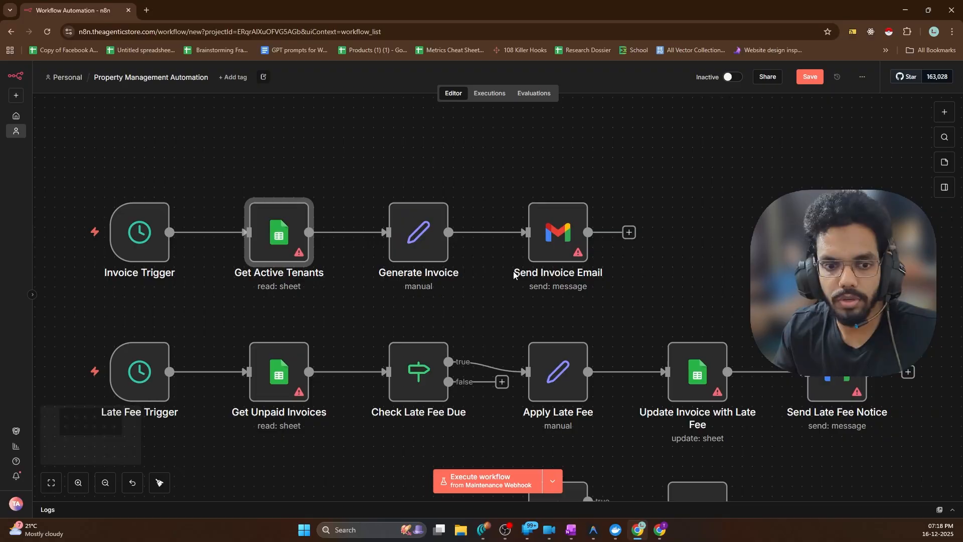
Inspect the Send Invoice Email node's settings, then look over the remaining canvas nodes
left_click(562, 249)
double_click(562, 249)
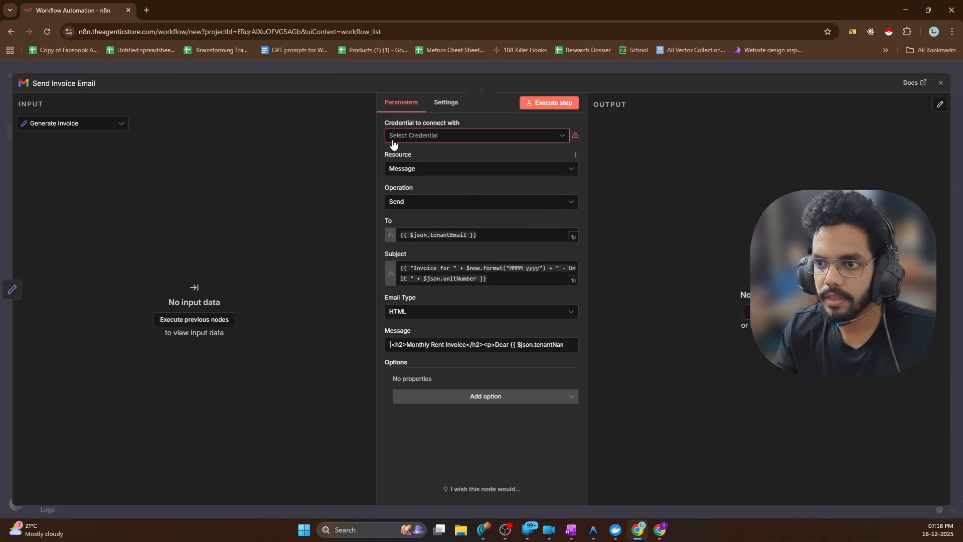
left_click(23, 65)
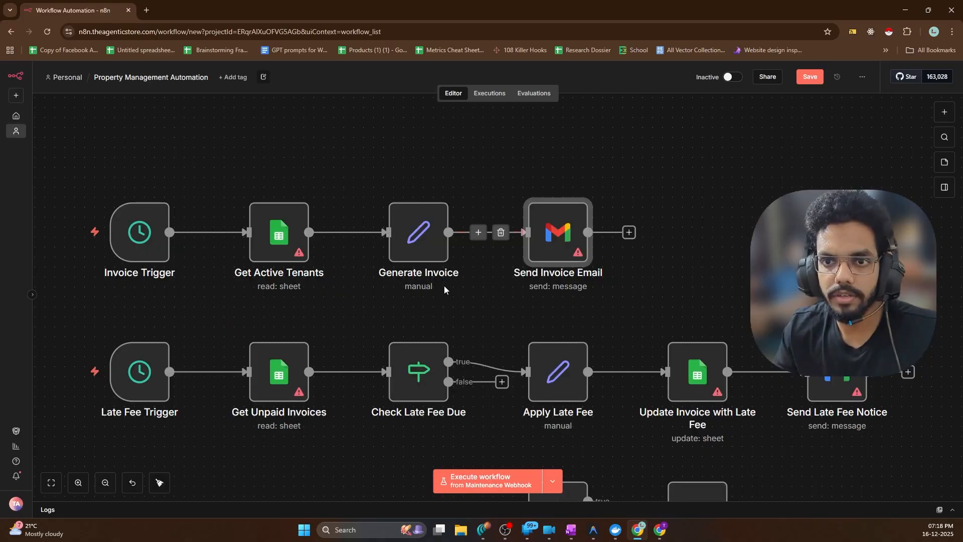
scroll(803, 177, "down", 3)
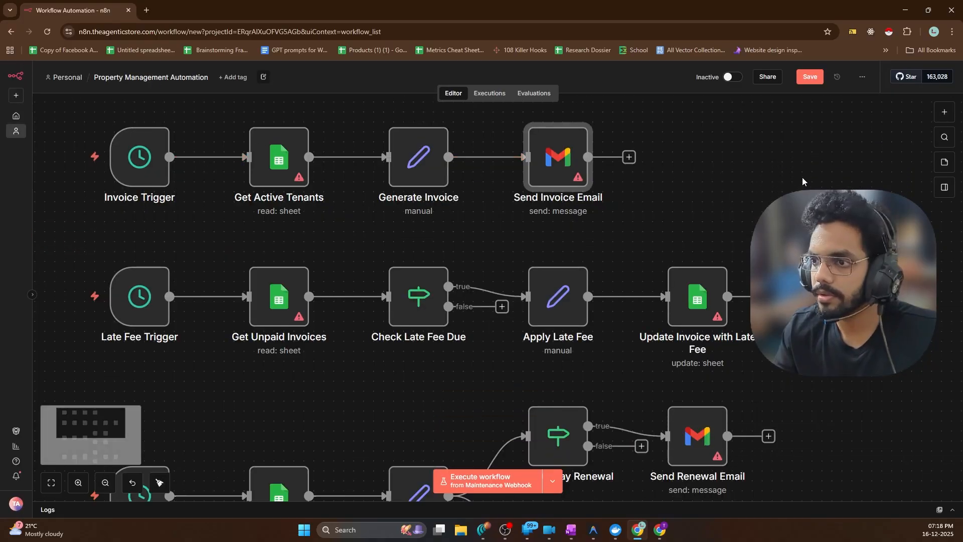
scroll(694, 178, "down", 2)
scroll(465, 206, "up", 2)
scroll(531, 209, "up", 3)
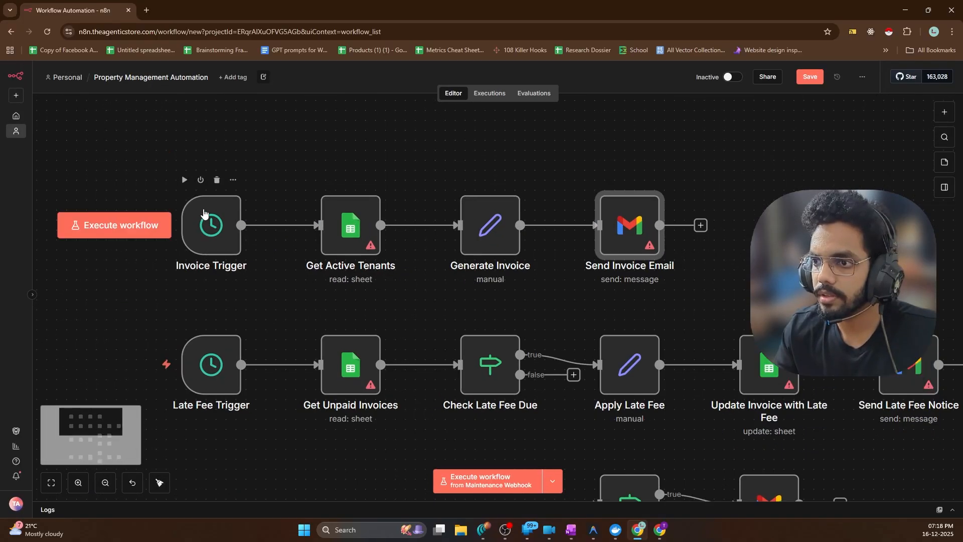
scroll(205, 212, "down", 4)
scroll(430, 220, "up", 3)
scroll(432, 220, "down", 4)
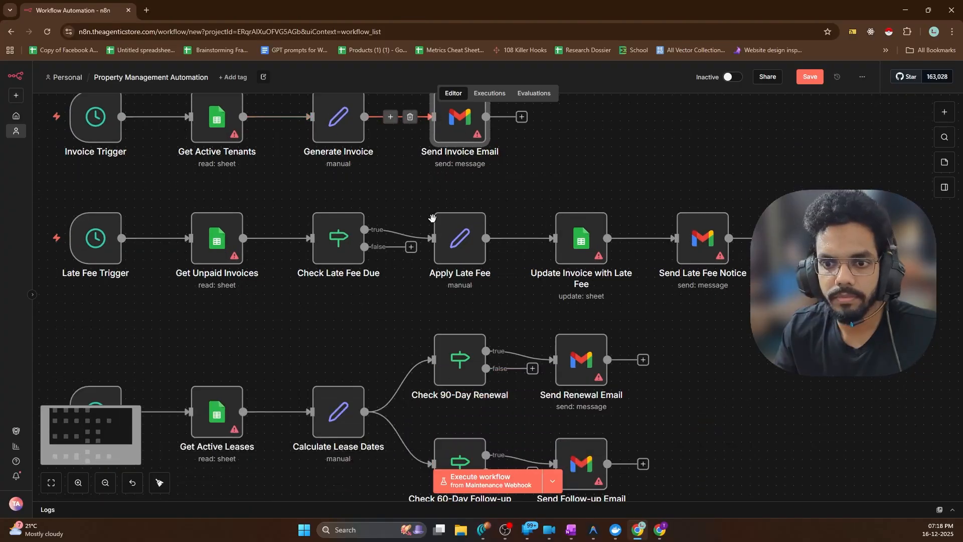
scroll(432, 219, "down", 1)
scroll(360, 251, "down", 8)
scroll(359, 265, "up", 14)
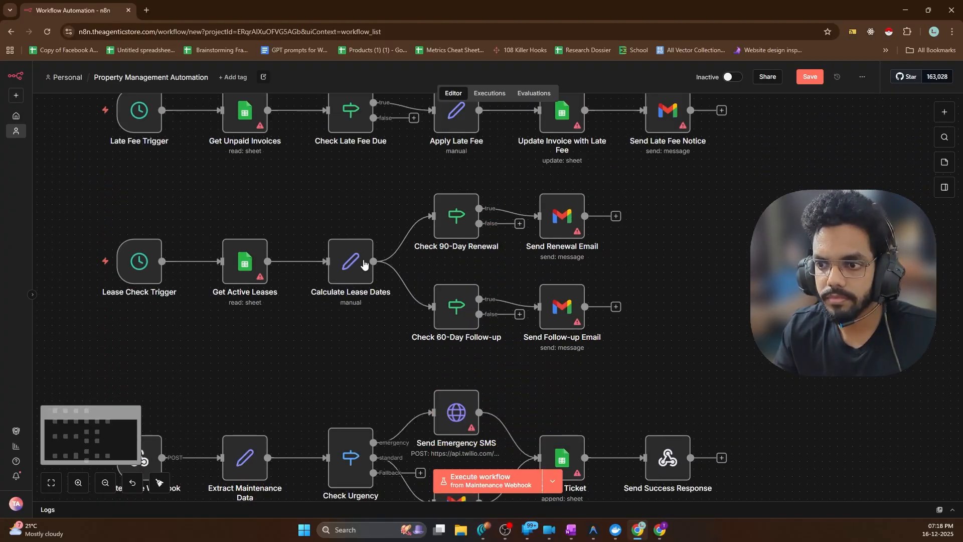
scroll(364, 253, "down", 4)
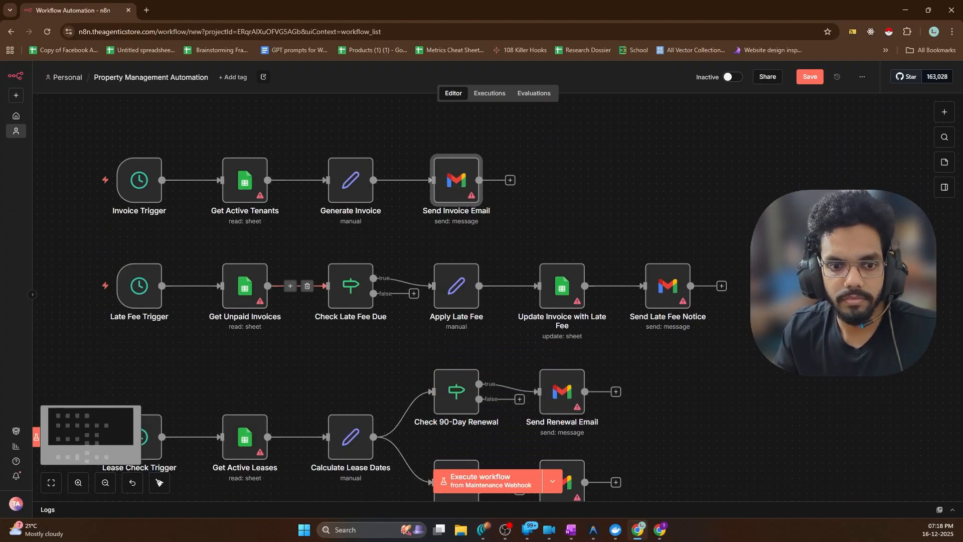
Decline Gemini's Connect Google Workspace prompt and dismiss the reply's options menu
left_click(485, 530)
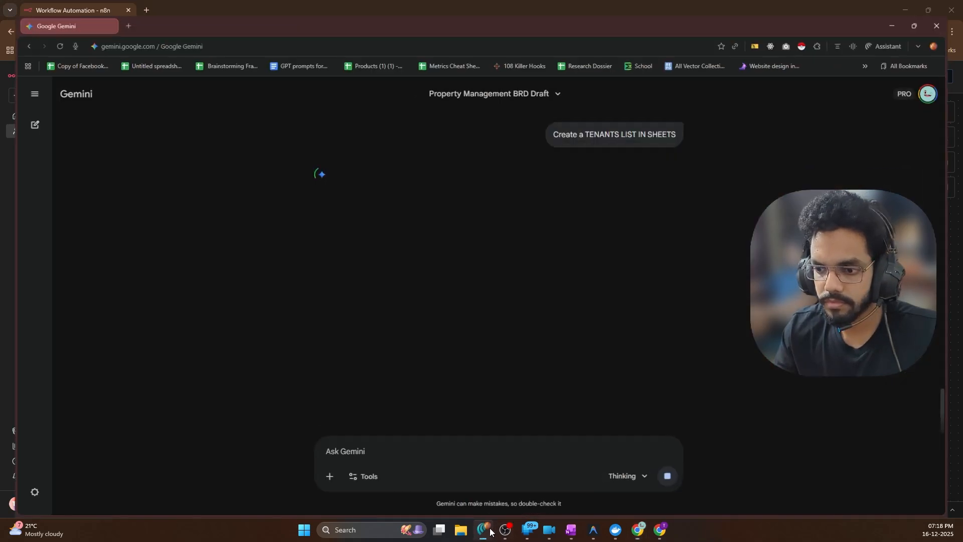
left_click(537, 401)
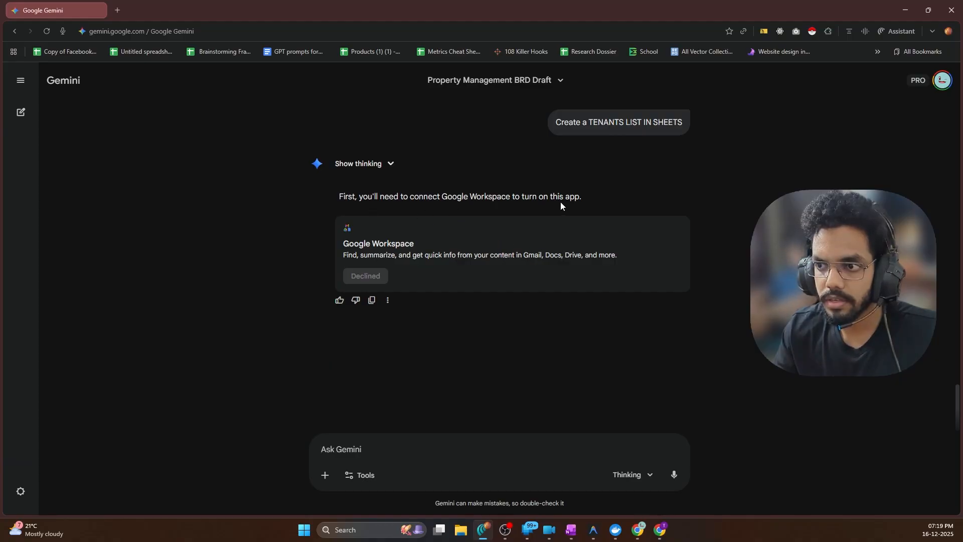
left_click(388, 300)
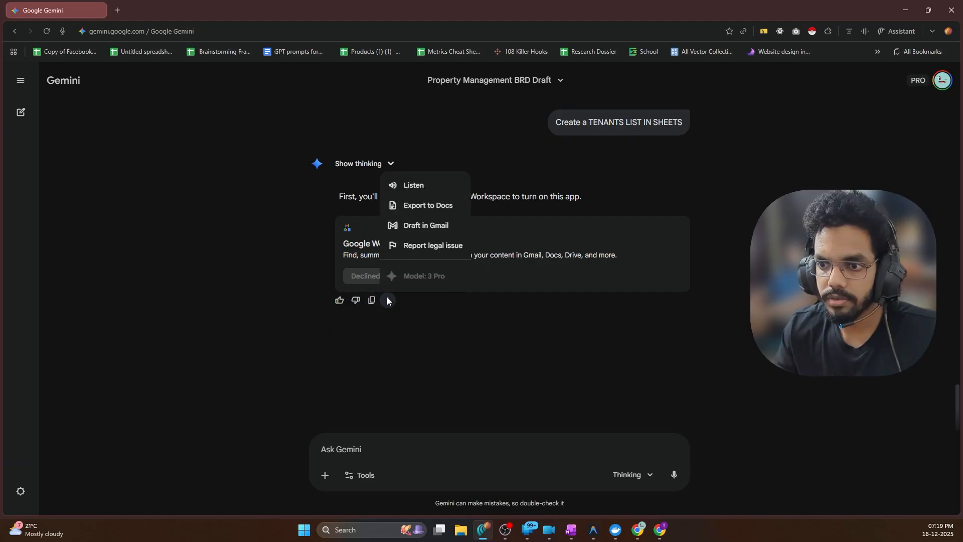
left_click(573, 187)
Select the tenants-list prompt text and open a new browser tab's question box
left_click_drag(687, 128, 559, 127)
key("ctrl+c")
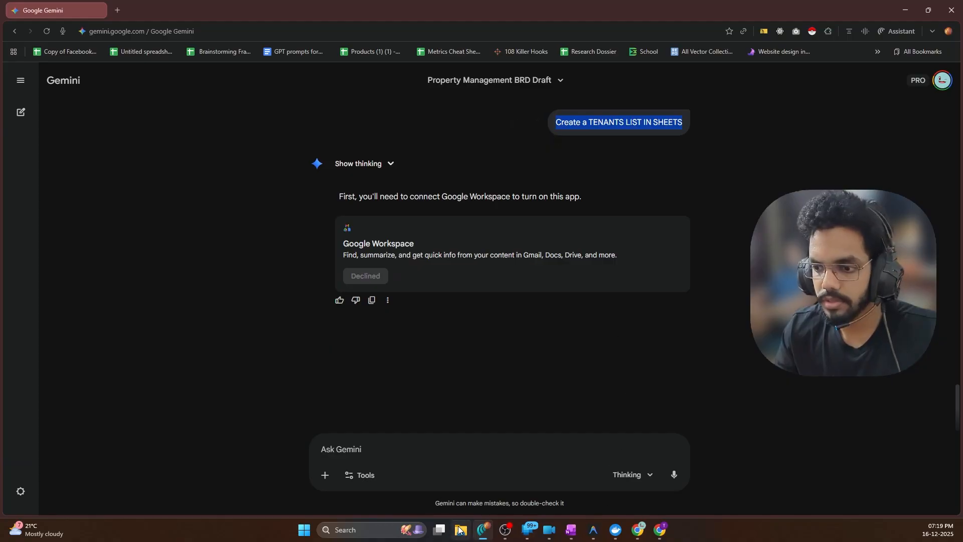
mouse_move(490, 531)
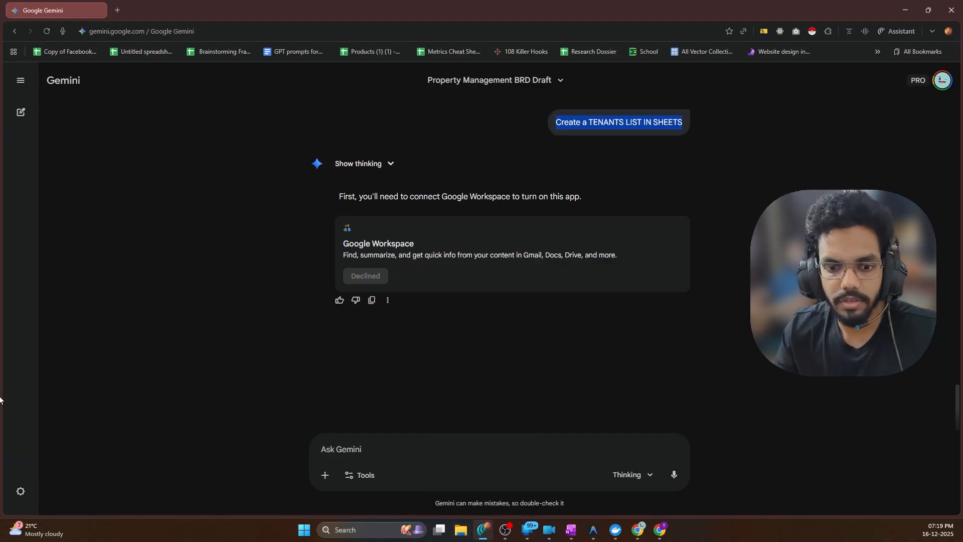
key("ctrl+t")
left_click(346, 203)
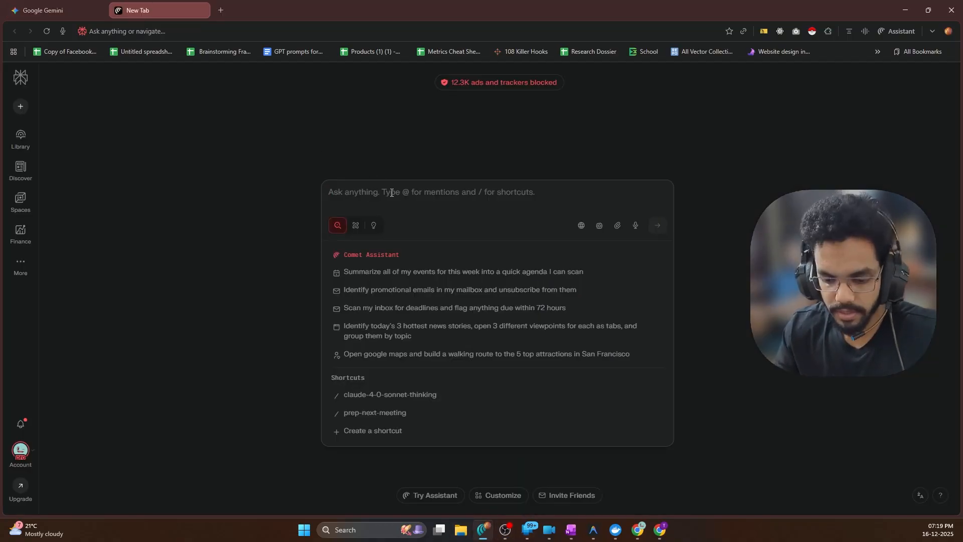
Paste the tenants-list prompt into Perplexity's Ask box and submit it
type("create")
key("ctrl+a")
key("BackSpace")
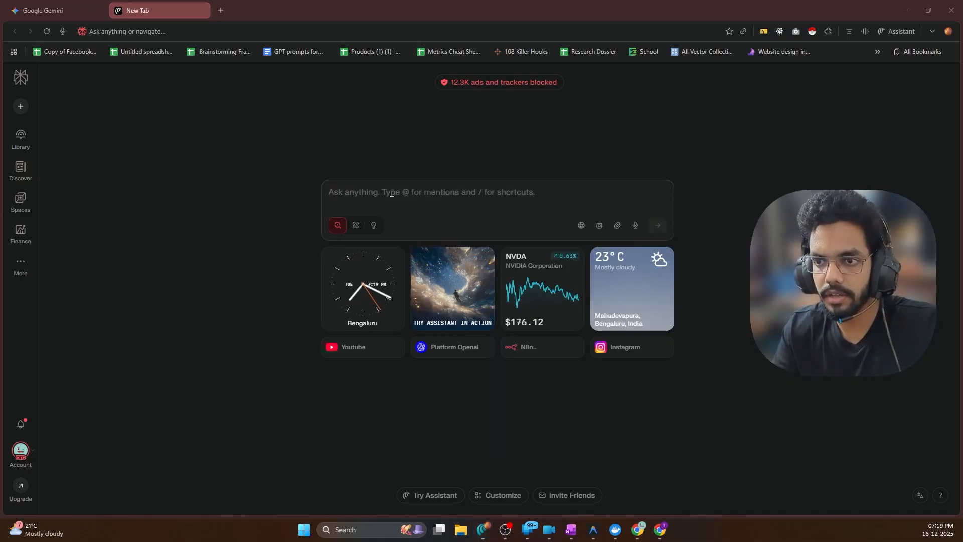
key("ctrl+v")
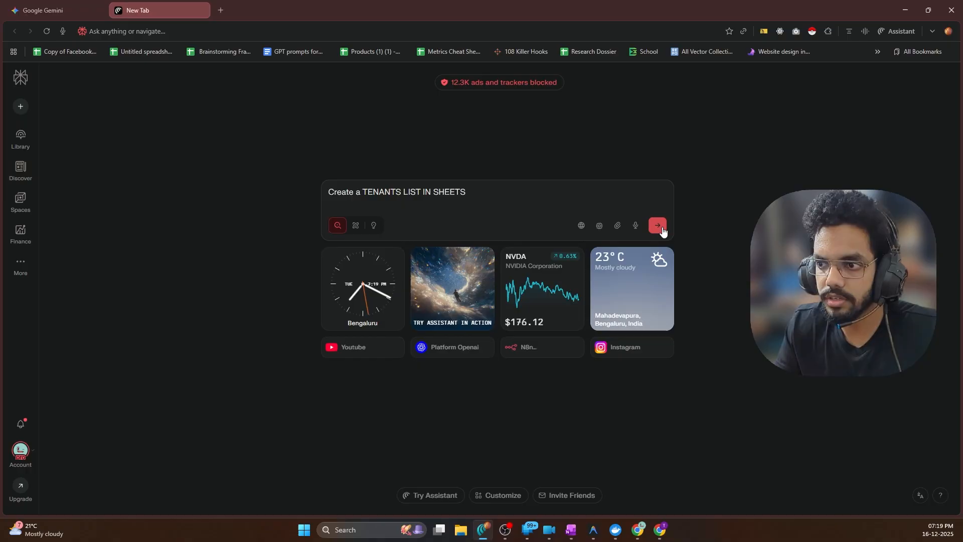
left_click(657, 226)
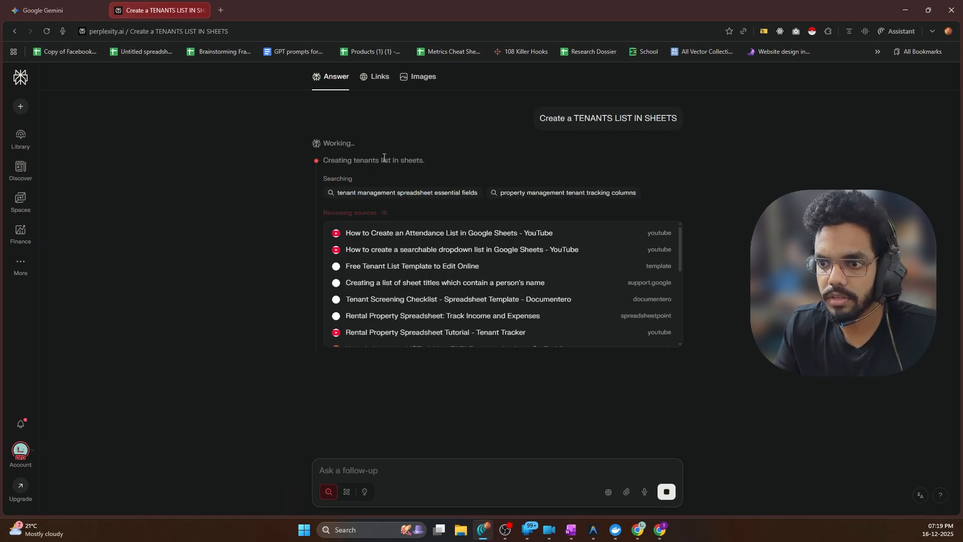
Launch the ChatGPT app from a Windows search for 'chatGPT'
left_click(305, 530)
type("chatGPT")
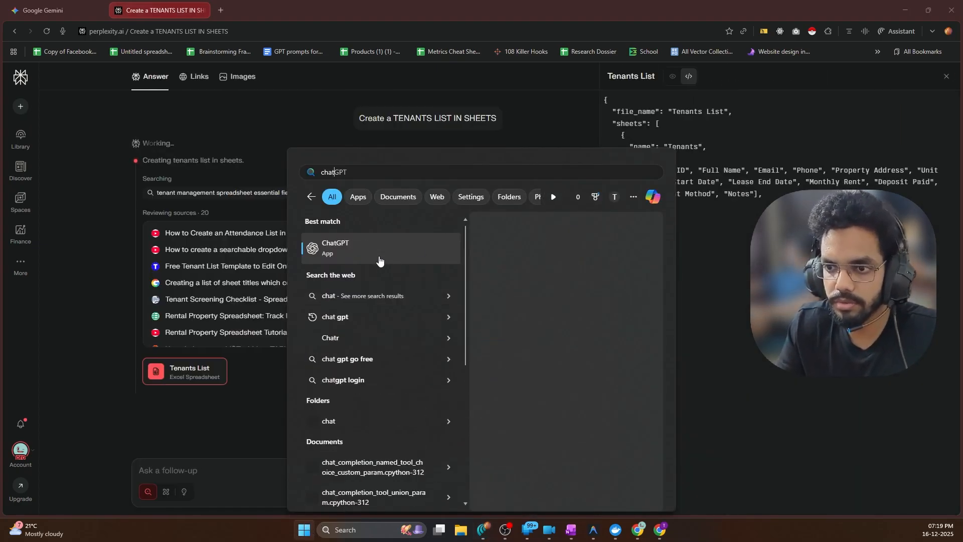
left_click(498, 318)
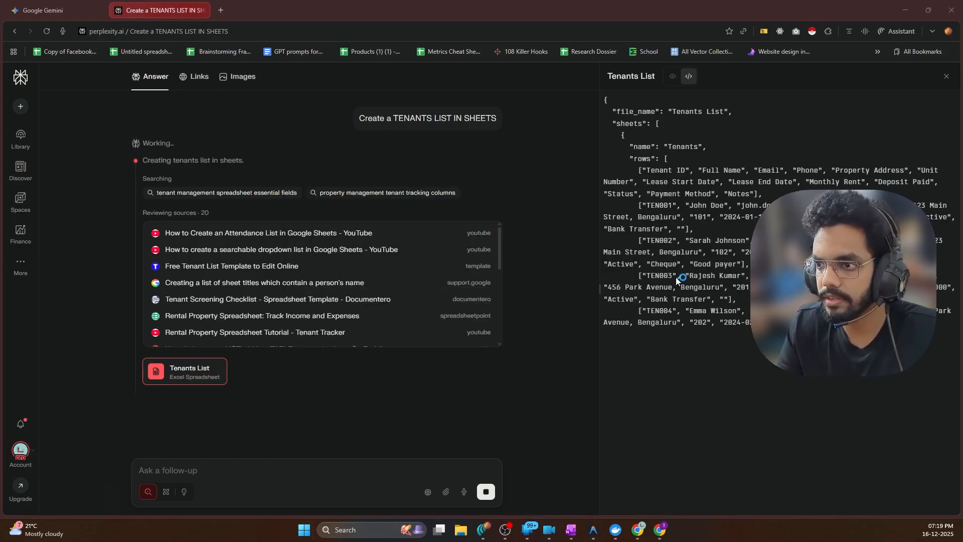
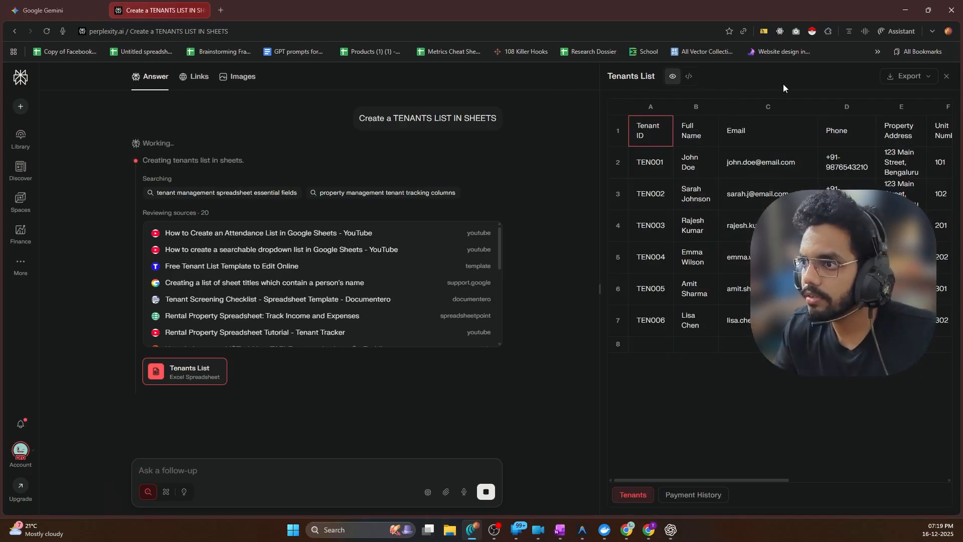
Download the Perplexity Tenants List as XLSX and confirm Tenants List.xlsx finished downloading
left_click(919, 77)
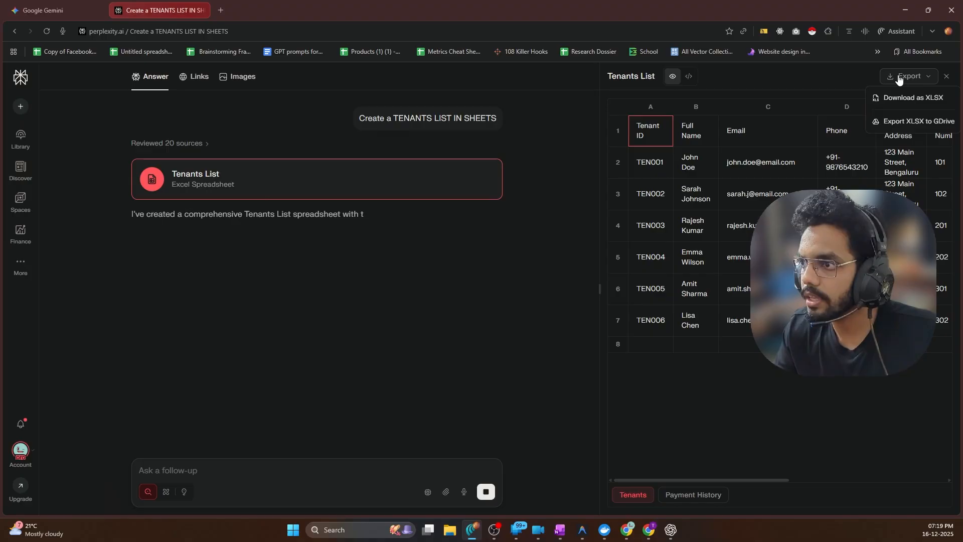
left_click(907, 97)
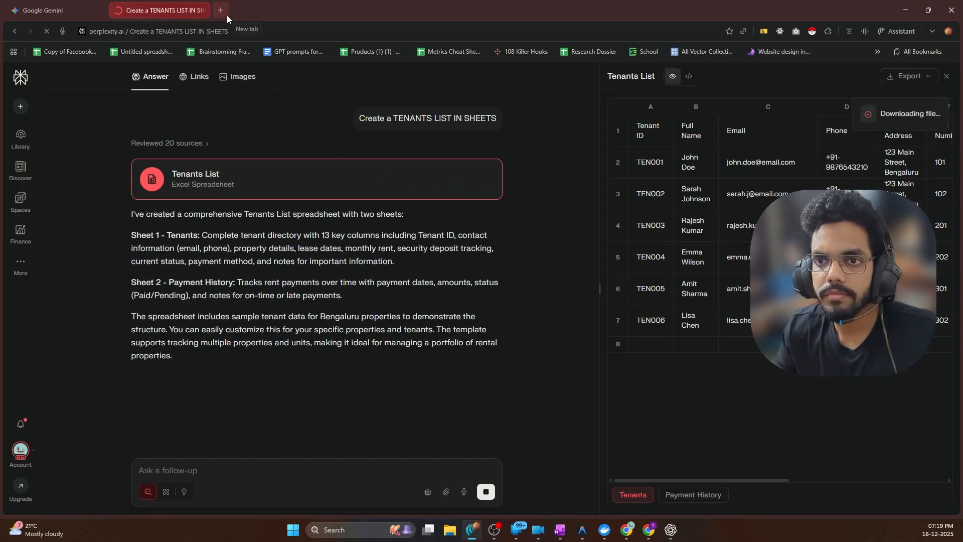
left_click(828, 32)
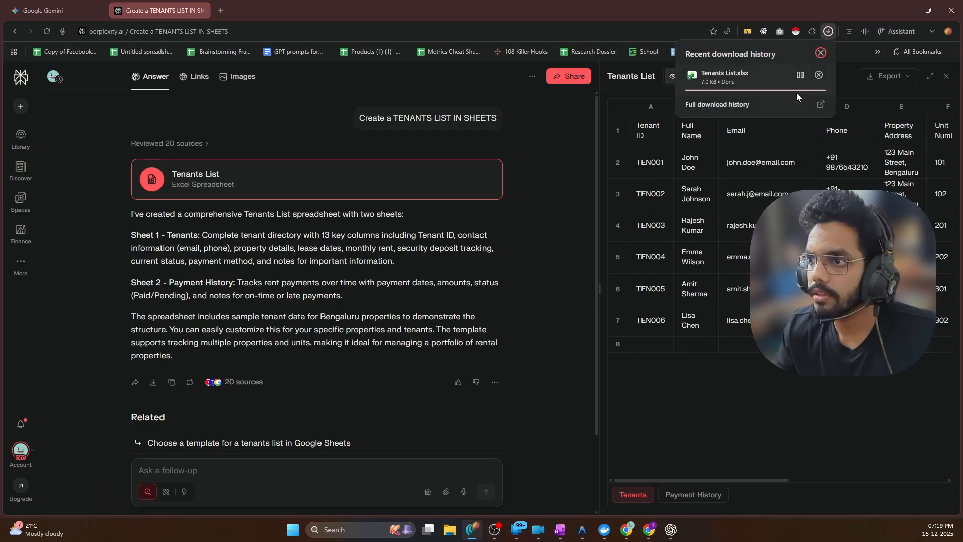
mouse_move(648, 533)
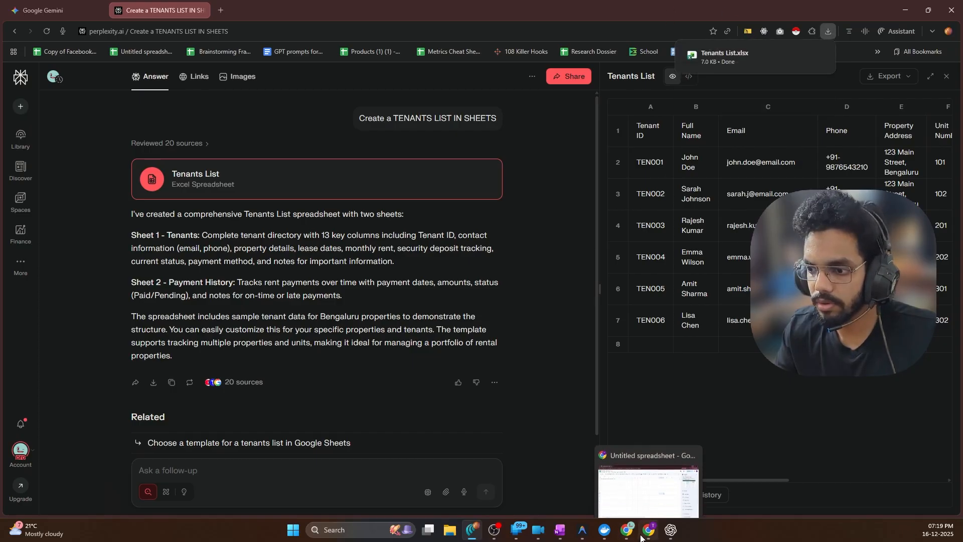
left_click(614, 457)
Upload Tenants List.xlsx from Downloads into Google Sheets
left_click(36, 67)
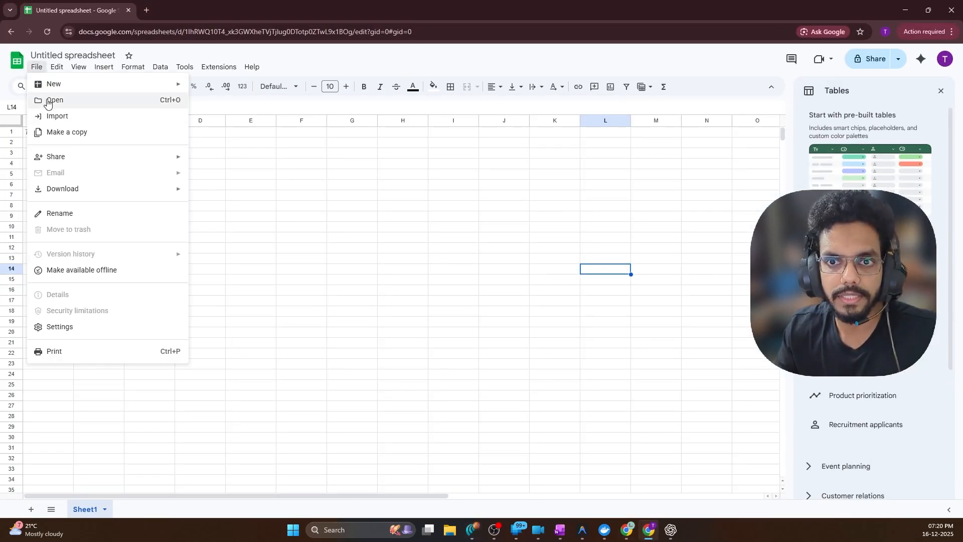
left_click(48, 100)
left_click(427, 130)
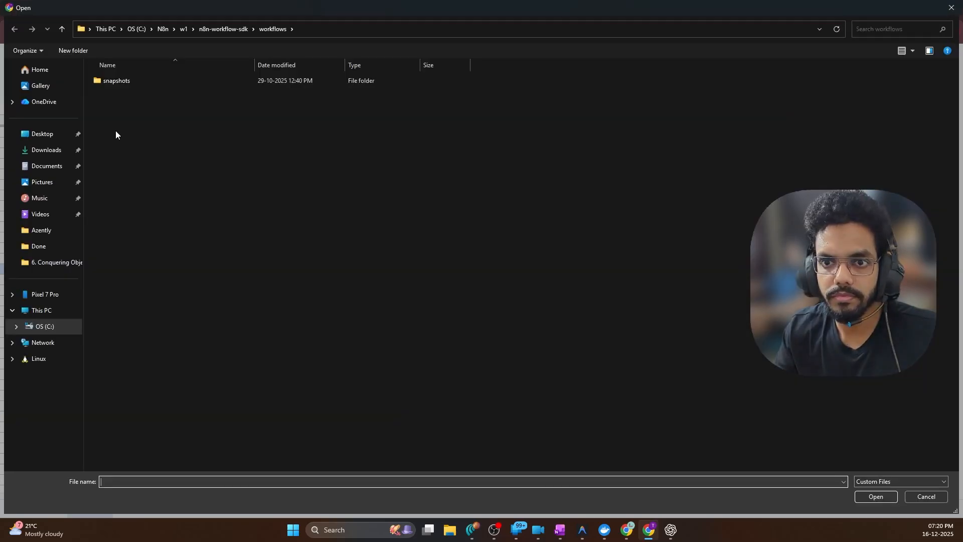
left_click(70, 150)
double_click(107, 110)
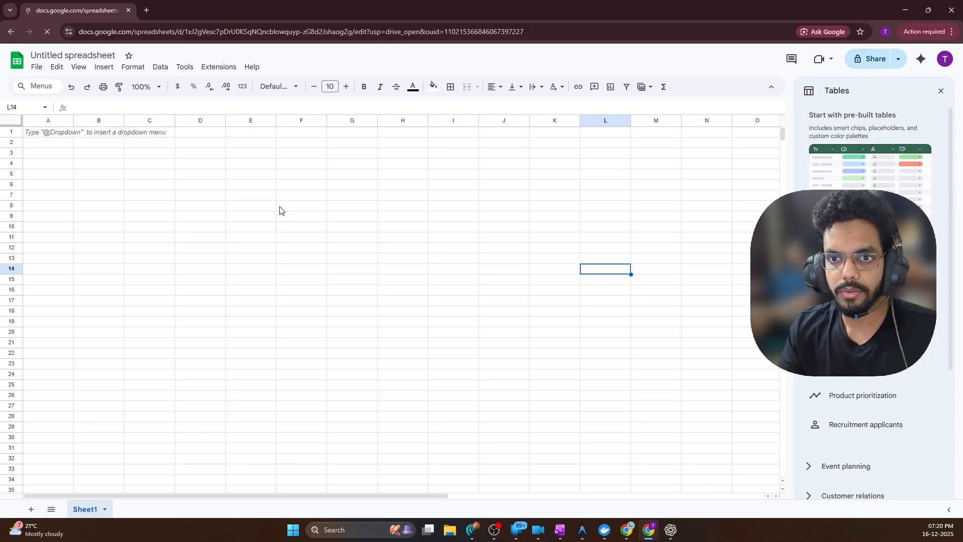
Check the Payment History and Tenants sheets, then minimise Google Sheets
left_click(121, 222)
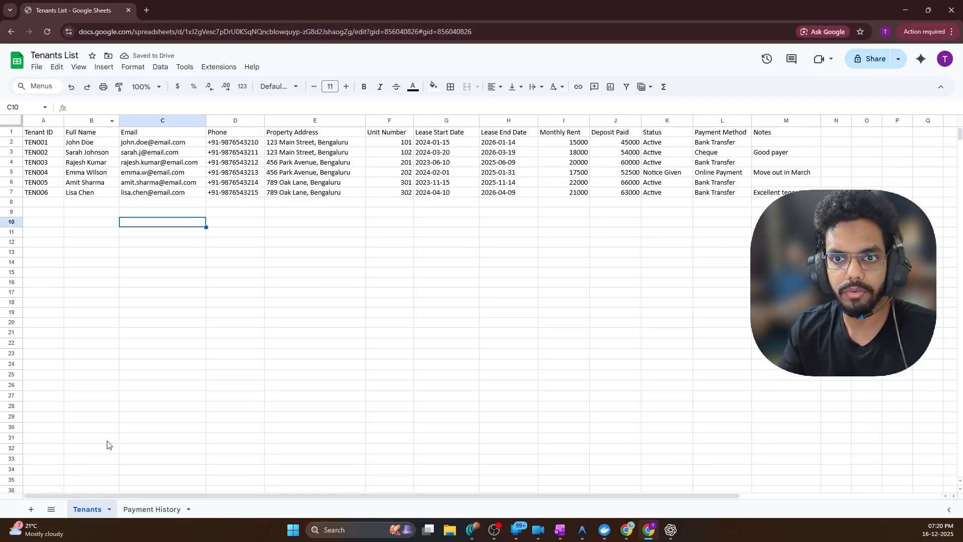
left_click(137, 517)
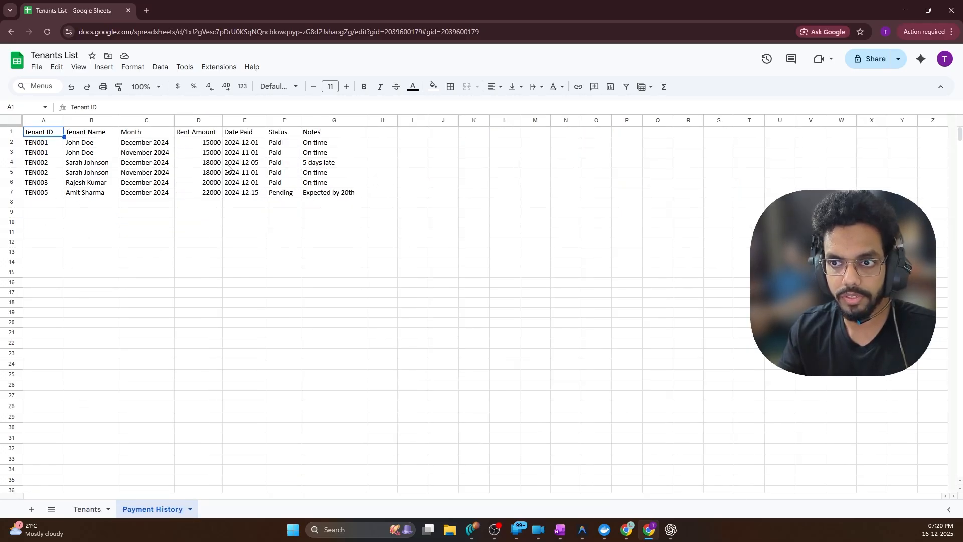
left_click(93, 510)
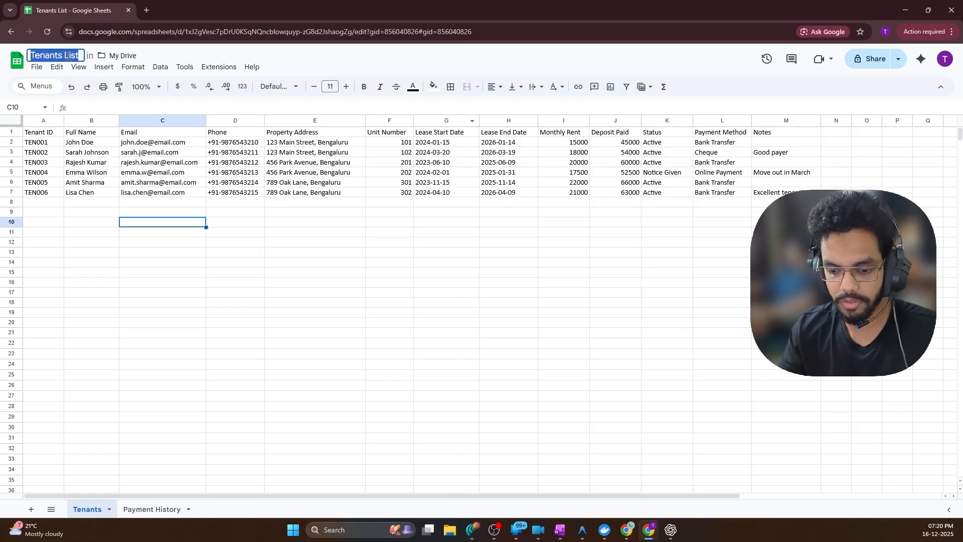
left_click(906, 10)
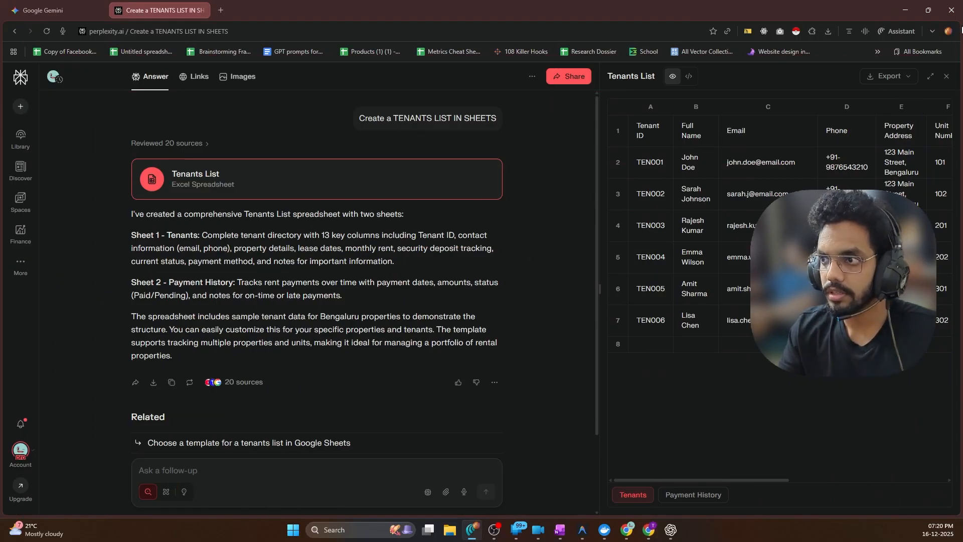
Point the Get Active Tenants node at the Tenants List document's Tenants sheet
left_click(903, 10)
scroll(371, 244, "up", 3)
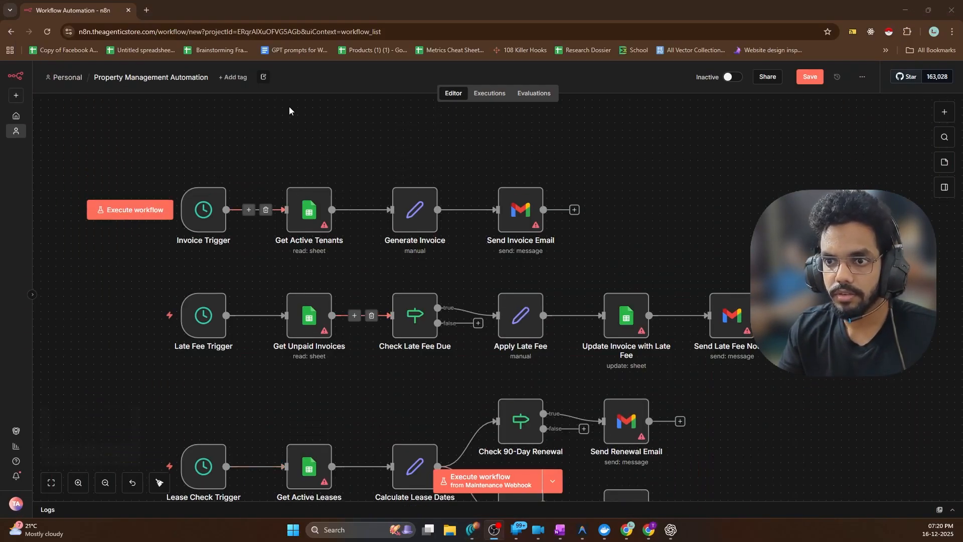
double_click(307, 210)
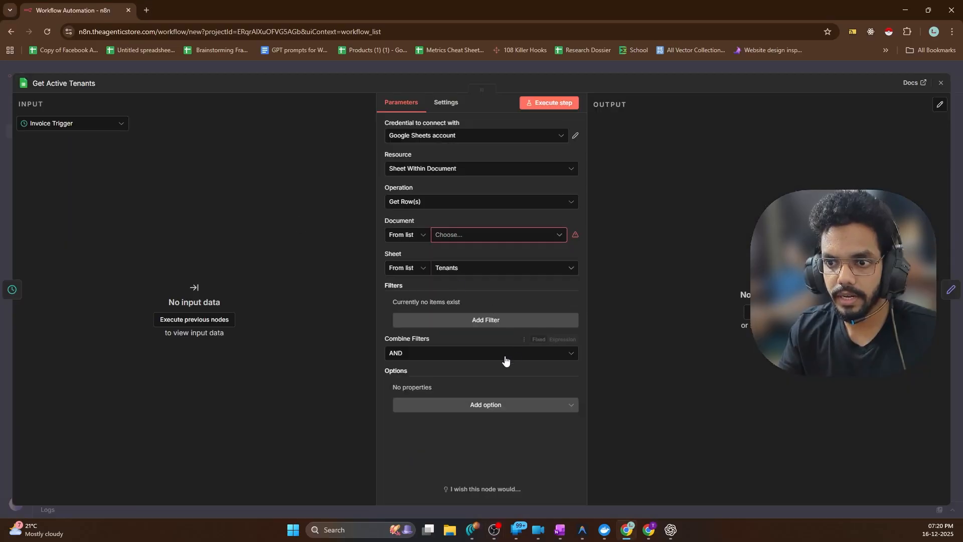
left_click(460, 241)
type("Tenants List")
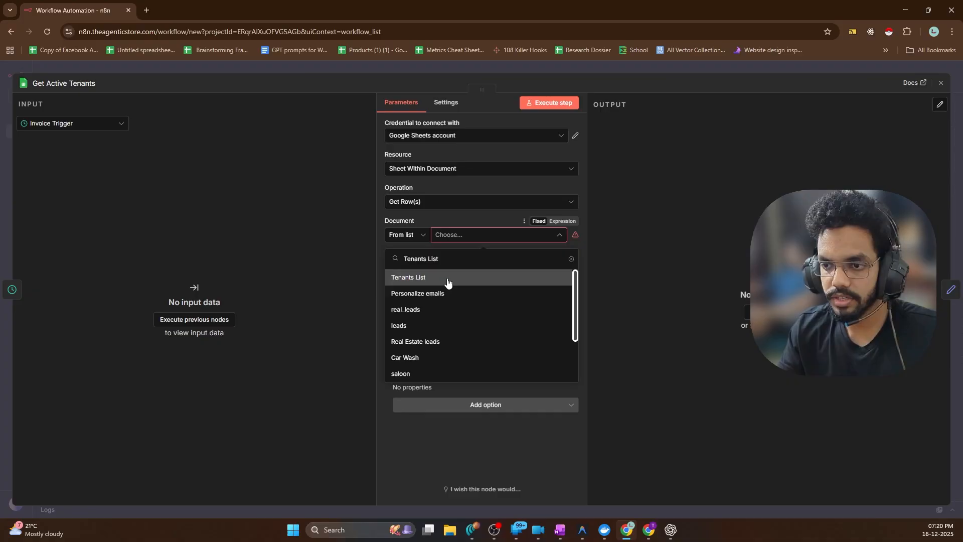
left_click(409, 279)
left_click(477, 270)
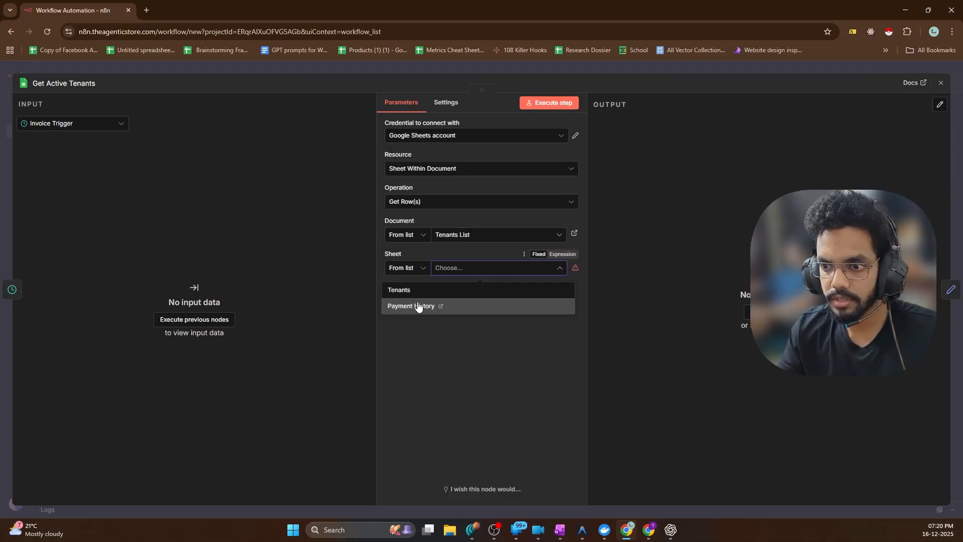
left_click(400, 291)
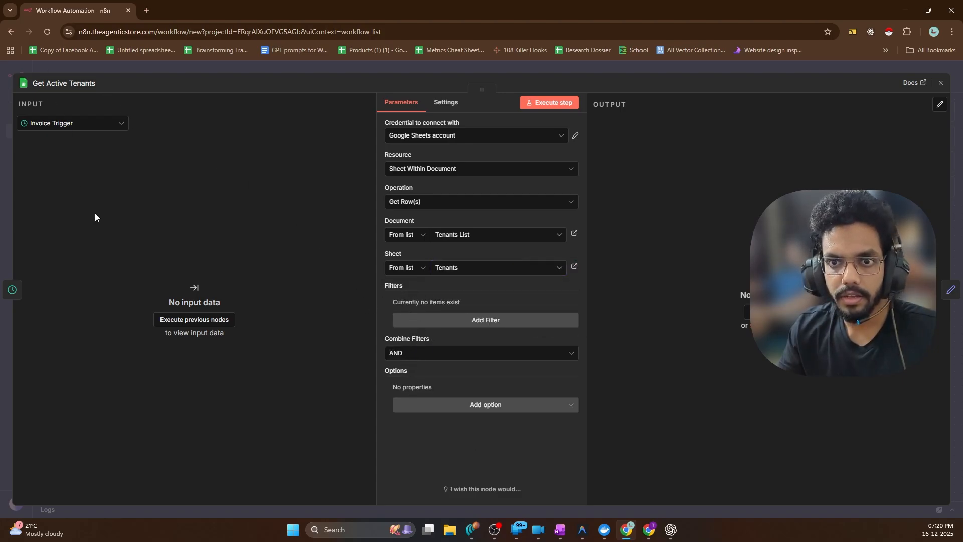
left_click(12, 289)
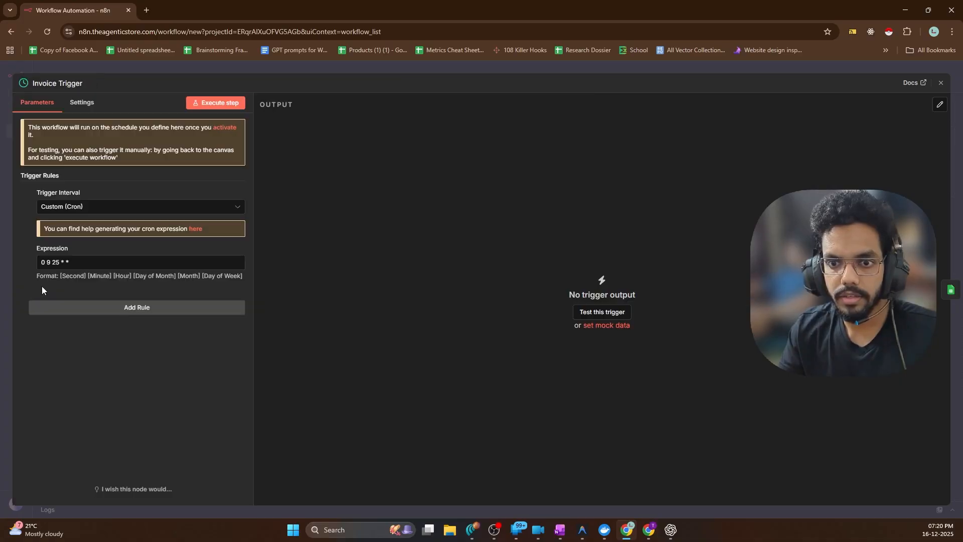
Execute the Invoice Trigger and then the Get Active Tenants step
left_click(28, 70)
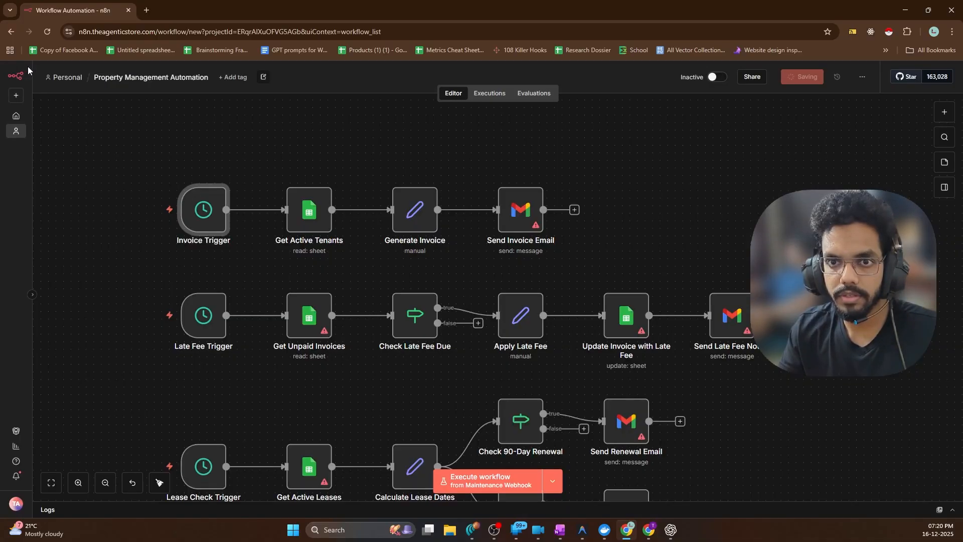
left_click(130, 210)
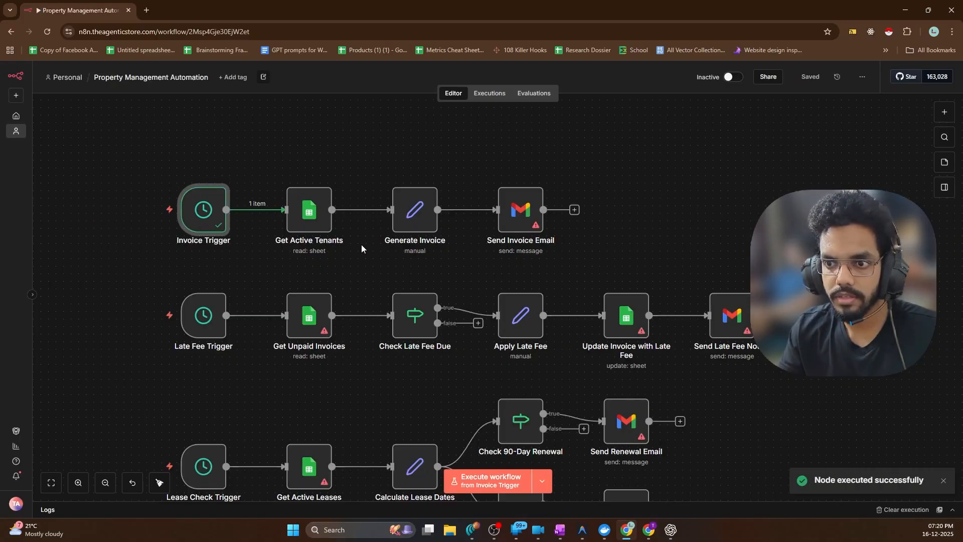
left_click(293, 179)
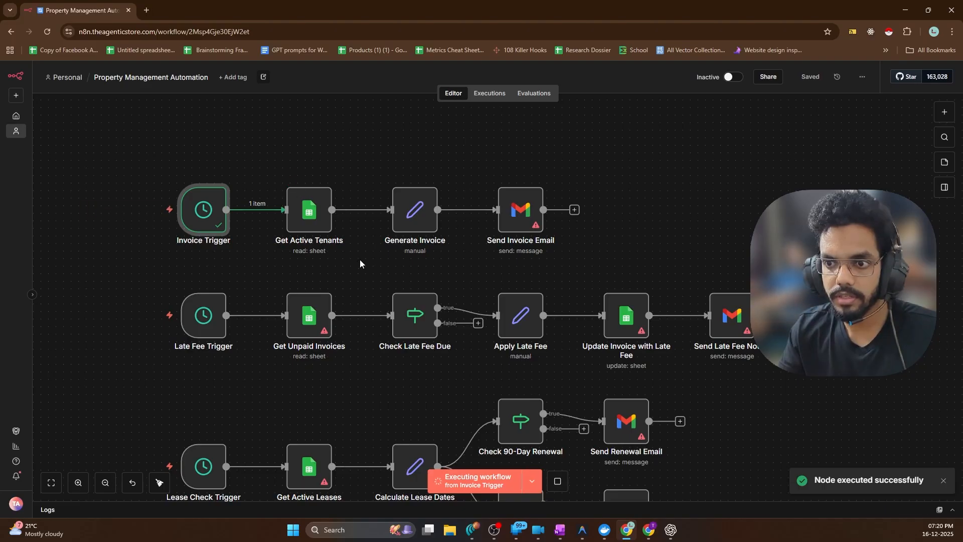
scroll(360, 260, "up", 3)
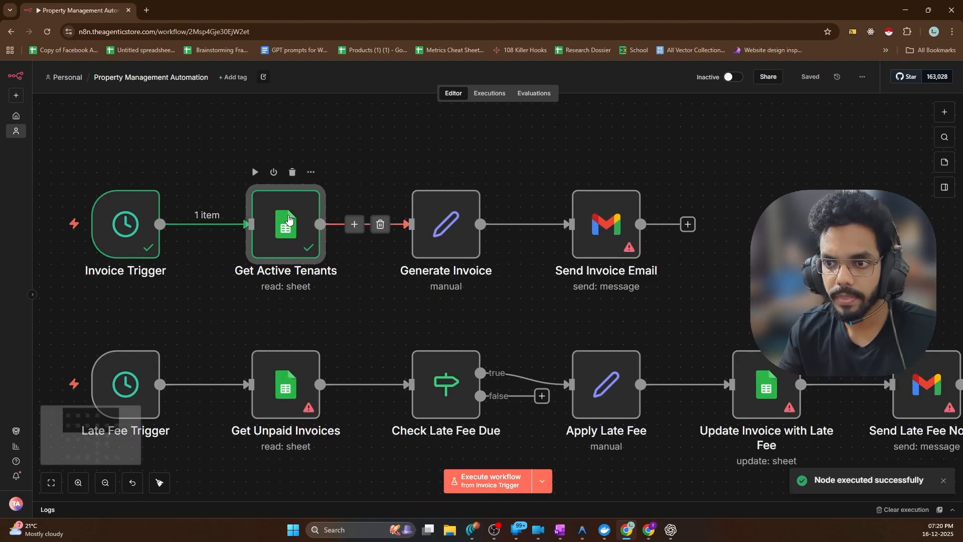
Inspect the six tenant rows in JSON and table views, then move to Generate Invoice
double_click(289, 219)
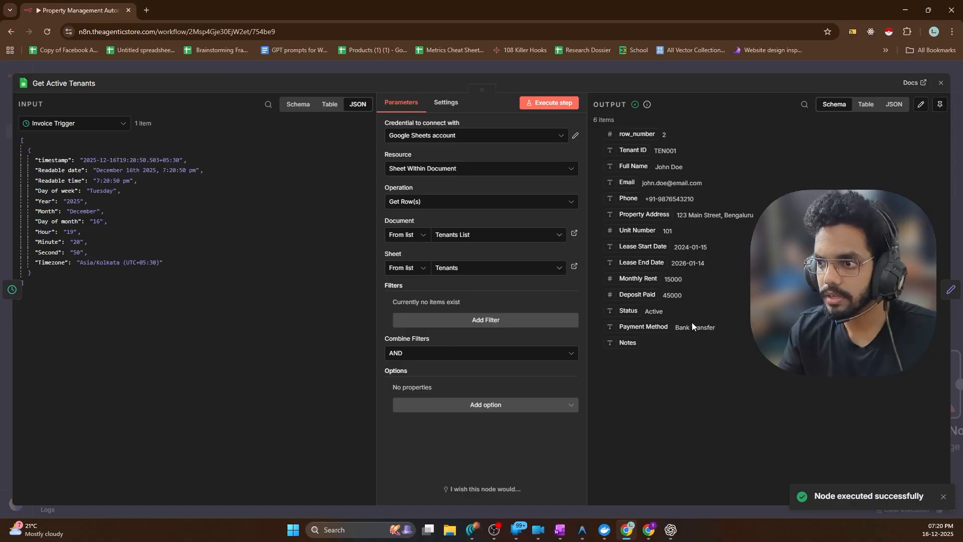
left_click(894, 104)
left_click(866, 104)
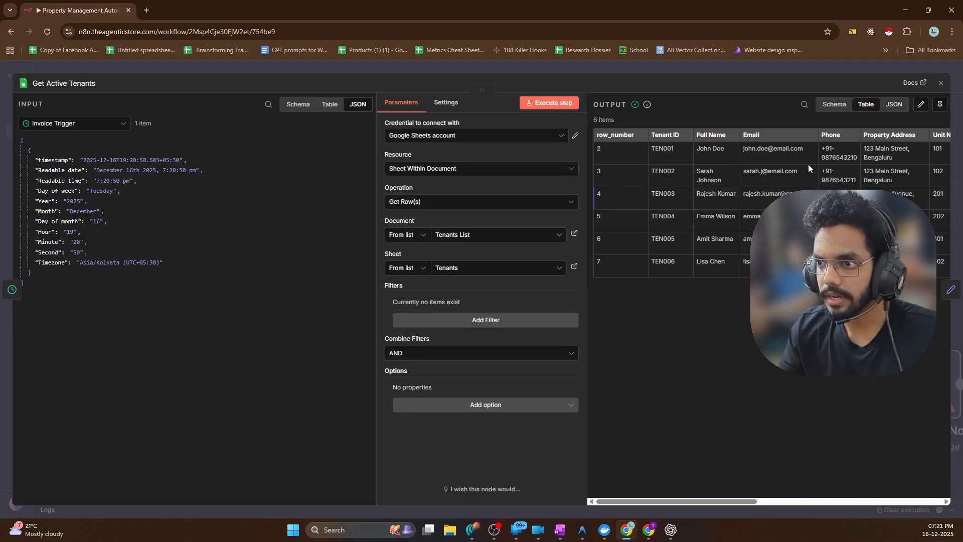
left_click(951, 289)
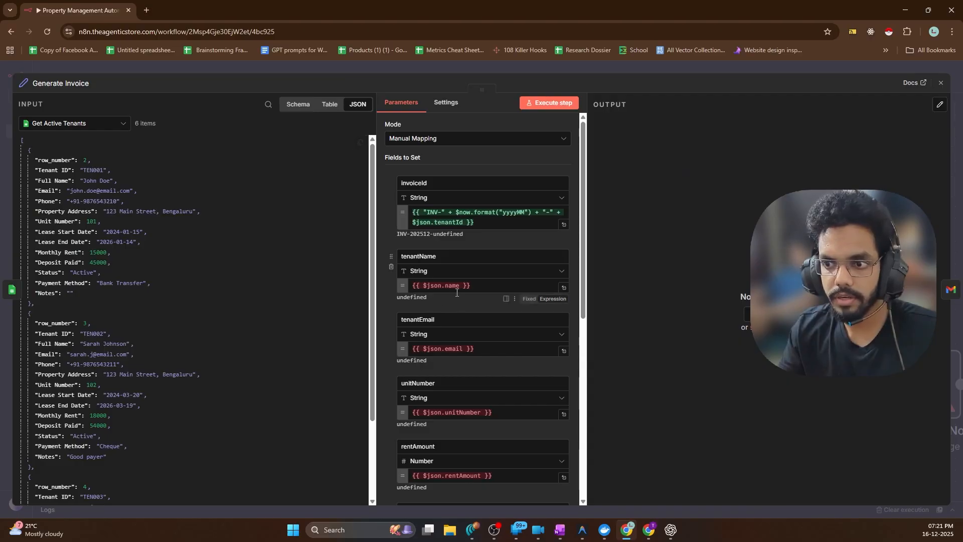
Replace the tenantName expression with the mapped Full Name field
scroll(457, 293, "down", 3)
scroll(451, 261, "up", 3)
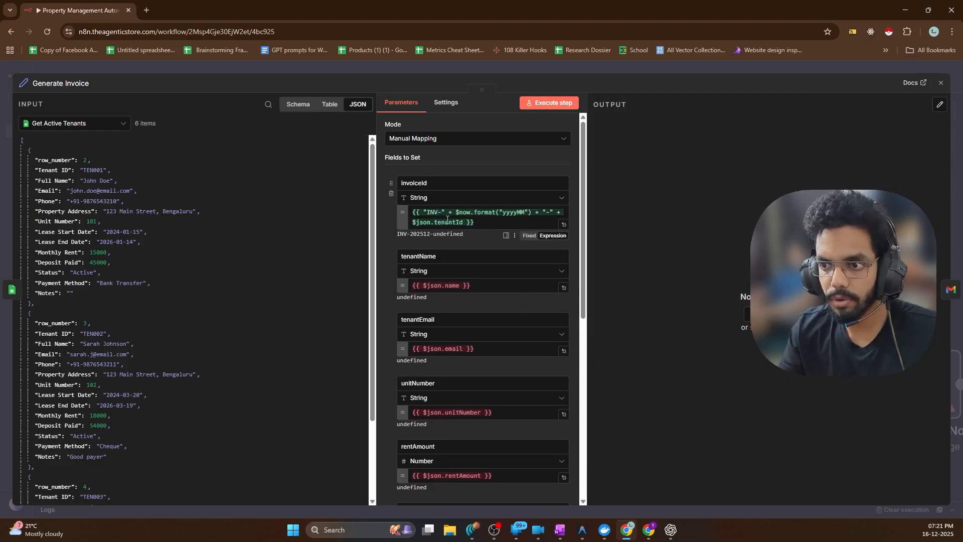
scroll(464, 297, "down", 4)
scroll(464, 297, "up", 3)
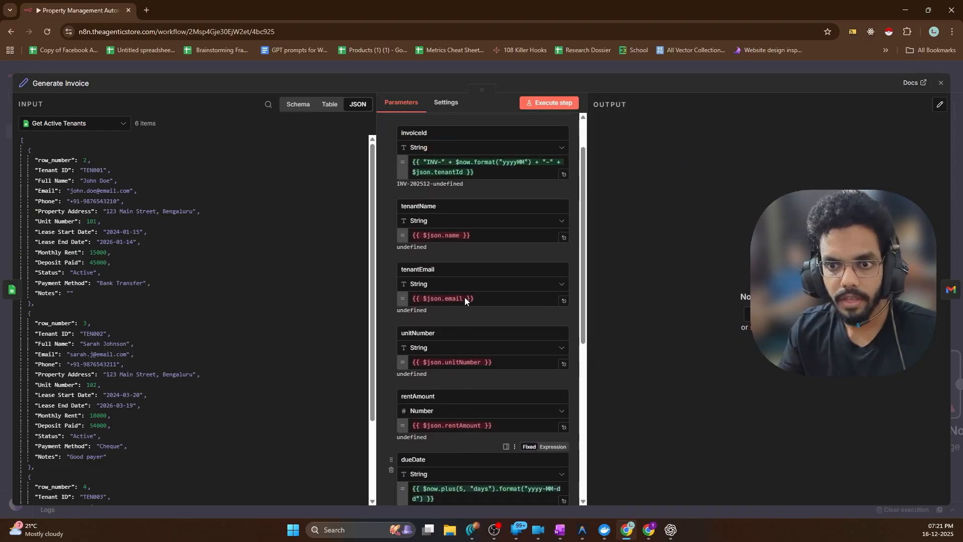
scroll(464, 297, "down", 6)
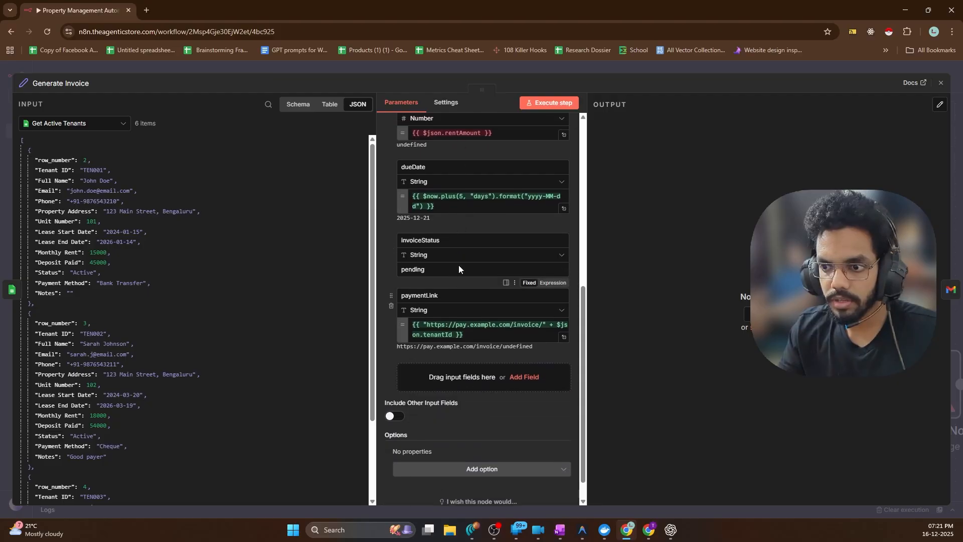
scroll(459, 266, "up", 7)
left_click(455, 288)
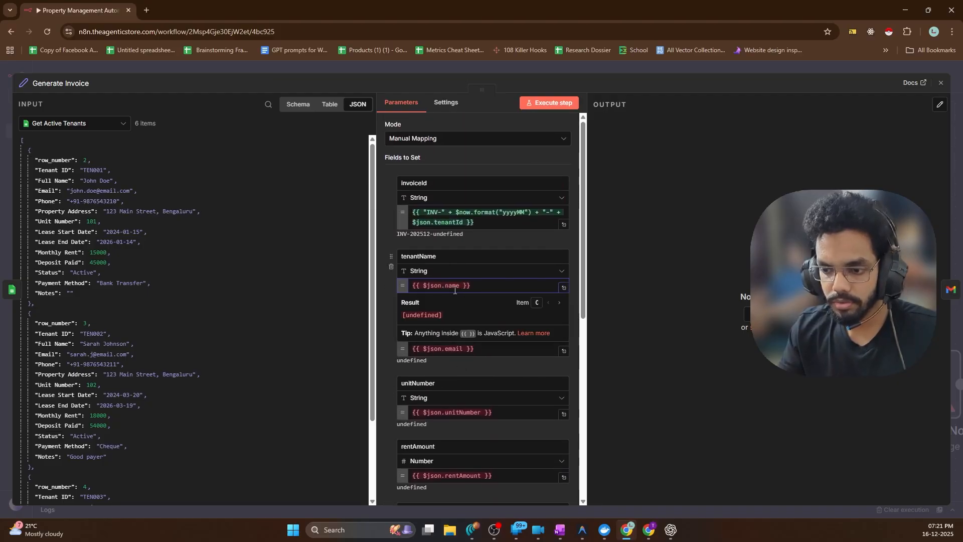
type("body.")
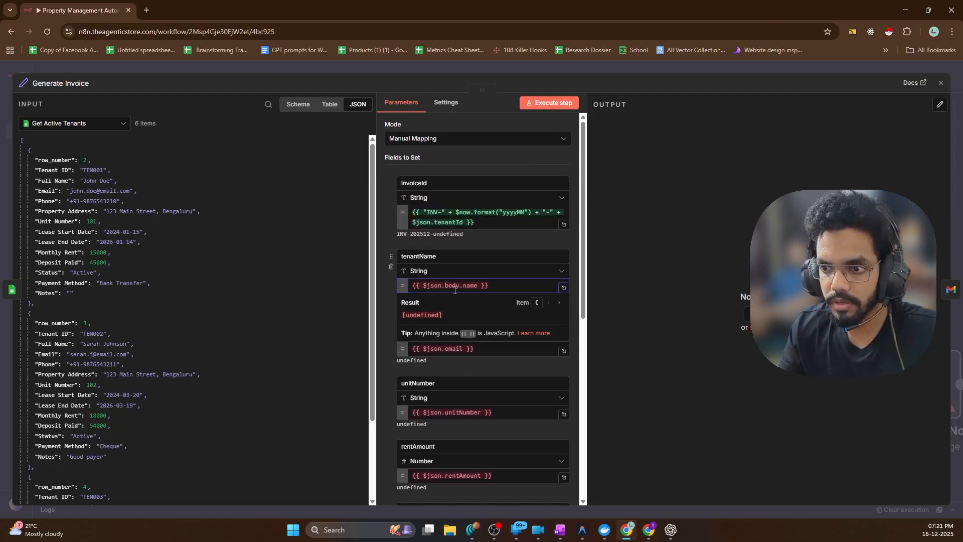
left_click(476, 261)
left_click(468, 240)
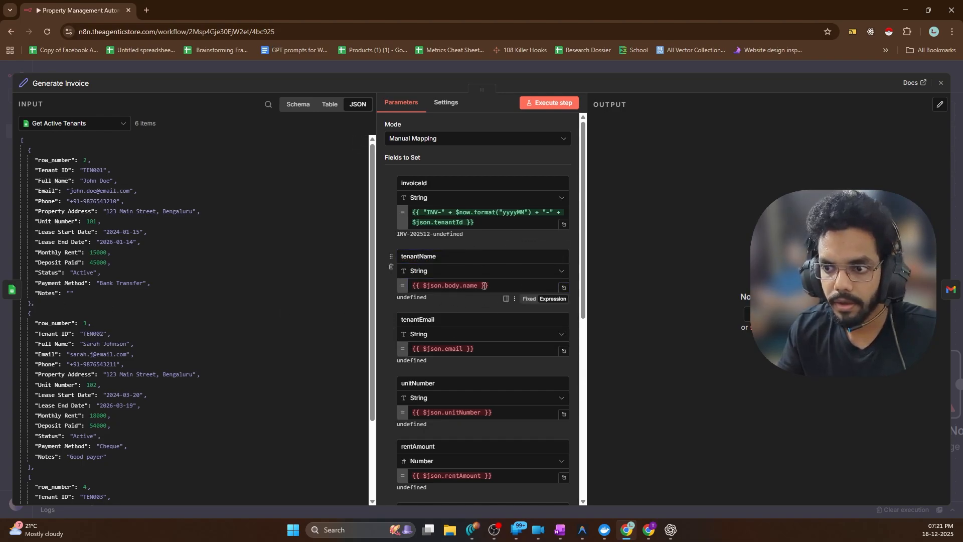
left_click(458, 285)
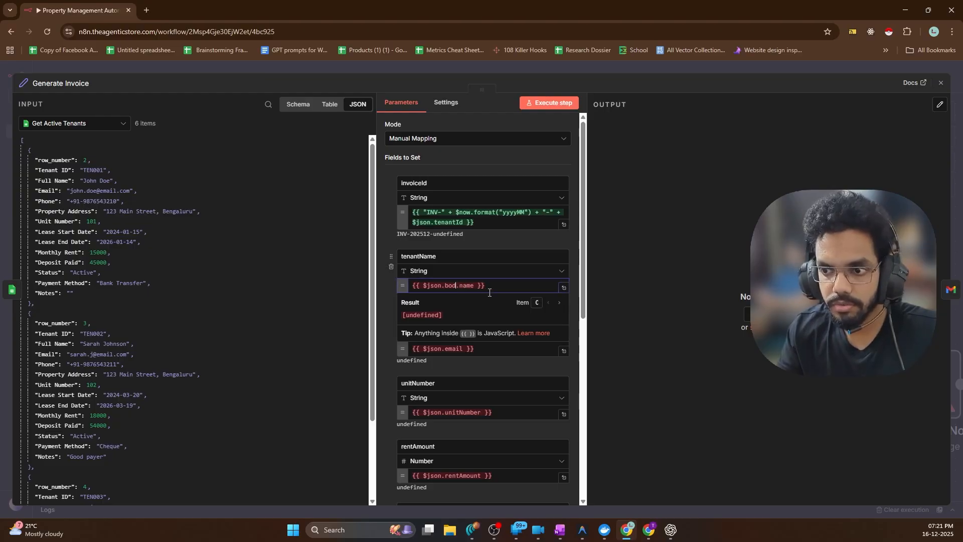
key("BackSpace")
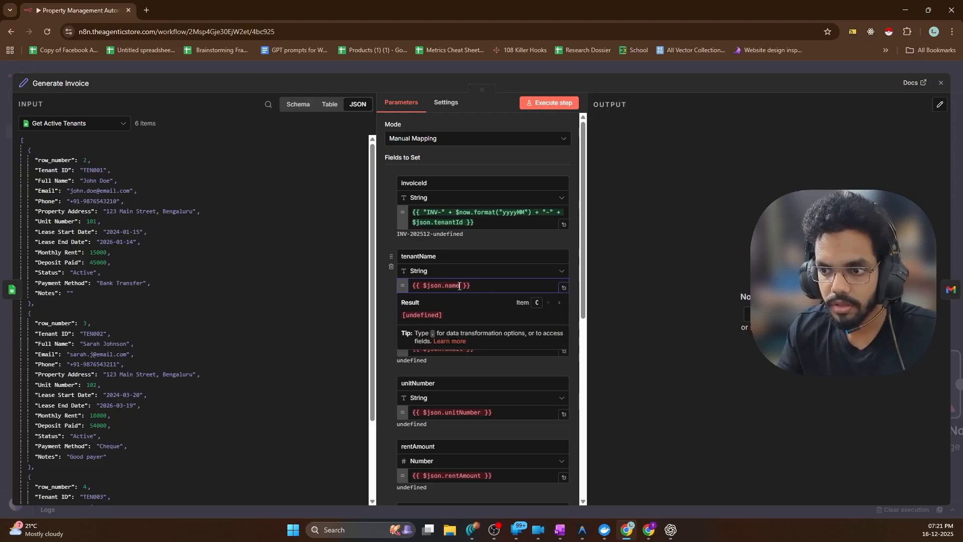
left_click_drag(420, 286, 427, 284)
key("BackSpace")
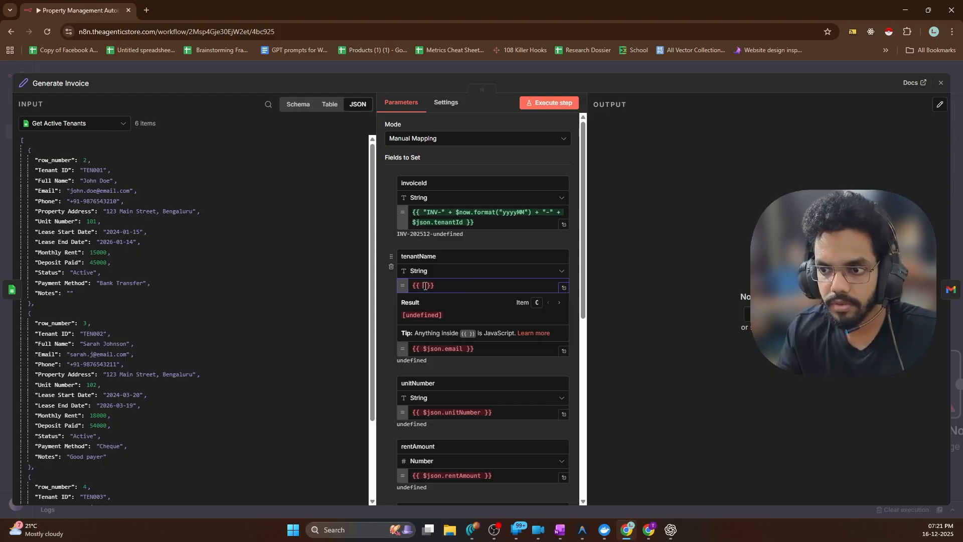
left_click_drag(52, 178, 424, 287)
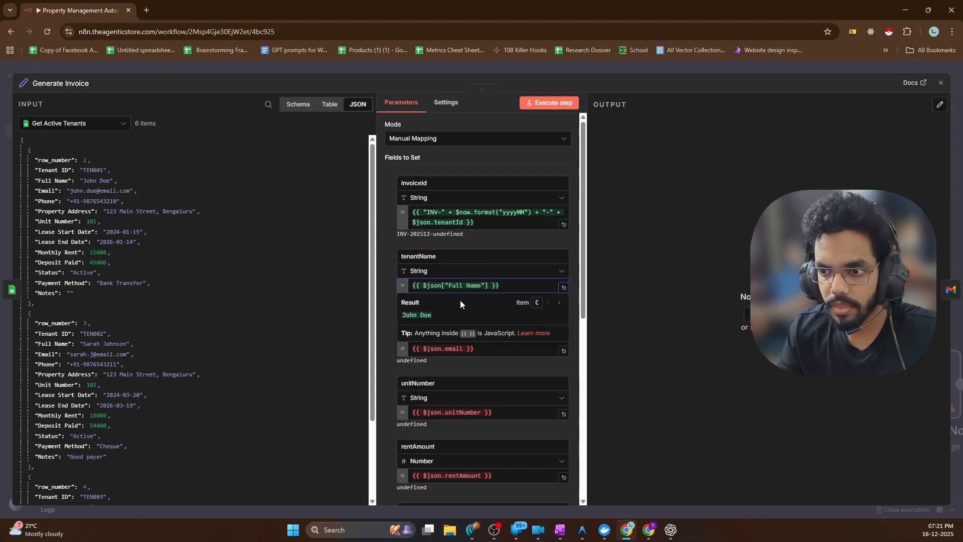
left_click(476, 239)
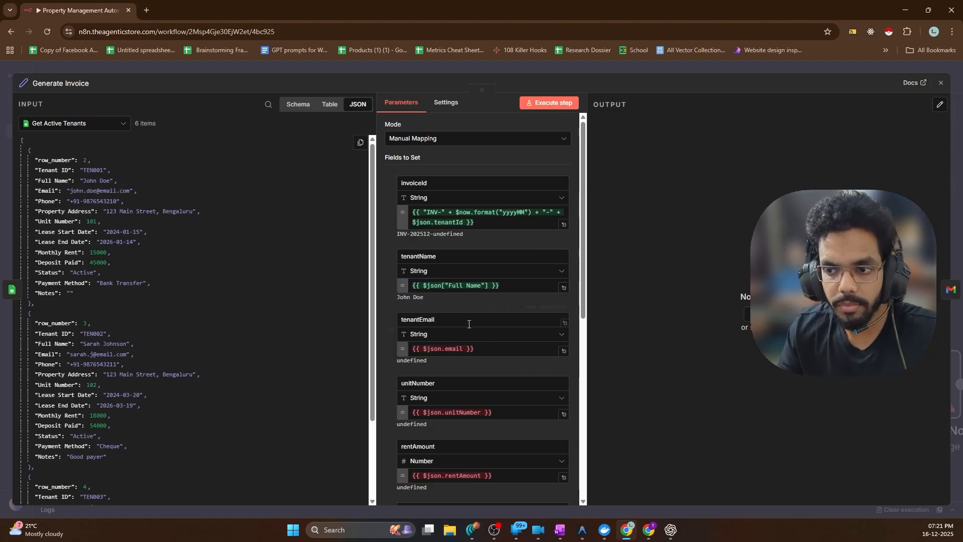
Map Email, Unit Number and Monthly Rent into tenantEmail, unitNumber and rentAmount
left_click_drag(464, 350, 457, 351)
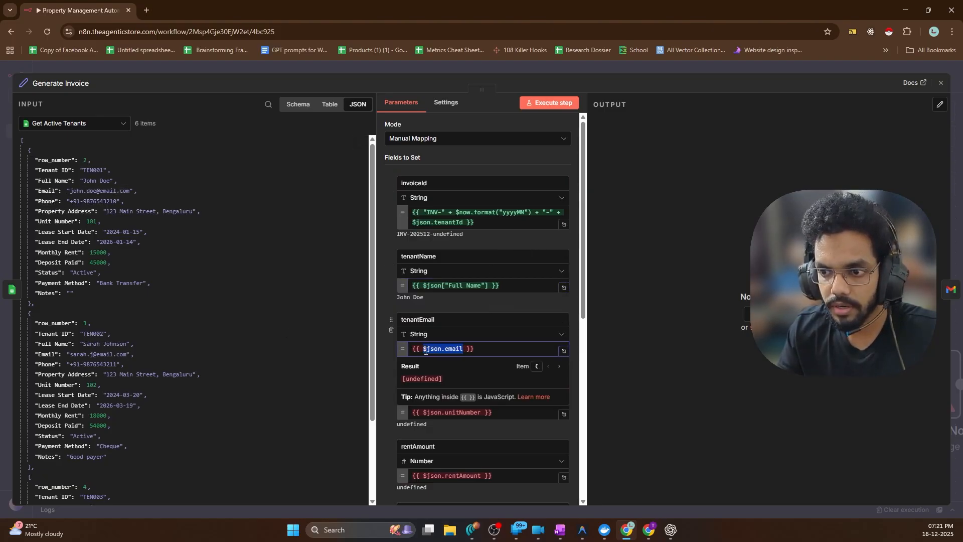
key("BackSpace")
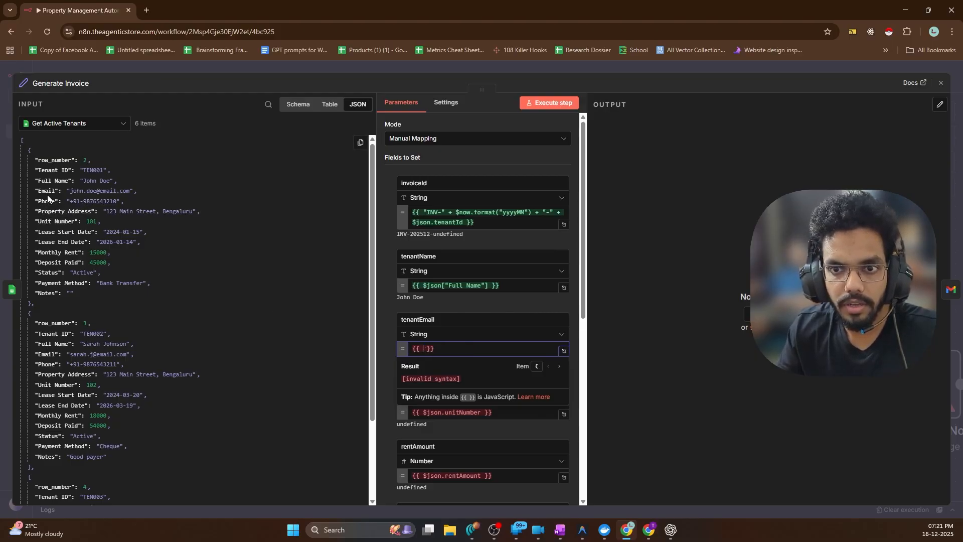
left_click_drag(44, 190, 422, 352)
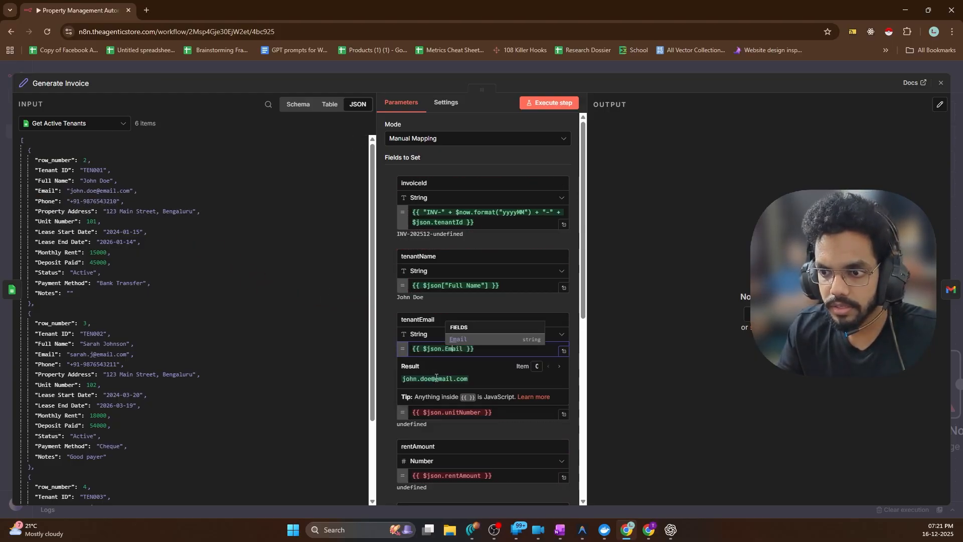
left_click(387, 301)
scroll(482, 251, "down", 4)
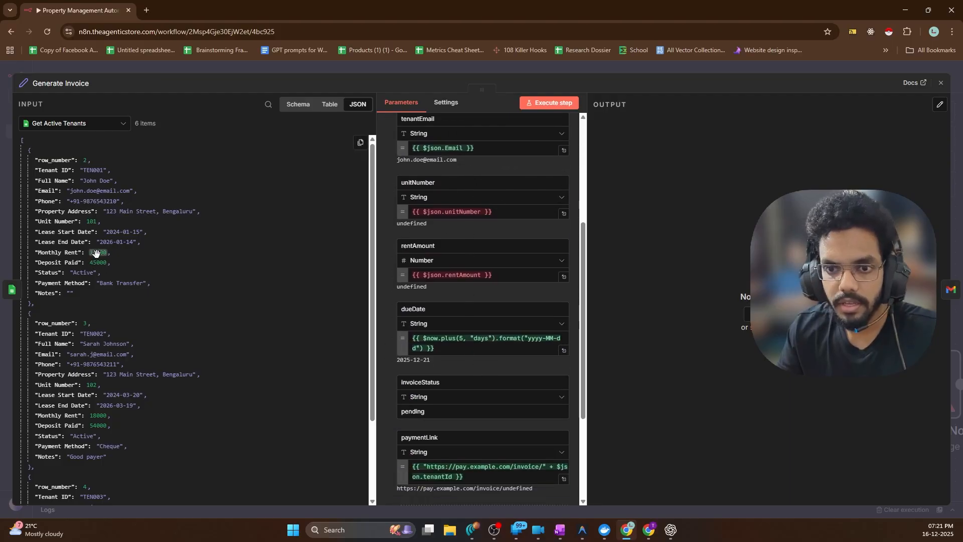
left_click(480, 211)
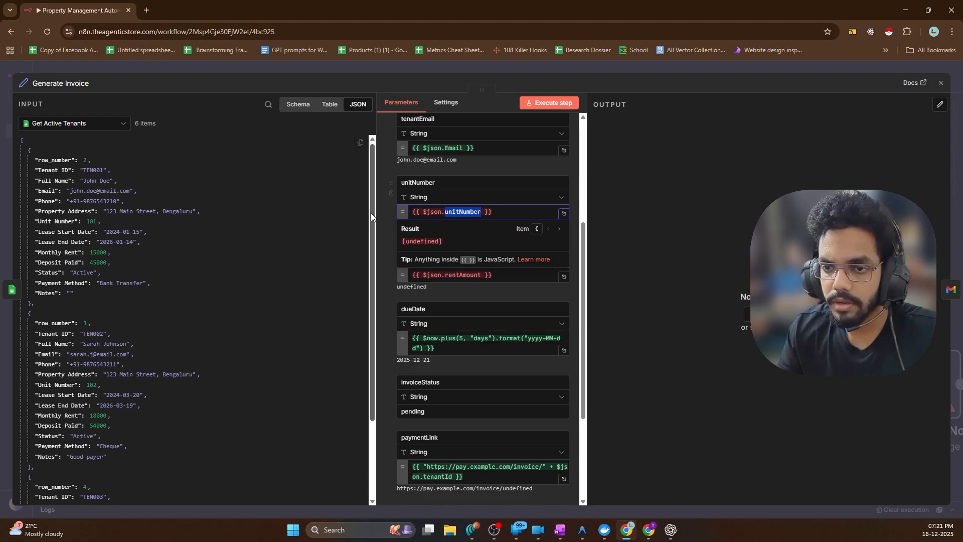
key("BackSpace")
key("BackSpace")
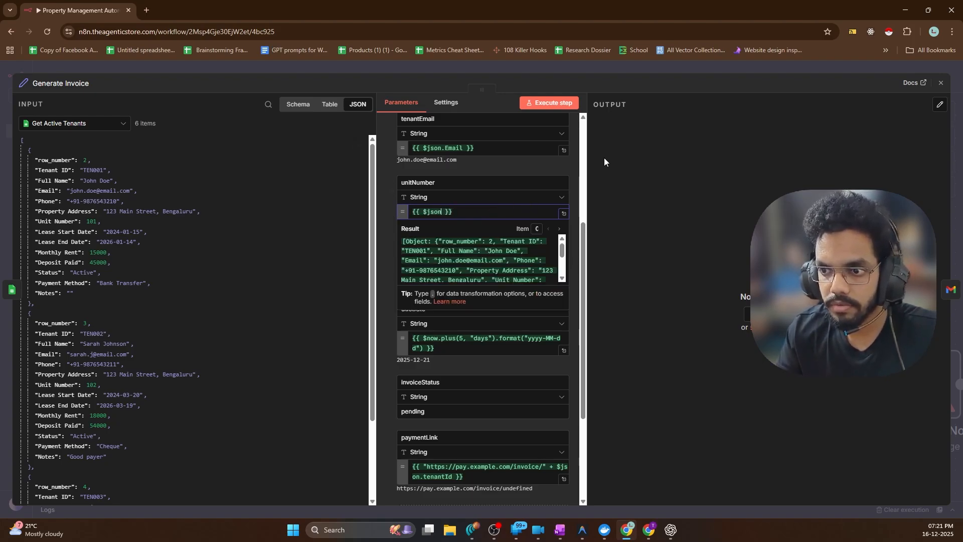
key("BackSpace")
key("BackSpace")
key("BackSpace")
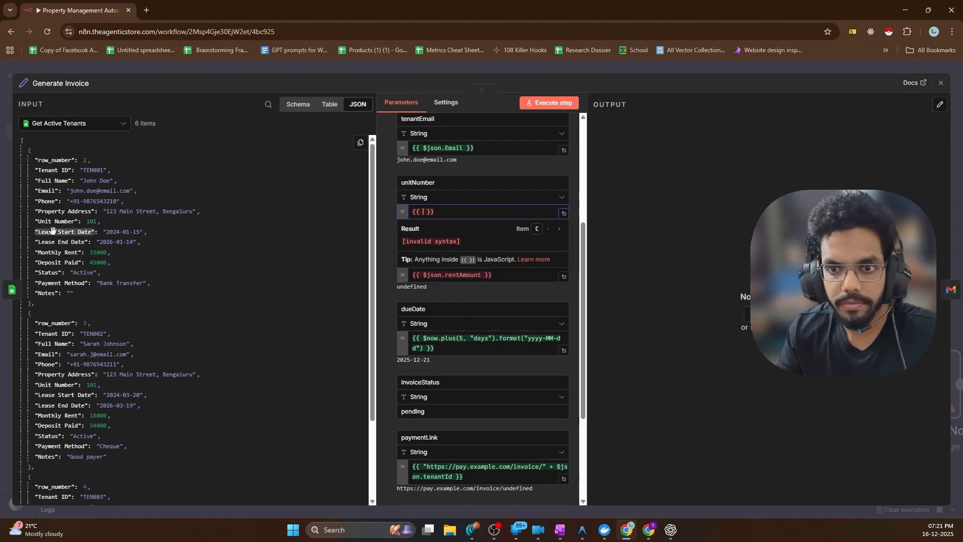
left_click_drag(50, 221, 422, 215)
scroll(461, 241, "down", 1)
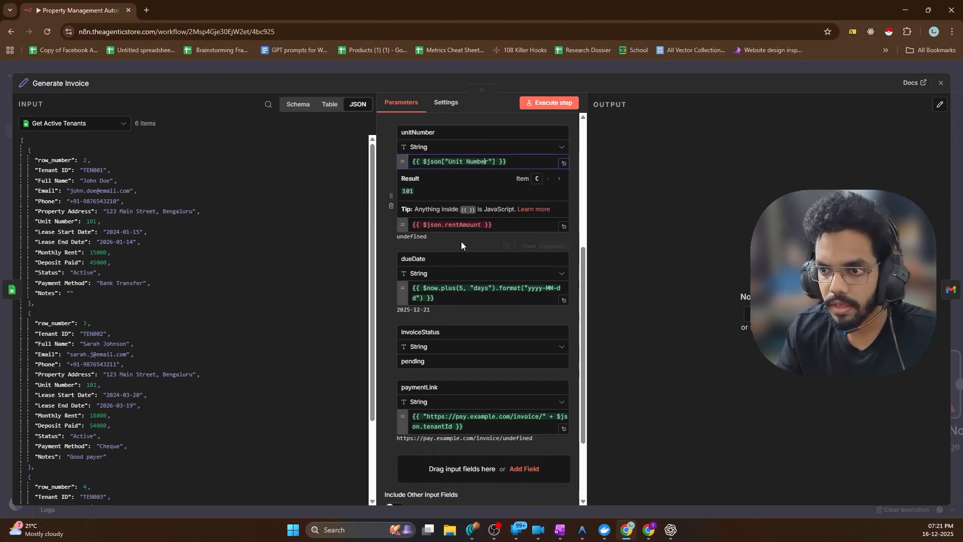
left_click_drag(481, 225, 428, 225)
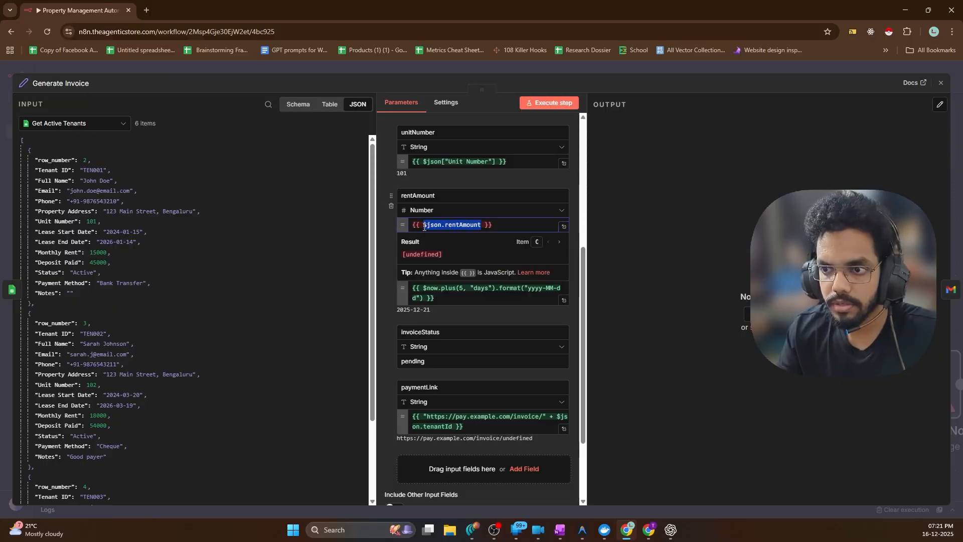
key("BackSpace")
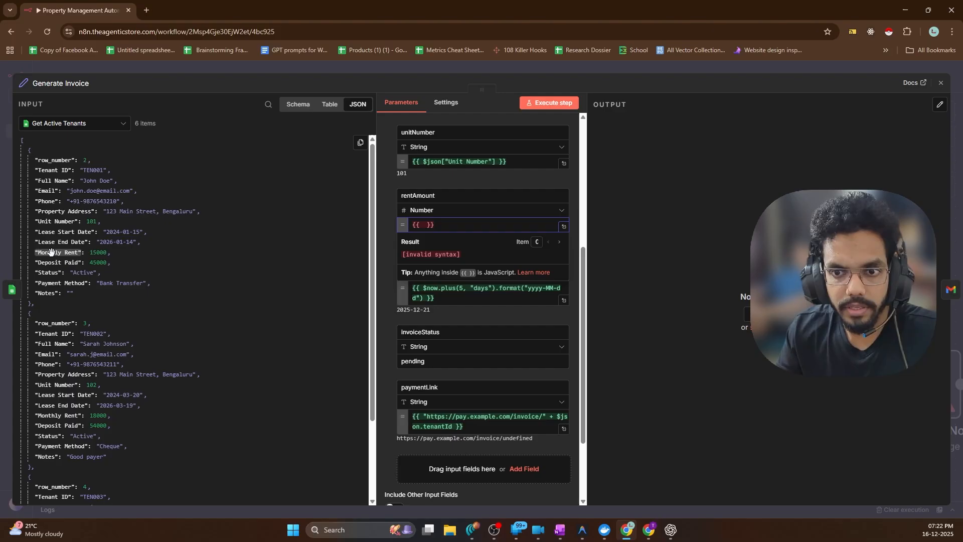
left_click_drag(51, 251, 424, 227)
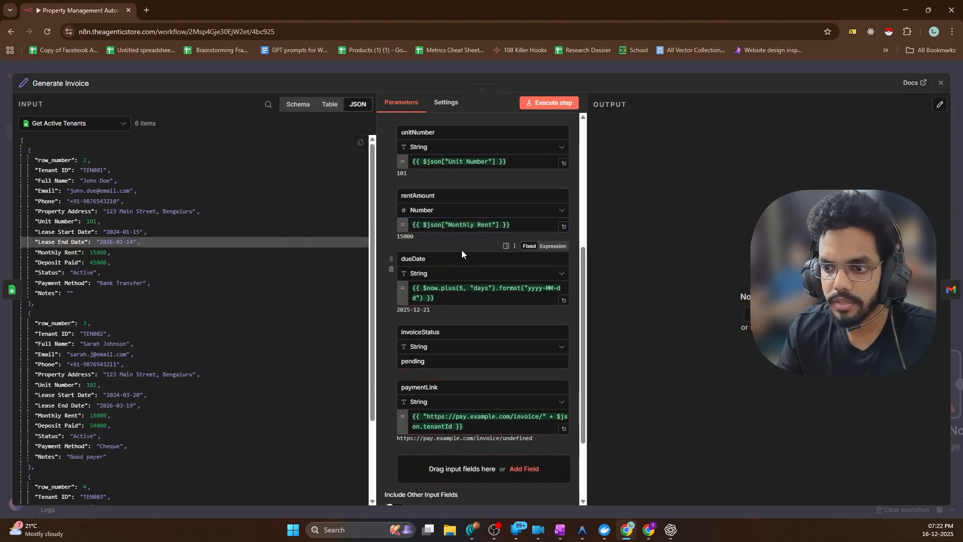
Run Generate Invoice to produce 6 pending invoices due 2025-12-21
scroll(461, 251, "down", 2)
scroll(460, 252, "up", 2)
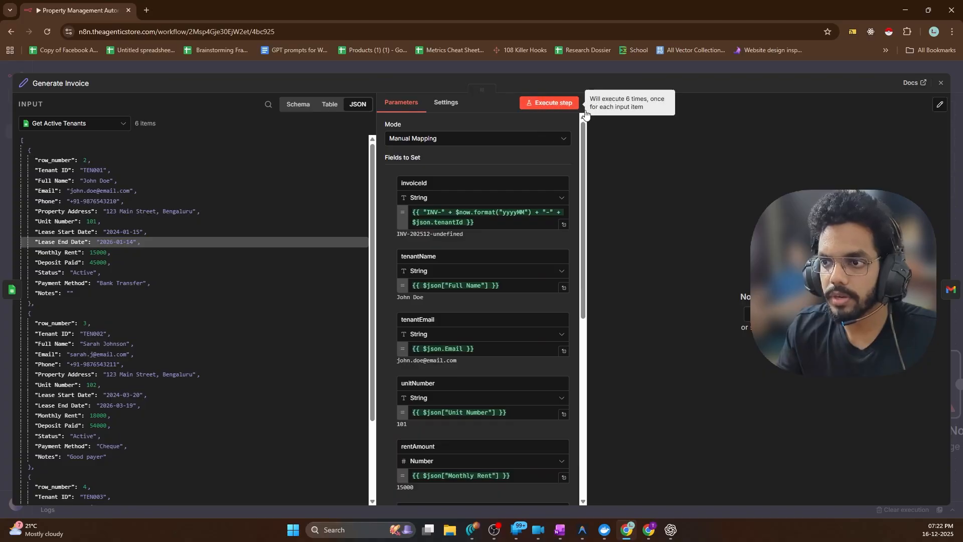
left_click(547, 103)
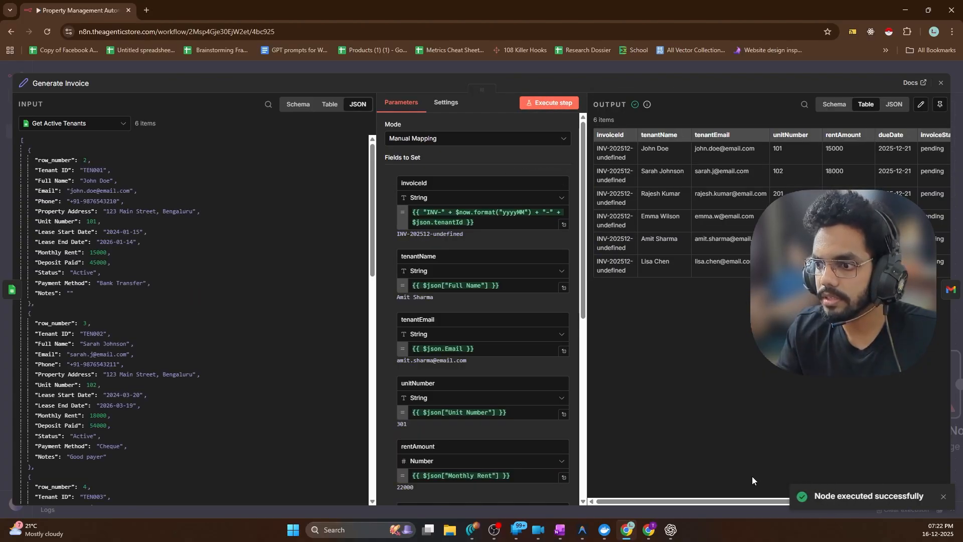
left_click_drag(738, 501, 805, 499)
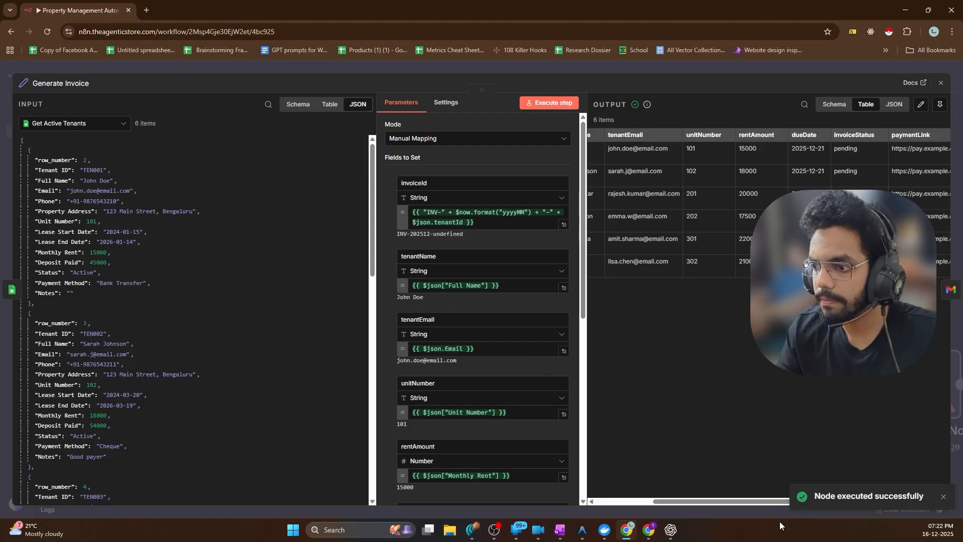
left_click_drag(755, 504, 694, 506)
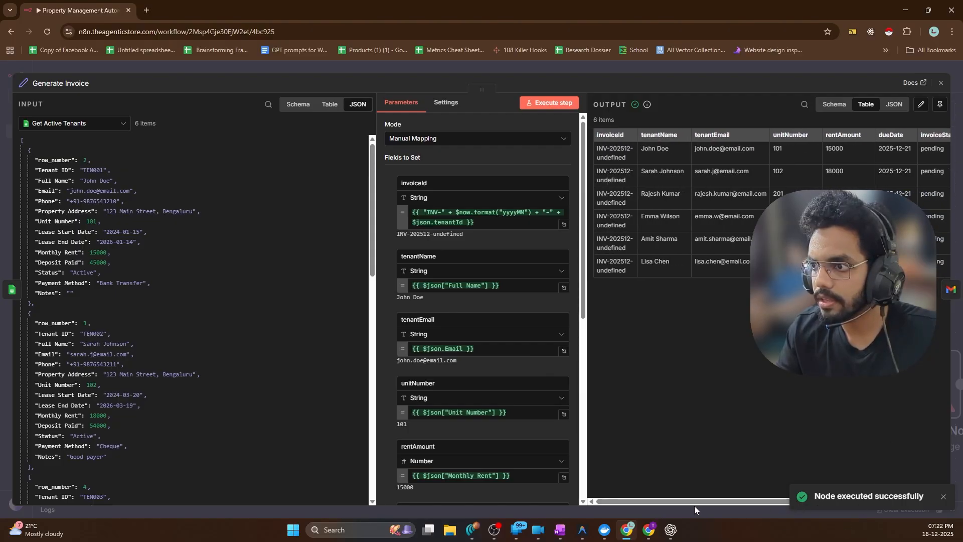
left_click(947, 301)
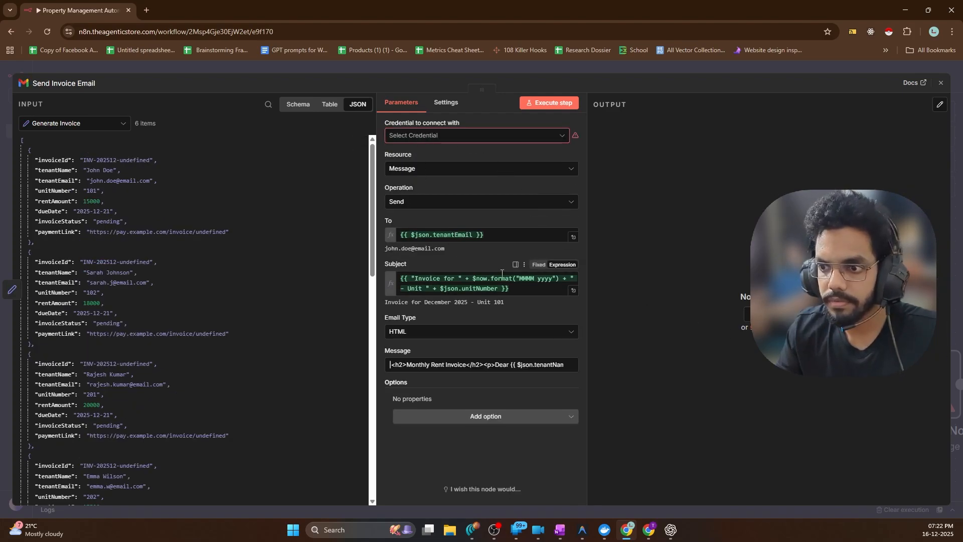
Create a new Gmail credential, keeping OAuth2 after checking the Service Account option
left_click(476, 135)
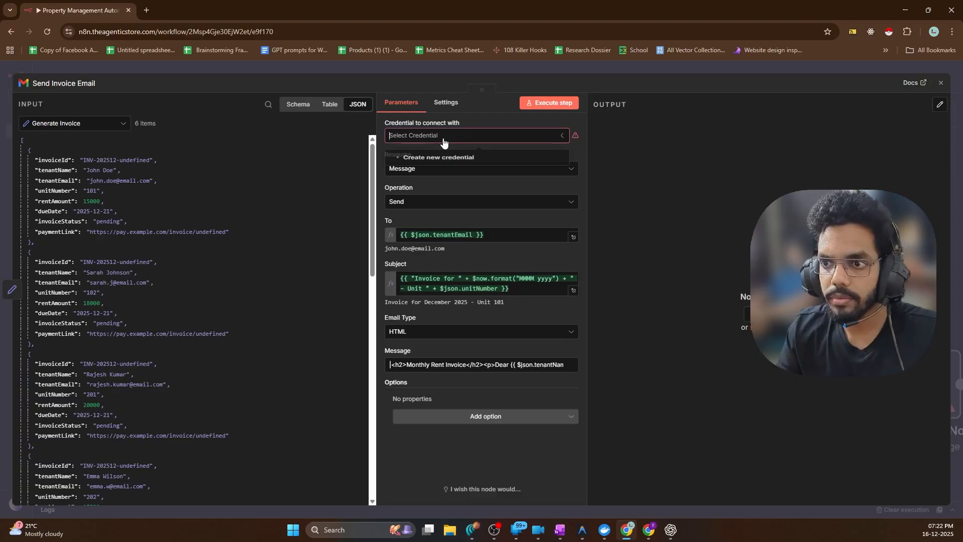
left_click(441, 155)
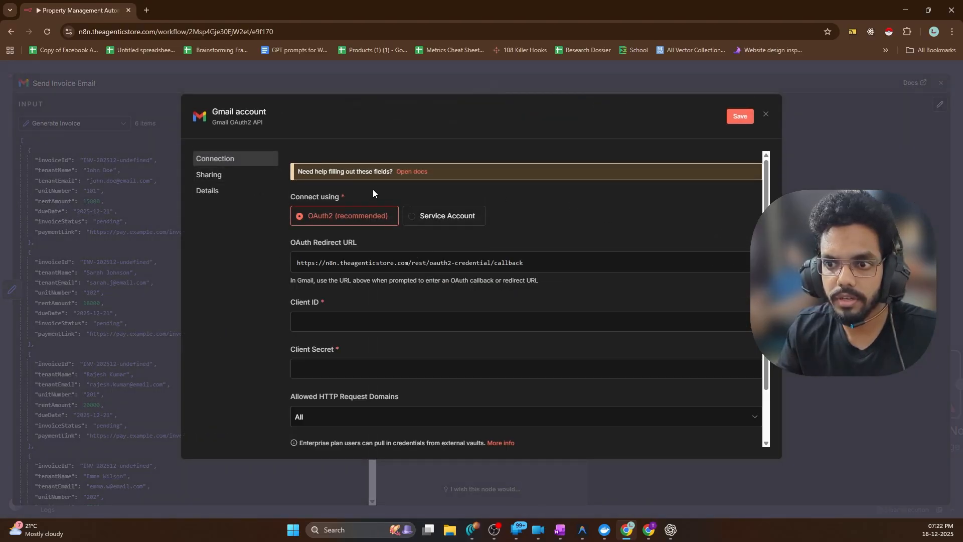
scroll(568, 222, "down", 1)
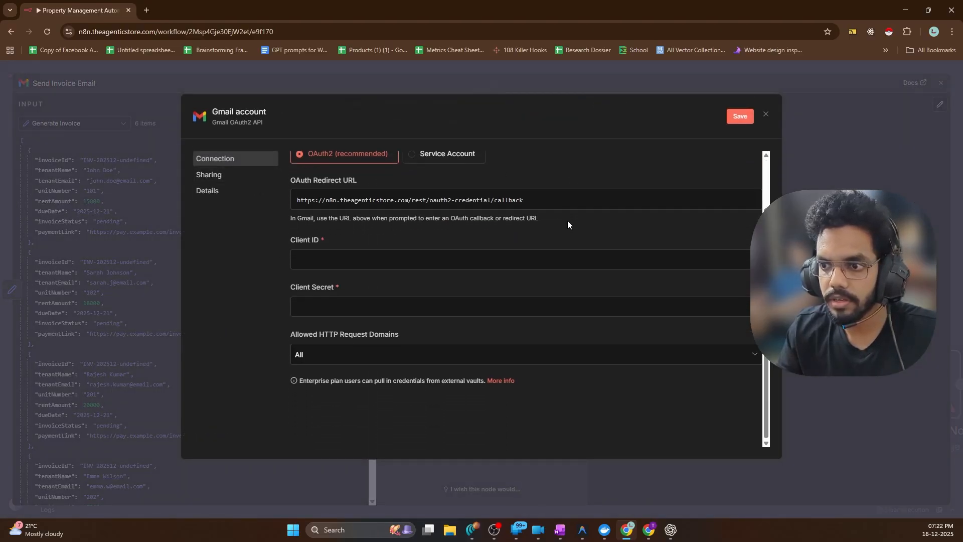
scroll(568, 222, "up", 1)
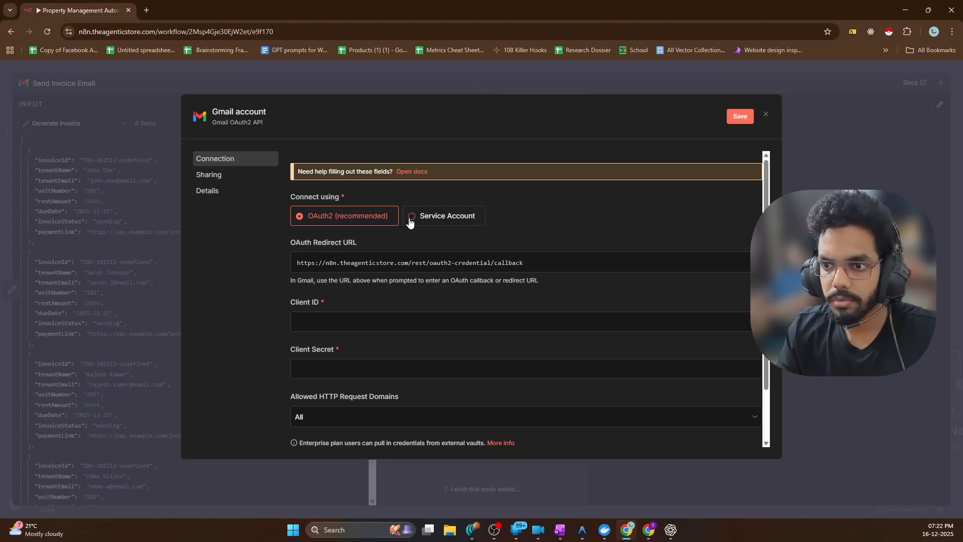
left_click(325, 320)
left_click(389, 296)
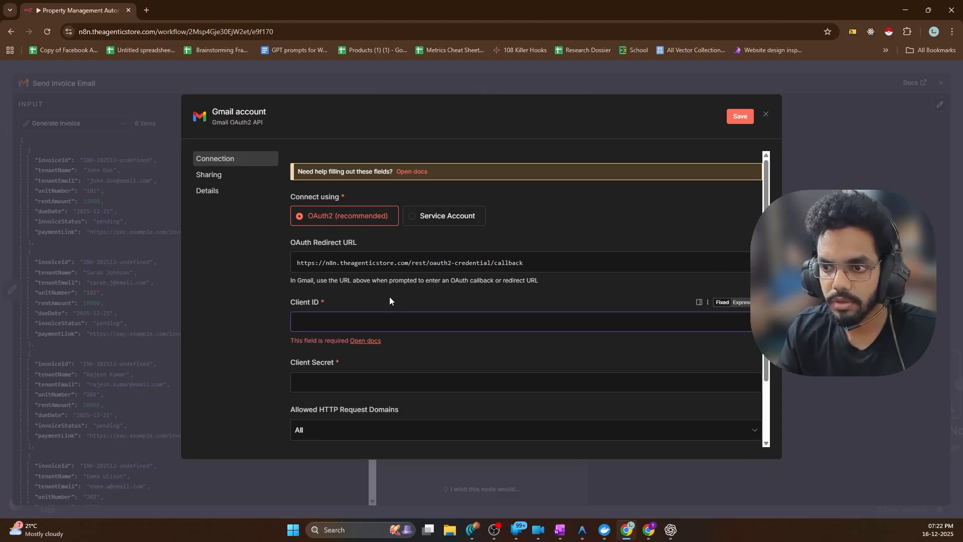
scroll(557, 237, "down", 1)
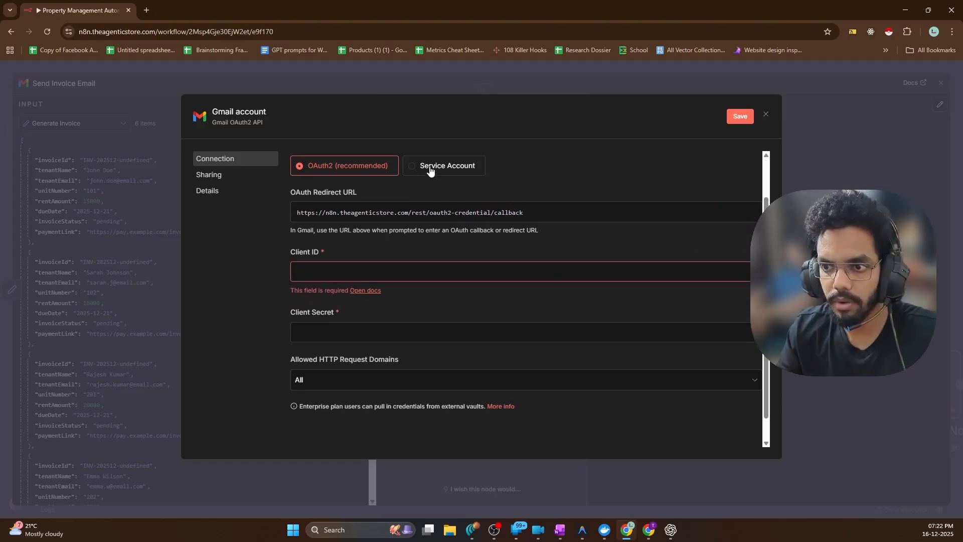
left_click(429, 171)
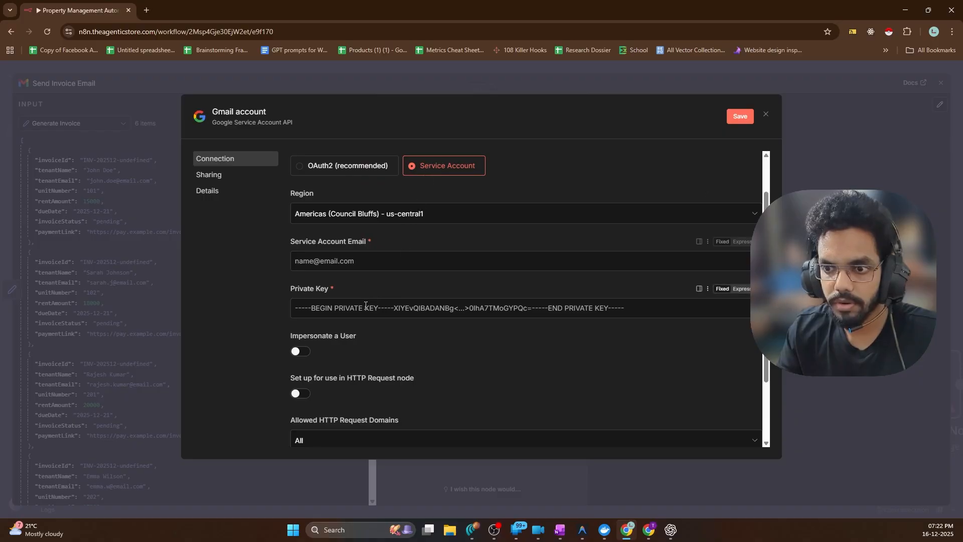
left_click(331, 165)
scroll(599, 259, "up", 1)
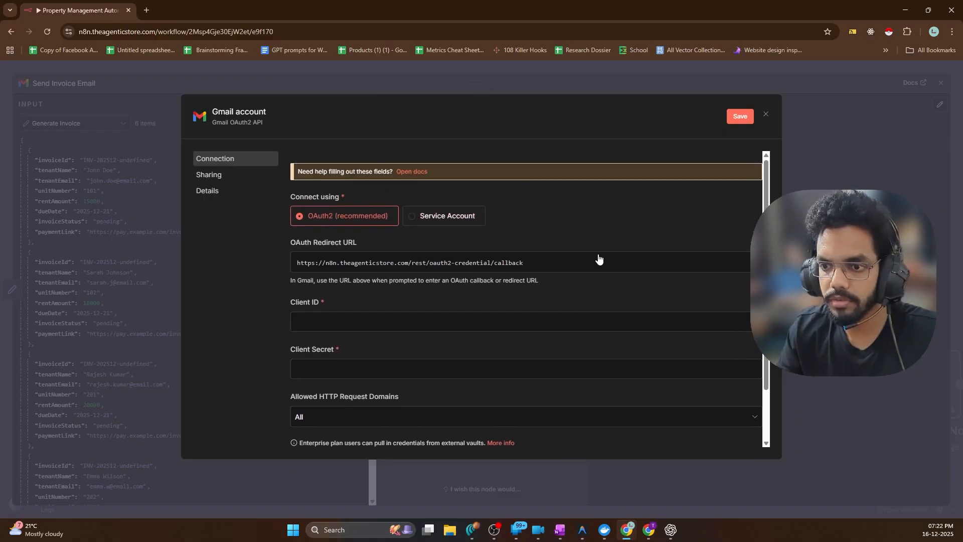
scroll(599, 258, "down", 1)
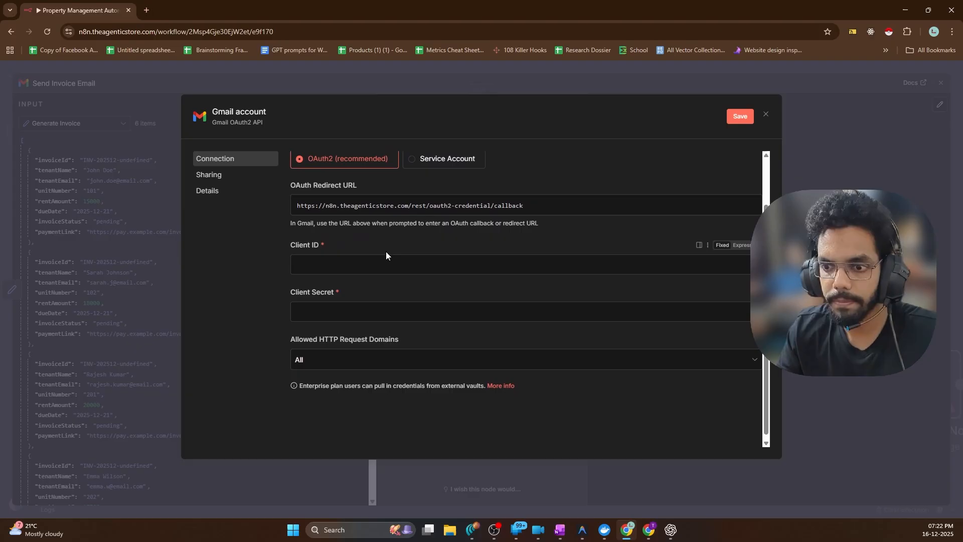
left_click(146, 11)
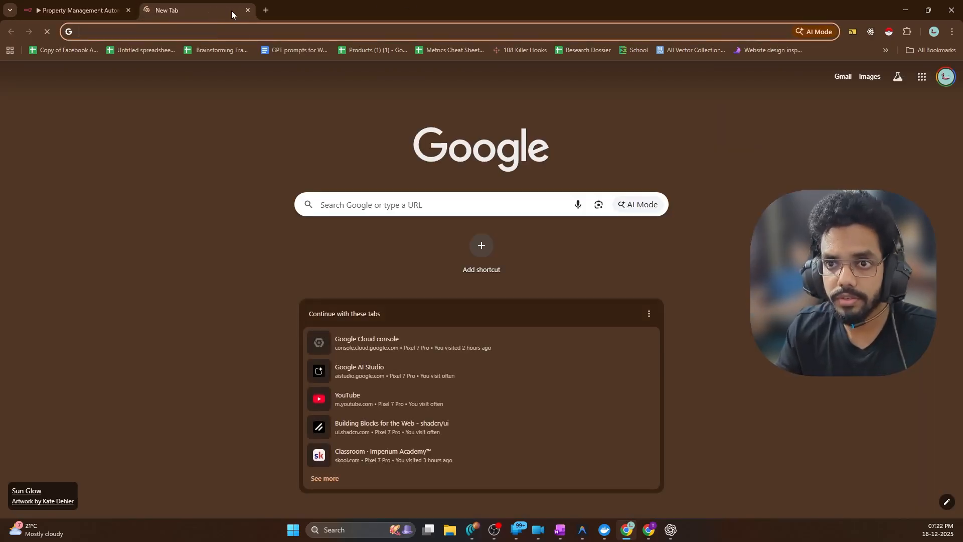
Search the web for 'gcp' and open the Google Cloud console
left_click(247, 10)
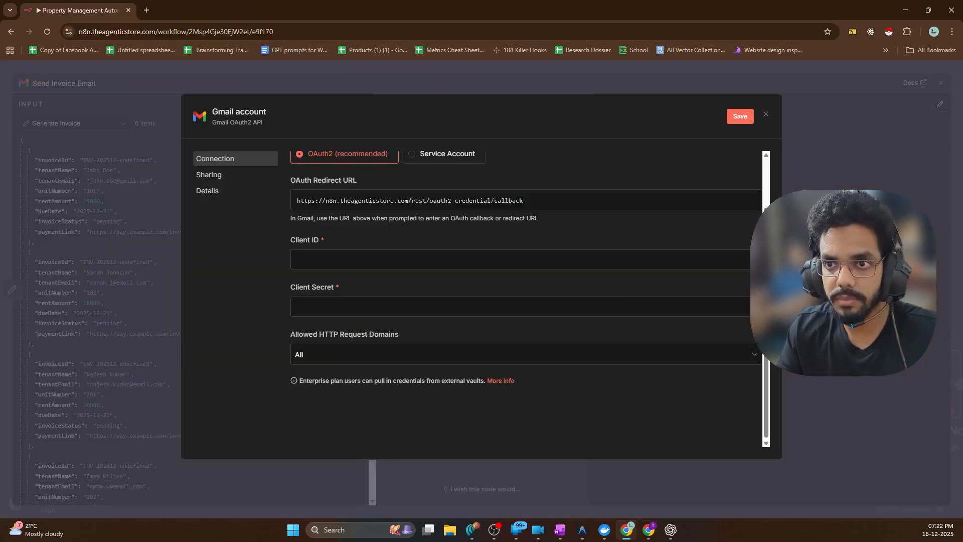
left_click(647, 530)
left_click(144, 12)
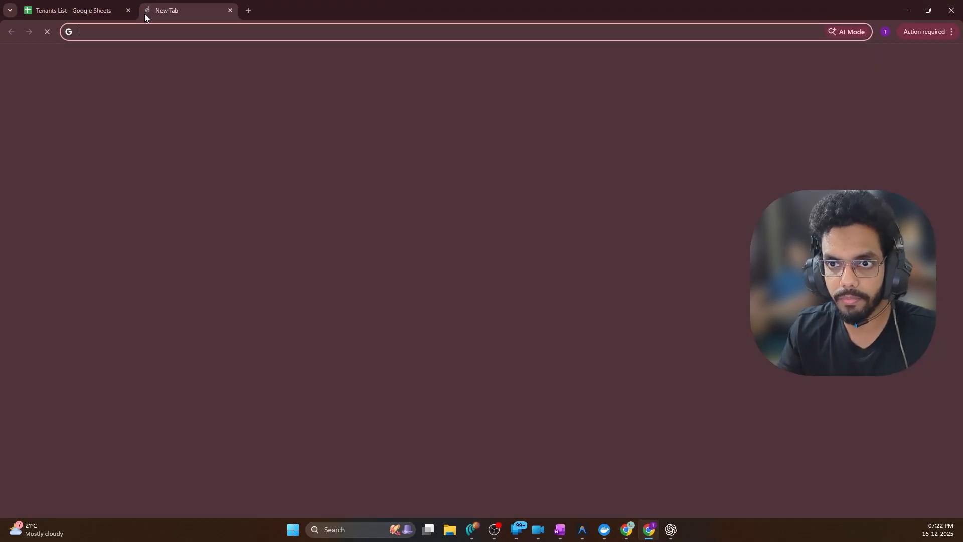
type("gcp")
key("Return")
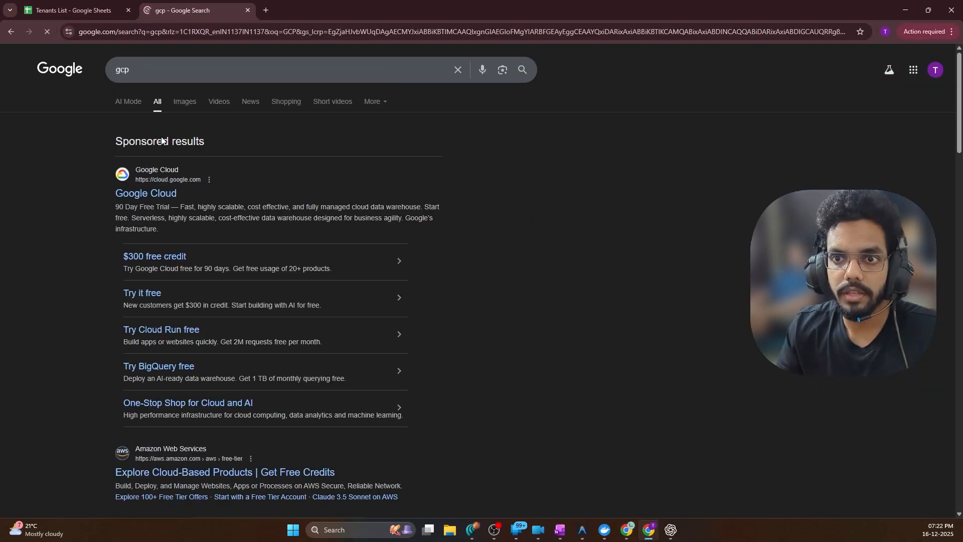
left_click(149, 195)
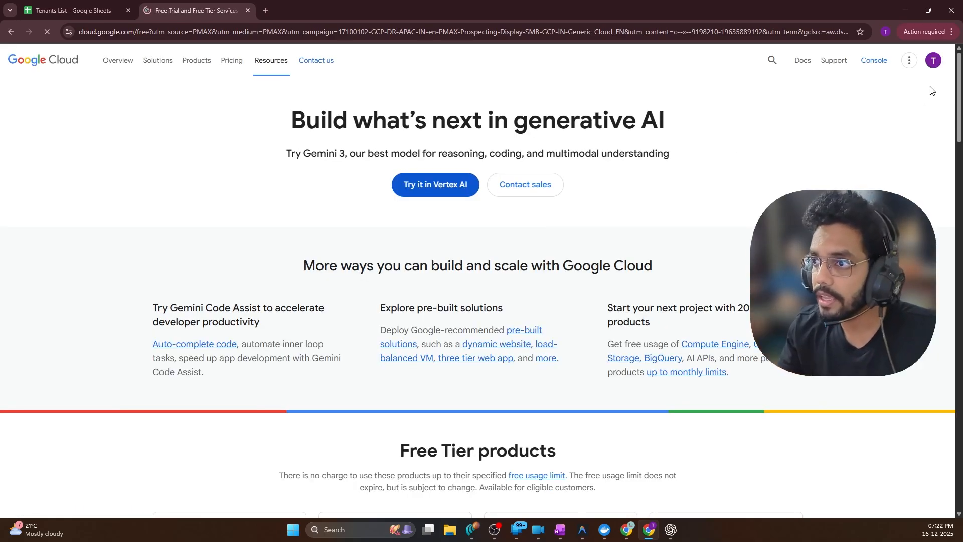
left_click(875, 64)
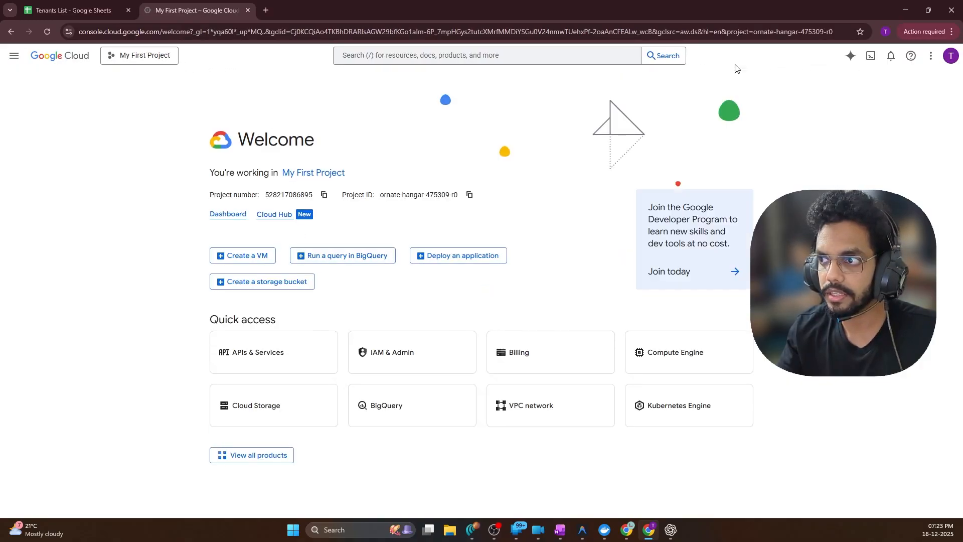
Find APIs & Services in the console and open its OAuth consent screen
left_click(532, 53)
type("API gateway")
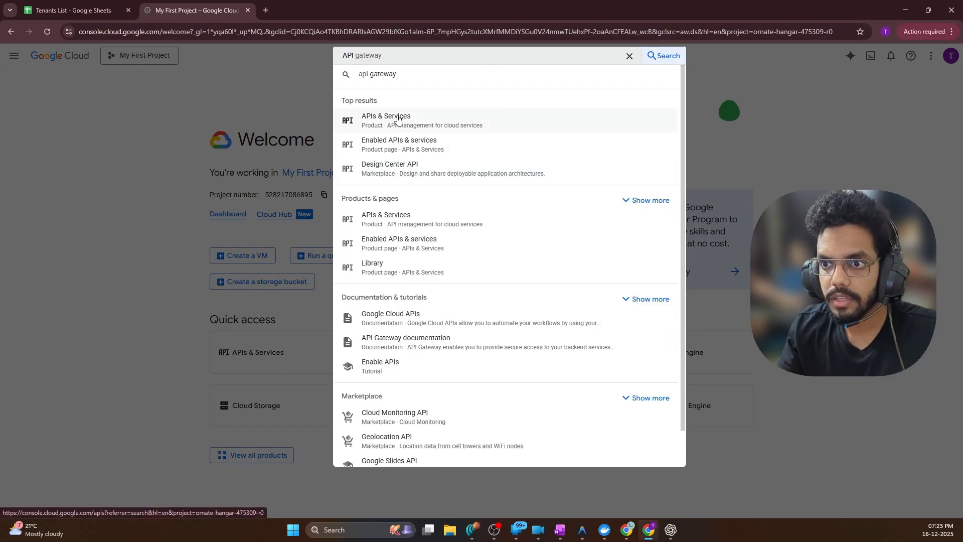
left_click(396, 116)
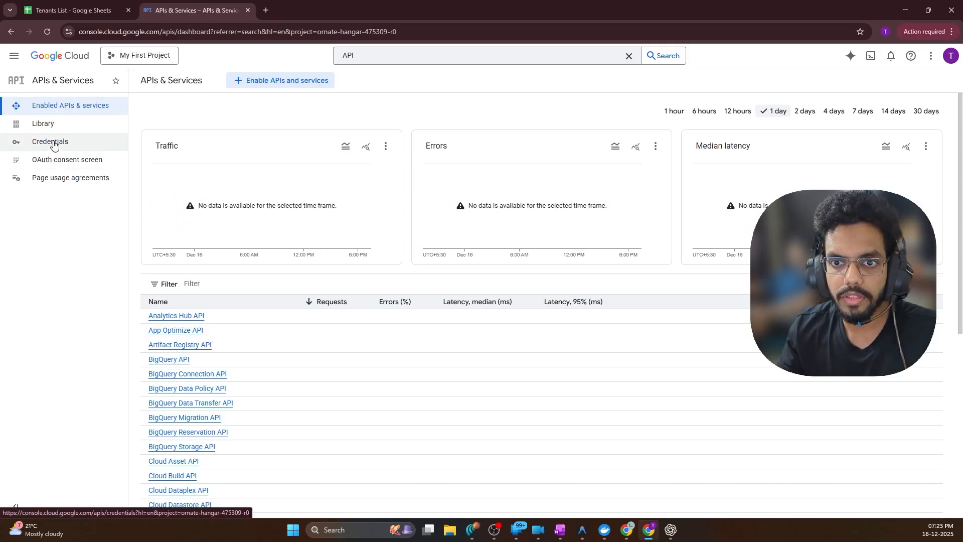
left_click(67, 158)
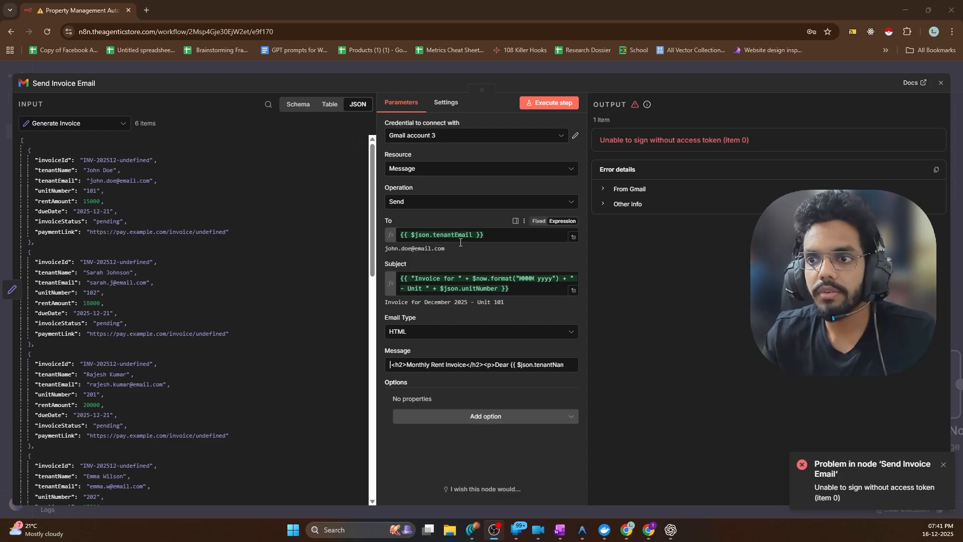
Rerun Send Invoice Email so all six messages go out labelled SENT
left_click(548, 102)
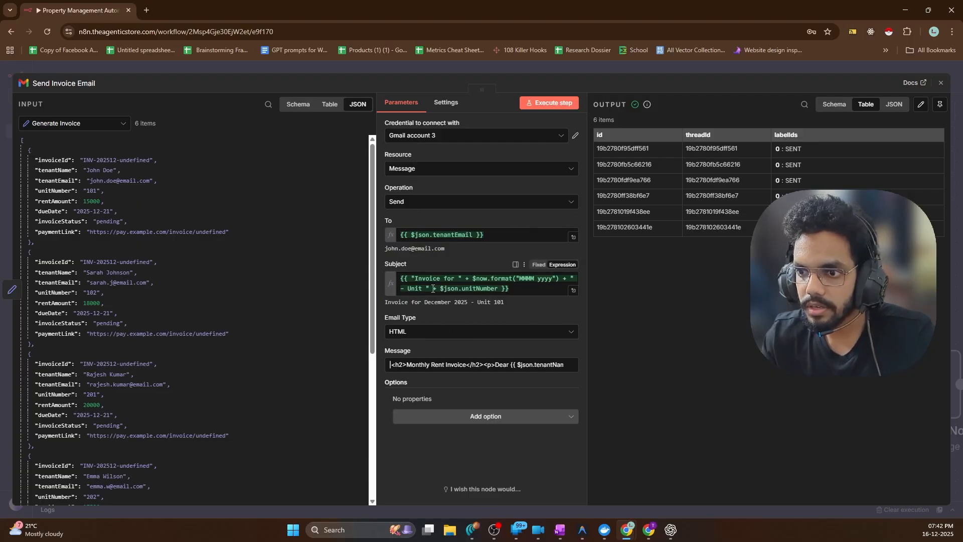
Insert the unitNumber field into the invoice email message and resend the six invoices
left_click_drag(517, 366, 558, 365)
left_click(483, 365)
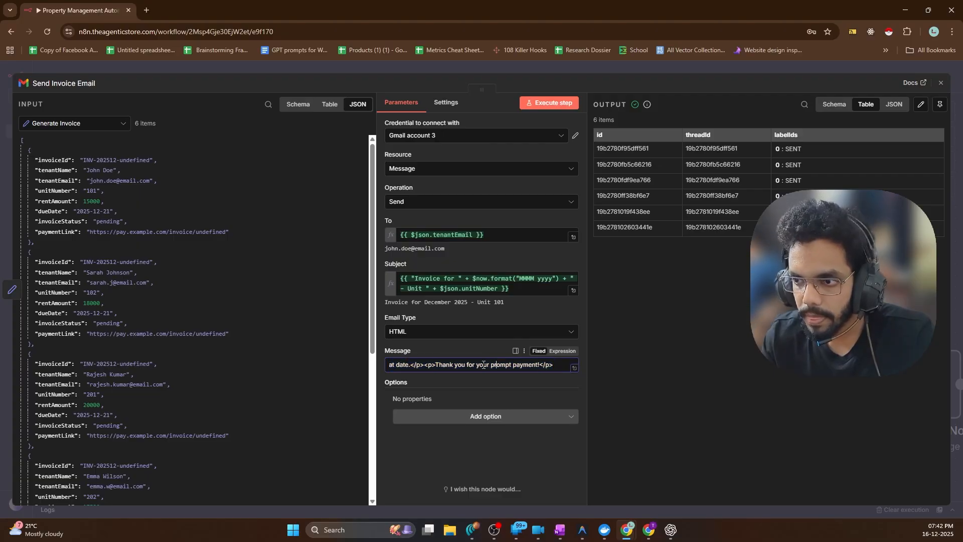
left_click_drag(480, 366, 399, 365)
left_click(503, 366)
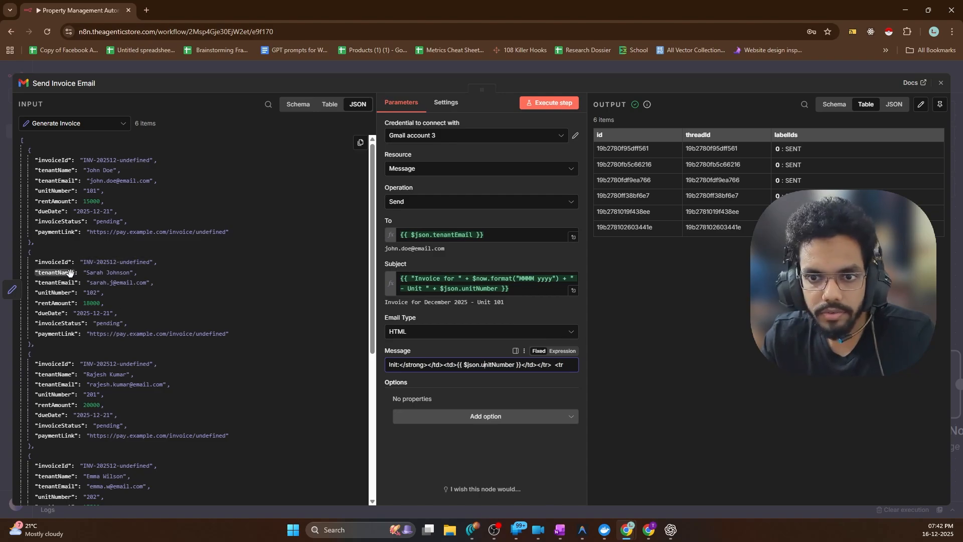
left_click_drag(59, 191, 447, 365)
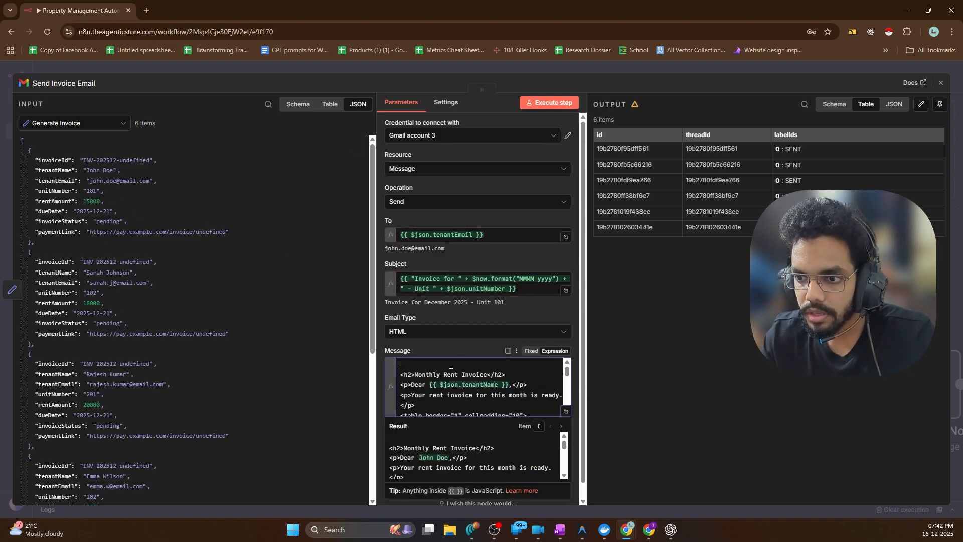
left_click(555, 303)
scroll(539, 385, "down", 3)
scroll(539, 385, "down", 5)
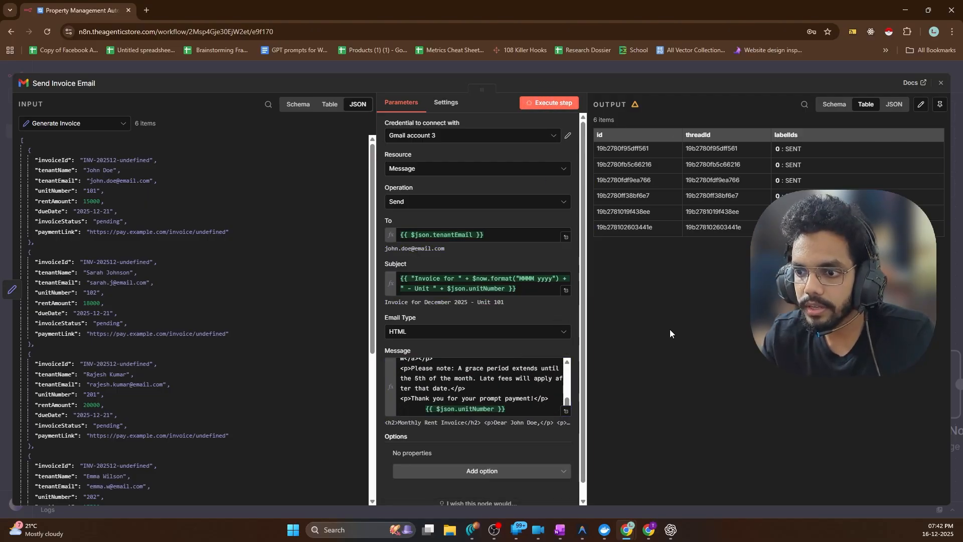
left_click(545, 103)
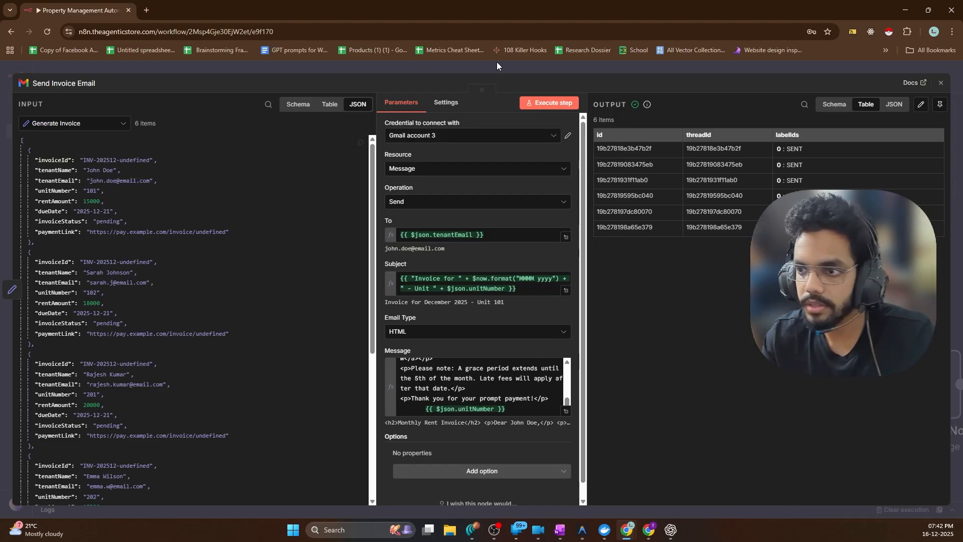
Switch to the Tenants List spreadsheet and review its Payment History and Tenants sheets
left_click(32, 70)
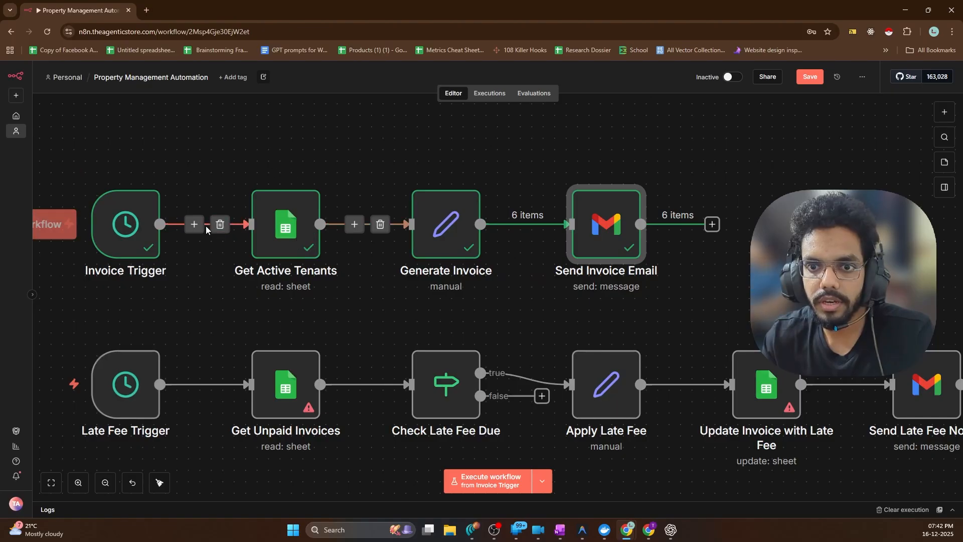
left_click(649, 530)
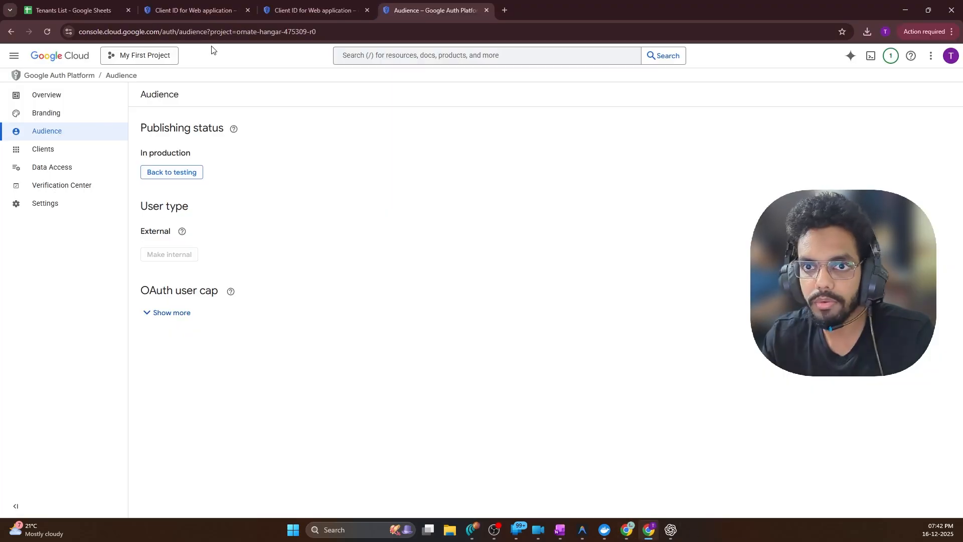
left_click(311, 10)
left_click(122, 4)
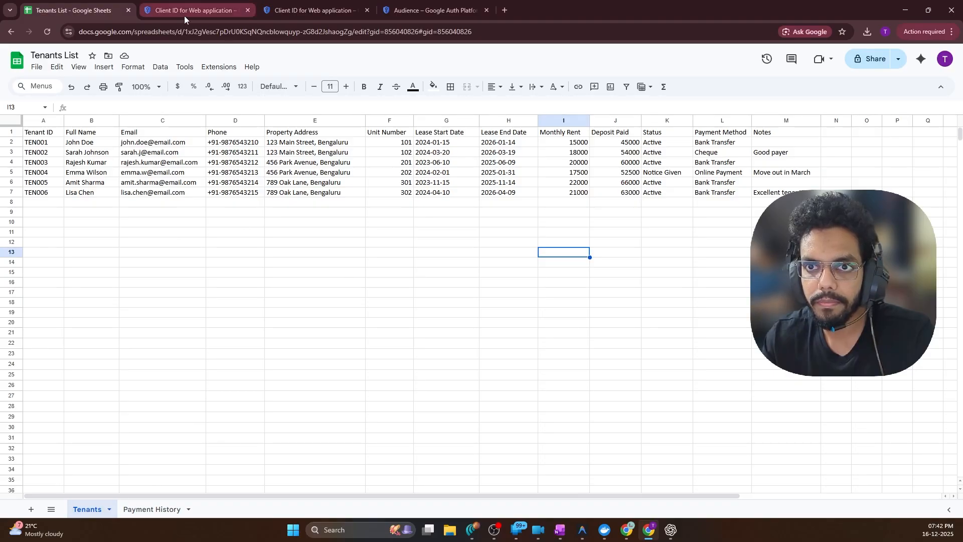
left_click(142, 511)
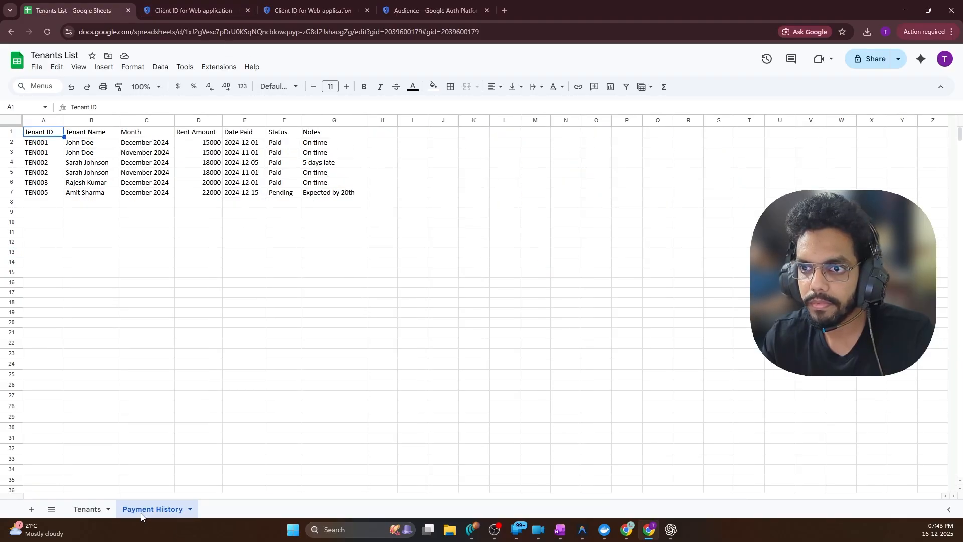
left_click(82, 509)
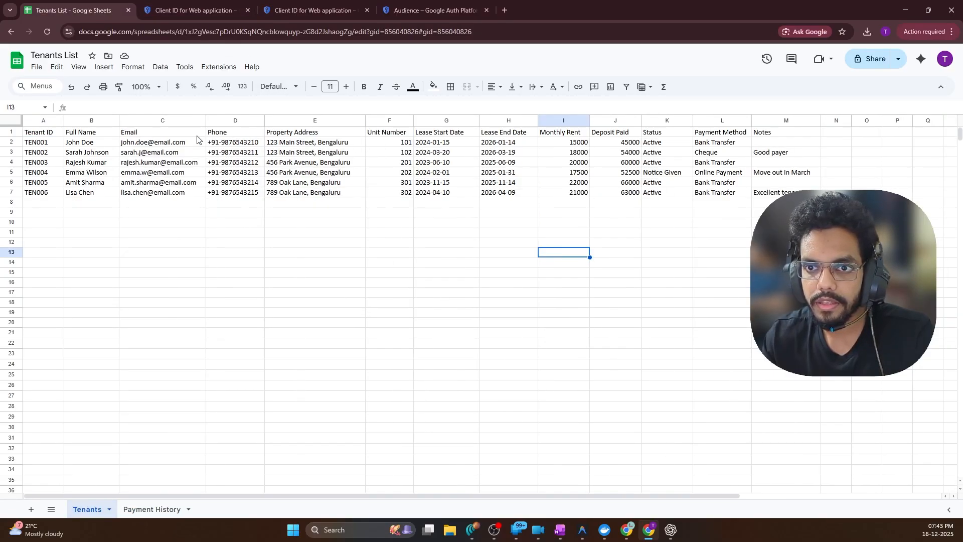
Set C2 to the test email address and C3 to a variant ending in 719
double_click(158, 142)
key("ctrl+a")
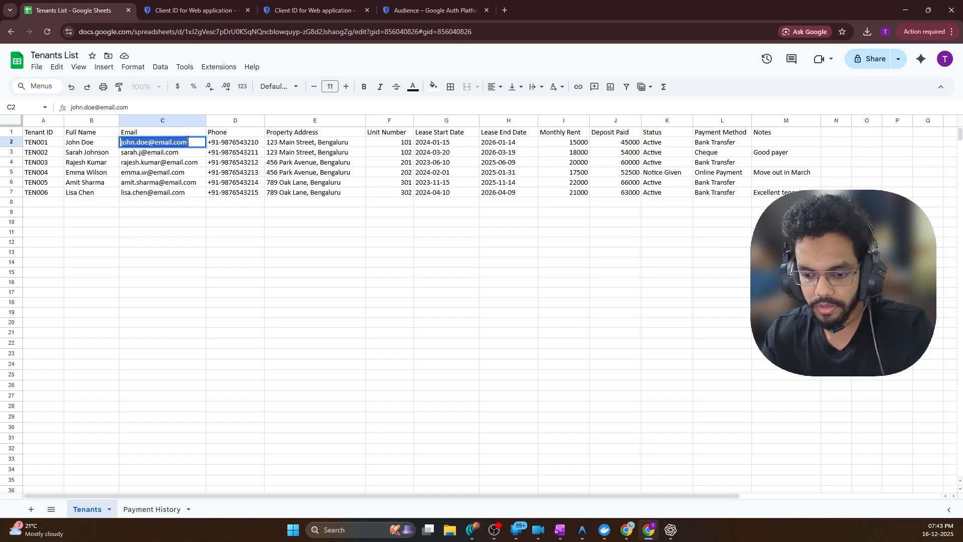
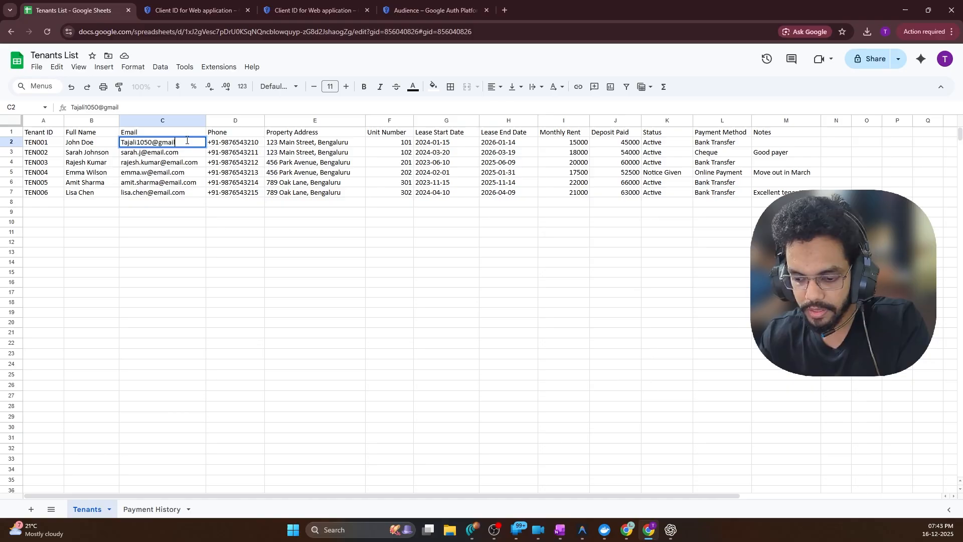
key("Tab")
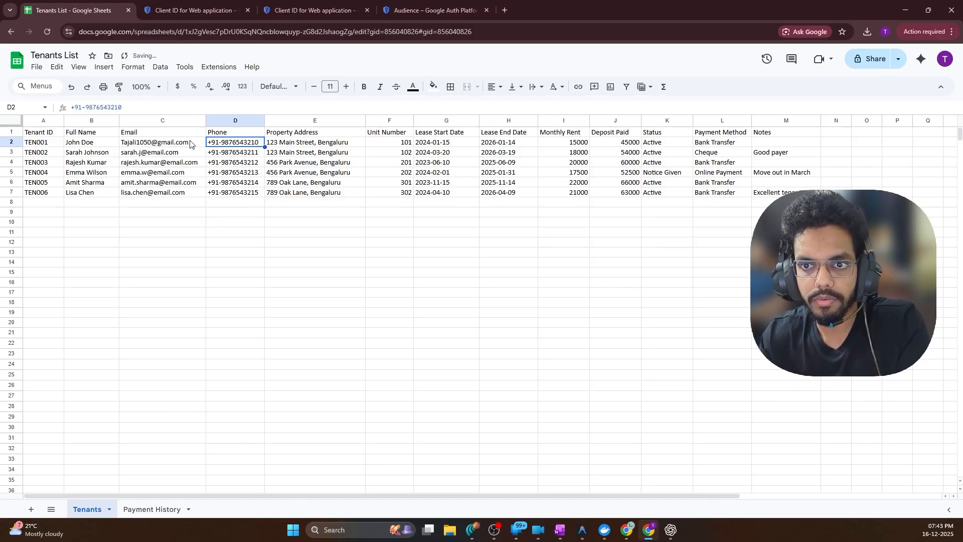
left_click(178, 147)
left_click(174, 152)
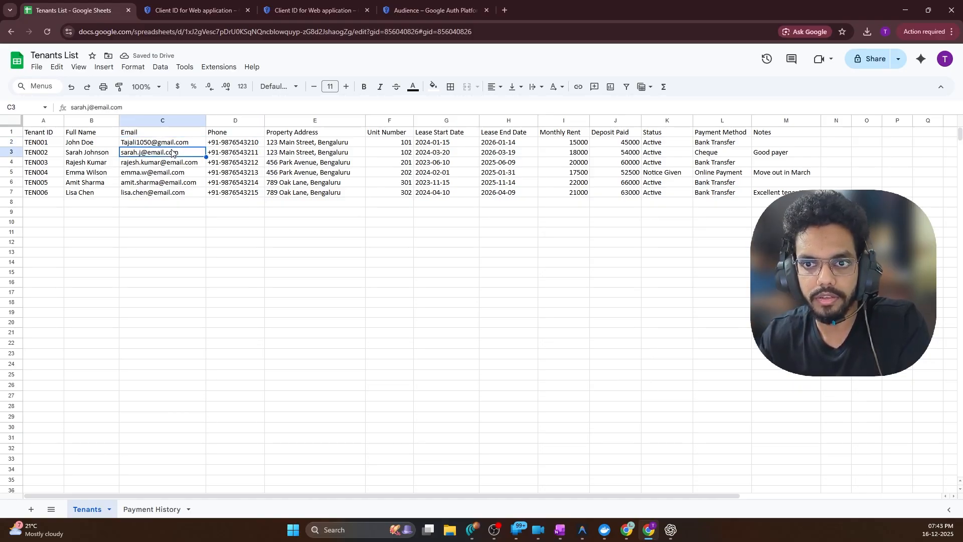
double_click(171, 142)
key("ctrl+a")
key("ctrl+c")
left_click(169, 158)
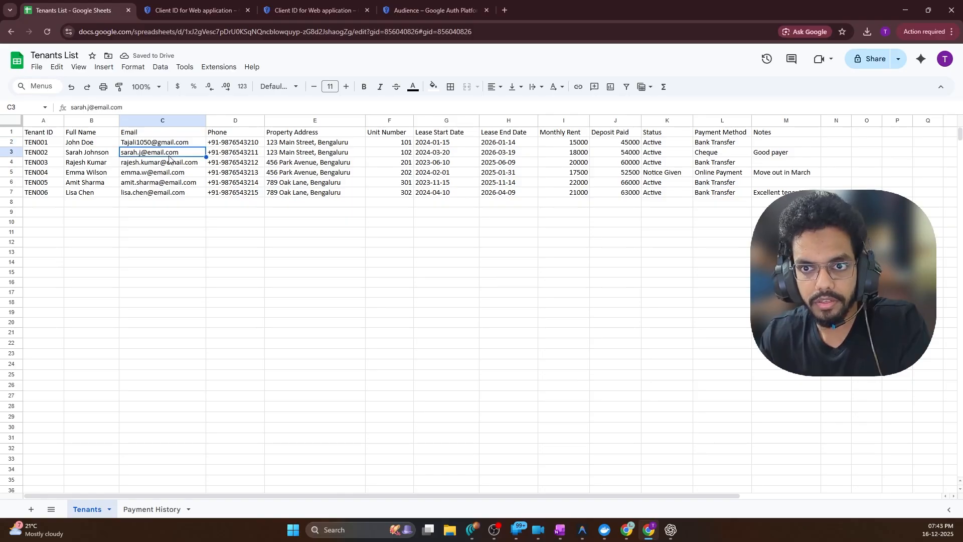
double_click(167, 152)
key("ctrl+v")
key("ctrl+a")
key("ctrl+v")
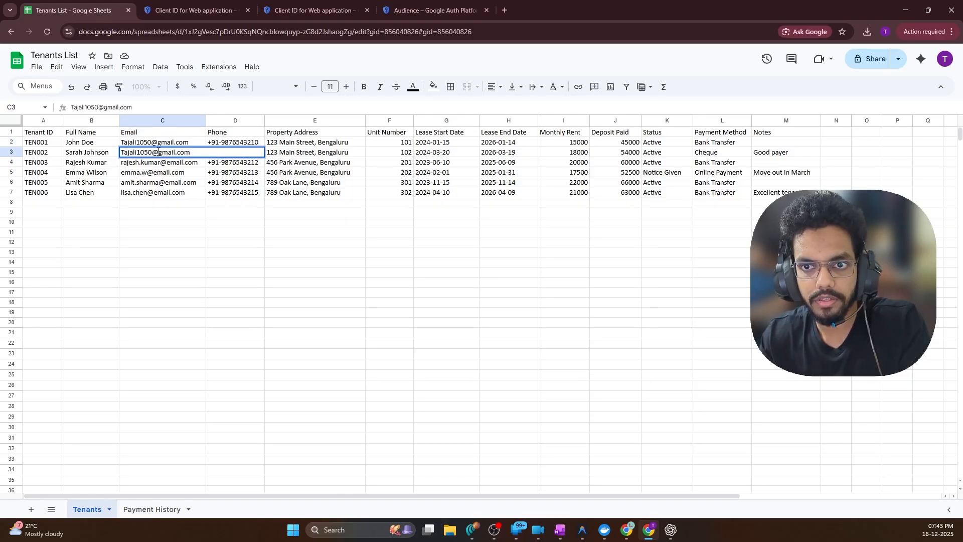
key("BackSpace")
key("BackSpace")
key("BackSpace")
key("BackSpace")
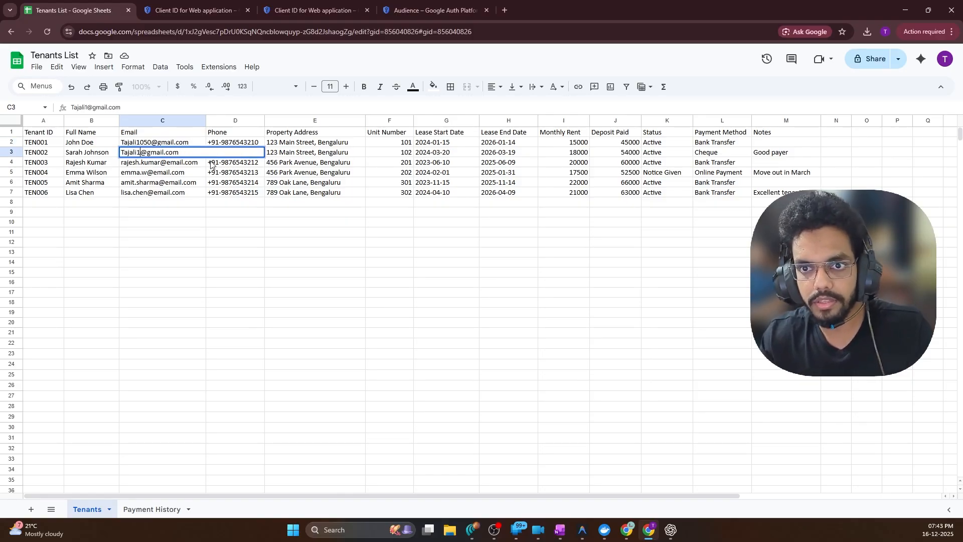
type("719")
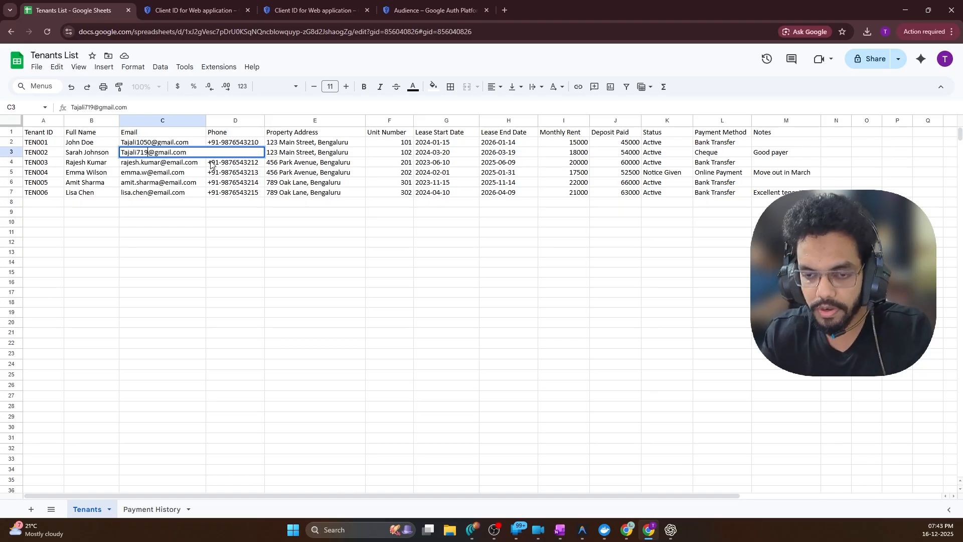
left_click(236, 223)
Replace the email in C4 with an edited copy of the test address
left_click(163, 166)
double_click(163, 165)
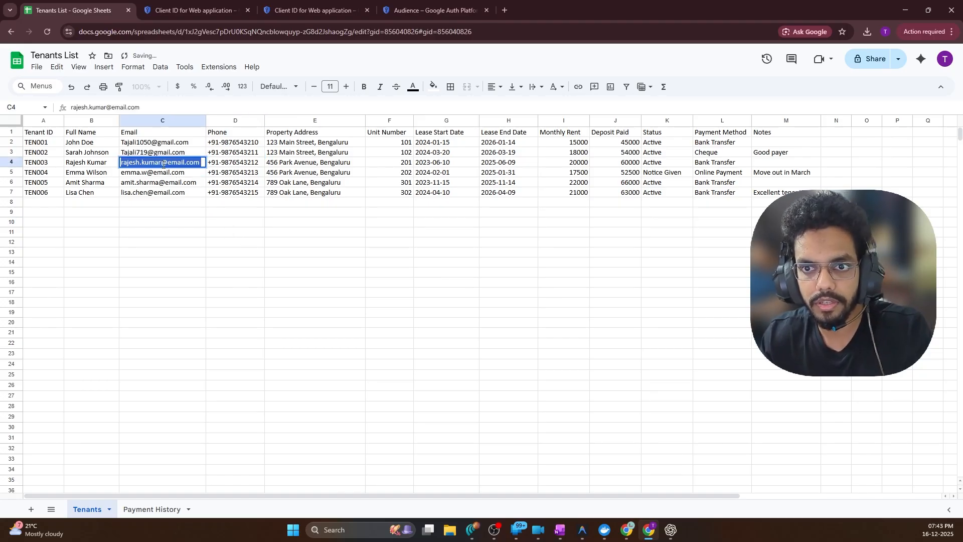
key("BackSpace")
key("ctrl+v")
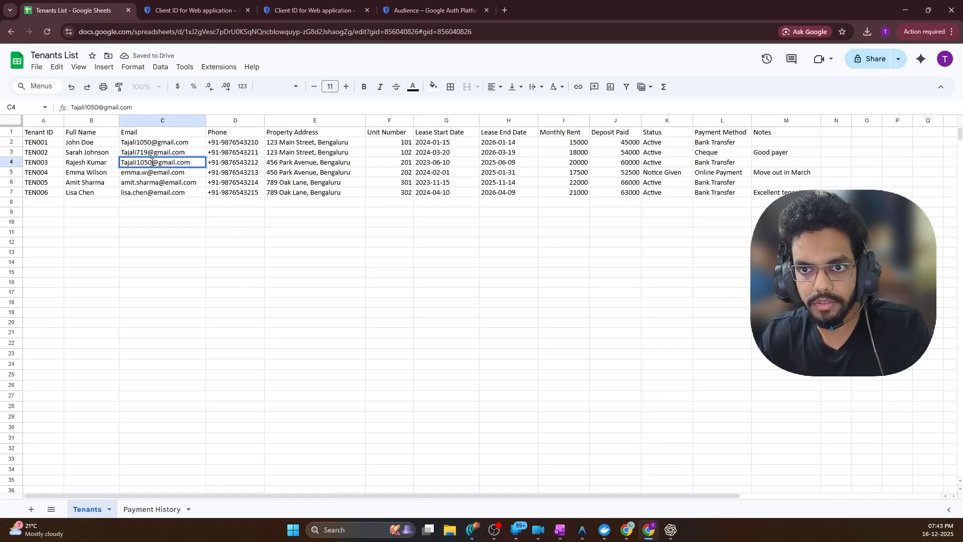
key("BackSpace")
key("BackSpace")
key("BackSpace")
key("BackSpace")
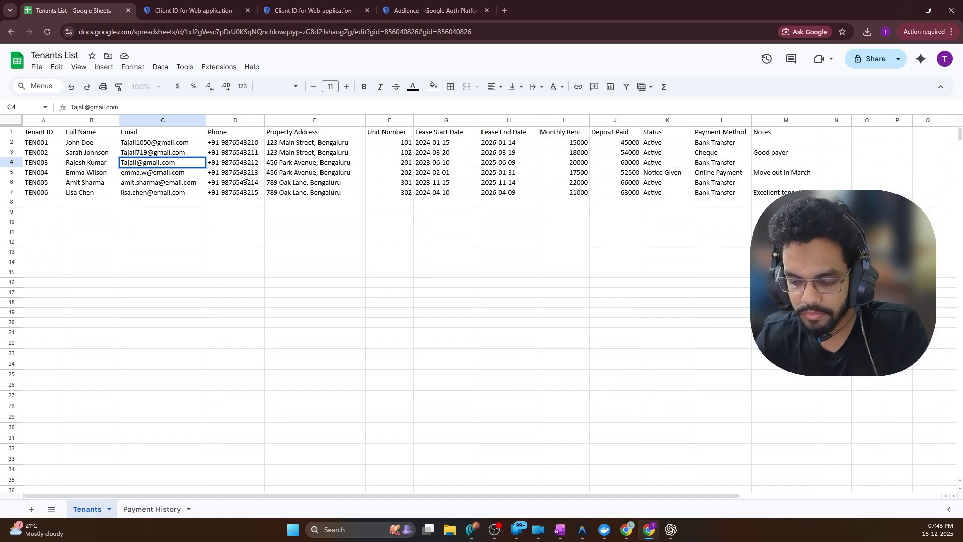
left_click(235, 222)
Clear rows 4 to 7, leaving only tenants TEN001 and TEN002
left_click(769, 194)
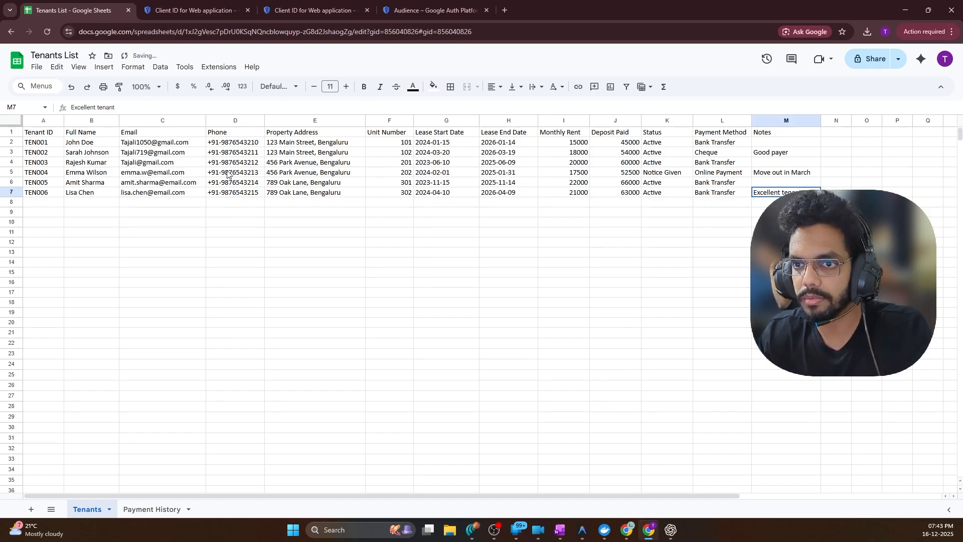
left_click(44, 159, "shift")
key("Delete")
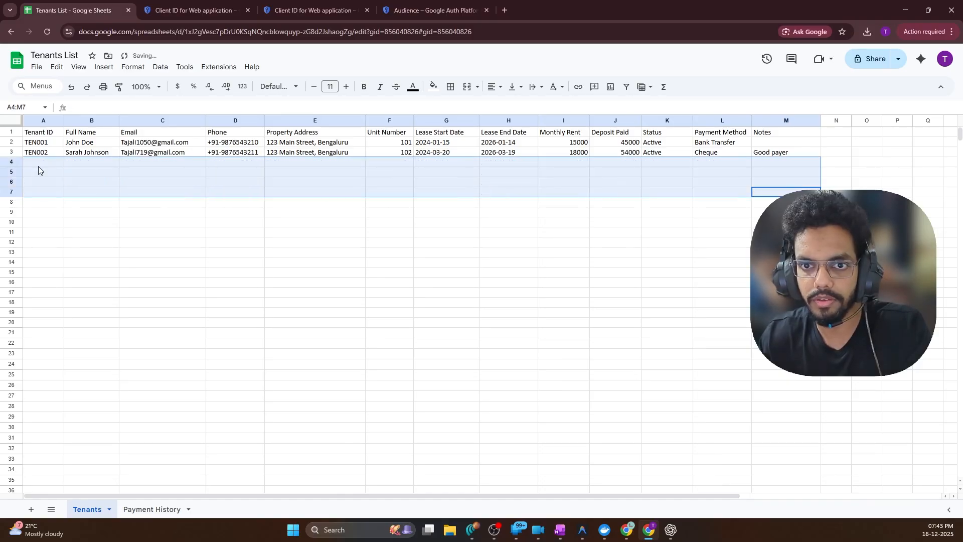
left_click(522, 251)
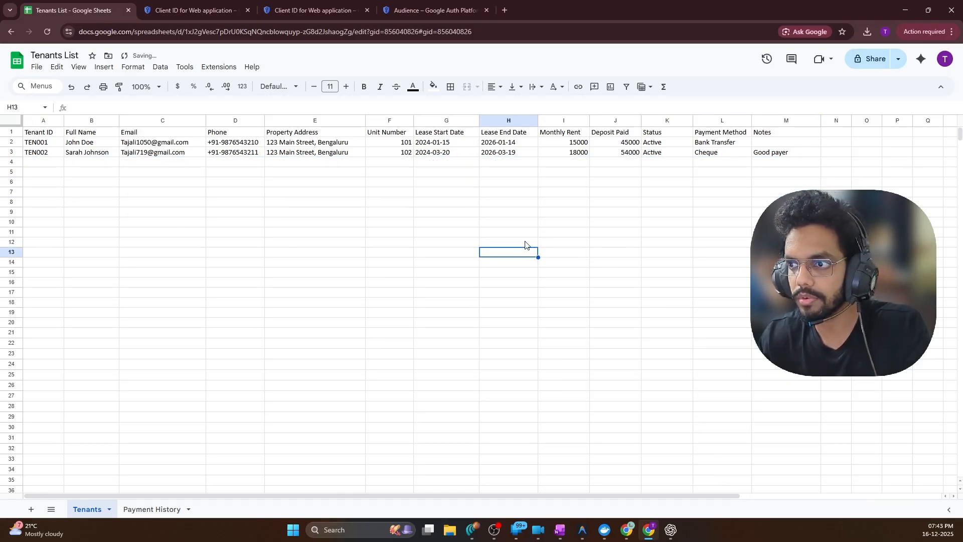
left_click(549, 276)
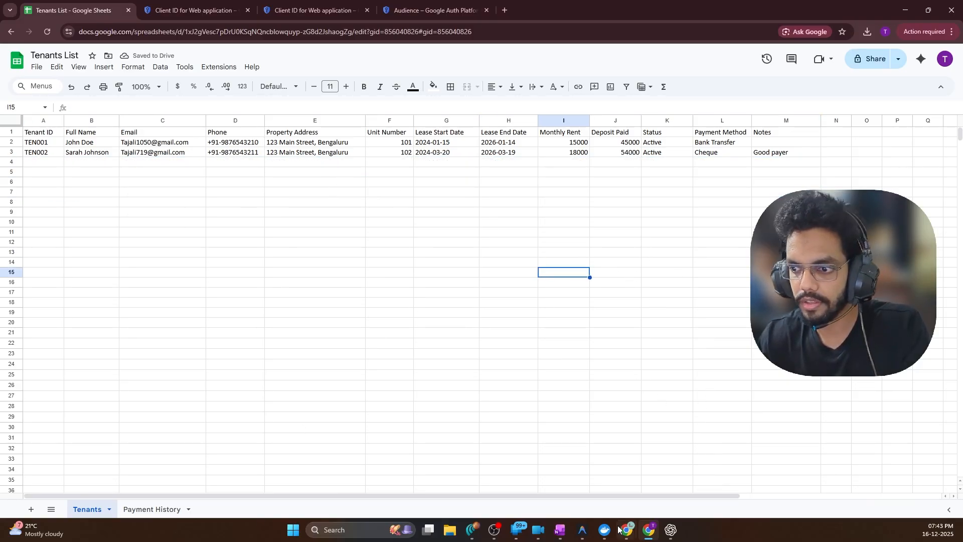
Back in n8n, execute the workflow from the Invoice Trigger
mouse_move(631, 530)
left_click(610, 472)
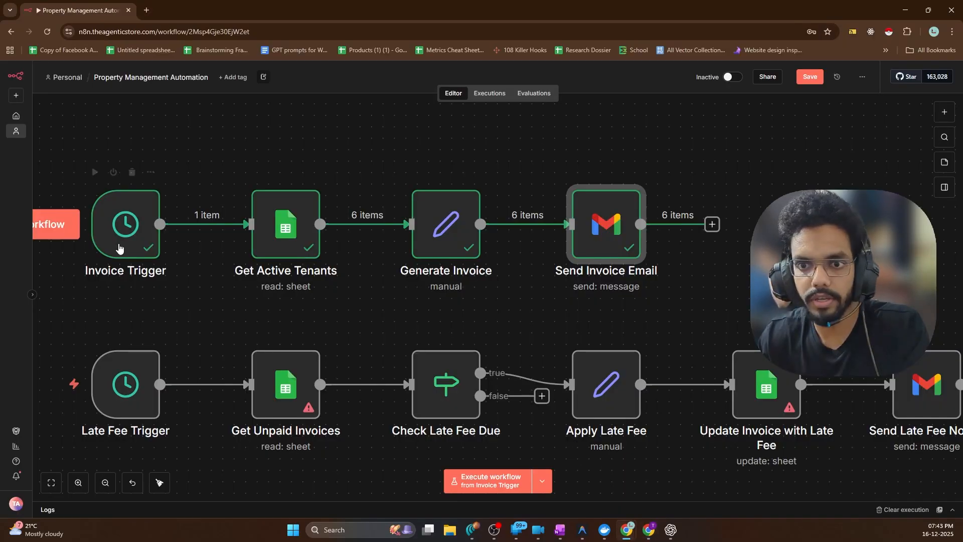
left_click(55, 224)
scroll(374, 235, "down", 5)
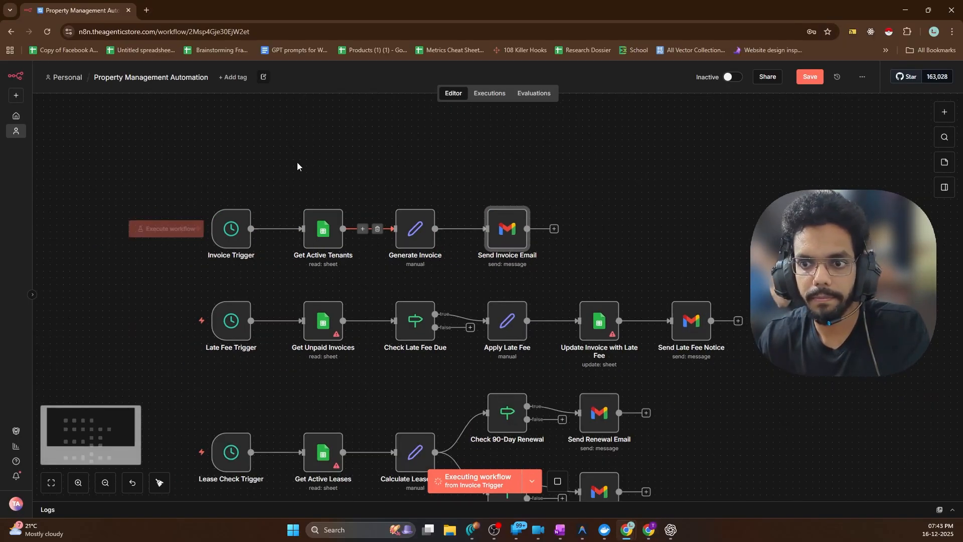
scroll(299, 163, "up", 2)
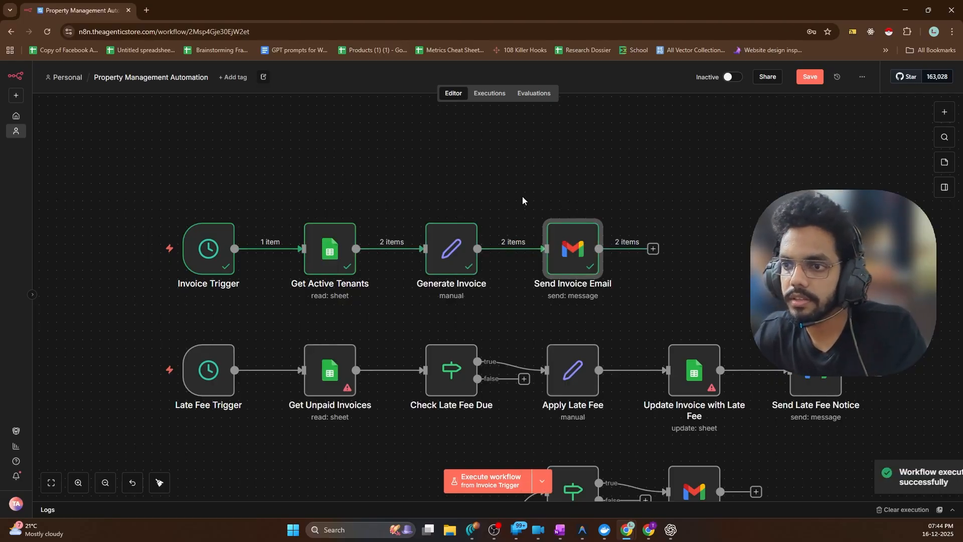
Review the Send Invoice Email output as JSON, showing two SENT invoices for units 101 and 102
double_click(567, 248)
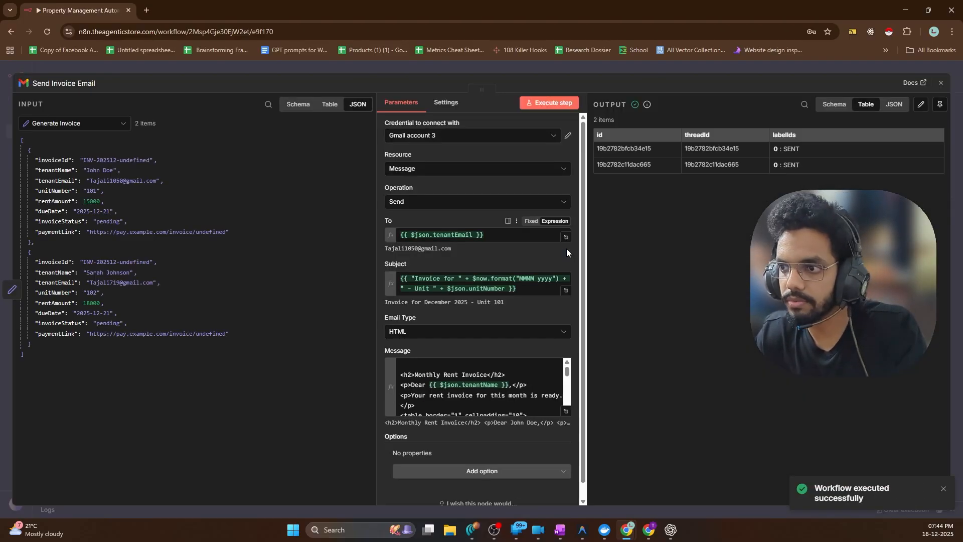
scroll(474, 308, "down", 1)
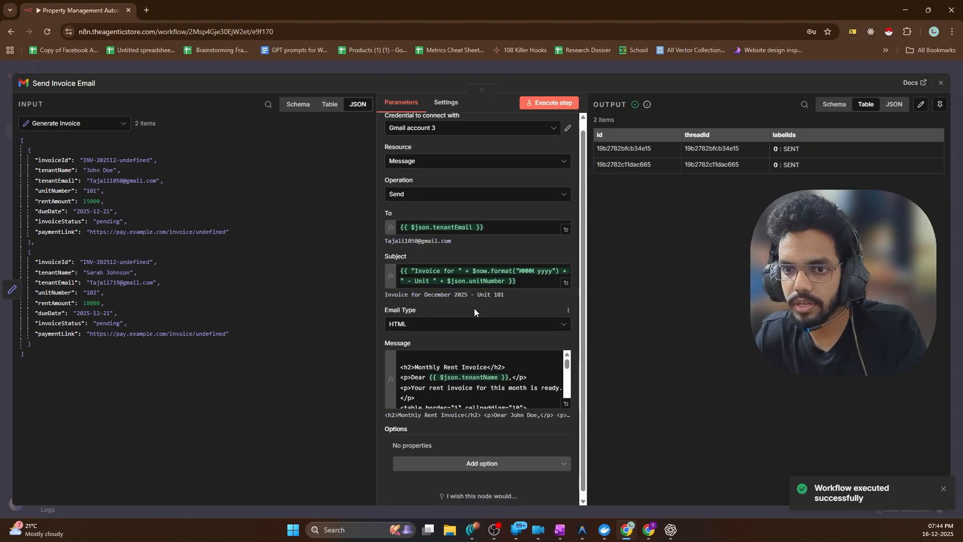
scroll(479, 367, "down", 8)
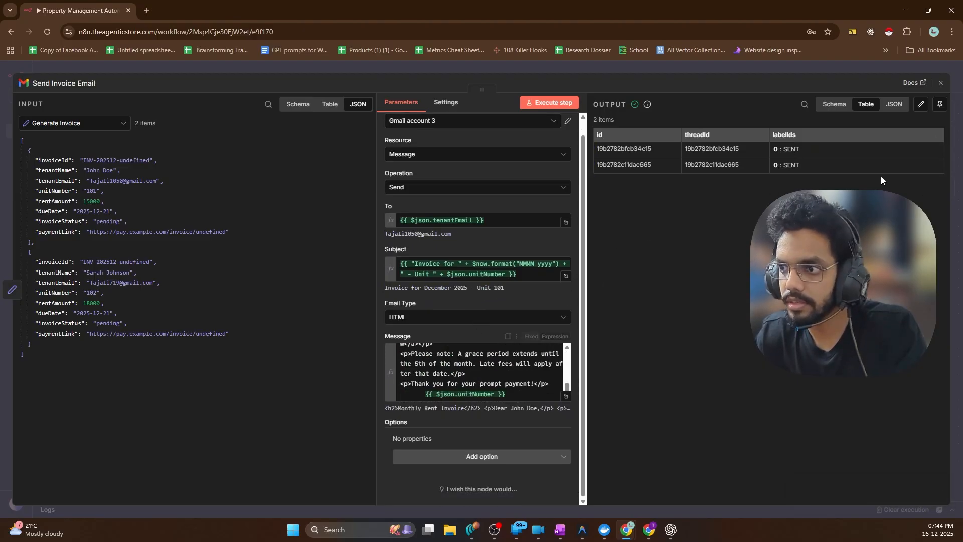
scroll(533, 288, "up", 1)
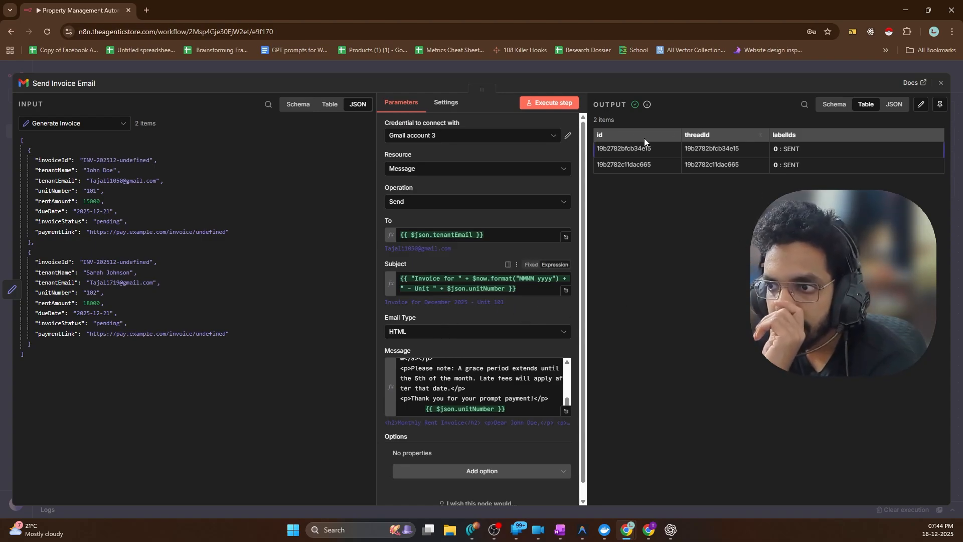
left_click(833, 106)
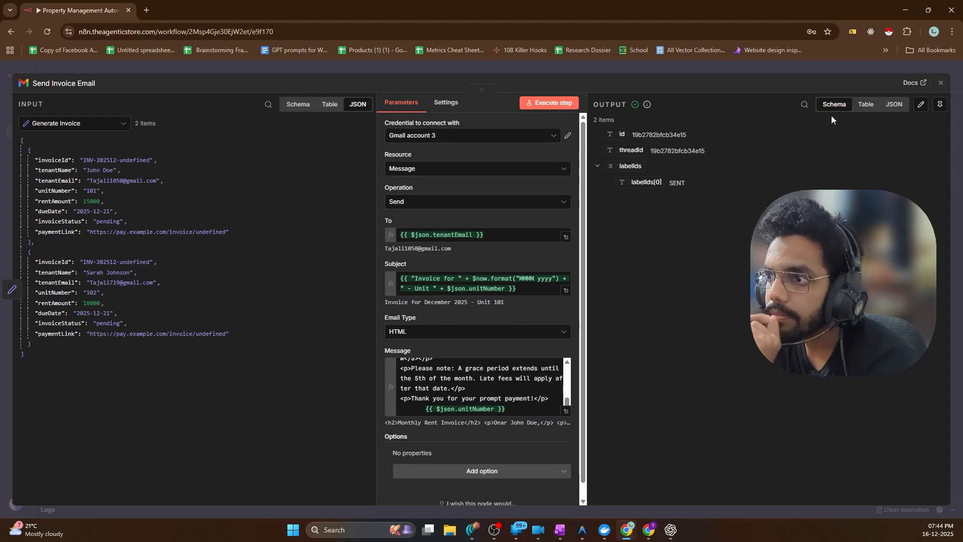
left_click(894, 105)
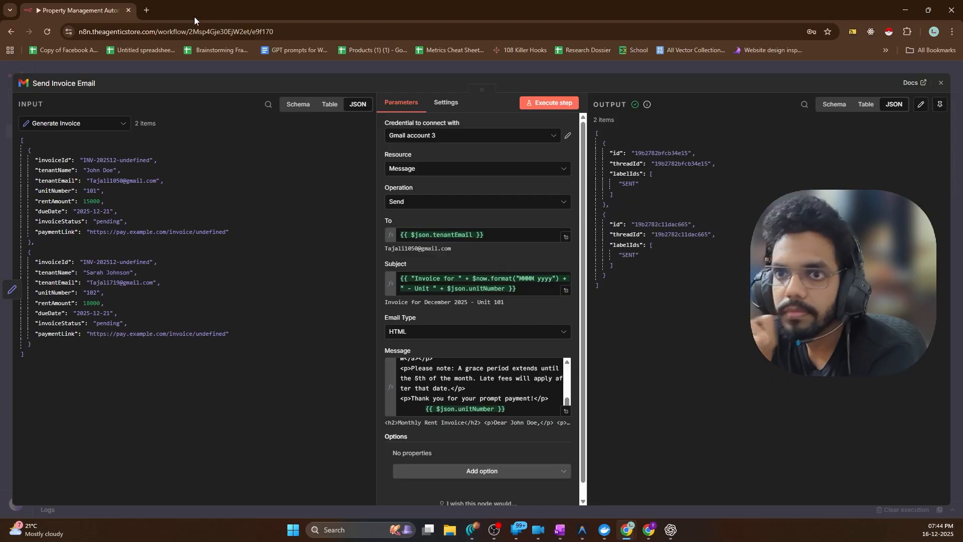
Open Gmail in a new browser tab
left_click(146, 10)
type("gmail.co")
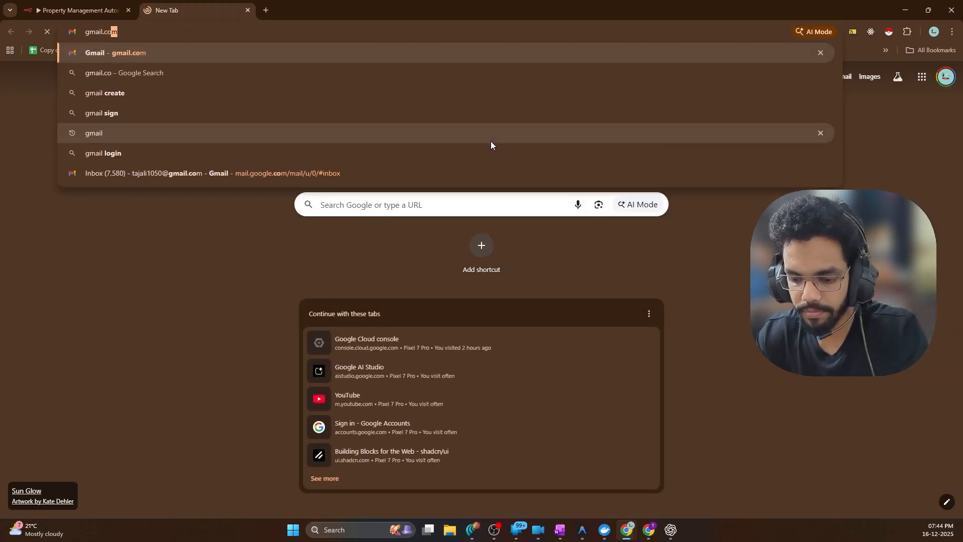
key("Return")
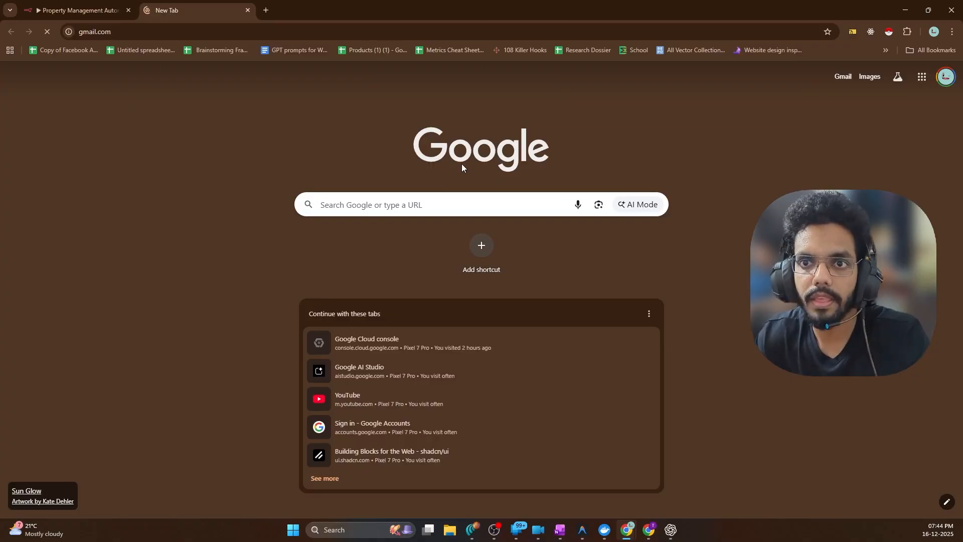
left_click(100, 10)
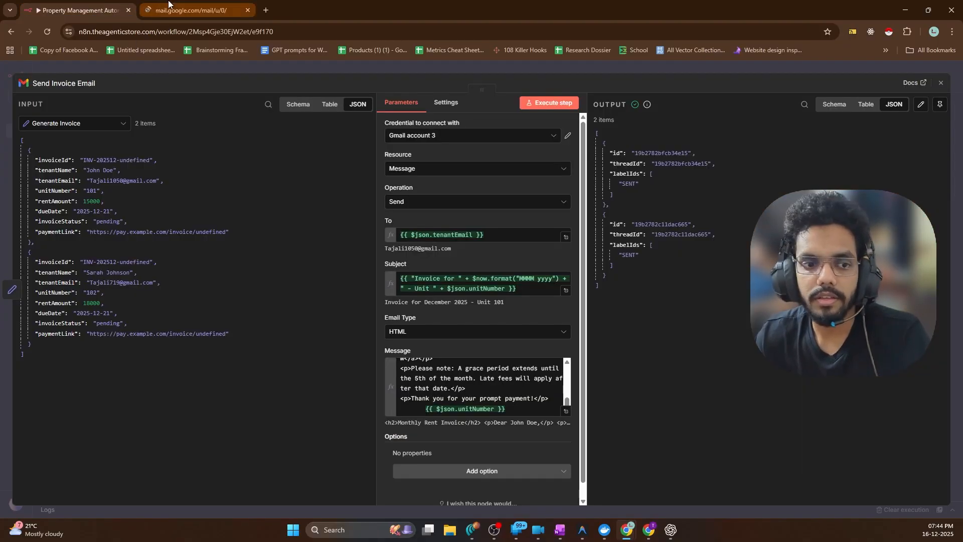
left_click(168, 5)
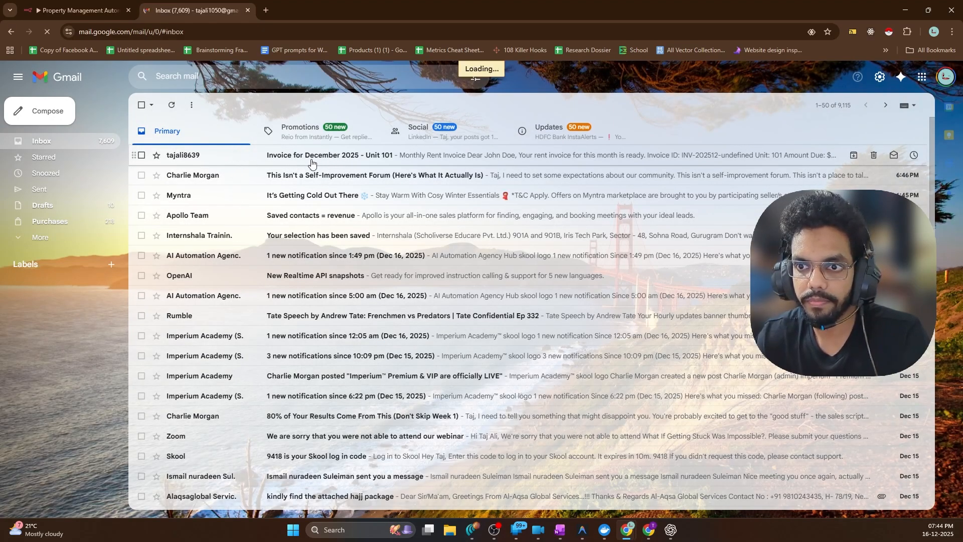
Open the Unit 101 invoice email, test its Pay Now link, and check the $15000 amount due
left_click(311, 163)
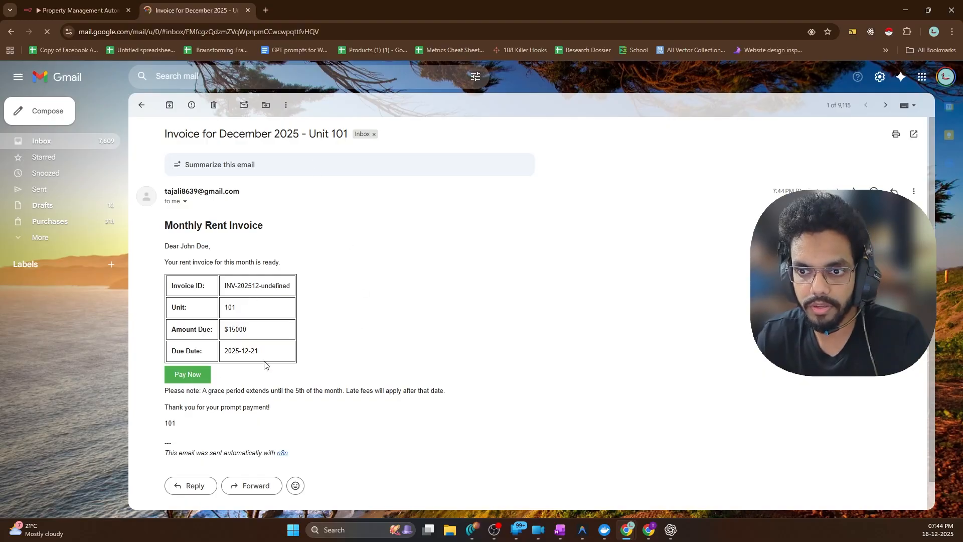
scroll(239, 201, "down", 1)
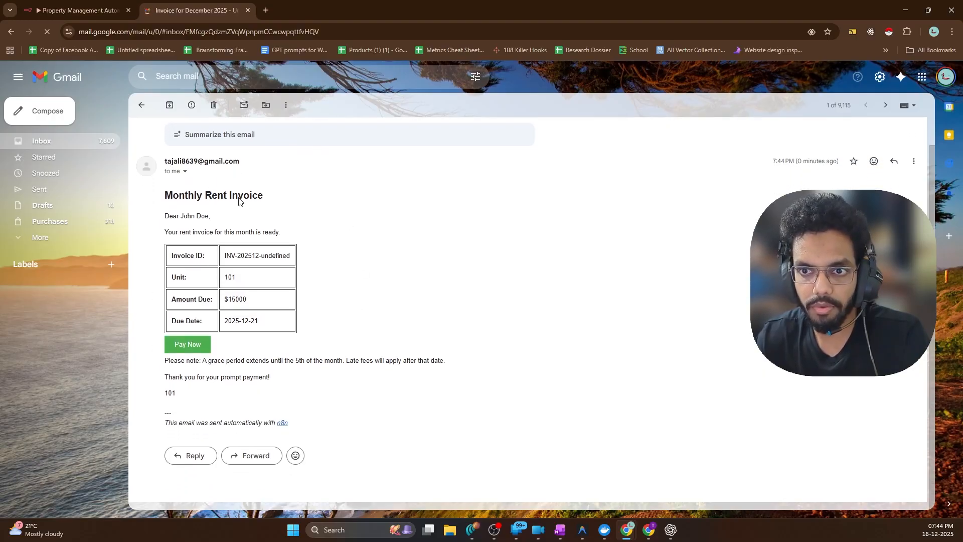
left_click(198, 345)
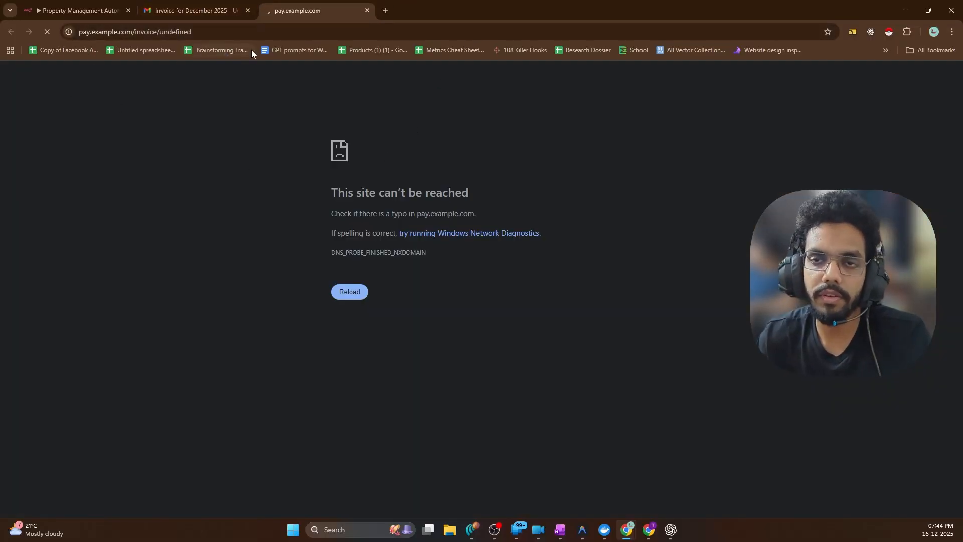
left_click_drag(78, 32, 133, 32)
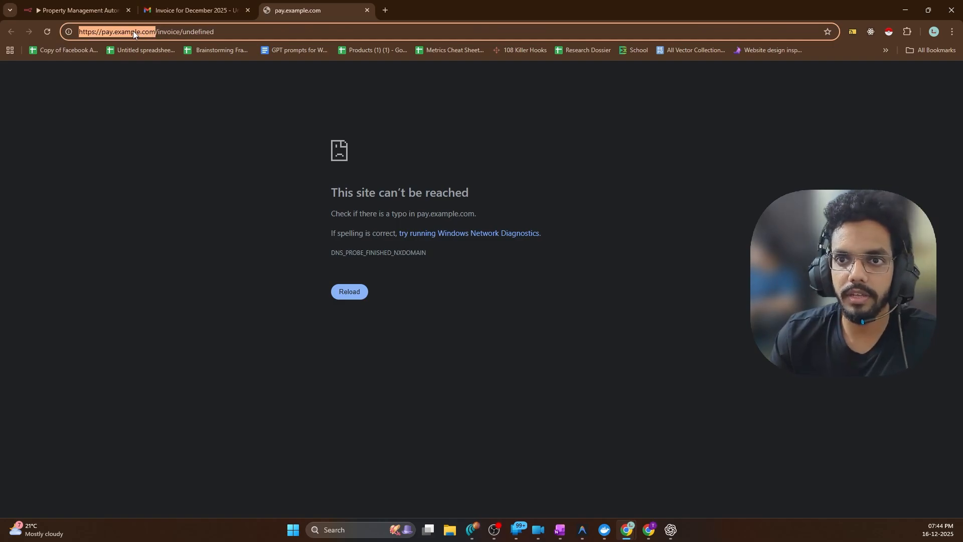
left_click(229, 136)
left_click(367, 10)
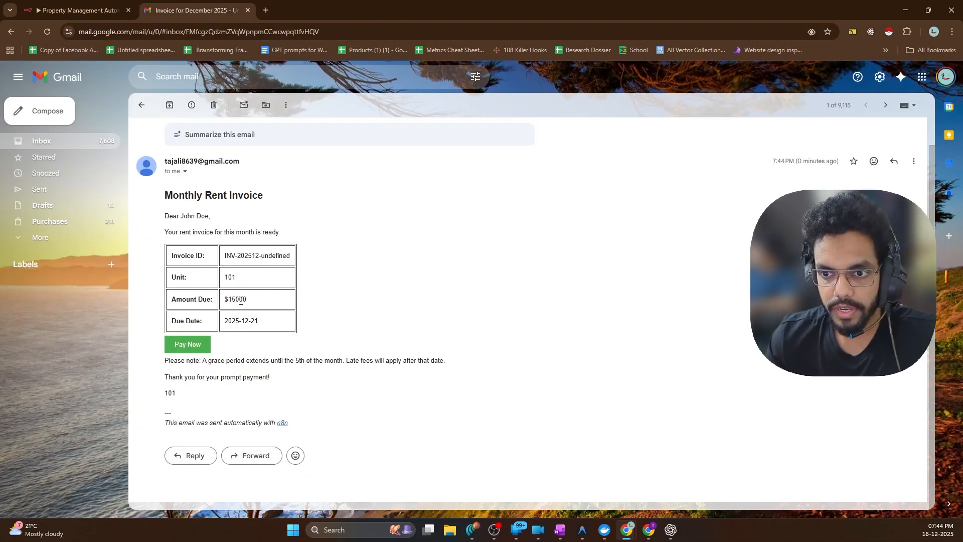
left_click_drag(242, 299, 226, 299)
left_click(348, 310)
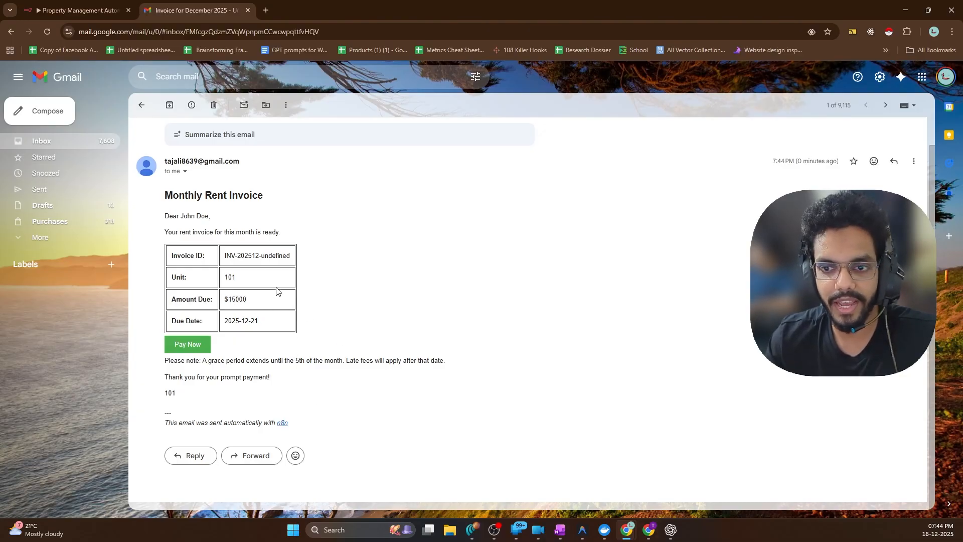
scroll(276, 291, "up", 1)
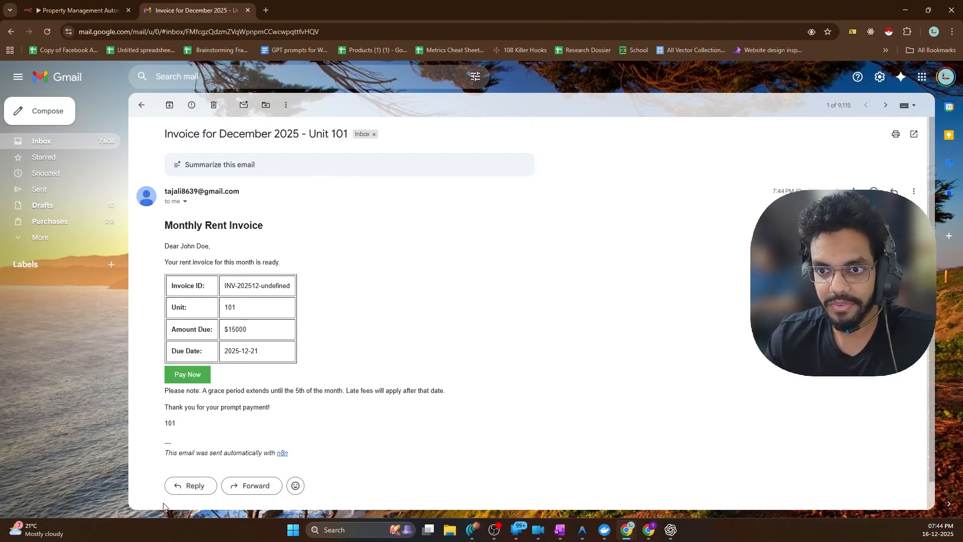
Choose Tenants List as the Get Unpaid Invoices document, then bring up that spreadsheet's window
left_click(75, 6)
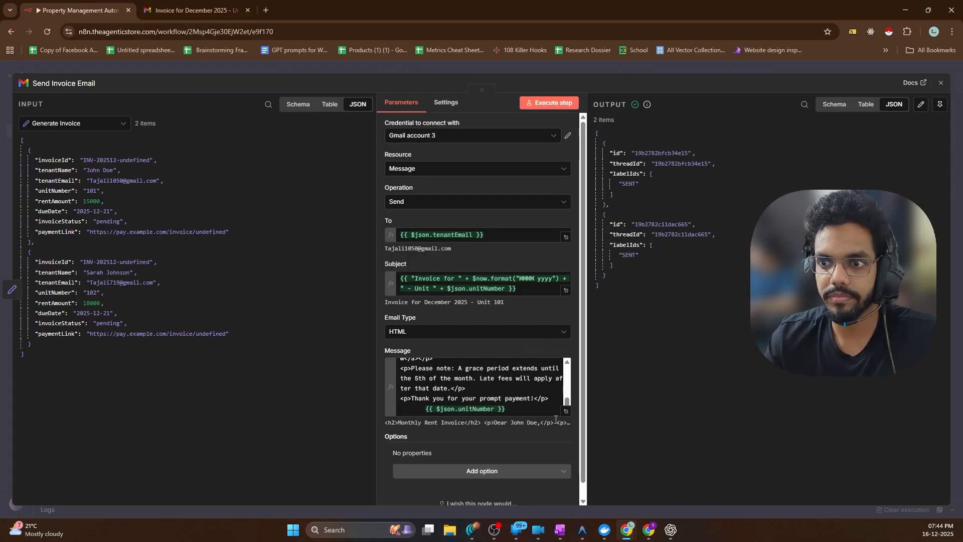
left_click(26, 64)
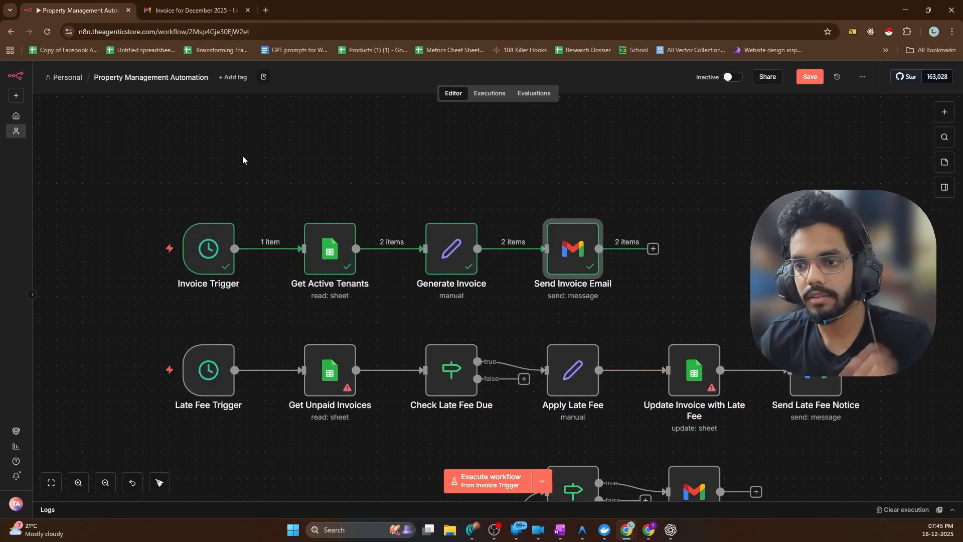
scroll(266, 264, "down", 3)
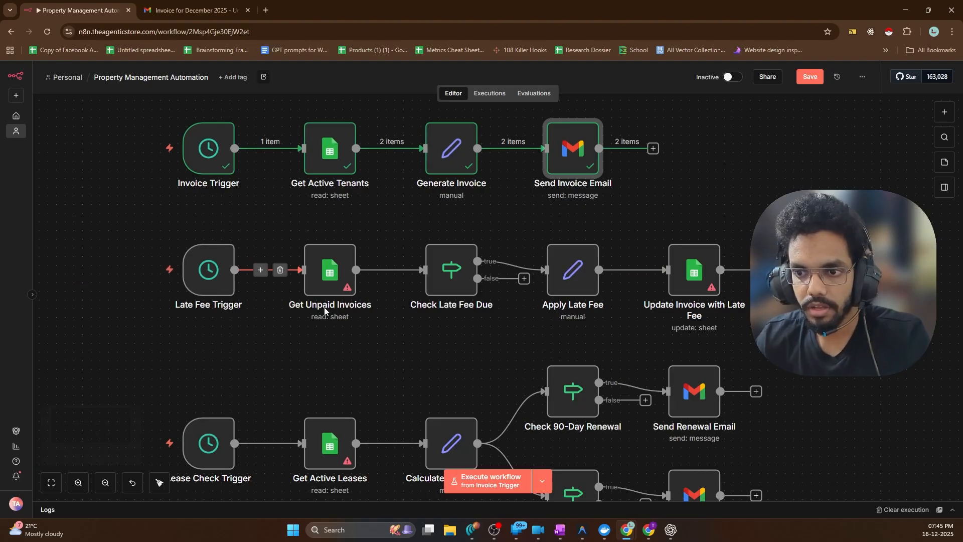
double_click(326, 275)
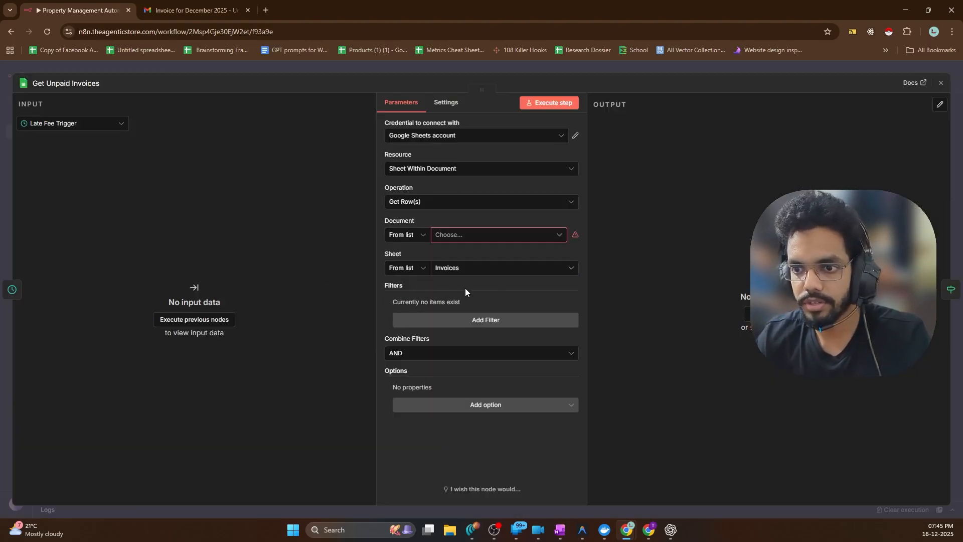
left_click(457, 236)
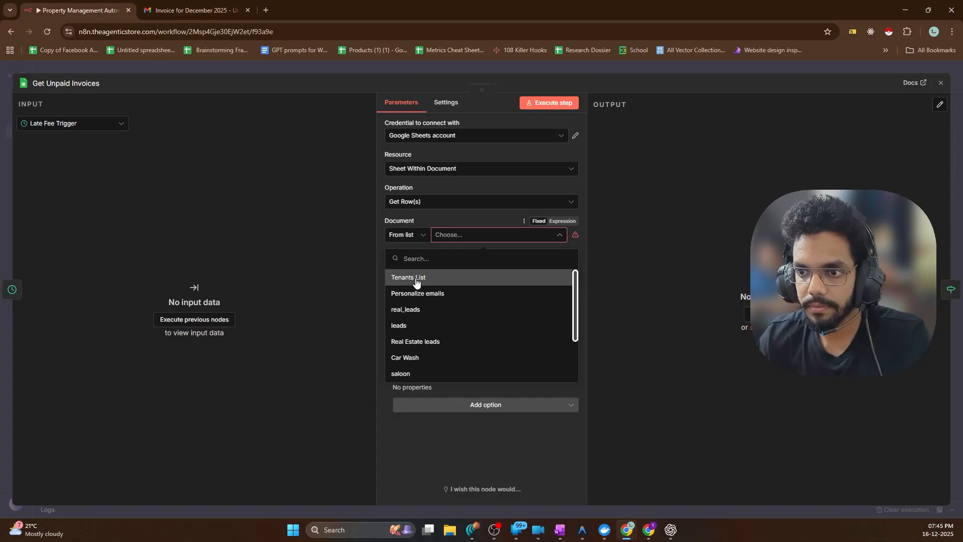
left_click(397, 281)
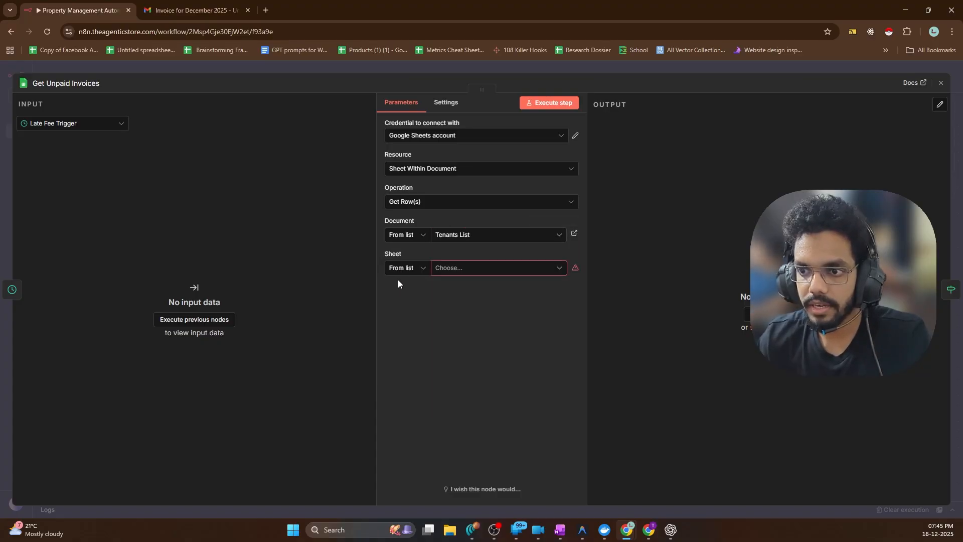
left_click(656, 531)
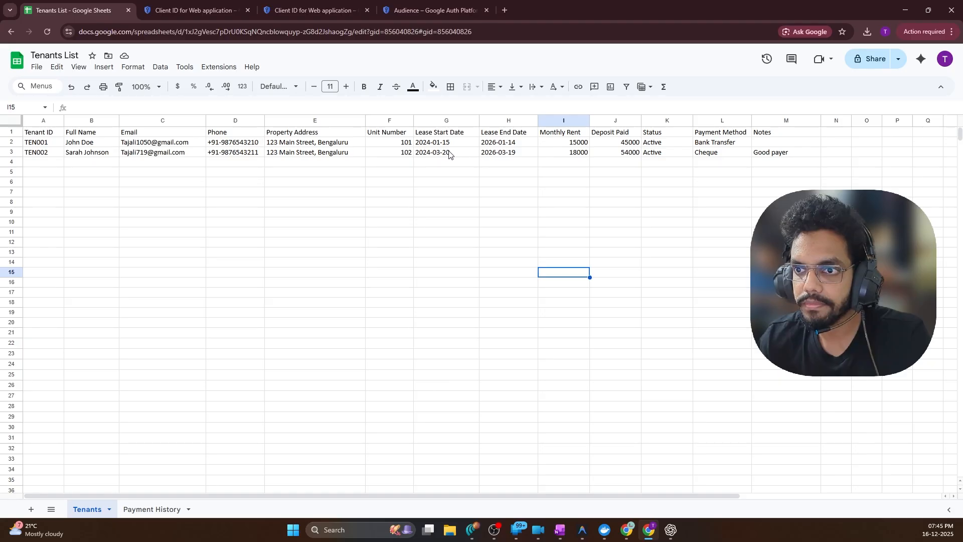
Add a new empty Sheet1 to the Tenants List workbook
left_click(89, 177)
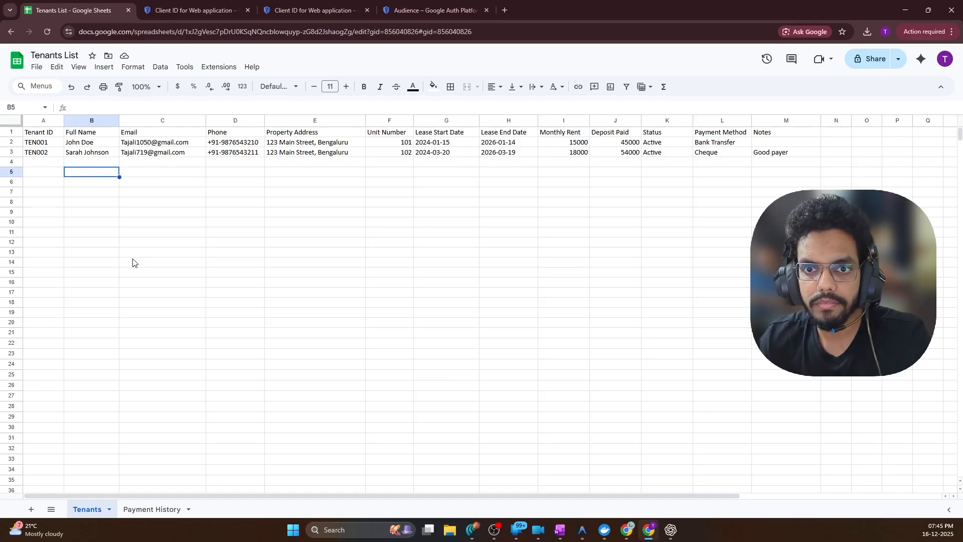
left_click(139, 511)
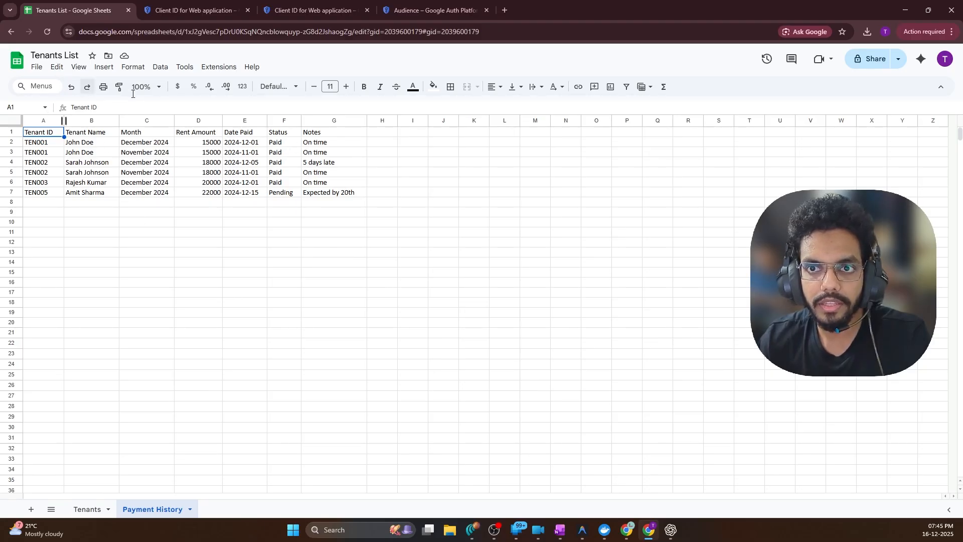
left_click(31, 509)
left_click(604, 278)
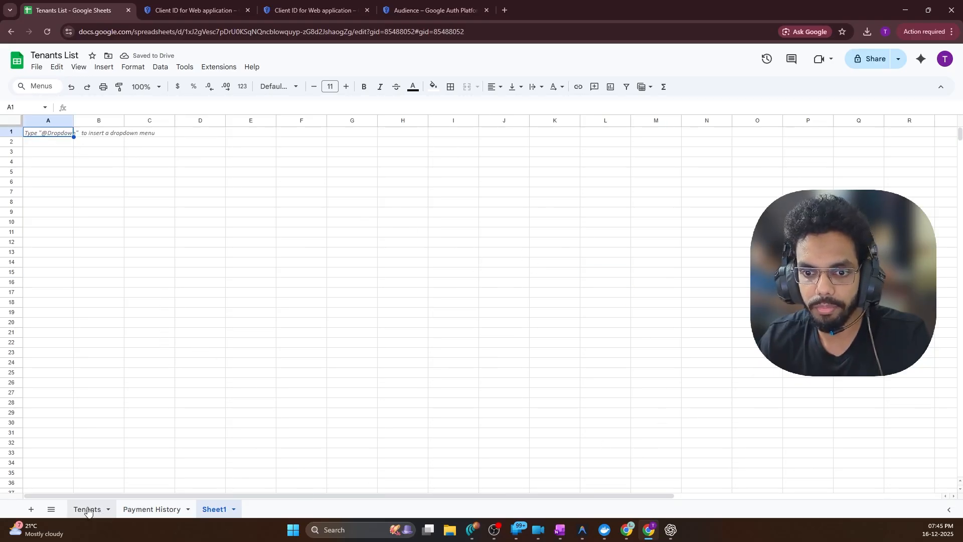
left_click(72, 510)
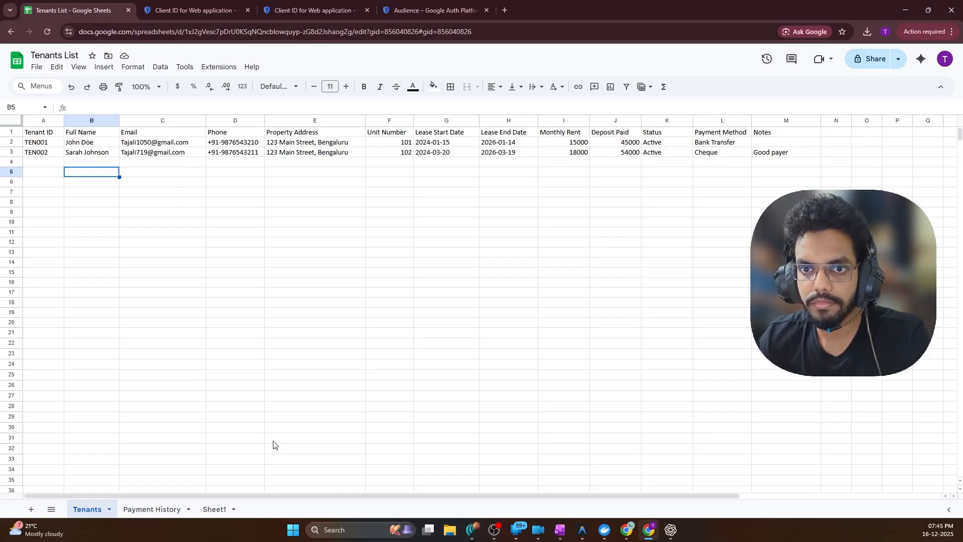
left_click(152, 510)
left_click(215, 509)
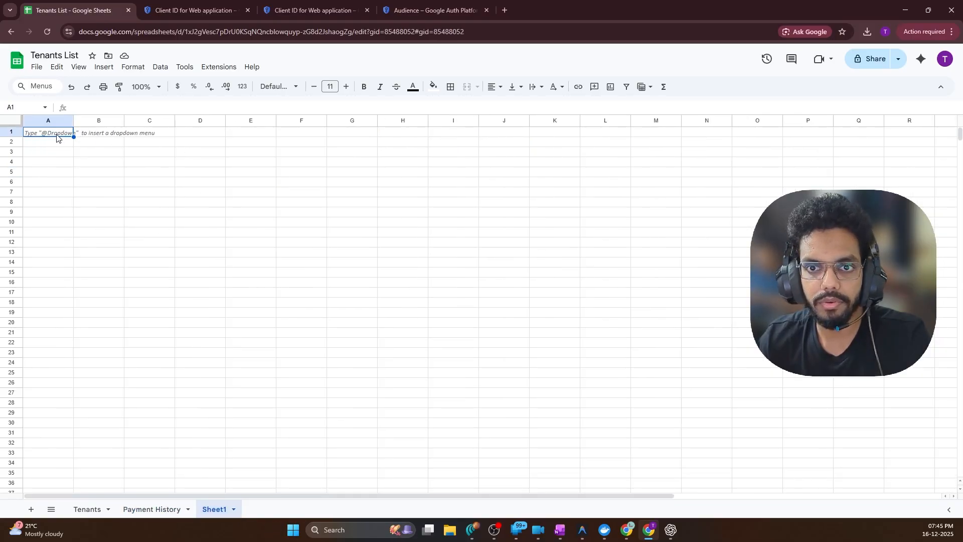
left_click(83, 509)
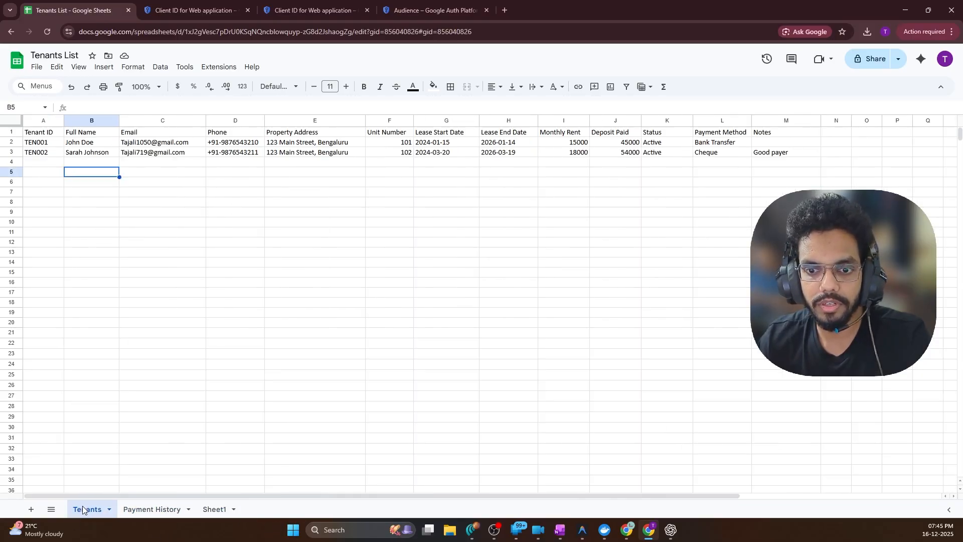
Copy the tenant data from Tenant ID to Unit Number into Sheet1 at A1
left_click(39, 134)
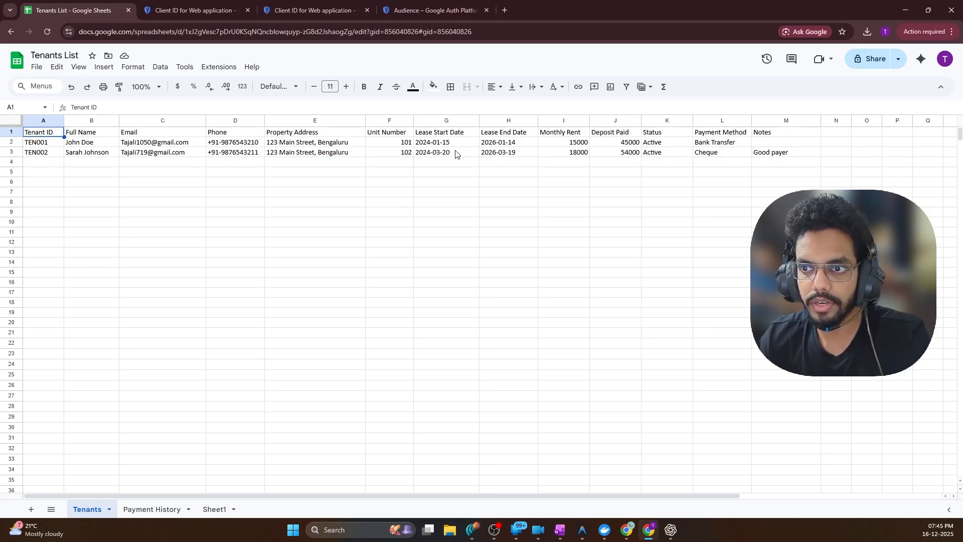
left_click(405, 155, "shift")
key("ctrl+c")
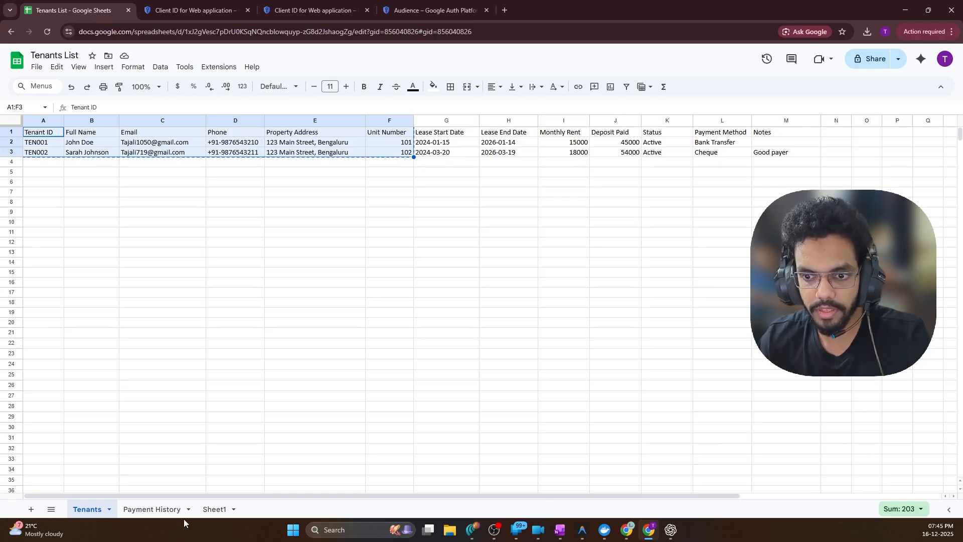
left_click(214, 509)
left_click(60, 138)
key("ctrl+v")
left_click(351, 184)
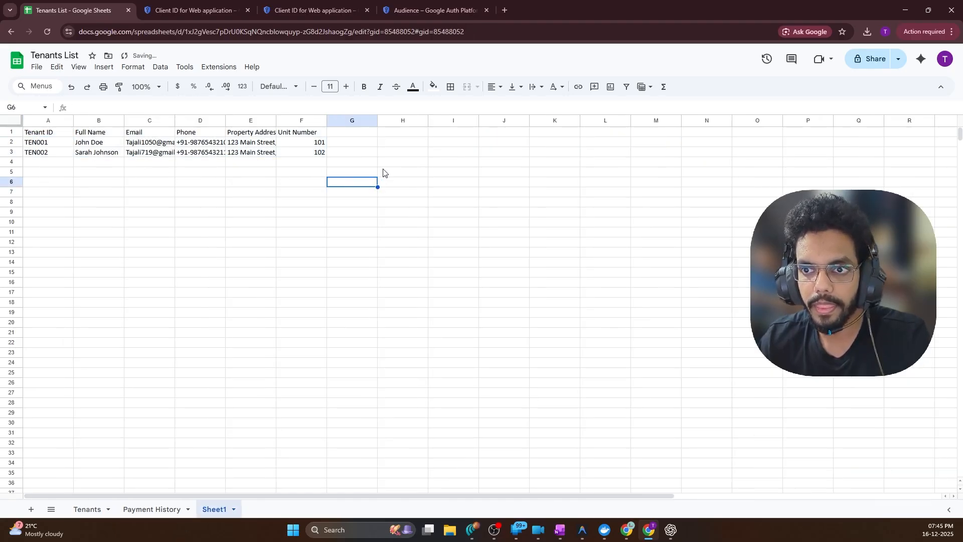
Add a paid header in G1 and mark both tenants 'no' in G2 and G3
key("ctrl+Up")
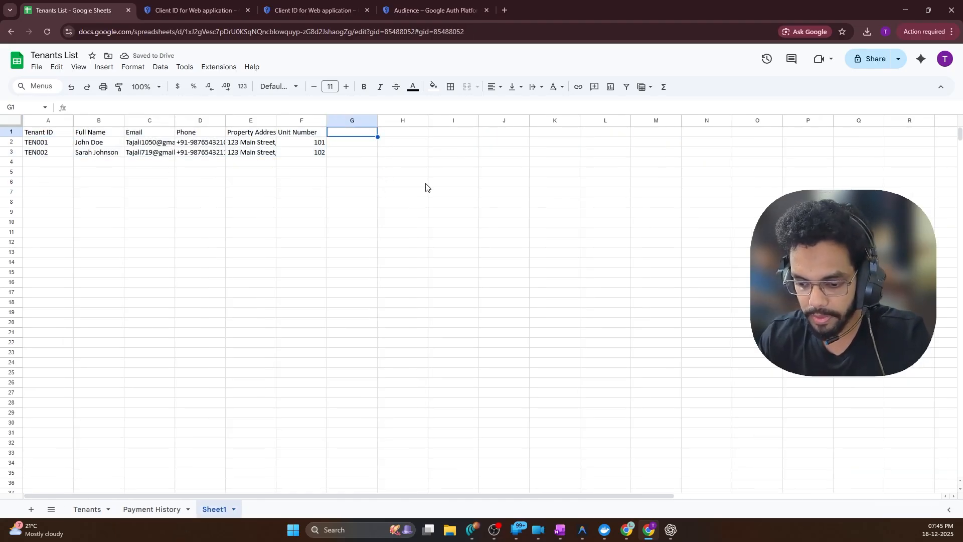
type("pi")
type("adi")
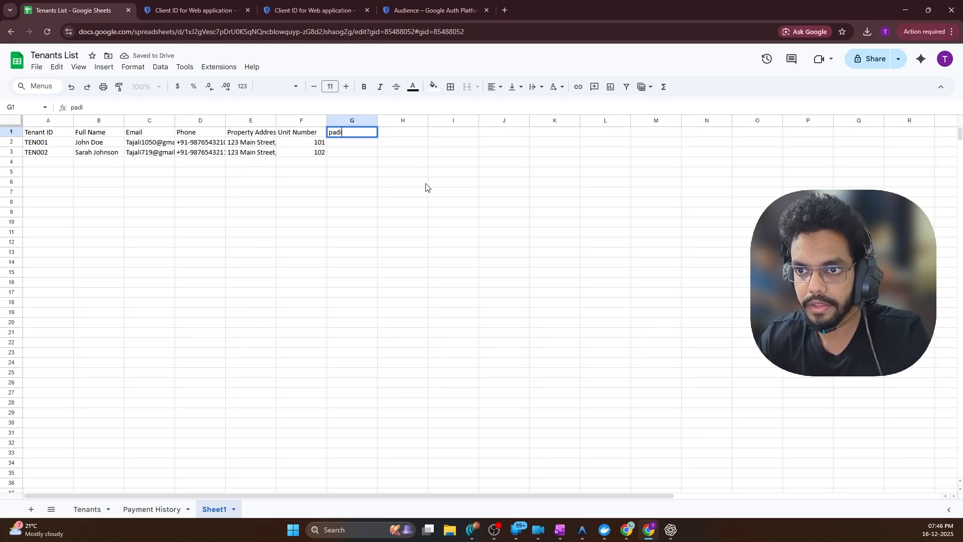
key("Tab")
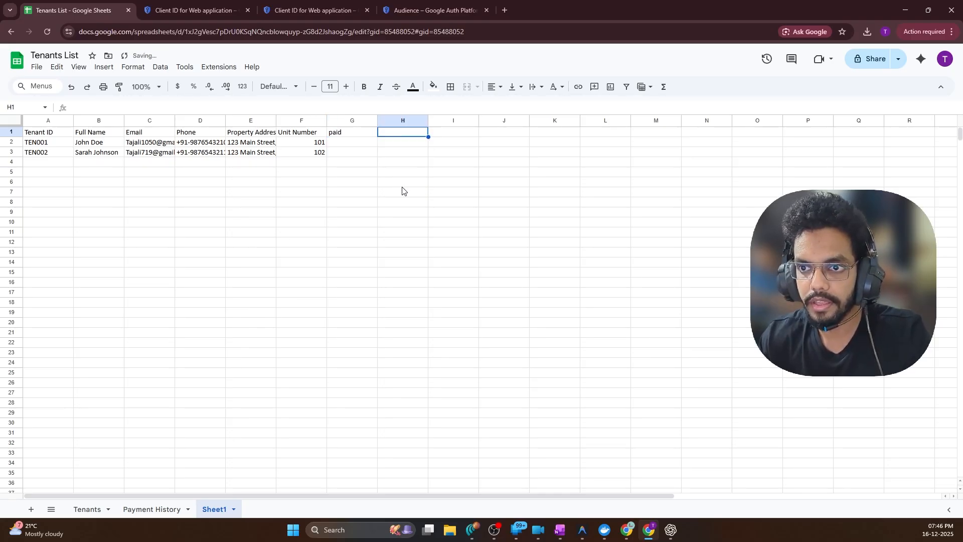
left_click(362, 135)
left_click(362, 141)
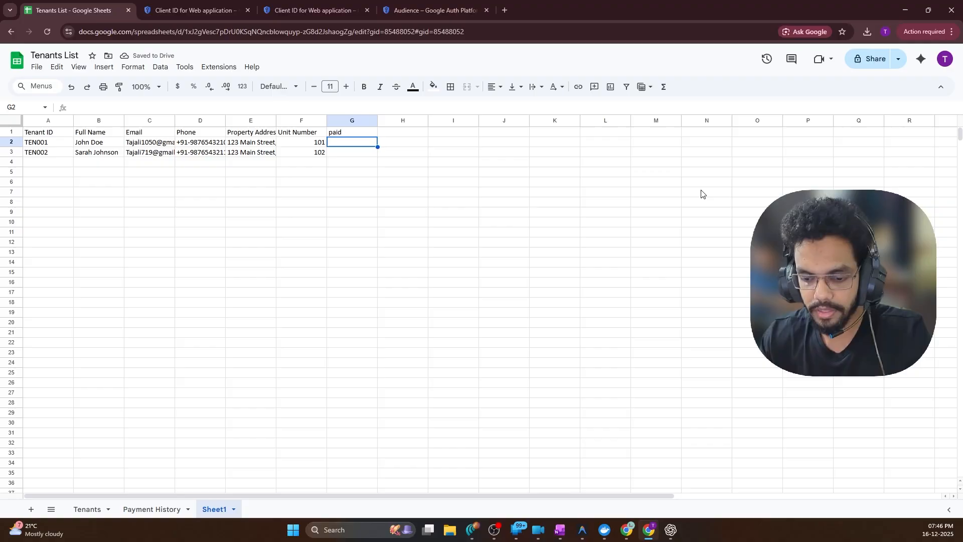
type("no")
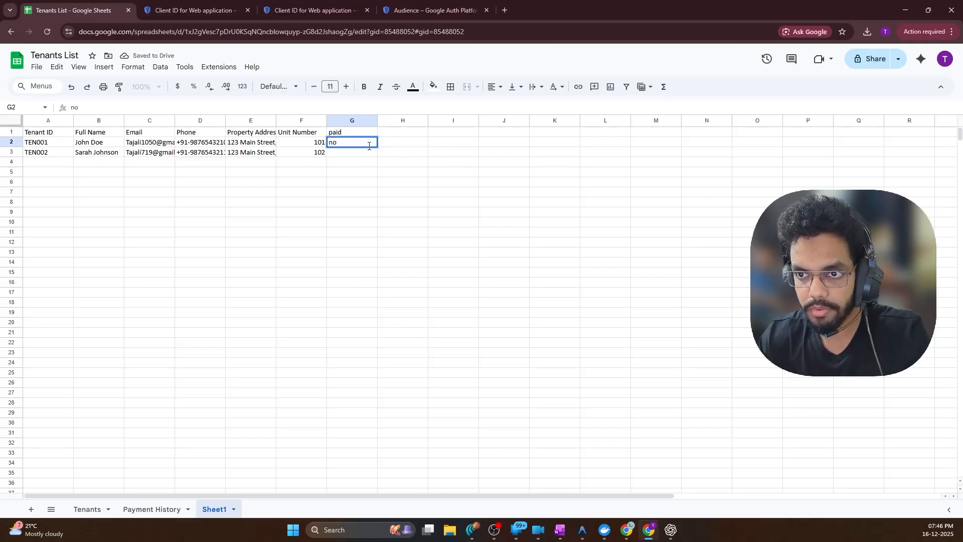
left_click(361, 157)
type("no")
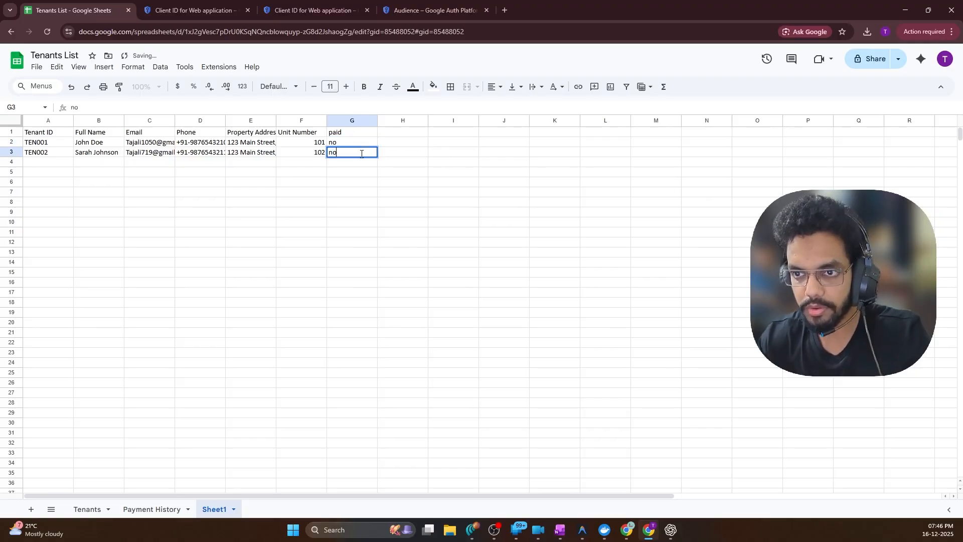
left_click(424, 194)
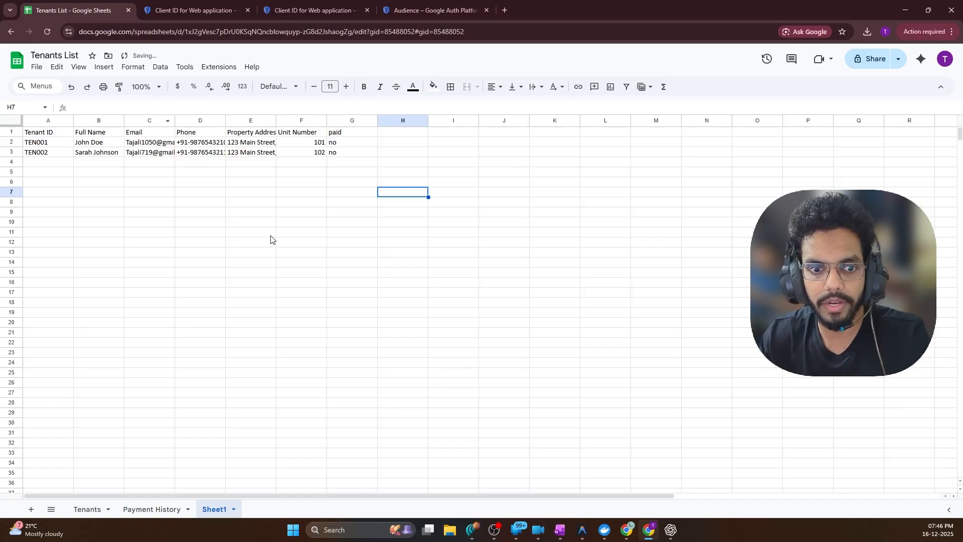
left_click(626, 529)
Select Sheet1 in Get Unpaid Invoices and execute it, returning both tenant rows
left_click(597, 481)
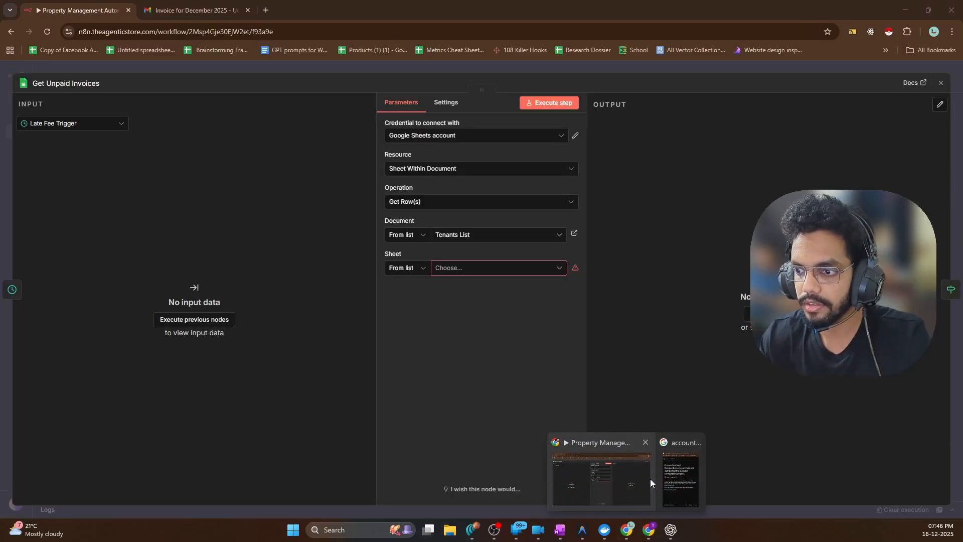
left_click(467, 267)
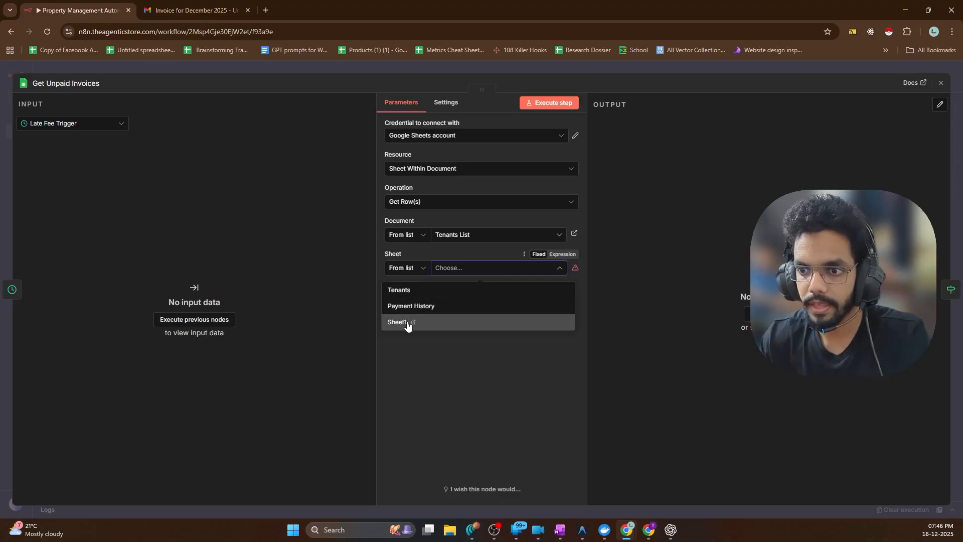
left_click(392, 323)
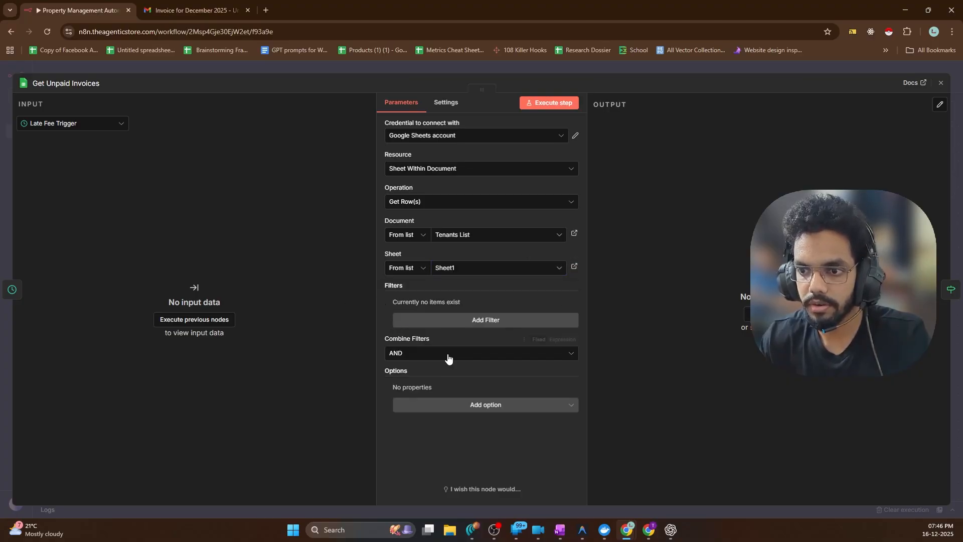
left_click(552, 102)
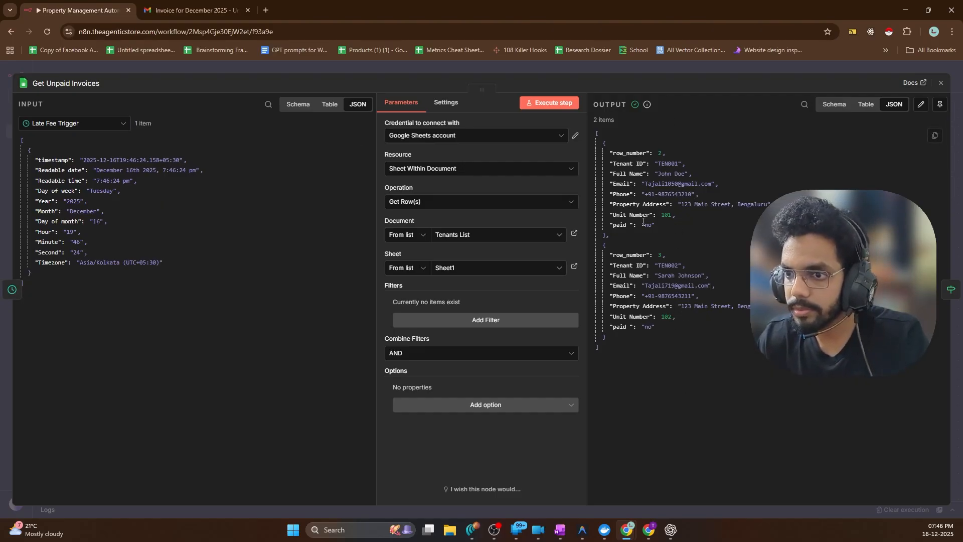
Open Check Late Fee Due and delete the old balanceDue condition expression
left_click(49, 69)
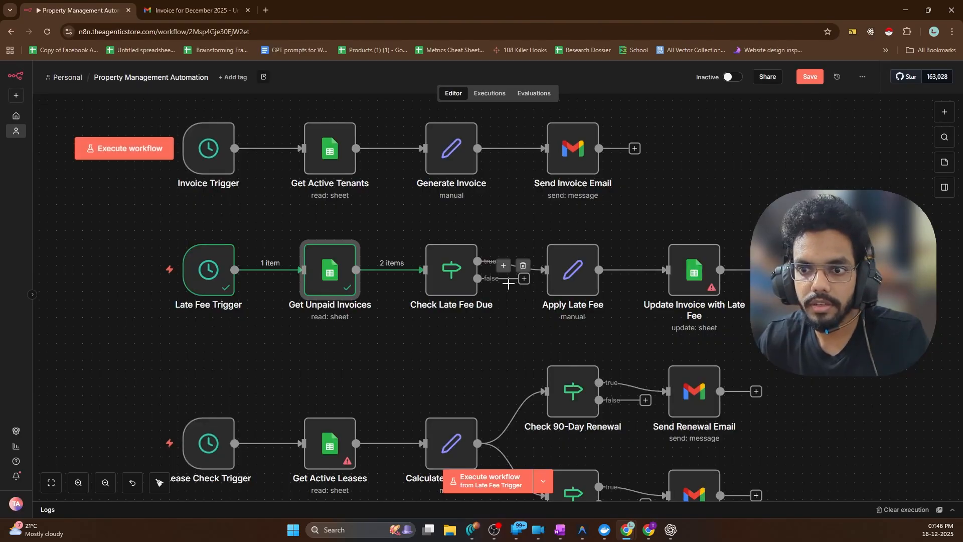
scroll(399, 269, "up", 3)
scroll(354, 267, "down", 4)
scroll(596, 295, "up", 6)
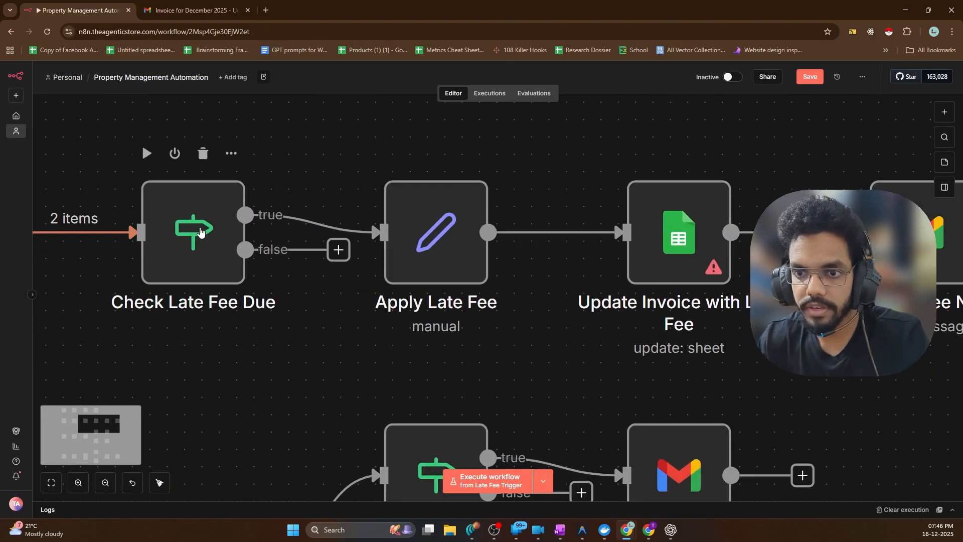
double_click(185, 234)
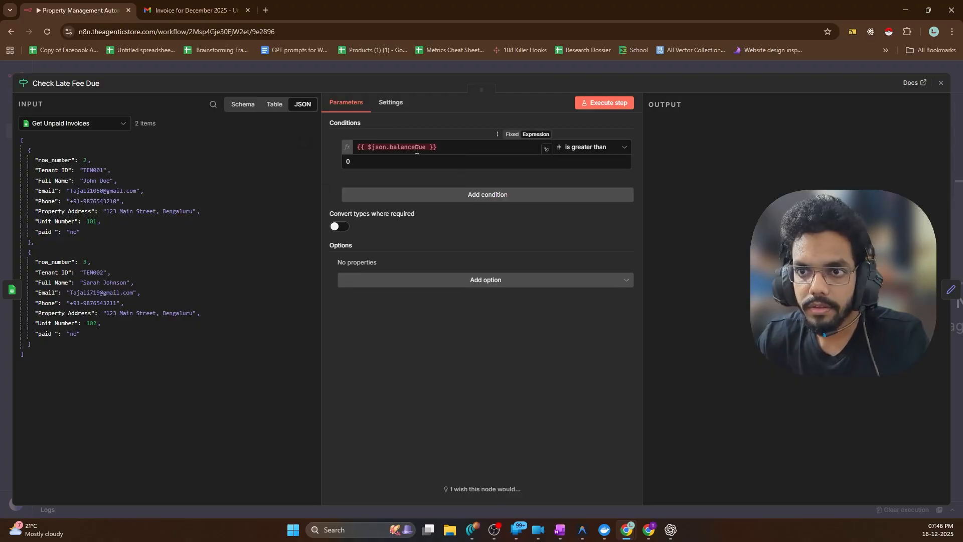
left_click(449, 148)
key("ctrl+a")
key("BackSpace")
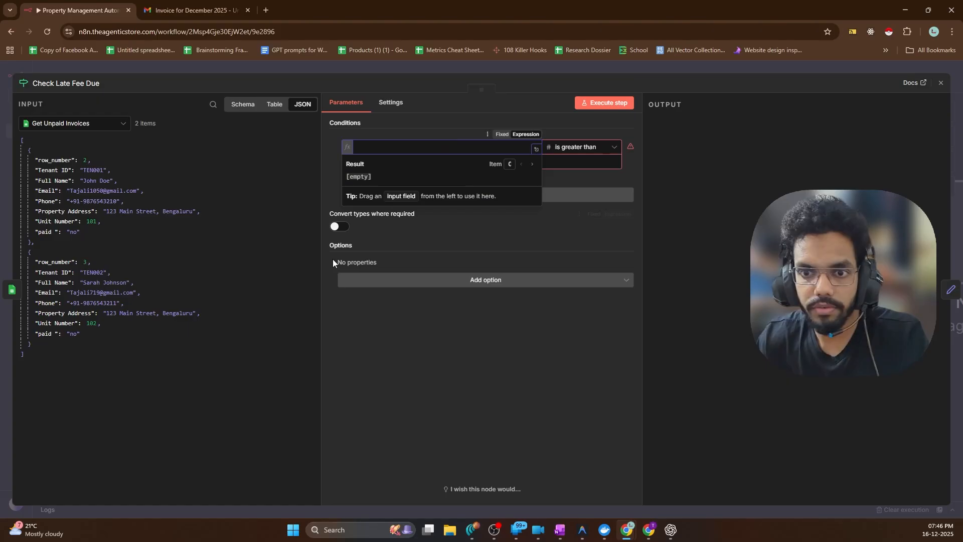
left_click(205, 276)
Make the condition test the paid field with a Boolean 'is false' check
left_click_drag(42, 232, 389, 148)
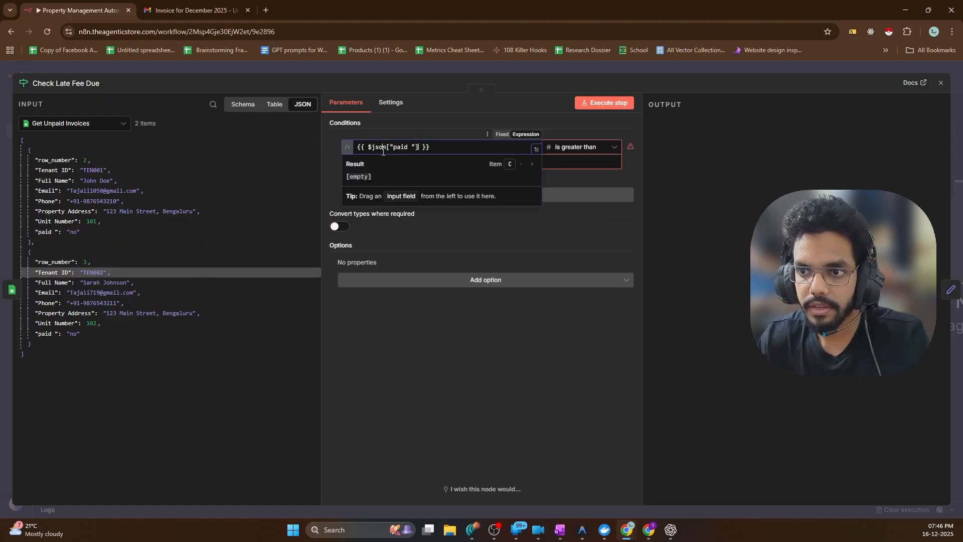
left_click(589, 149)
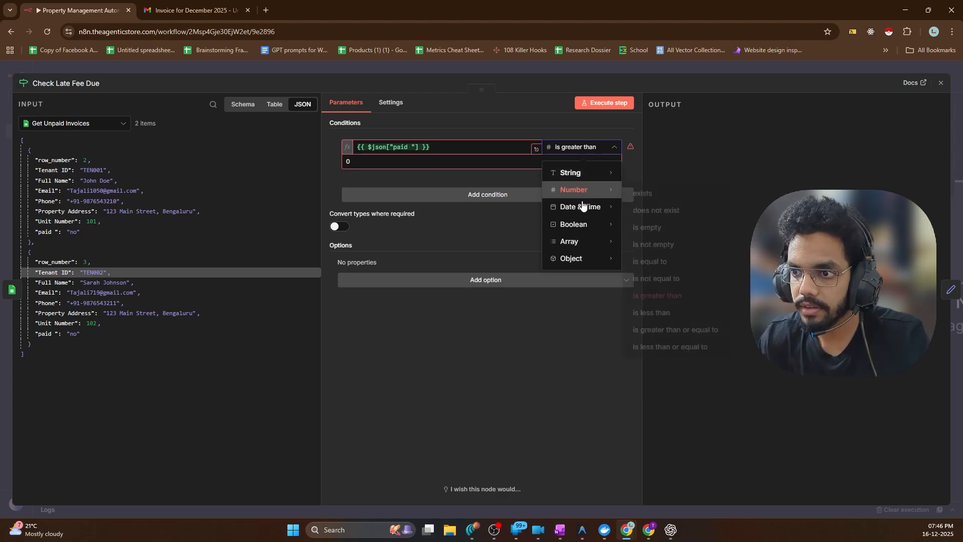
mouse_move(575, 226)
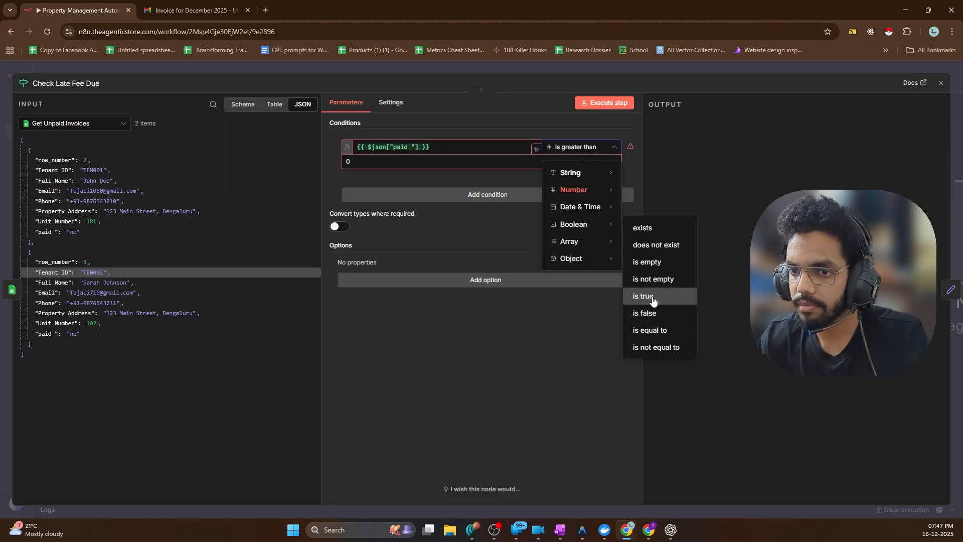
left_click(652, 312)
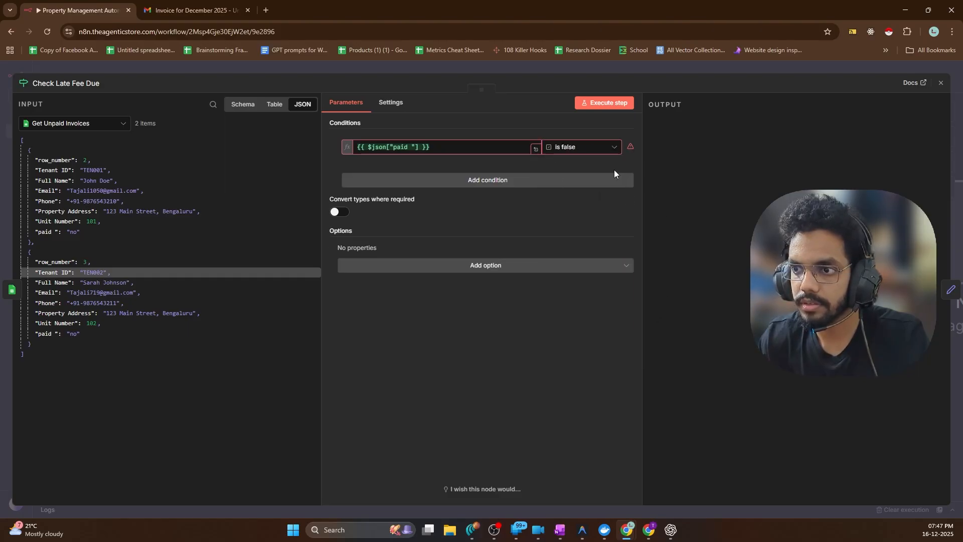
left_click(649, 529)
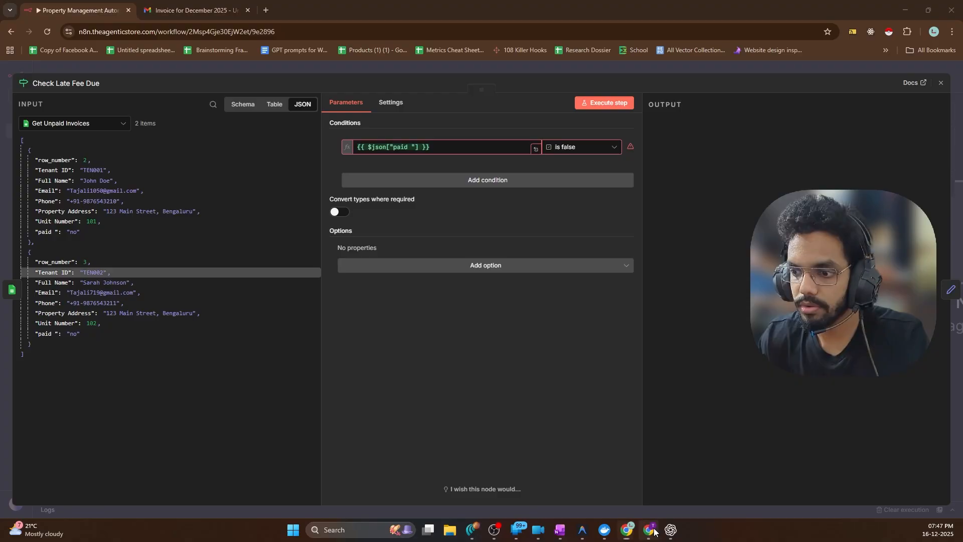
Enter false in G2 and G3 of Sheet1's paid column for both tenants
double_click(336, 143)
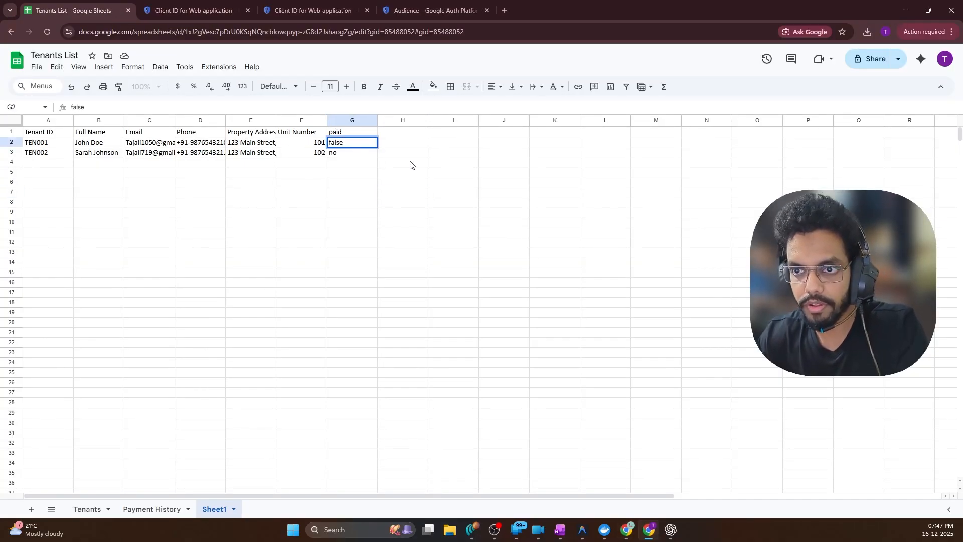
type("false")
key("Tab")
left_click(350, 157)
type("Fa")
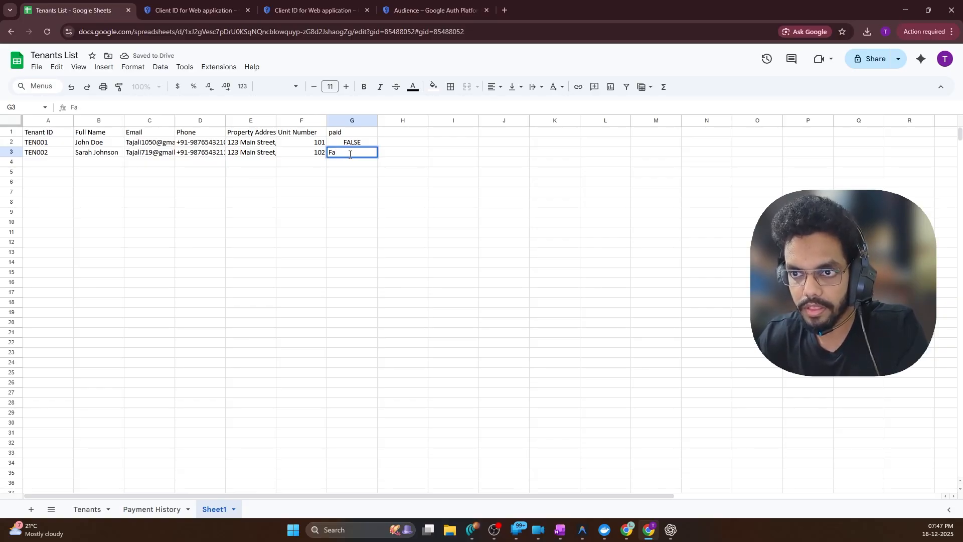
type("lse")
left_click(370, 194)
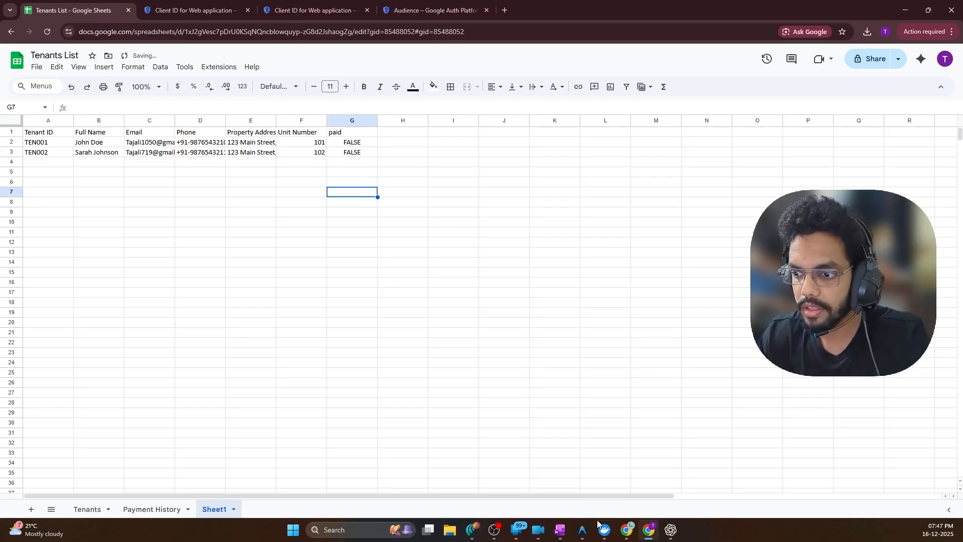
mouse_move(581, 531)
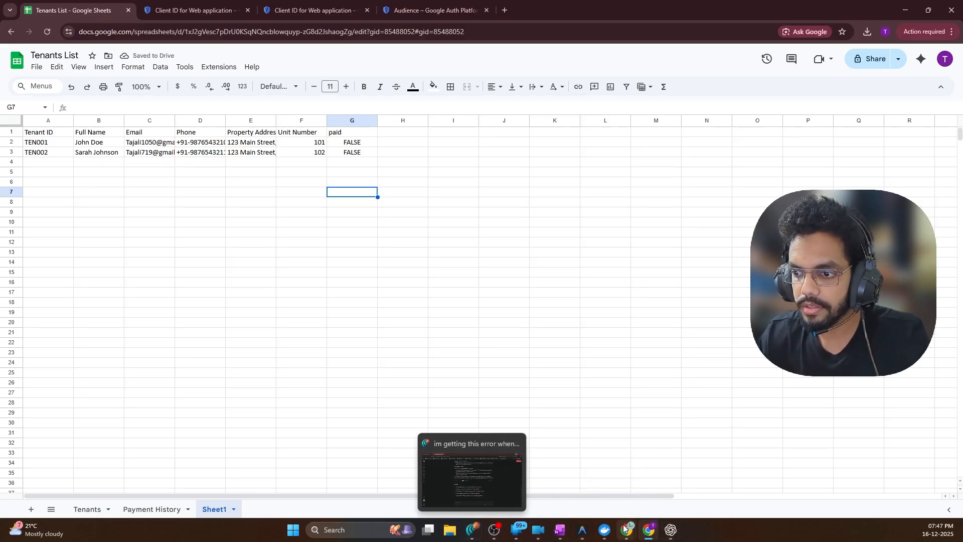
mouse_move(626, 529)
left_click(627, 496)
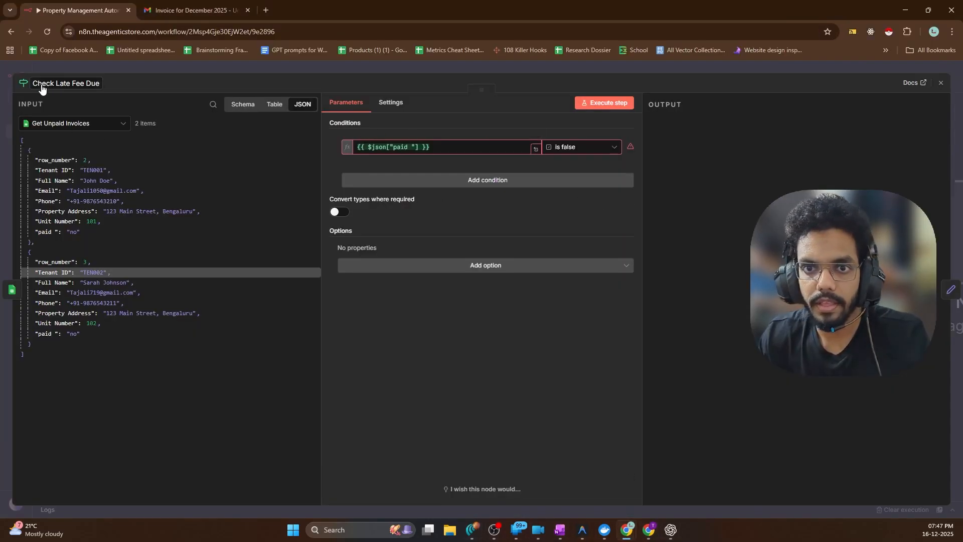
Execute the workflow from Late Fee Trigger; it fails with 'The workflow has issues and cannot be executed.'
left_click(32, 67)
scroll(467, 210, "down", 5)
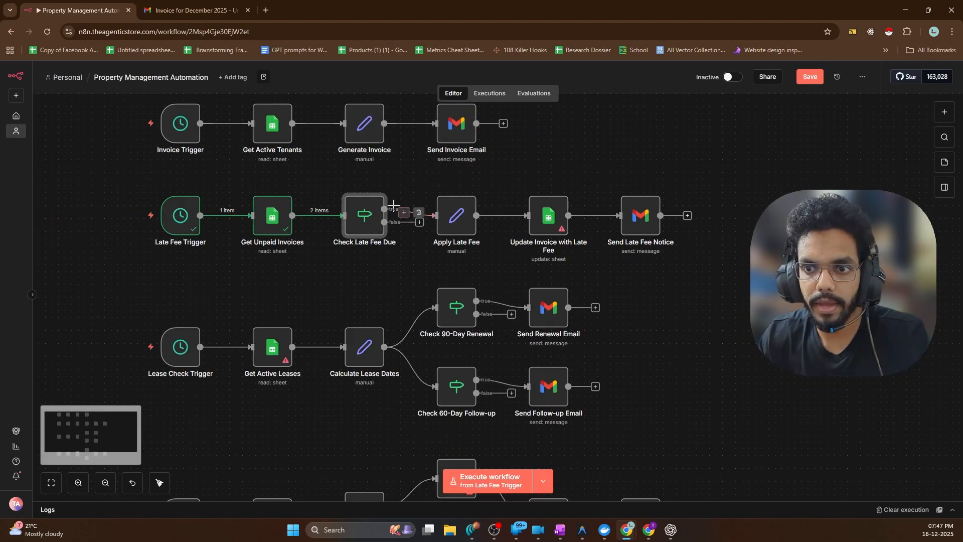
left_click(123, 225)
scroll(482, 190, "up", 2)
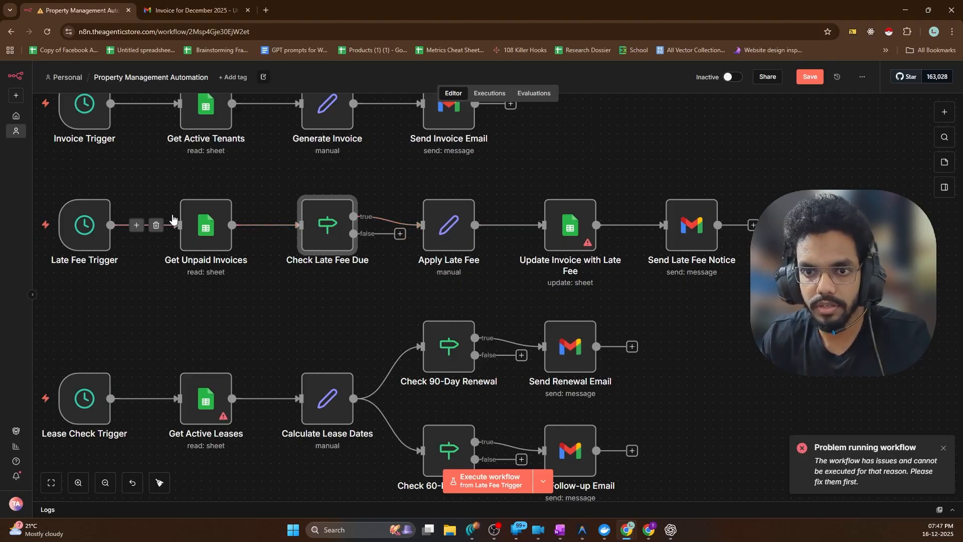
scroll(379, 190, "down", 3)
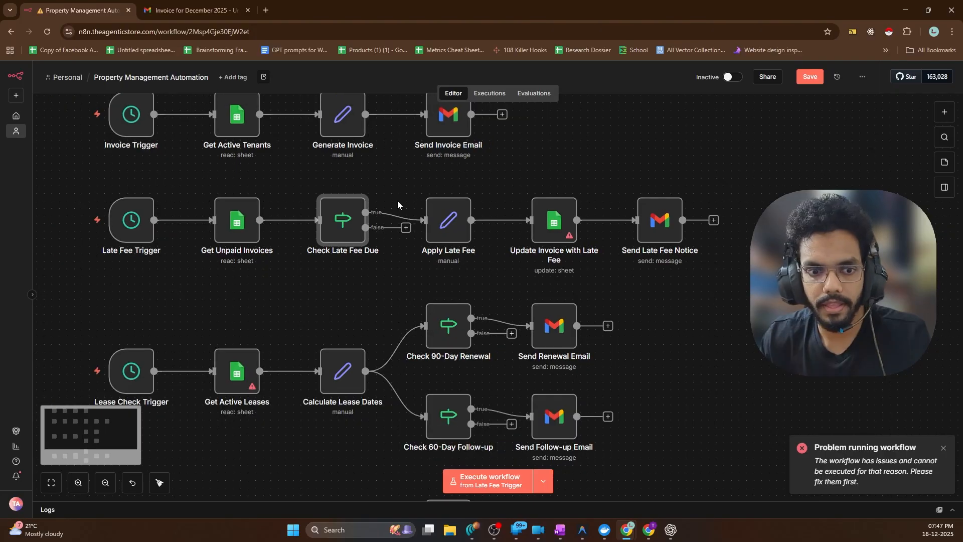
left_click(83, 220)
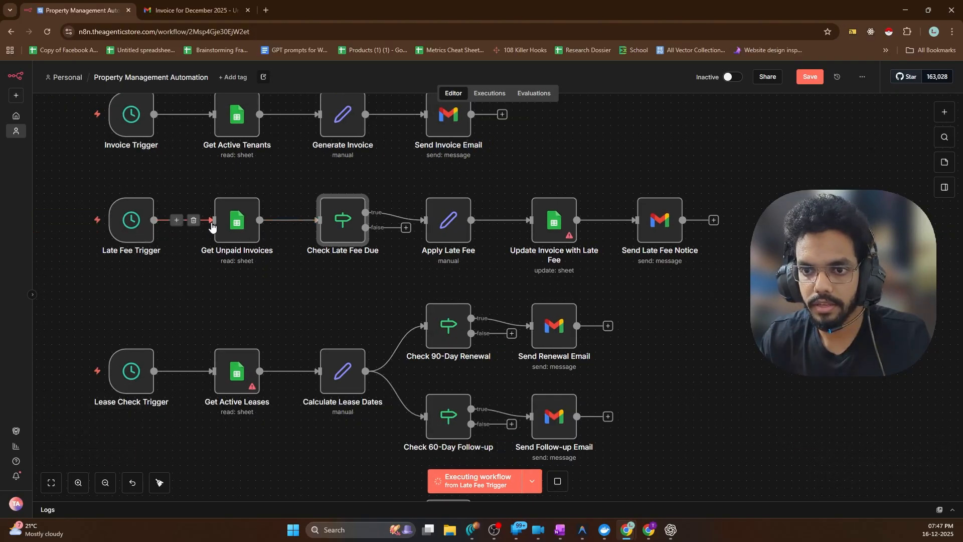
scroll(272, 201, "up", 2)
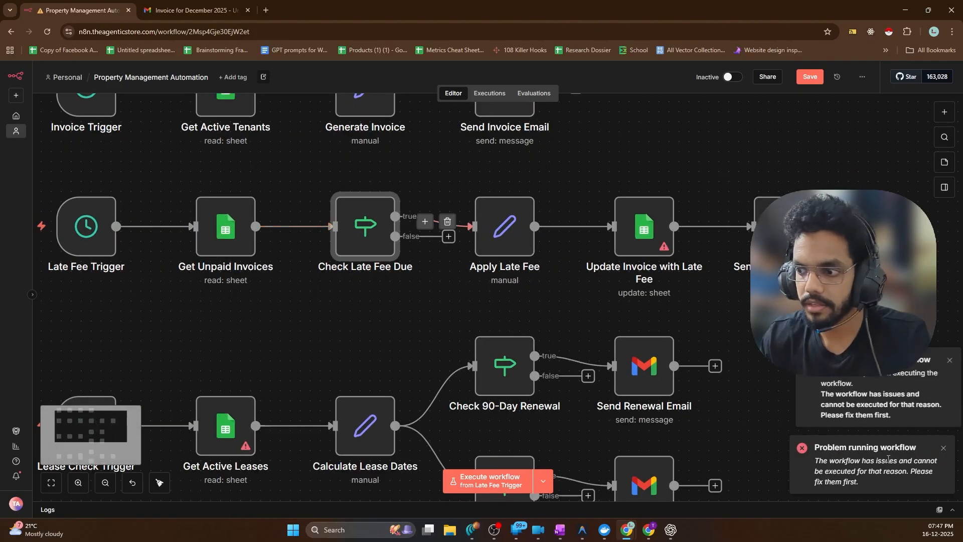
scroll(401, 319, "left", 3)
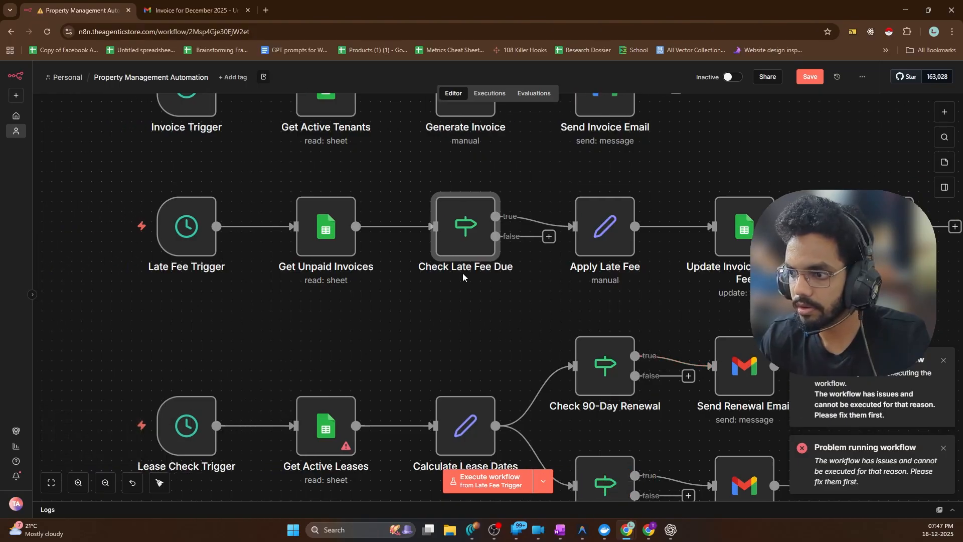
Execute Late Fee Trigger, Get Unpaid Invoices and Check Late Fee Due in turn, routing both tenants to True Branch
double_click(190, 230)
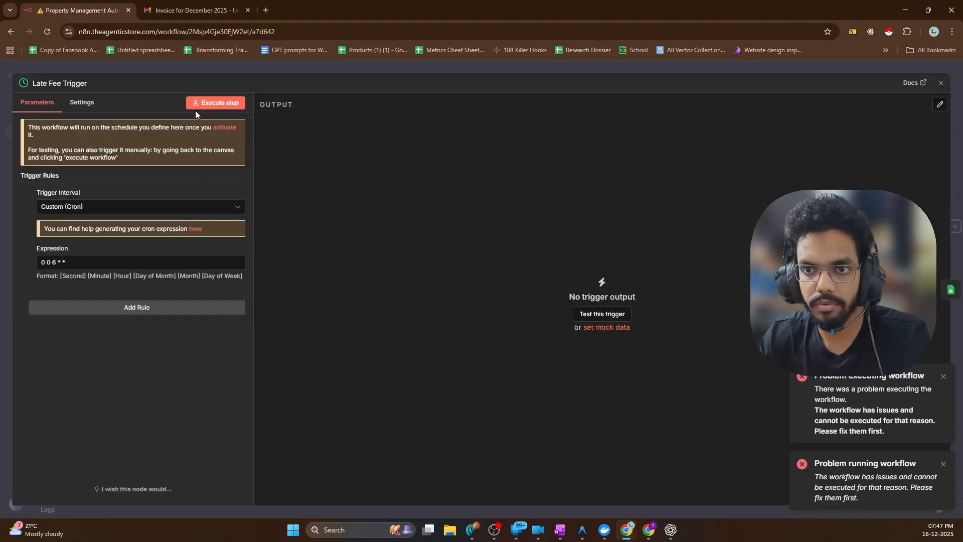
left_click(198, 105)
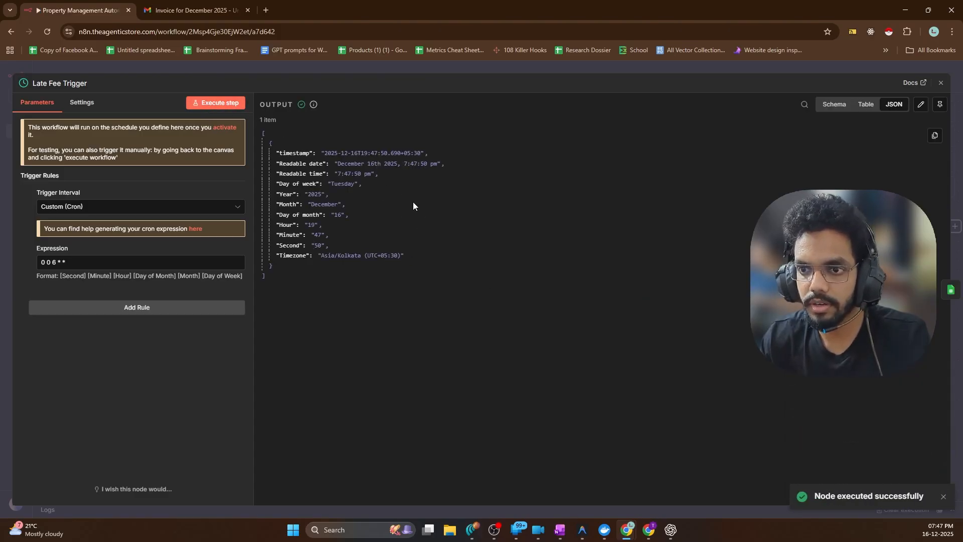
left_click(950, 289)
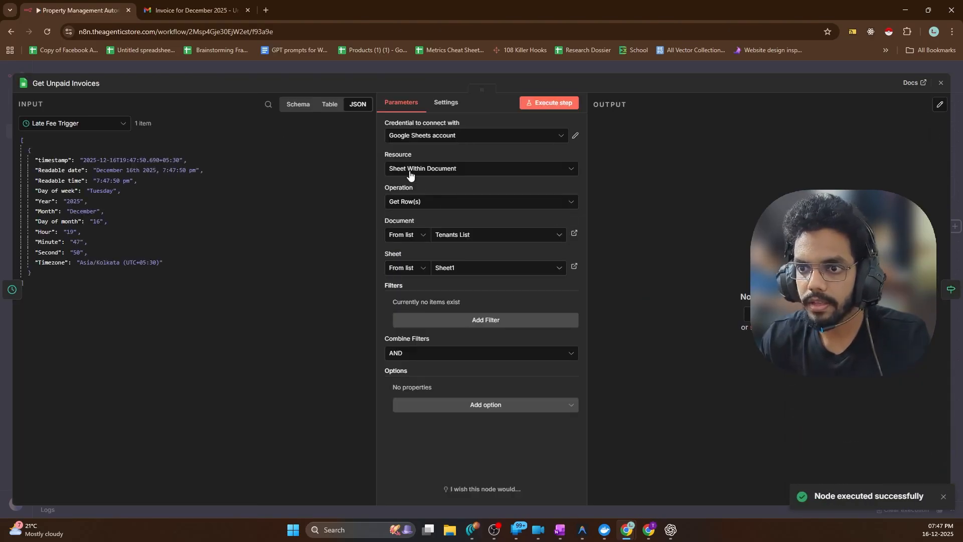
left_click(546, 104)
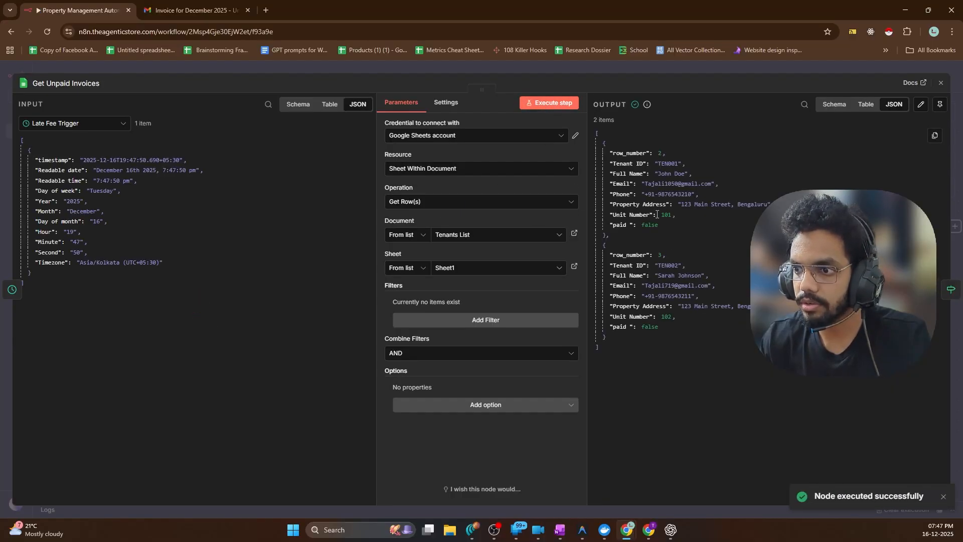
left_click(951, 290)
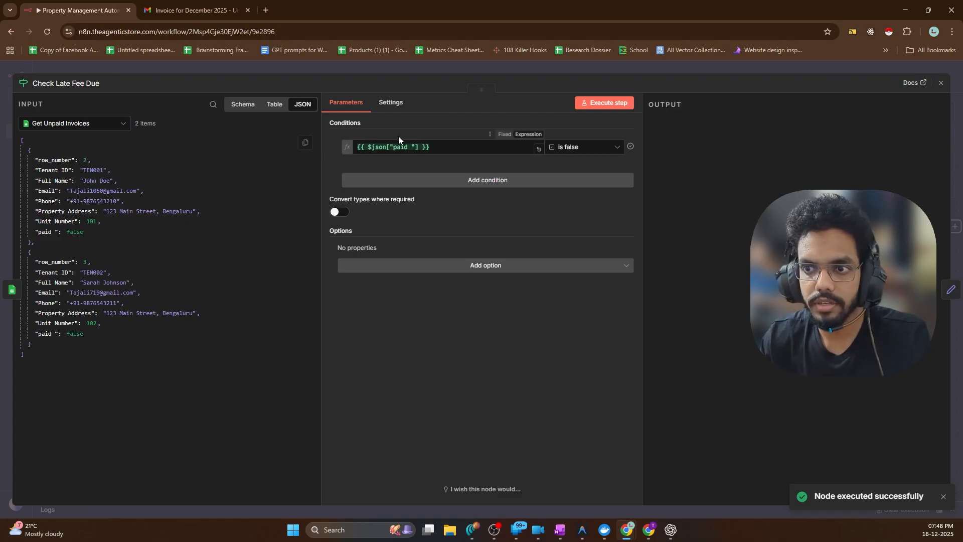
left_click(608, 104)
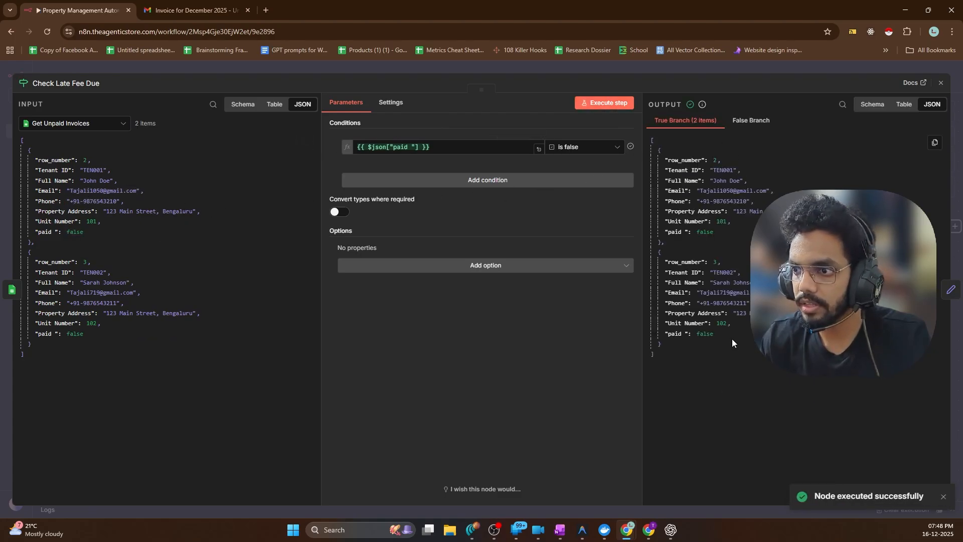
Open Apply Late Fee and map the Tenant ID input field into tenantId
left_click(73, 67)
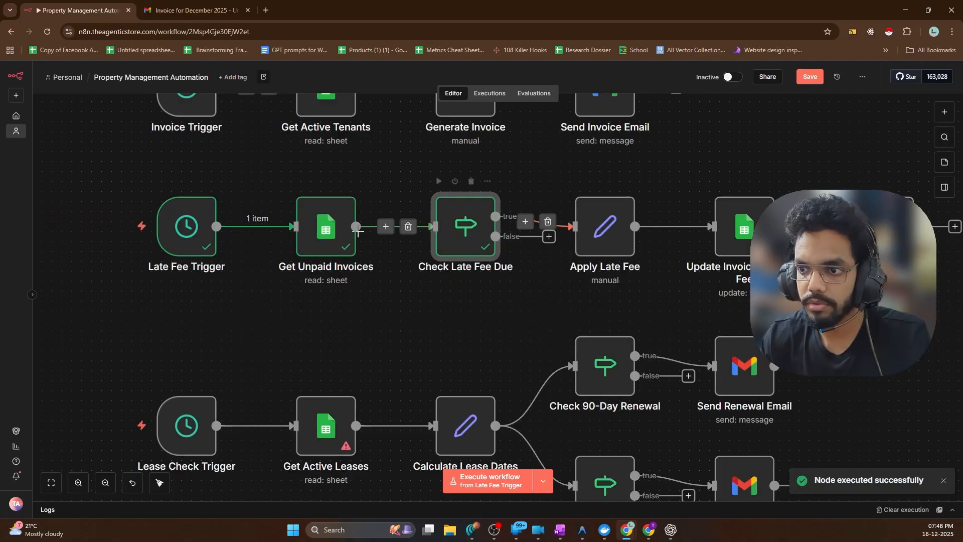
scroll(358, 231, "down", 3)
scroll(650, 230, "up", 6)
scroll(296, 186, "down", 2)
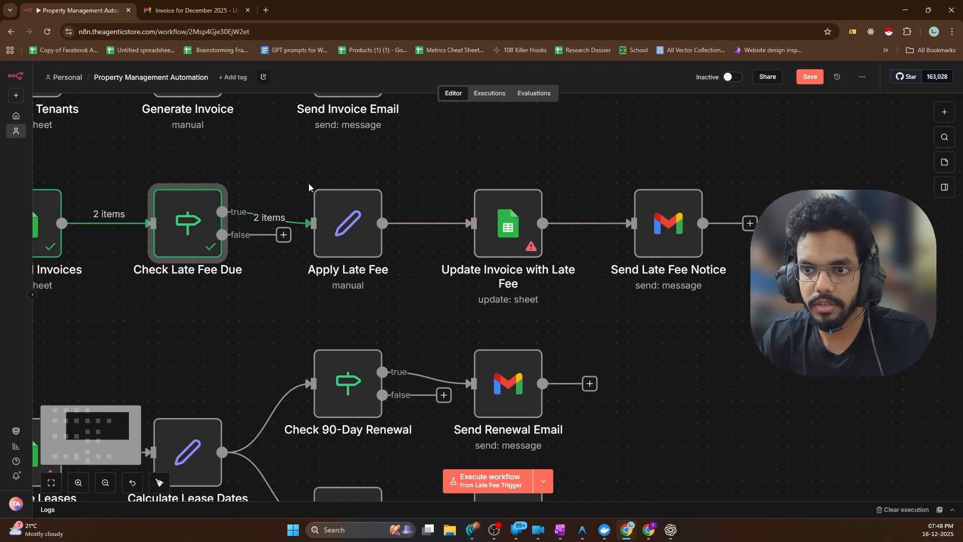
left_click(343, 213)
double_click(346, 219)
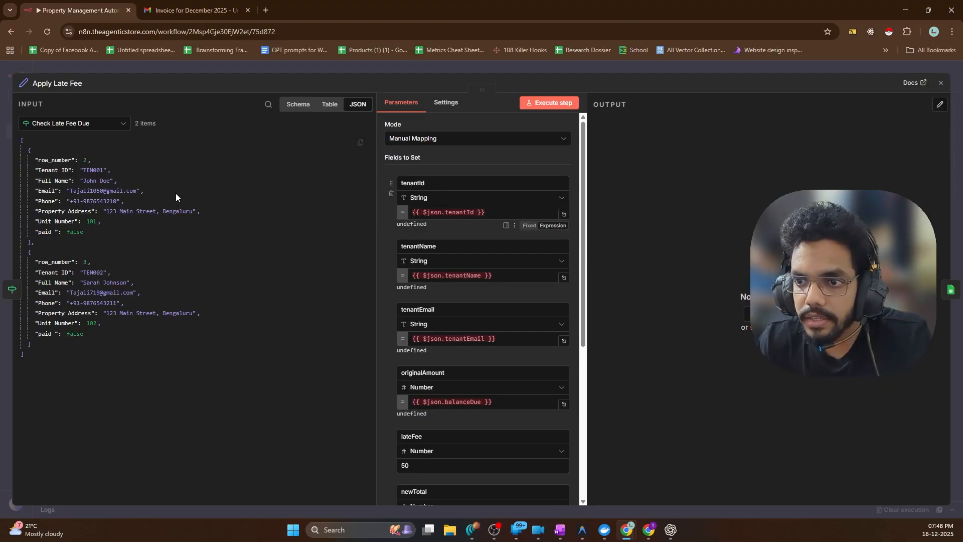
left_click(479, 214)
key("ctrl+a")
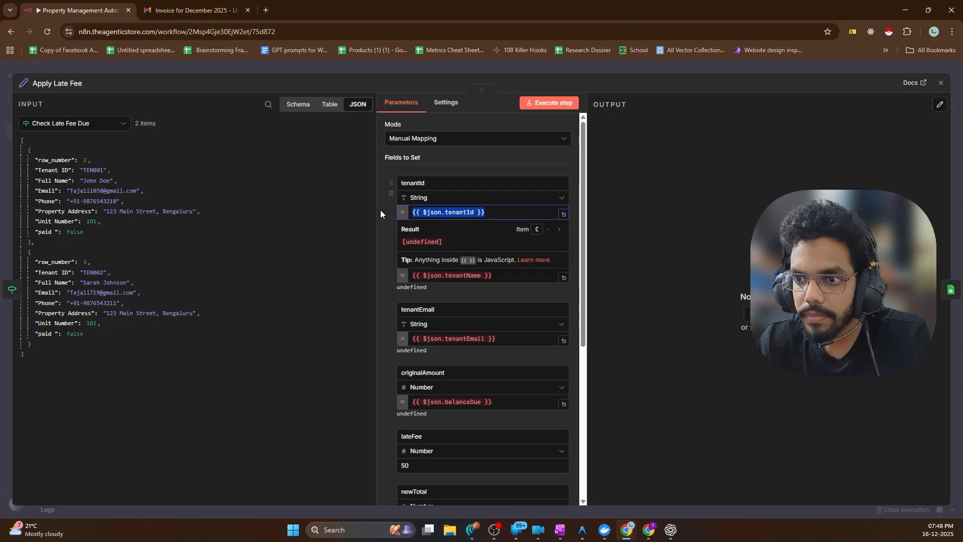
key("BackSpace")
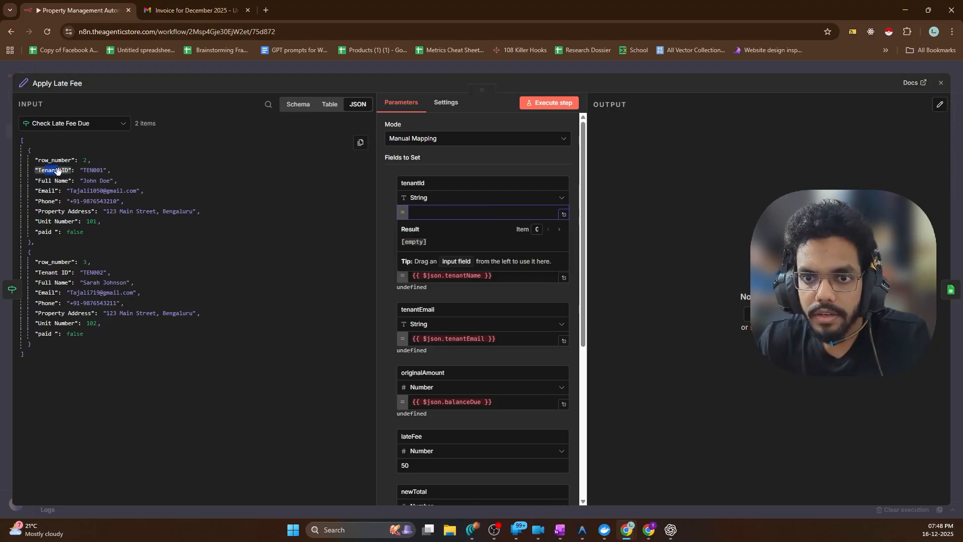
left_click_drag(58, 172, 476, 212)
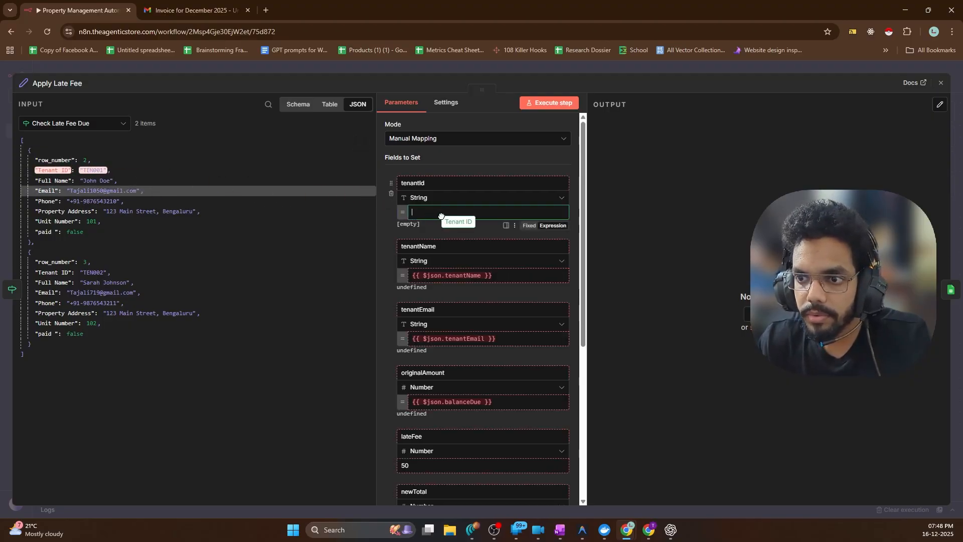
Map Full Name into tenantName and Email into tenantEmail
left_click(508, 280)
key("ctrl+a")
key("BackSpace")
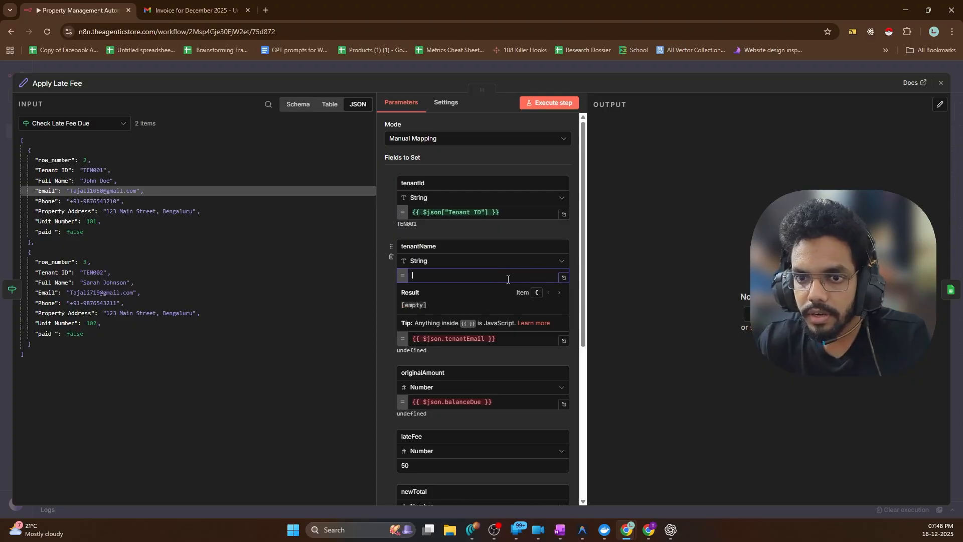
left_click_drag(52, 181, 445, 275)
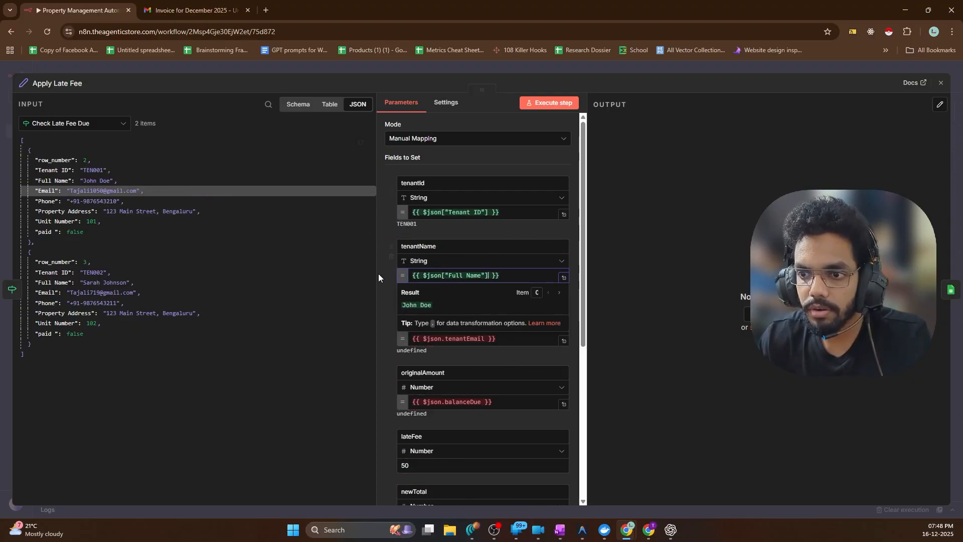
scroll(455, 321, "down", 2)
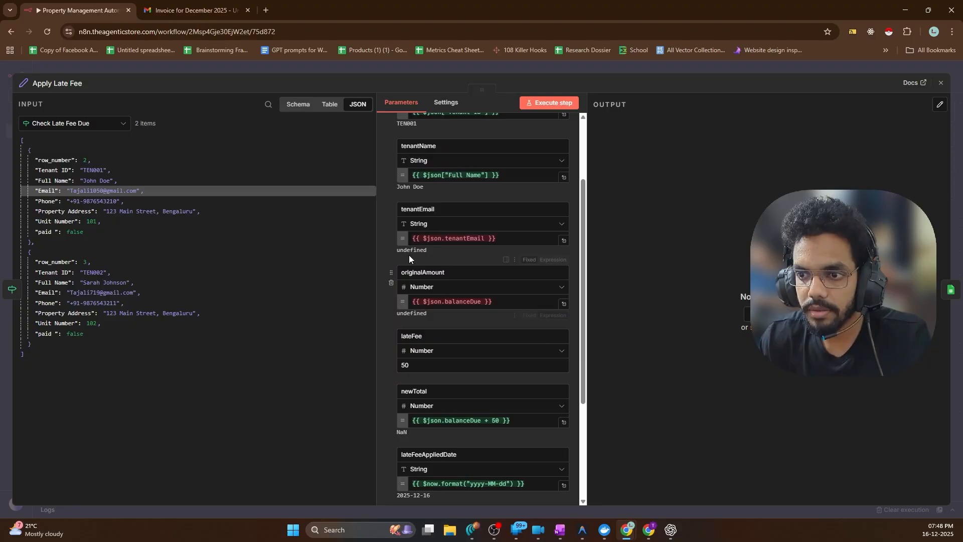
left_click(508, 240)
key("ctrl+a")
key("BackSpace")
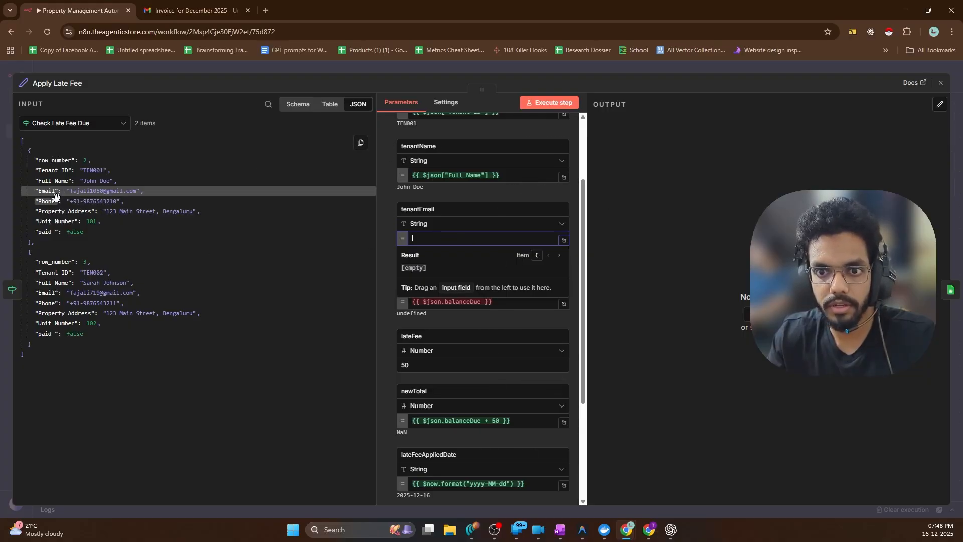
left_click_drag(55, 197, 431, 238)
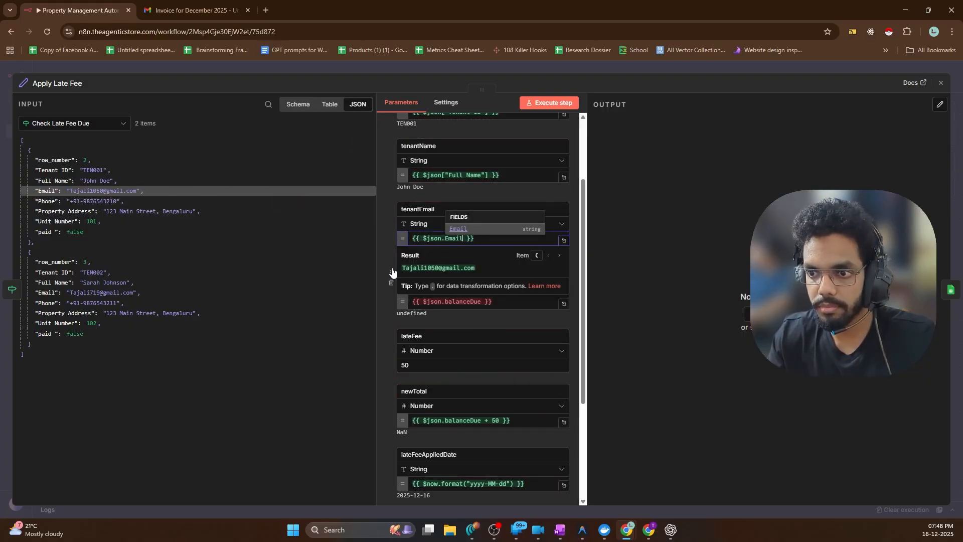
left_click(375, 282)
Clear the originalAmount value and copy the originalAmount field name
left_click(510, 300)
key("ctrl+a")
key("BackSpace")
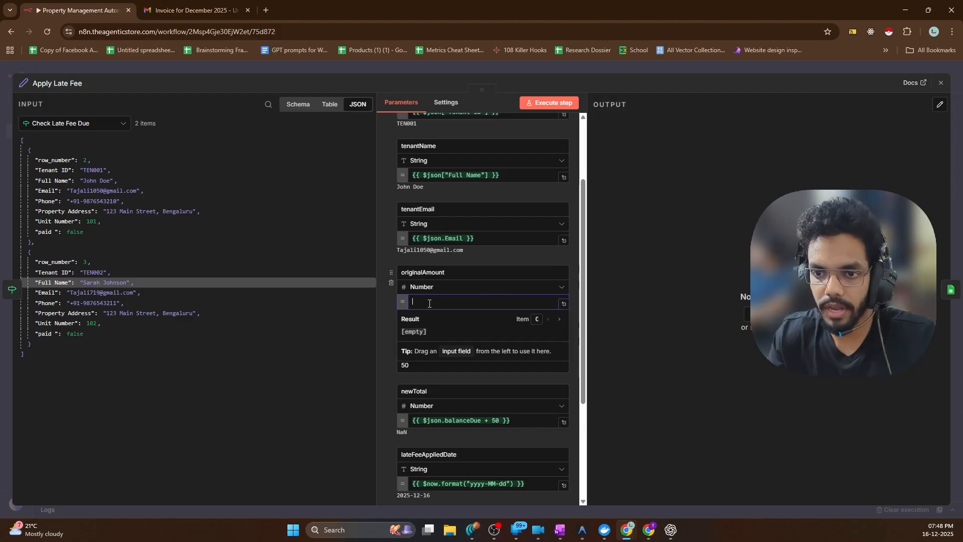
left_click(79, 249)
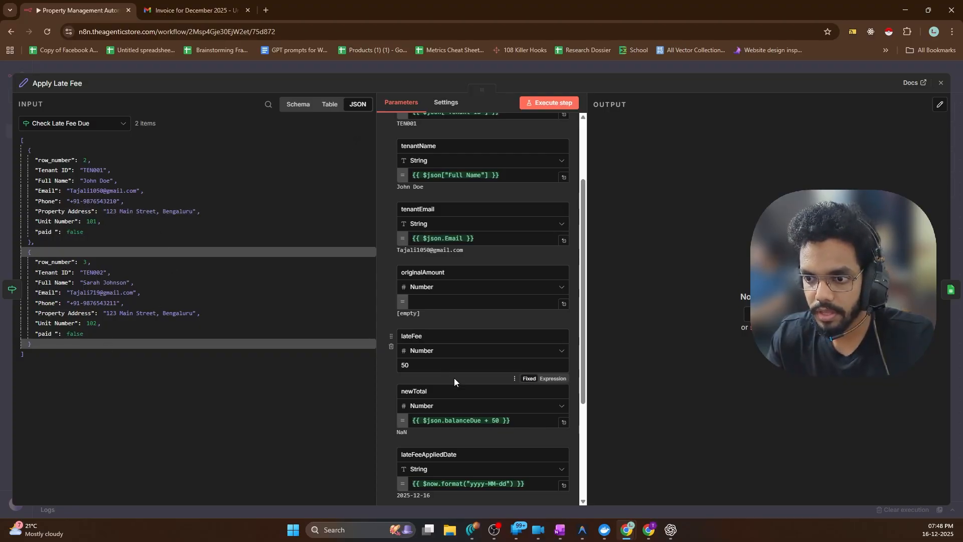
scroll(490, 451, "down", 2)
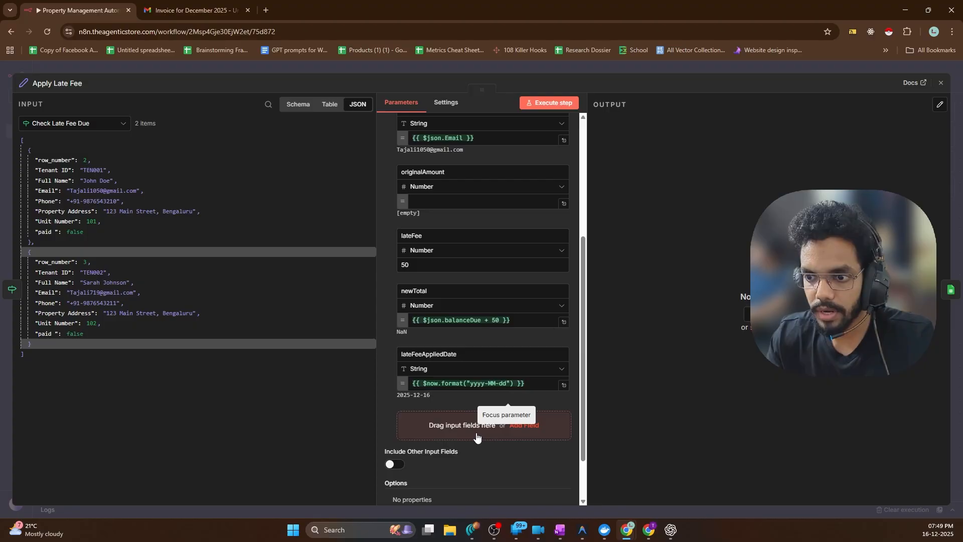
scroll(501, 392, "up", 4)
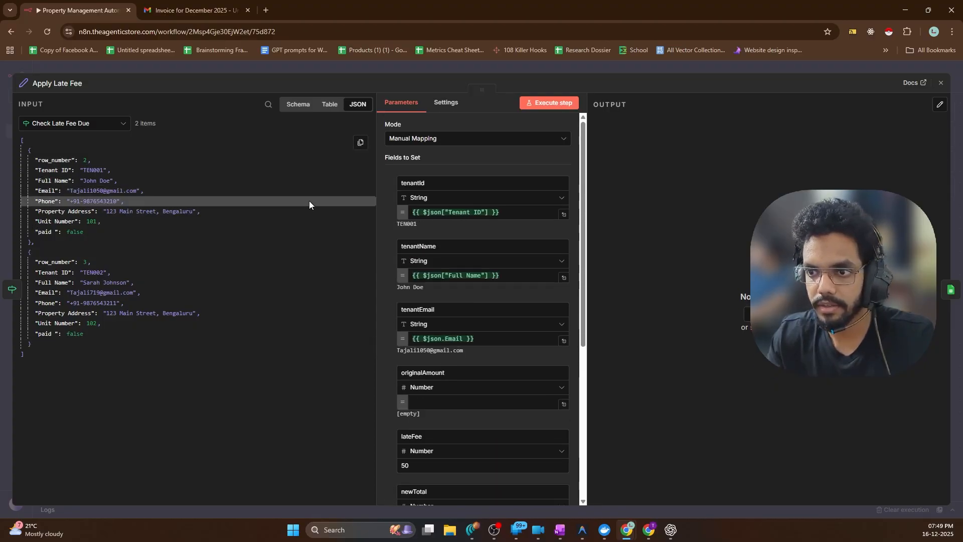
double_click(432, 372)
key("ctrl+c")
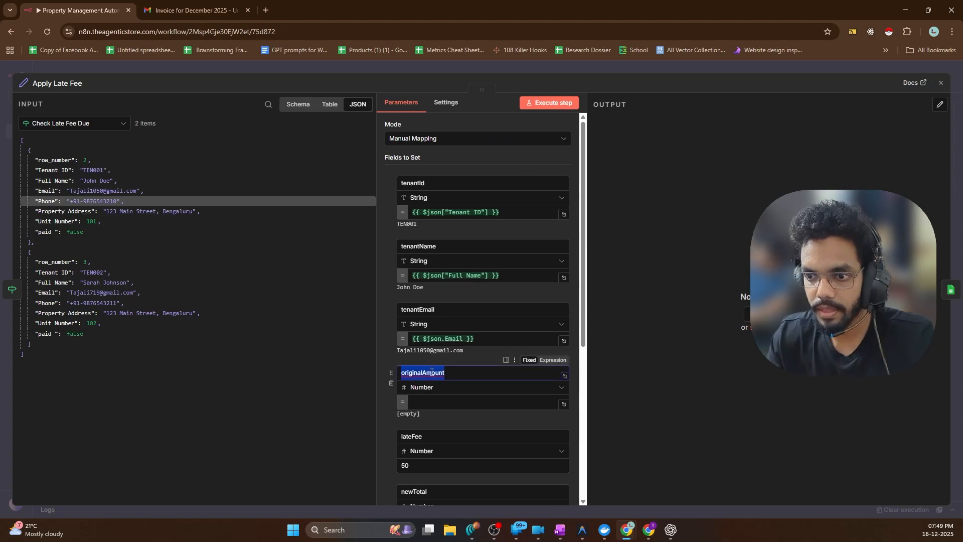
left_click(646, 529)
Add an originalAmount header in H1 with 15000 in H2 and H3
left_click(394, 132)
key("ctrl+v")
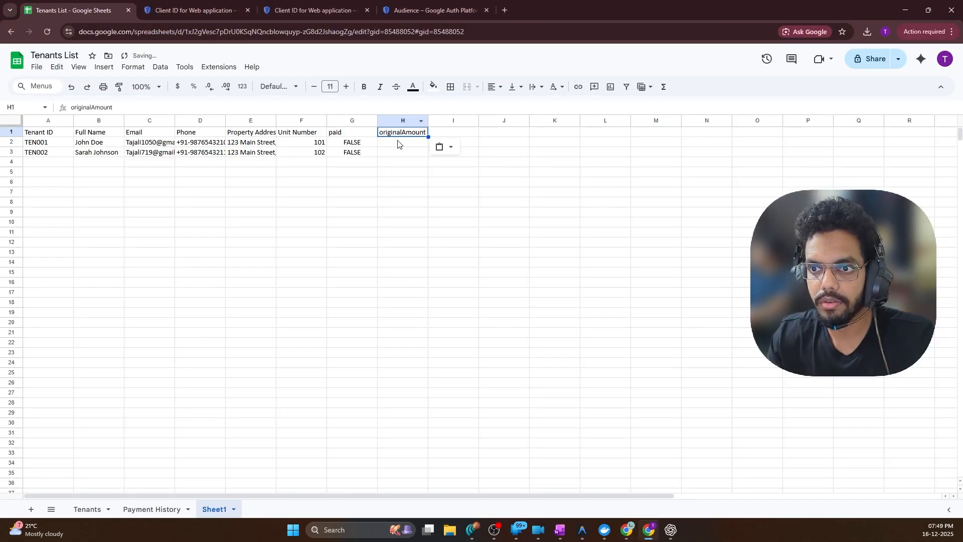
left_click(415, 147)
type("15000")
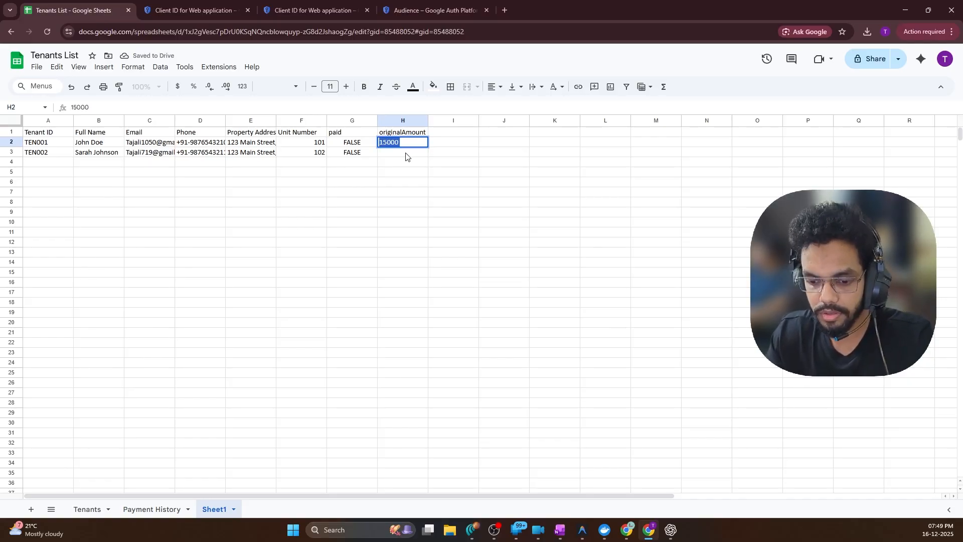
left_click(406, 153)
type("15000")
left_click(433, 202)
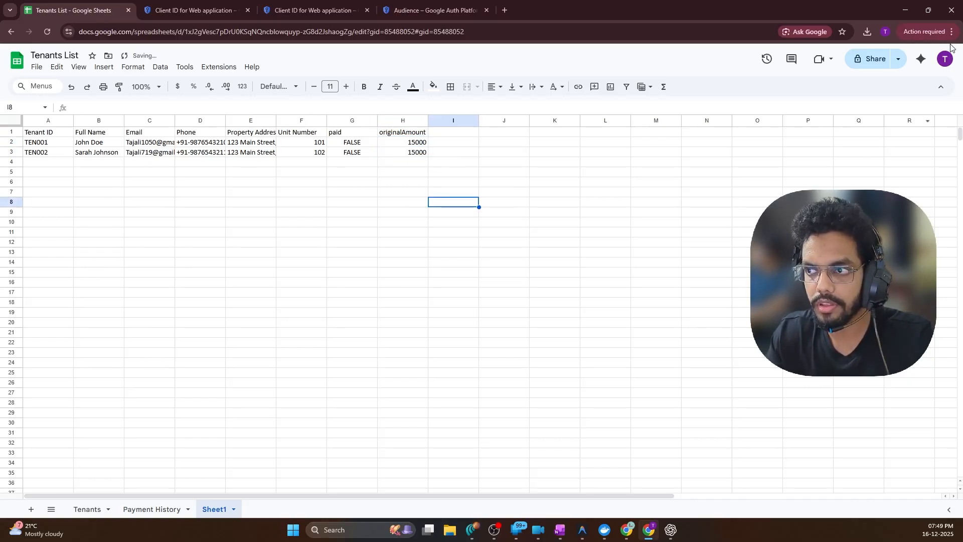
Return to the n8n canvas and rerun the workflow from Late Fee Trigger
left_click(903, 8)
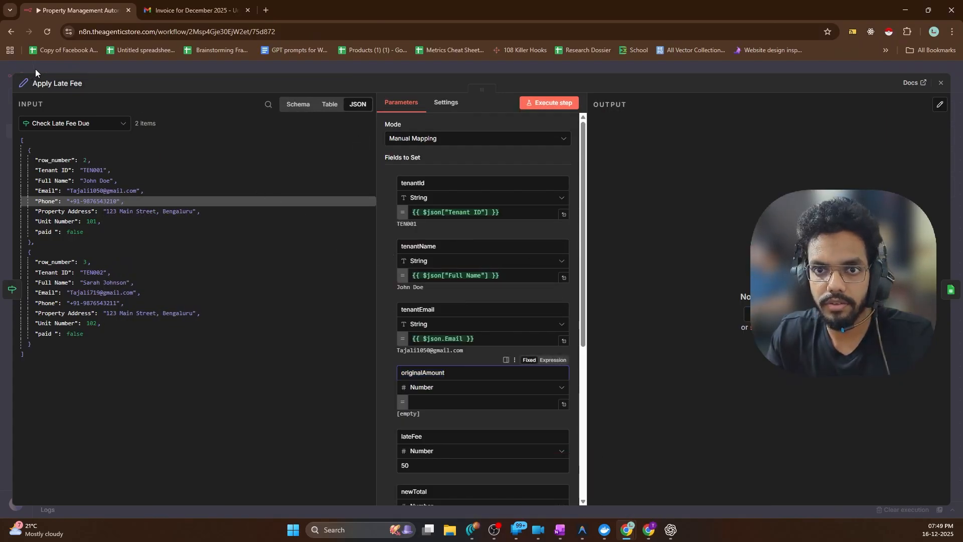
left_click(35, 69)
key("1")
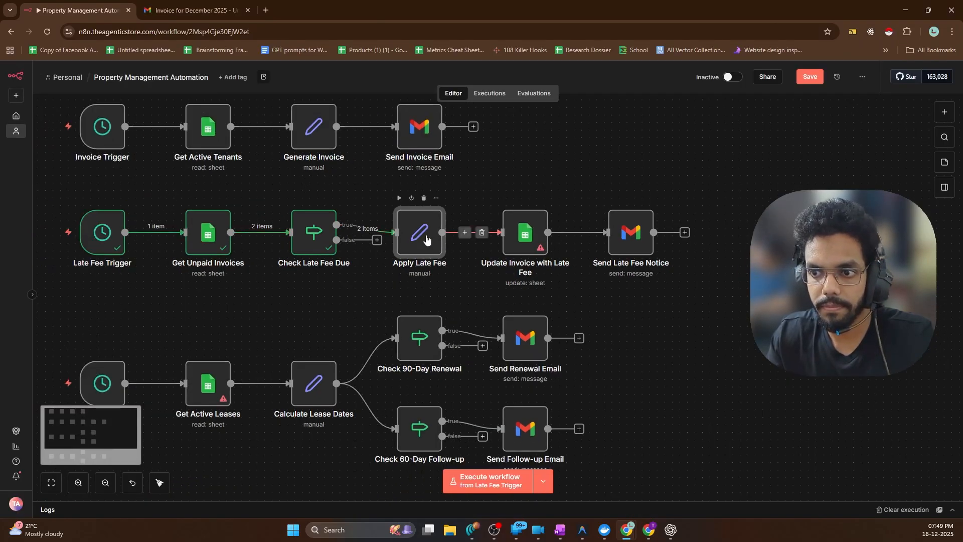
double_click(428, 241)
key("Escape")
left_click(56, 232)
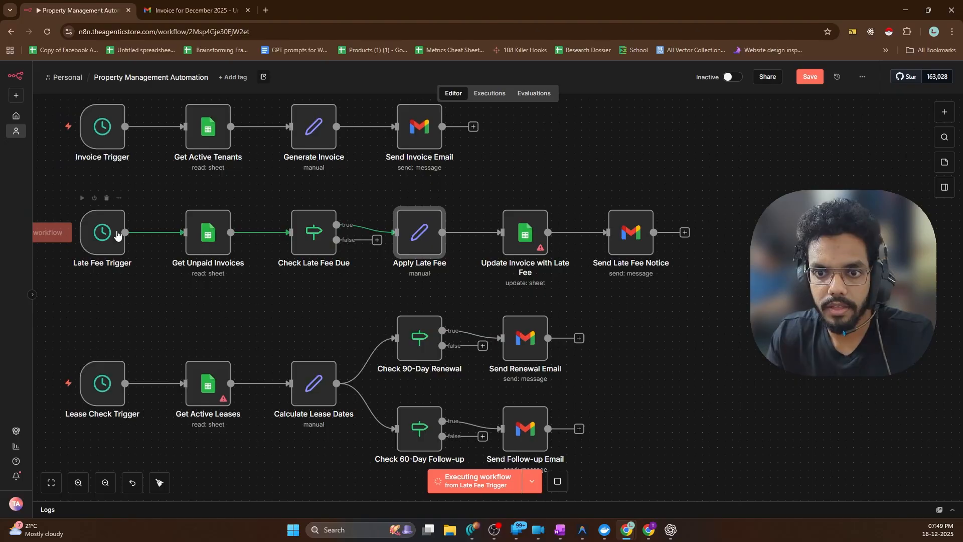
Execute Late Fee Trigger, Get Unpaid Invoices and Check Late Fee Due in turn, then open Apply Late Fee
scroll(286, 292, "up", 2)
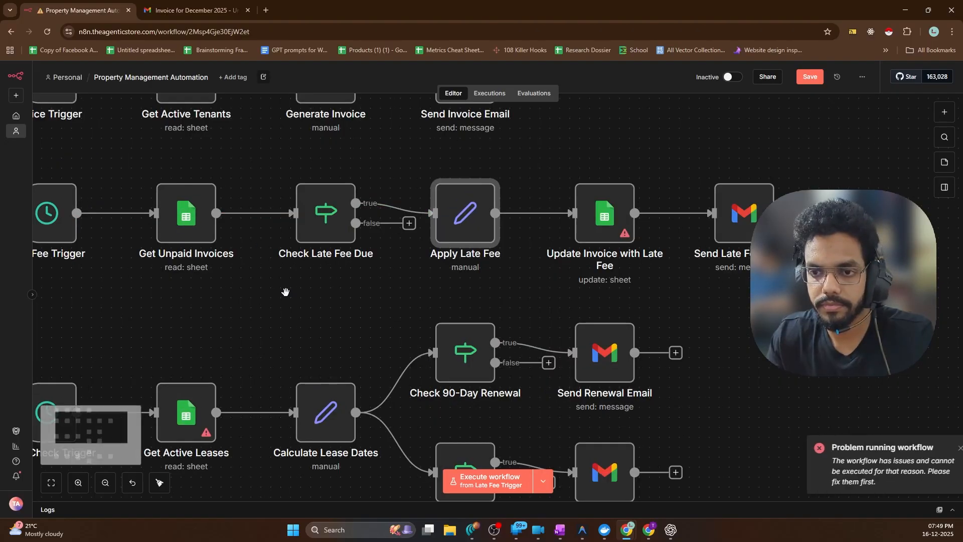
scroll(286, 292, "down", 2)
double_click(131, 233)
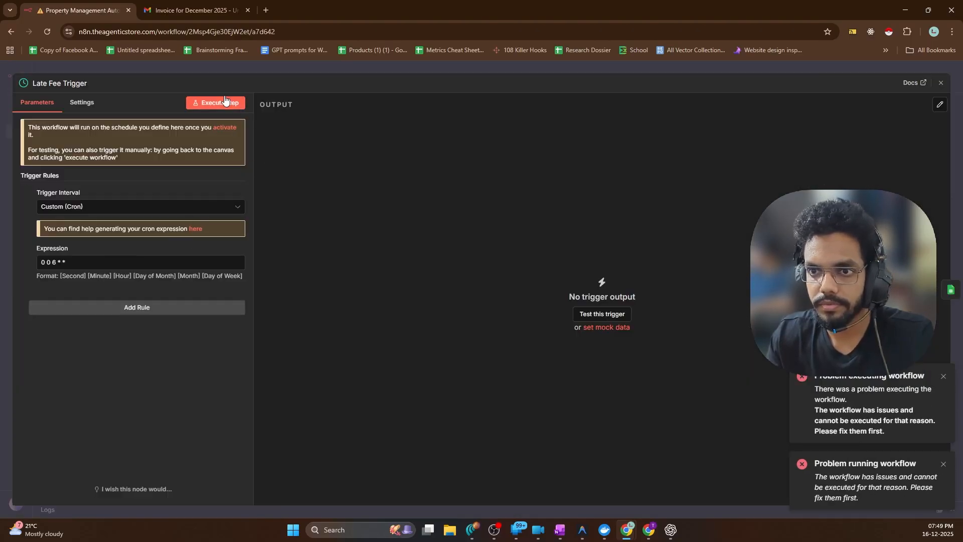
left_click(223, 102)
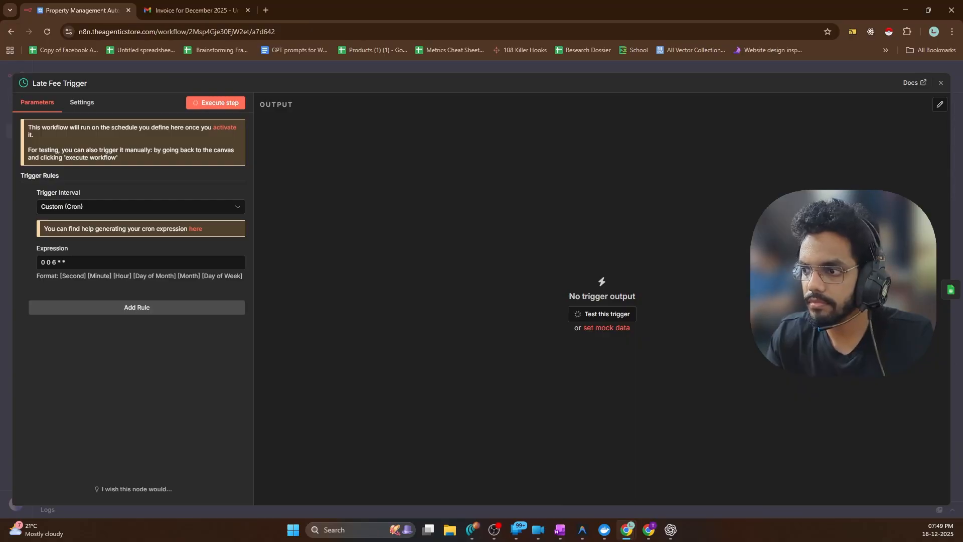
left_click(951, 290)
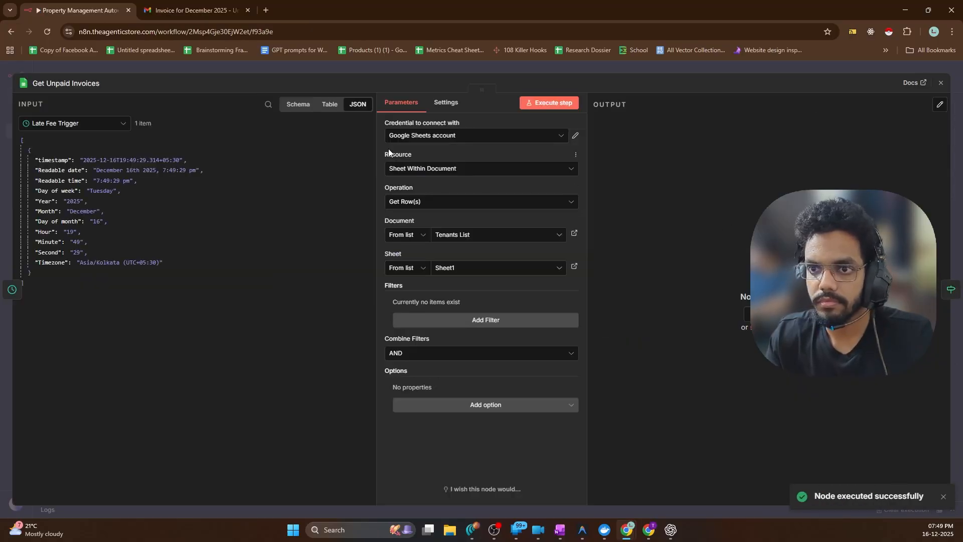
left_click(565, 102)
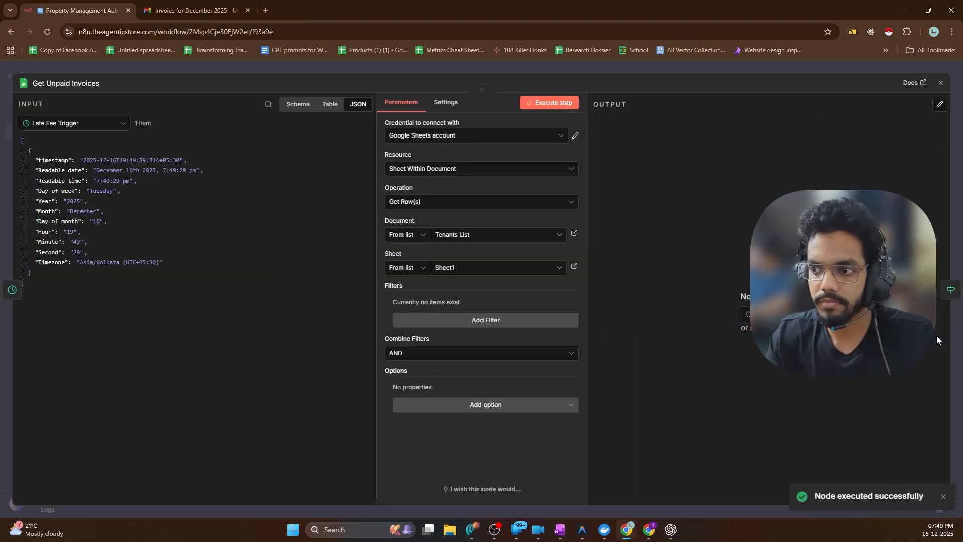
left_click(949, 291)
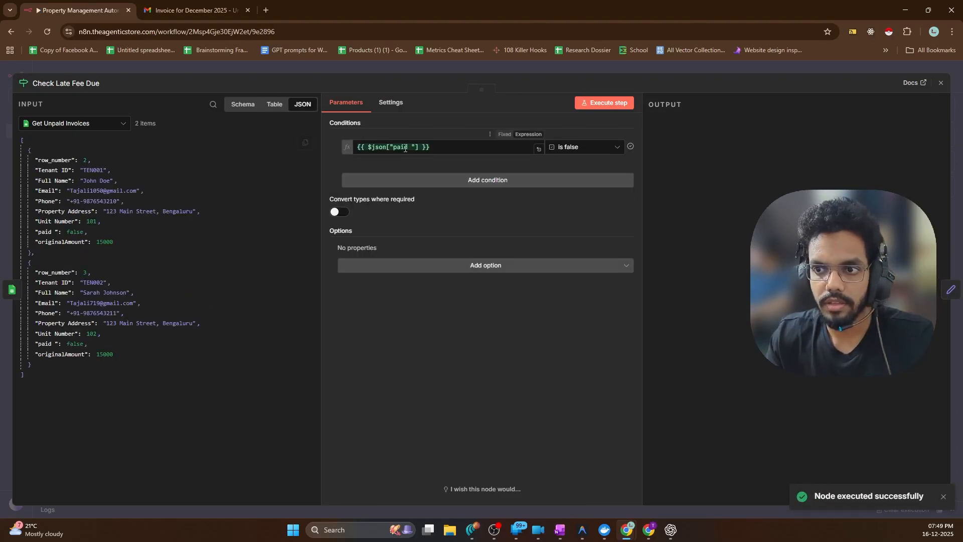
left_click(597, 103)
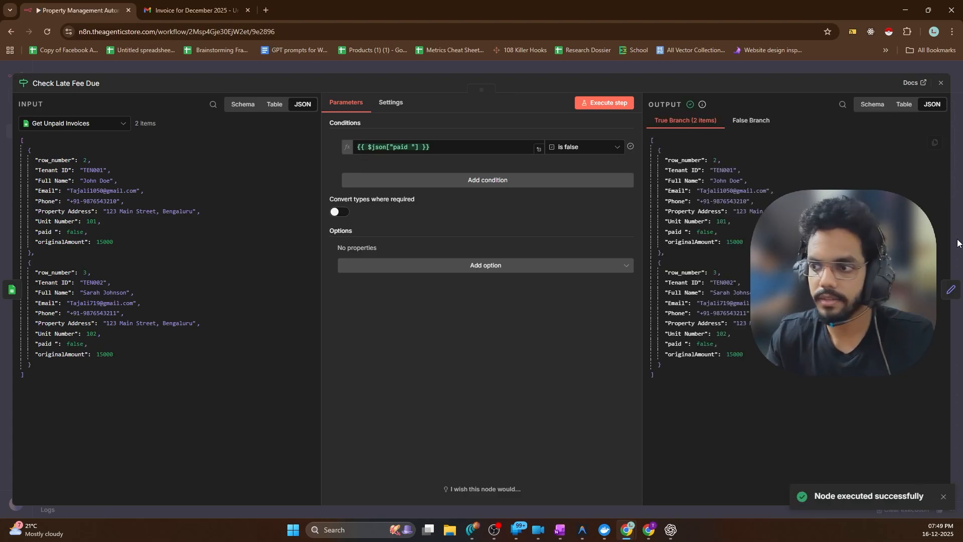
left_click(950, 290)
Map the input originalAmount into Apply Late Fee's originalAmount field
scroll(574, 255, "down", 5)
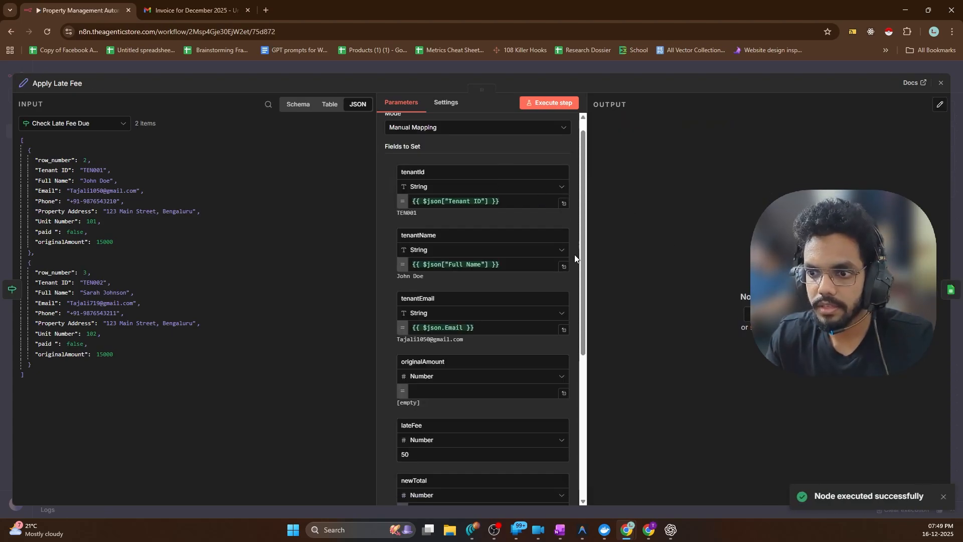
scroll(473, 256, "up", 2)
left_click_drag(55, 242, 394, 245)
left_click_drag(56, 242, 454, 245)
Execute the previous nodes and run Apply Late Fee, which fails on a NaN newTotal
left_click(506, 203)
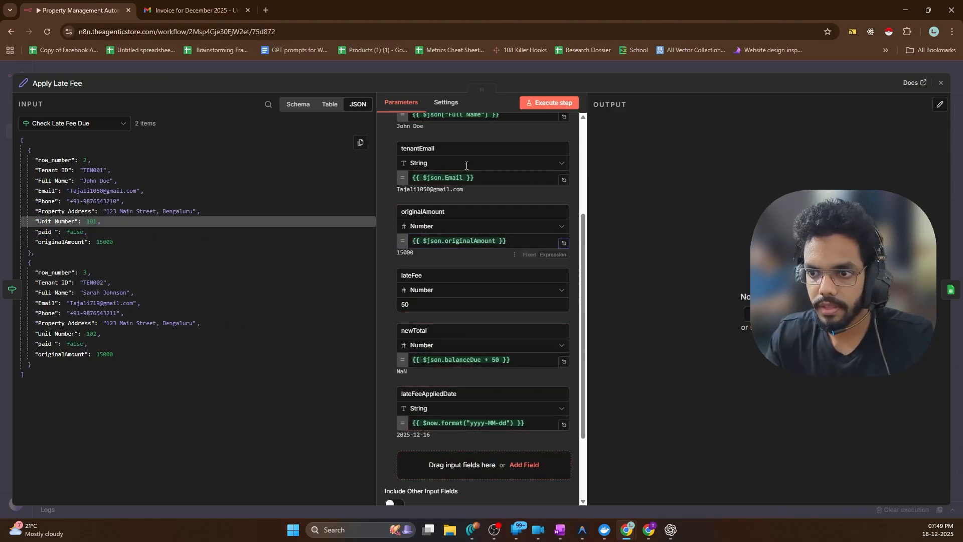
left_click(549, 102)
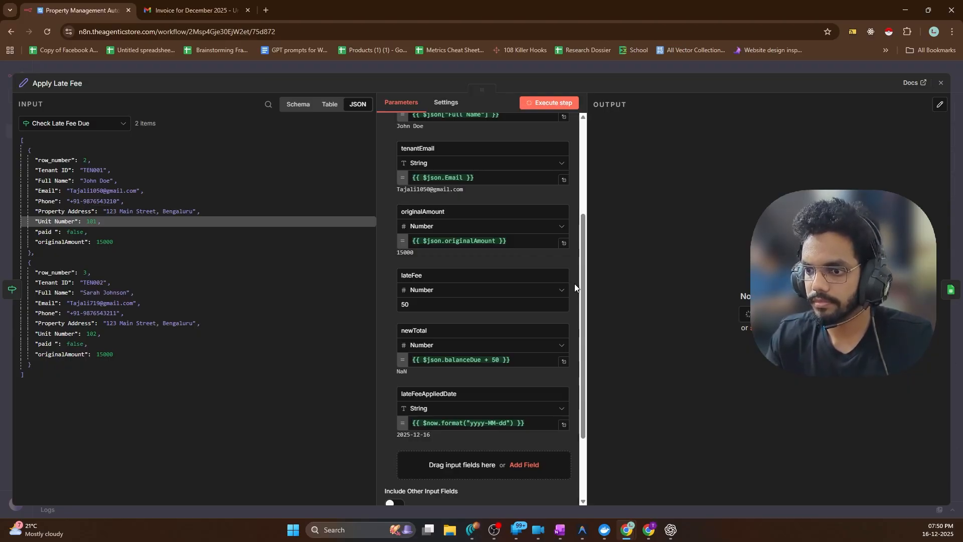
scroll(520, 294, "up", 6)
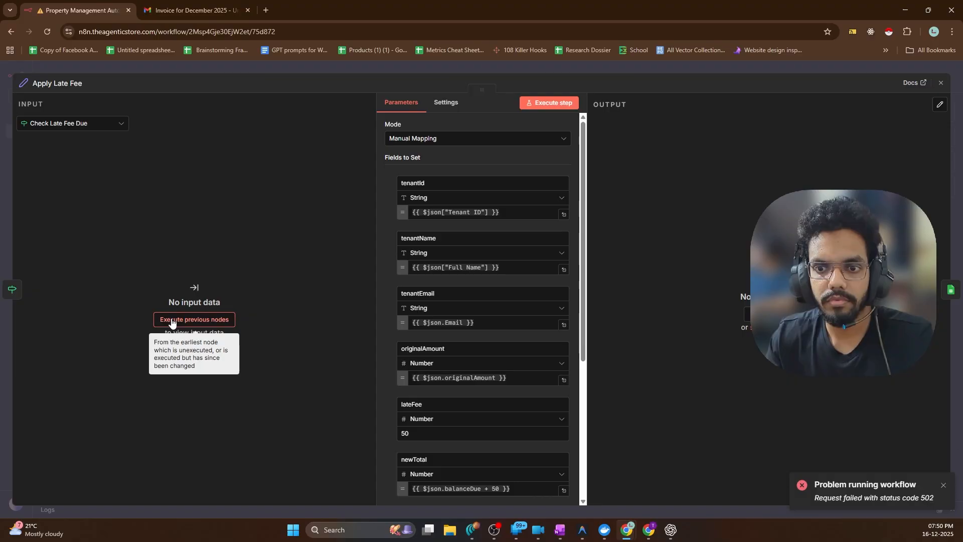
left_click(194, 320)
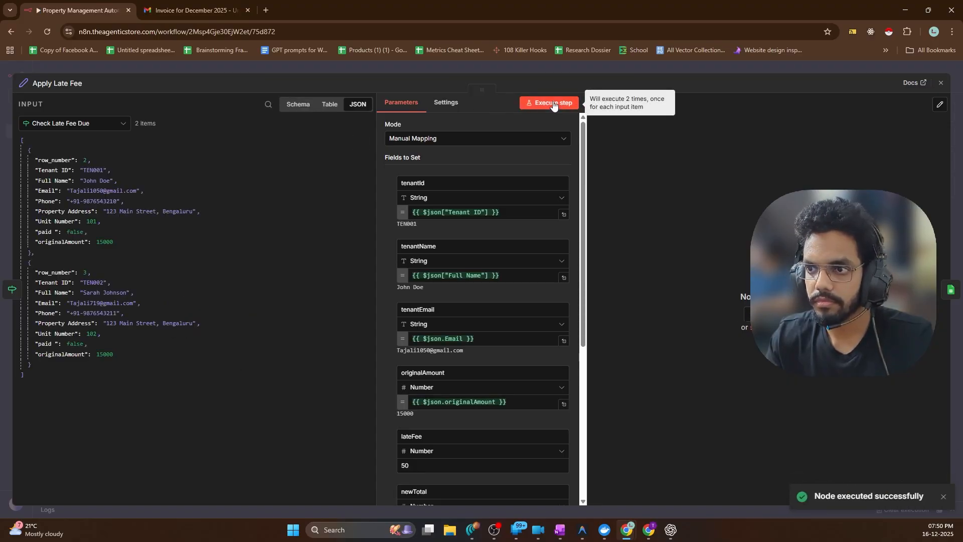
left_click(552, 102)
scroll(519, 182, "down", 5)
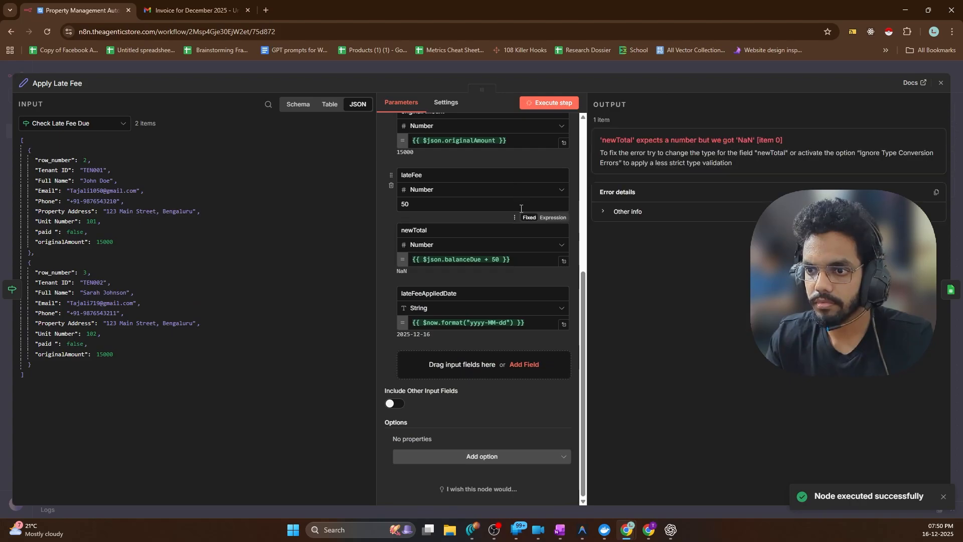
Inspect the Apply Late Fee newTotal error and expand its details
scroll(437, 250, "up", 1)
scroll(436, 249, "up", 2)
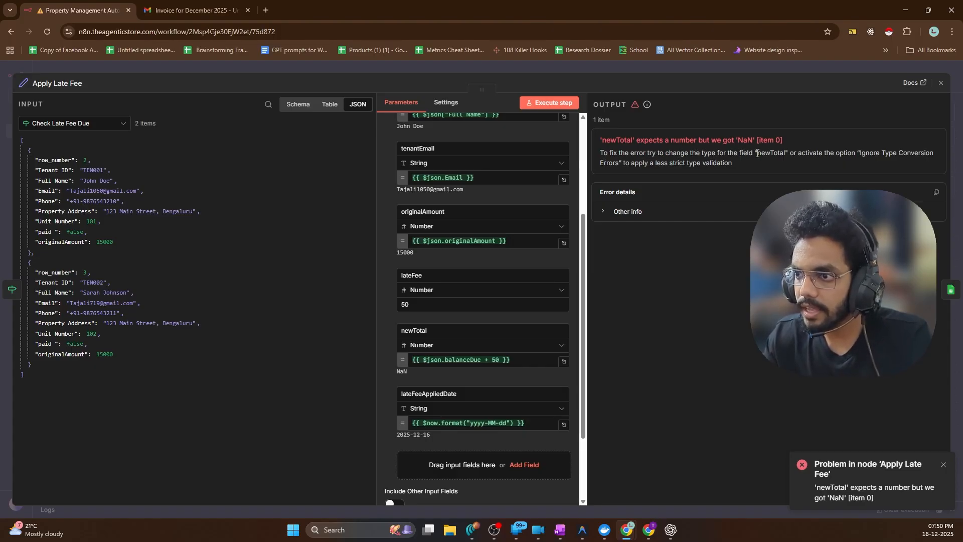
double_click(785, 153)
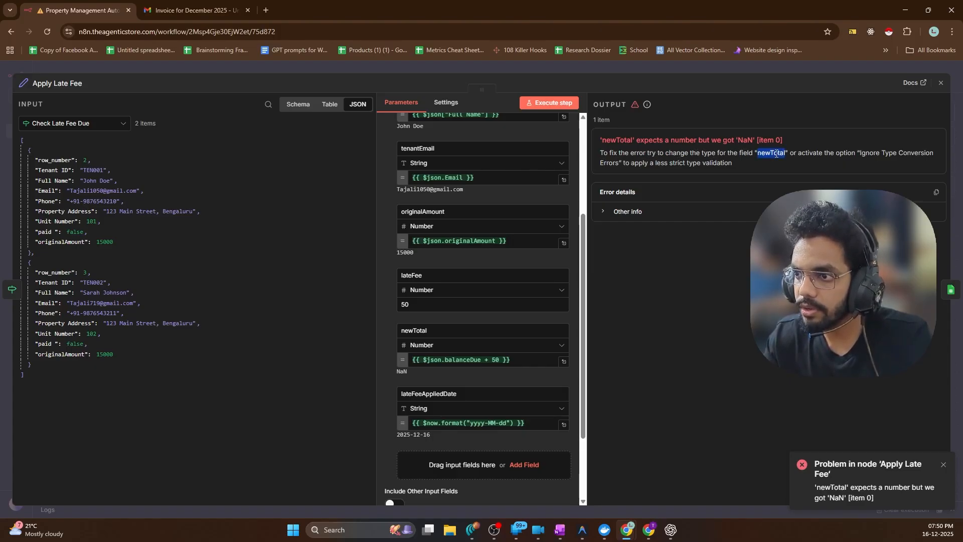
left_click(817, 156)
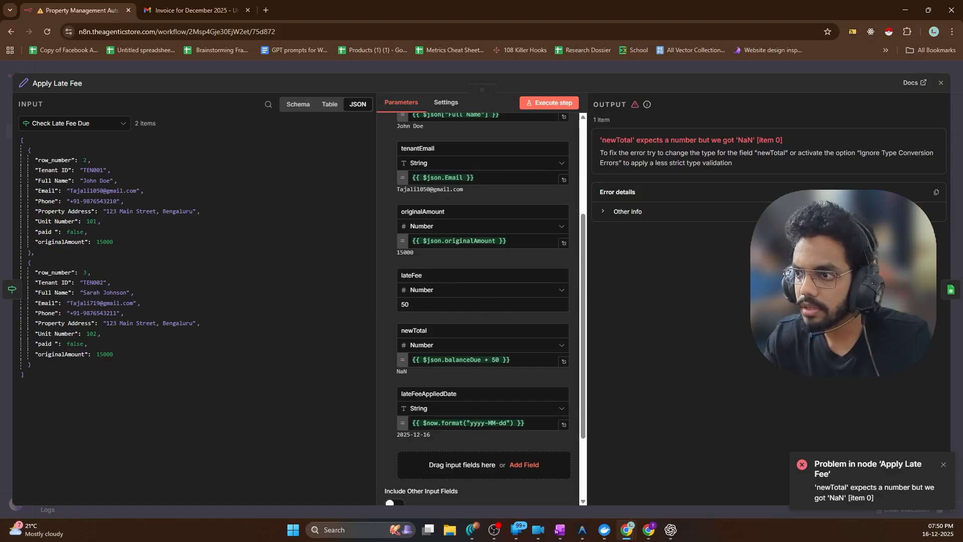
scroll(410, 335, "down", 2)
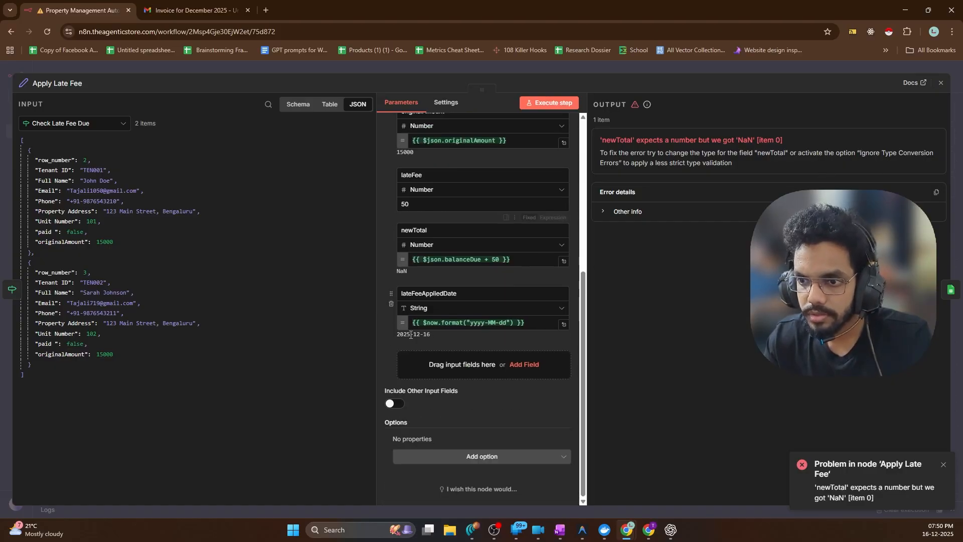
scroll(451, 281, "up", 1)
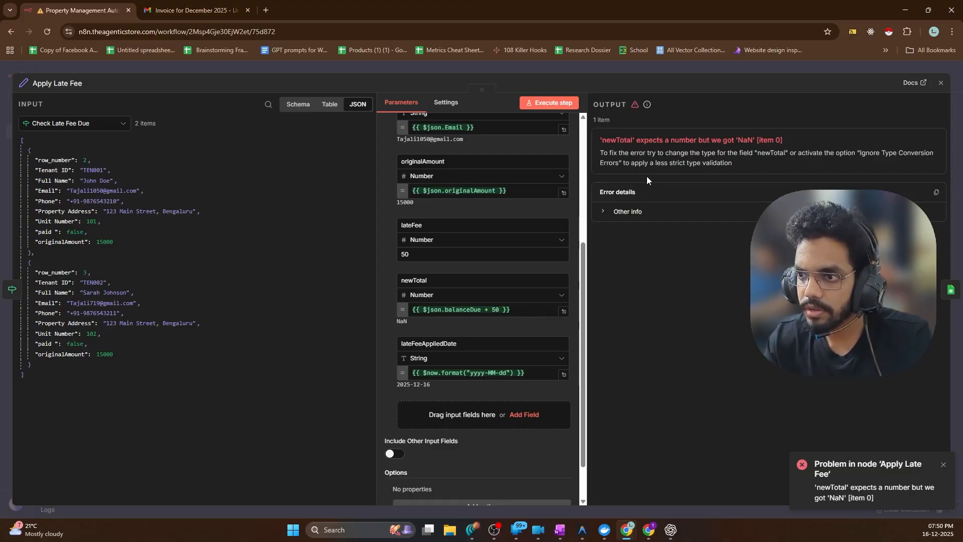
left_click(646, 212)
scroll(646, 211, "down", 1)
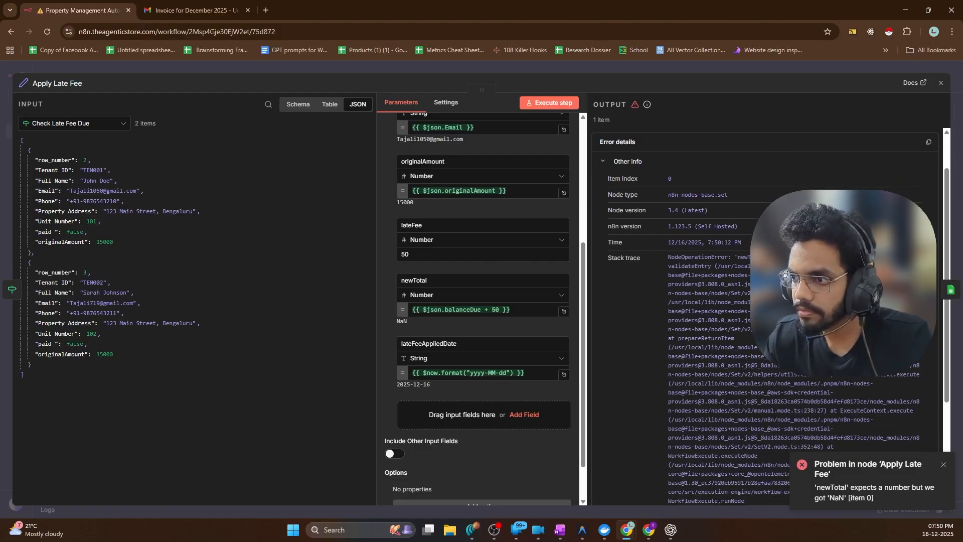
scroll(703, 301, "down", 2)
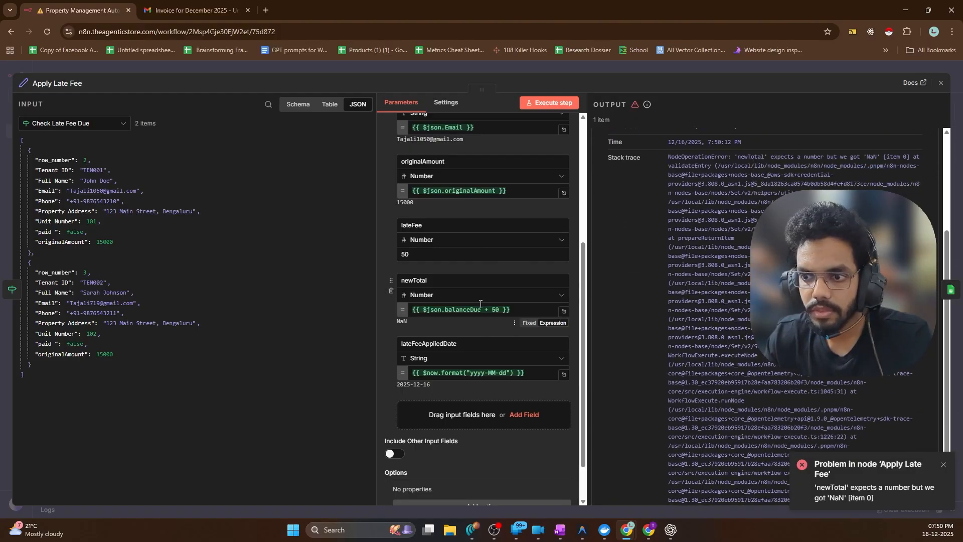
Replace balanceDue with originalAmount in the newTotal expression and rerun the step
left_click(461, 310)
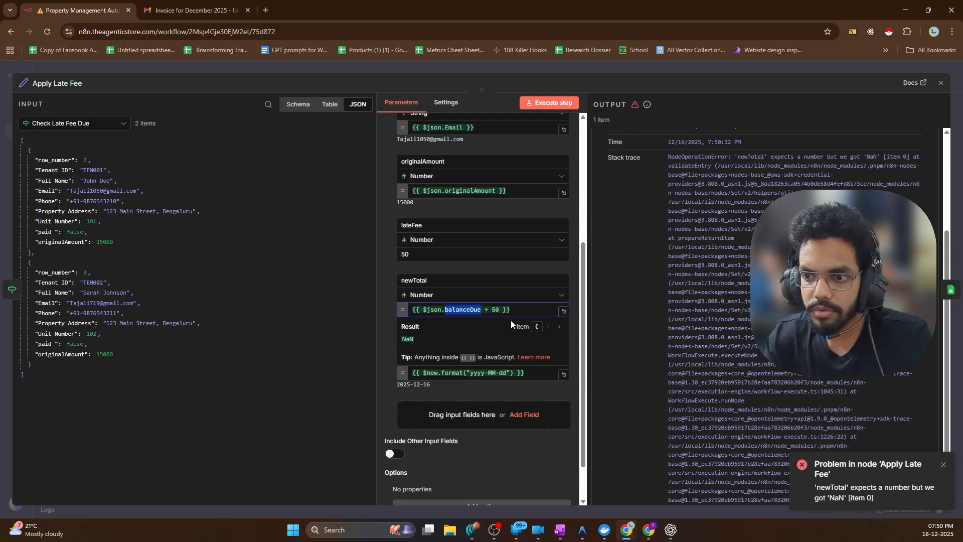
key("BackSpace")
key("BackSpace")
key("BackSpace")
key("BackSpace")
key("BackSpace")
key("BackSpace")
key("BackSpace")
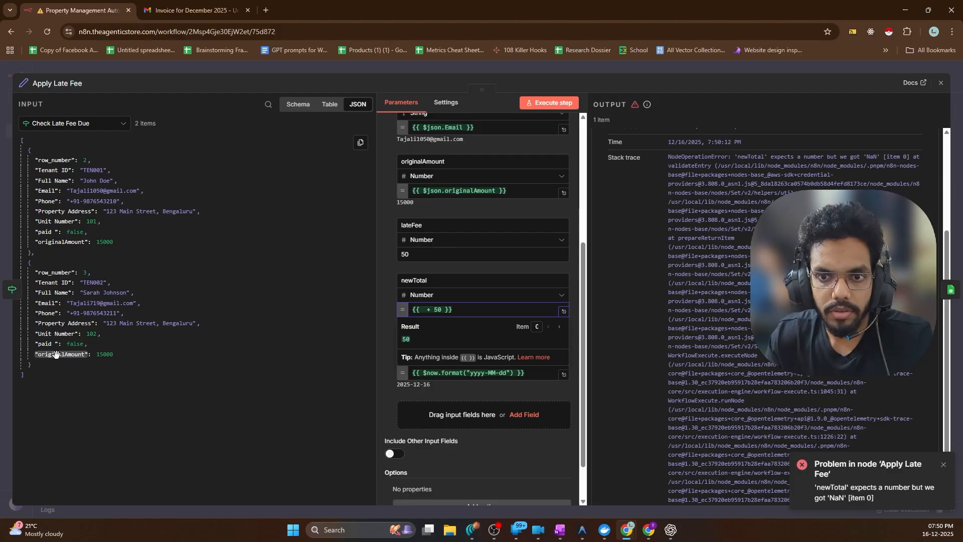
left_click_drag(56, 352, 435, 312)
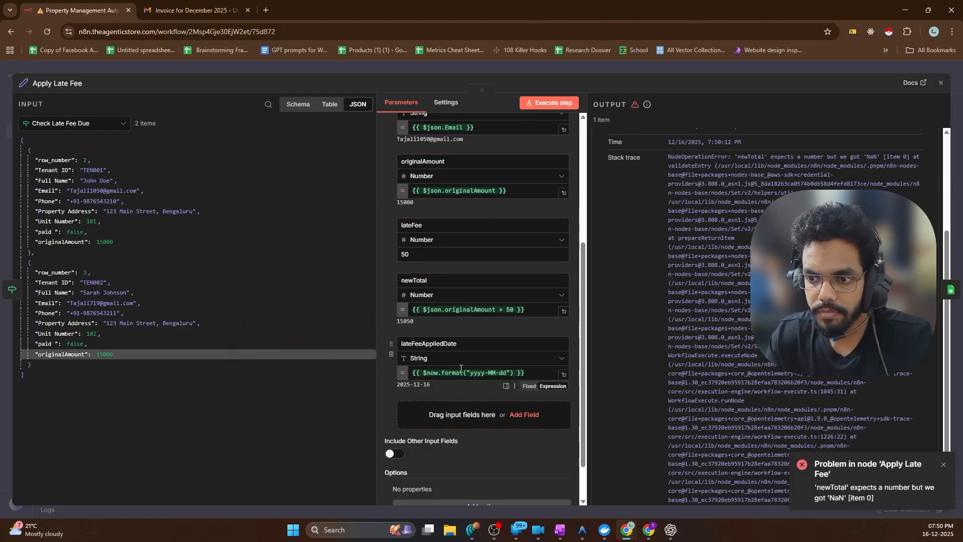
left_click(551, 103)
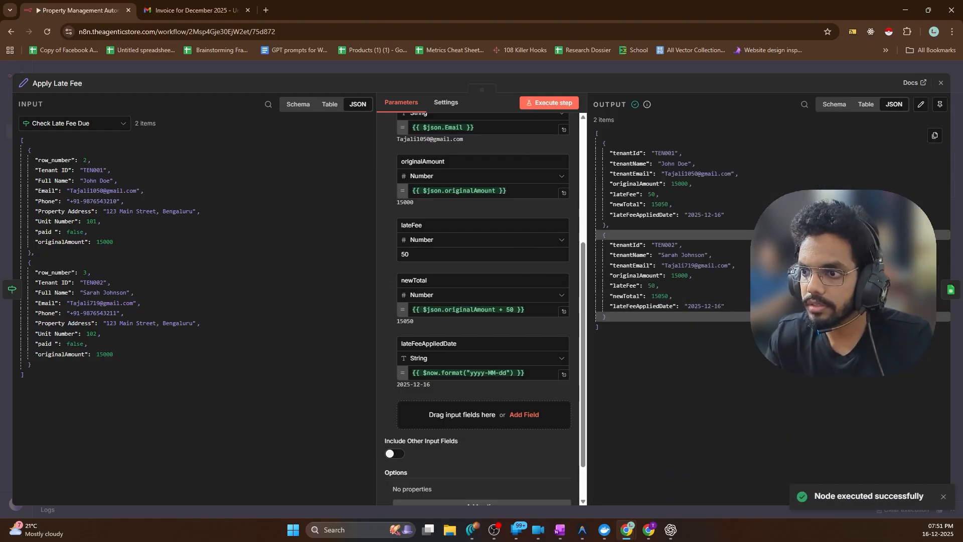
Load input for Update Invoice with Late Fee and set its Document to Tenants List
left_click(951, 290)
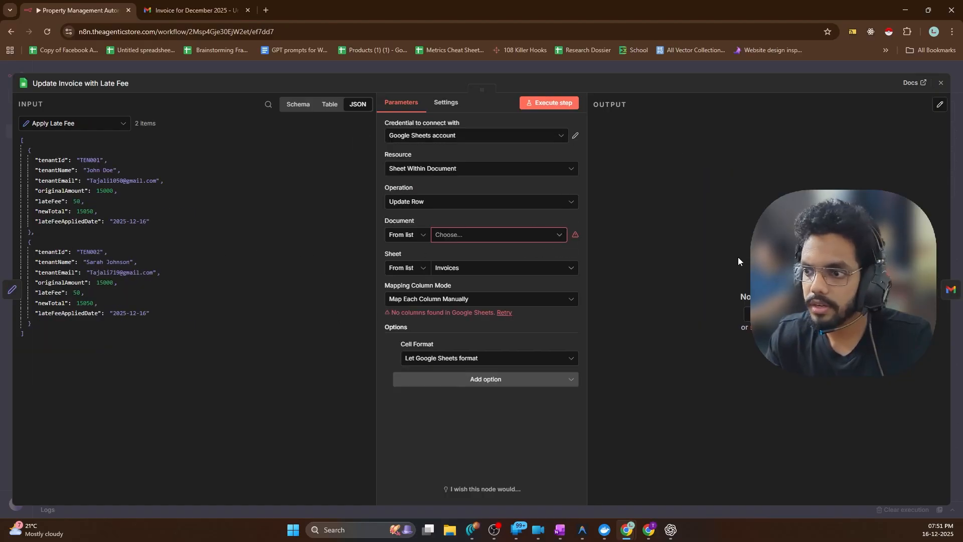
left_click(567, 105)
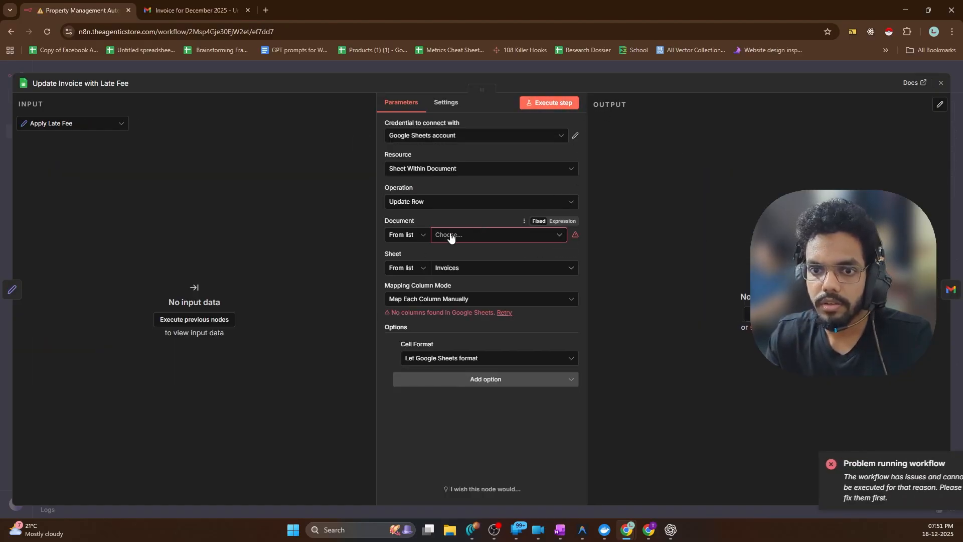
left_click(191, 321)
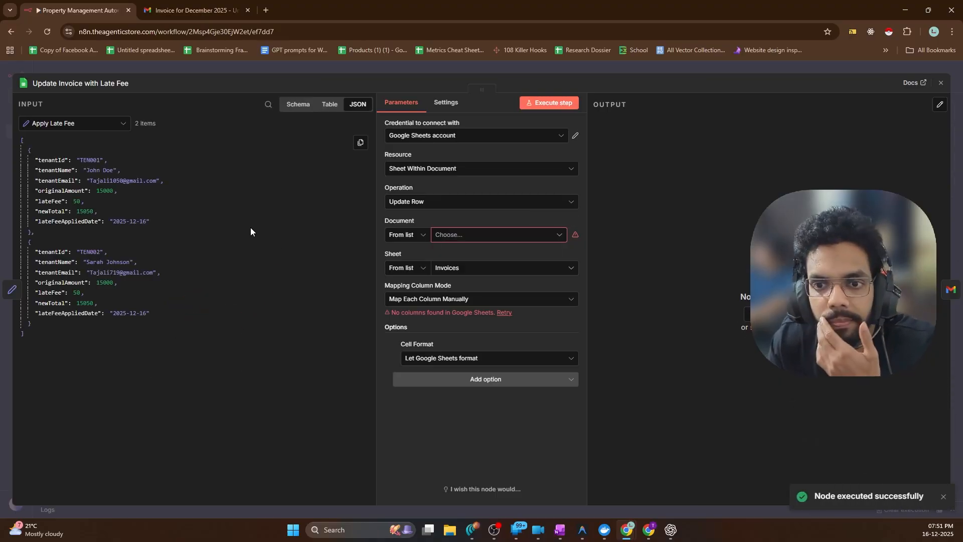
left_click(472, 238)
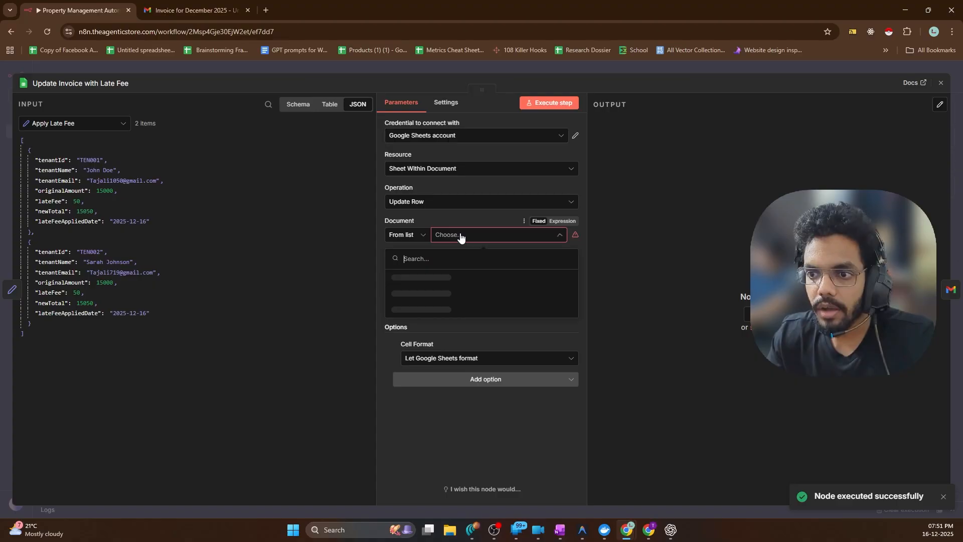
left_click(341, 226)
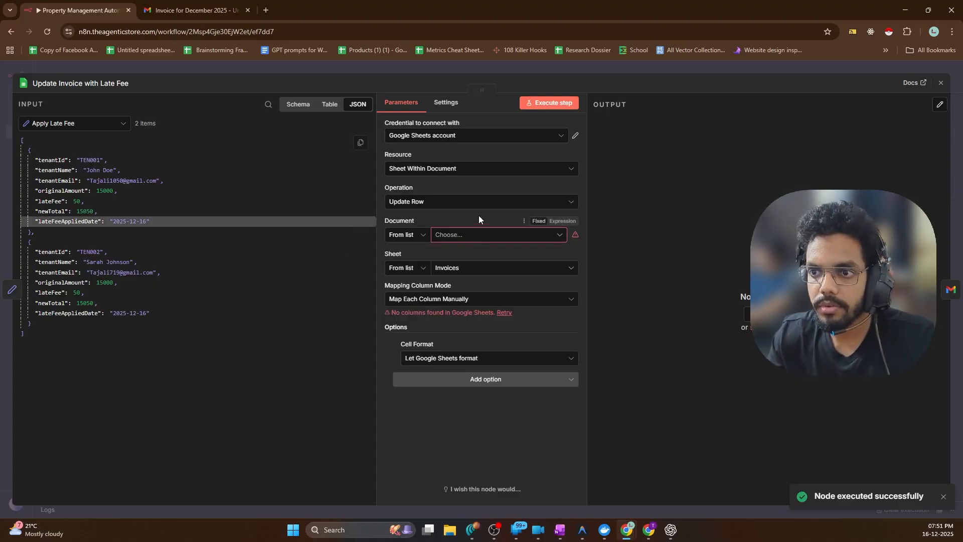
left_click(468, 236)
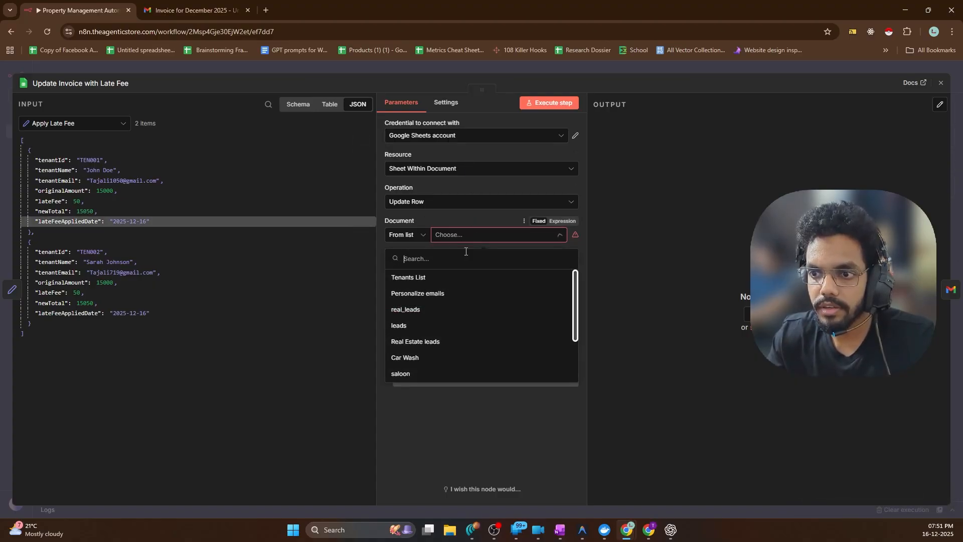
left_click(409, 278)
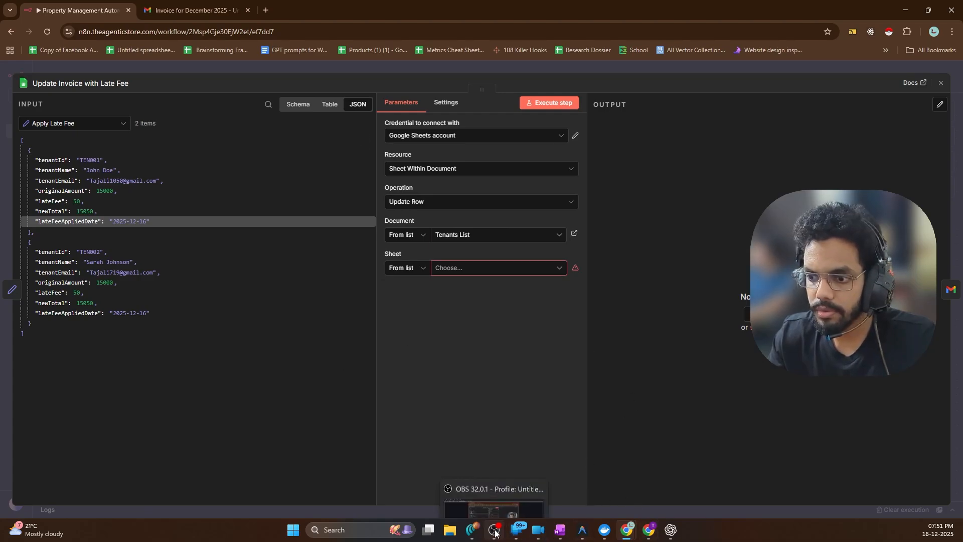
left_click(647, 530)
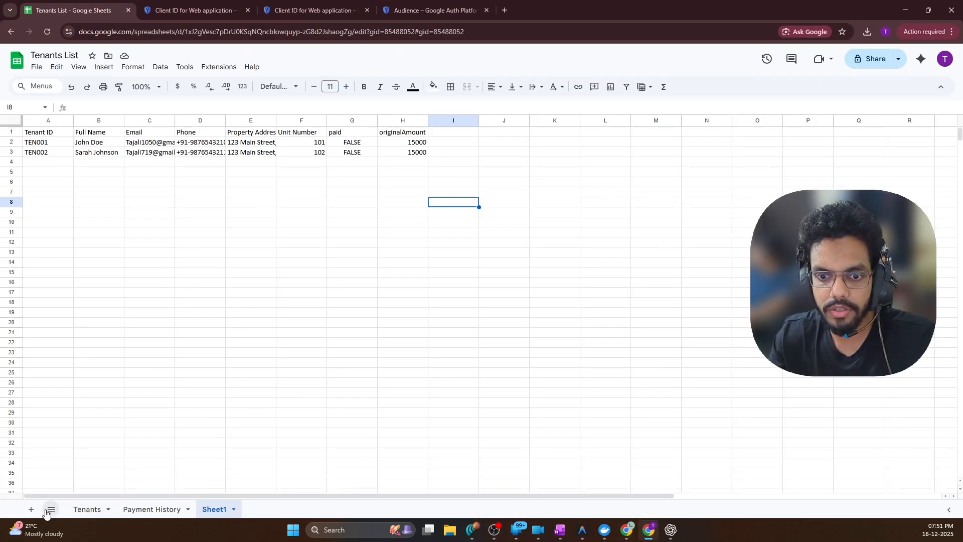
Add a new sheet tab and rename it 'late payment list'
left_click(31, 509)
double_click(264, 510)
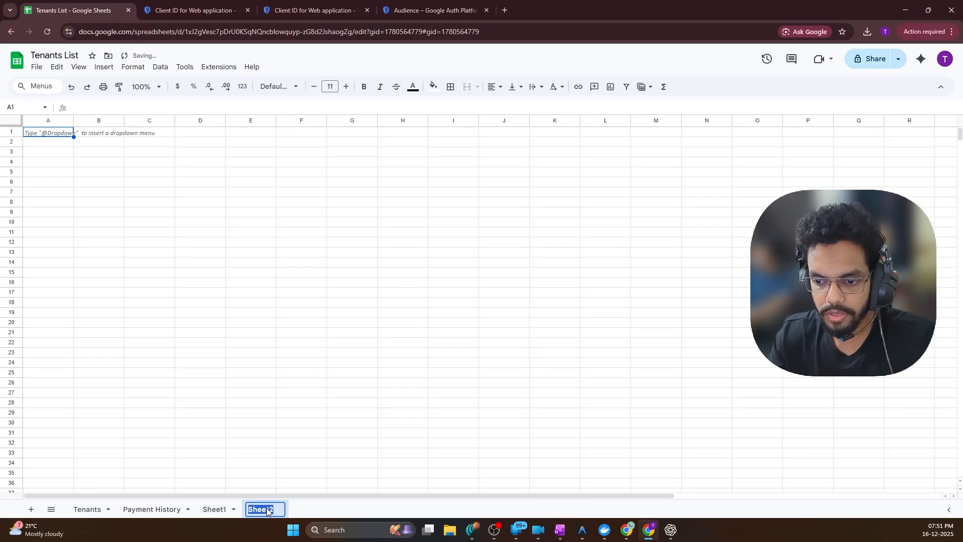
type("late pay")
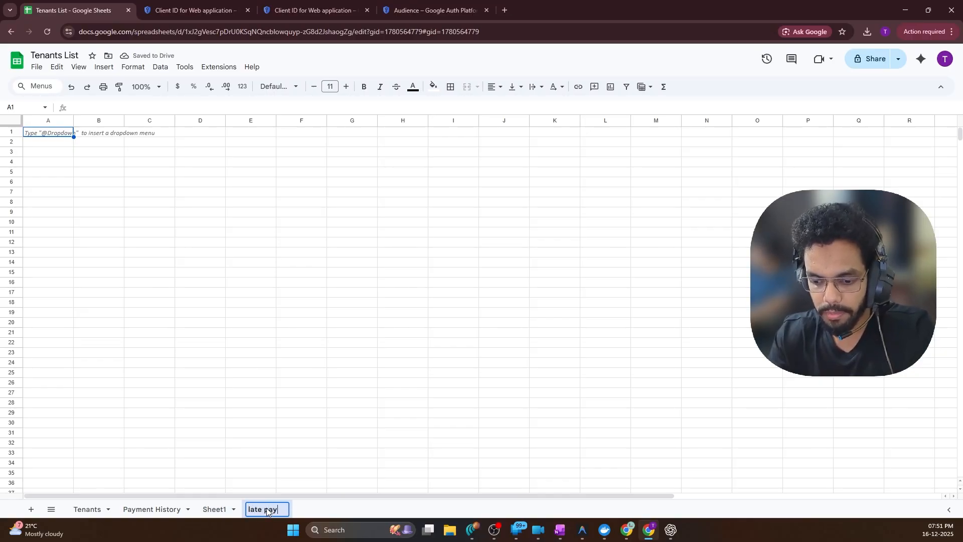
type("ment list")
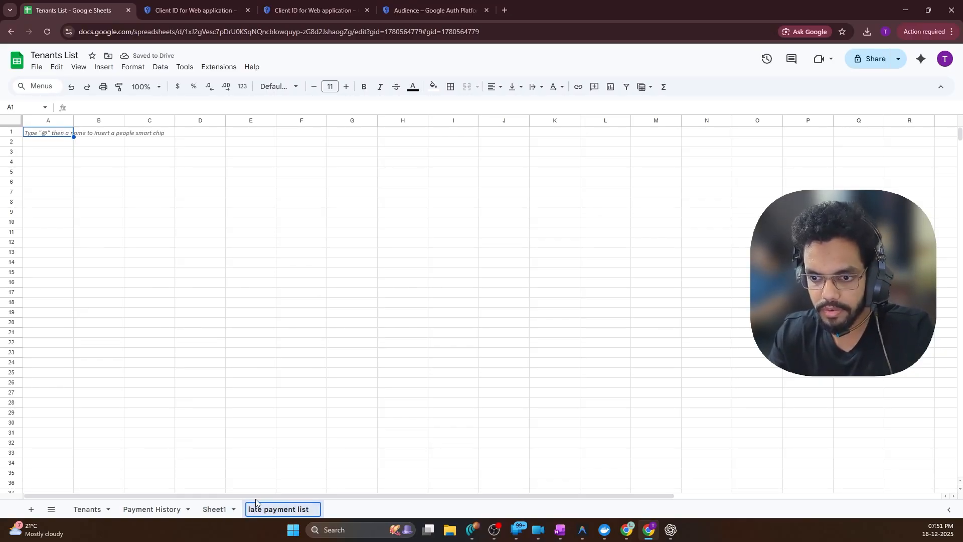
key("Return")
double_click(279, 510)
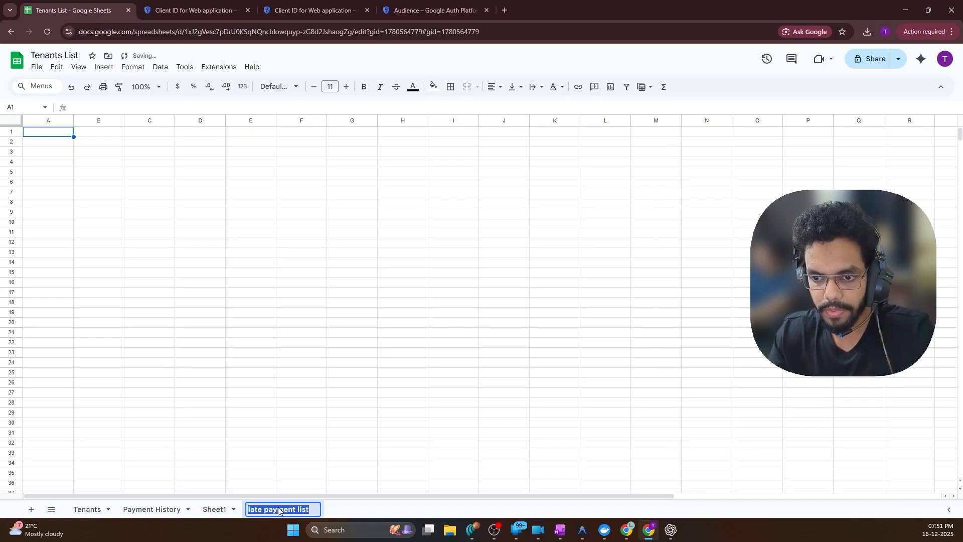
left_click(403, 292)
Target the late payment list sheet with Map Automatically and test the step, which errors
left_click(914, 5)
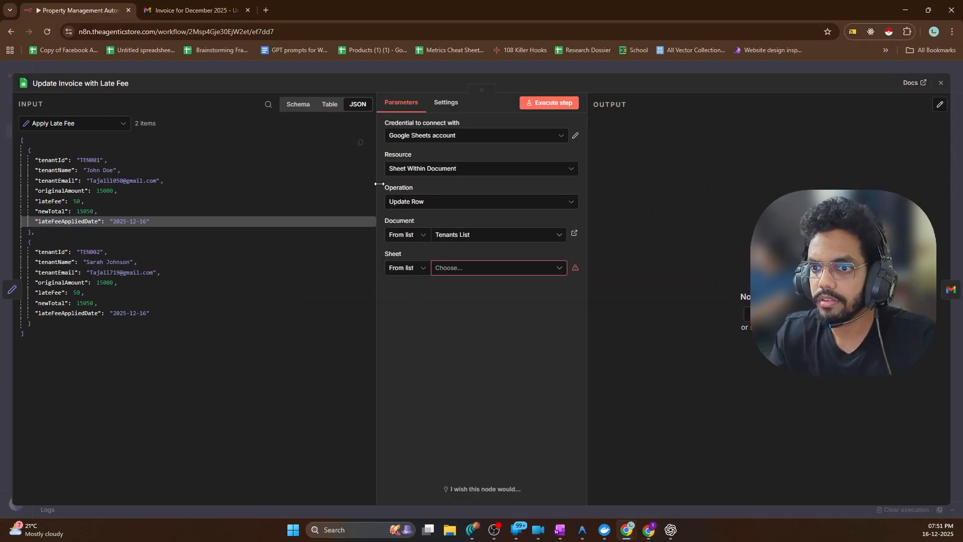
left_click(456, 270)
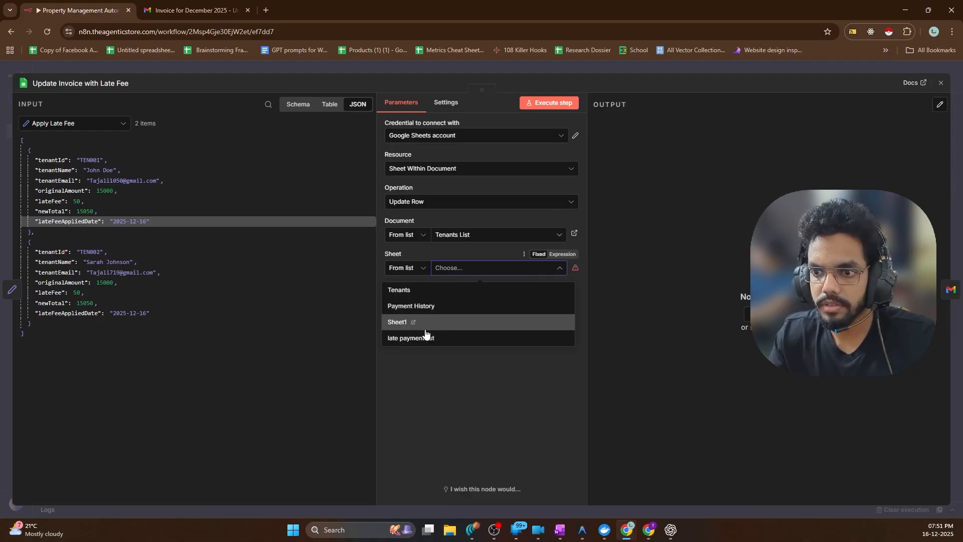
left_click(404, 339)
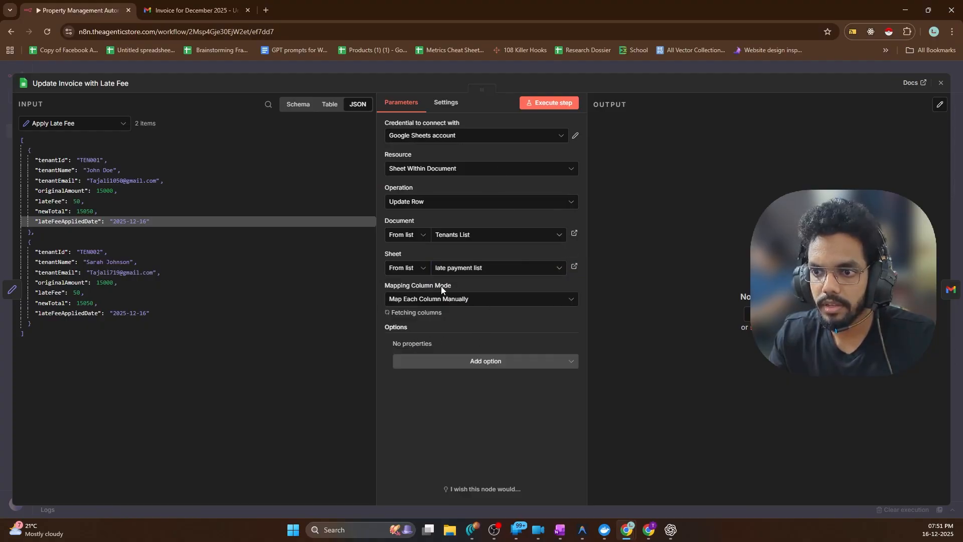
left_click(441, 299)
left_click(419, 347)
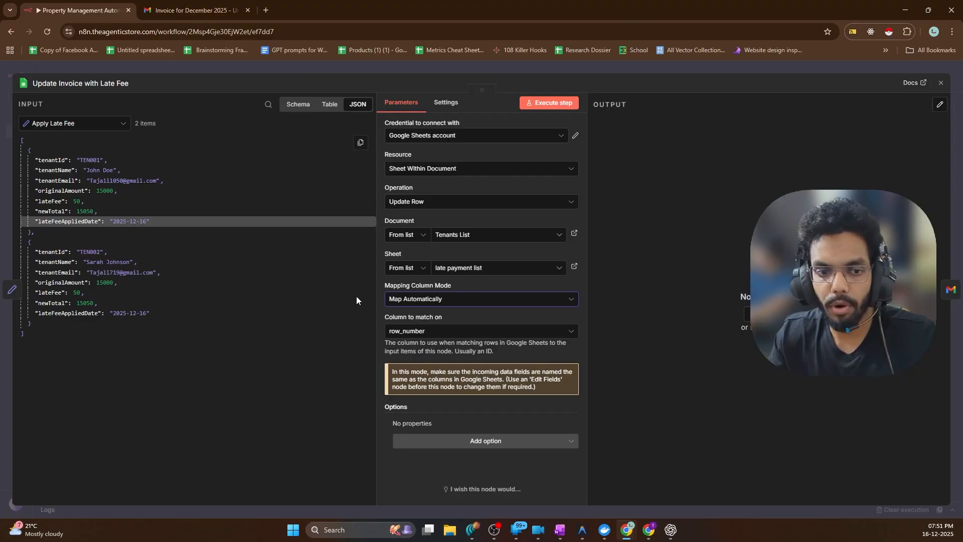
left_click(552, 103)
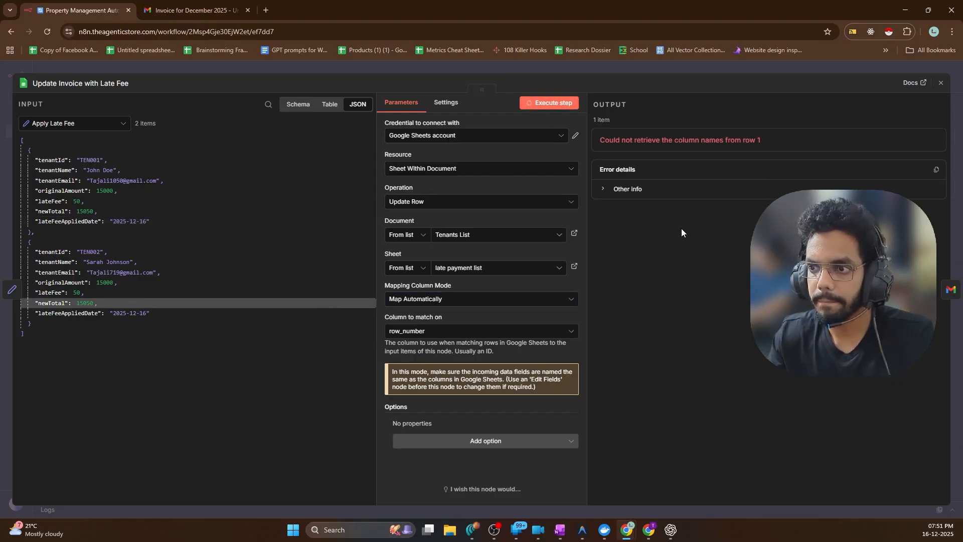
left_click(627, 189)
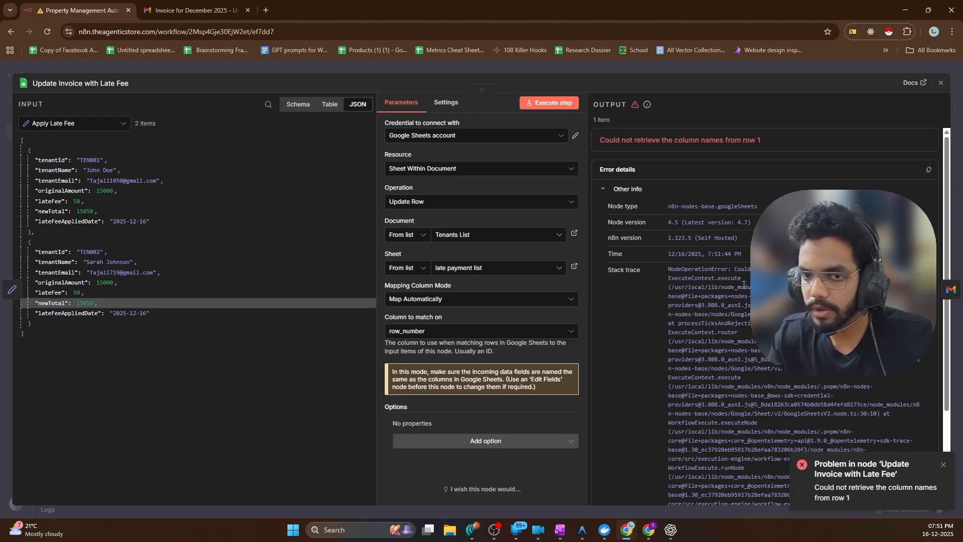
Try manual column mapping, filling row_number with the incoming tenantId
left_click(435, 300)
left_click(421, 350)
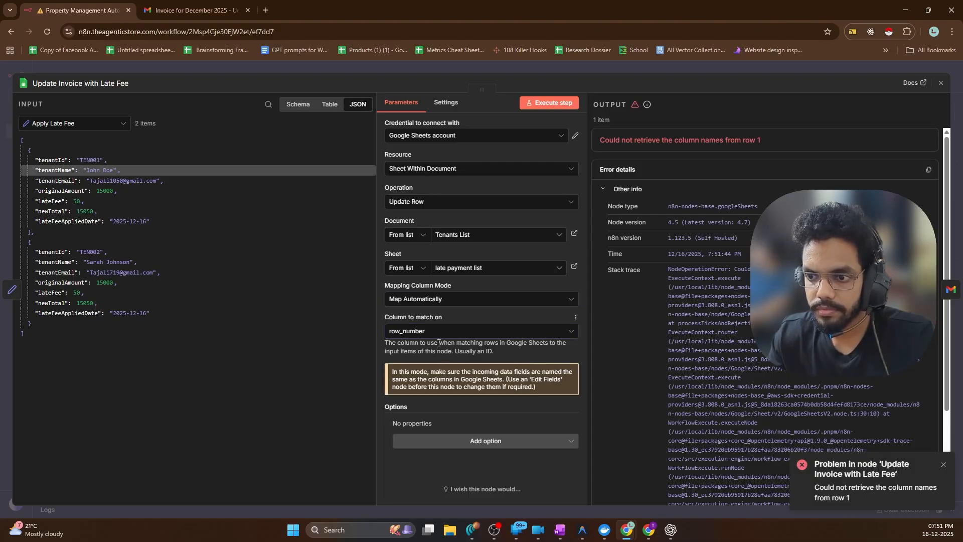
left_click(410, 303)
left_click(423, 334)
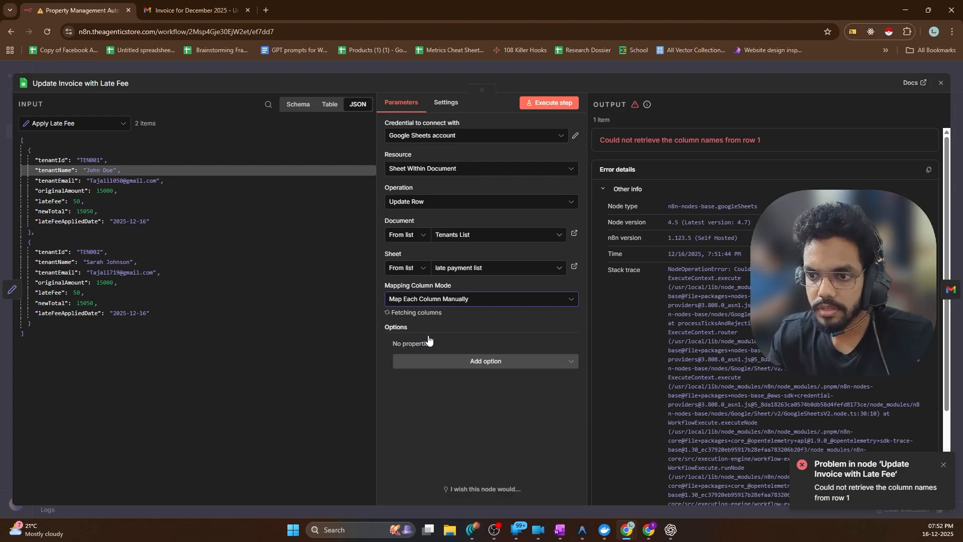
scroll(436, 347, "down", 1)
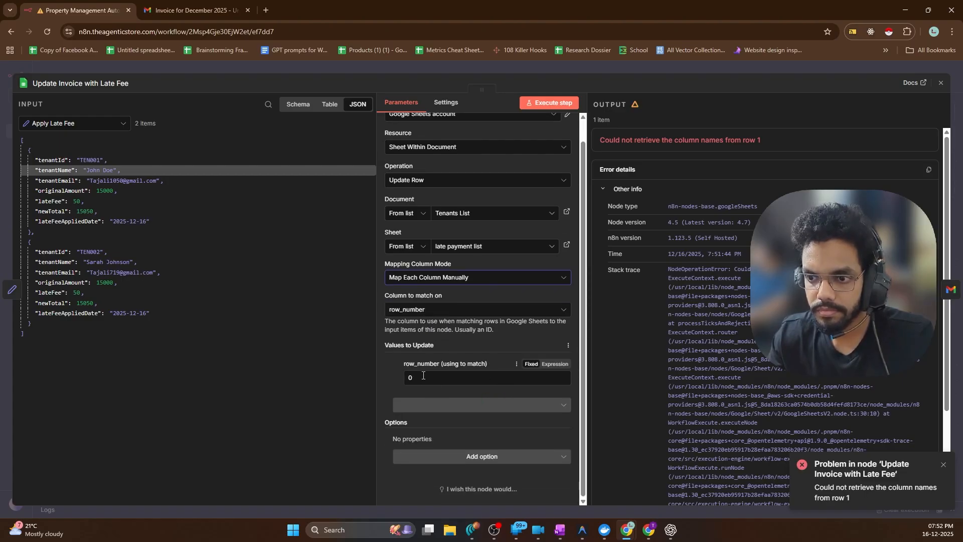
left_click_drag(72, 162, 442, 378)
left_click(396, 387)
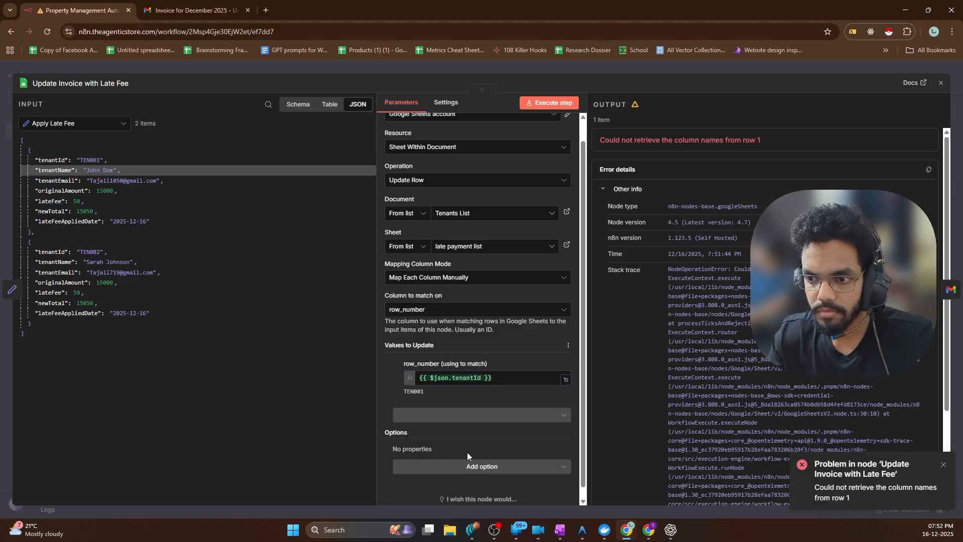
Switch back to automatic mapping with row_number as the column to match
scroll(481, 435, "down", 1)
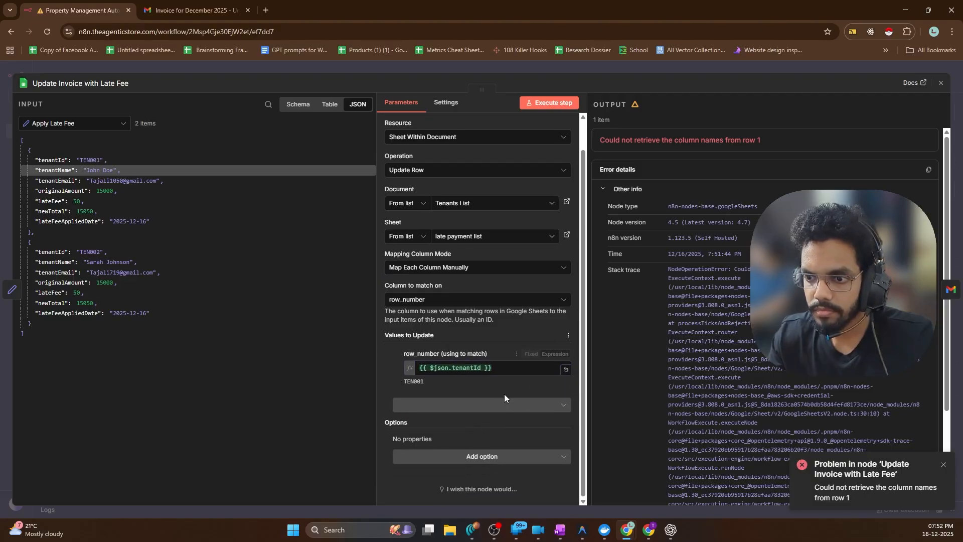
left_click(570, 336)
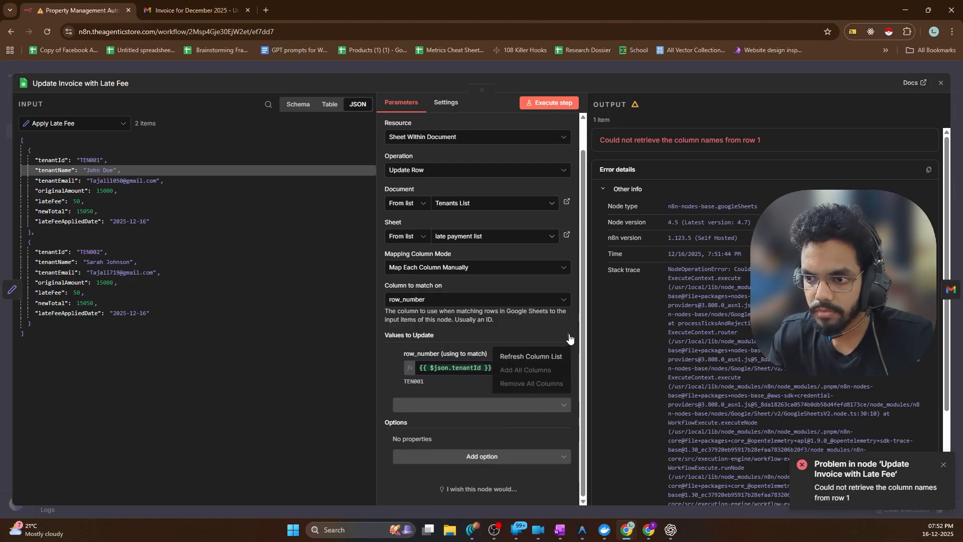
left_click(569, 337)
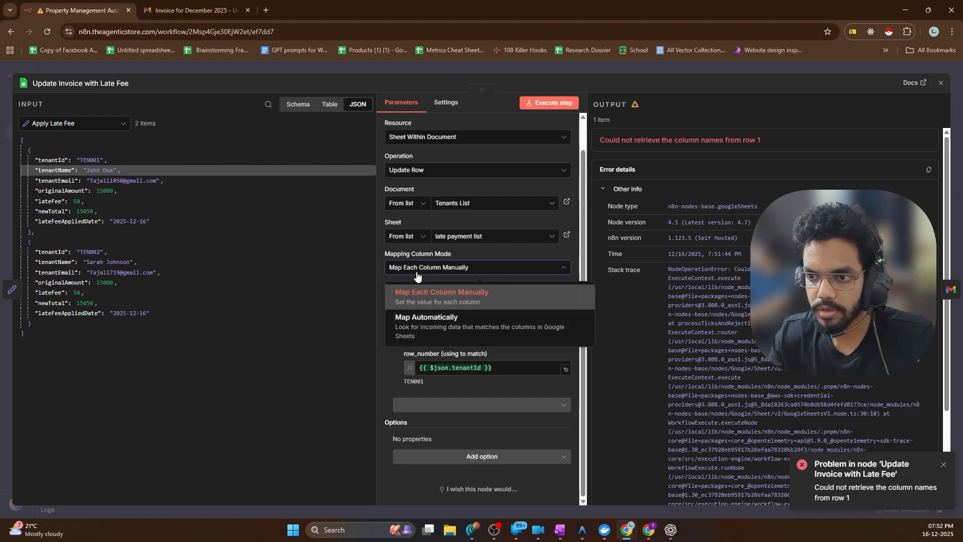
left_click(426, 318)
left_click(426, 331)
left_click(426, 357)
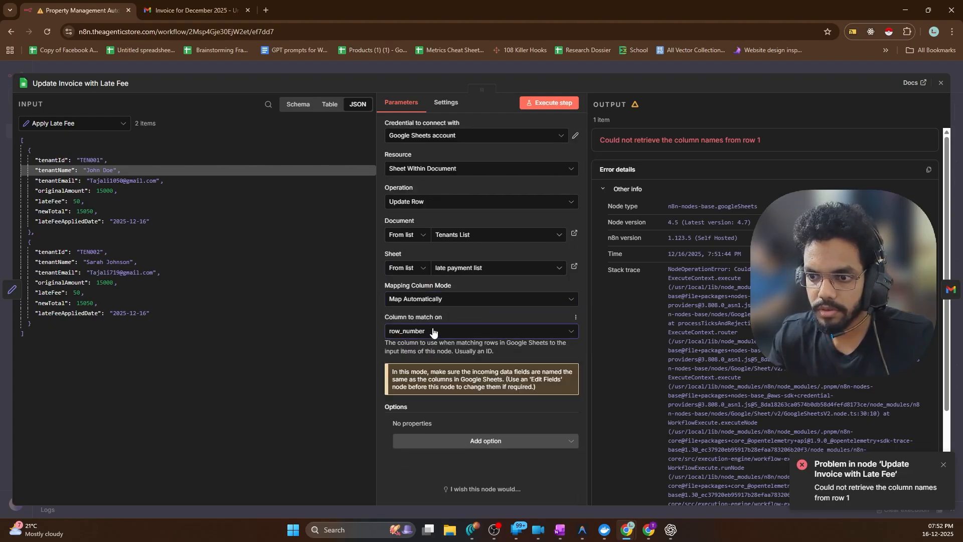
double_click(434, 331)
left_click(467, 315)
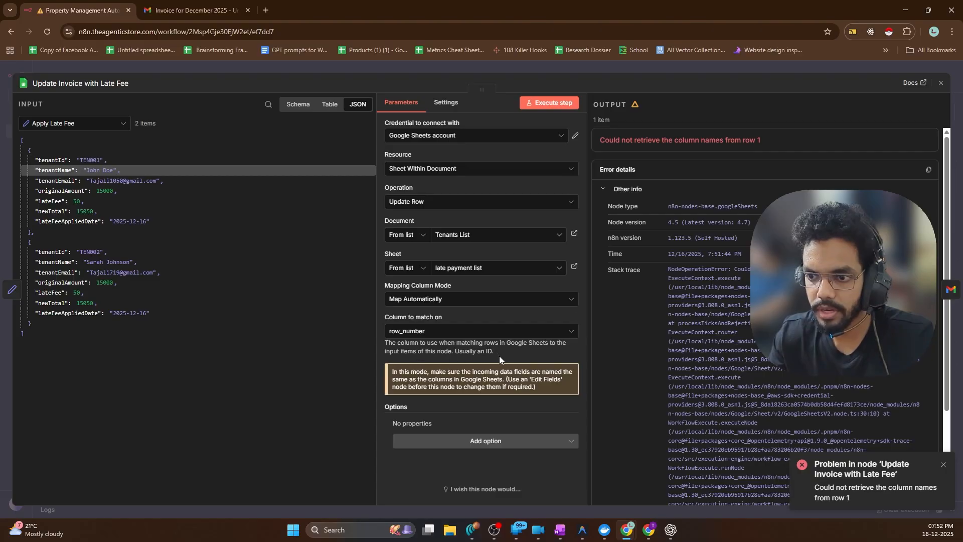
Confirm in Google Sheets that the late payment list sheet is still empty
left_click(649, 530)
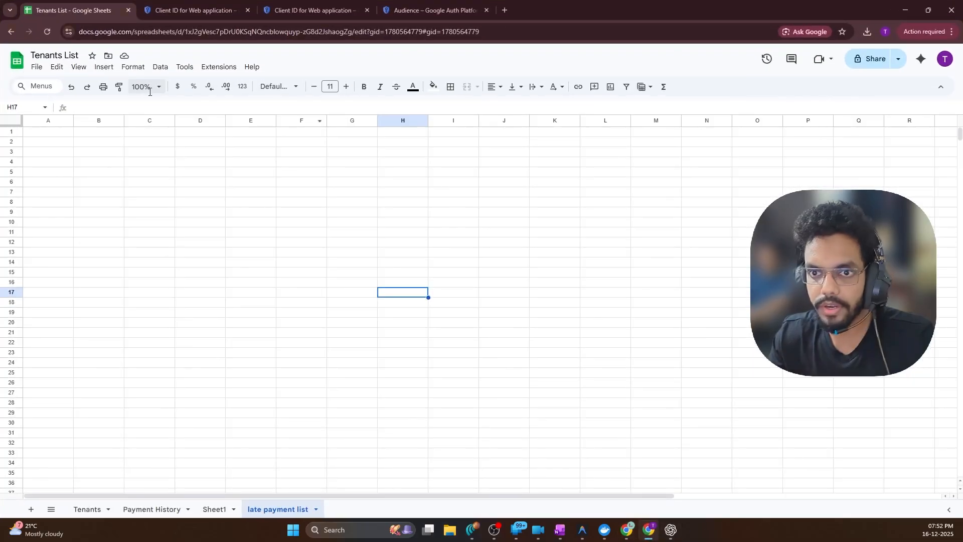
left_click(43, 120)
left_click(101, 172)
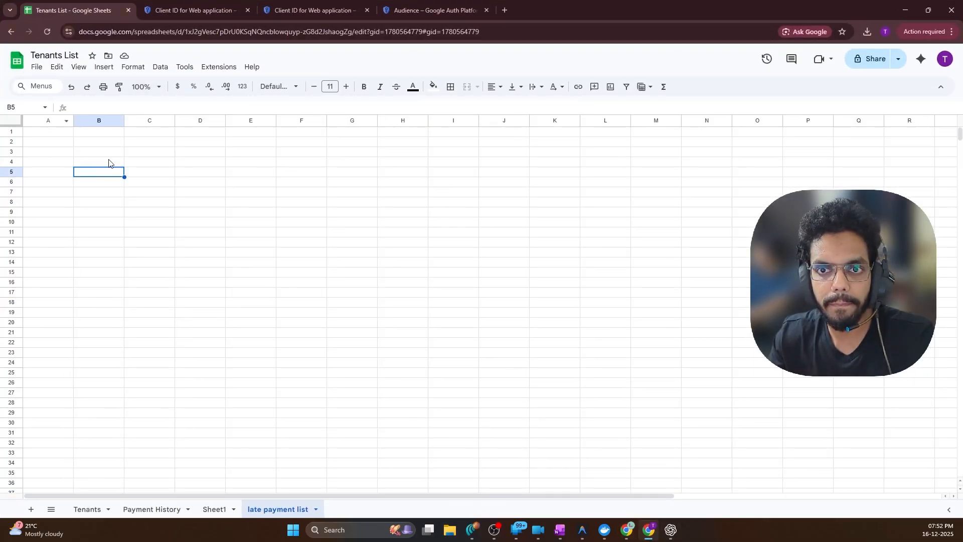
left_click(906, 10)
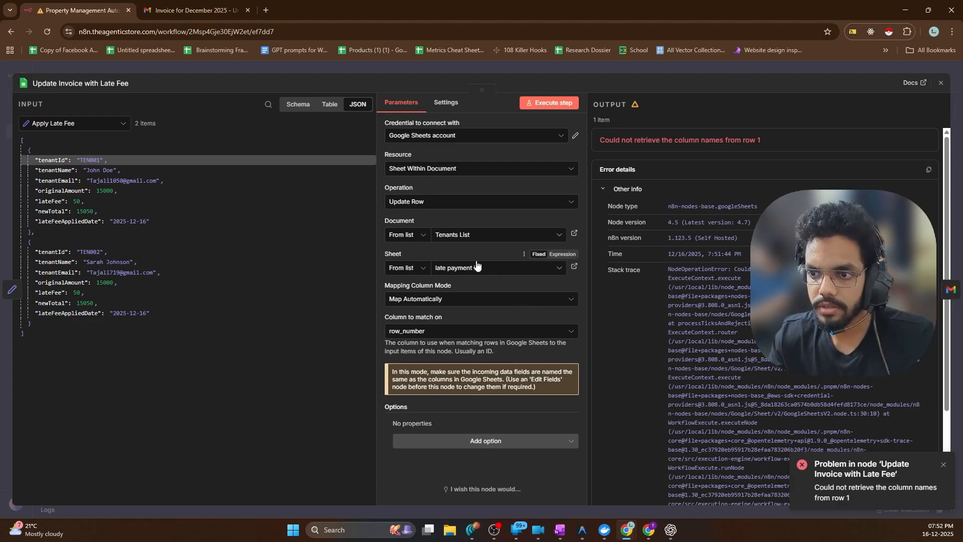
Change the operation to Append Row and run it, adding TEN001 and TEN002 rows
left_click(433, 299)
left_click(432, 299)
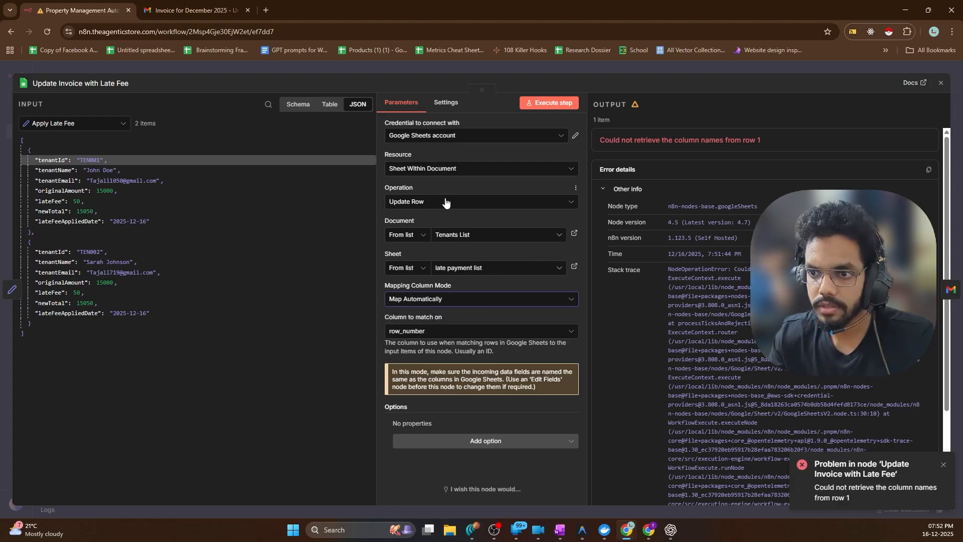
left_click(430, 202)
scroll(427, 235, "up", 3)
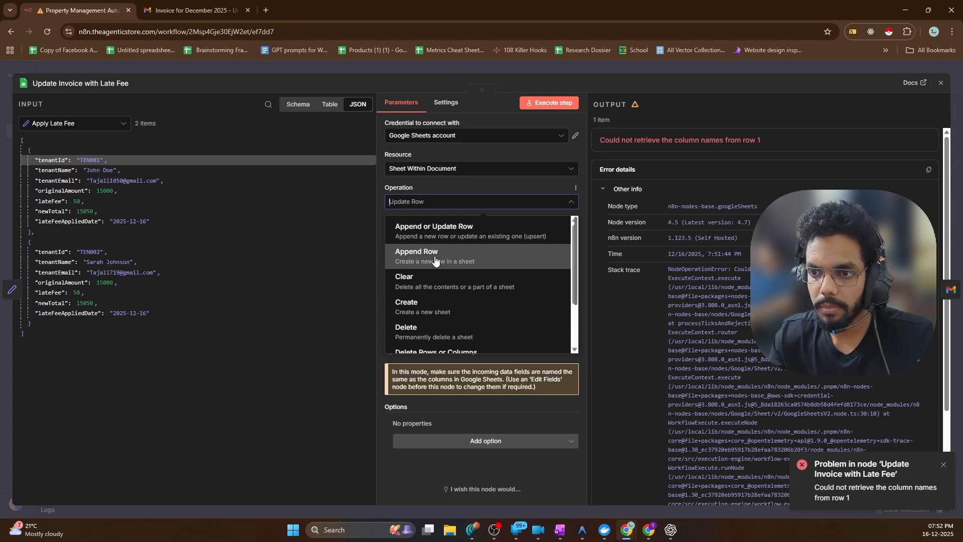
left_click(435, 260)
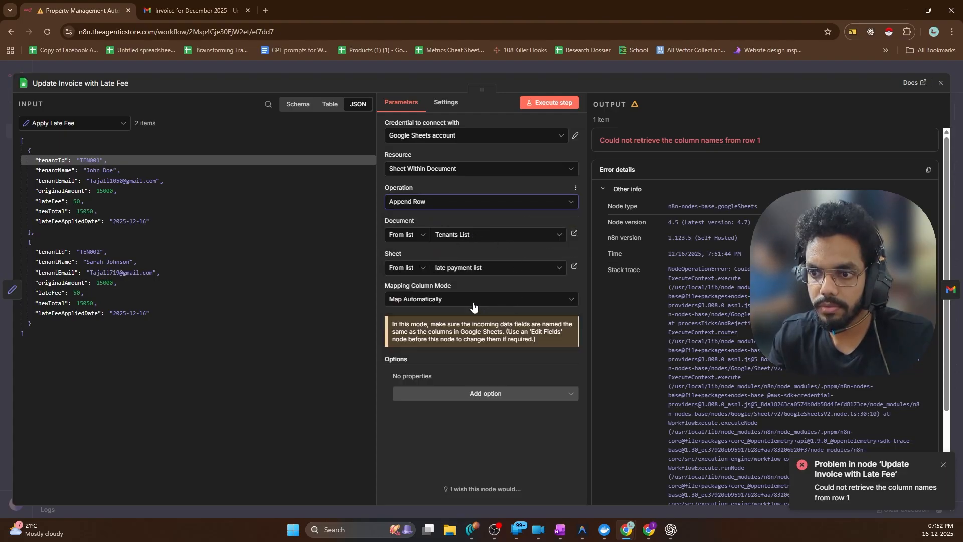
left_click(529, 104)
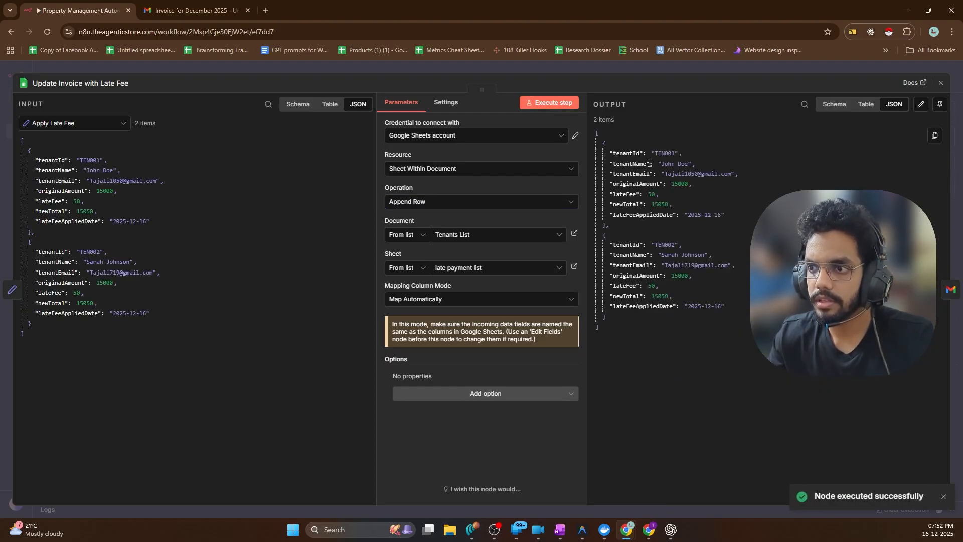
left_click(649, 531)
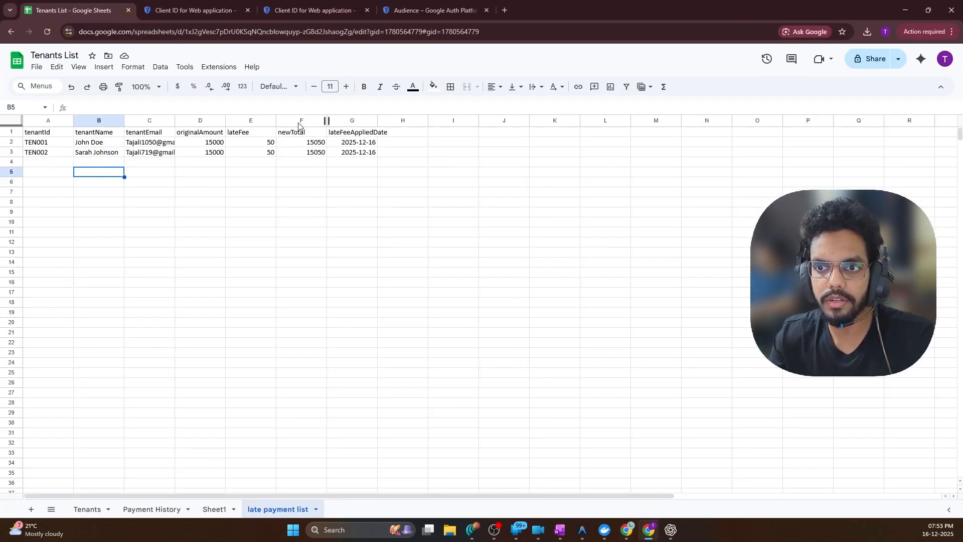
key("alt+Tab")
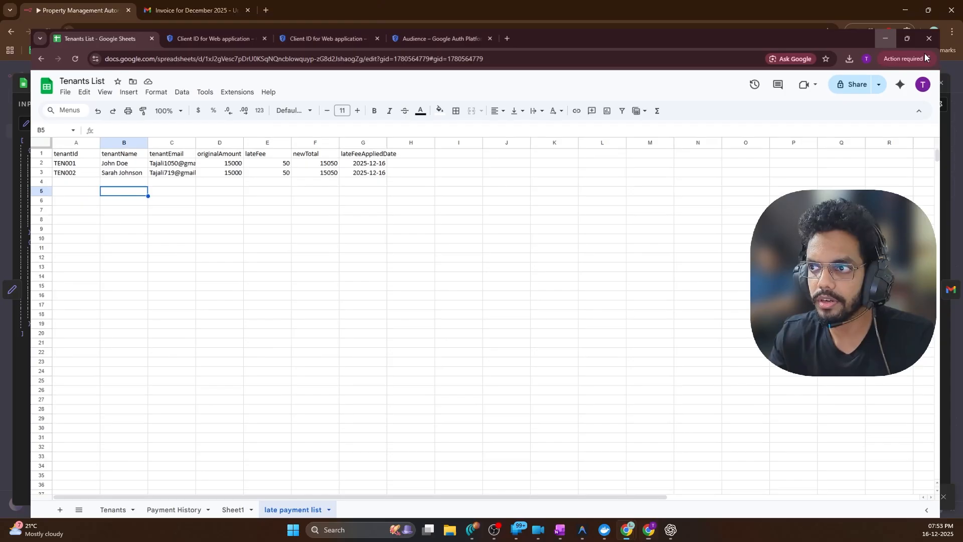
Run Send Late Fee Notice using the Gmail account 3 credential
left_click(950, 289)
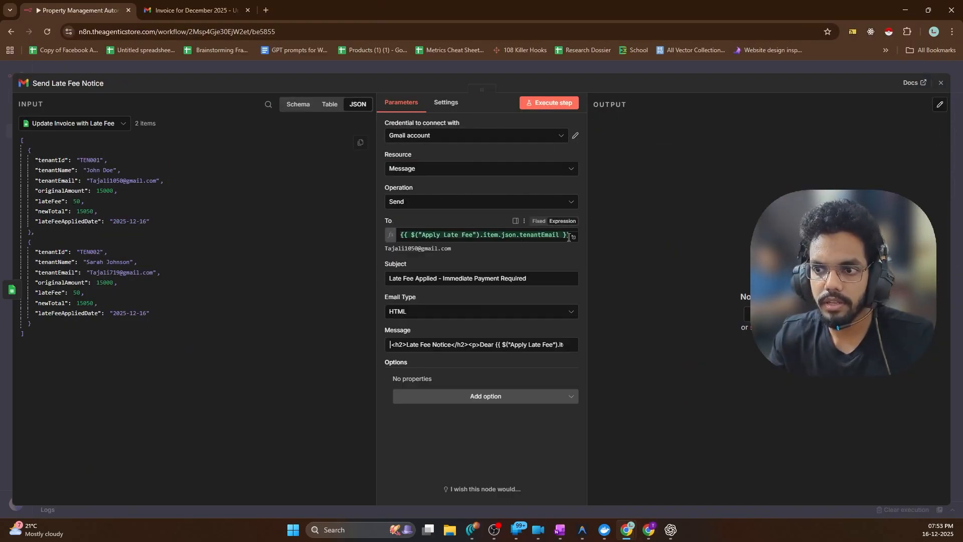
left_click(535, 106)
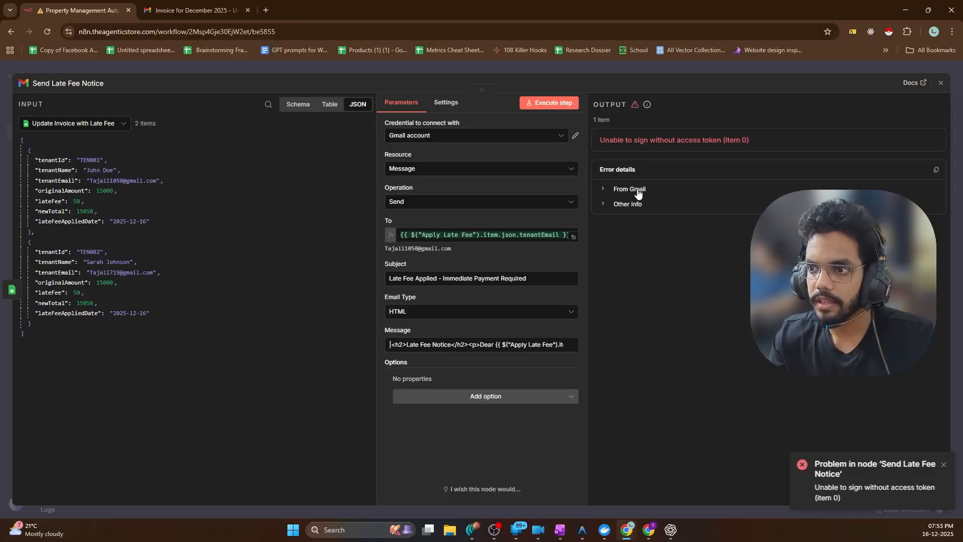
left_click(474, 137)
left_click(449, 214)
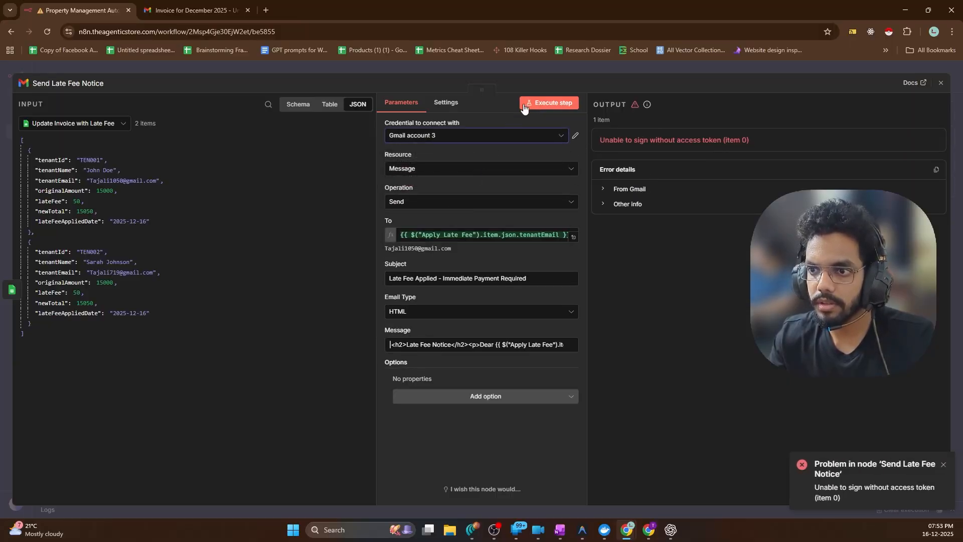
left_click(549, 103)
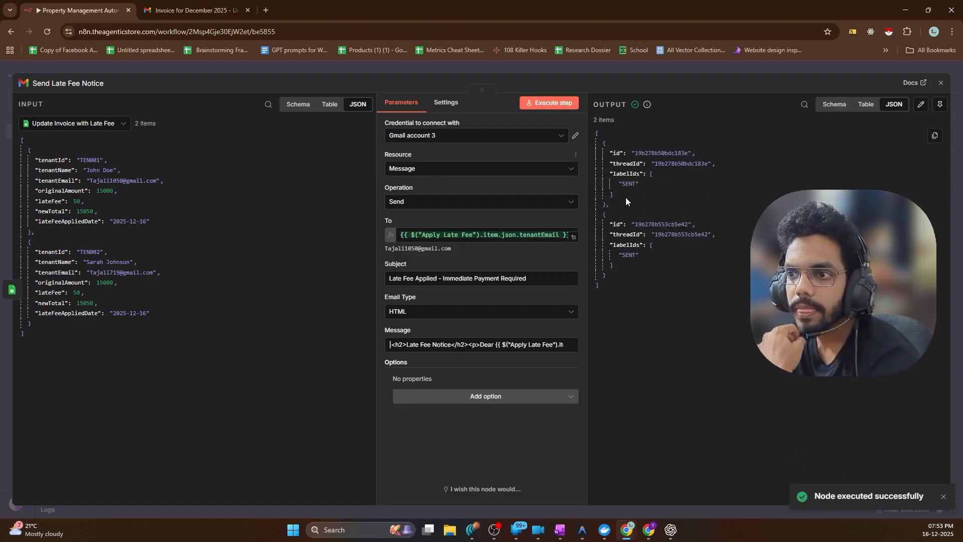
Open the newest Late Fee Applied email and select its unfilled placeholder text
left_click(188, 10)
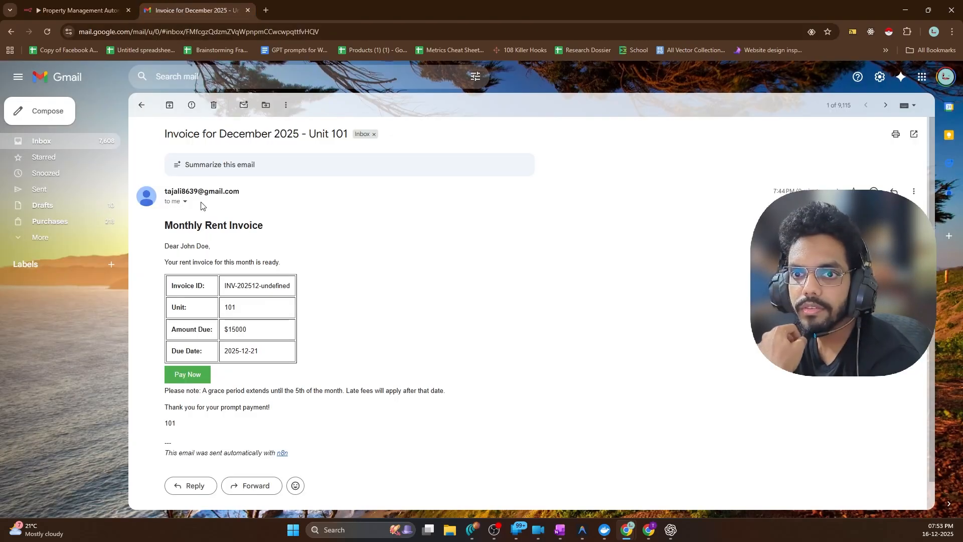
left_click(141, 105)
left_click(296, 158)
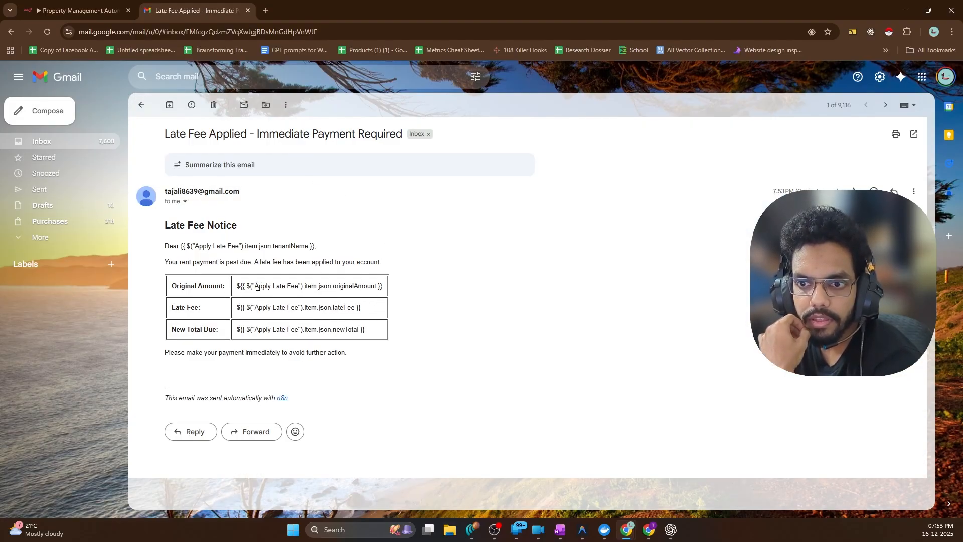
left_click_drag(252, 286, 299, 286)
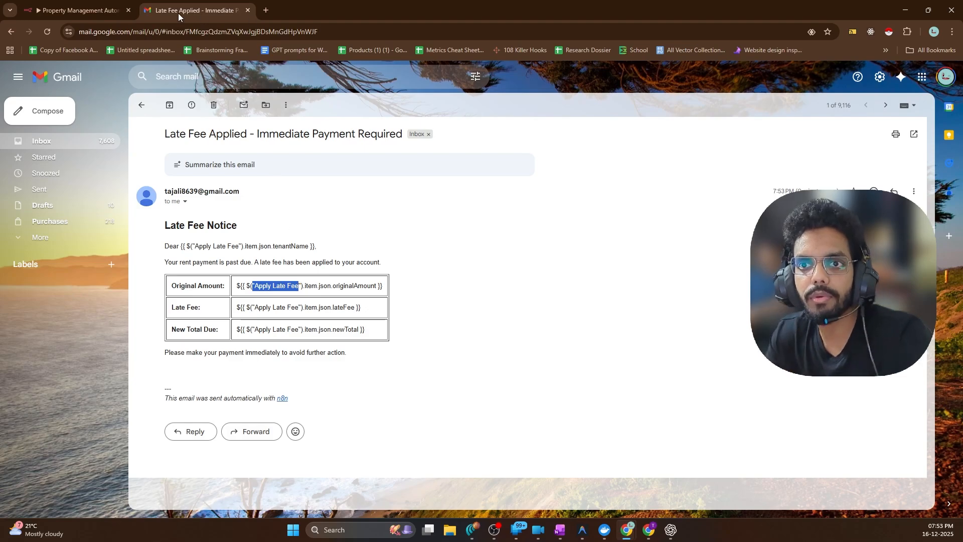
left_click(132, 15)
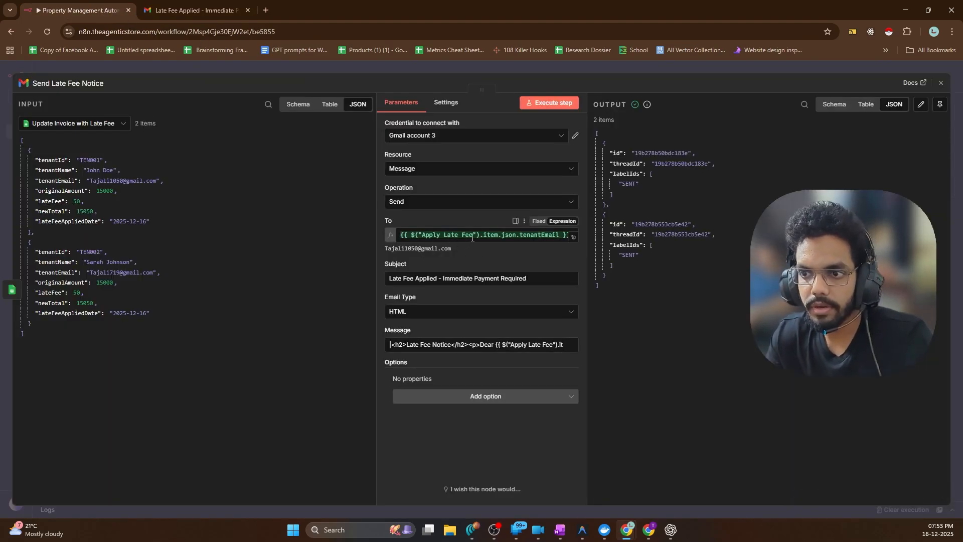
Inspect the recipient expression and insert tenantEmail into the message body
left_click_drag(513, 237, 566, 237)
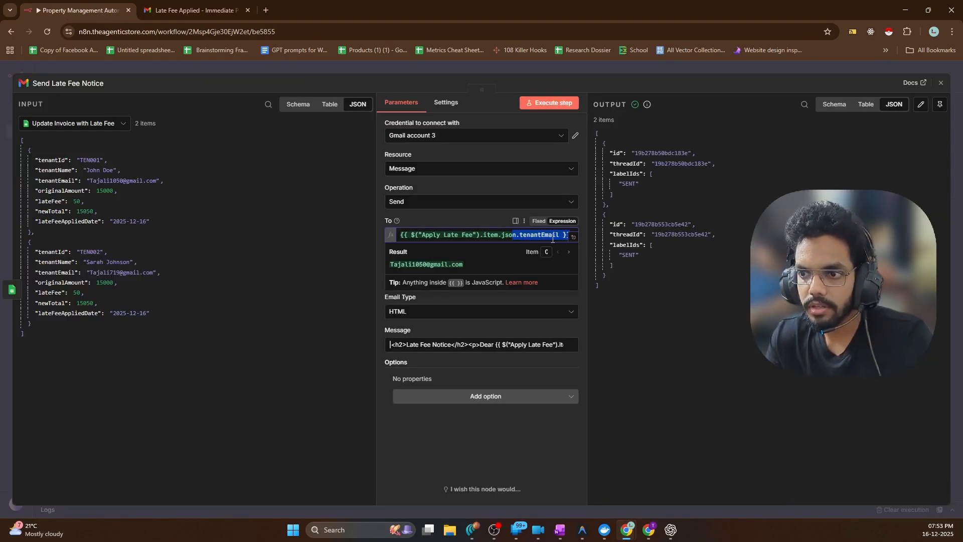
left_click(512, 237)
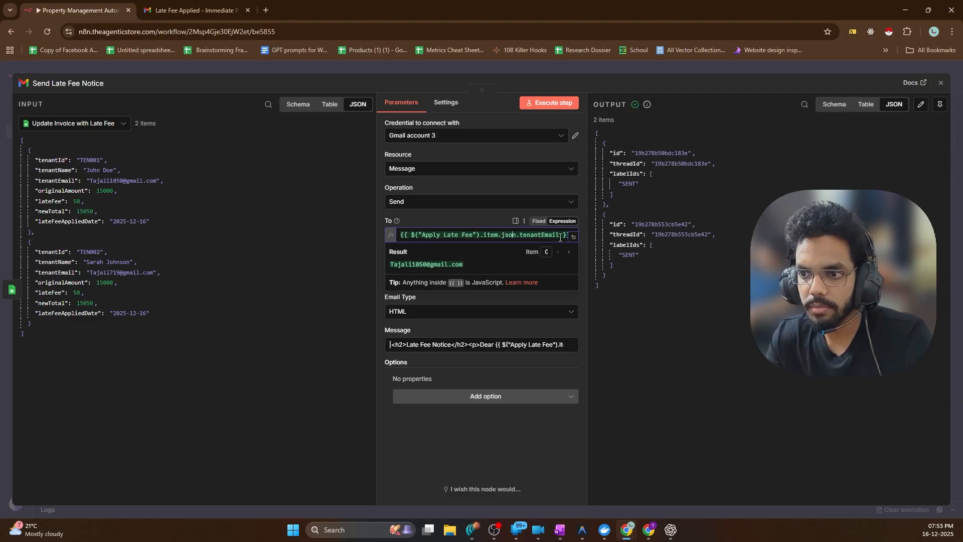
left_click_drag(560, 238, 494, 239)
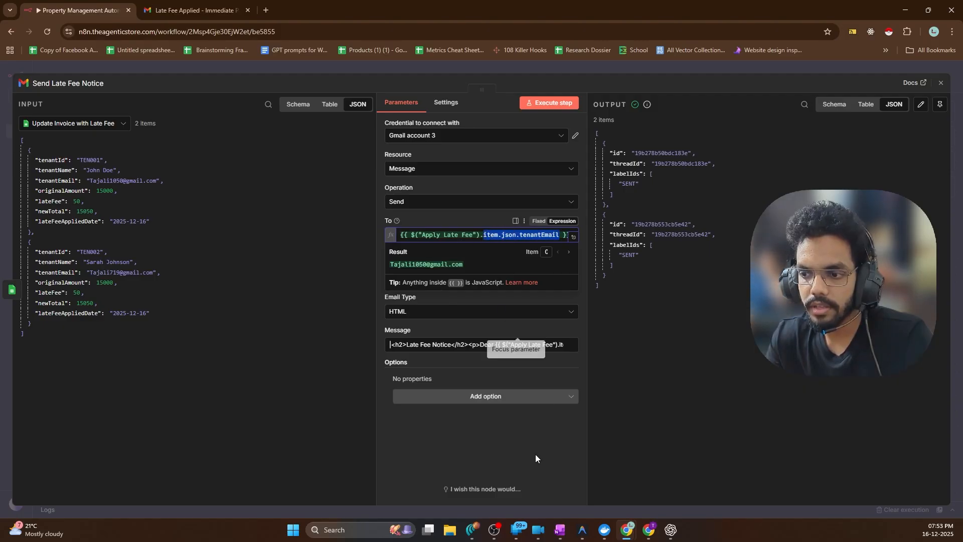
left_click(366, 346)
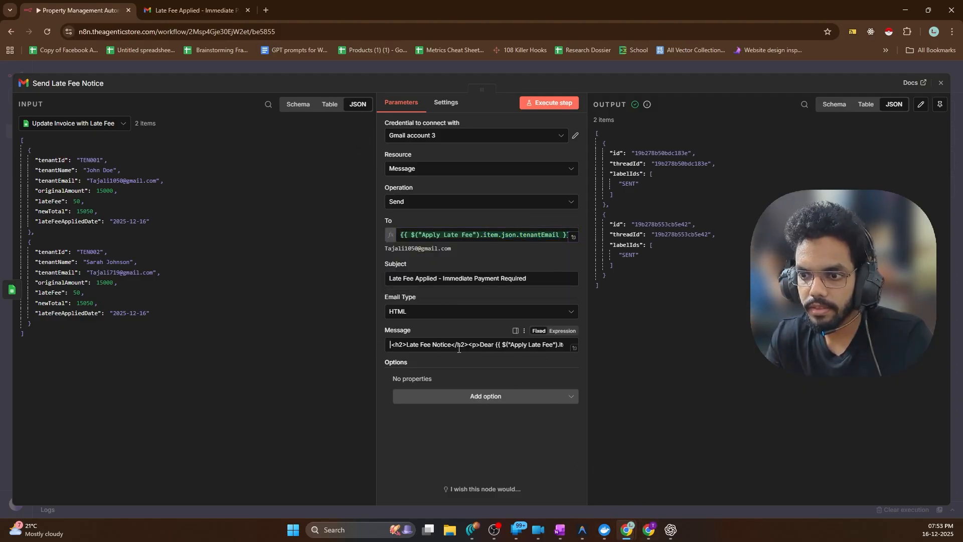
left_click_drag(391, 345, 242, 360)
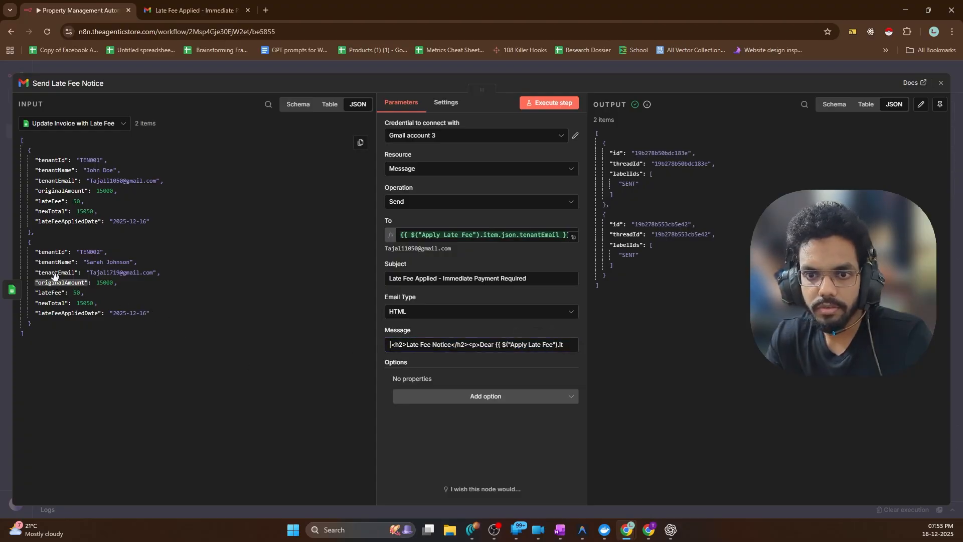
left_click_drag(54, 272, 491, 347)
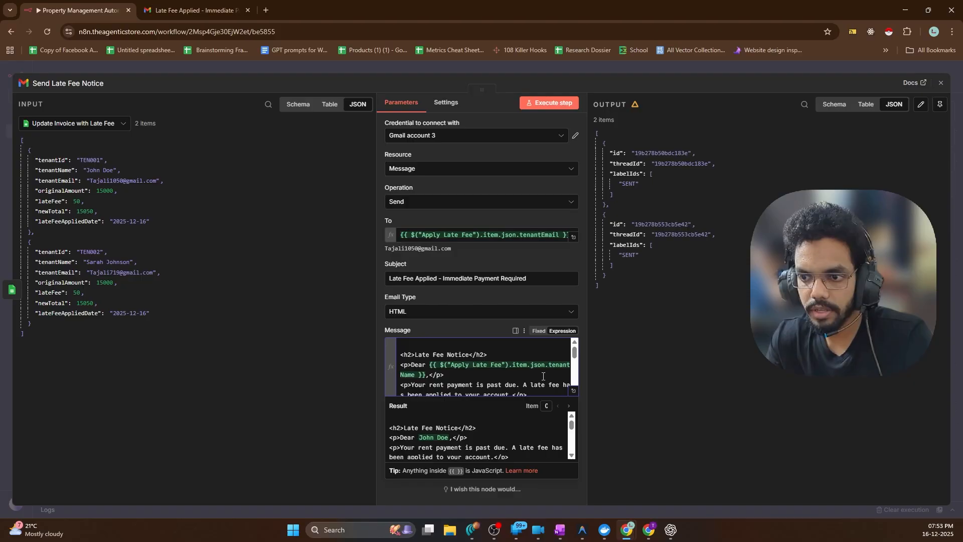
scroll(527, 370, "down", 5)
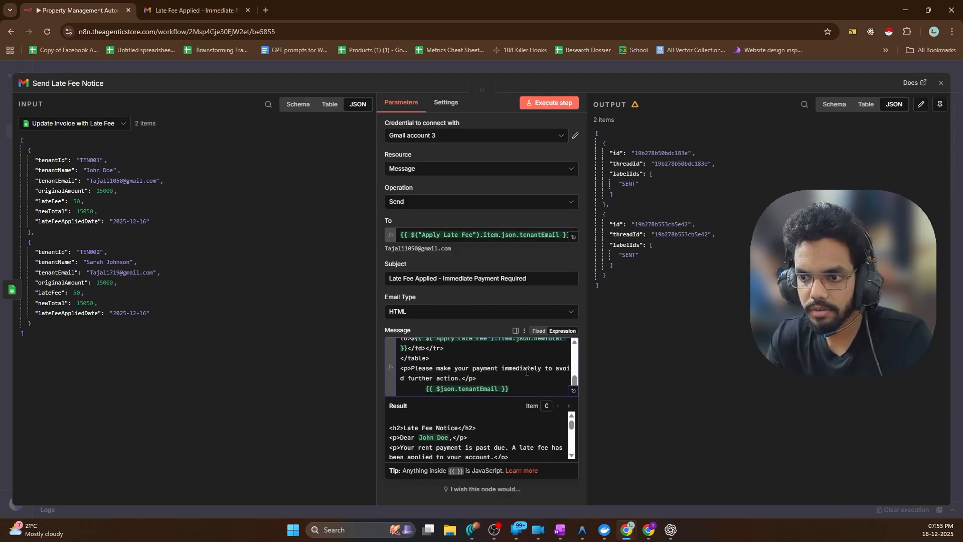
Resend both late-fee notices with the updated message
left_click(541, 104)
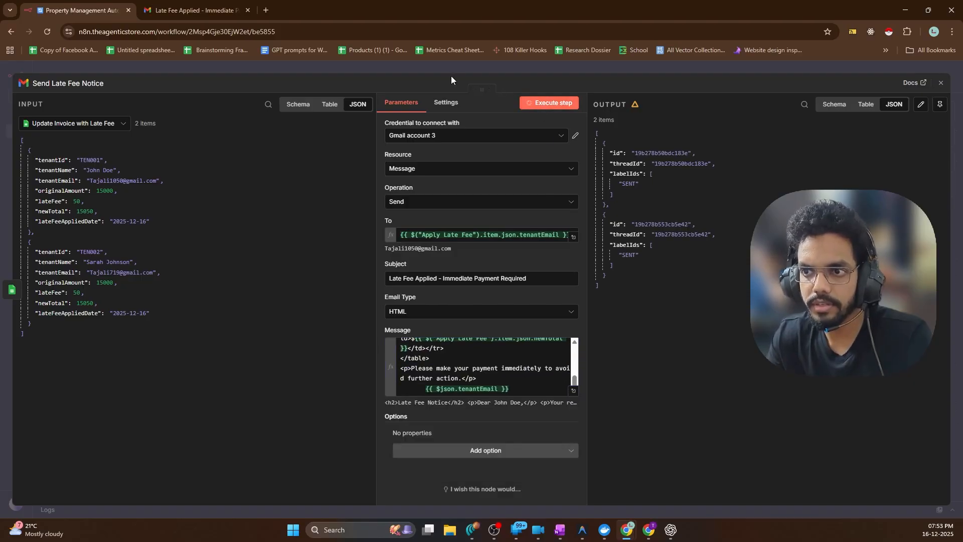
left_click(648, 530)
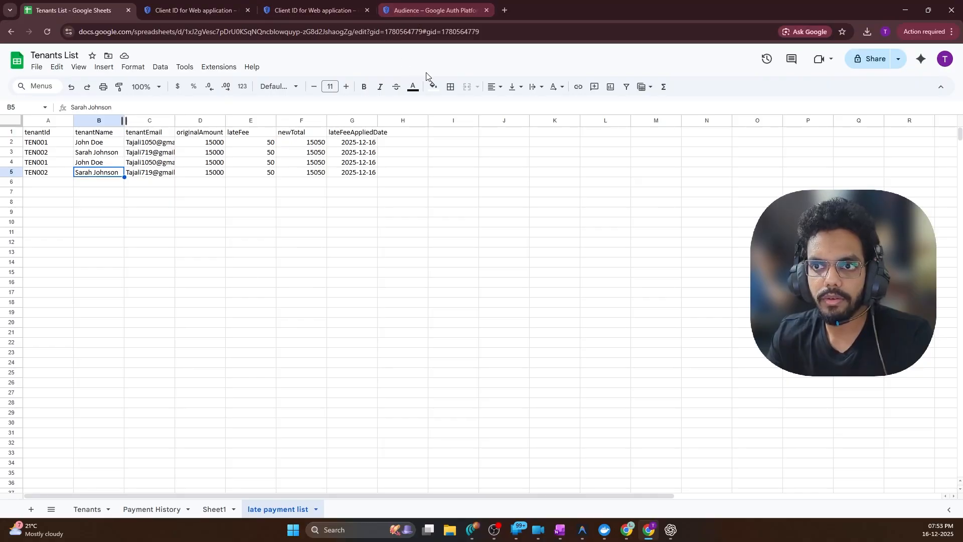
left_click(906, 10)
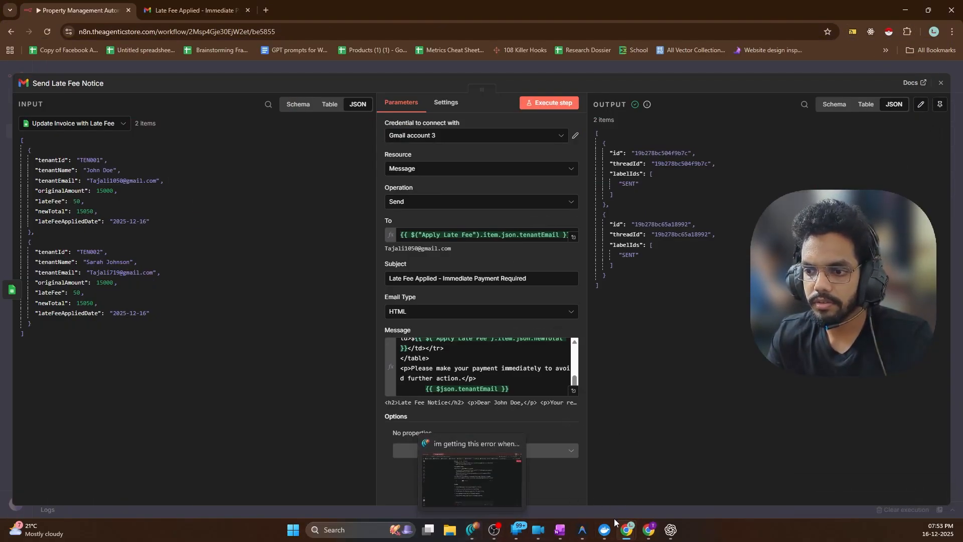
Open the newest Late Fee Applied email showing $15000, a $50 fee and $15050 total
mouse_move(634, 537)
left_click(185, 10)
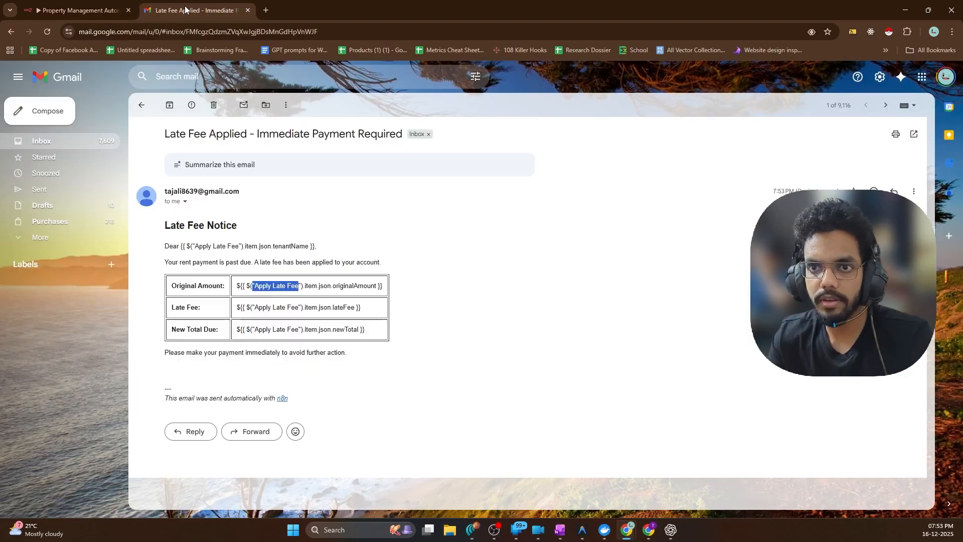
left_click(143, 105)
left_click(328, 165)
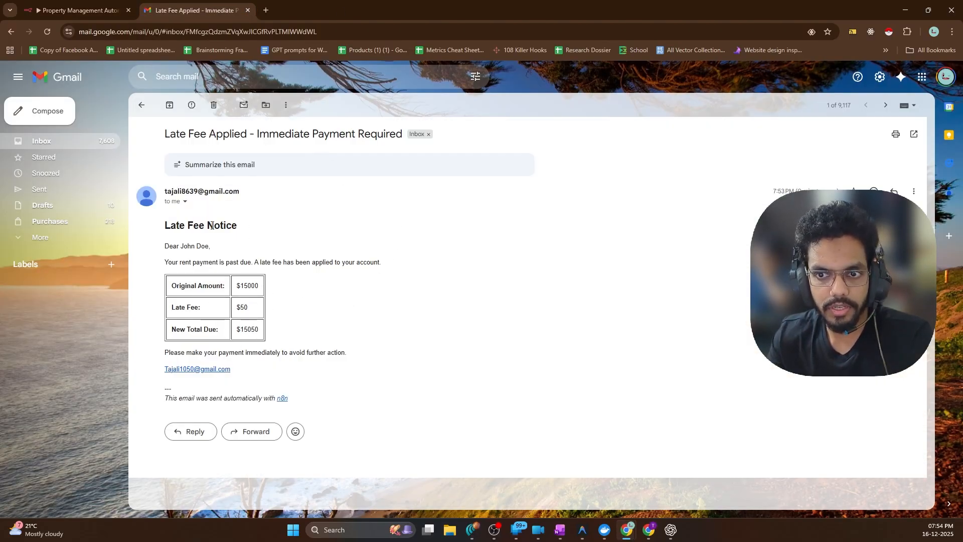
left_click_drag(166, 227, 265, 230)
left_click(362, 332)
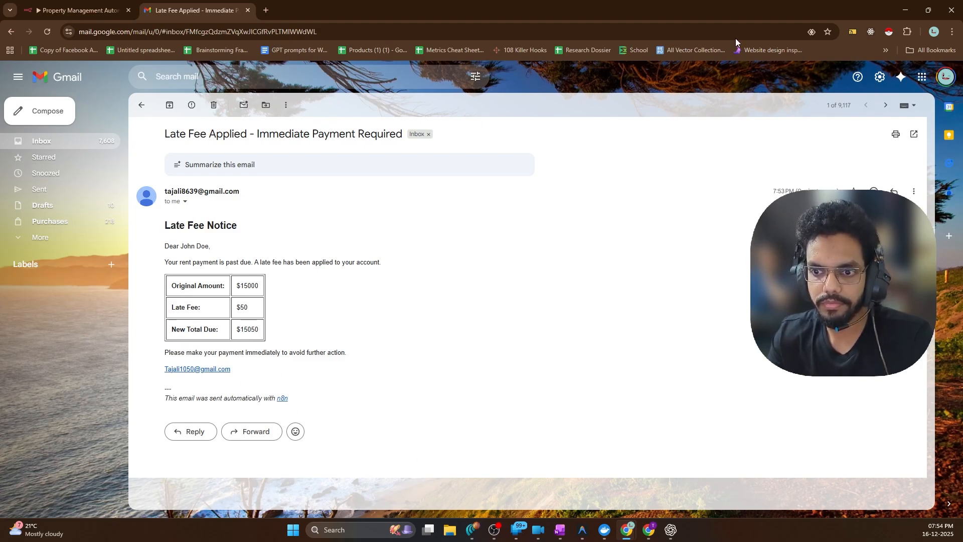
Return to the n8n workflow and close the Send Late Fee Notice settings
left_click(906, 10)
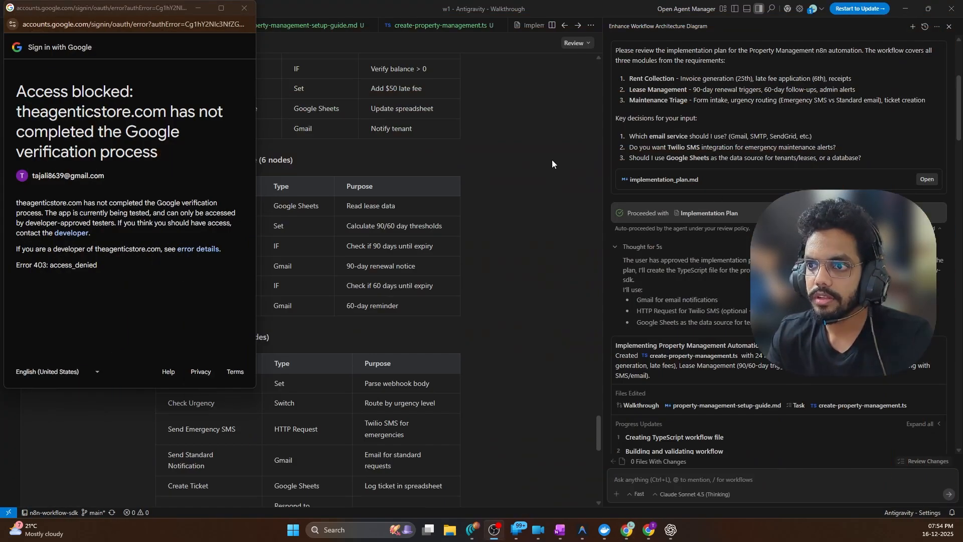
left_click(246, 8)
left_click(647, 531)
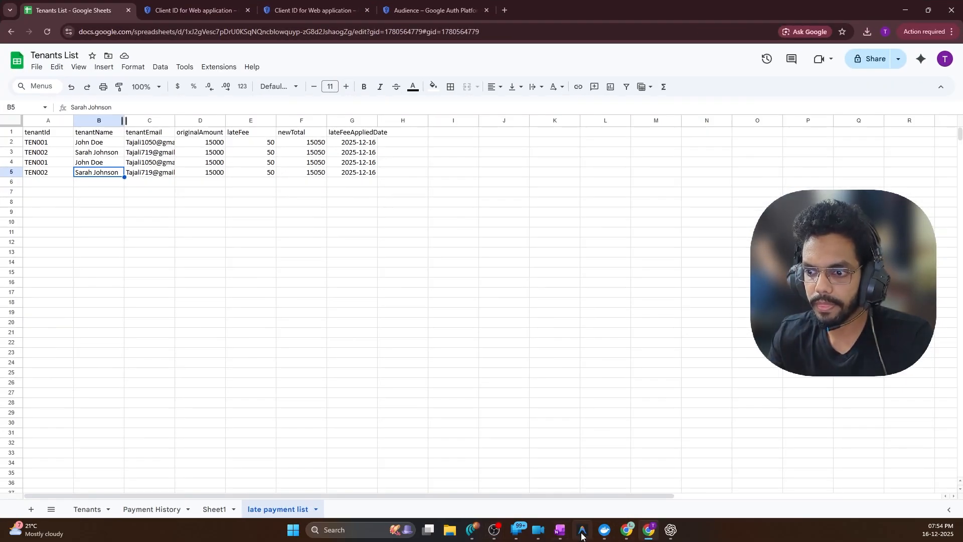
left_click(481, 532)
left_click(647, 530)
left_click(627, 530)
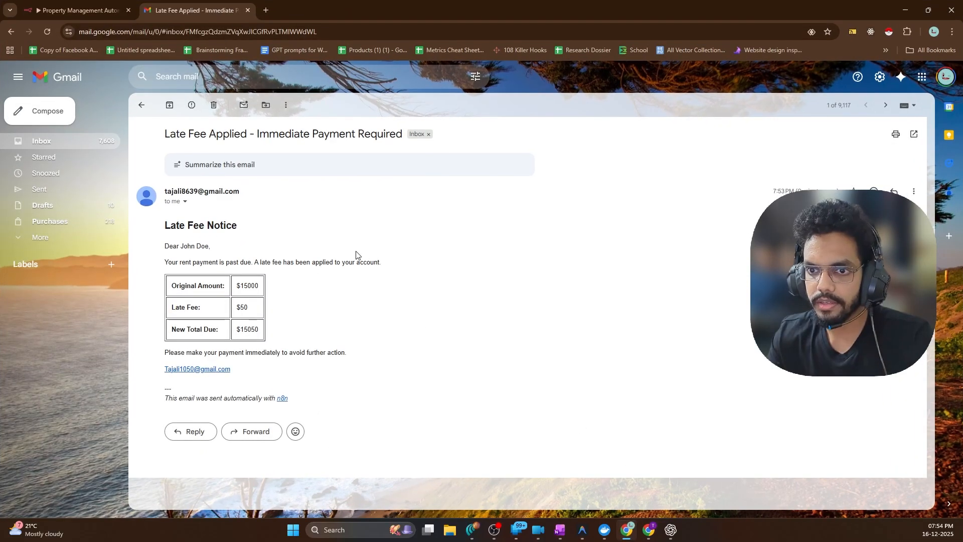
left_click(80, 10)
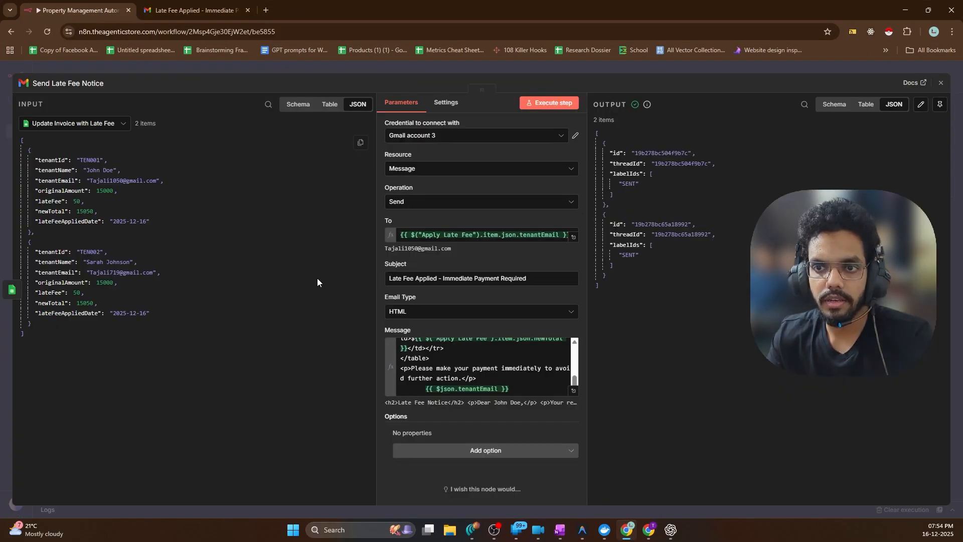
left_click(44, 65)
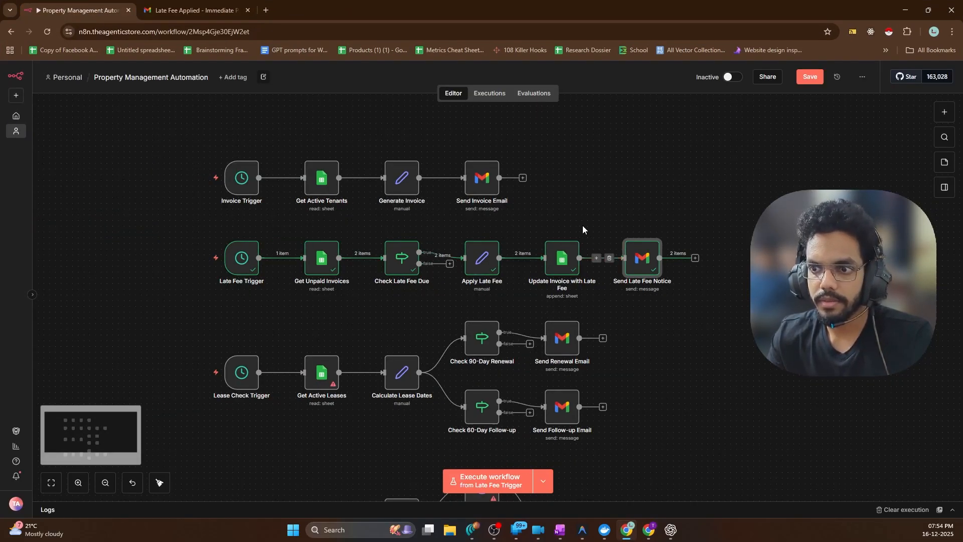
Deselect Send Late Fee Notice and scroll the canvas to find the Get Active Leases node
left_click(582, 226)
scroll(328, 364, "down", 3)
scroll(401, 446, "down", 2)
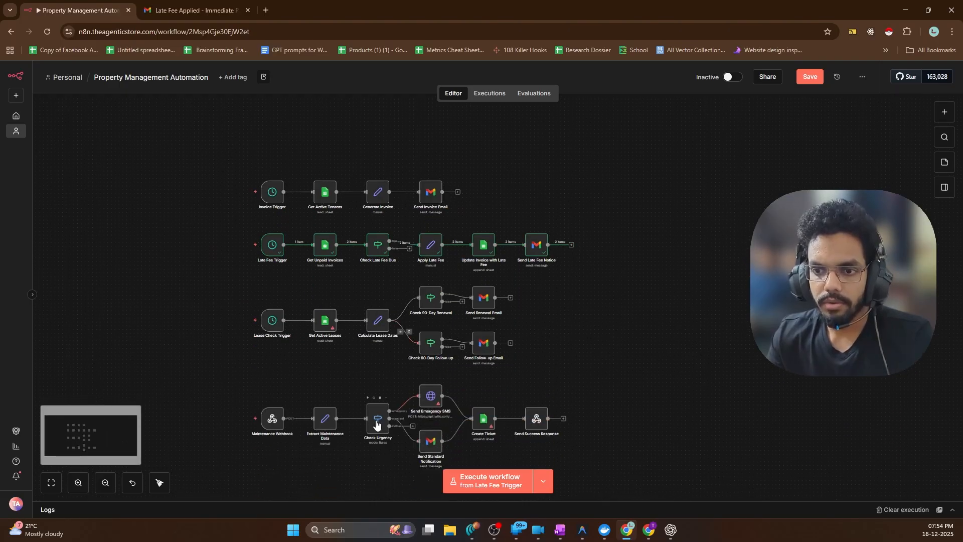
scroll(372, 380, "up", 5)
scroll(284, 326, "down", 1)
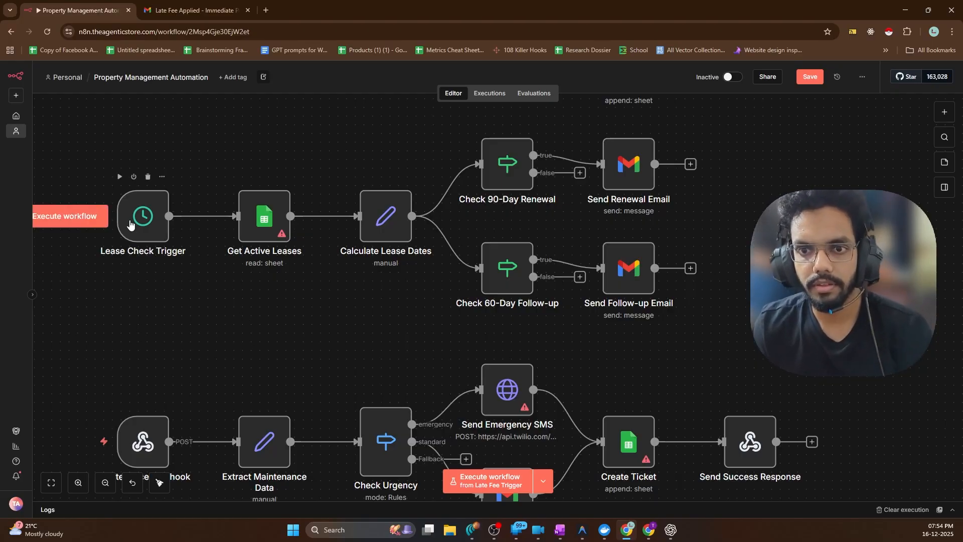
scroll(280, 240, "down", 2)
scroll(226, 225, "up", 1)
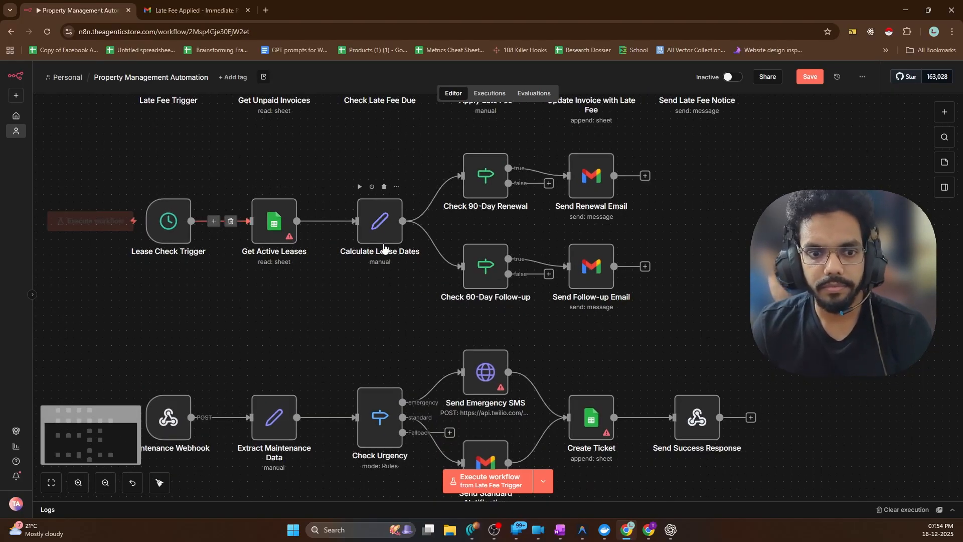
scroll(383, 249, "up", 1)
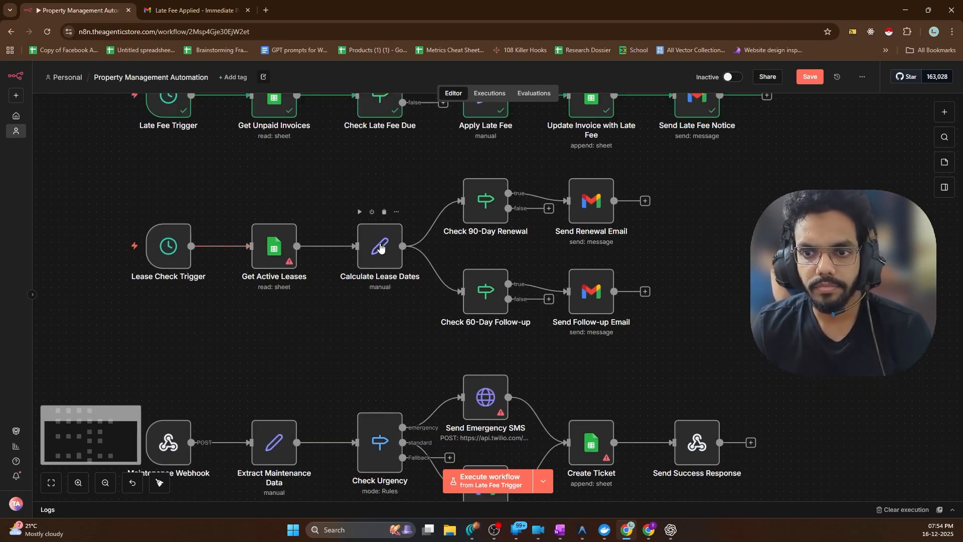
Pick Tenants List as the Get Active Leases document, leaving its sheet unselected
double_click(271, 248)
left_click(438, 235)
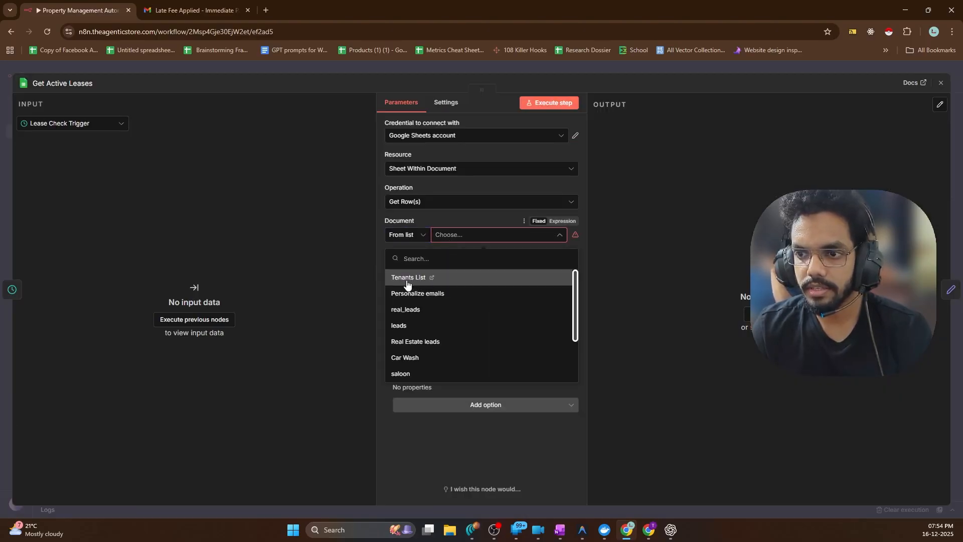
left_click(407, 281)
left_click(455, 269)
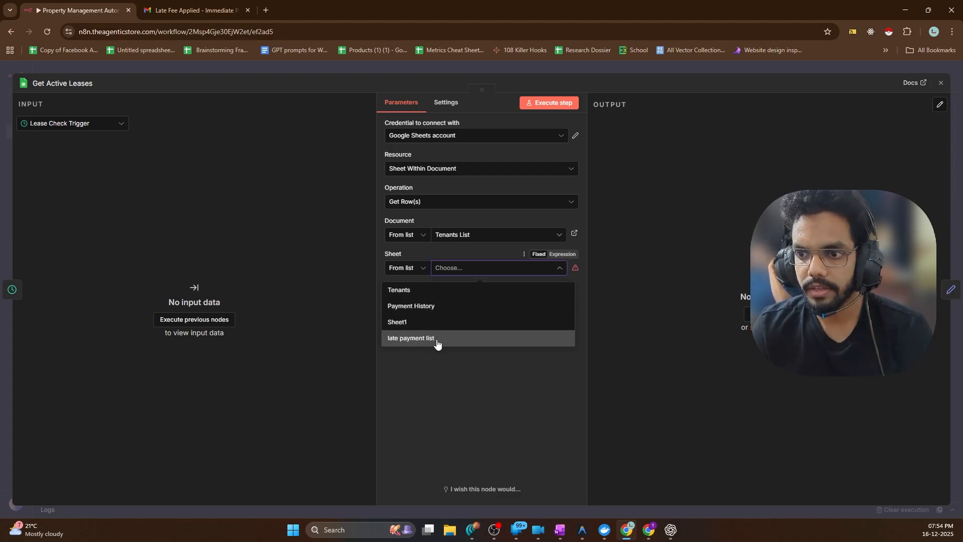
left_click(252, 261)
left_click(52, 65)
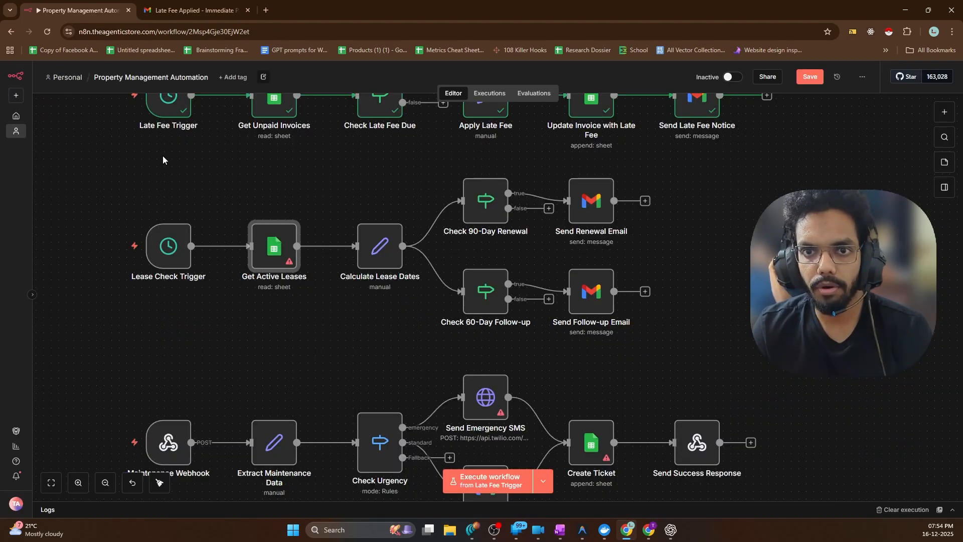
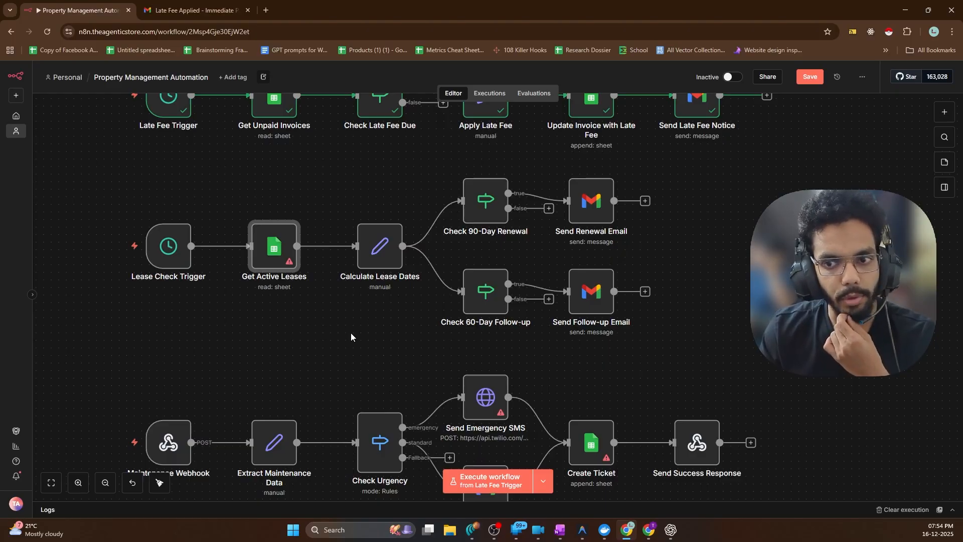
Reset Perplexity to a fresh home page and minimize its window
left_click(467, 533)
scroll(412, 247, "up", 15)
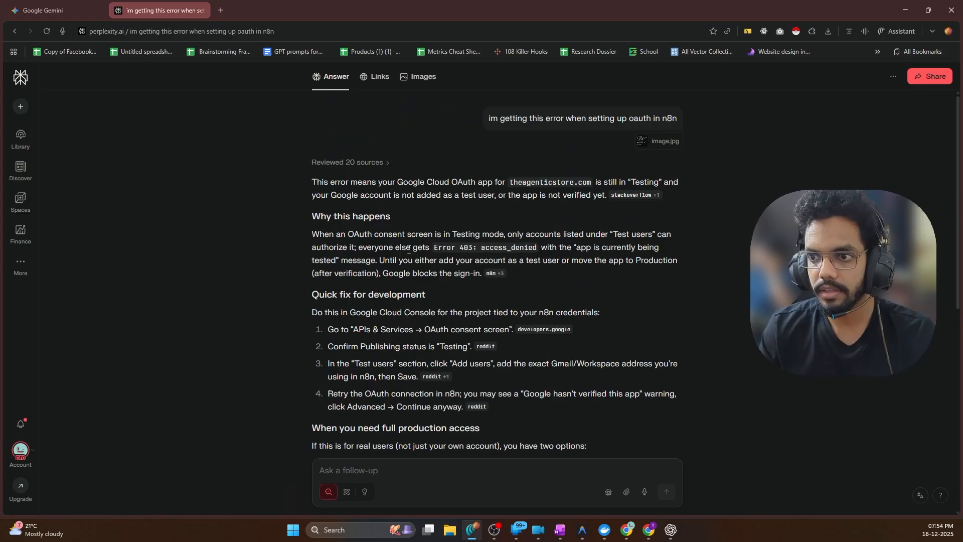
left_click(16, 79)
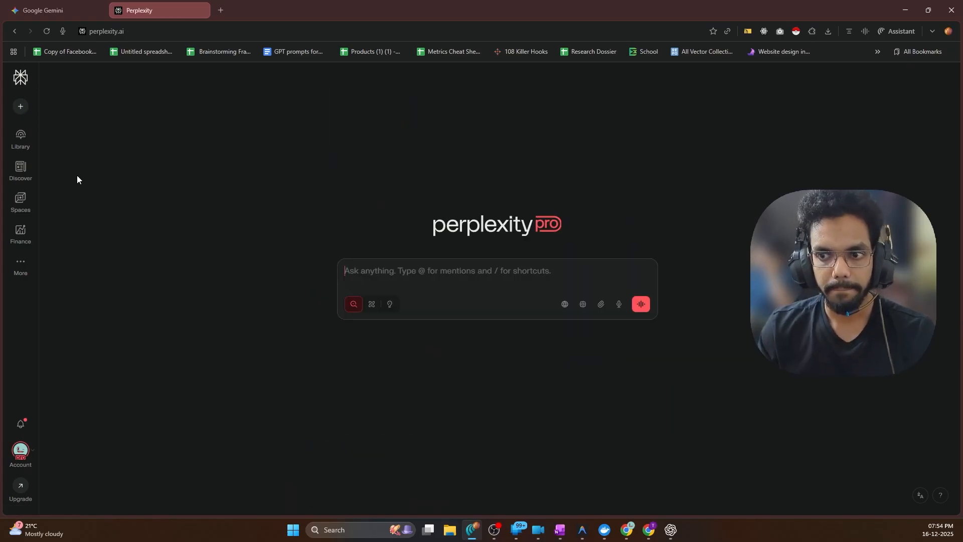
mouse_move(14, 141)
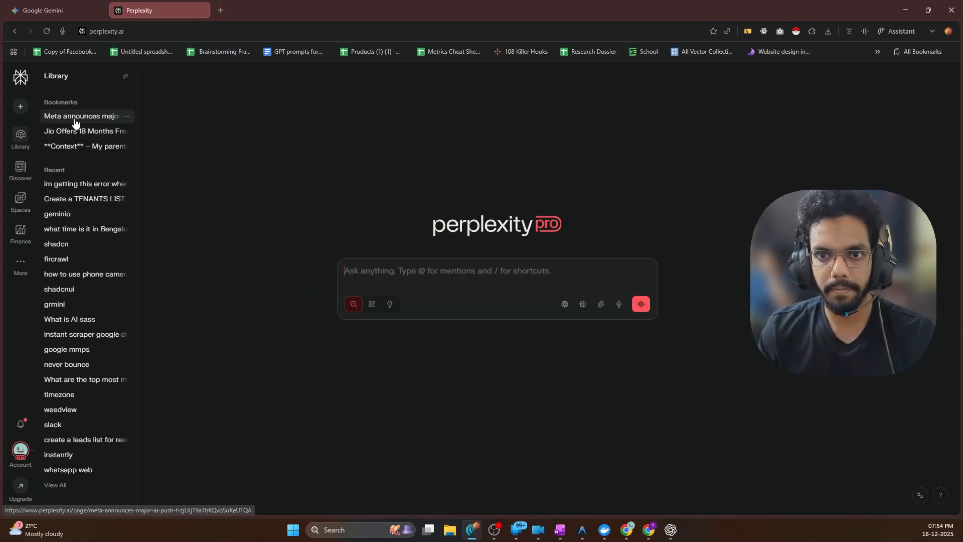
left_click(906, 10)
In the Tenants List spreadsheet, select the tenant table A1:M3 on the Tenants sheet
left_click(650, 531)
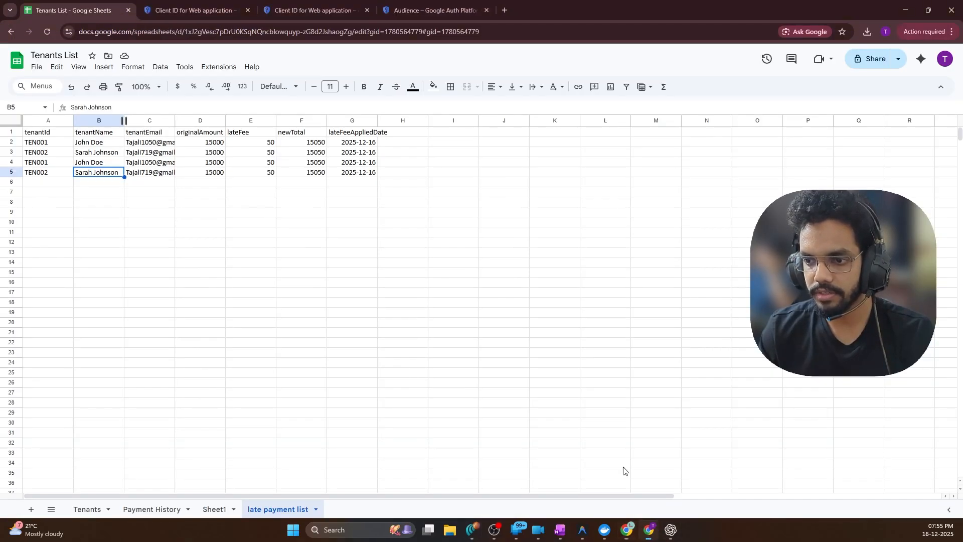
left_click(88, 509)
left_click(201, 193)
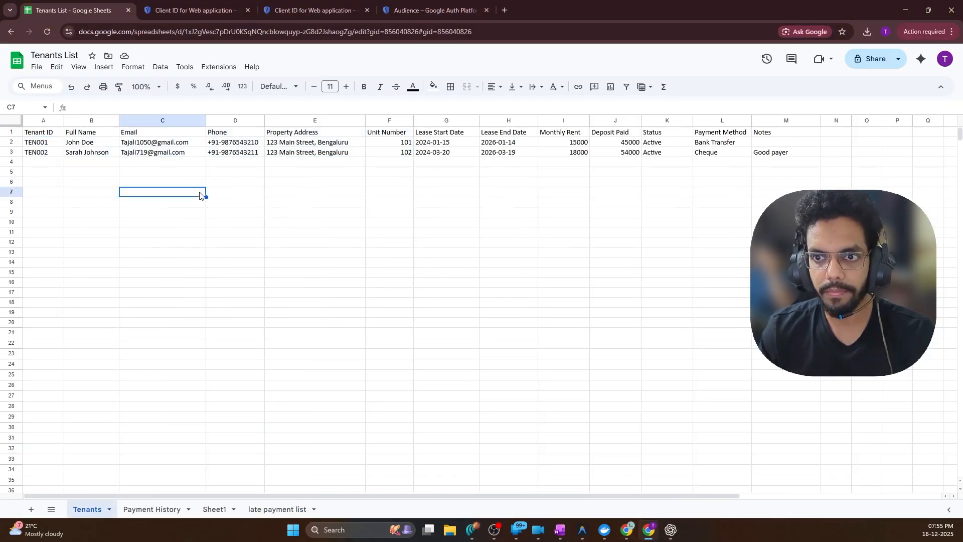
key("ctrl+a")
left_click(622, 153)
left_click(754, 154)
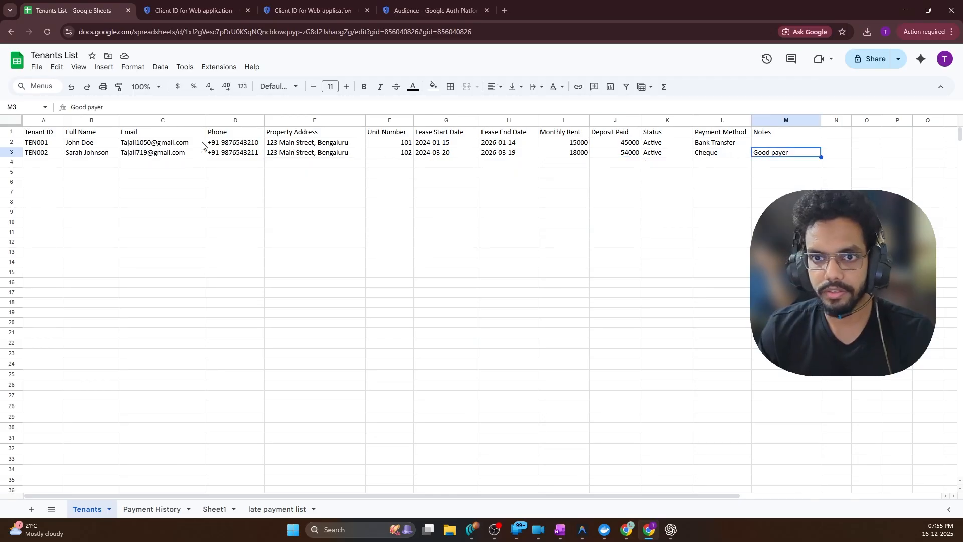
left_click(35, 133, "shift")
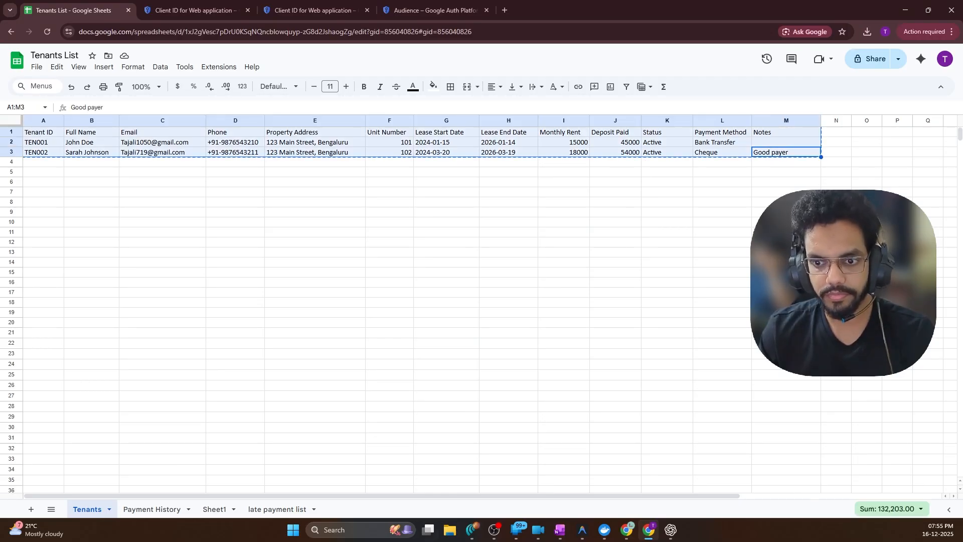
Add a new sheet and rename it 'lease'
left_click(279, 510)
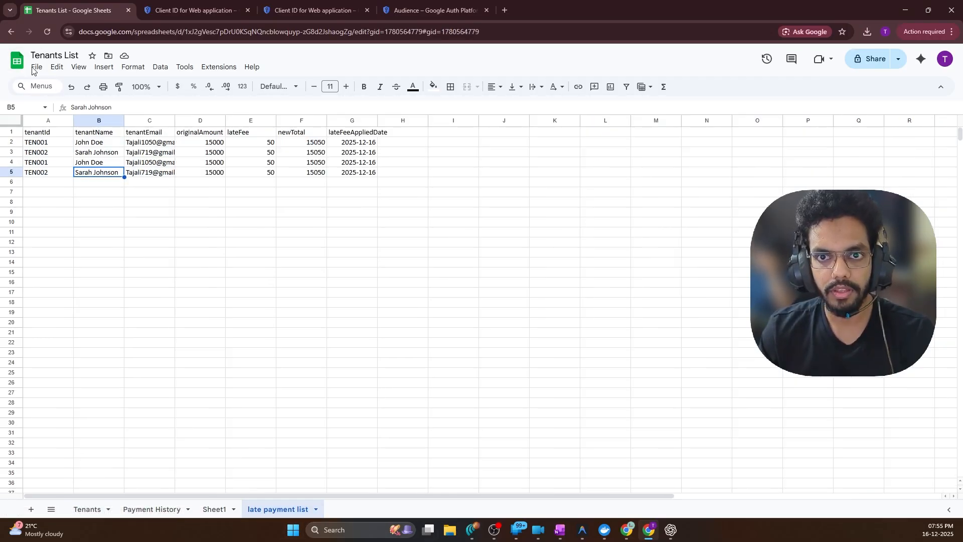
left_click(30, 509)
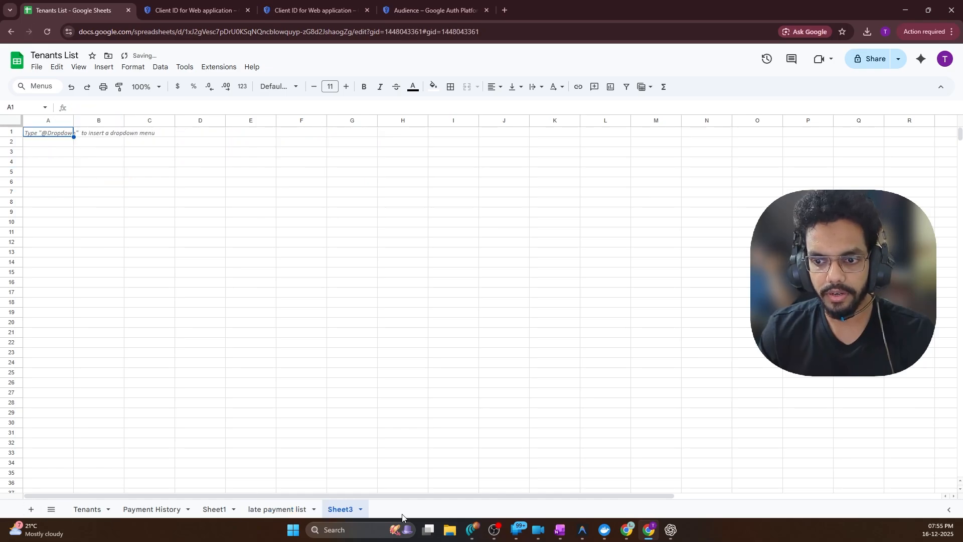
double_click(340, 509)
type("leave")
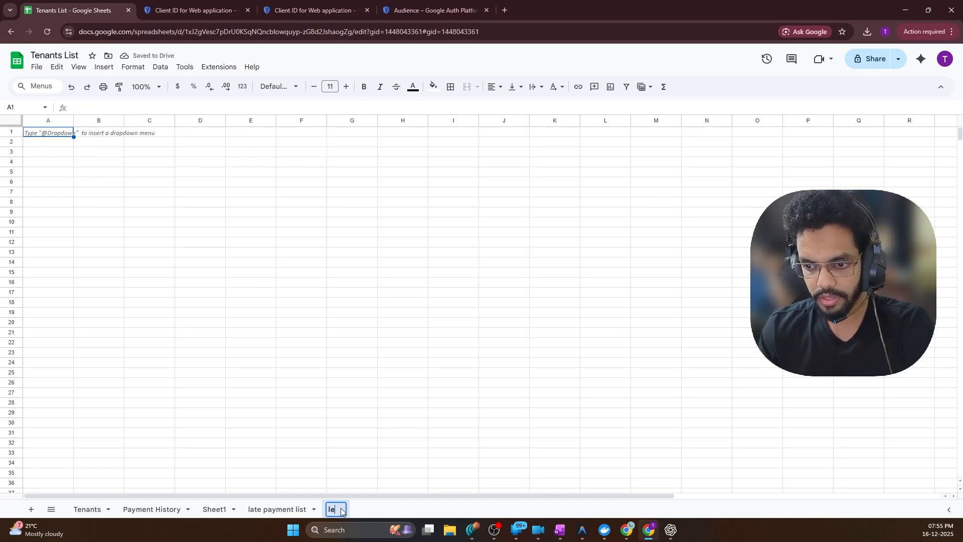
left_click(532, 455)
Paste the tenant table at A1 of the lease sheet and review the lease date columns
left_click(50, 133)
key("ctrl+v")
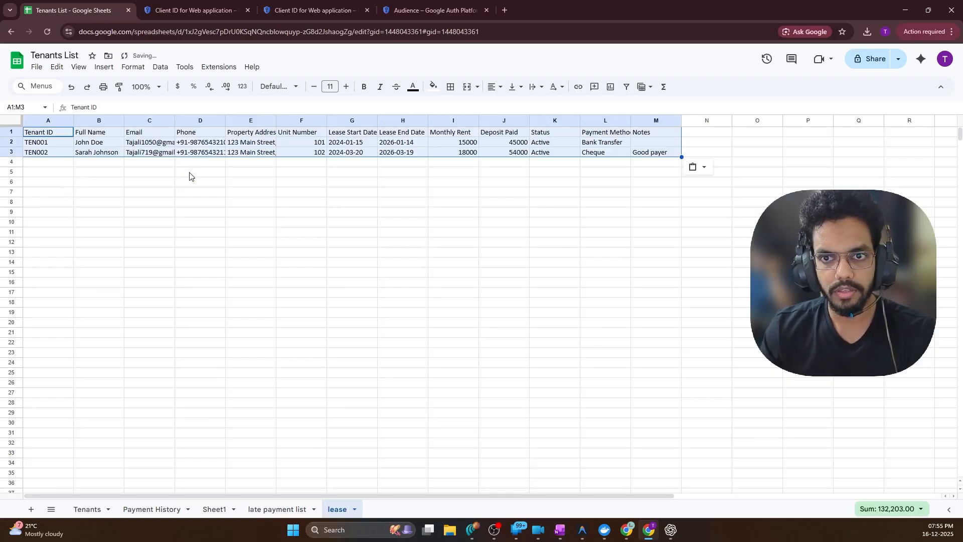
left_click(200, 204)
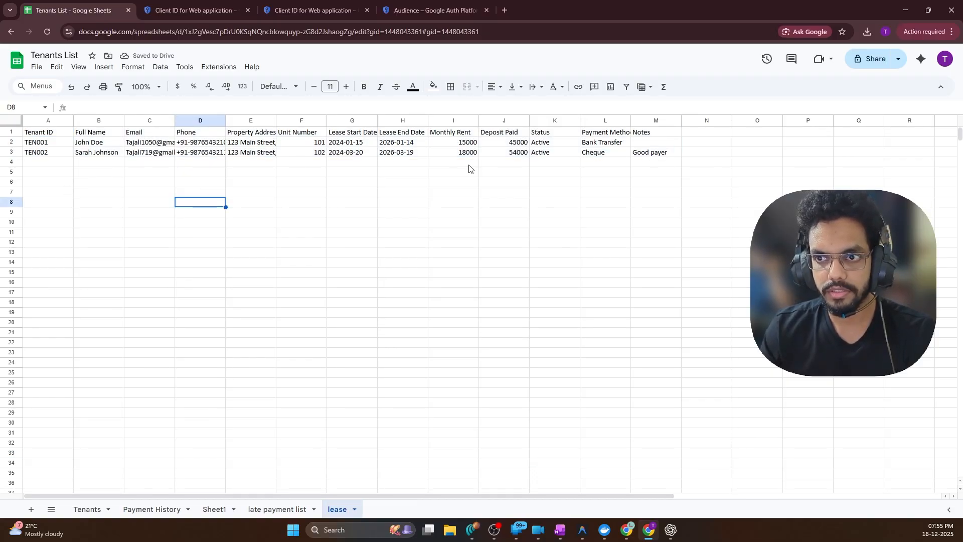
left_click(348, 166)
left_click_drag(359, 146, 351, 156)
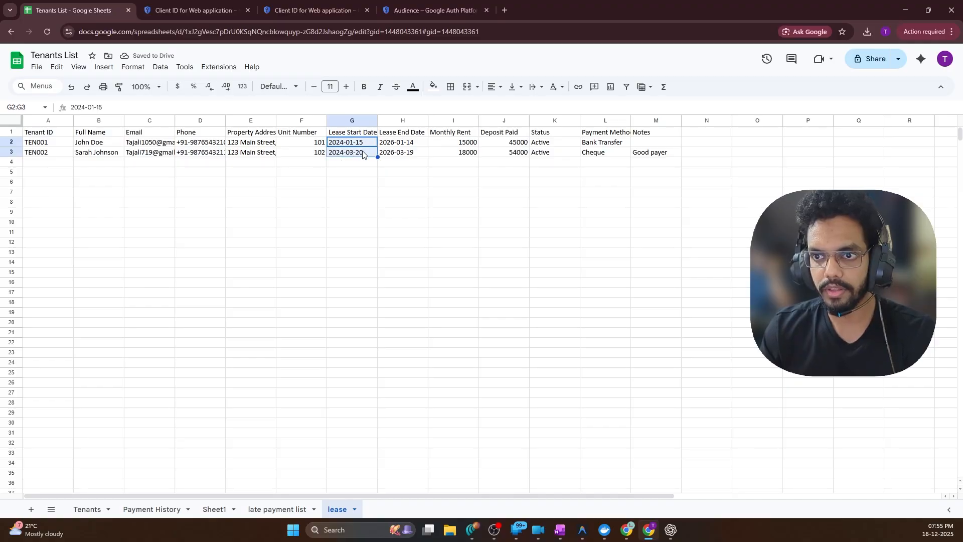
left_click(401, 155)
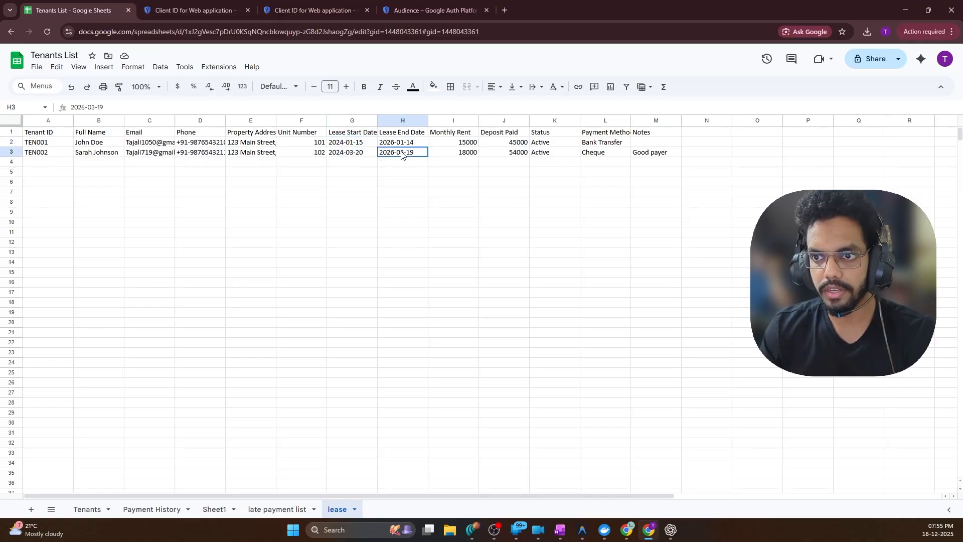
left_click(441, 185)
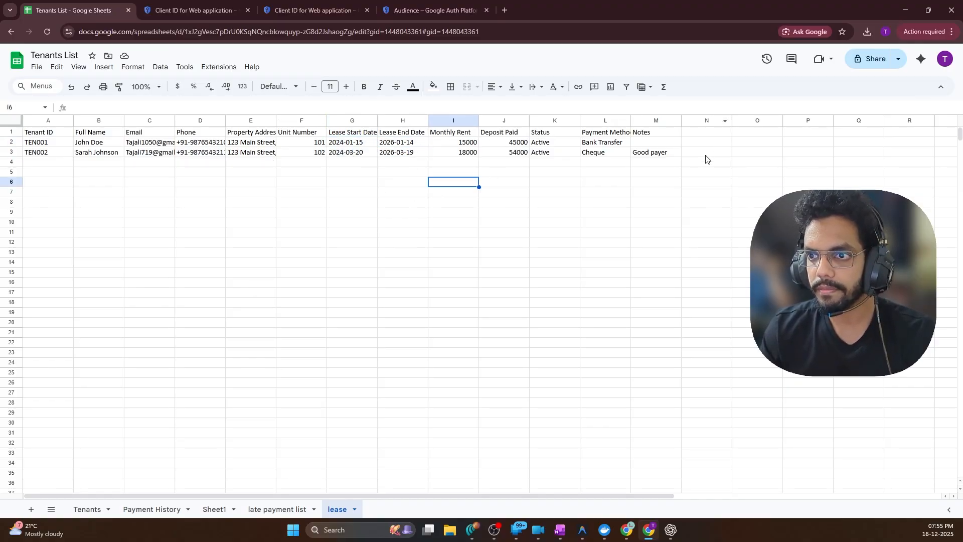
left_click(812, 164)
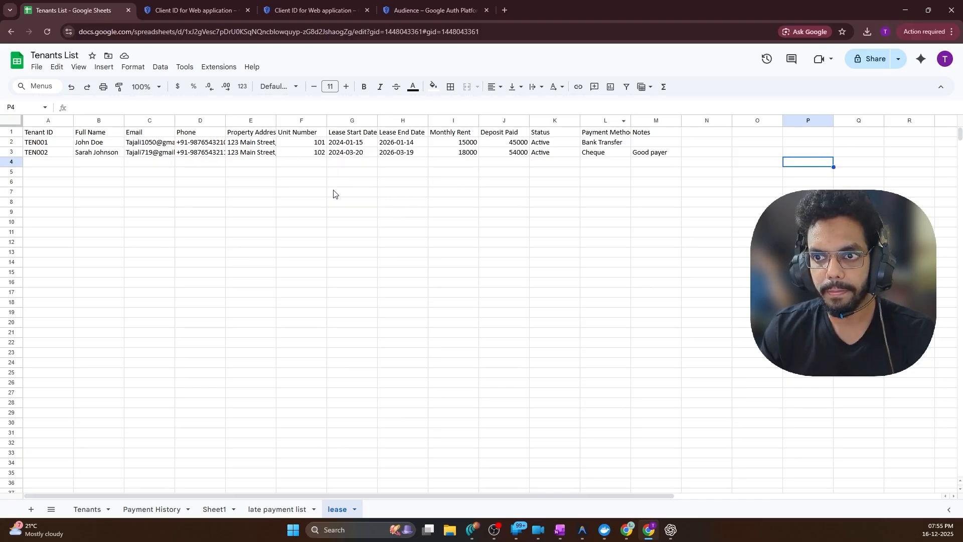
Clear Monthly Rent (I1:I3), shift J1:M3 left into column I, and minimize Sheets
left_click_drag(456, 133, 464, 156)
key("Delete")
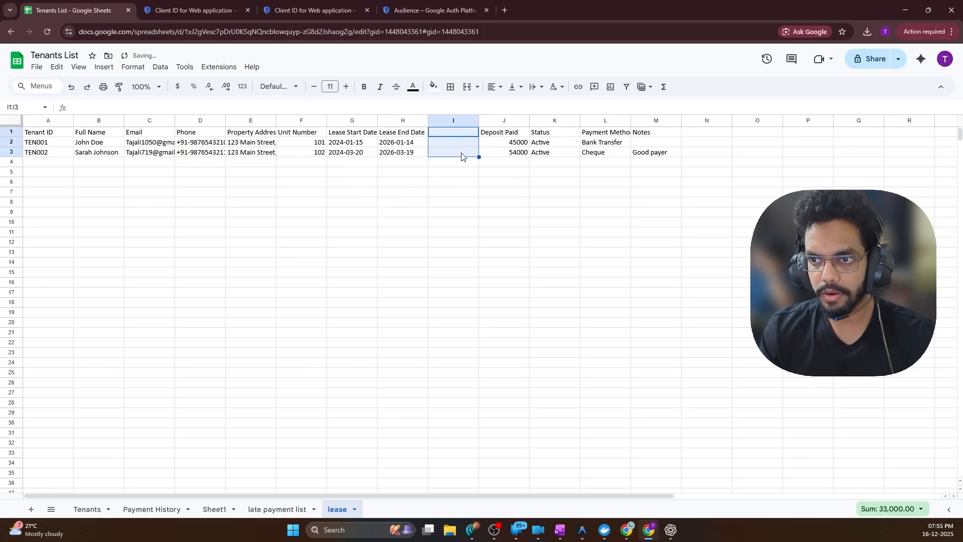
left_click(500, 133)
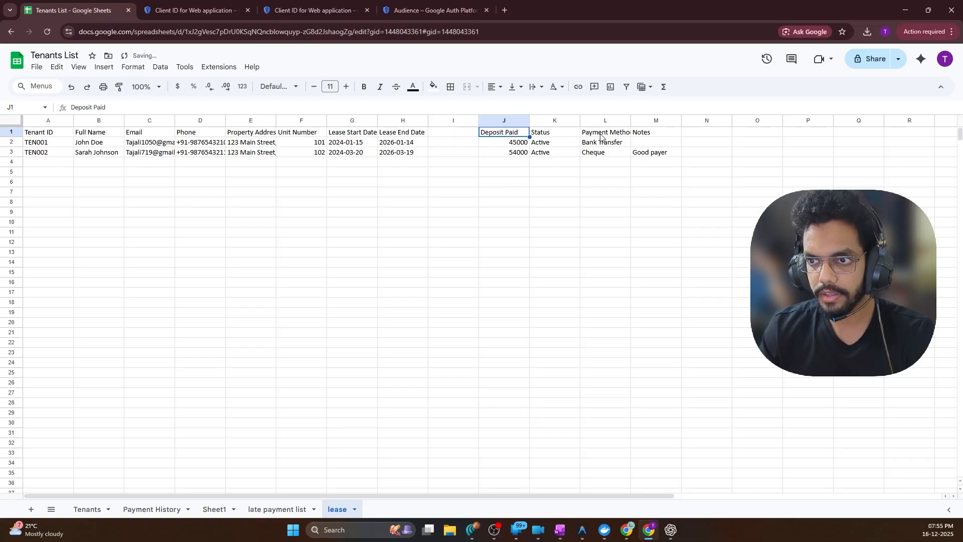
left_click(658, 159, "shift")
left_click(449, 132)
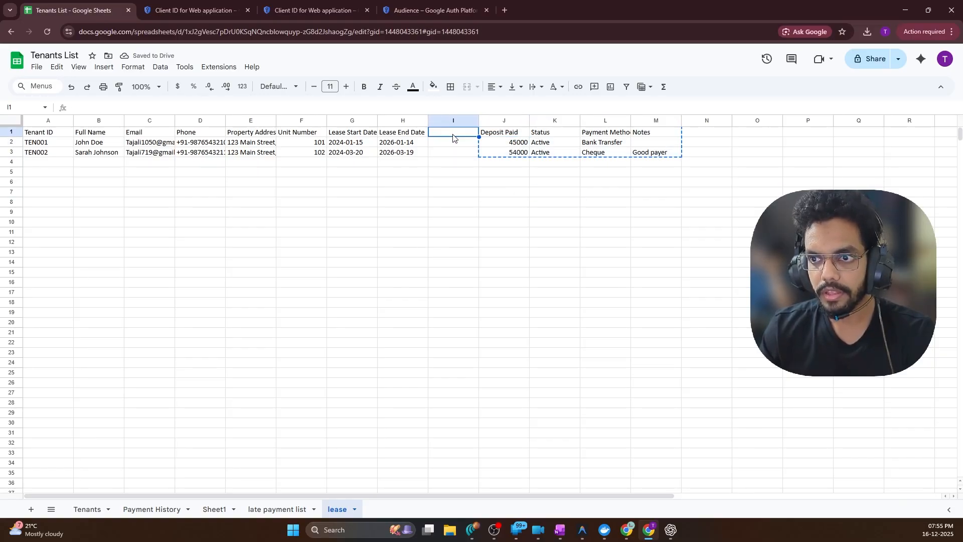
type("Deposit Paid\tStatus\tPayment Method\tNotes 45000\tActive\tBank Transfer\t 54000\tActive\tCheque\tGood payer")
left_click(570, 184)
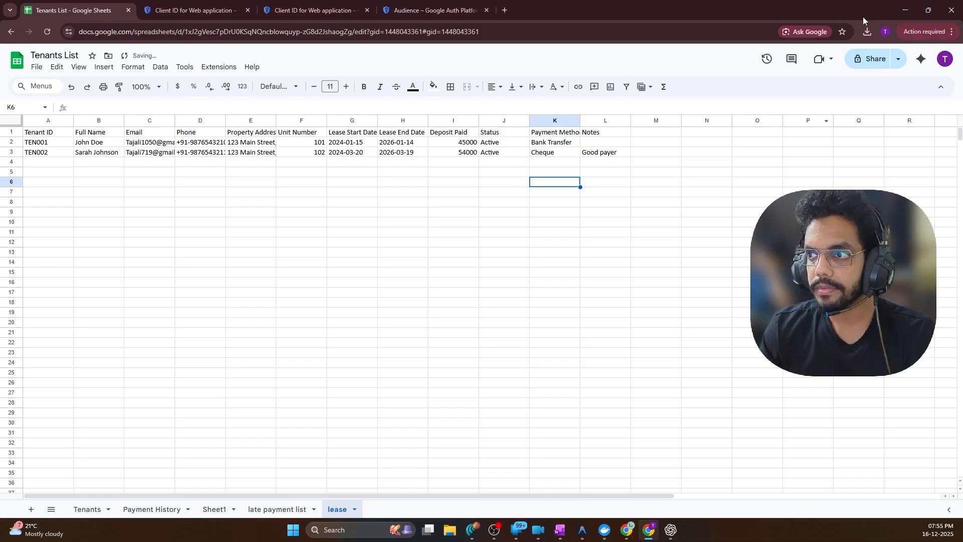
left_click(906, 10)
double_click(281, 258)
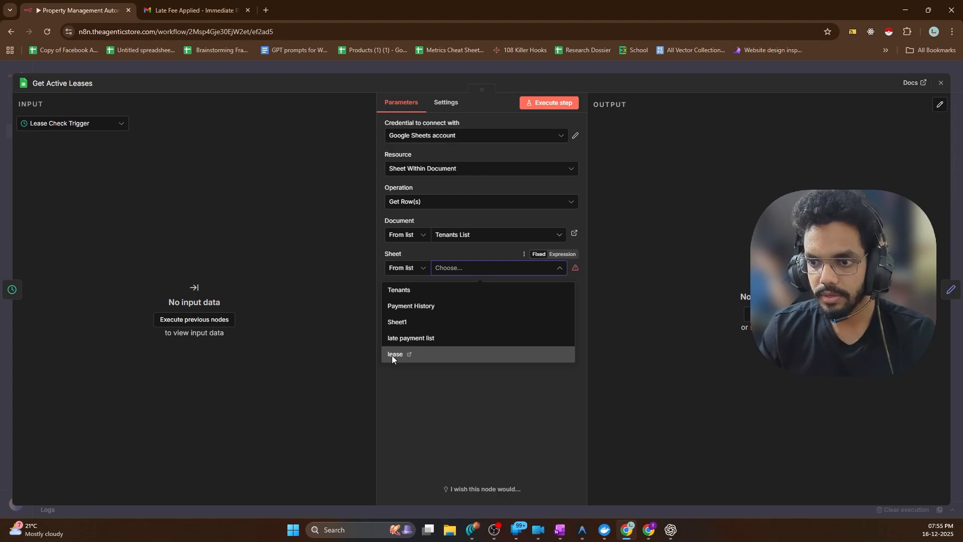
Point Get Active Leases at the 'lease' sheet and run it with the trigger to return two tenant rows
left_click(394, 355)
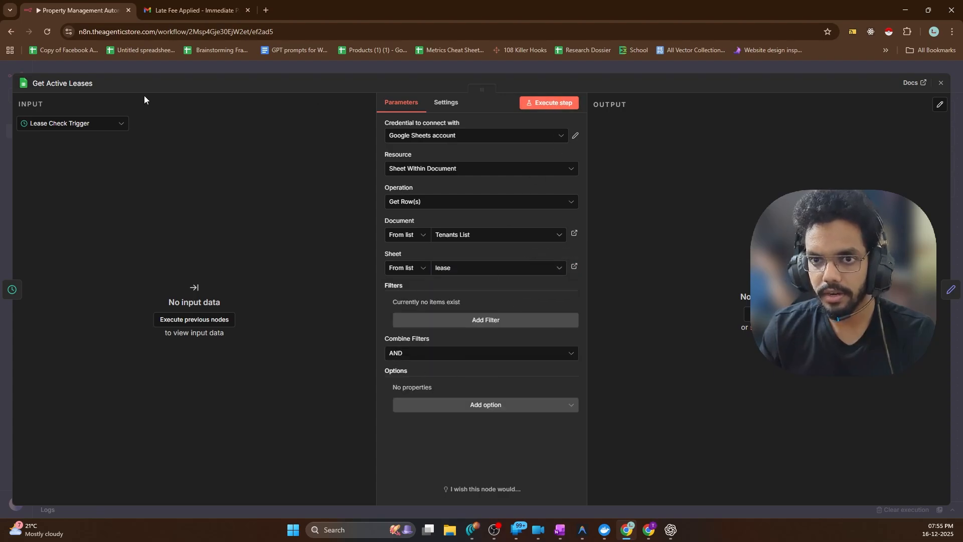
left_click(44, 68)
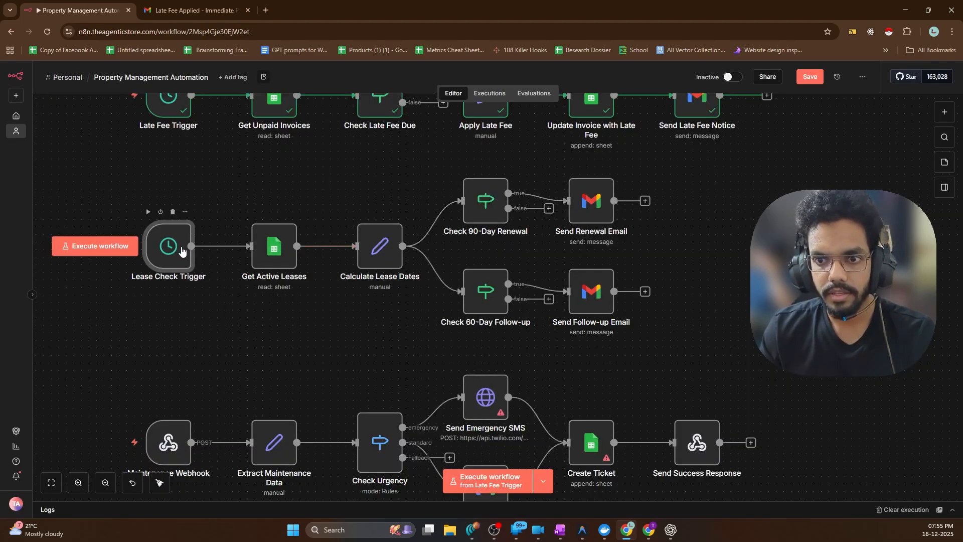
double_click(282, 235)
left_click(190, 320)
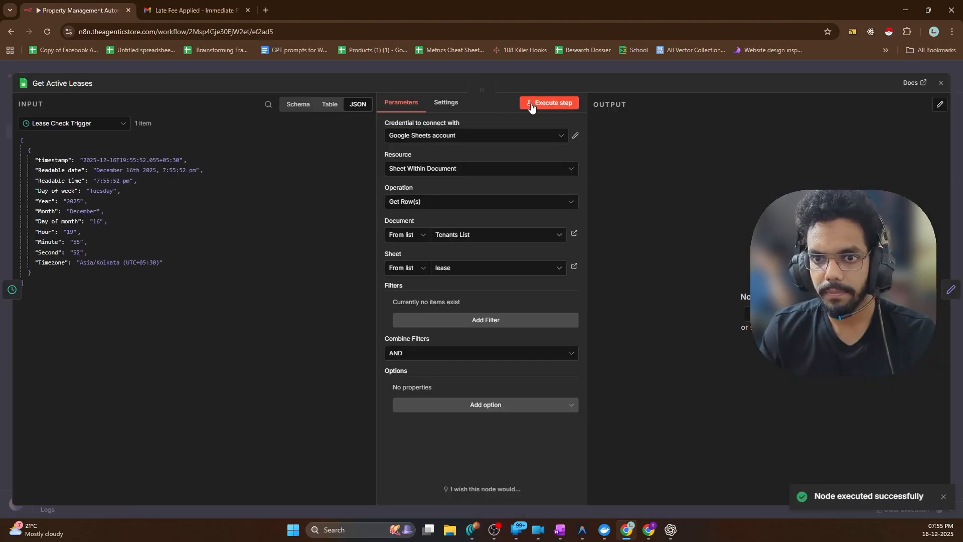
left_click(531, 103)
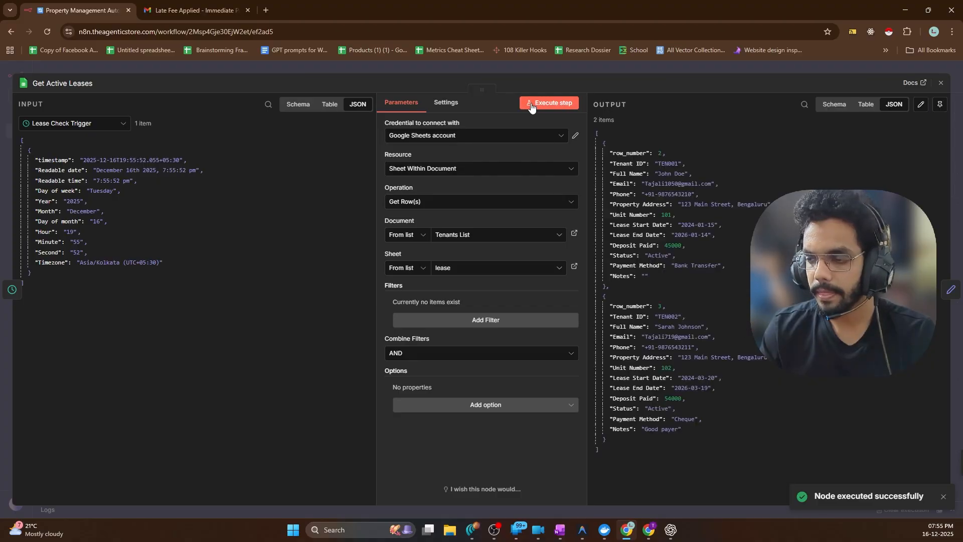
In Calculate Lease Dates, map Tenant ID into tenantId and Full Name into tenantName
left_click(951, 289)
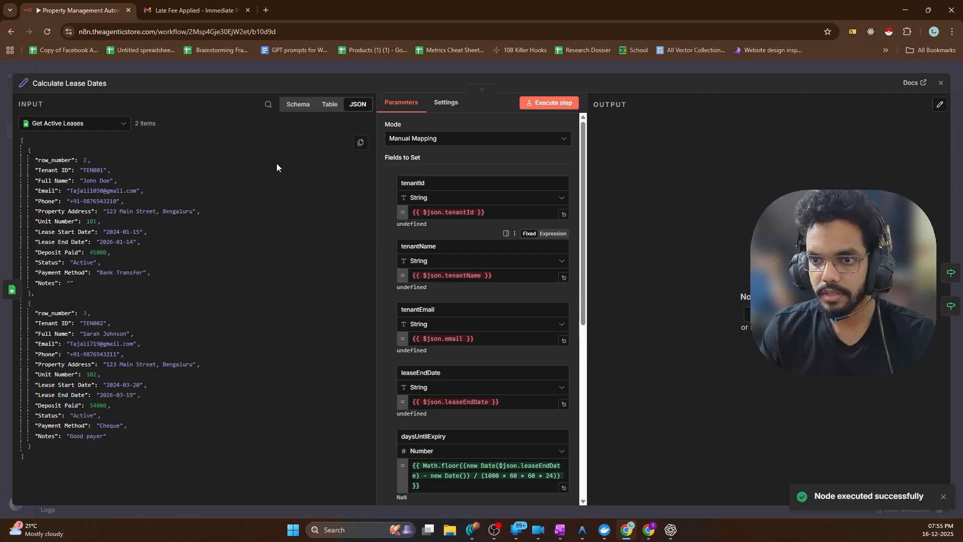
left_click(496, 210)
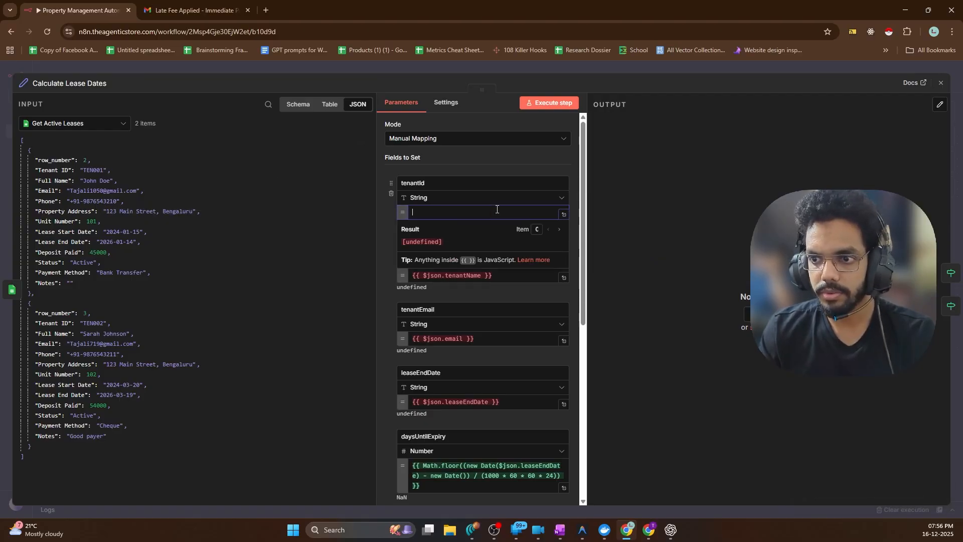
left_click_drag(55, 171, 442, 213)
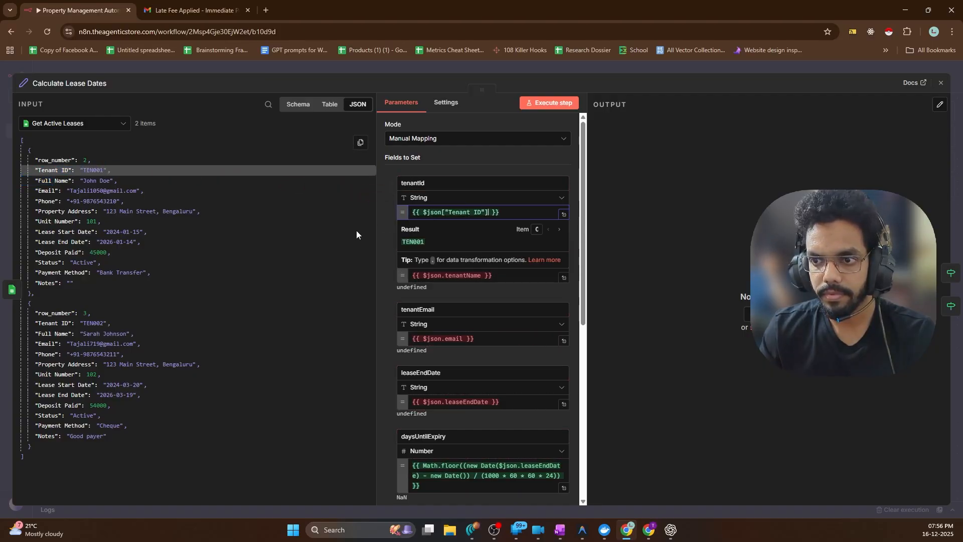
left_click(356, 233)
left_click(503, 277)
key("ctrl+a")
key("BackSpace")
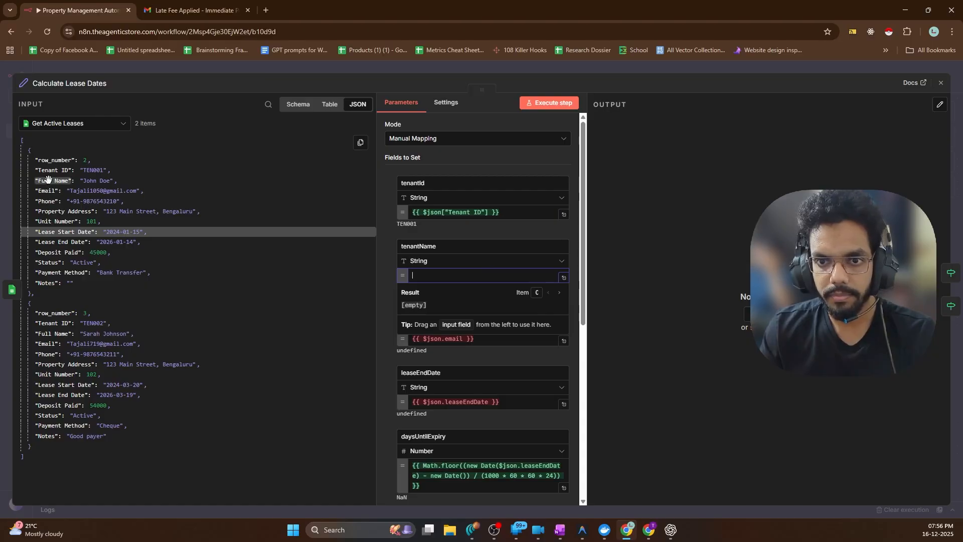
left_click_drag(48, 179, 444, 275)
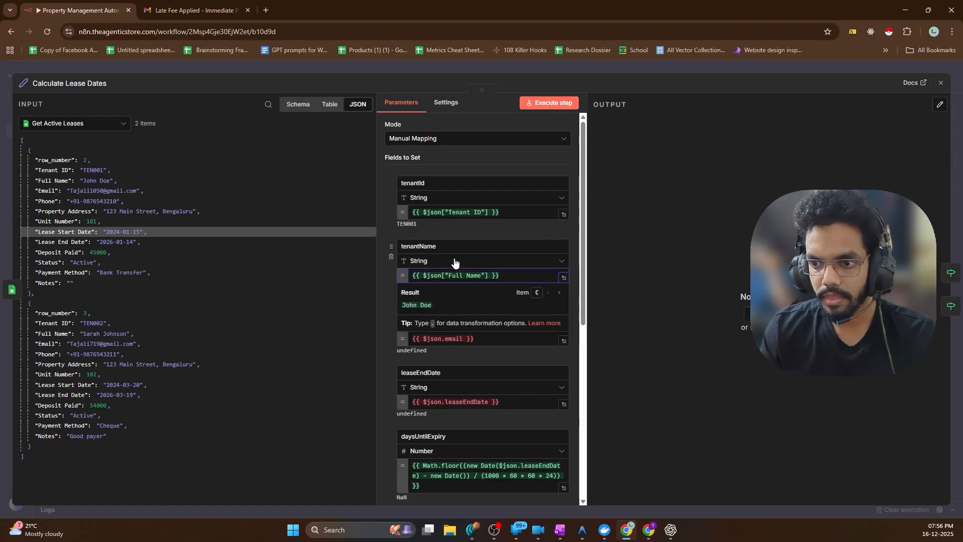
Map the Email and Lease End Date columns into tenantEmail and leaseEndDate, then run the step
left_click(480, 341)
key("ctrl+a")
key("BackSpace")
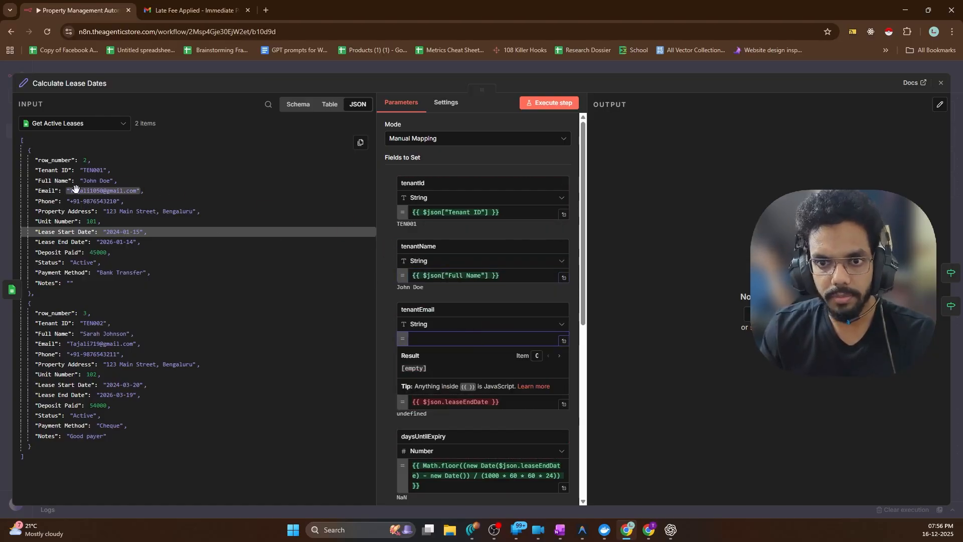
left_click_drag(47, 194, 442, 340)
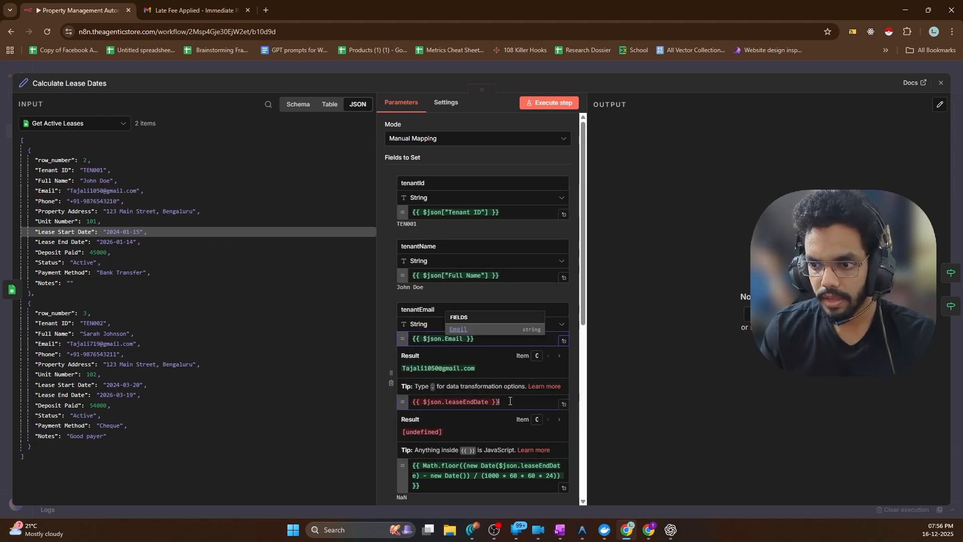
left_click(434, 399)
key("ctrl+a")
key("BackSpace")
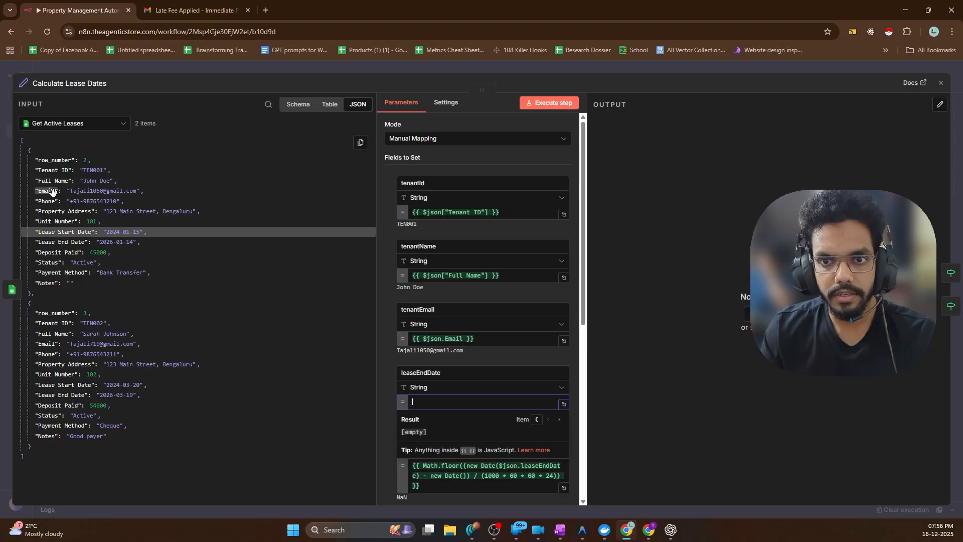
left_click_drag(56, 243, 432, 402)
scroll(481, 351, "down", 7)
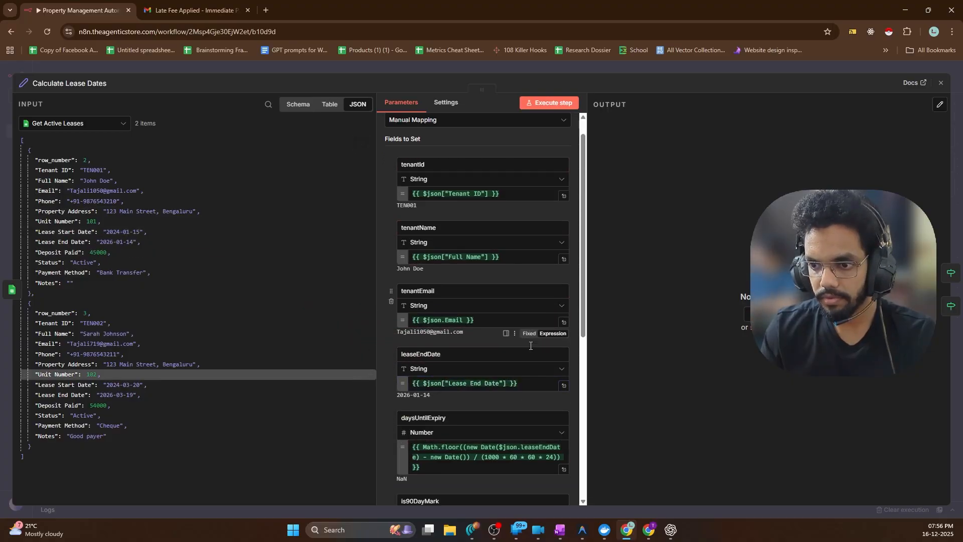
left_click(550, 102)
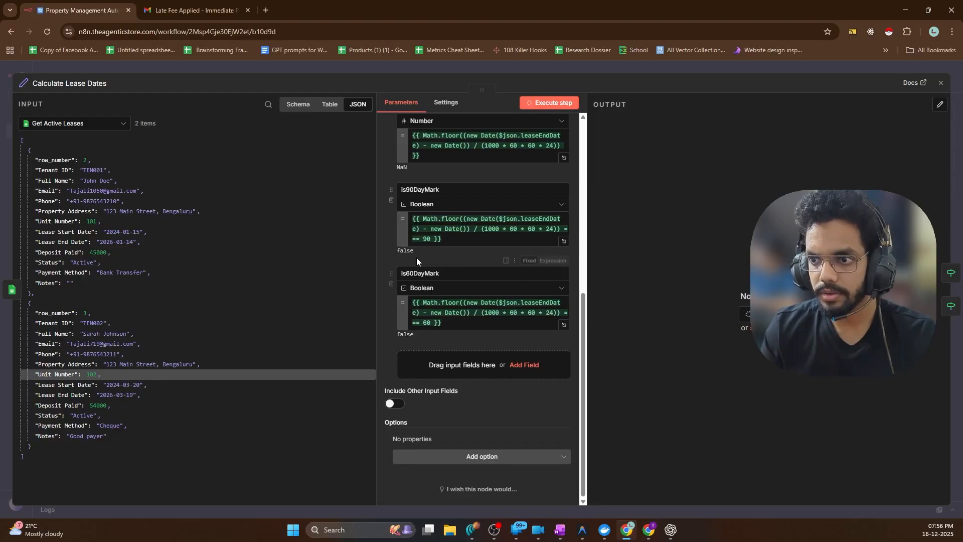
Scroll through the output error and Parameters to see why daysUntilExpiry is NaN
scroll(481, 261, "up", 4)
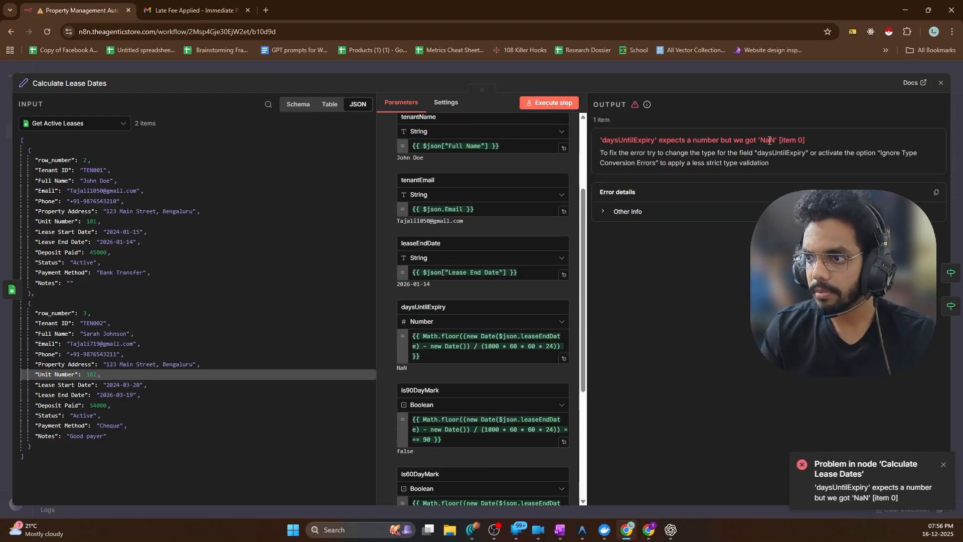
scroll(561, 291, "down", 1)
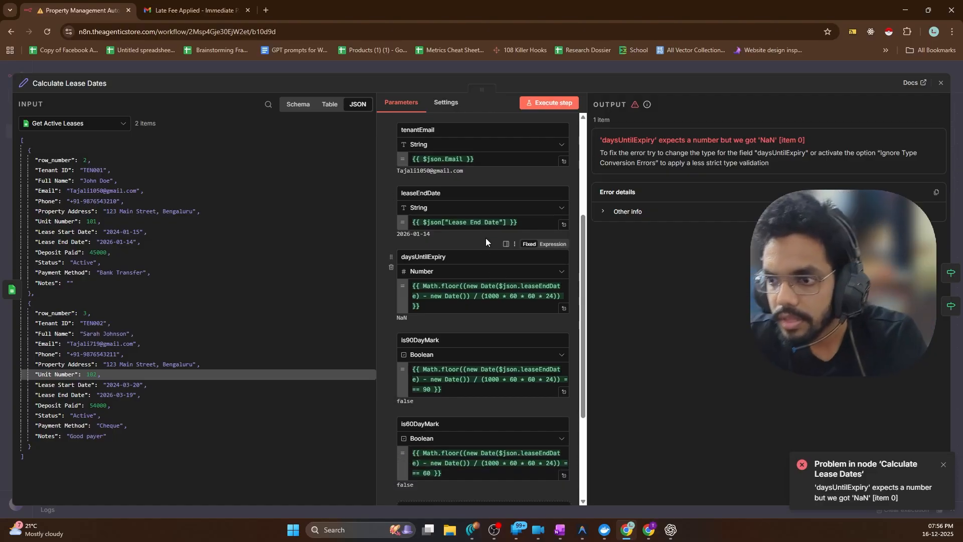
scroll(467, 292, "down", 1)
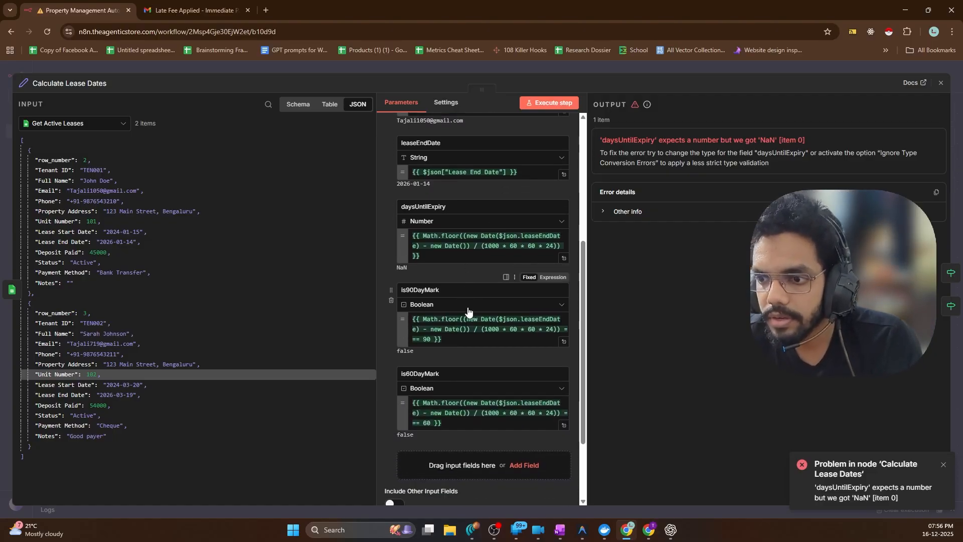
scroll(467, 342, "down", 1)
scroll(466, 342, "up", 1)
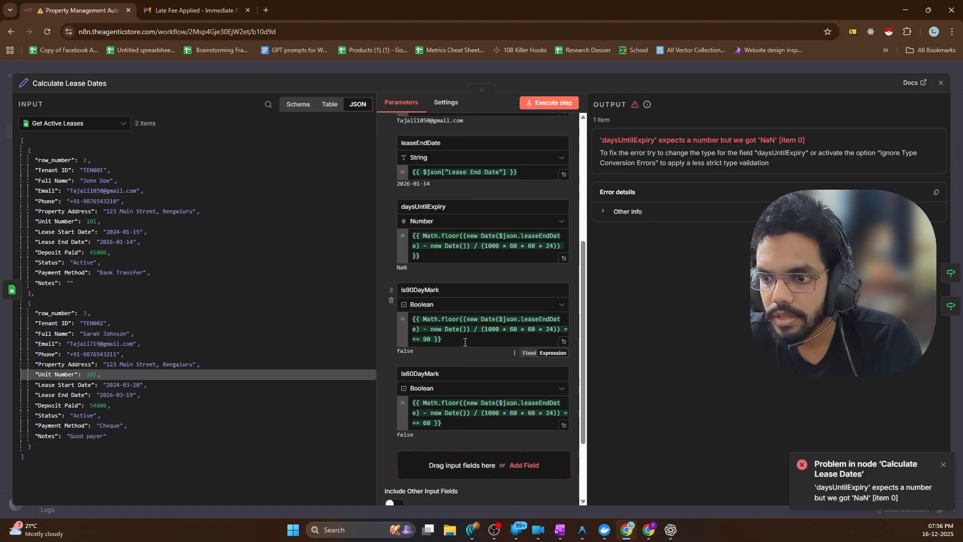
scroll(445, 357, "up", 2)
scroll(446, 337, "down", 2)
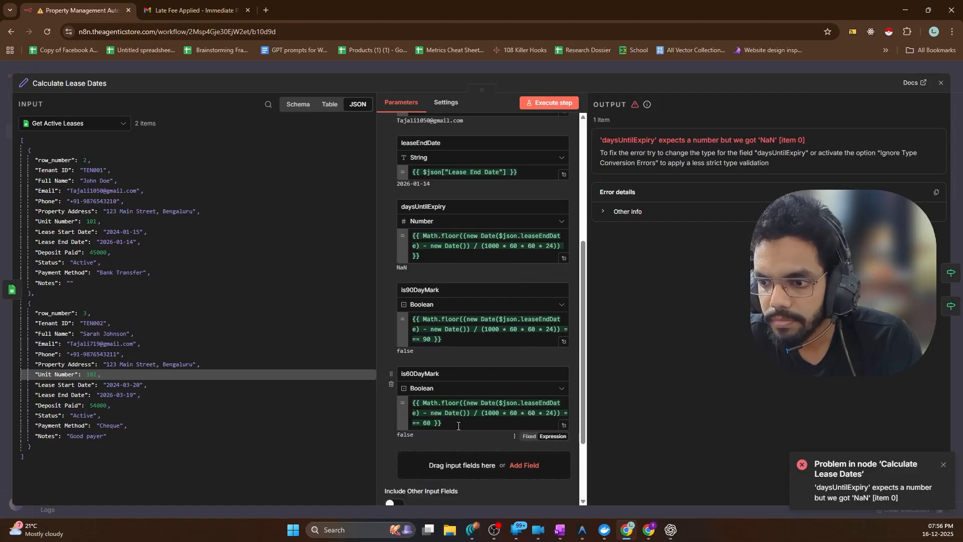
scroll(429, 340, "up", 5)
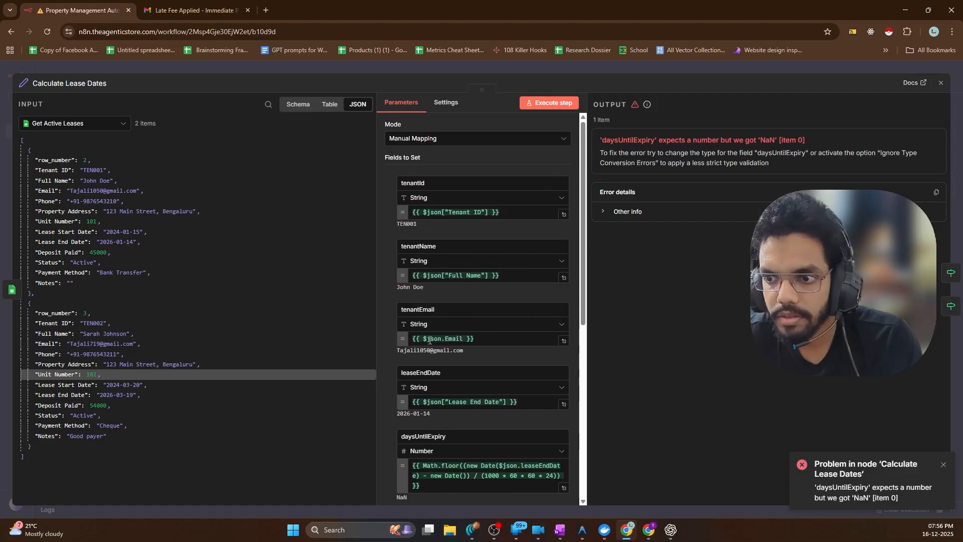
scroll(484, 374, "down", 2)
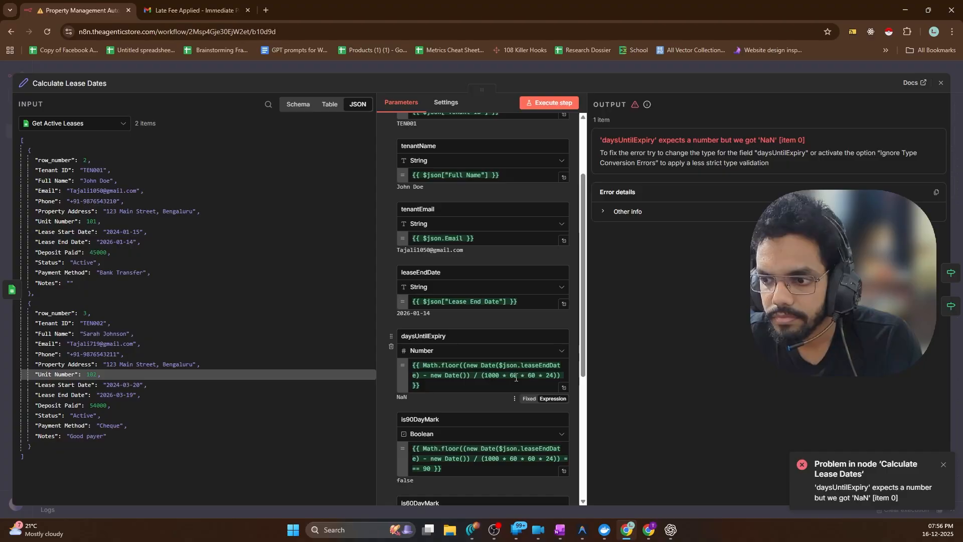
scroll(486, 396, "down", 3)
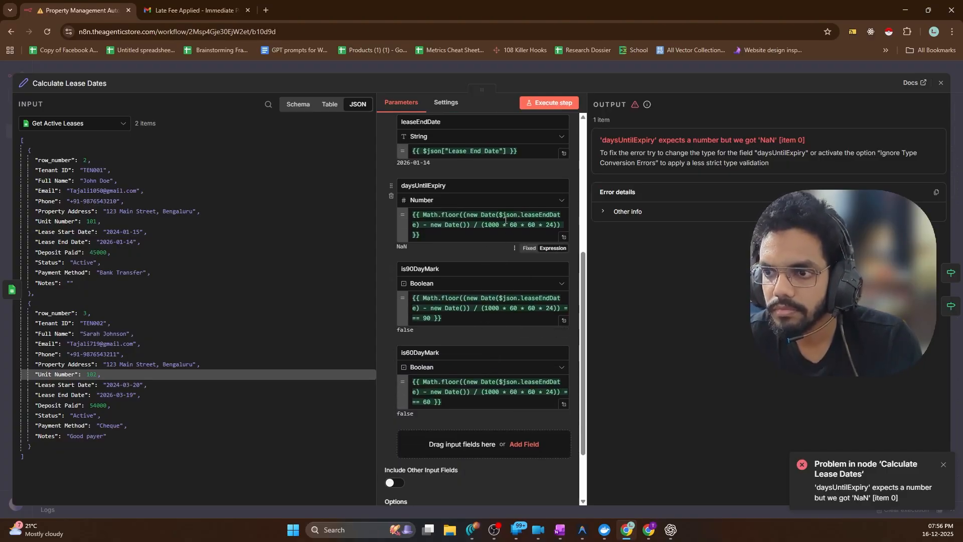
Insert the Lease End Date column into the daysUntilExpiry formula
scroll(501, 227, "up", 2)
scroll(471, 273, "up", 2)
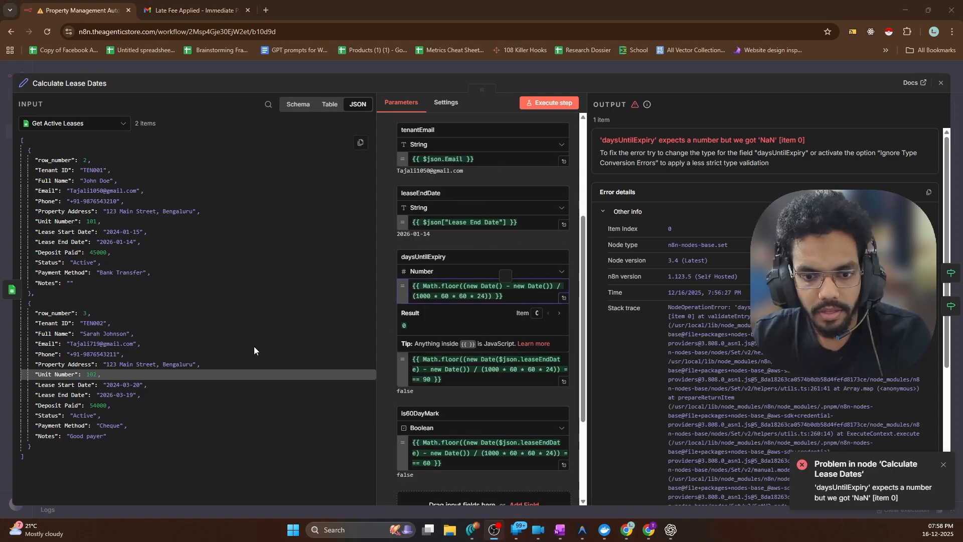
left_click_drag(58, 394, 498, 289)
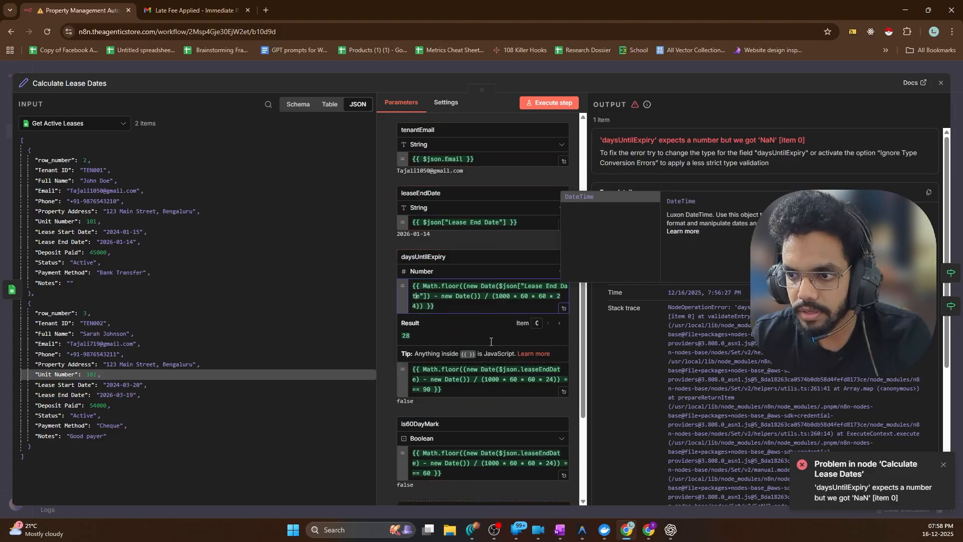
left_click(571, 315)
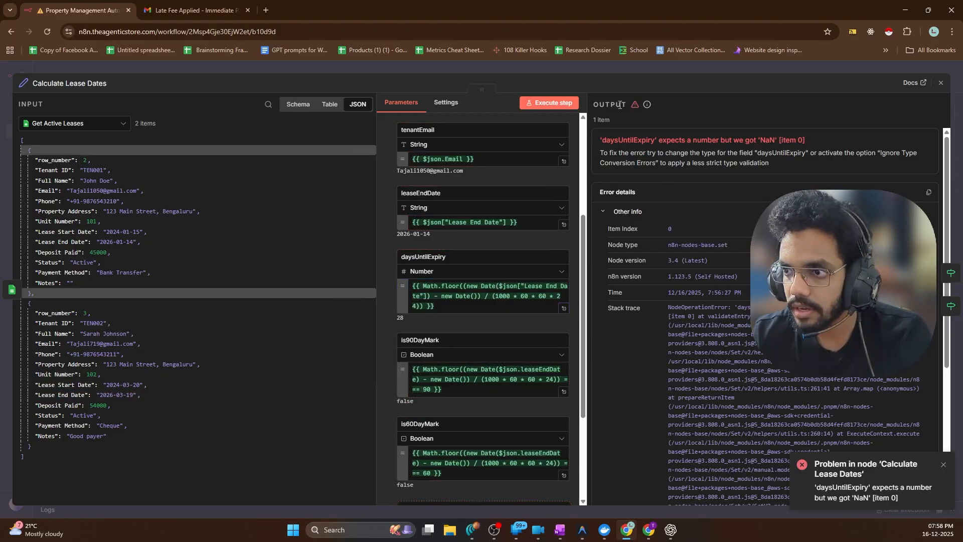
scroll(530, 385, "down", 1)
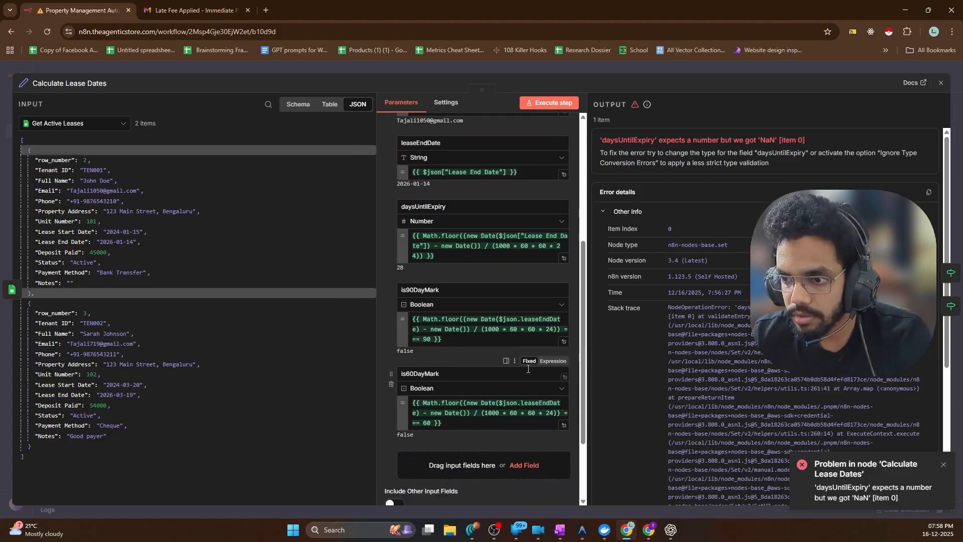
Replace the old lease end date reference with Lease End Date in the is90DayMark and is60DayMark formulas
left_click(522, 321)
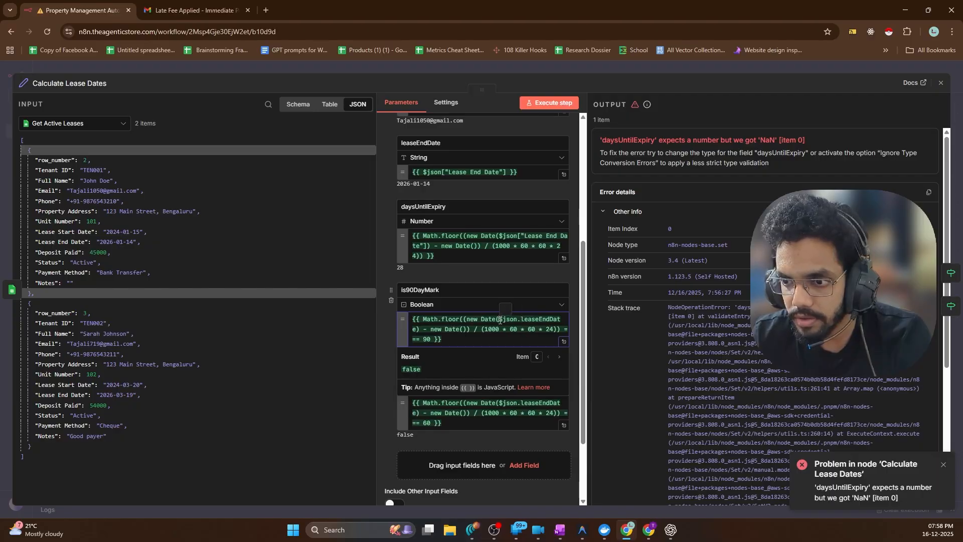
left_click_drag(418, 330, 499, 320)
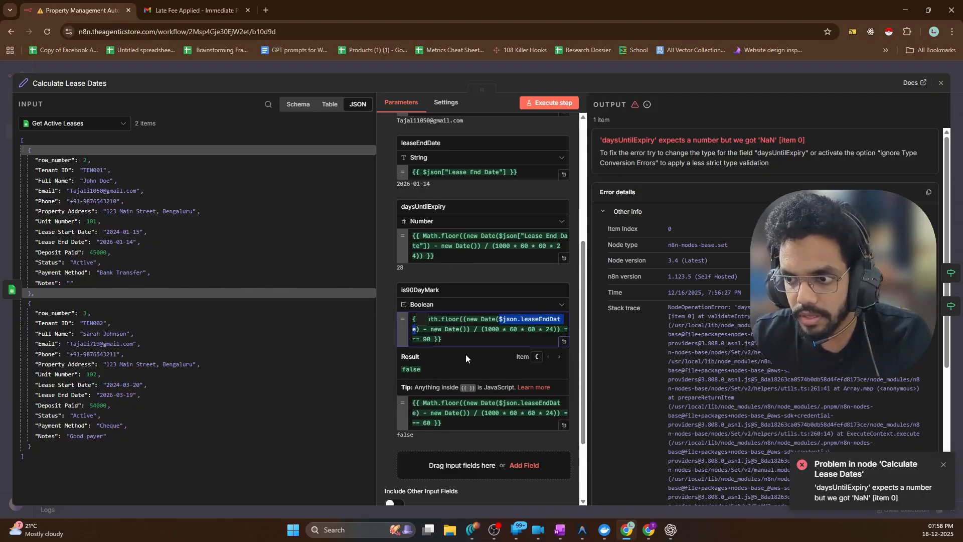
key("BackSpace")
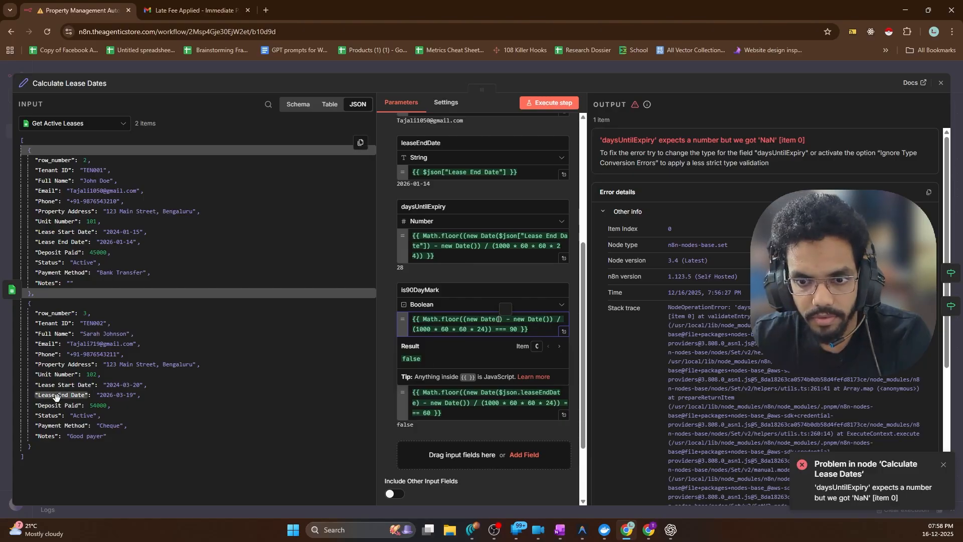
left_click_drag(56, 396, 499, 324)
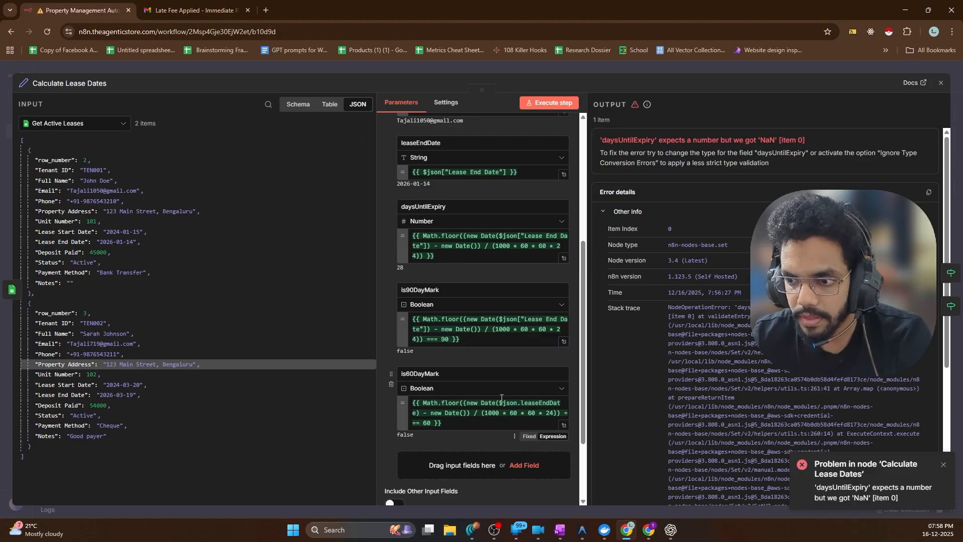
scroll(501, 398, "down", 1)
left_click(501, 352)
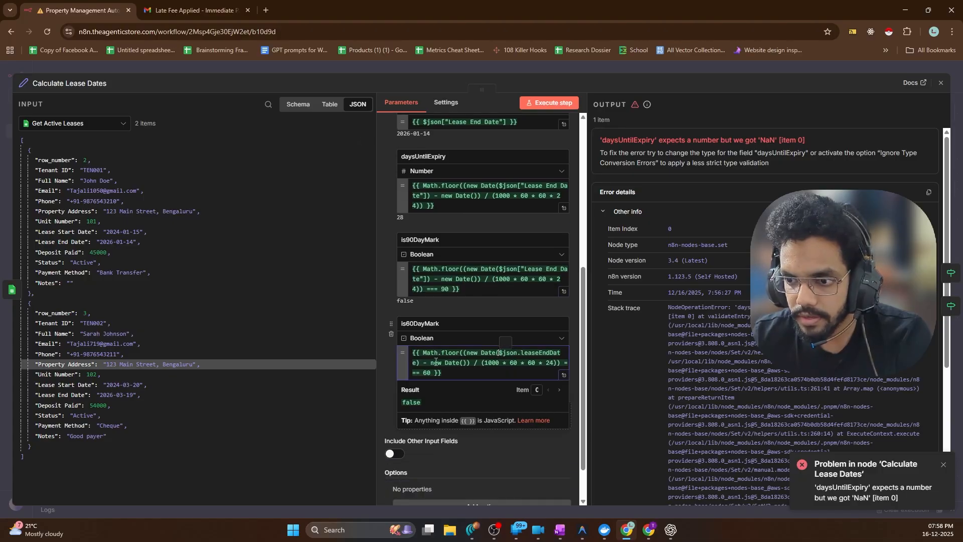
left_click(416, 363, "shift")
key("BackSpace")
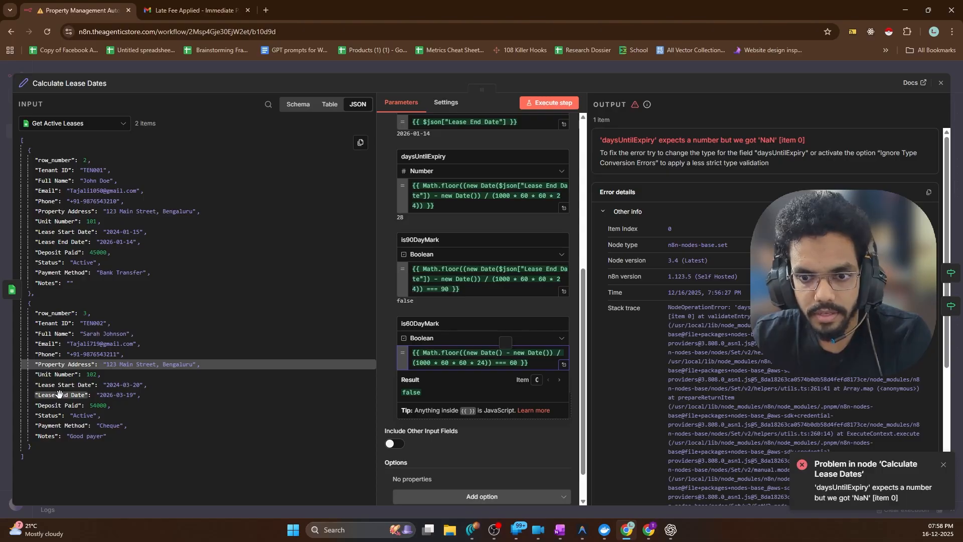
left_click_drag(59, 393, 499, 355)
Rerun Calculate Lease Dates and check both tenants' is60DayMark and output items
left_click(551, 103)
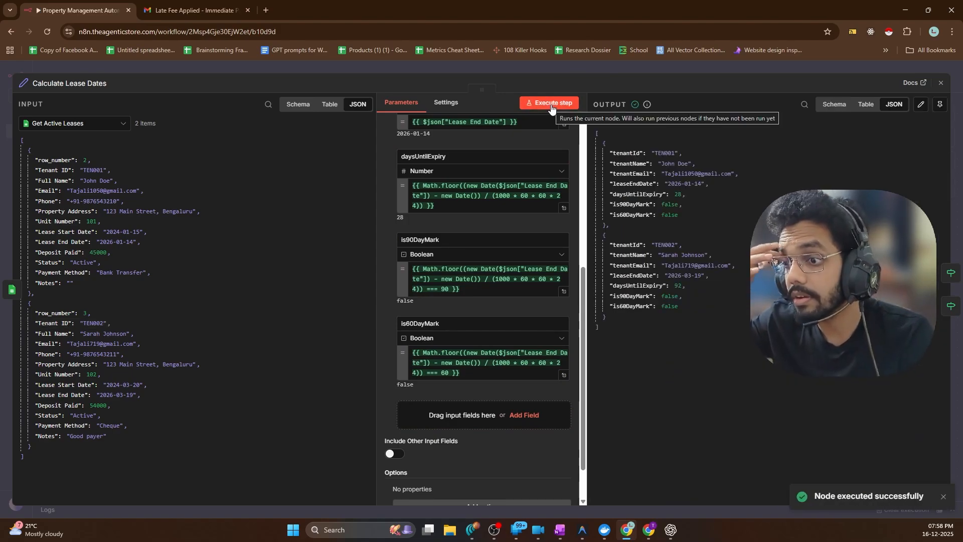
double_click(628, 306)
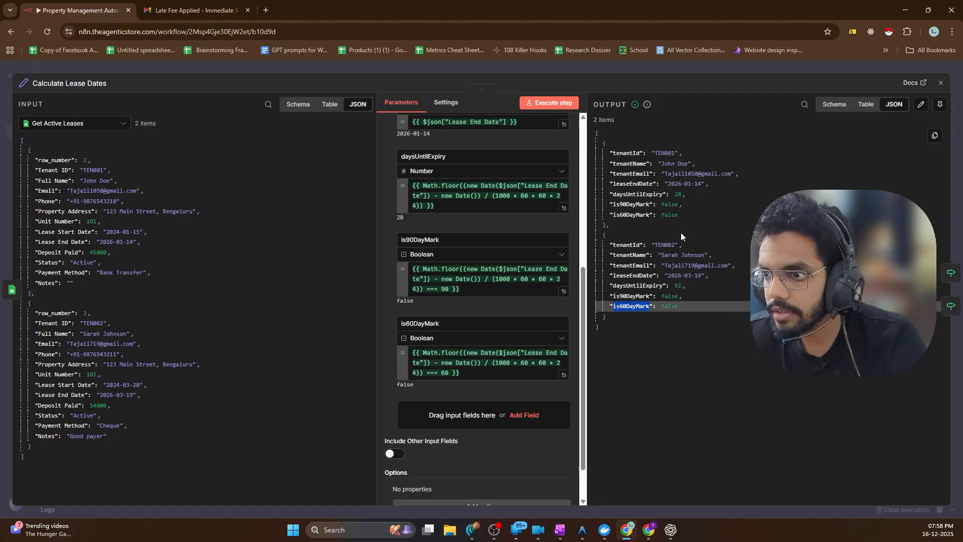
left_click(682, 215)
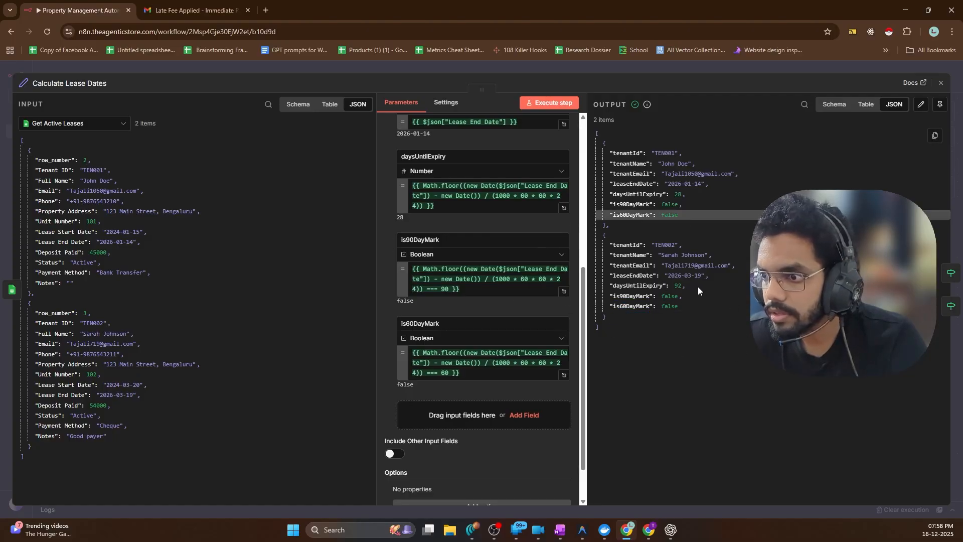
left_click(705, 227)
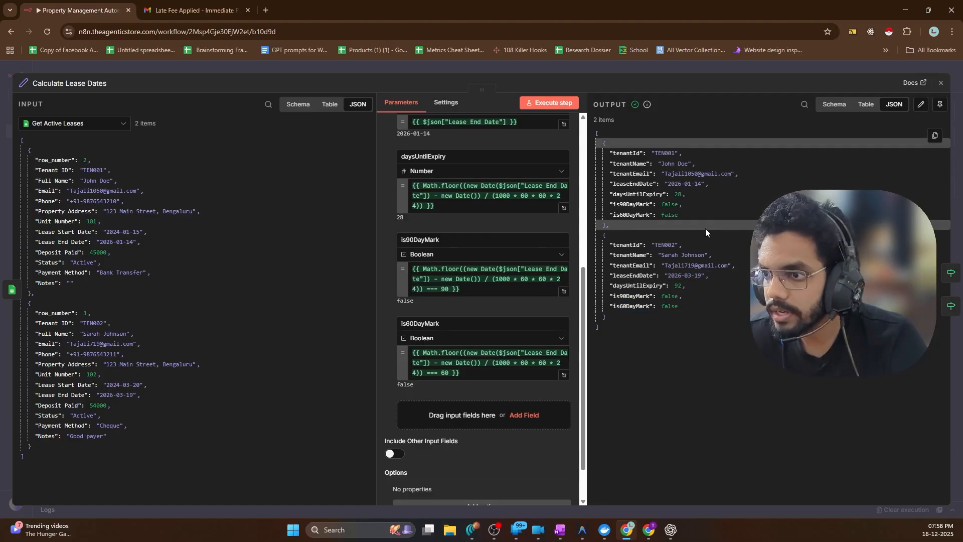
Change TEN001's lease end date in H2 to 2025-01-14
key("alt+Tab")
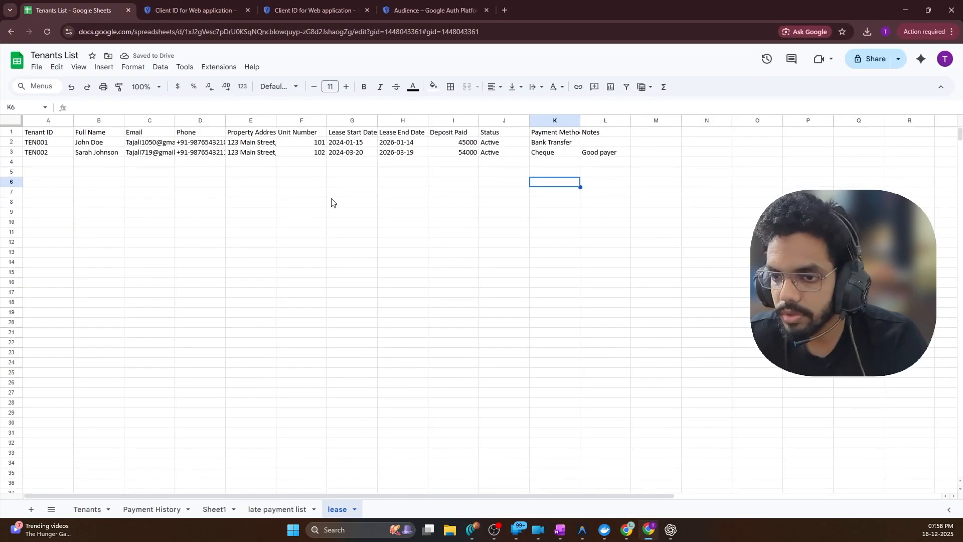
left_click(389, 143)
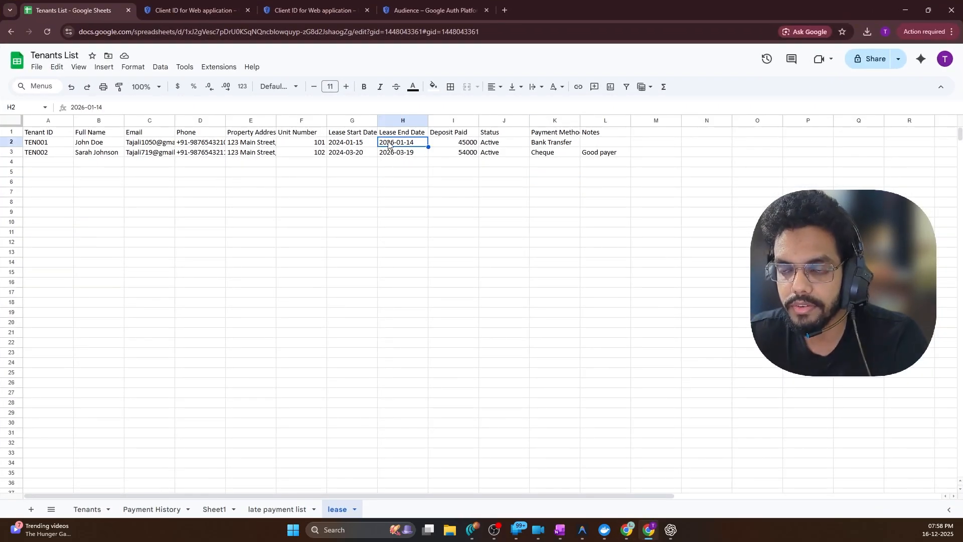
double_click(394, 143)
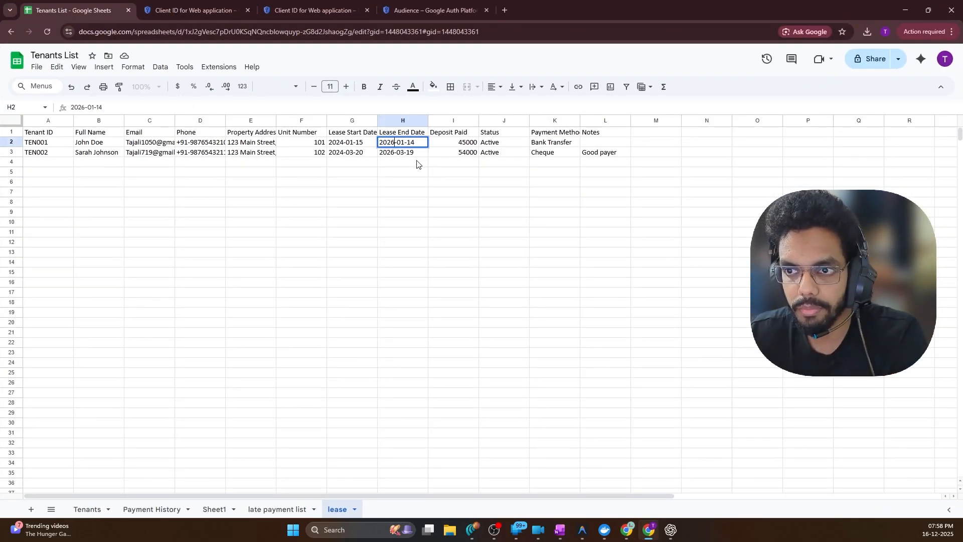
key("BackSpace")
type("5")
key("Return")
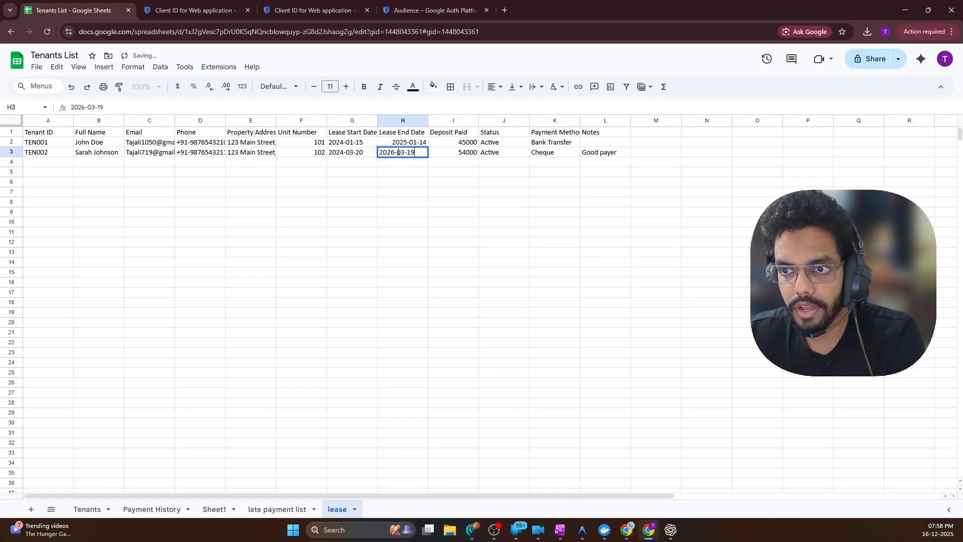
Change TEN002's lease end date in H3 to 2026-02-19 and hide the spreadsheet
double_click(396, 151)
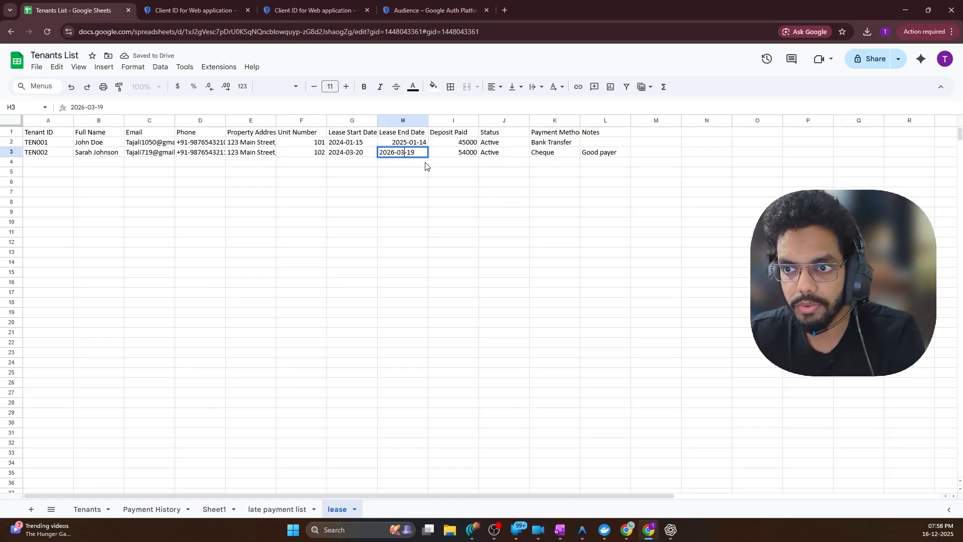
key("BackSpace")
type("1")
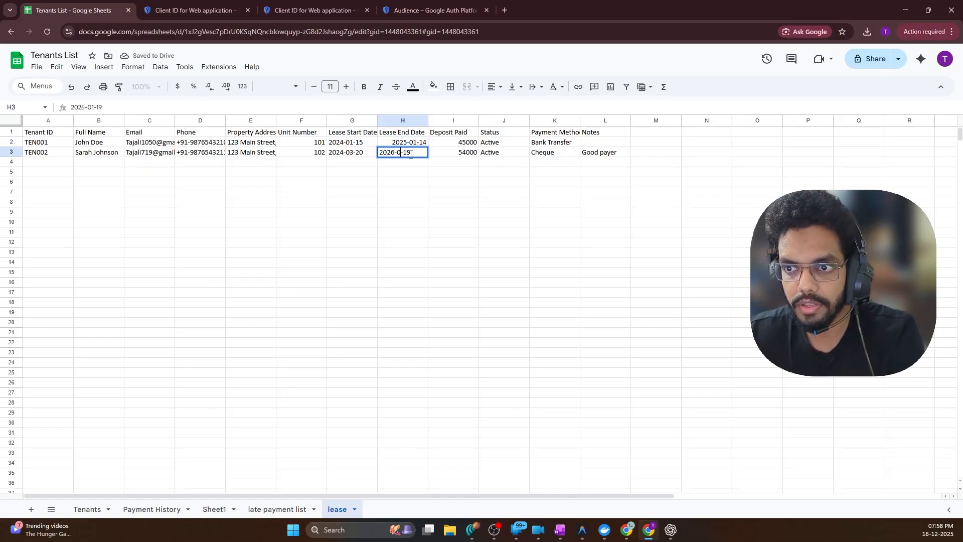
key("BackSpace")
type("2")
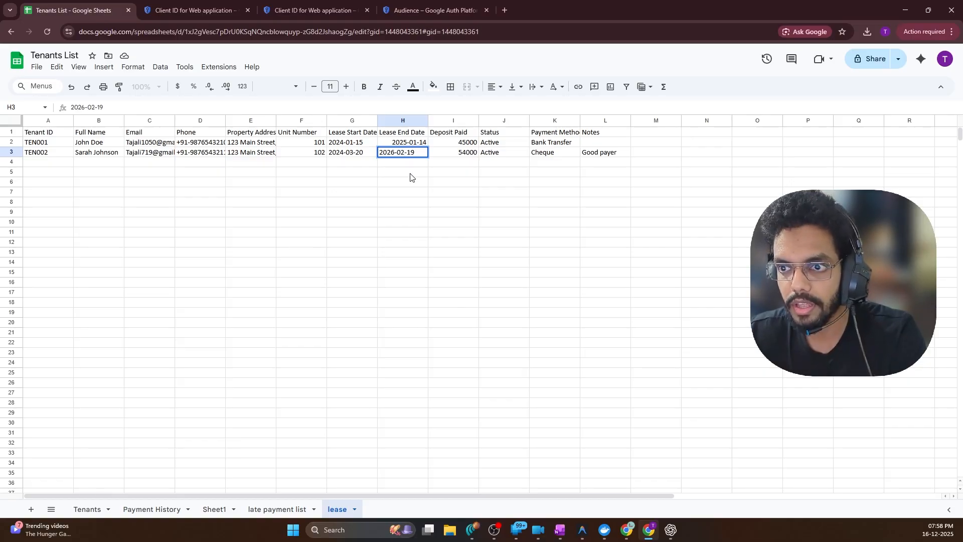
key("Return")
left_click(602, 183)
left_click(906, 10)
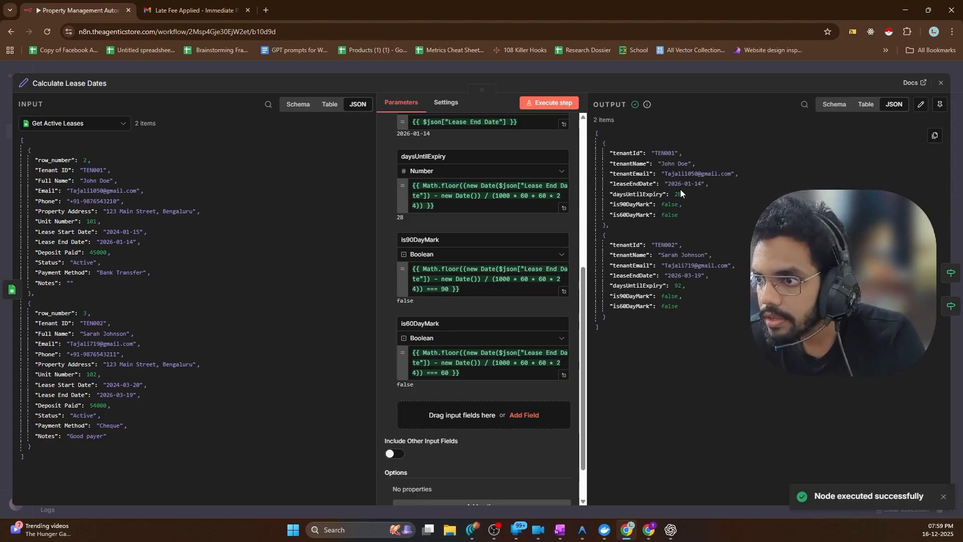
Rerun the workflow, refreshing Get Active Leases and Calculate Lease Dates
left_click(47, 64)
left_click(133, 246)
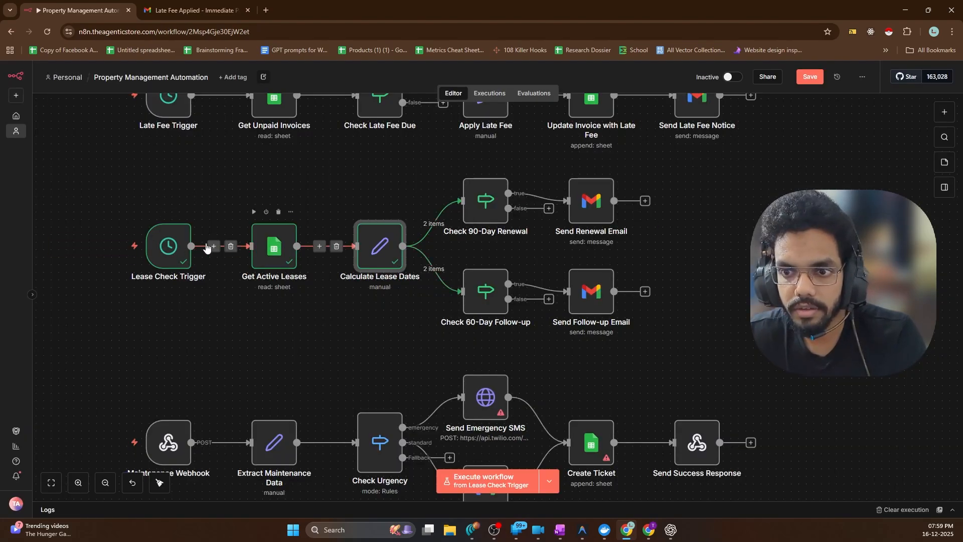
left_click(254, 212)
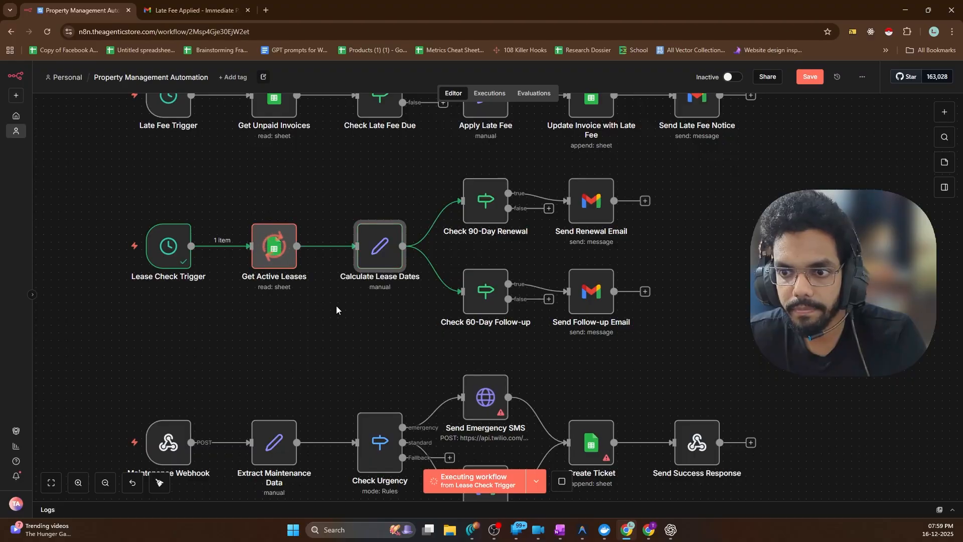
scroll(341, 233, "up", 2)
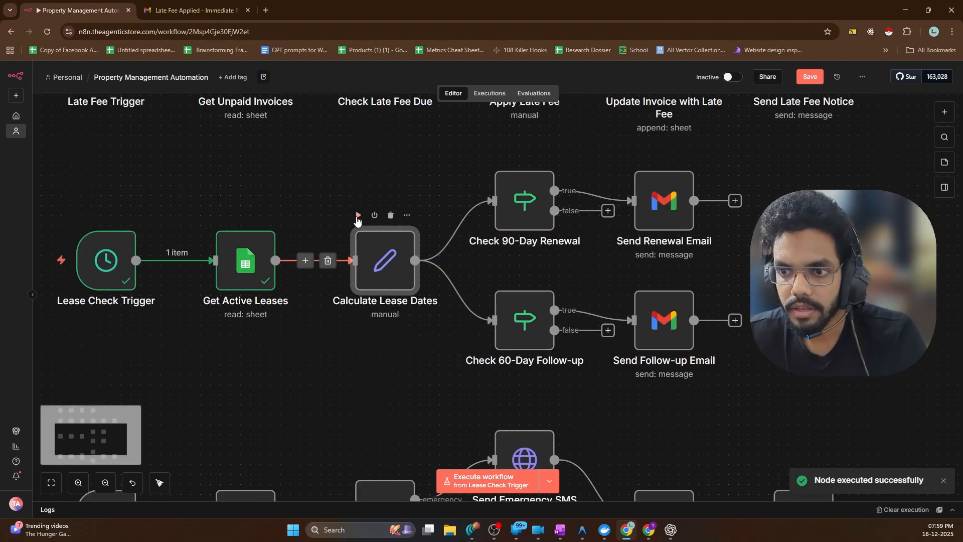
left_click(357, 215)
scroll(259, 301, "down", 2)
scroll(473, 224, "up", 3)
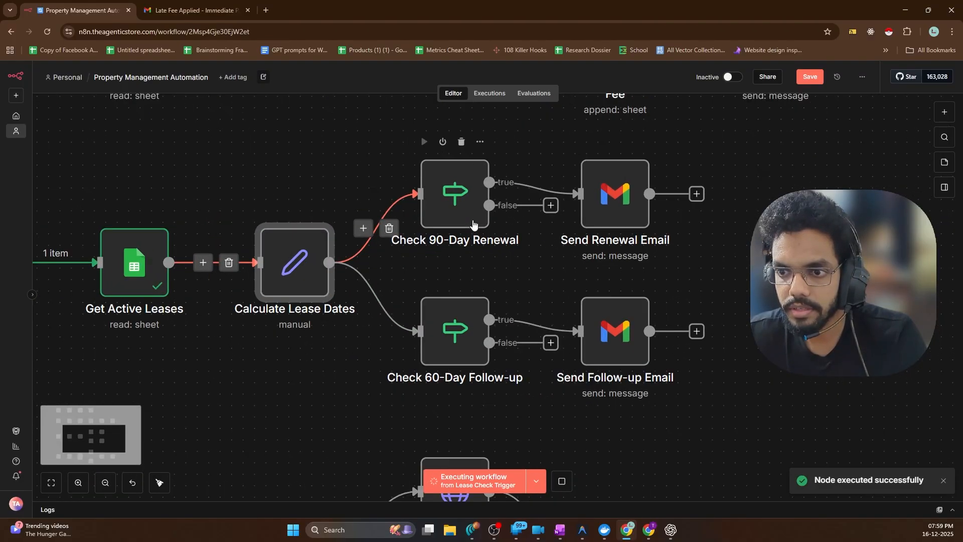
Check the output: daysUntilExpiry -337 for the first tenant, 64 for the second, flags false
double_click(307, 276)
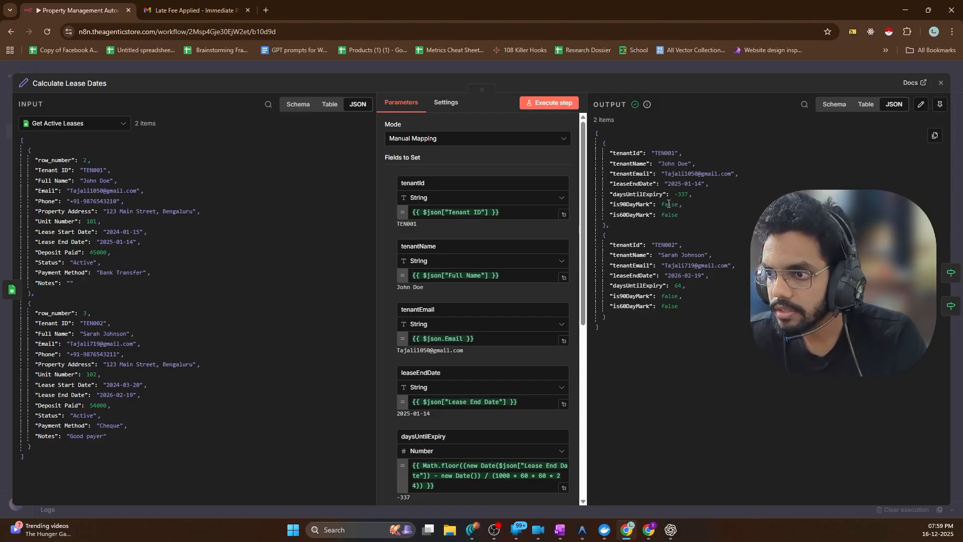
double_click(680, 286)
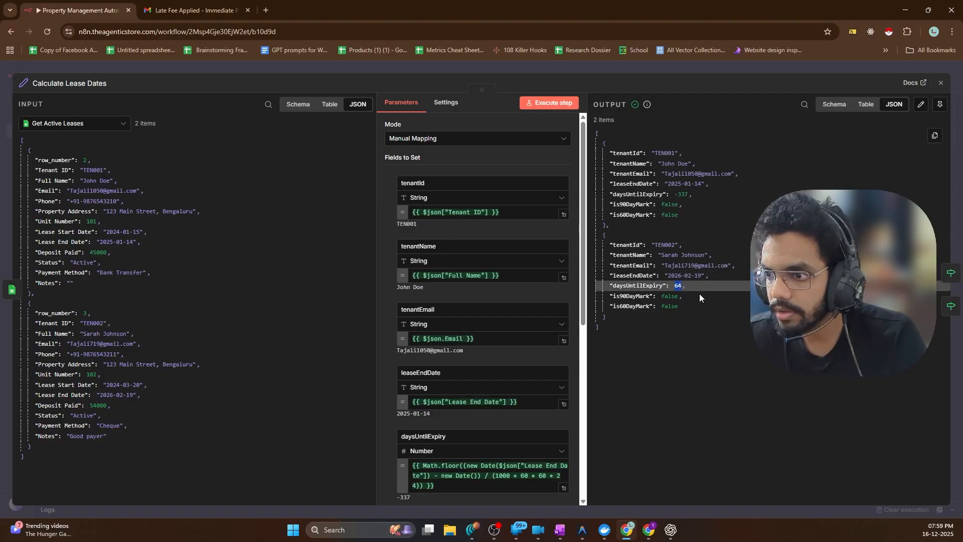
left_click(699, 295)
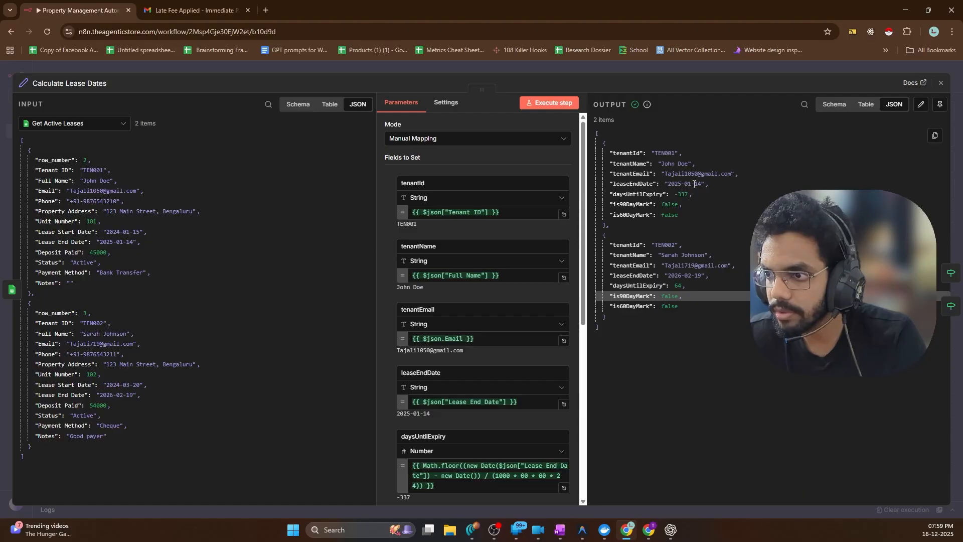
left_click(681, 194)
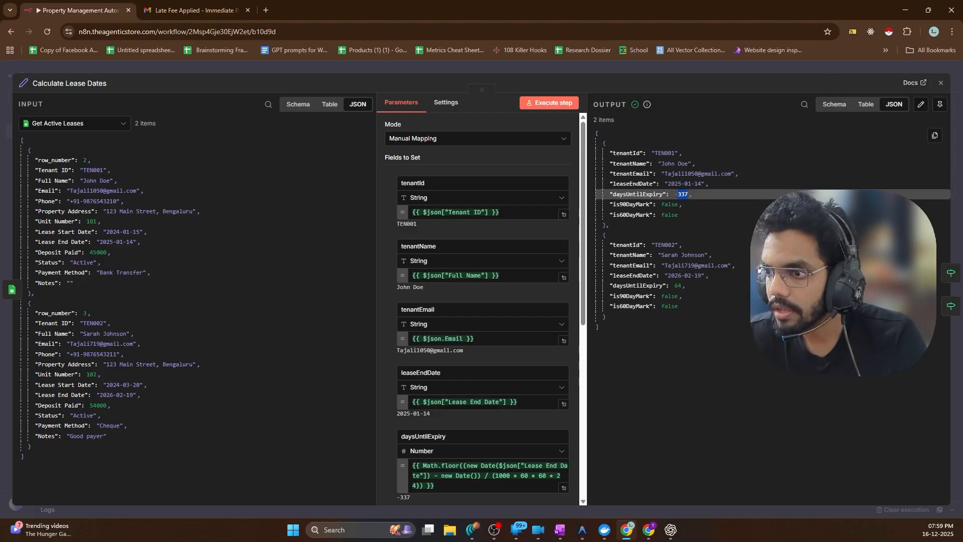
left_click(753, 245)
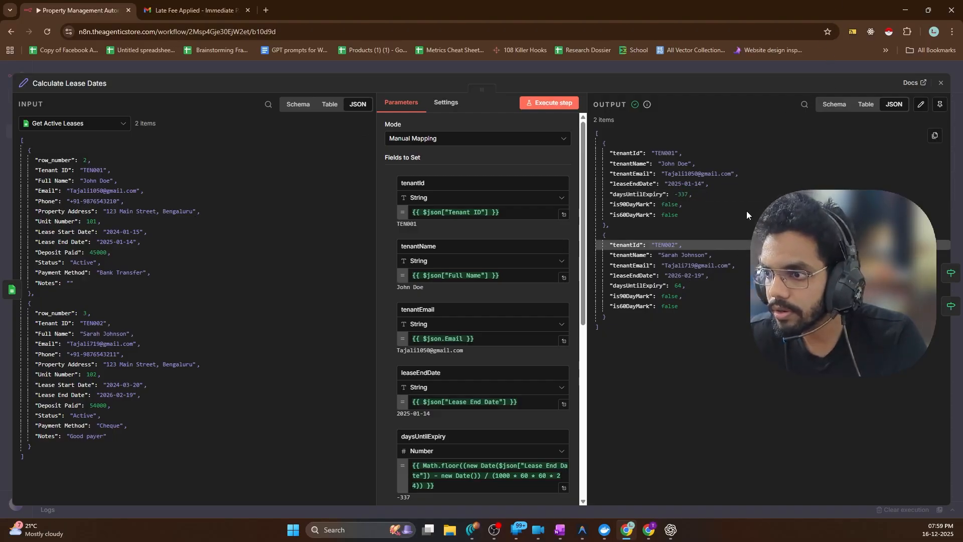
Set H2 to 2026-01-14 and H3 to 2026-01-19 on the lease sheet, then hide Sheets
key("alt+Tab")
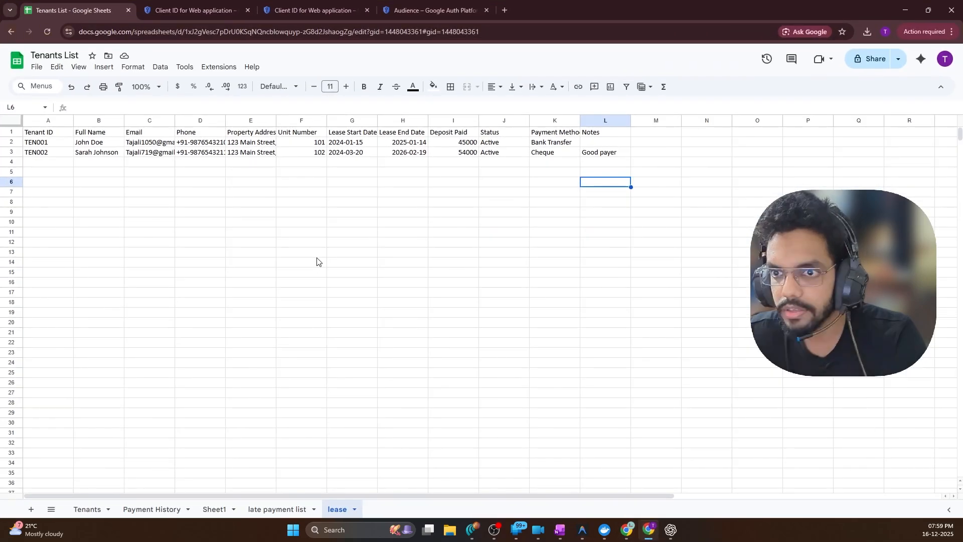
double_click(412, 142)
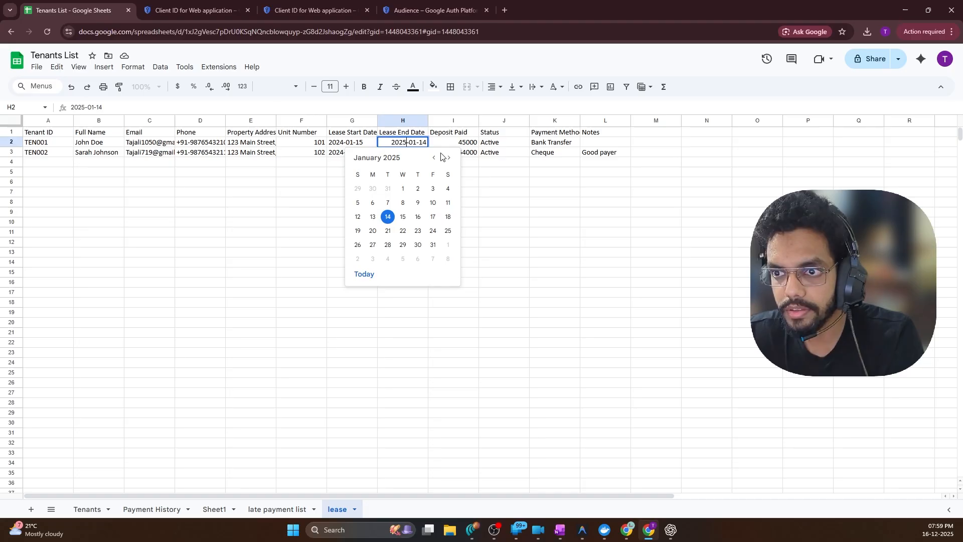
key("BackSpace")
type("4")
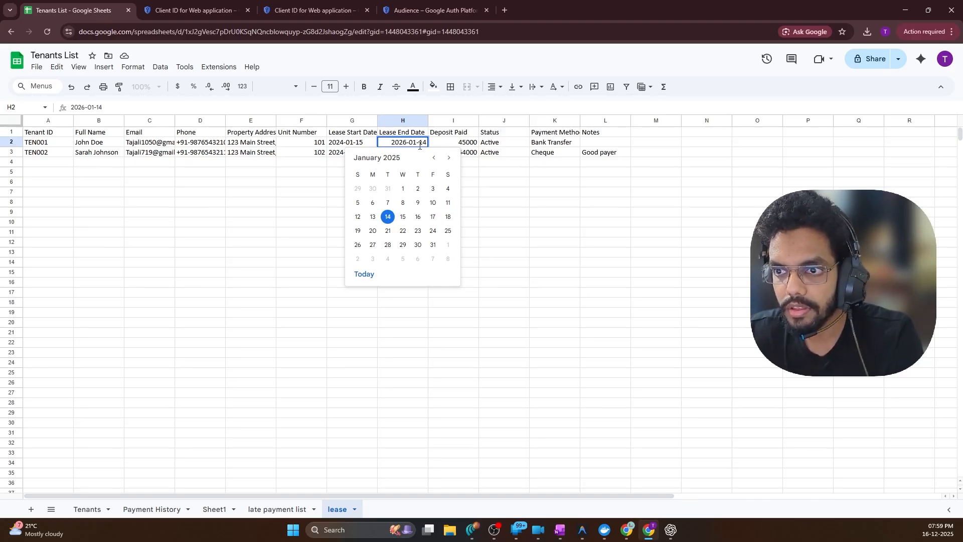
left_click(513, 191)
double_click(418, 152)
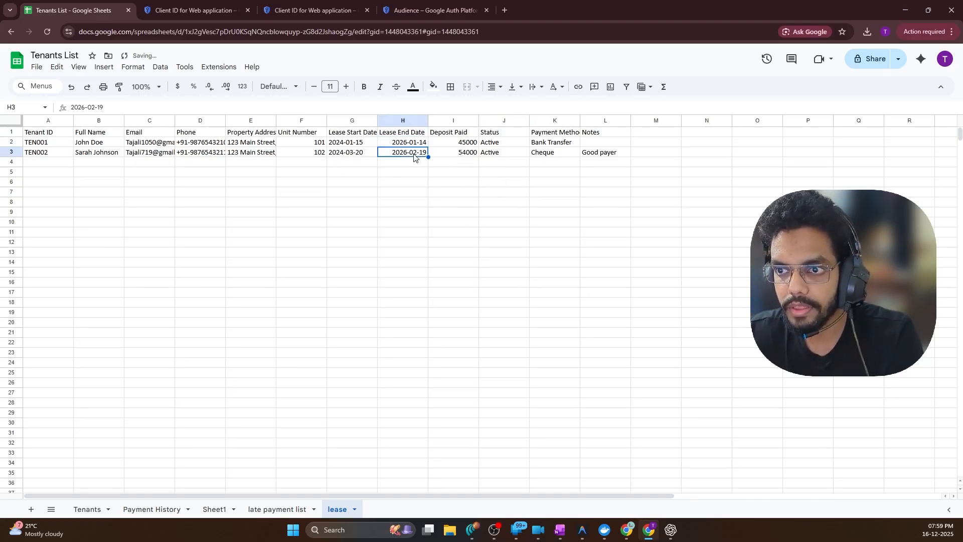
left_click(478, 175)
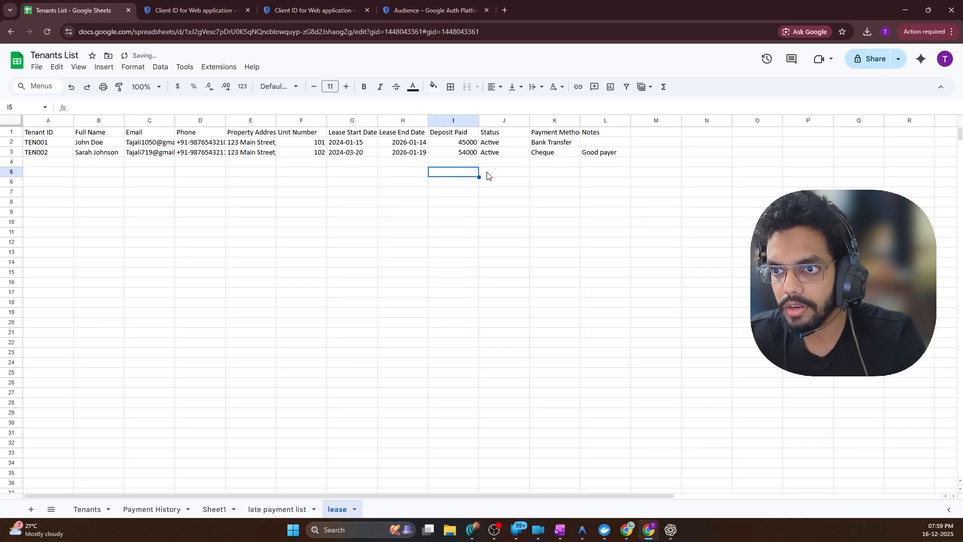
left_click(906, 10)
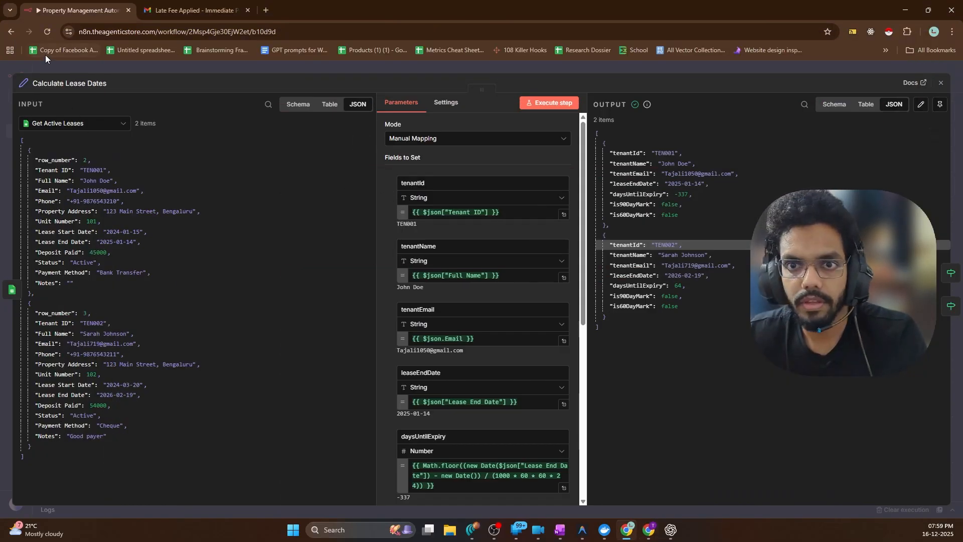
Rerun Get Active Leases and Calculate Lease Dates with the updated end dates
left_click(37, 66)
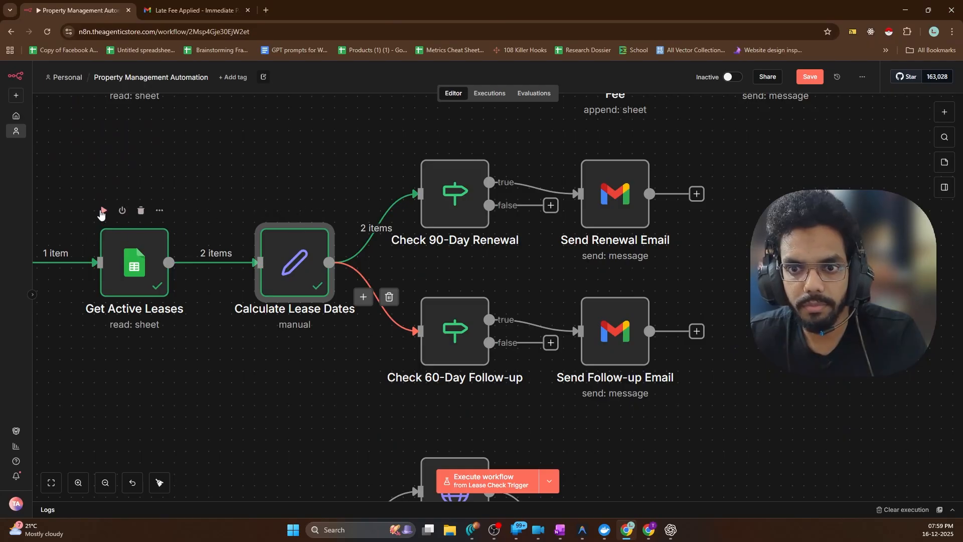
left_click(103, 211)
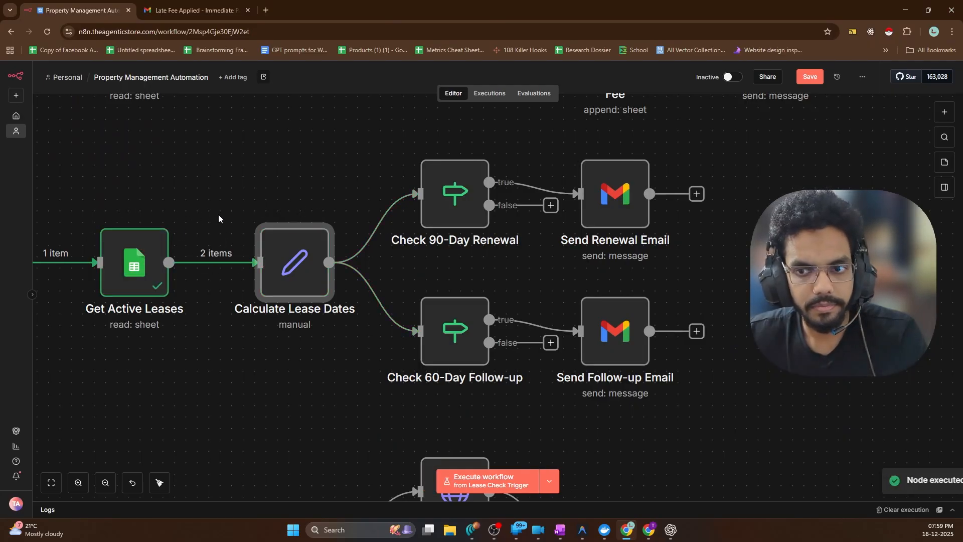
left_click(263, 210)
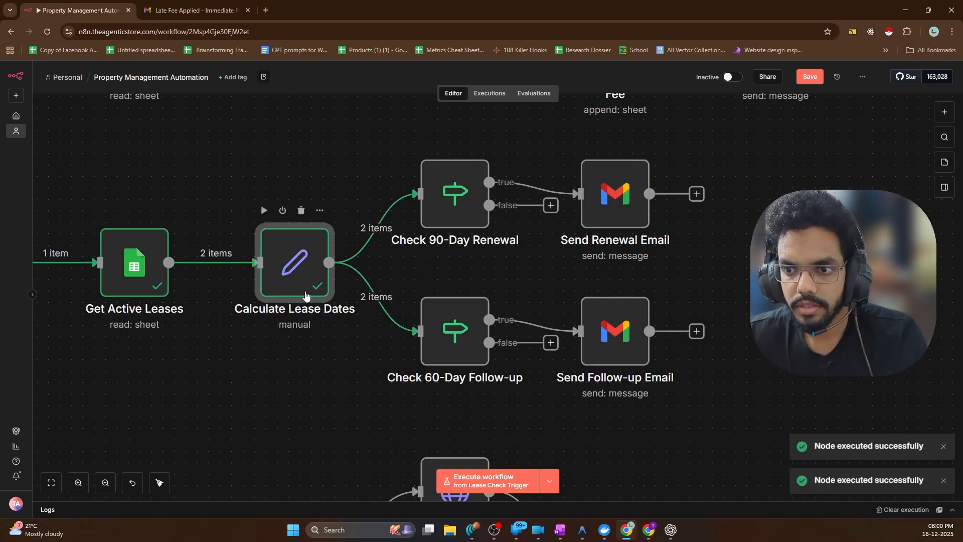
double_click(286, 266)
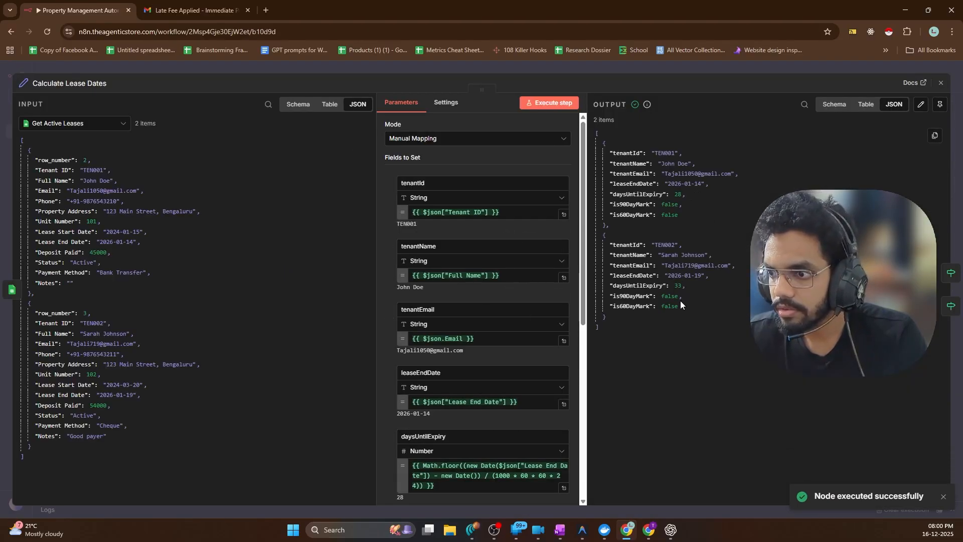
Confirm 28 and 33 days until expiry with is90DayMark false, then return to the canvas
double_click(641, 296)
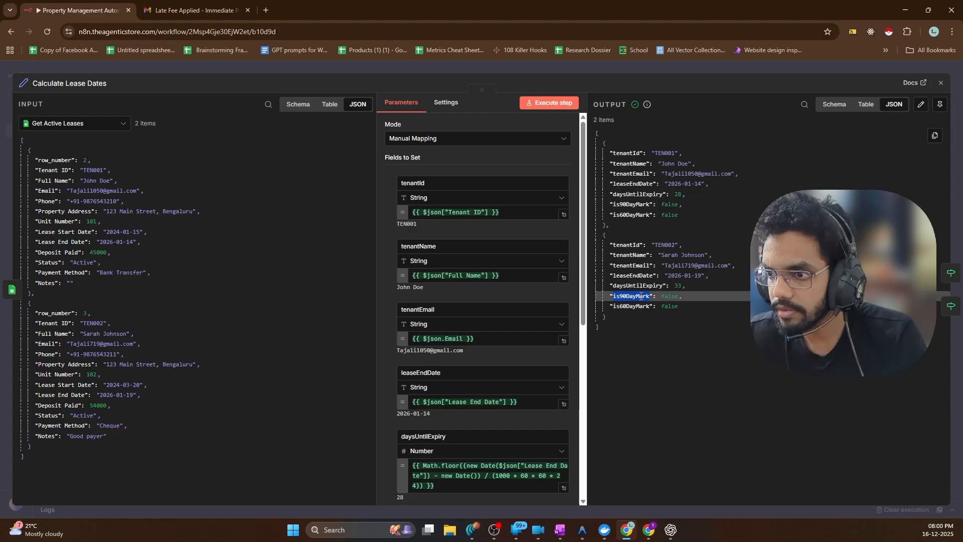
left_click(715, 314)
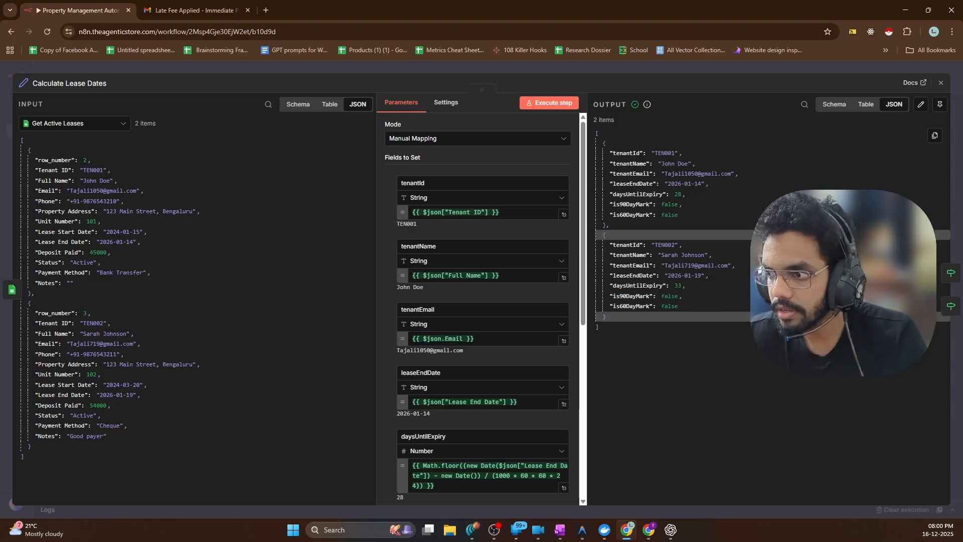
left_click(952, 272)
key("Escape")
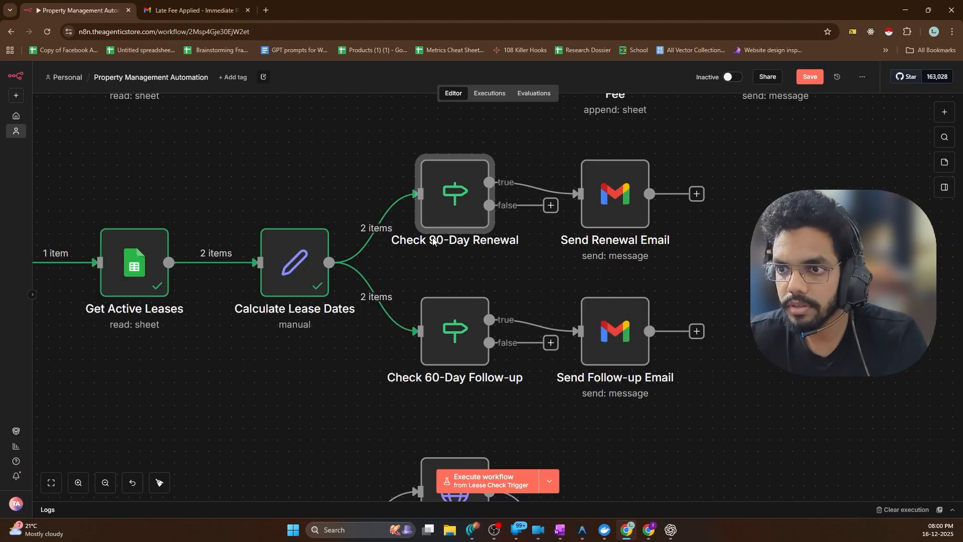
left_click(494, 264)
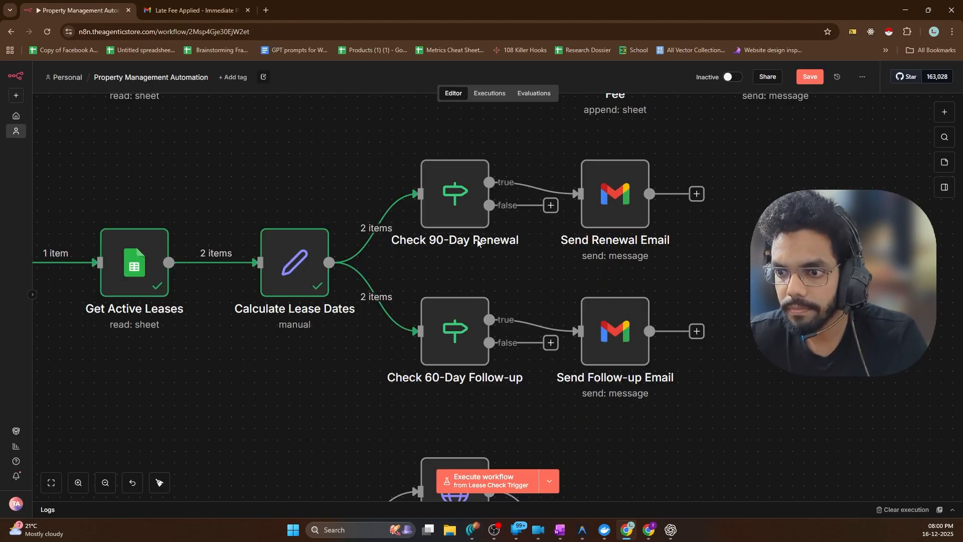
Rebuild the Check 90-Day Renewal condition as is90DayMark equals boolean true, and run it
double_click(456, 214)
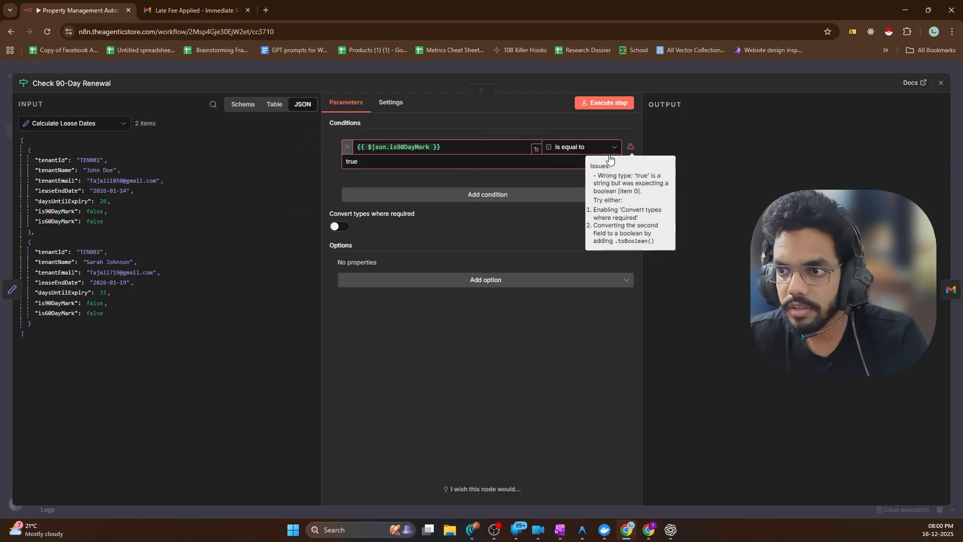
left_click(587, 107)
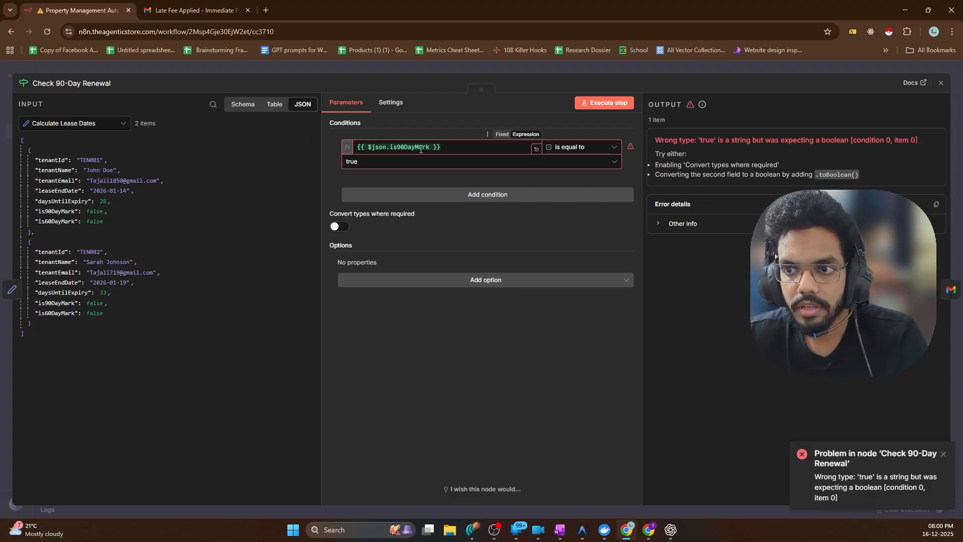
left_click(401, 147)
key("ctrl+a")
key("BackSpace")
left_click_drag(71, 208, 396, 148)
left_click(602, 103)
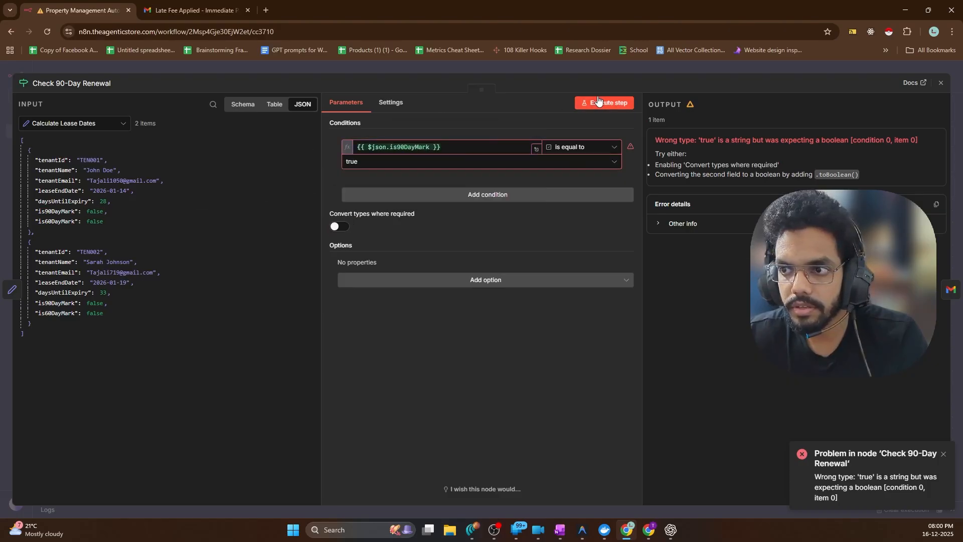
left_click(594, 162)
left_click(388, 188)
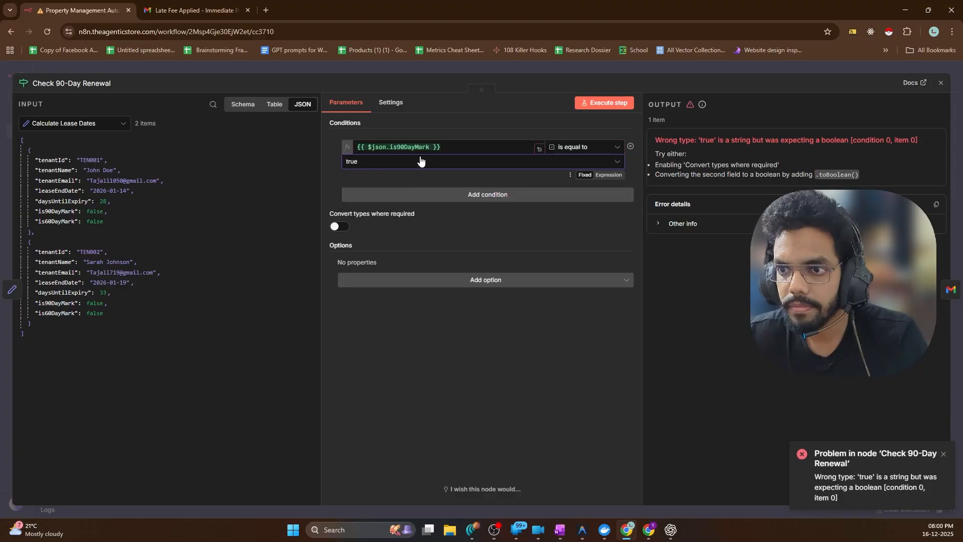
left_click(604, 103)
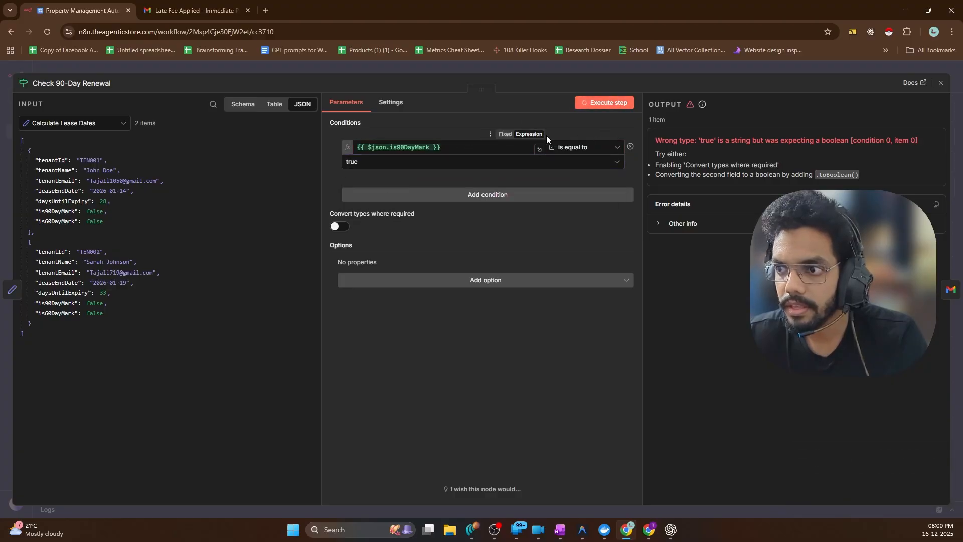
left_click(734, 123)
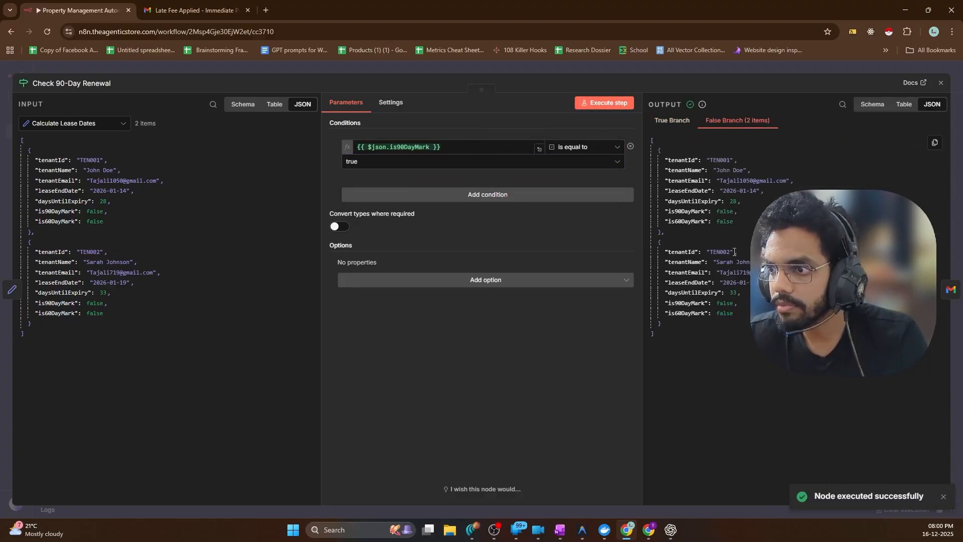
key("Escape")
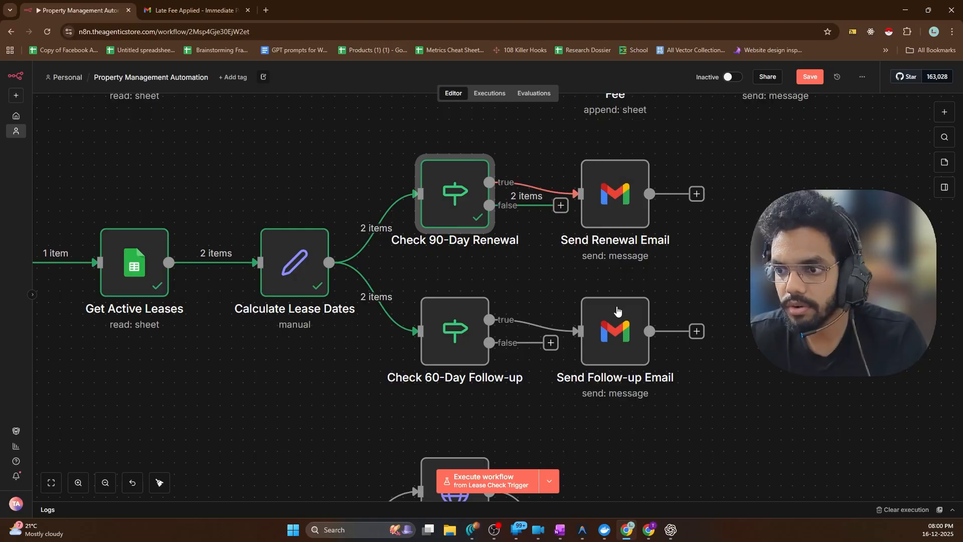
Set the Check 60-Day Follow-up comparison value to boolean true, and run the node
double_click(446, 308)
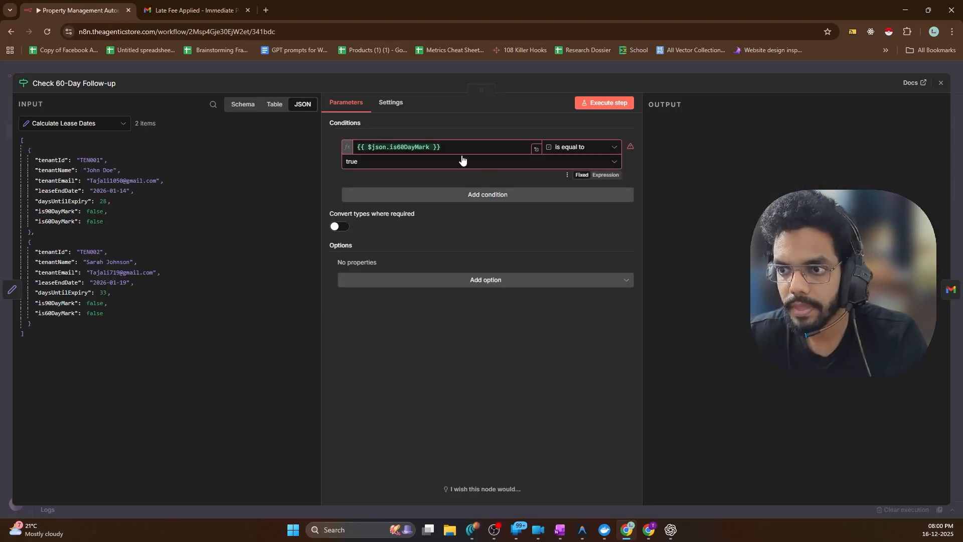
left_click(402, 161)
left_click(370, 187)
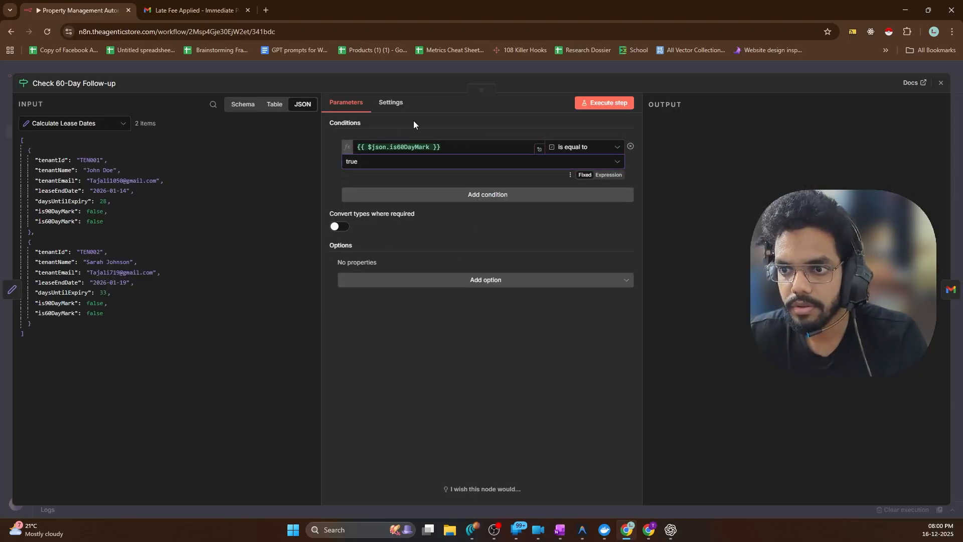
left_click(622, 103)
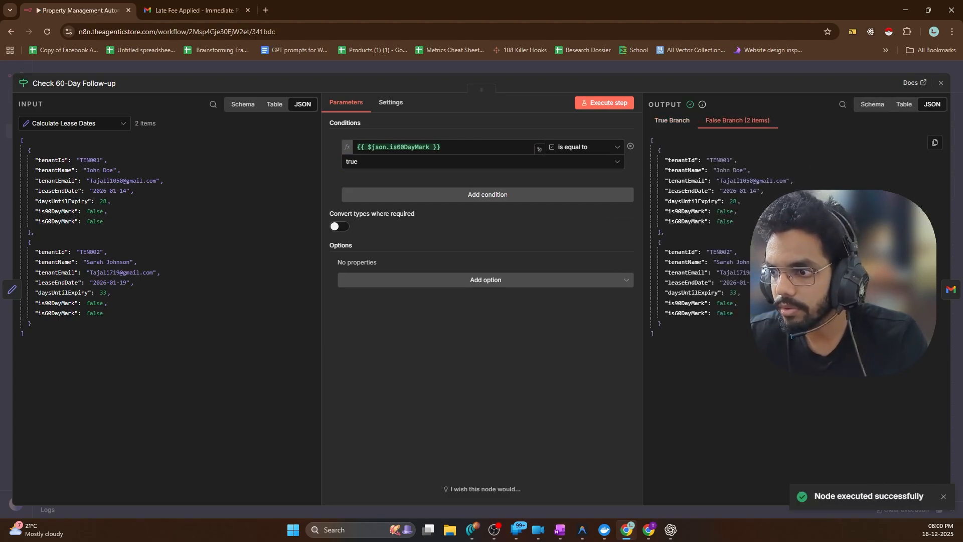
key("Escape")
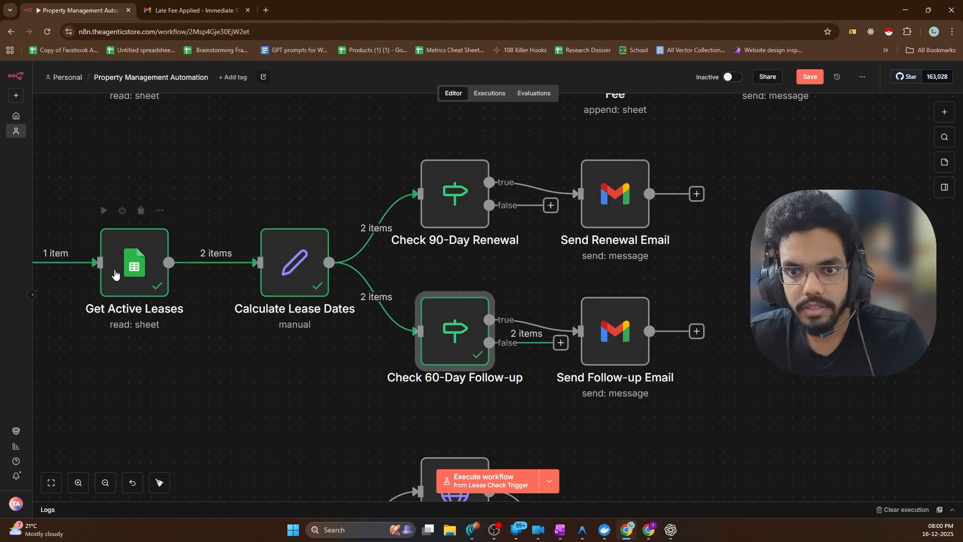
scroll(363, 270, "left", 5)
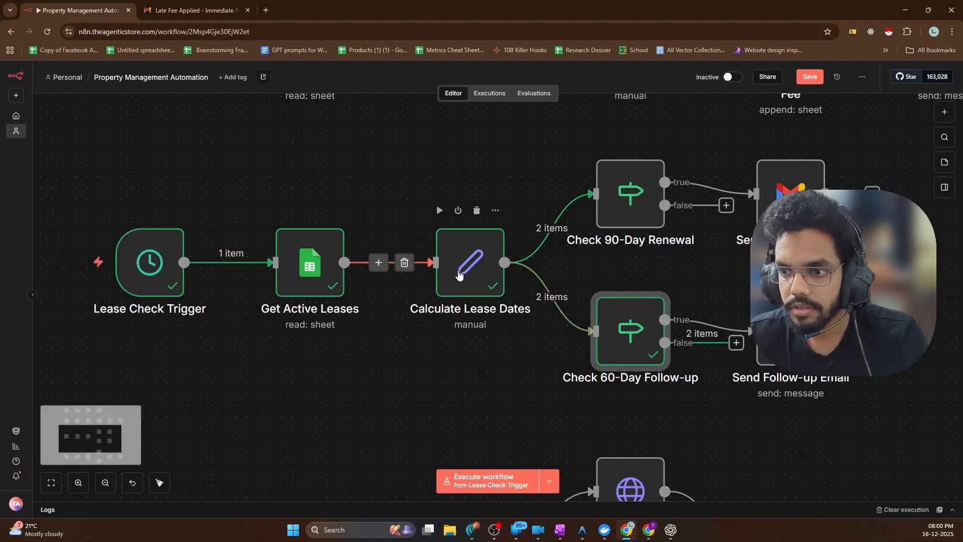
double_click(469, 281)
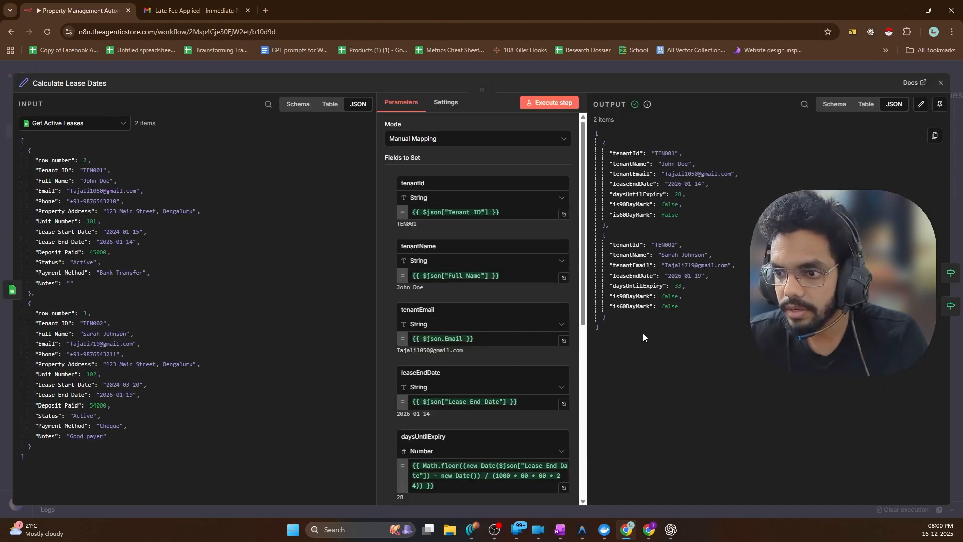
scroll(490, 281, "down", 5)
scroll(498, 300, "down", 1)
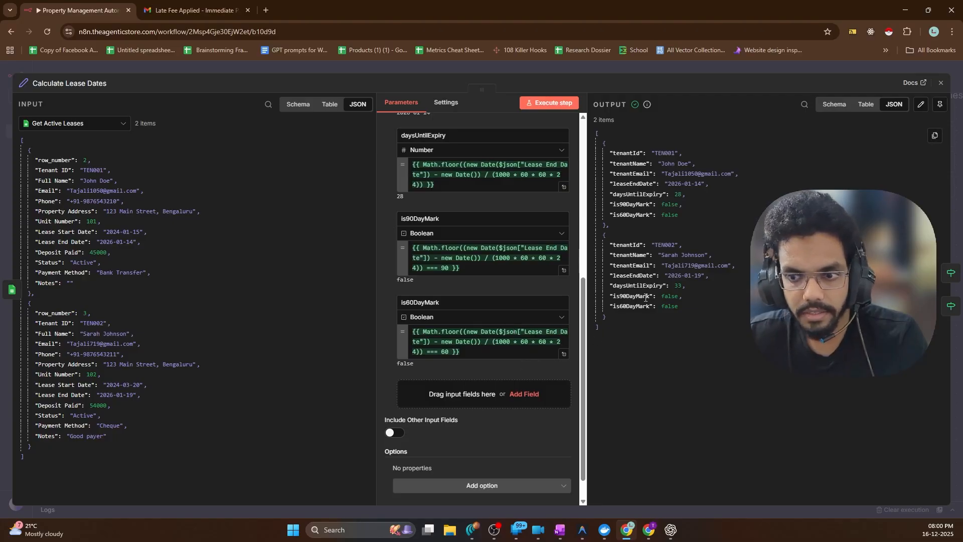
scroll(502, 321, "up", 2)
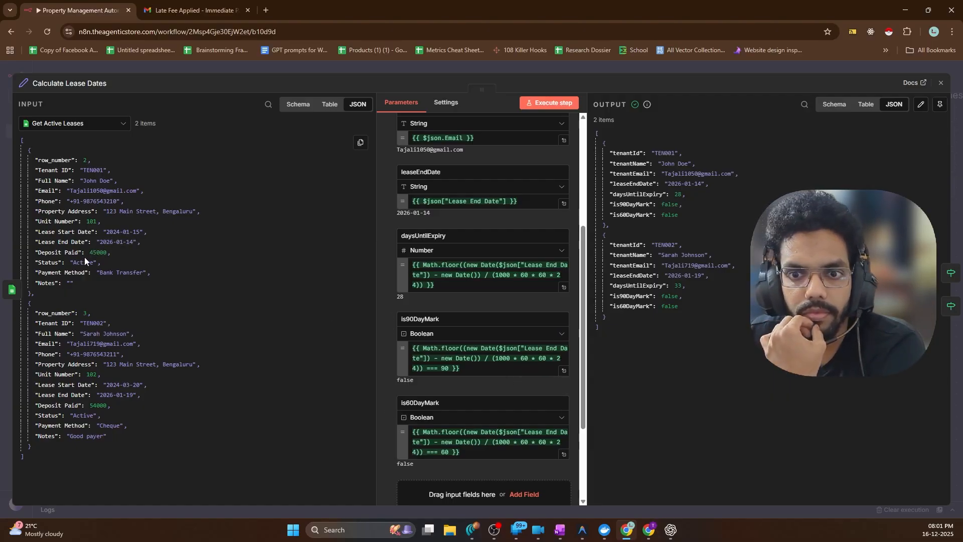
left_click(29, 69)
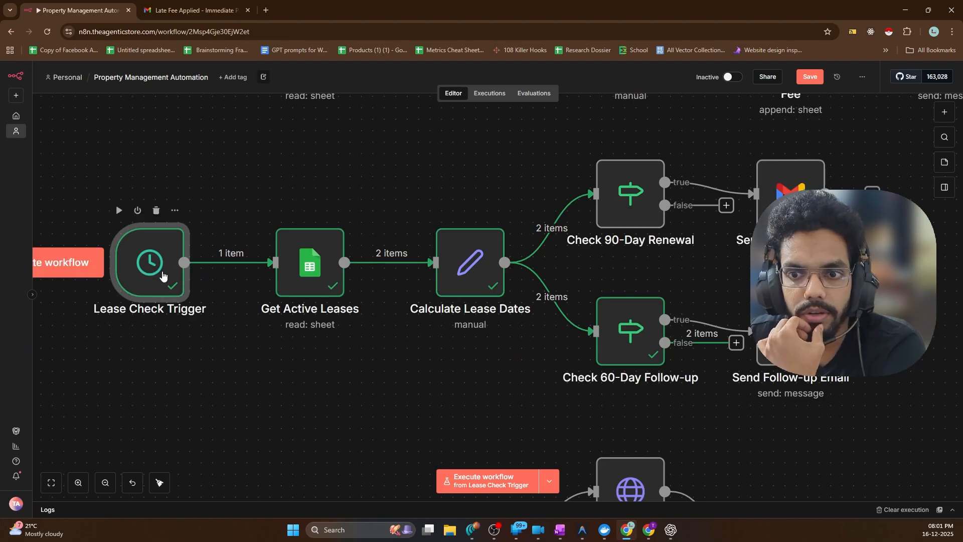
Review the Lease Check Trigger's cron schedule, then bring up the Tenants List lease sheet
double_click(149, 323)
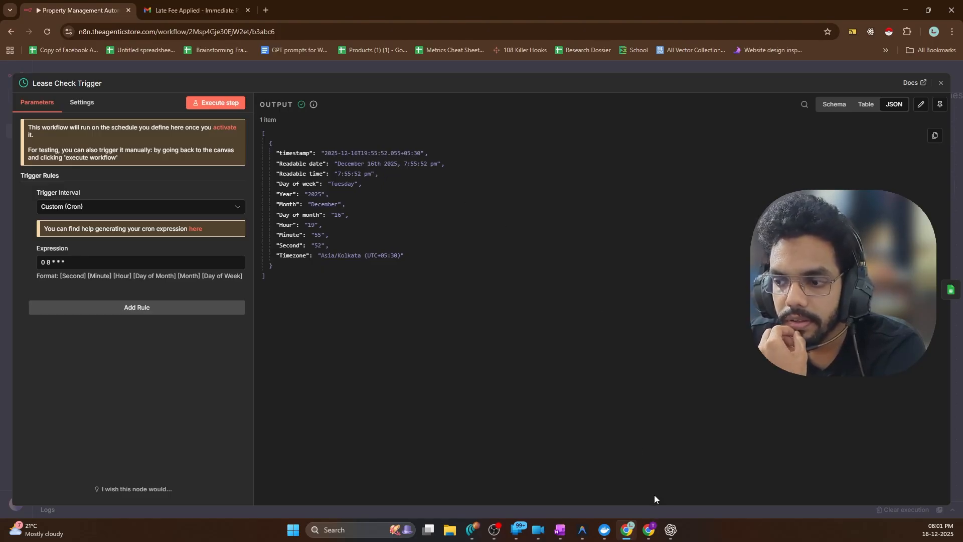
left_click(648, 530)
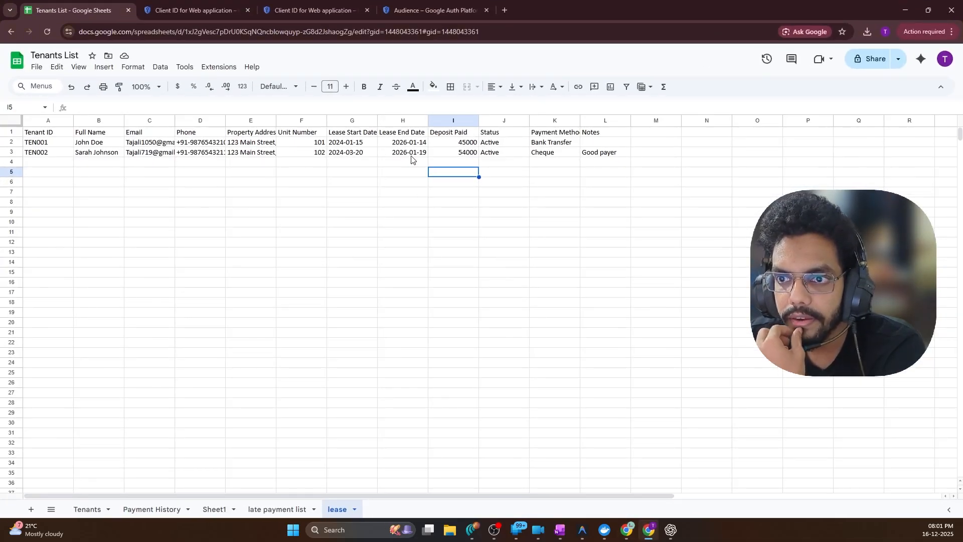
Change TEN002's Lease End Date in H3 to 2026-03-04 with the date picker, then return to n8n
double_click(409, 144)
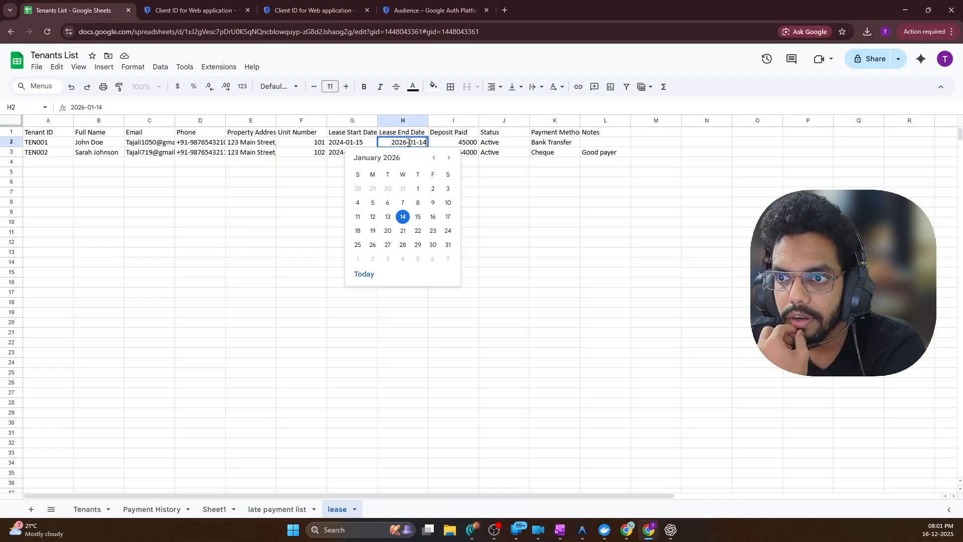
left_click(444, 167)
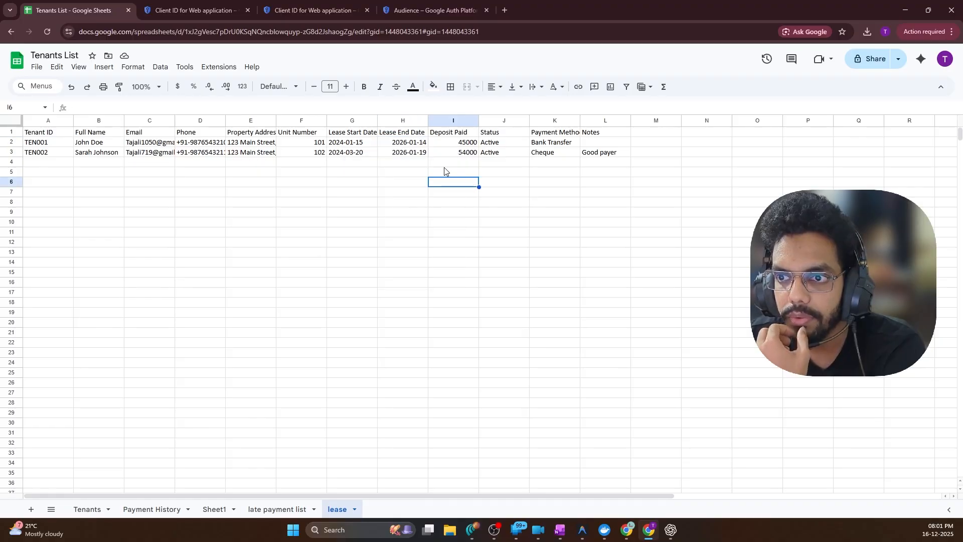
double_click(419, 152)
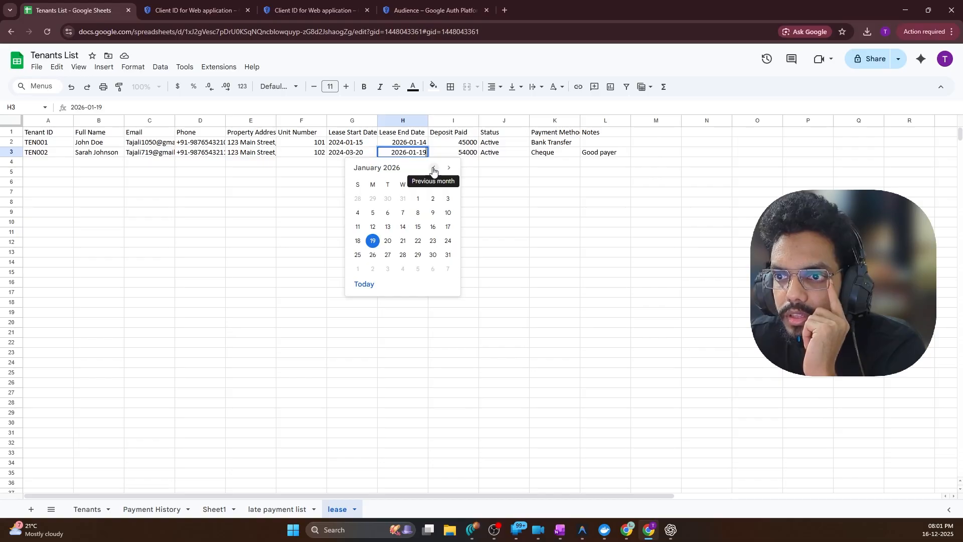
left_click(449, 168)
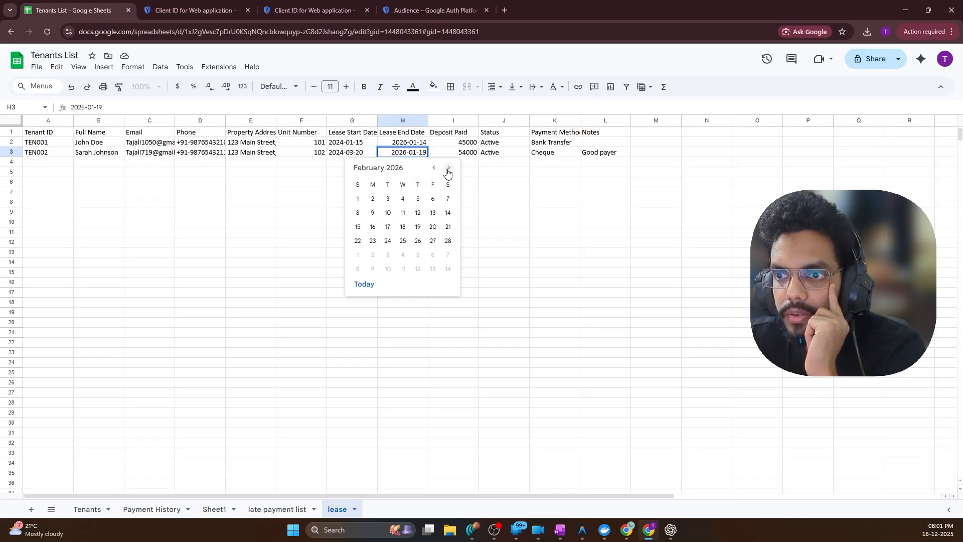
left_click(449, 168)
left_click(404, 199)
left_click(481, 203)
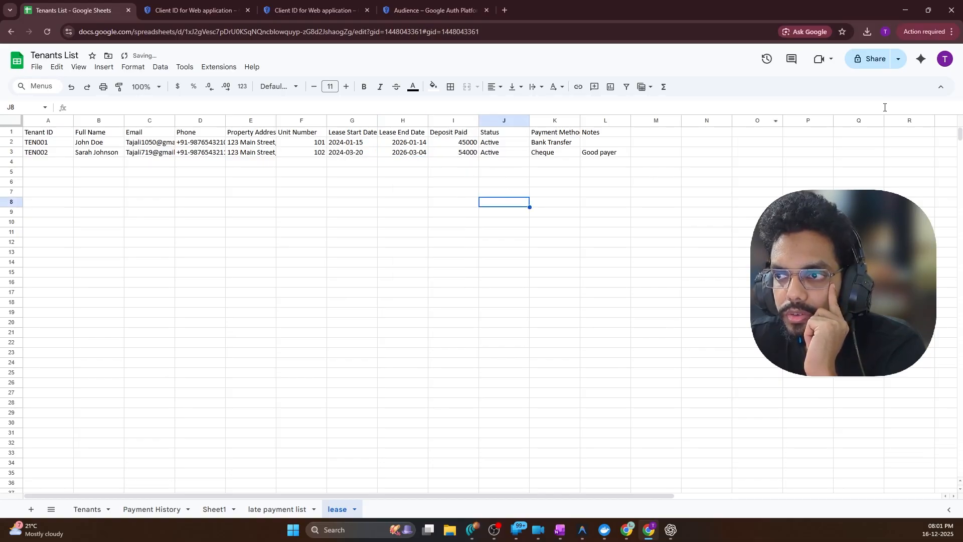
left_click(905, 10)
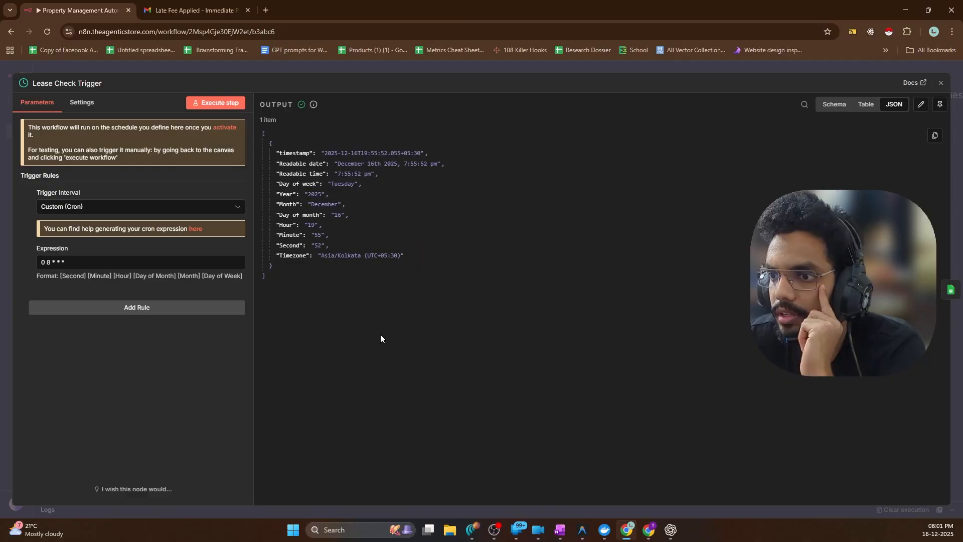
Rerun Lease Check Trigger, Get Active Leases and Calculate Lease Dates, yielding 26 and 77 days
left_click(221, 102)
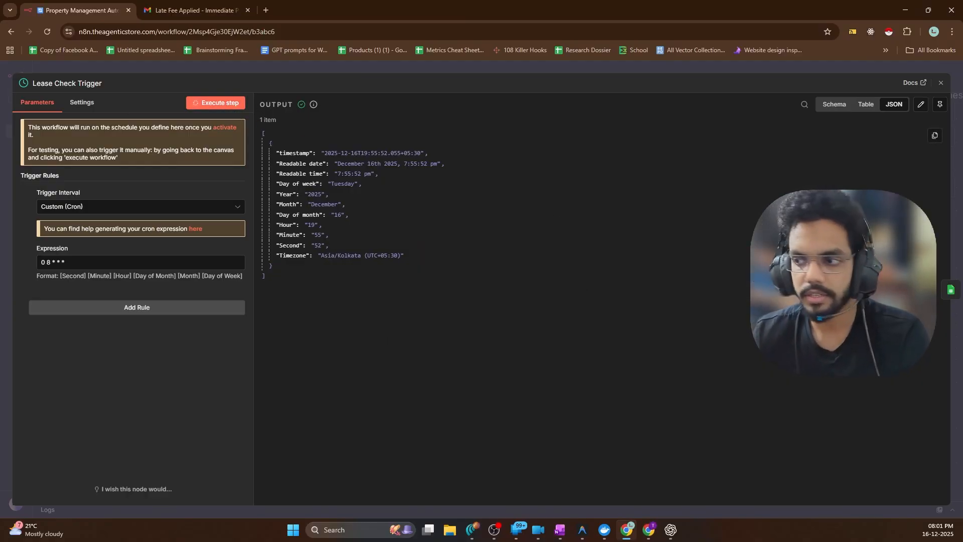
left_click(951, 290)
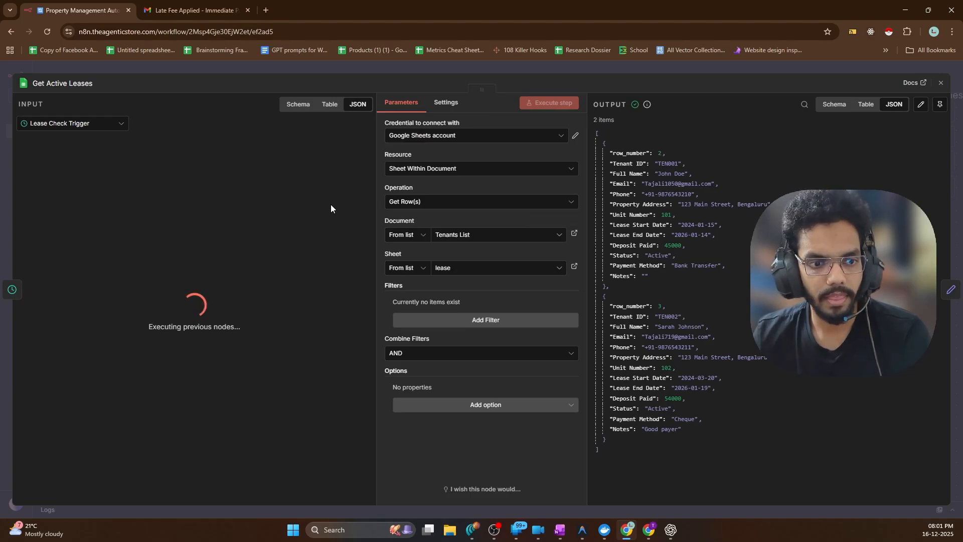
left_click(555, 107)
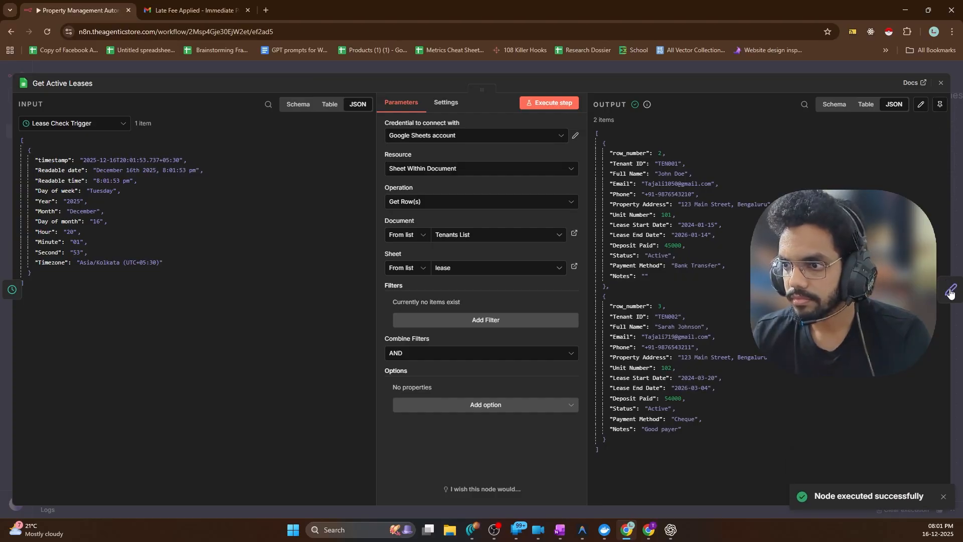
left_click(950, 292)
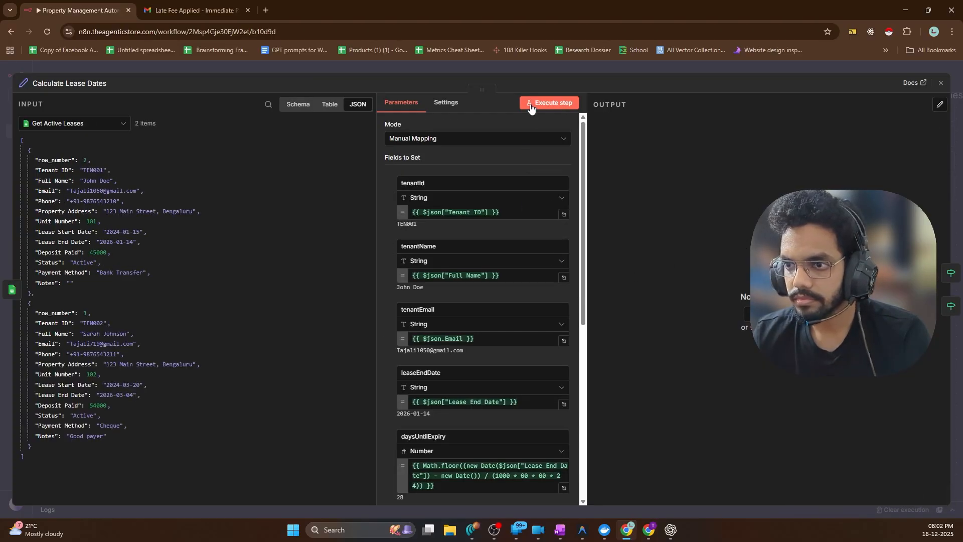
left_click(552, 103)
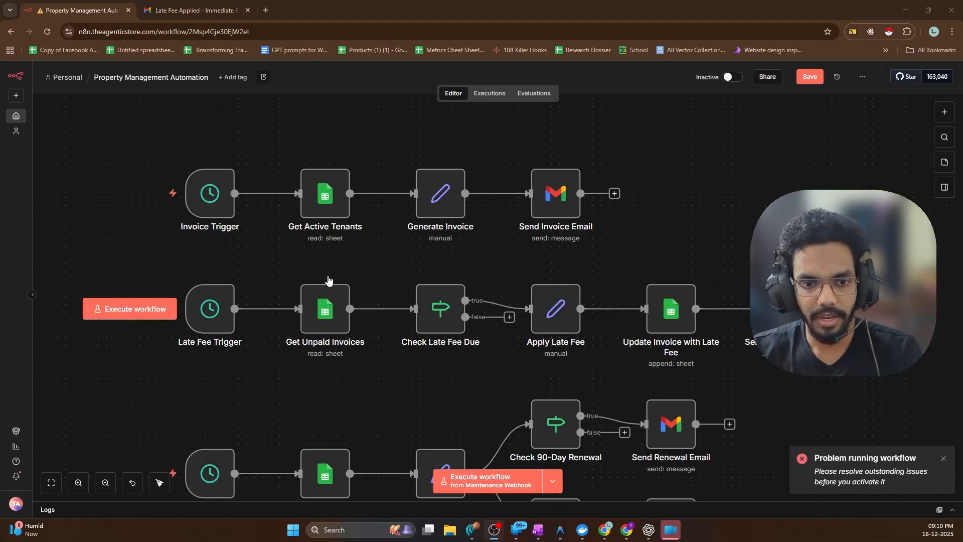
scroll(387, 264, "down", 5)
scroll(386, 262, "down", 1)
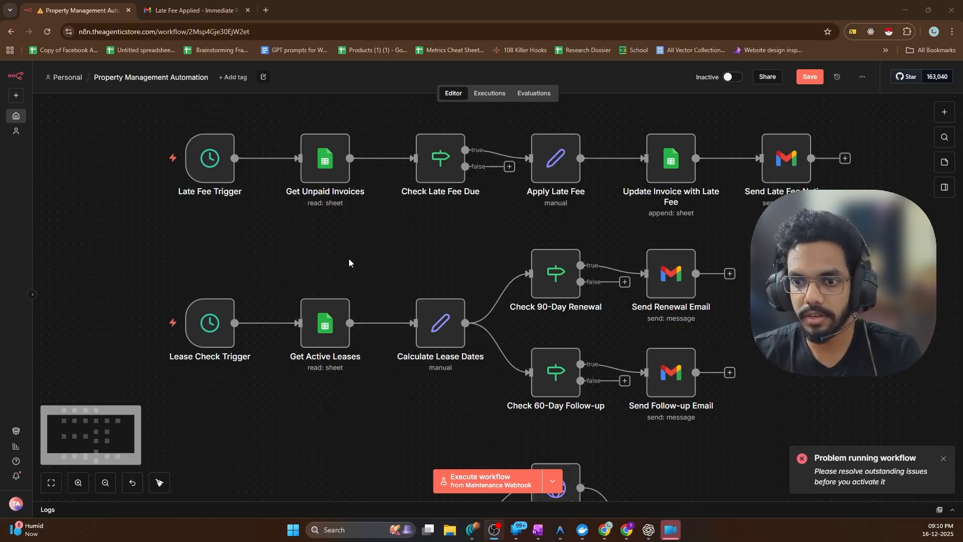
scroll(285, 277, "down", 2)
scroll(286, 277, "up", 2)
scroll(286, 276, "down", 2)
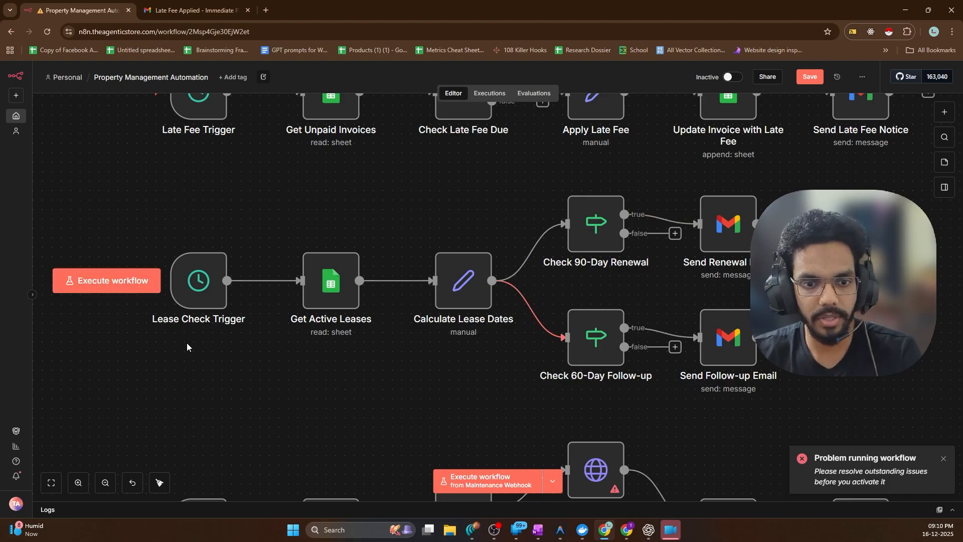
Point Get Active Leases at the Tenants List 'lease' sheet, and open that sheet in Google Sheets
left_click(334, 287)
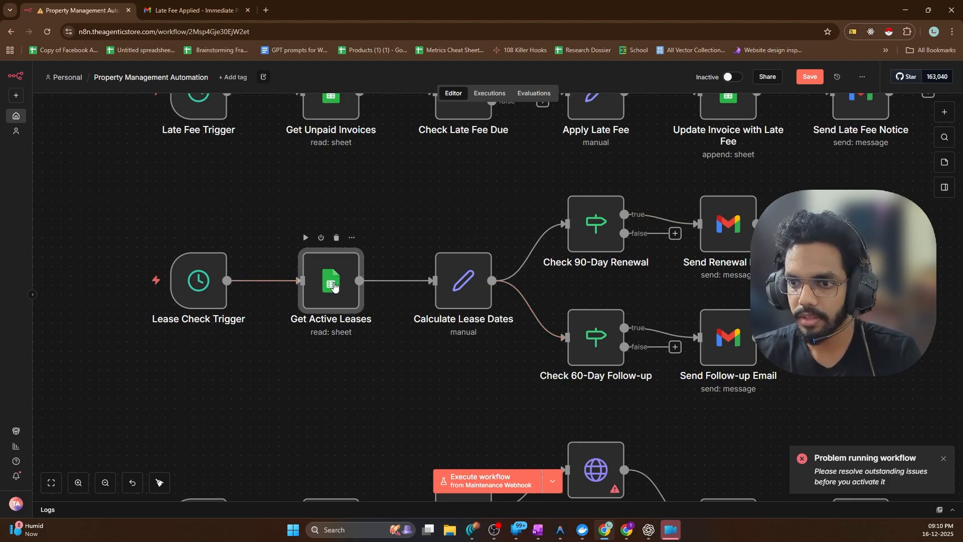
key("Return")
left_click(462, 243)
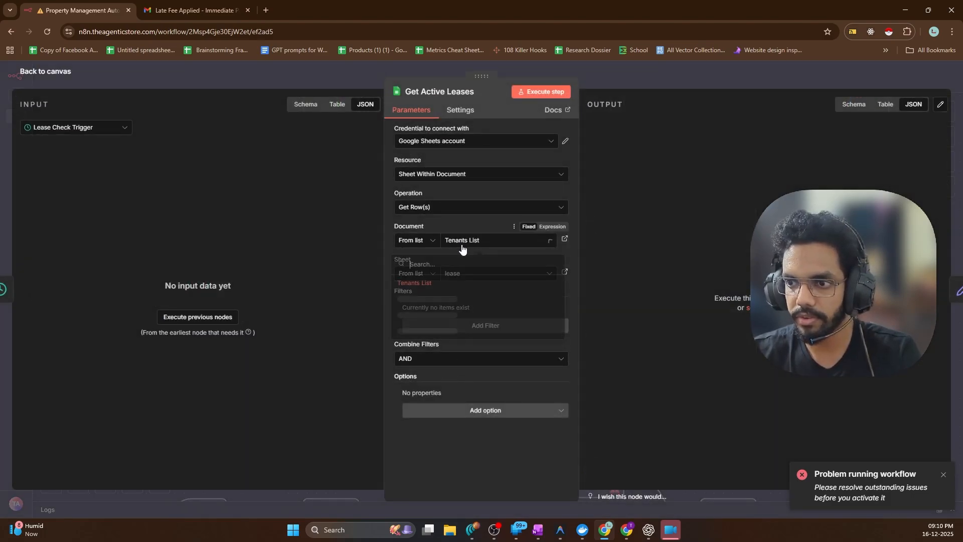
left_click(437, 283)
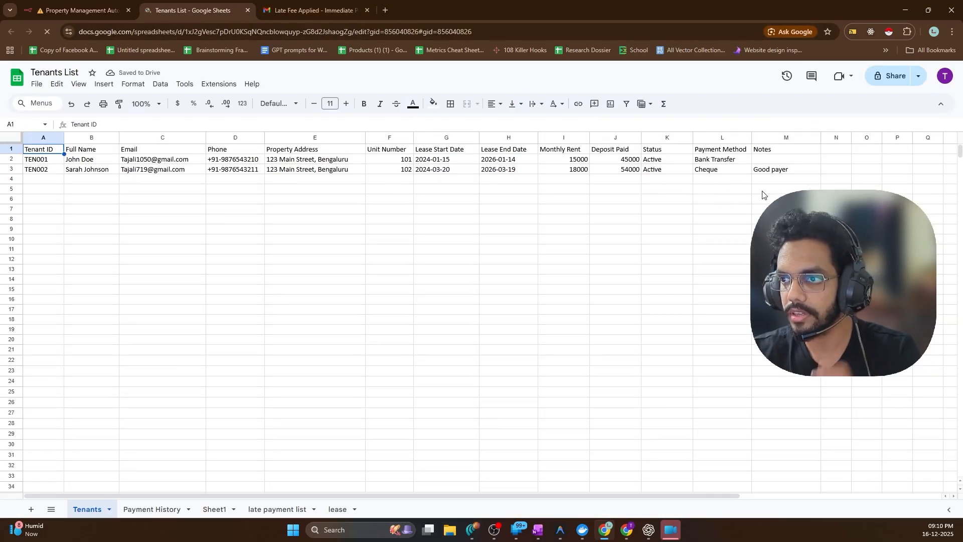
left_click(90, 11)
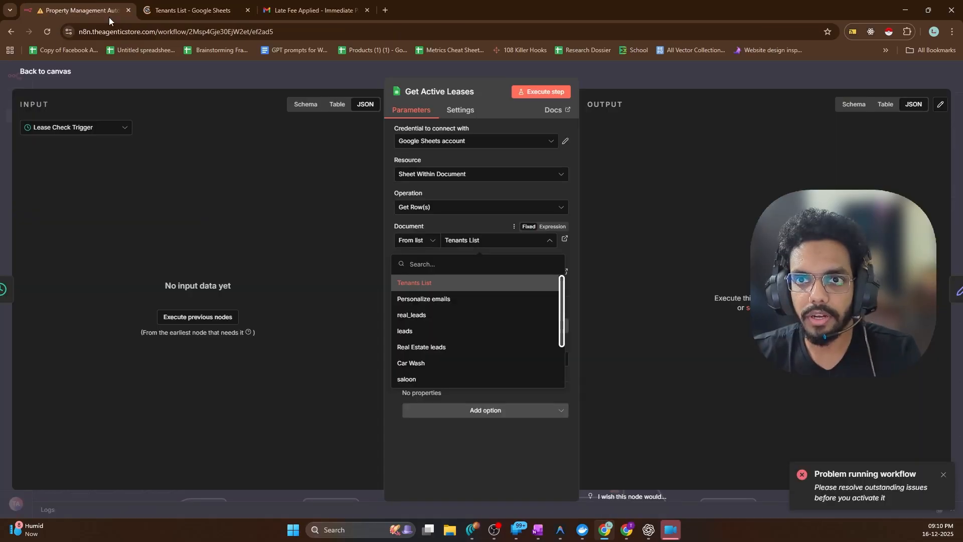
left_click(416, 283)
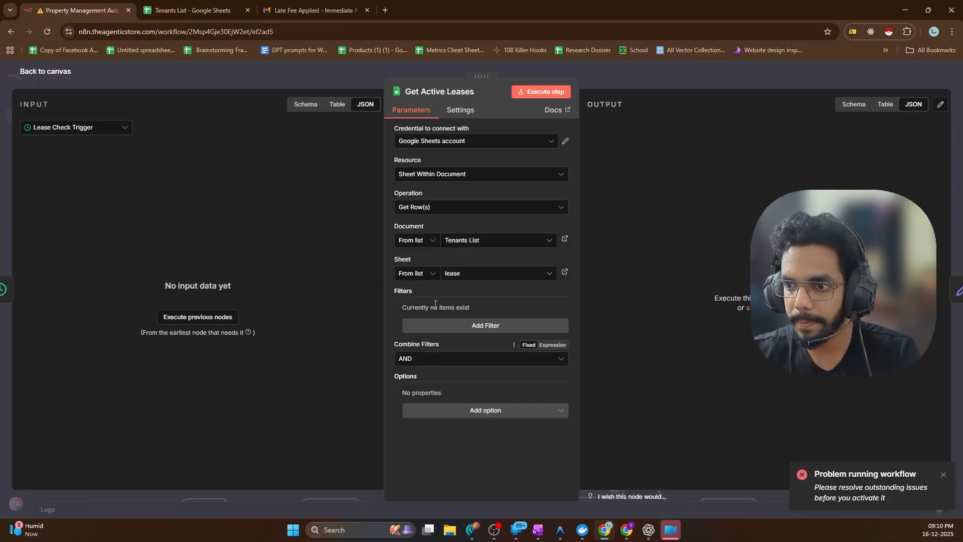
left_click(462, 274)
left_click(441, 312)
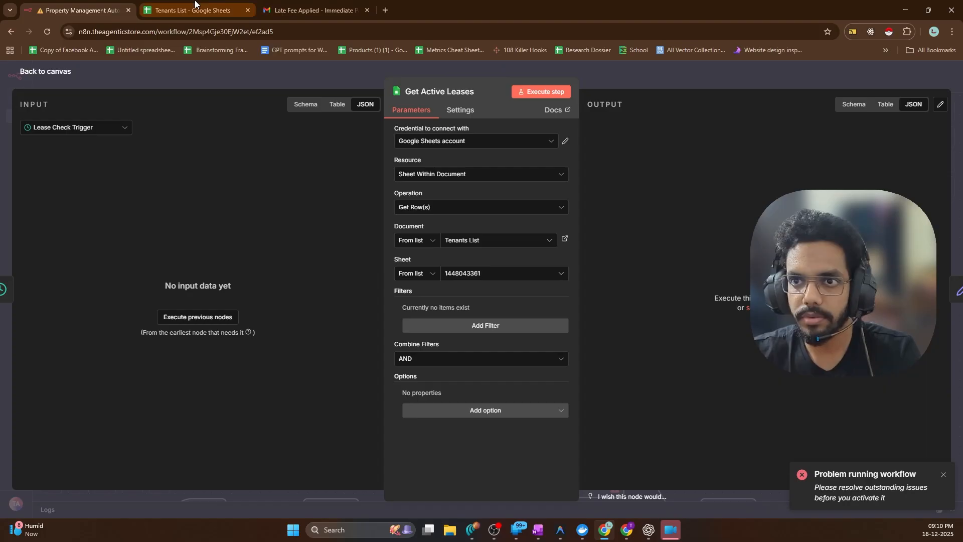
left_click(195, 10)
left_click(337, 509)
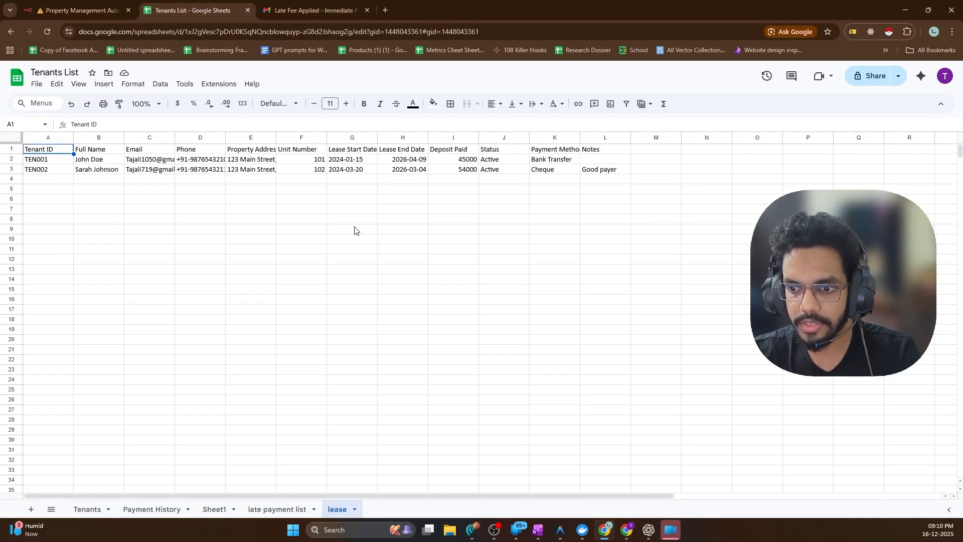
Check the Lease End Dates in H2 (2026-04-09) and H3 (2026-03-04), then go back to n8n
left_click(409, 161)
left_click(403, 171)
left_click(400, 160)
left_click(397, 171)
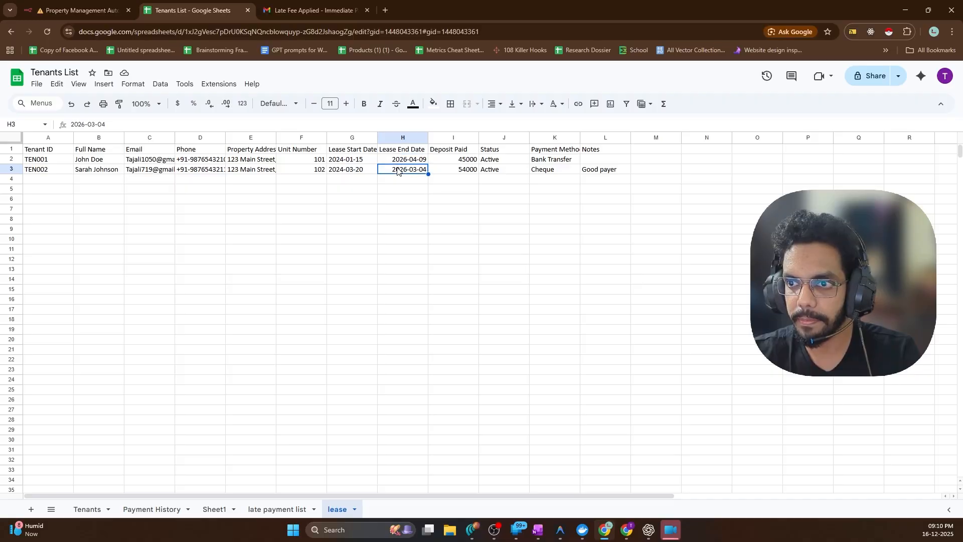
left_click(398, 160)
left_click(394, 171)
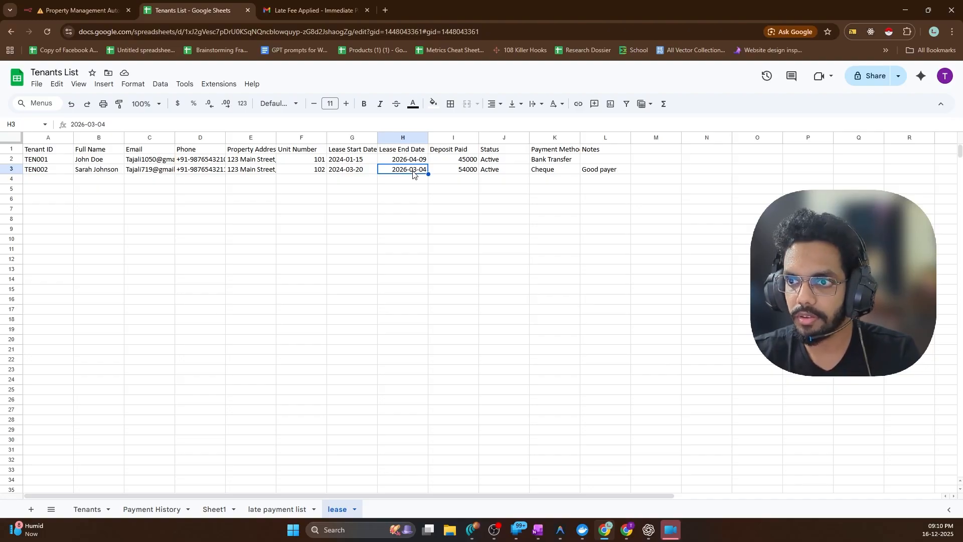
left_click(407, 162)
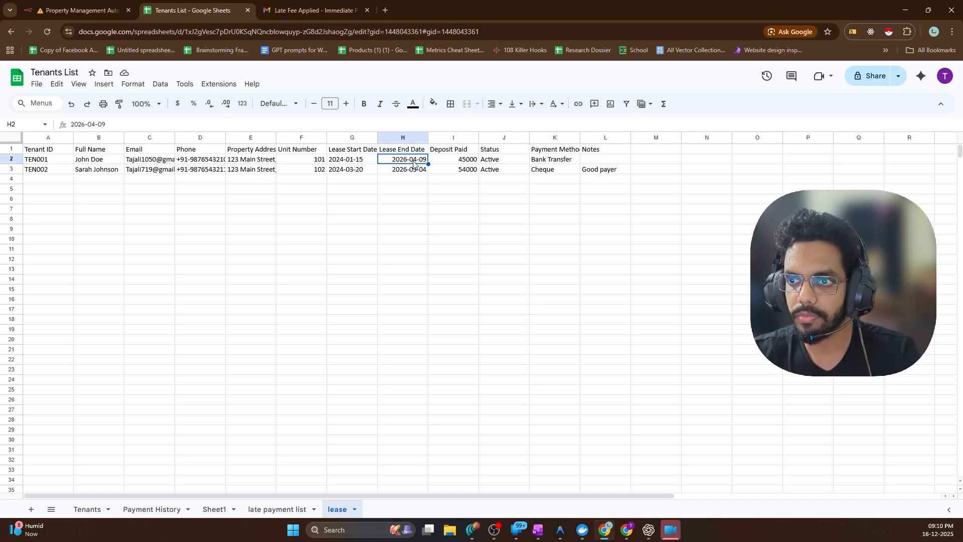
left_click(80, 10)
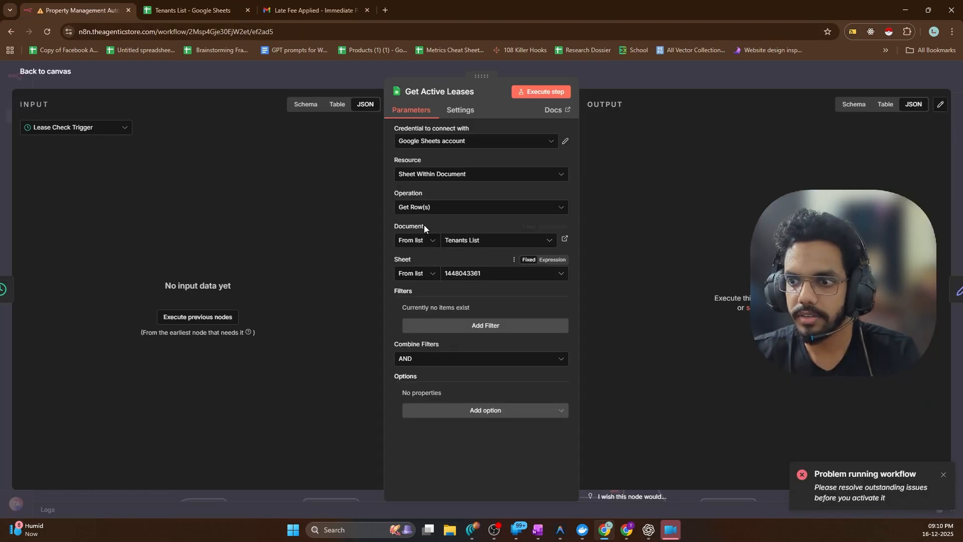
Rerun Get Active Leases and then Calculate Lease Dates on the updated rows
left_click(46, 71)
left_click(308, 238)
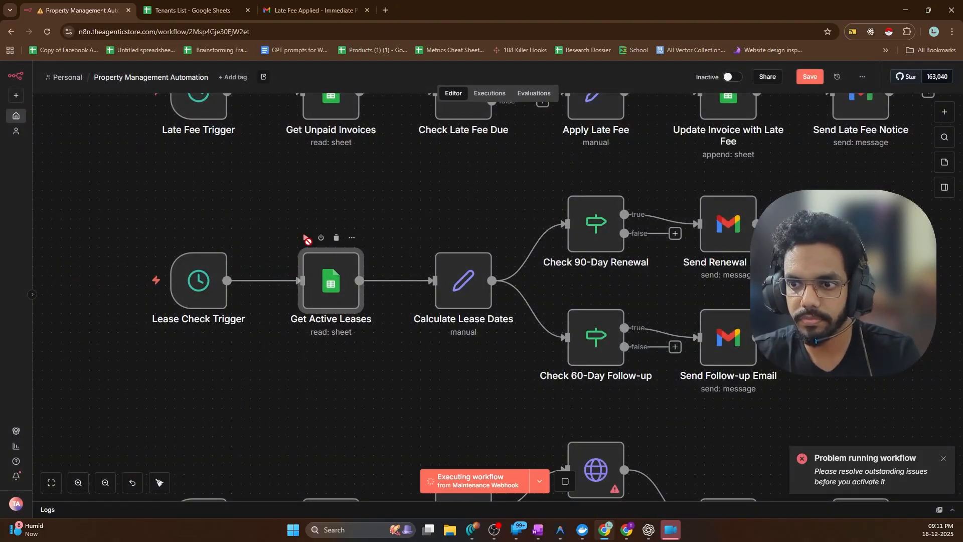
scroll(390, 254, "right", 5)
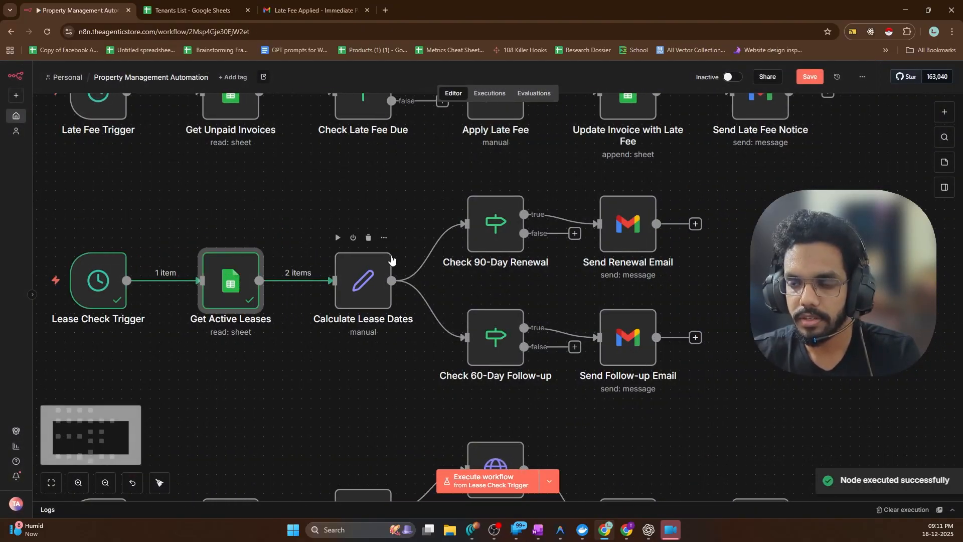
double_click(351, 297)
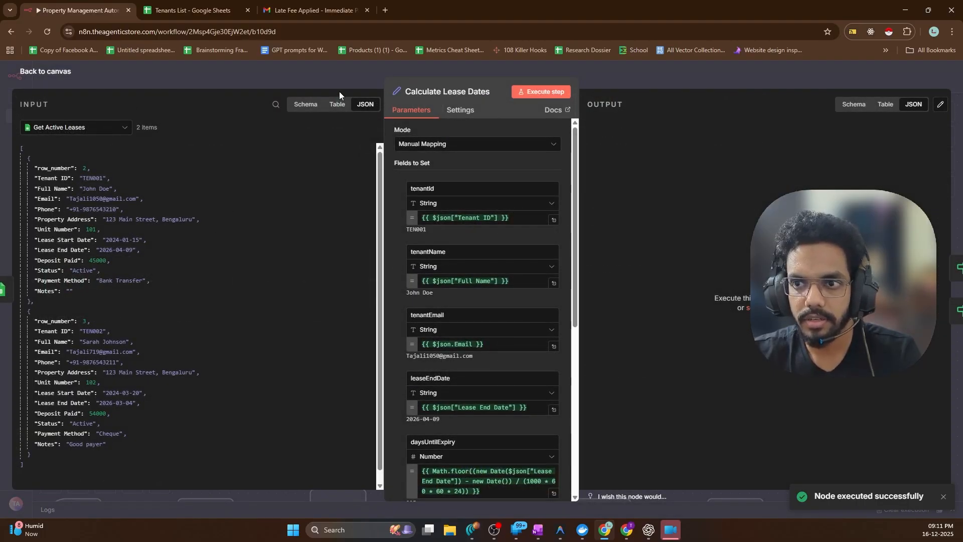
left_click(520, 94)
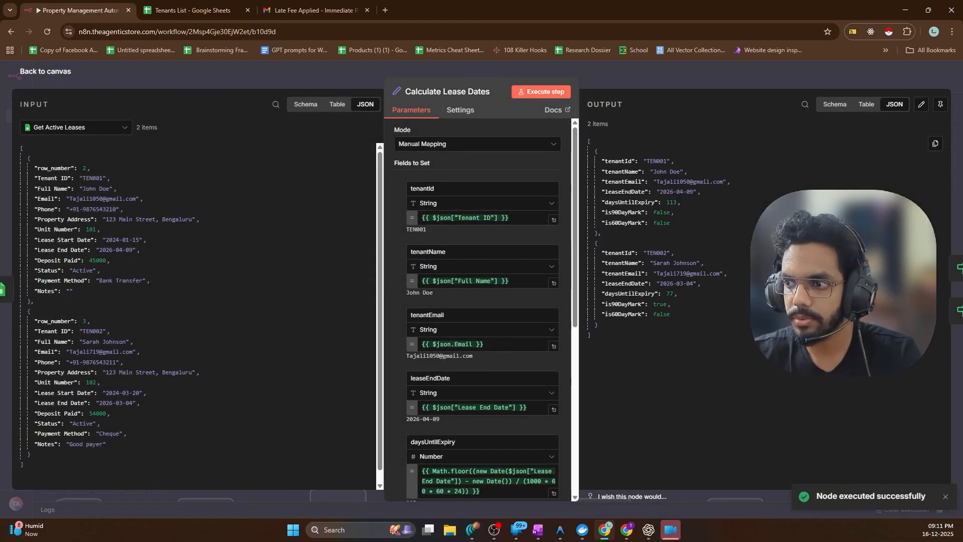
Inspect the output: 113 and 77 days until expiry, with TEN002's 90-day flag true
double_click(671, 202)
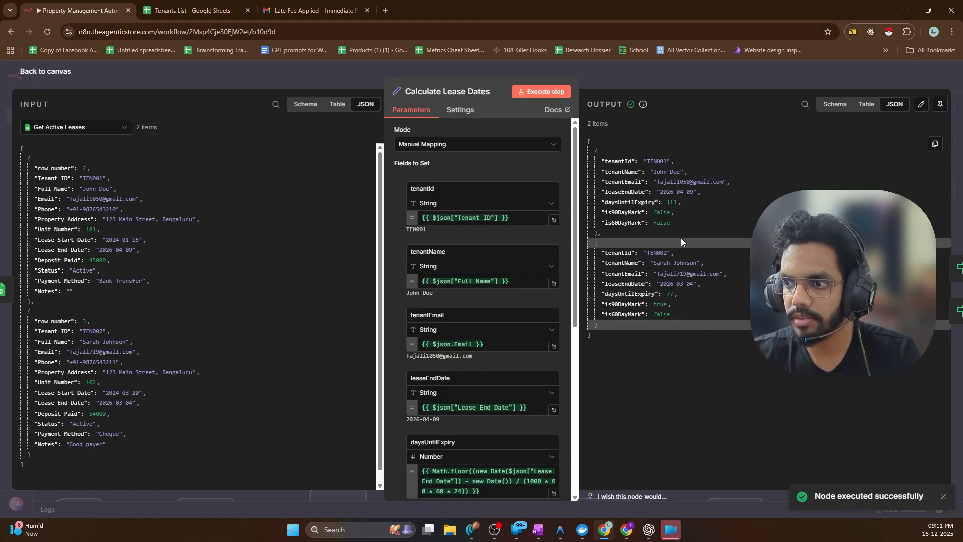
left_click_drag(672, 223, 596, 150)
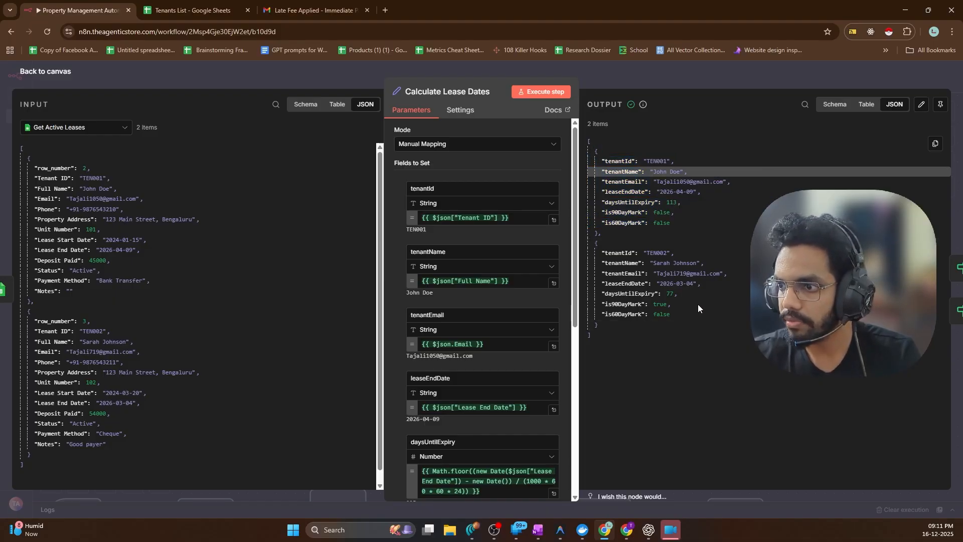
left_click_drag(675, 329, 604, 256)
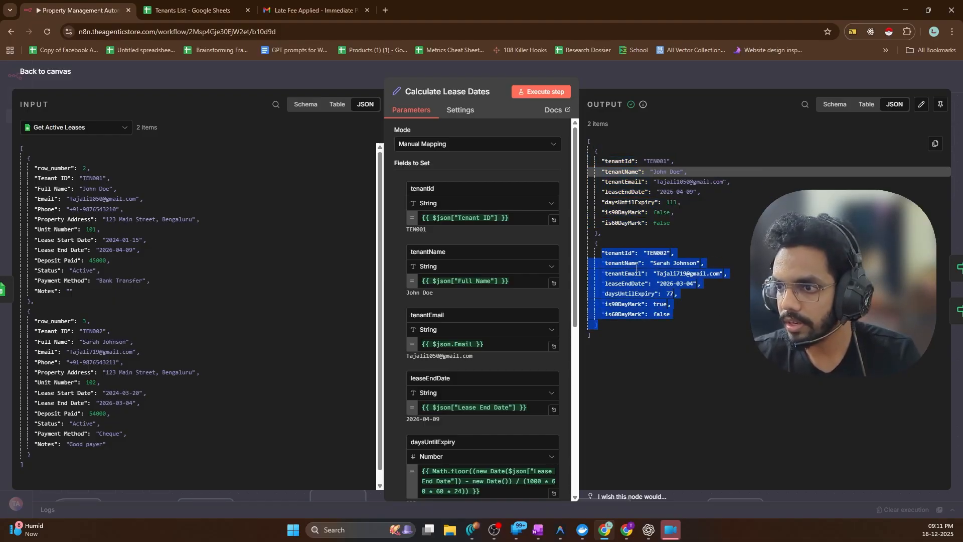
double_click(669, 294)
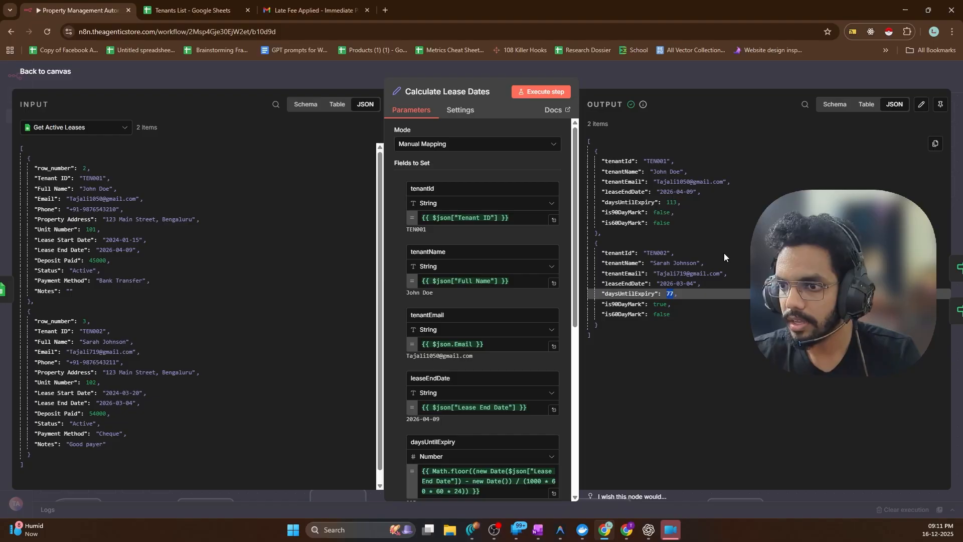
left_click(92, 81)
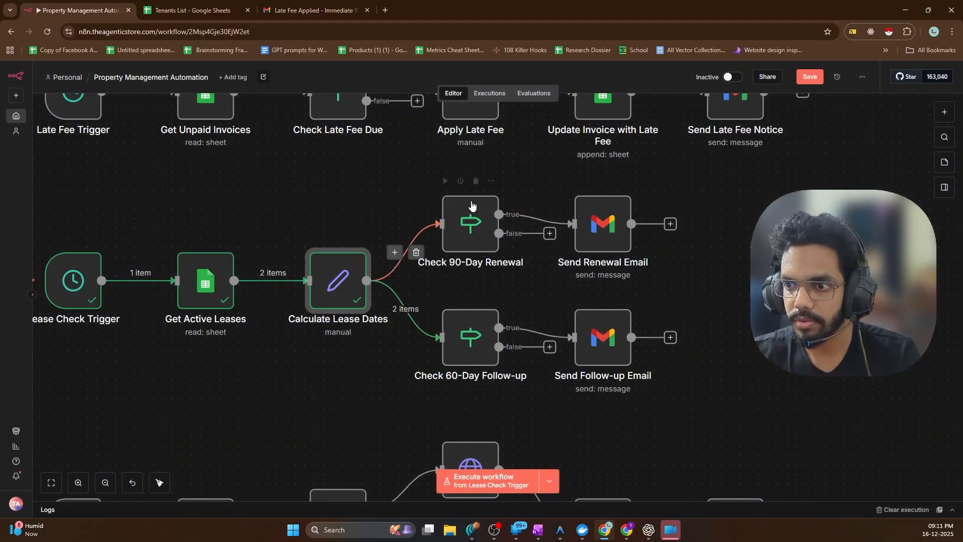
Run Check 90-Day Renewal, Send Renewal Email and Check 60-Day Follow-up, confirming both leases go false
left_click(446, 180)
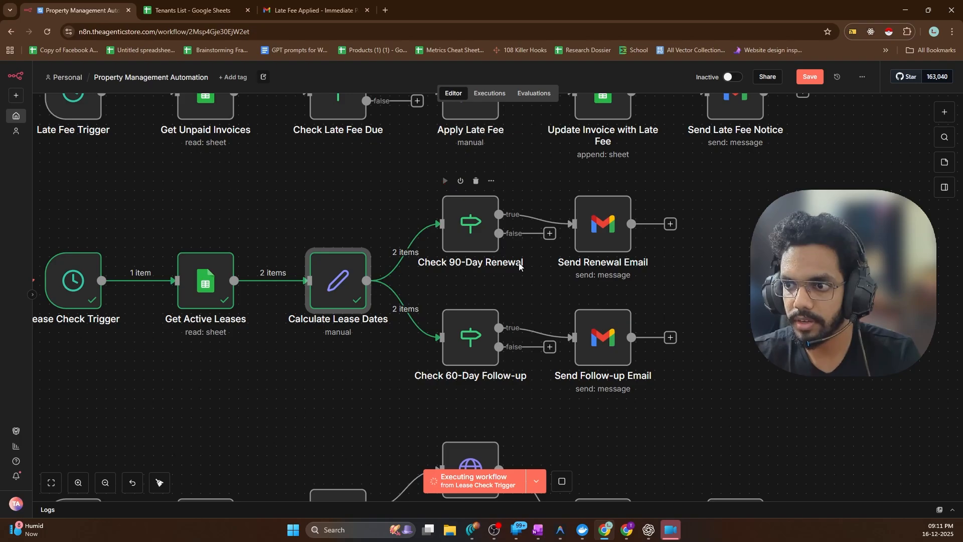
scroll(520, 266, "right", 4)
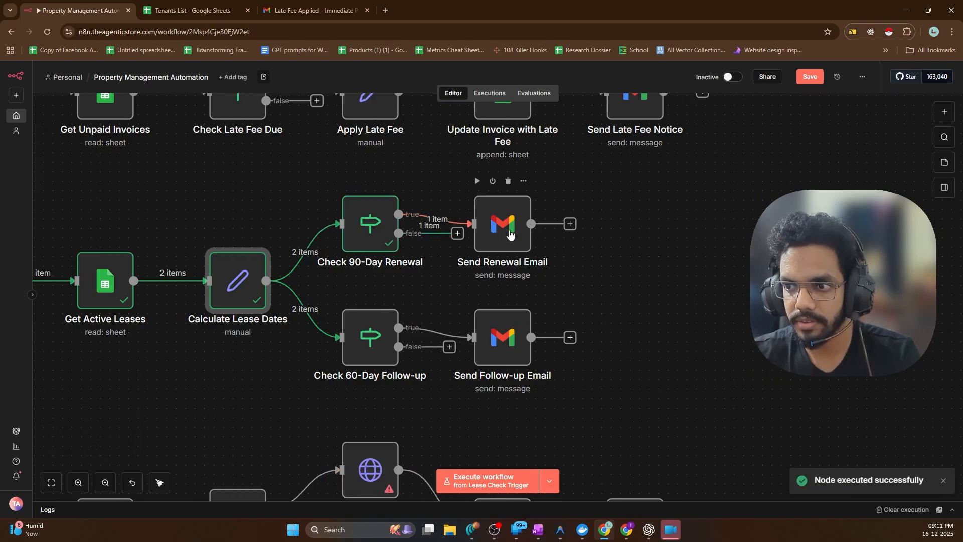
left_click(479, 181)
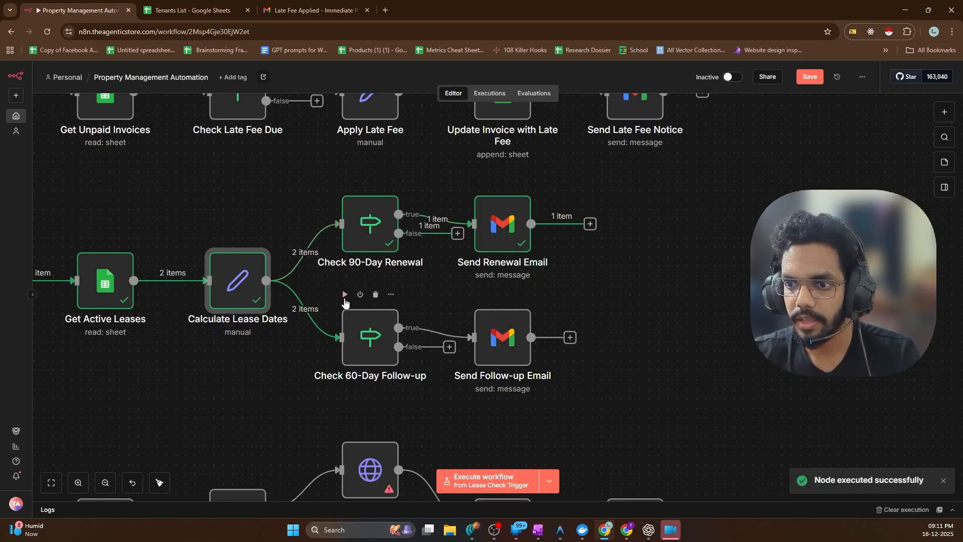
left_click(345, 298)
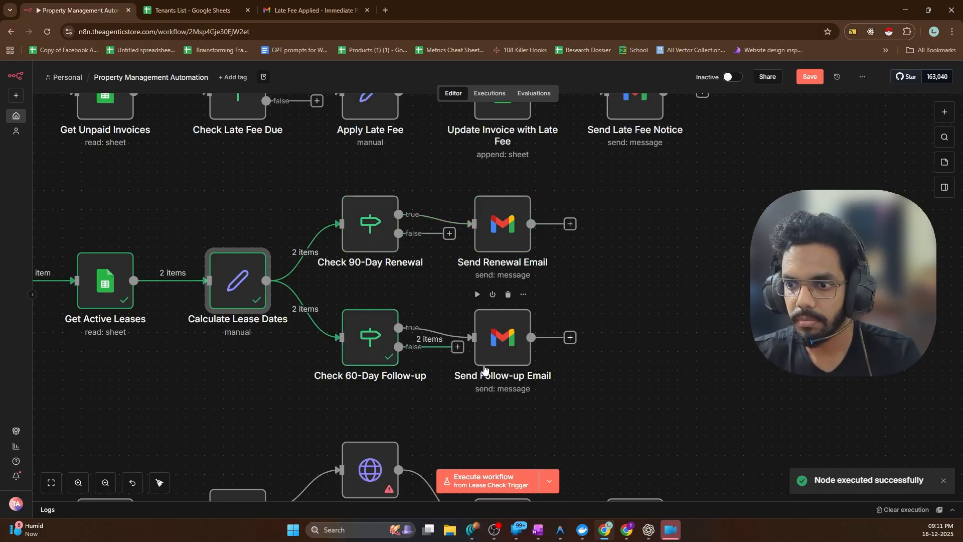
double_click(372, 351)
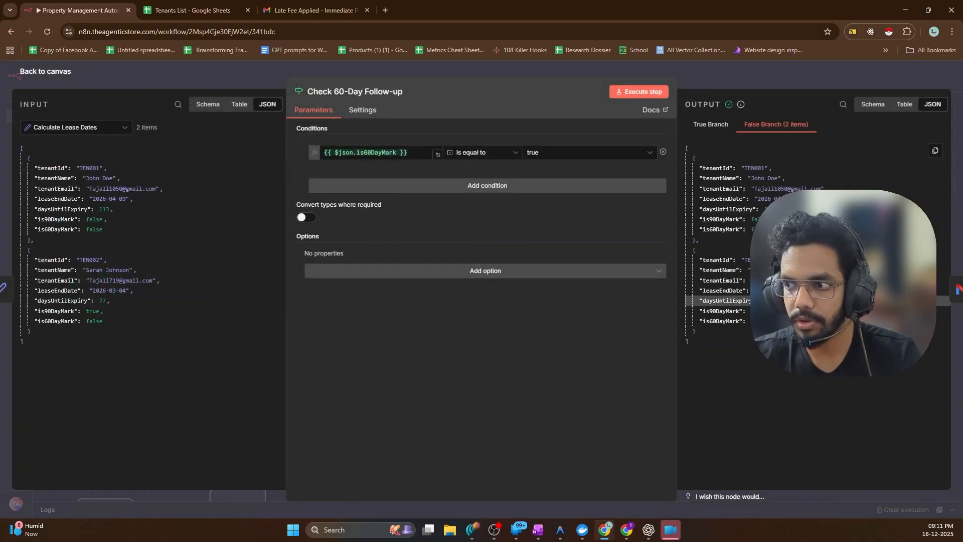
left_click(49, 80)
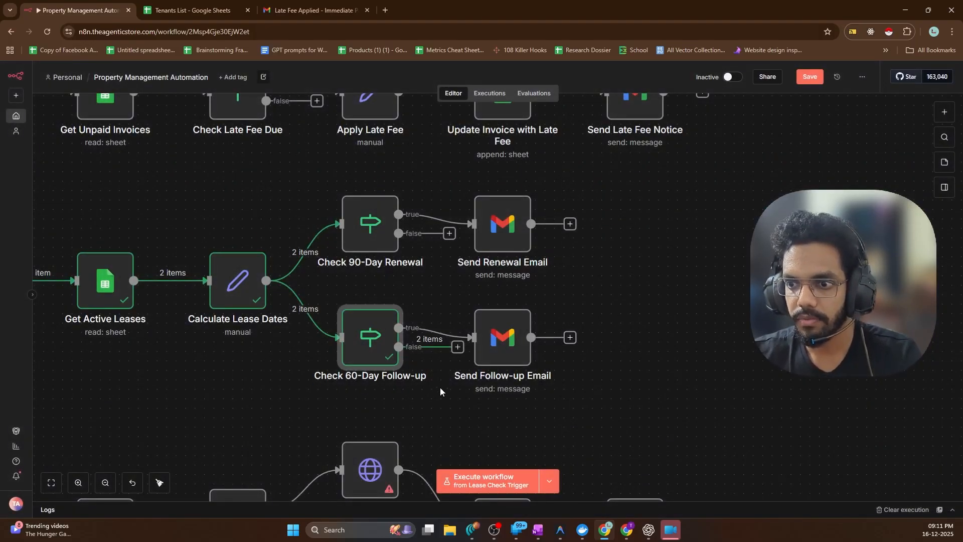
Box-select the renewal and follow-up check-and-email node pairs on the canvas, then clear the selection
left_click_drag(592, 295, 302, 405)
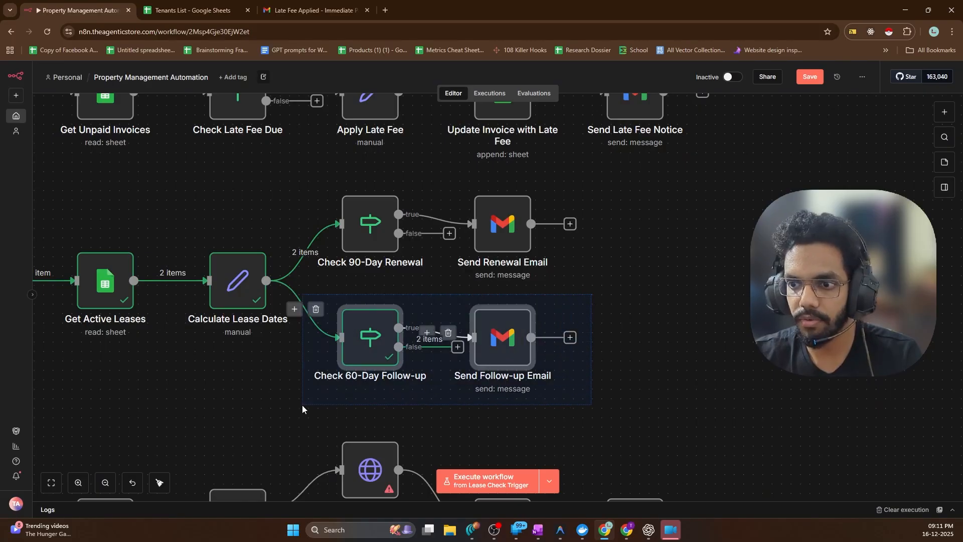
left_click(705, 257)
left_click_drag(553, 181, 326, 290)
left_click(590, 287)
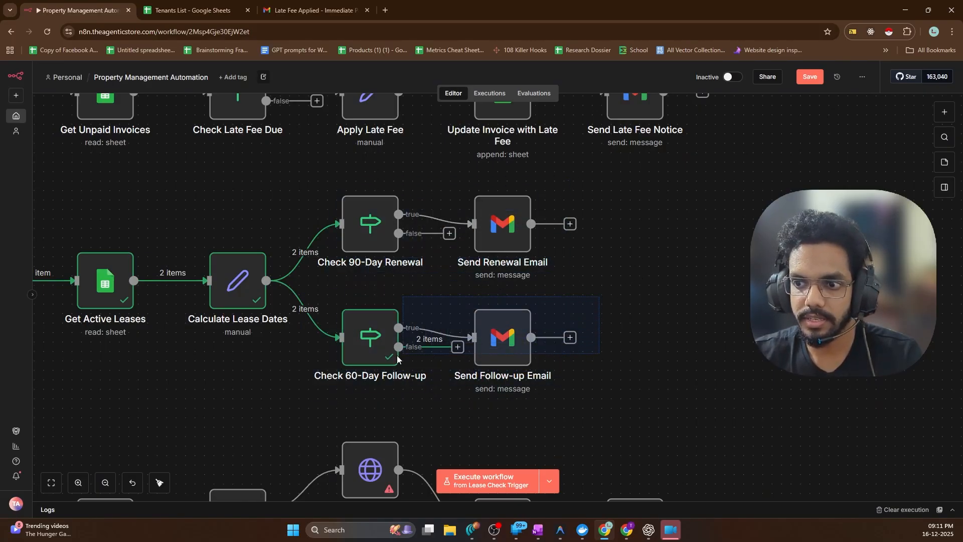
left_click_drag(397, 359, 303, 391)
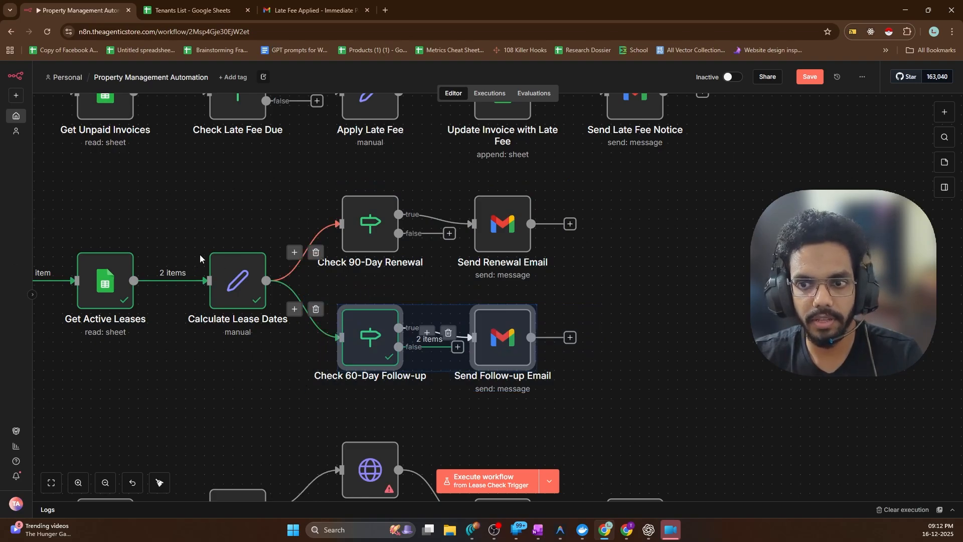
scroll(199, 254, "up", 4)
scroll(197, 255, "down", 3)
left_click(185, 232)
scroll(184, 231, "left", 8)
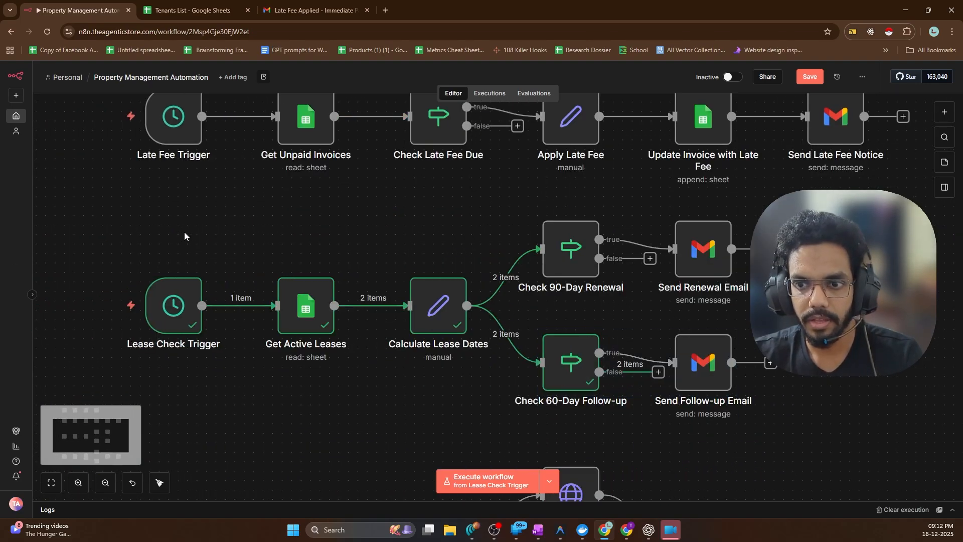
scroll(183, 268, "down", 3)
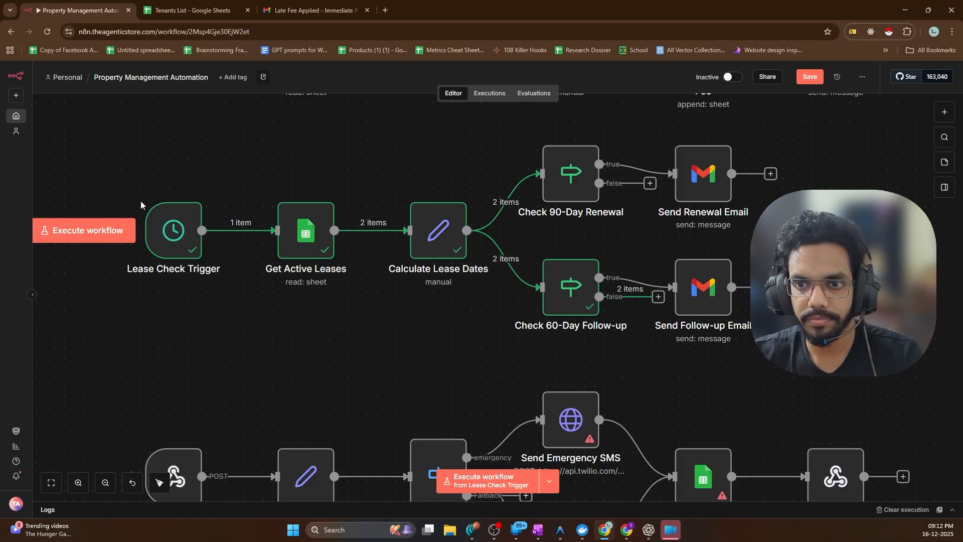
scroll(271, 173, "up", 2)
double_click(158, 300)
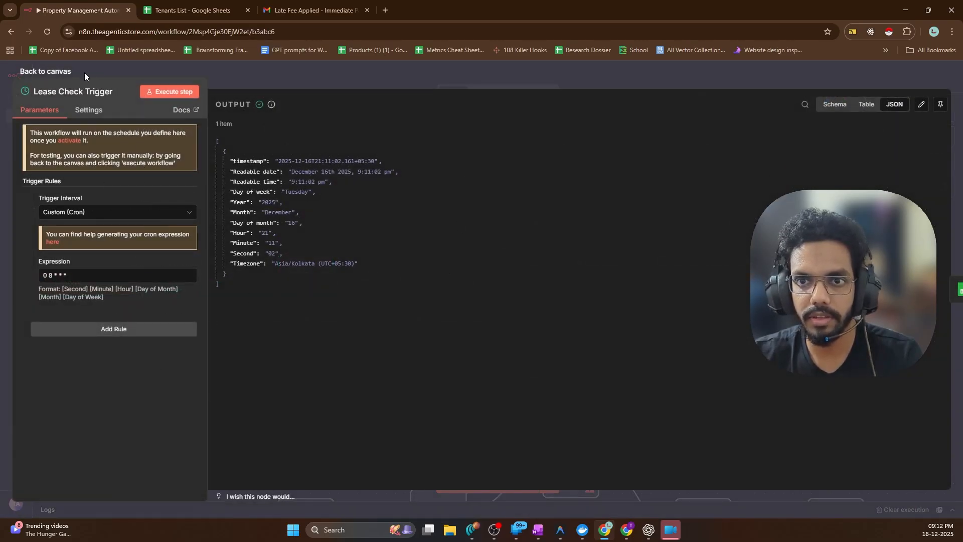
left_click(67, 73)
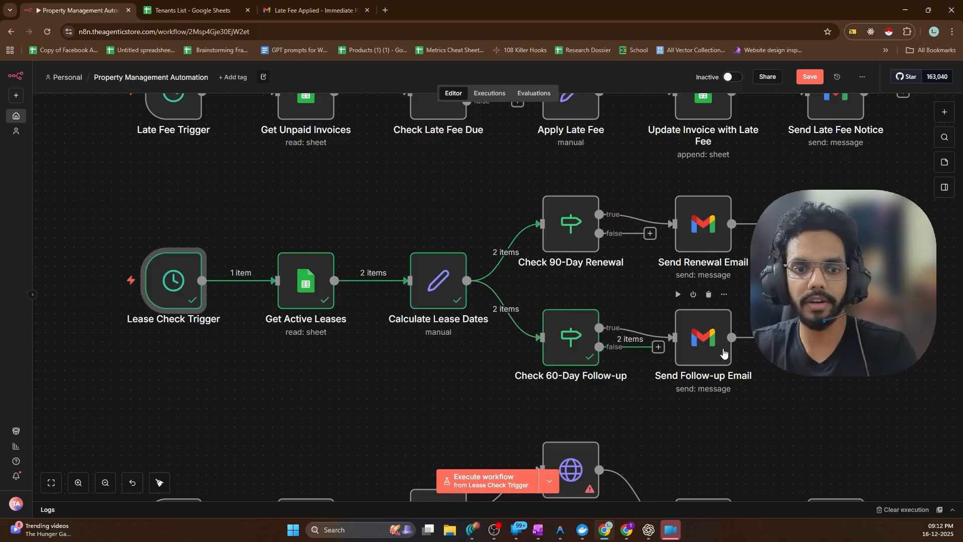
Scroll the canvas down to the Maintenance Webhook through Create Ticket row
scroll(420, 317, "down", 5)
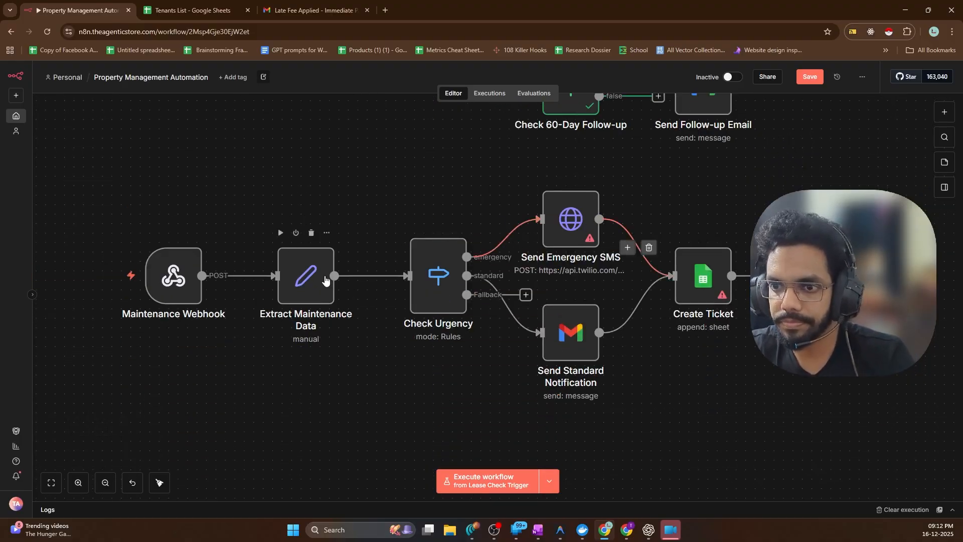
scroll(244, 246, "down", 1)
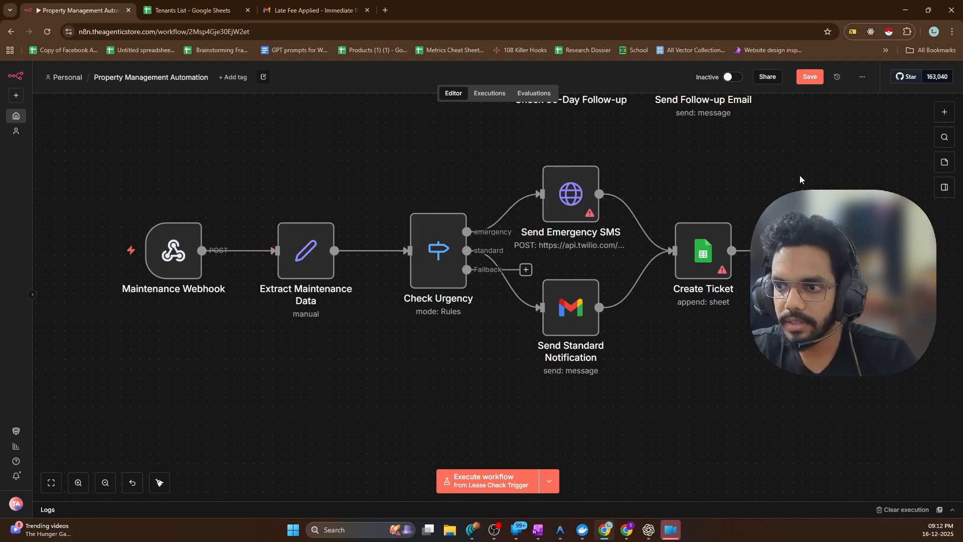
scroll(256, 236, "up", 2)
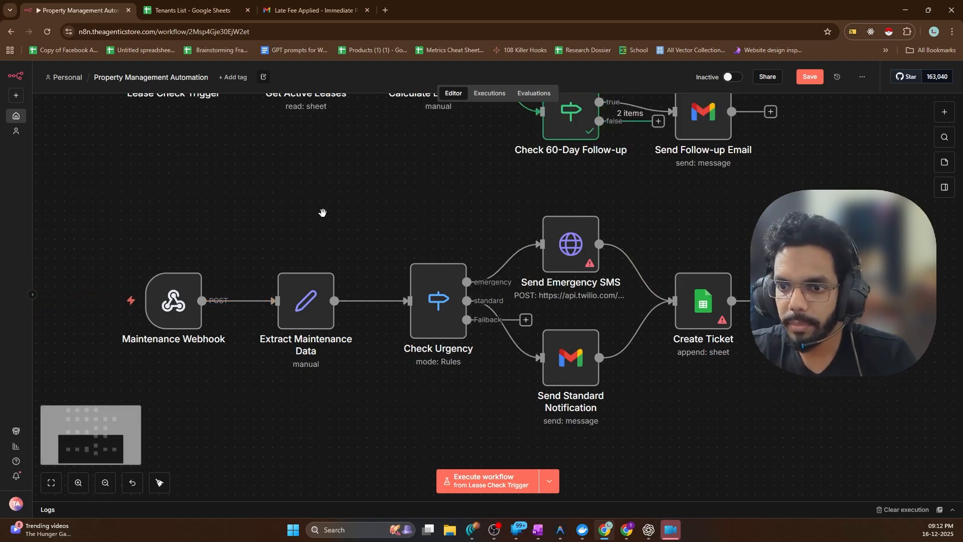
scroll(329, 229, "down", 2)
scroll(332, 232, "up", 2)
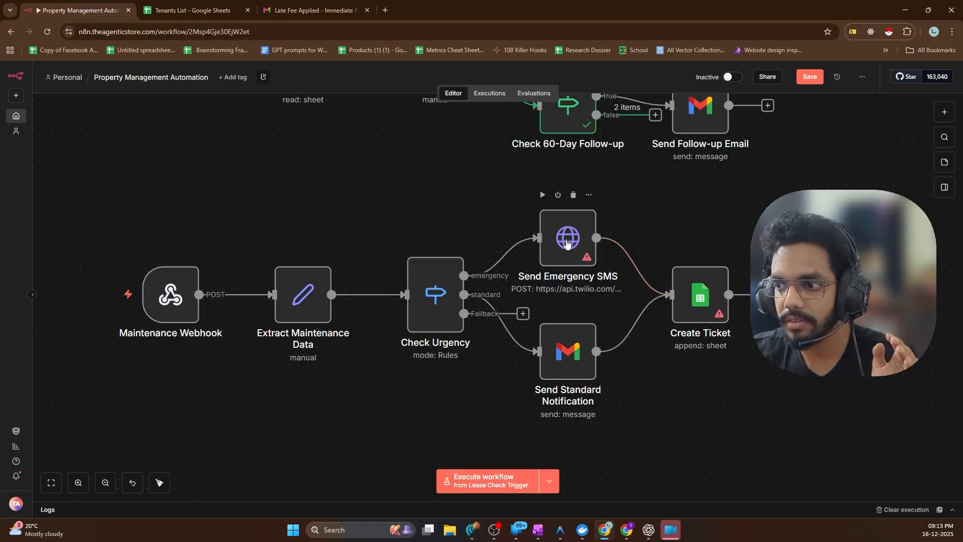
Inspect Send Emergency SMS's unset Basic Auth credential without creating one, then open a new browser tab
double_click(567, 243)
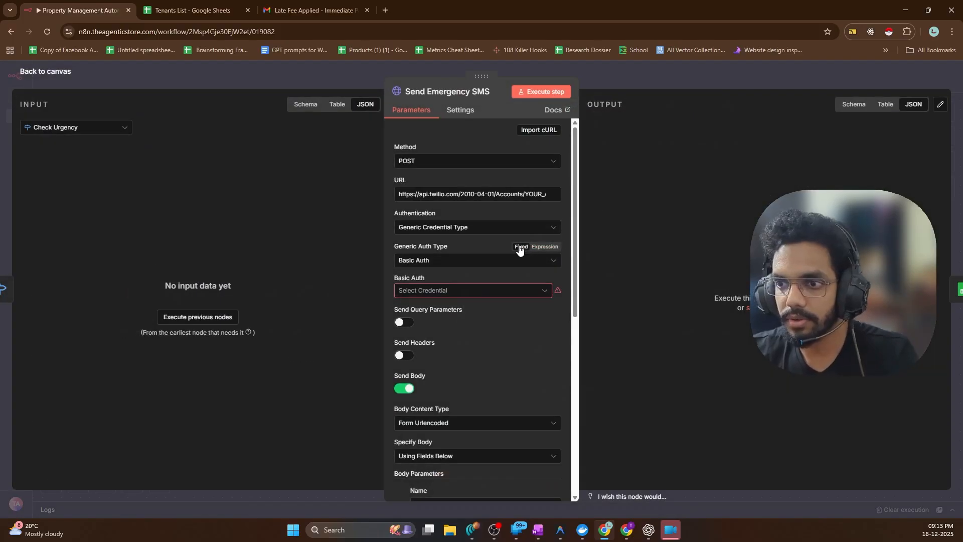
left_click(435, 295)
left_click(435, 315)
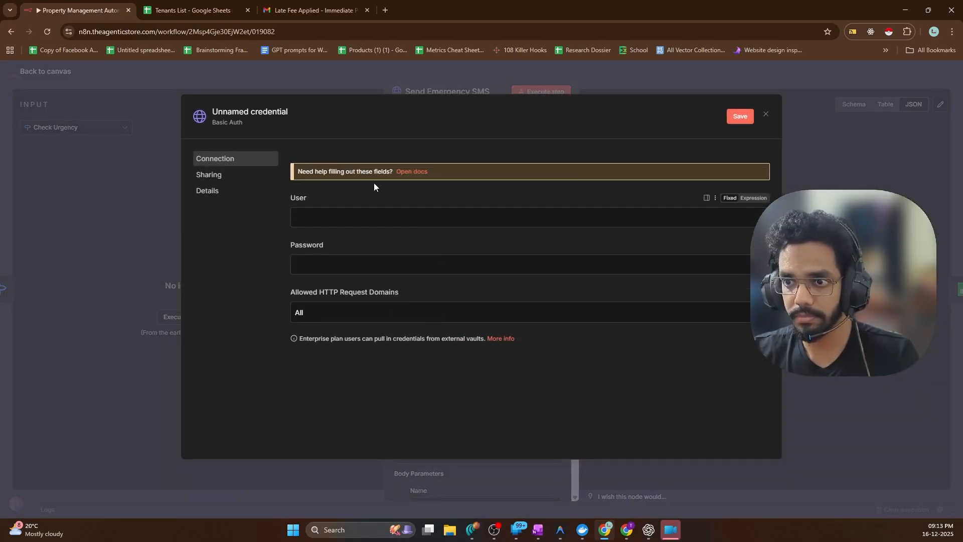
left_click(252, 80)
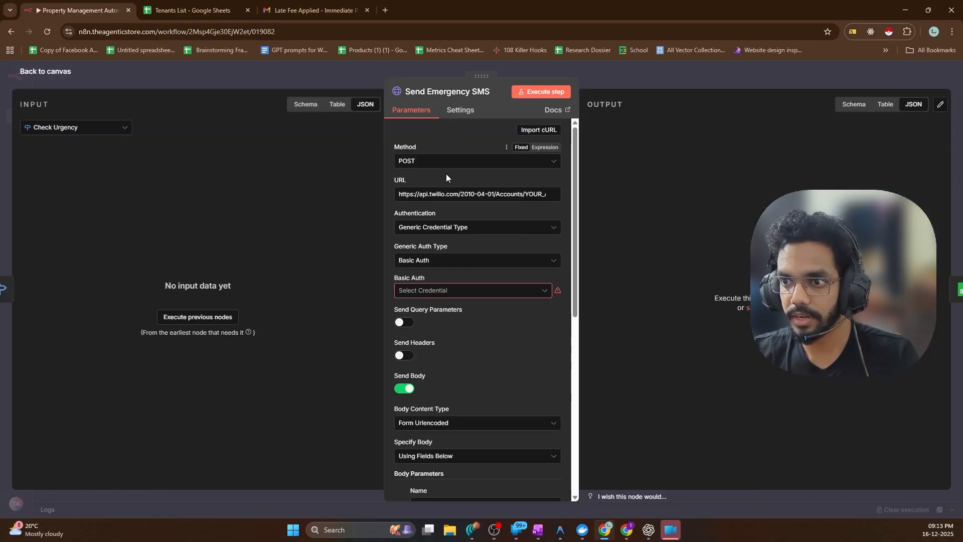
left_click(457, 290)
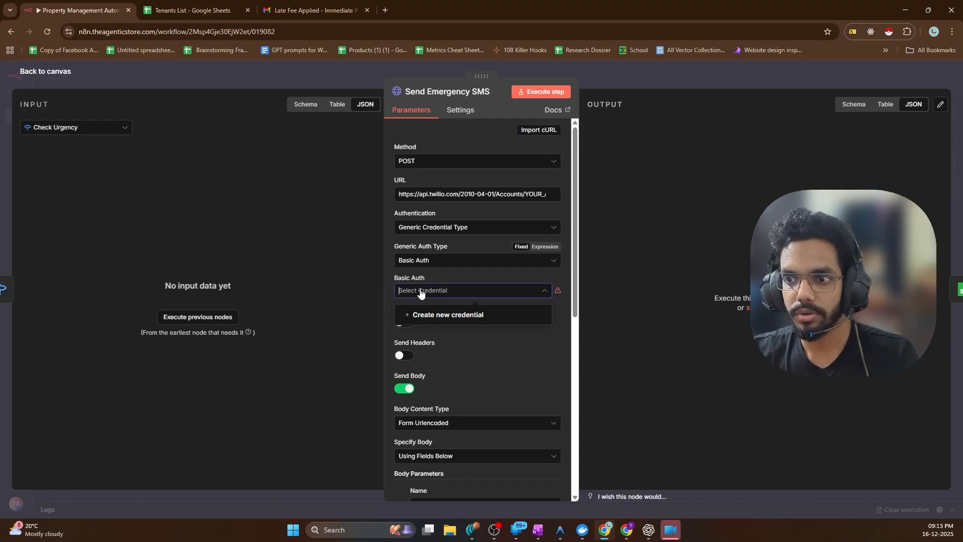
left_click(426, 203)
left_click(385, 10)
Search Google for 'twillo', open the Twilio homepage in its own tab, then return to n8n
type("twillo")
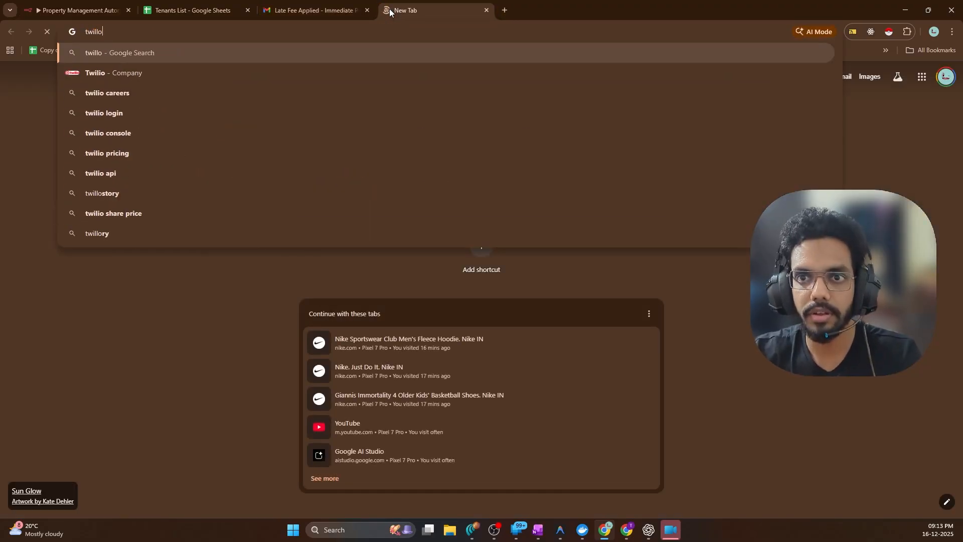
key("Return")
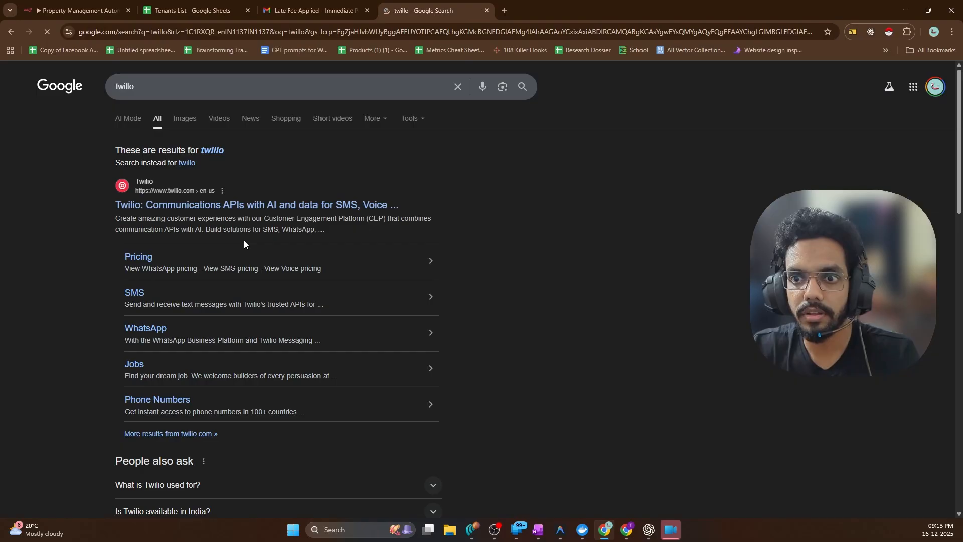
left_click(216, 205)
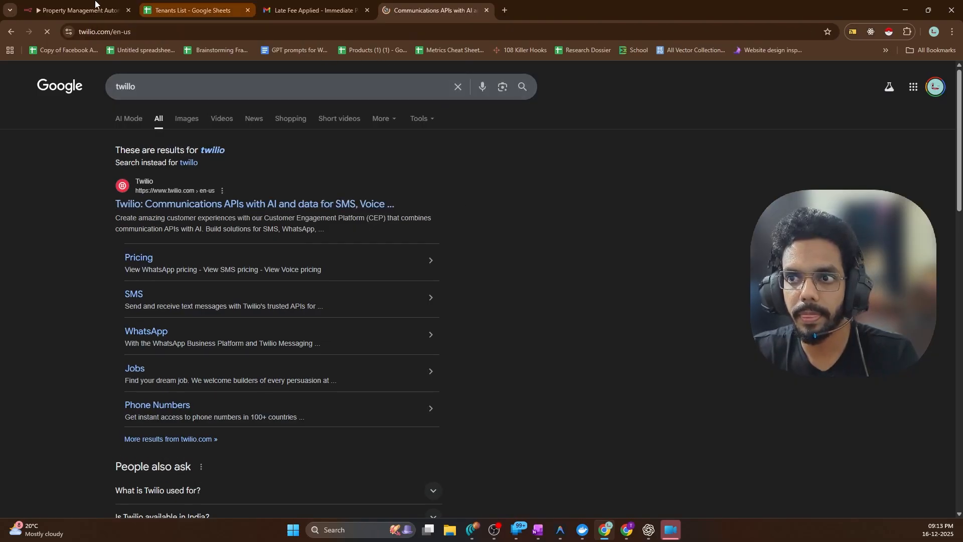
left_click_drag(75, 10, 316, 10)
left_click(465, 6)
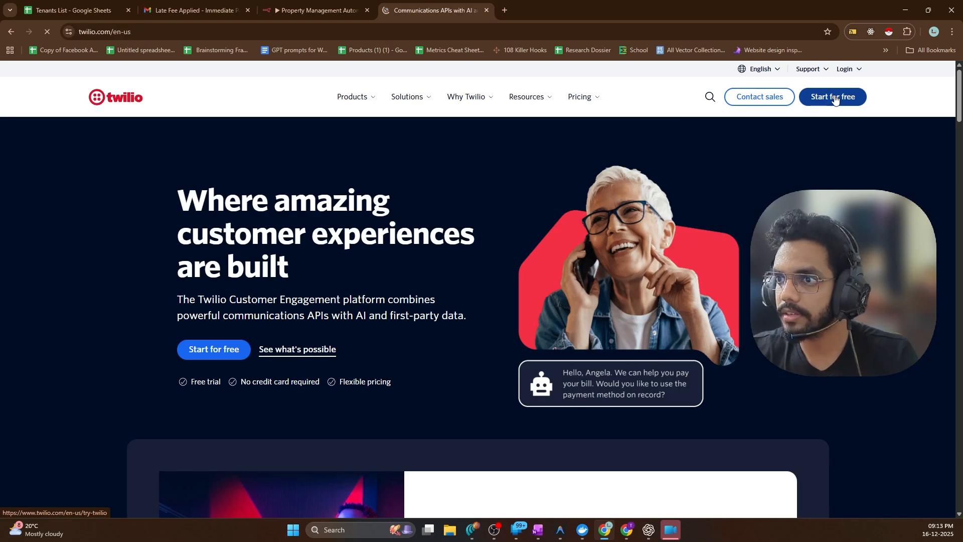
left_click(319, 10)
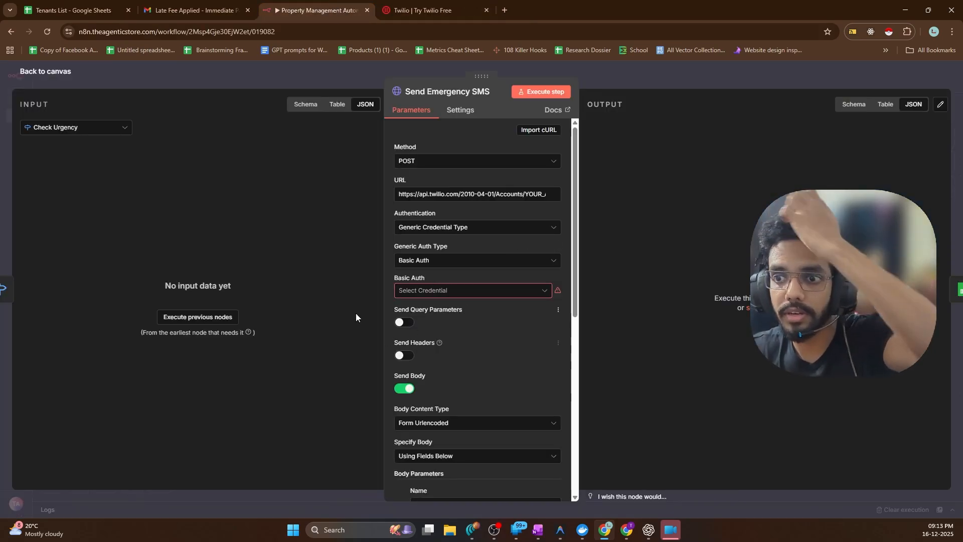
Leave the Send Emergency SMS settings and recentre the maintenance workflow on the canvas
left_click(56, 67)
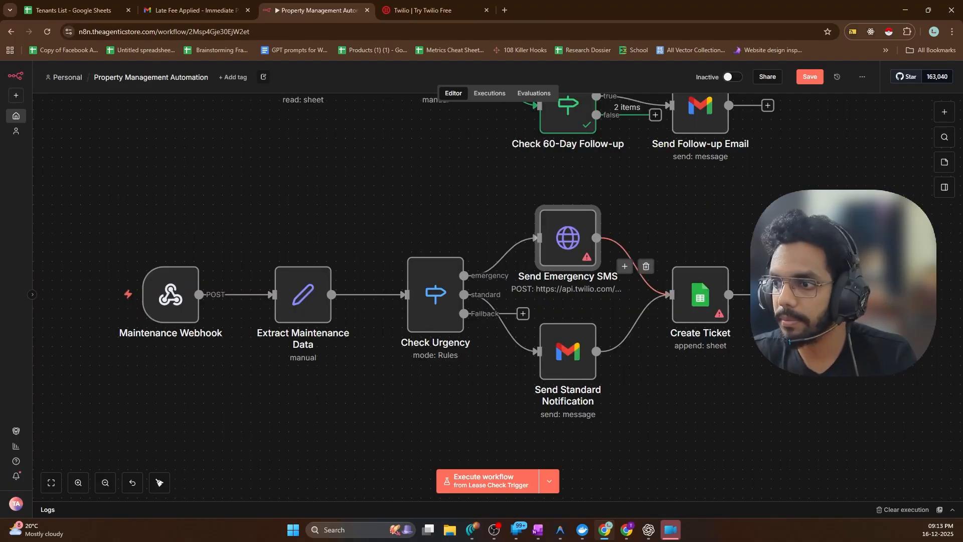
scroll(707, 240, "down", 2)
scroll(657, 351, "up", 2)
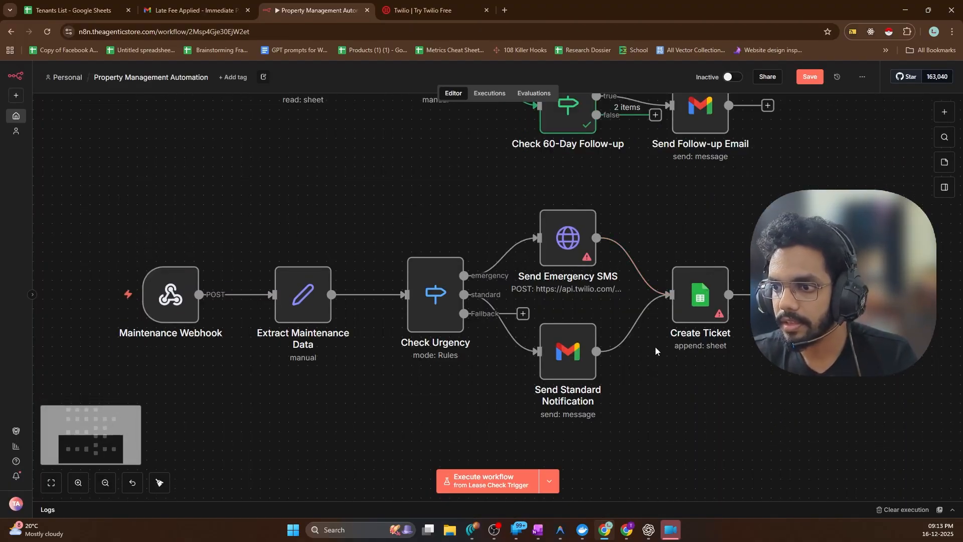
scroll(653, 349, "right", 1)
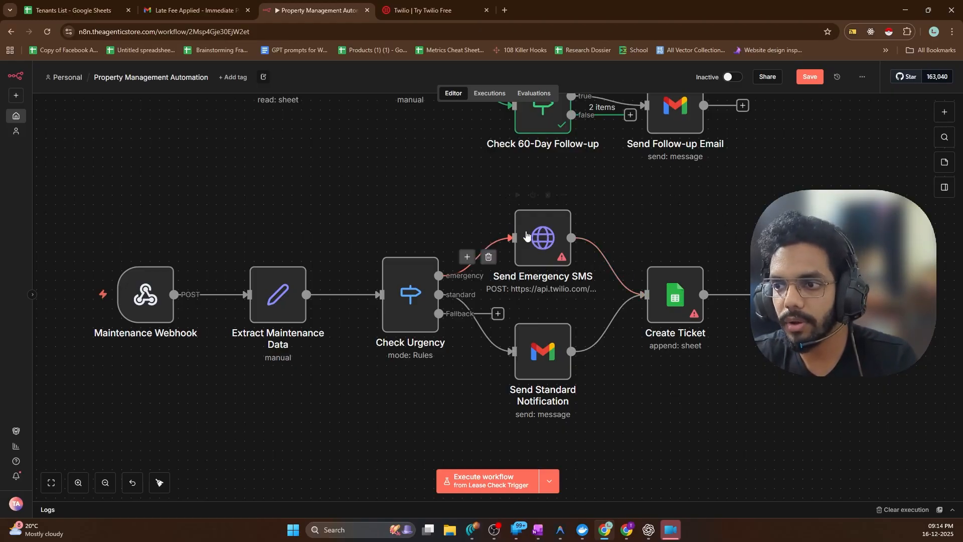
Sign up to Twilio with a Google account and submit the six-digit SMS verification code
left_click(423, 10)
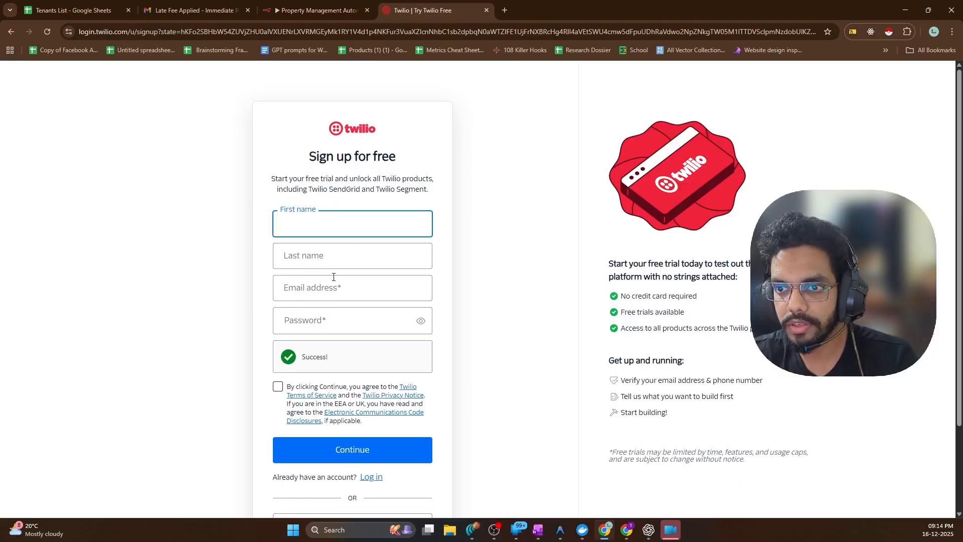
scroll(370, 390, "down", 3)
left_click(357, 419)
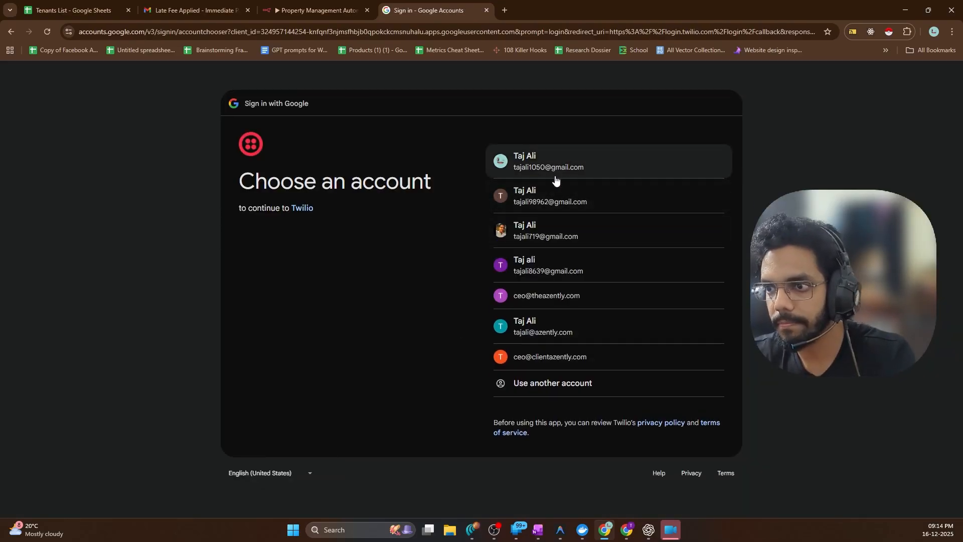
left_click(500, 233)
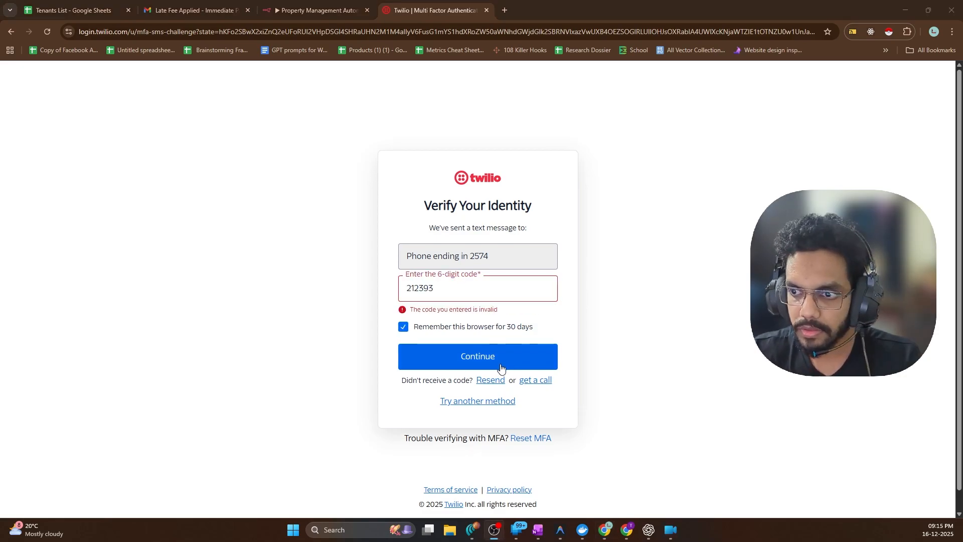
left_click(481, 363)
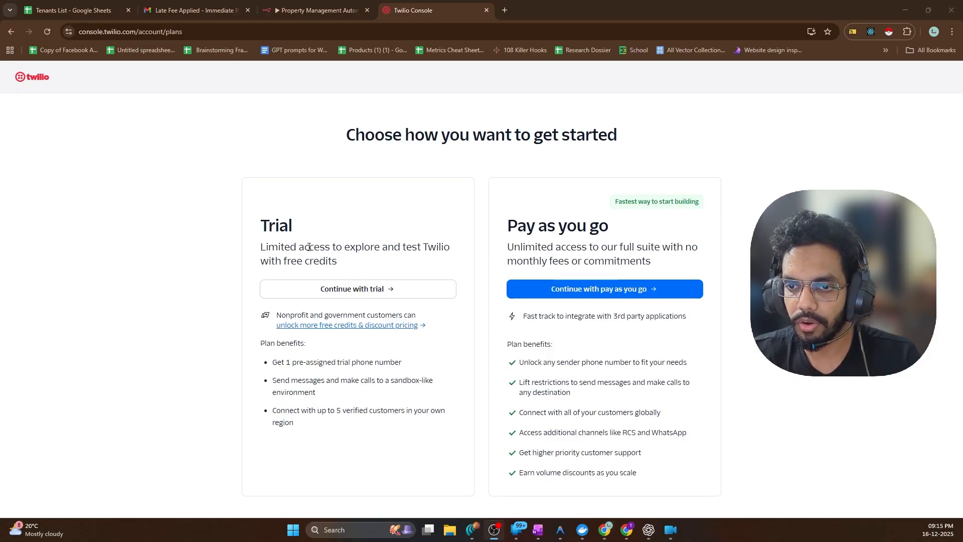
Continue with Twilio's free trial plan to reach the trial dashboard
left_click(340, 293)
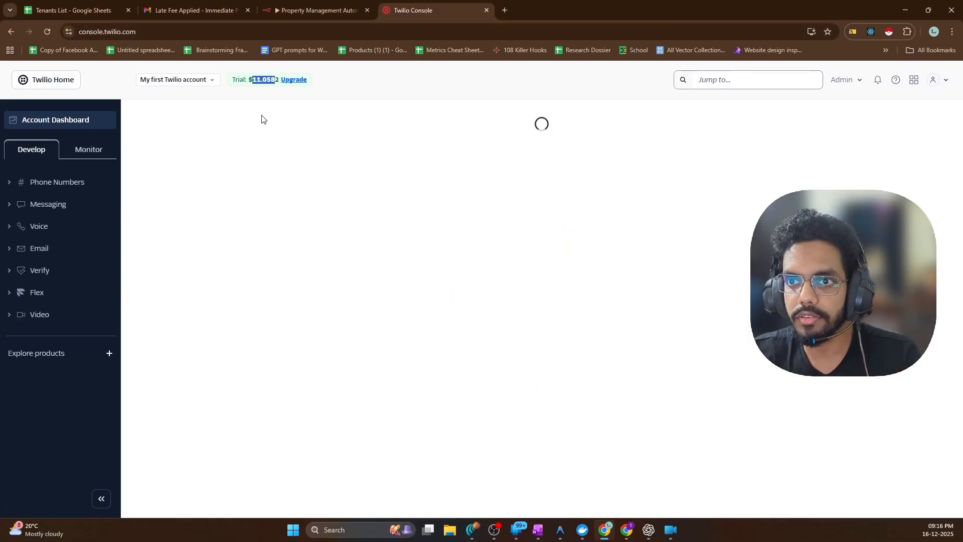
left_click(232, 105)
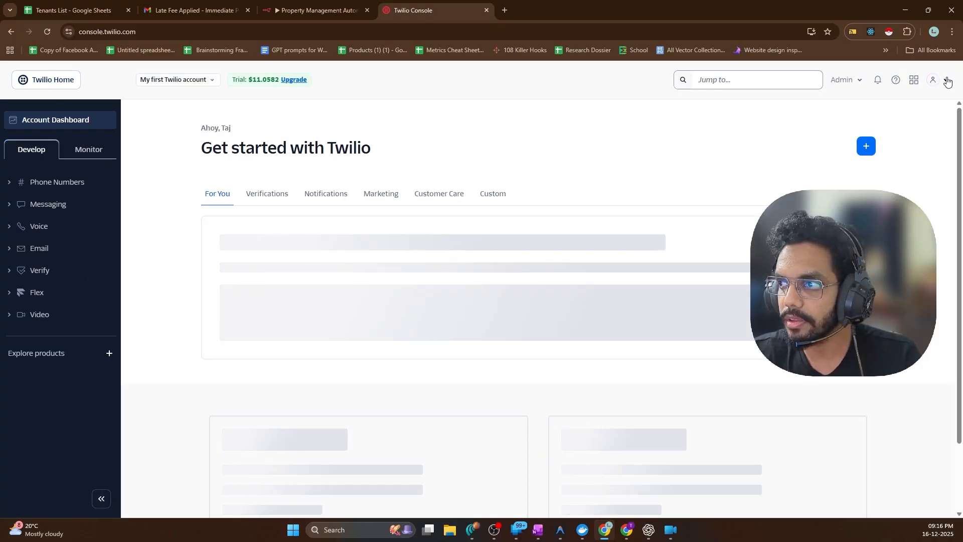
left_click(932, 83)
left_click(638, 139)
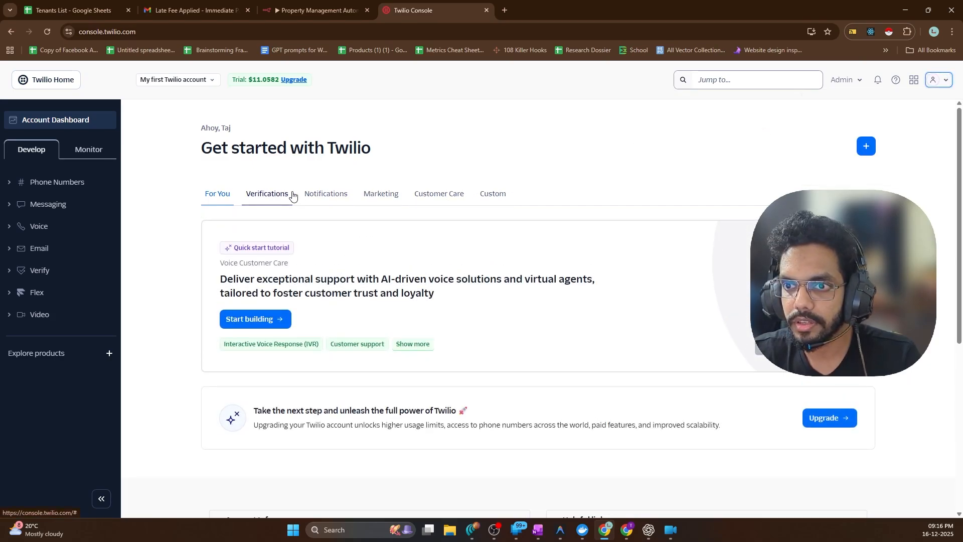
Choose the Notifications use case, start building SMS, and scroll down to Account Info
left_click(326, 195)
scroll(357, 300, "down", 2)
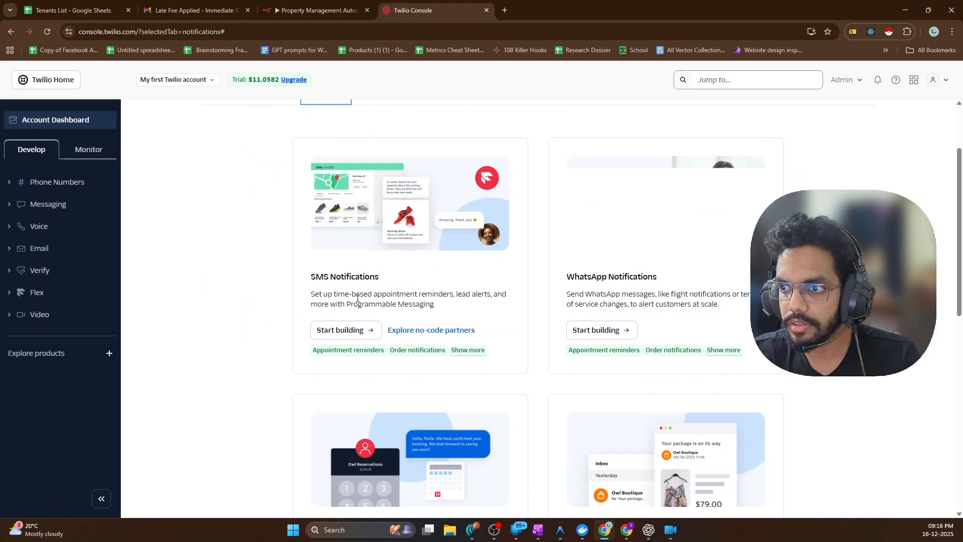
scroll(399, 316, "down", 2)
left_click(369, 239)
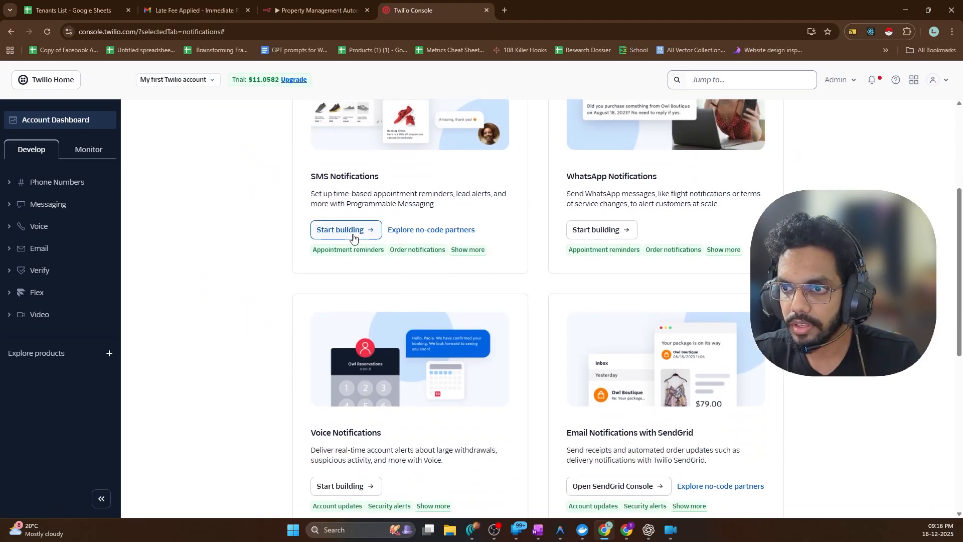
scroll(467, 299, "down", 7)
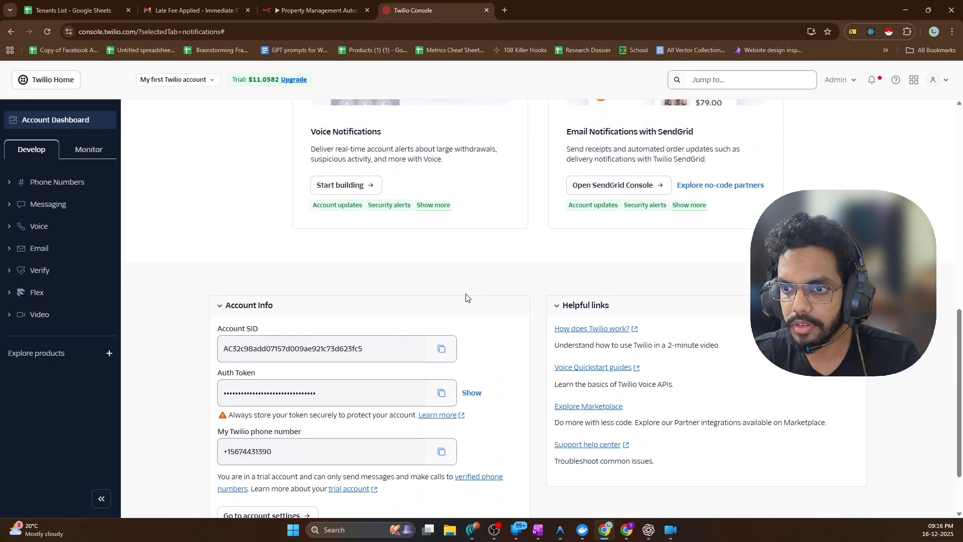
scroll(248, 292, "up", 1)
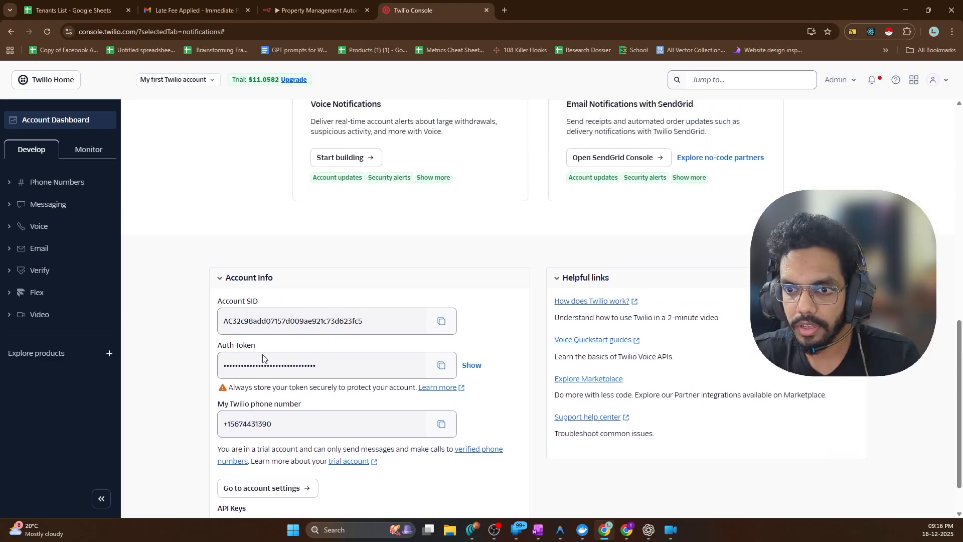
scroll(263, 358, "down", 1)
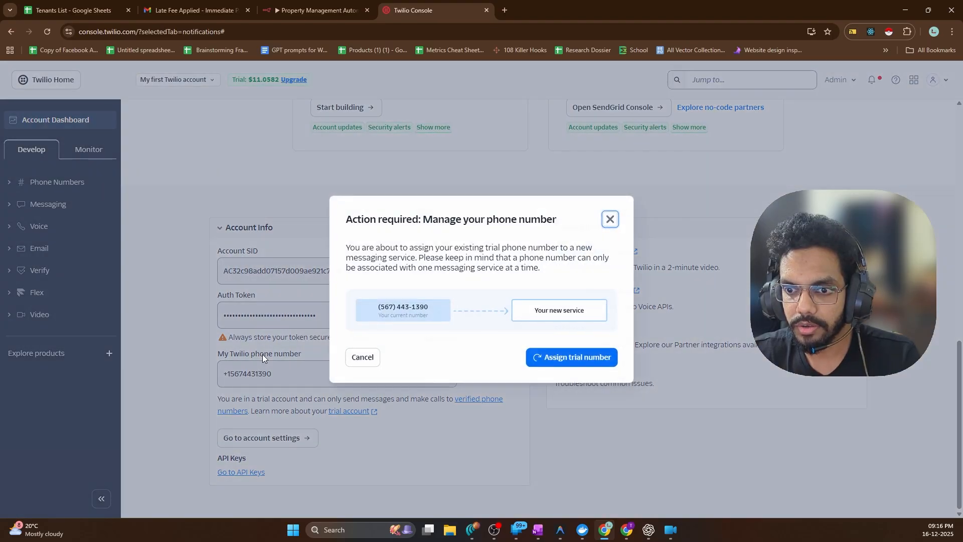
Assign the trial number to the new messaging service and close the SMS try-it-out page
left_click(528, 371)
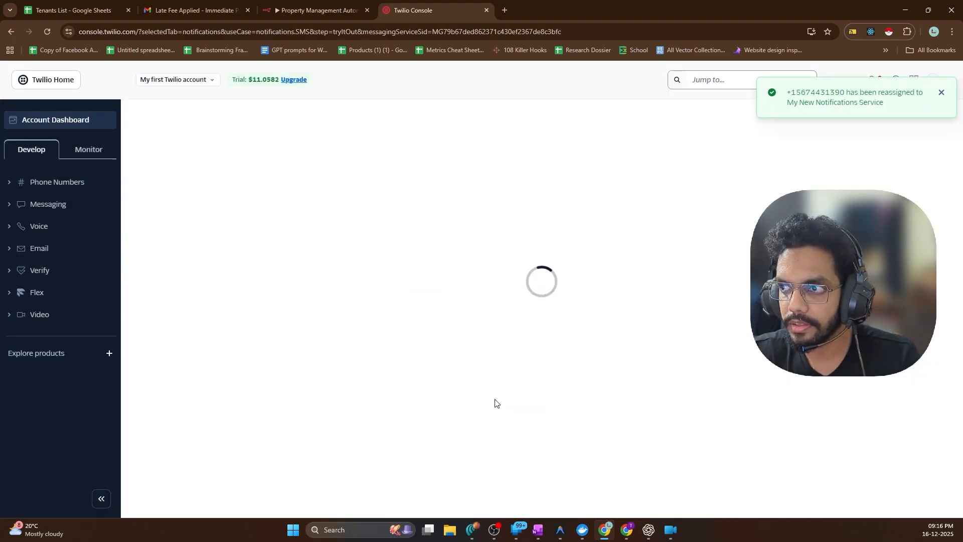
left_click(943, 95)
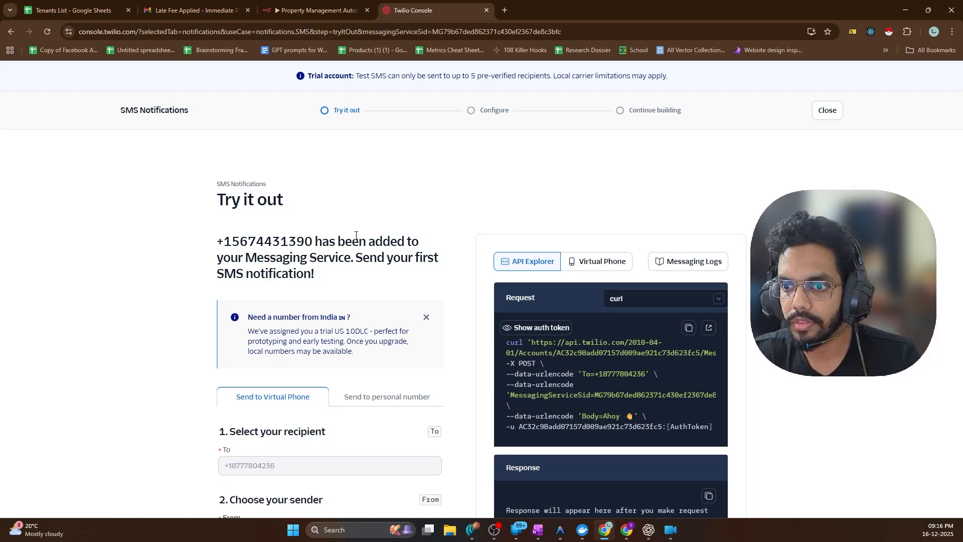
left_click(826, 112)
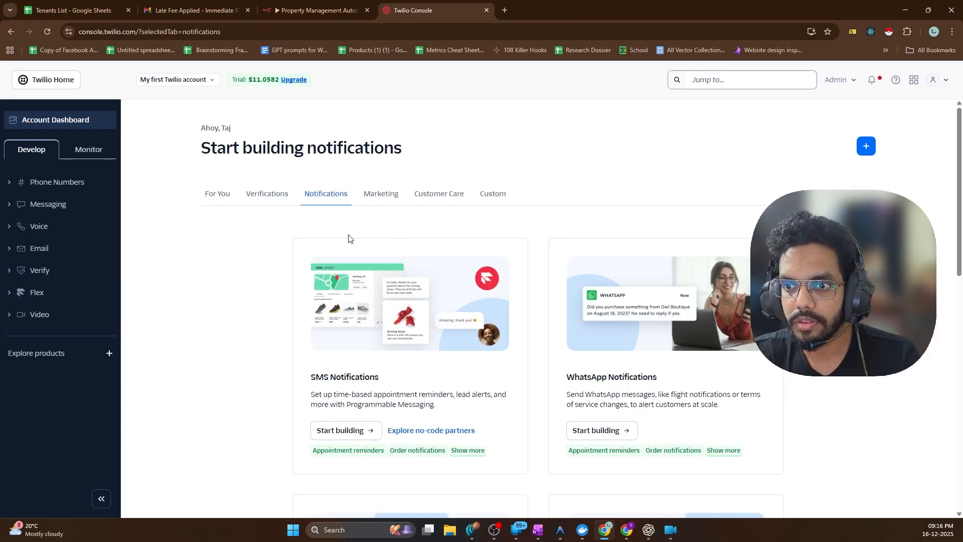
scroll(349, 236, "down", 3)
scroll(286, 255, "up", 3)
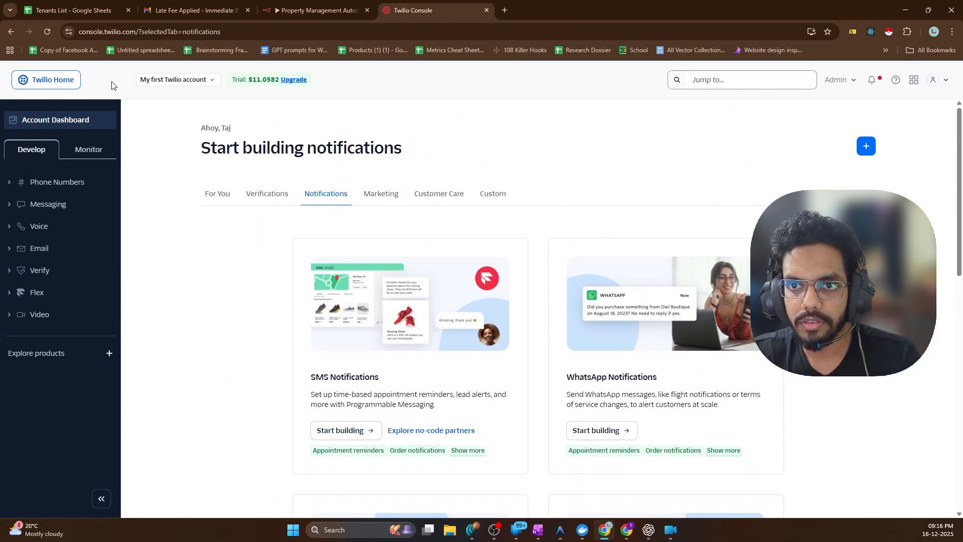
Go to the Twilio User Settings page from the profile menu
left_click(211, 81)
left_click(211, 82)
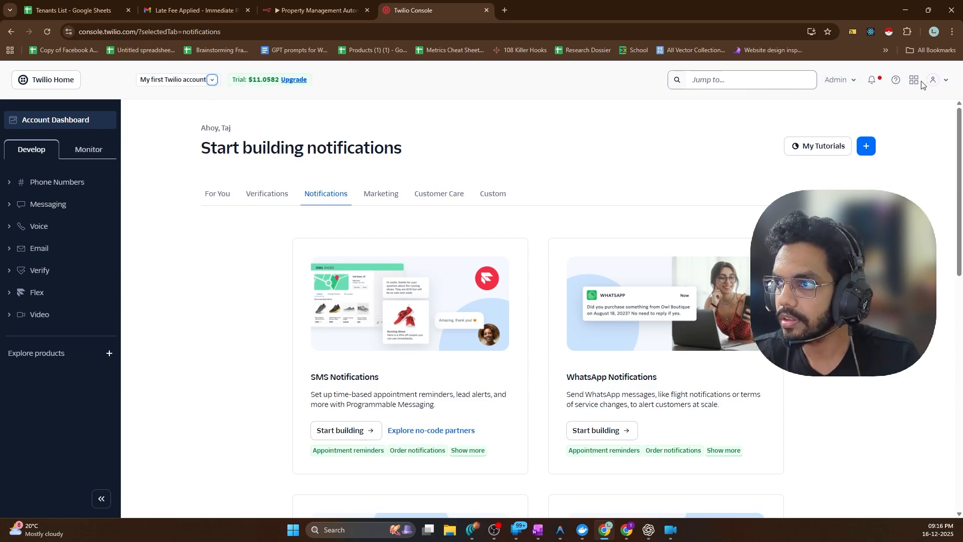
left_click(948, 80)
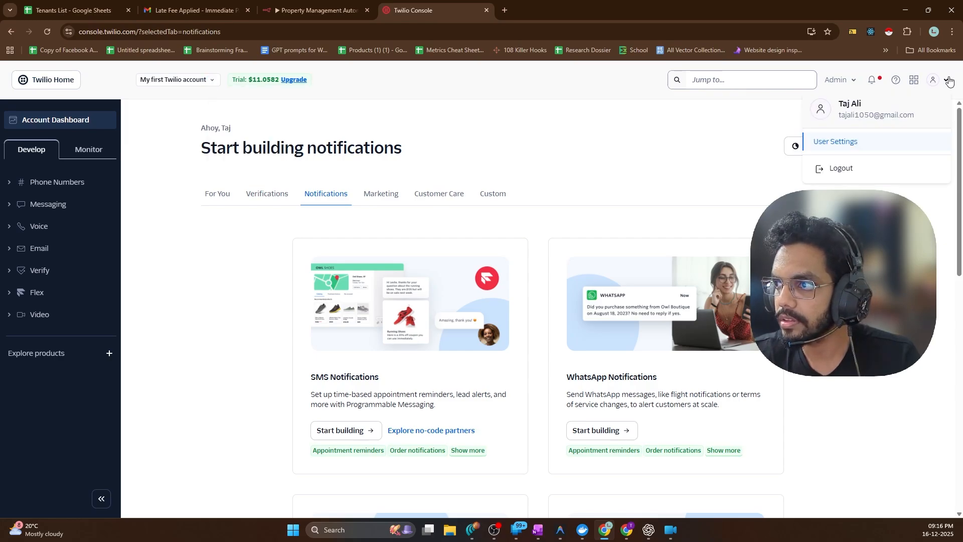
left_click(850, 143)
left_click(848, 86)
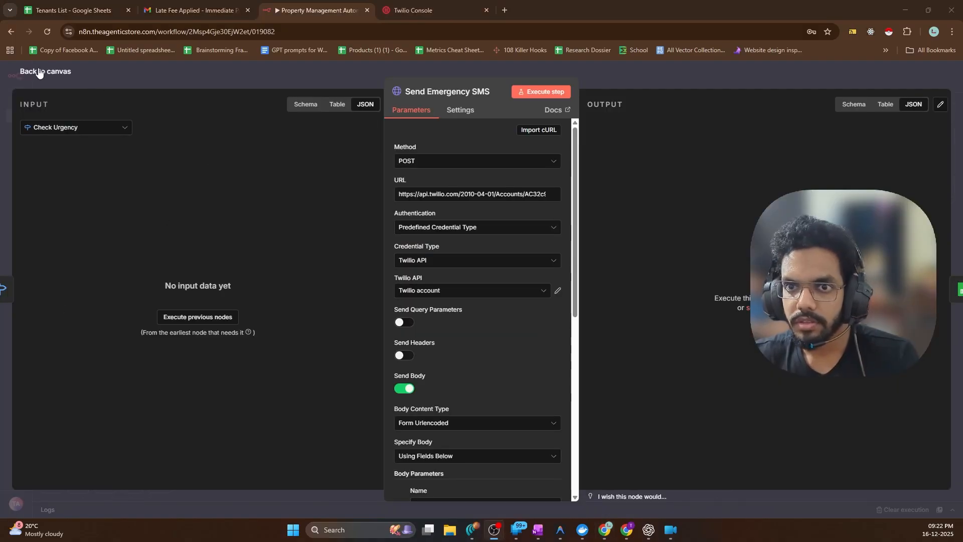
Back on the workflow, set the Create Ticket node's document to Tenants List
left_click(38, 73)
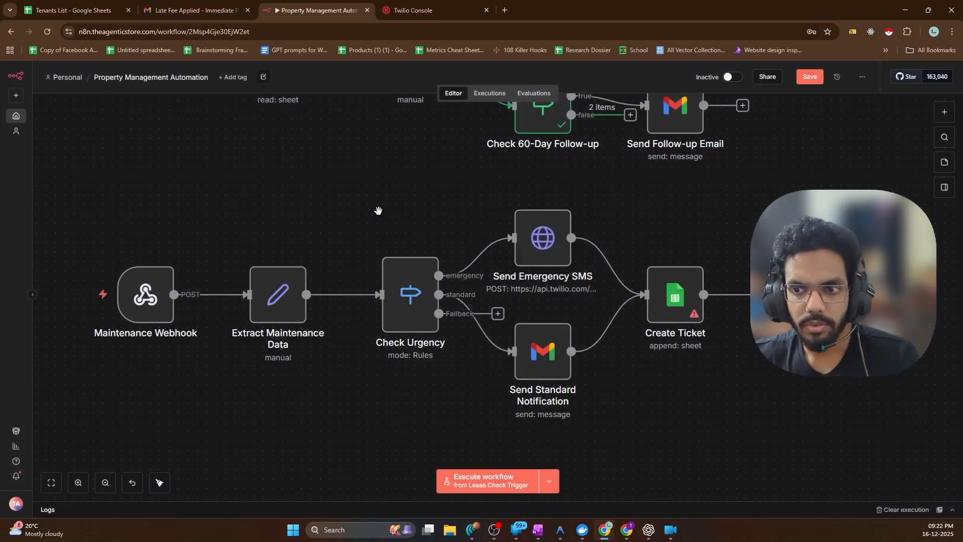
scroll(371, 213, "down", 3)
scroll(336, 229, "up", 2)
scroll(321, 235, "down", 2)
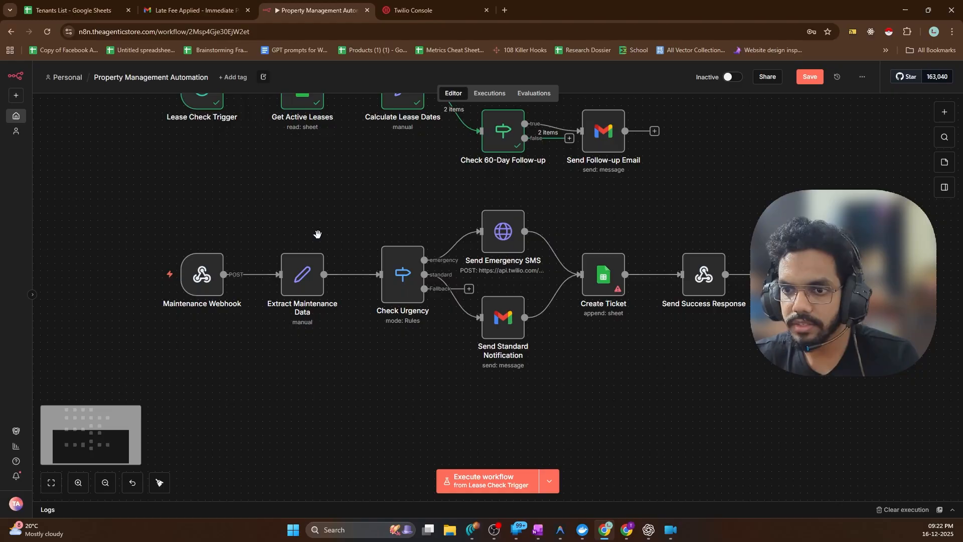
scroll(318, 234, "up", 2, "ctrl")
scroll(699, 231, "up", 2)
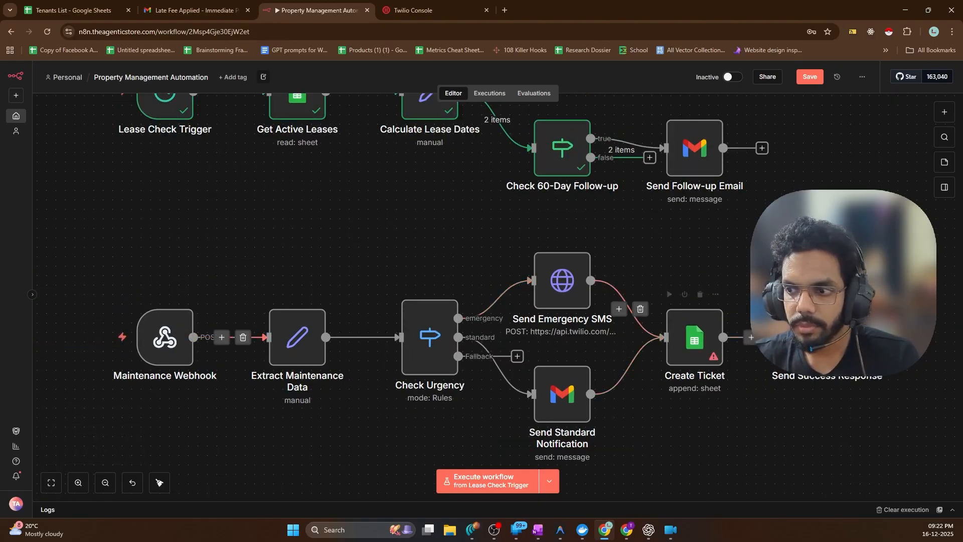
key("Return")
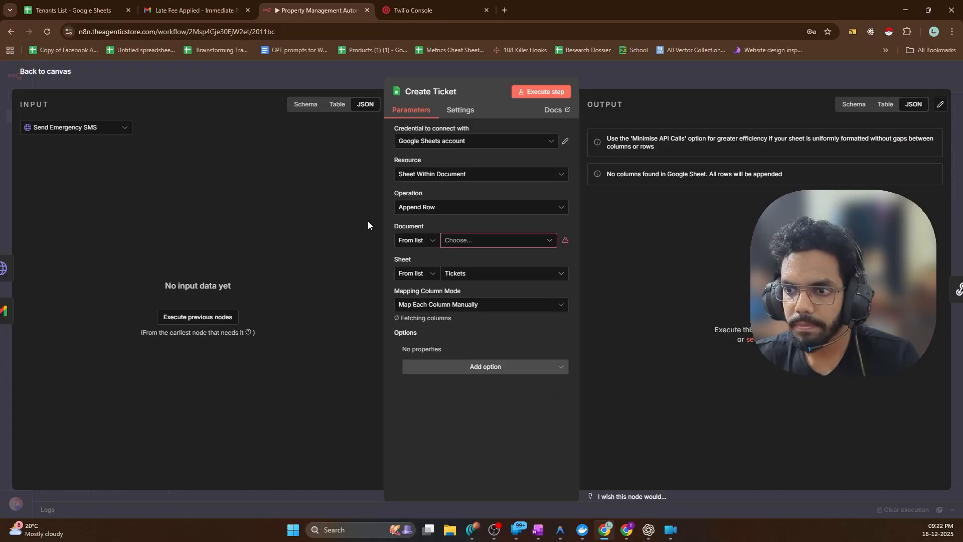
left_click(459, 241)
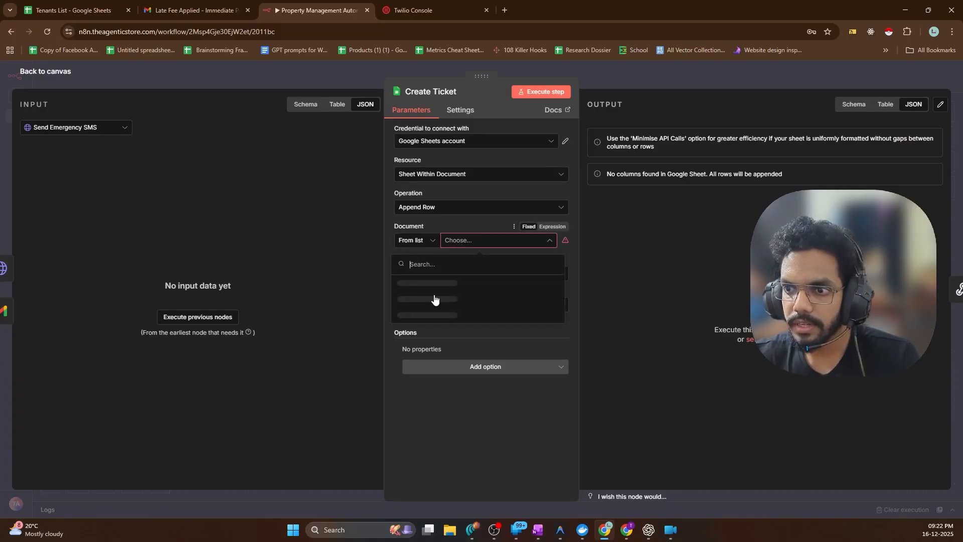
left_click(427, 280)
left_click(45, 71)
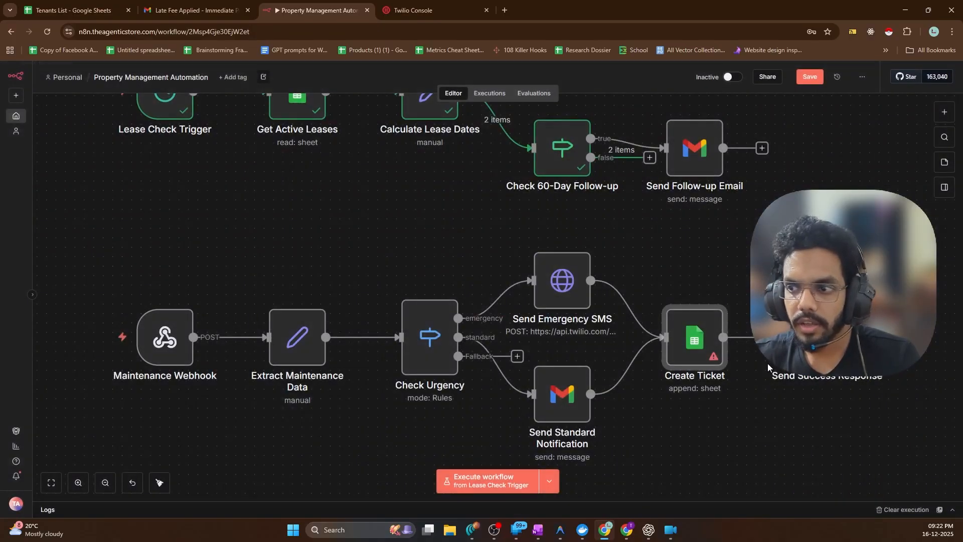
Reselect Tenants List, retry loading columns, map columns automatically, and test the Create Ticket step
double_click(679, 346)
left_click(499, 240)
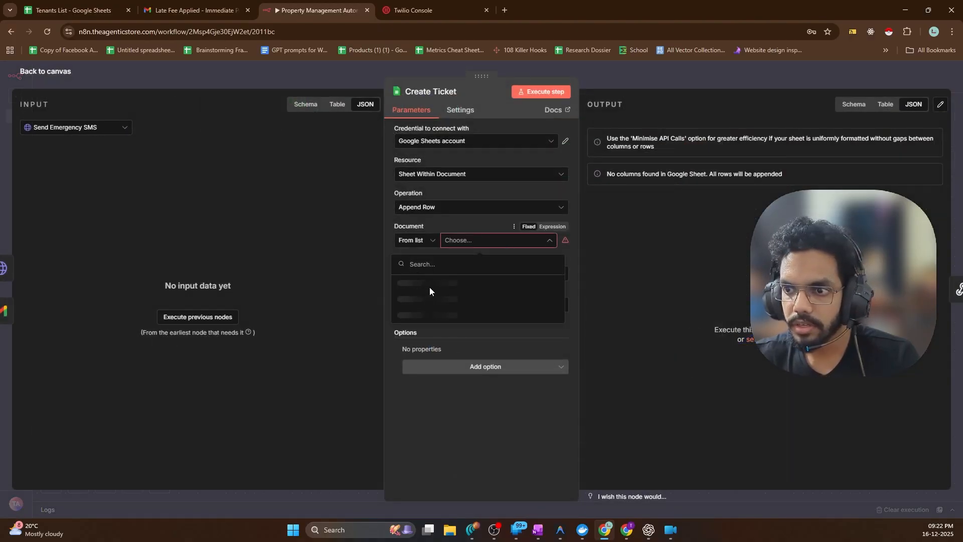
left_click(409, 283)
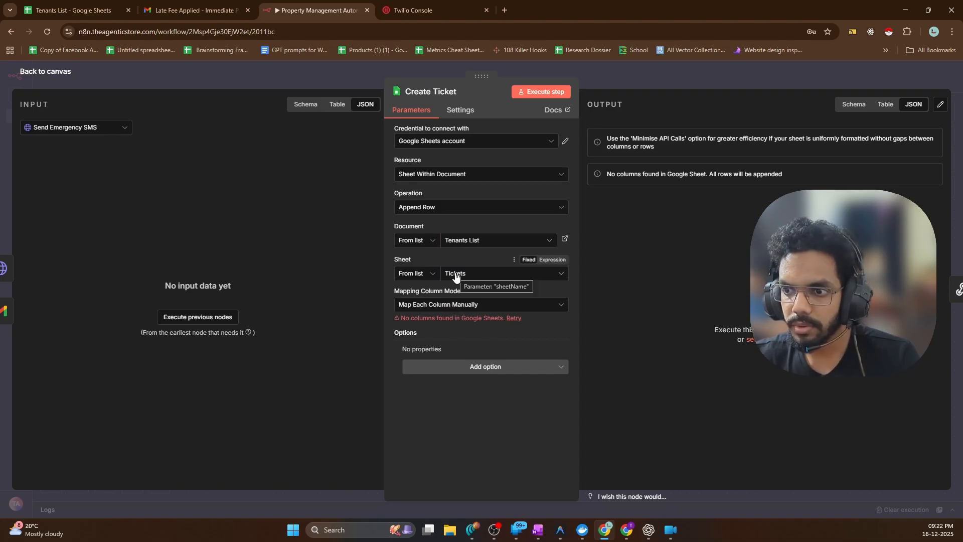
left_click(514, 319)
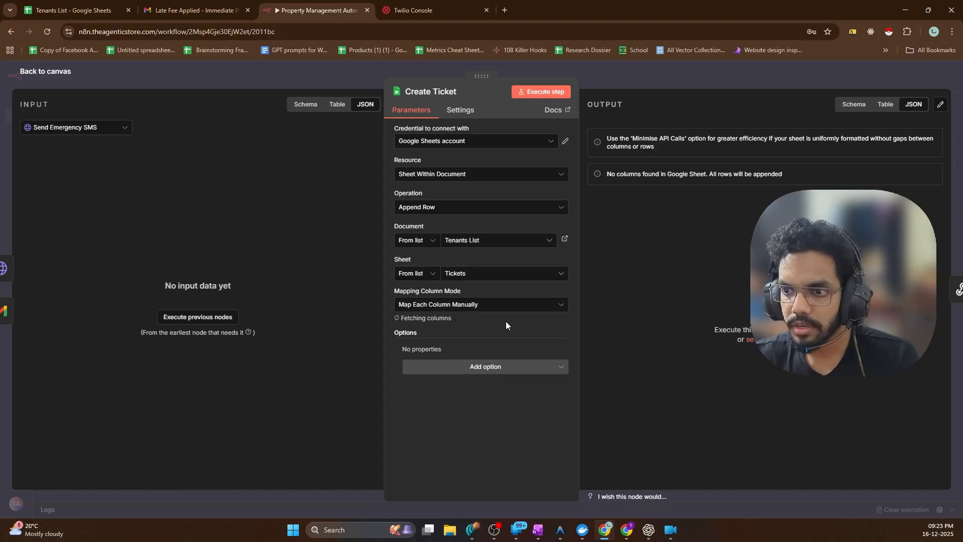
left_click(435, 307)
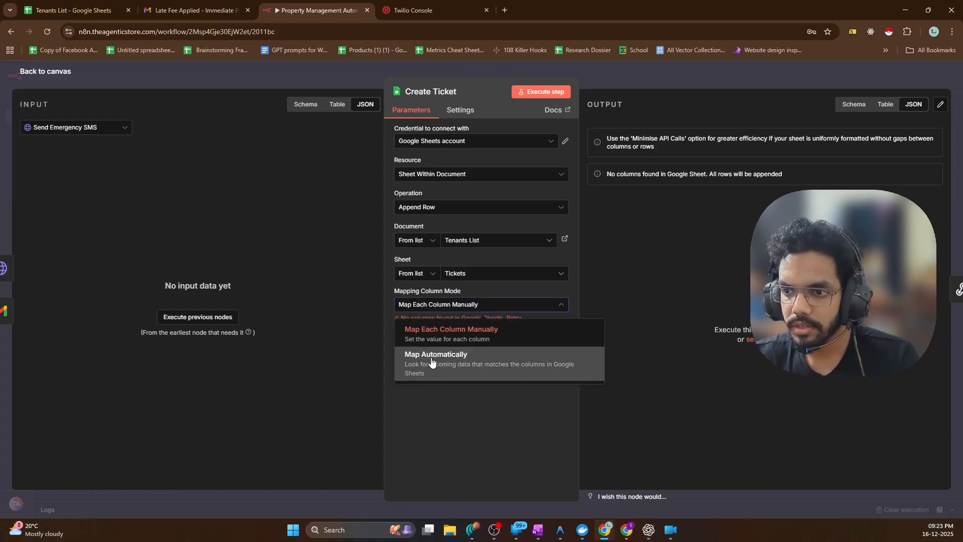
left_click(481, 355)
left_click(531, 92)
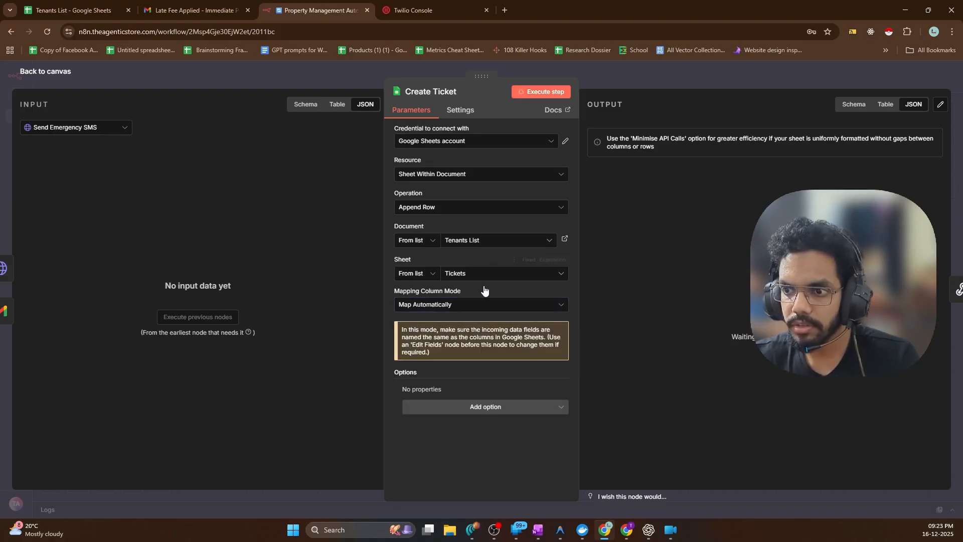
left_click(29, 73)
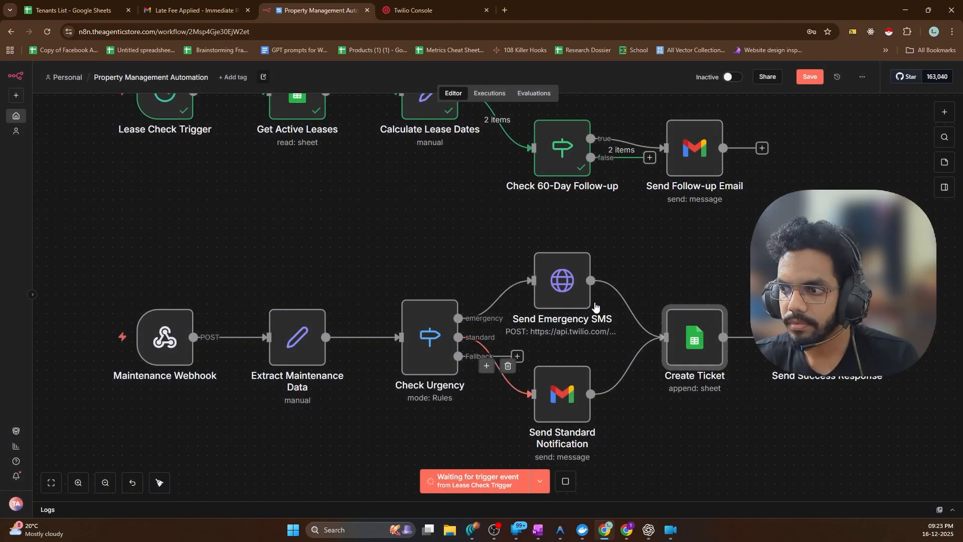
Stop waiting for the trigger, open the Maintenance Webhook node, and switch to the Antigravity walkthrough
scroll(505, 298, "down", 4)
scroll(533, 319, "up", 3)
mouse_move(138, 320)
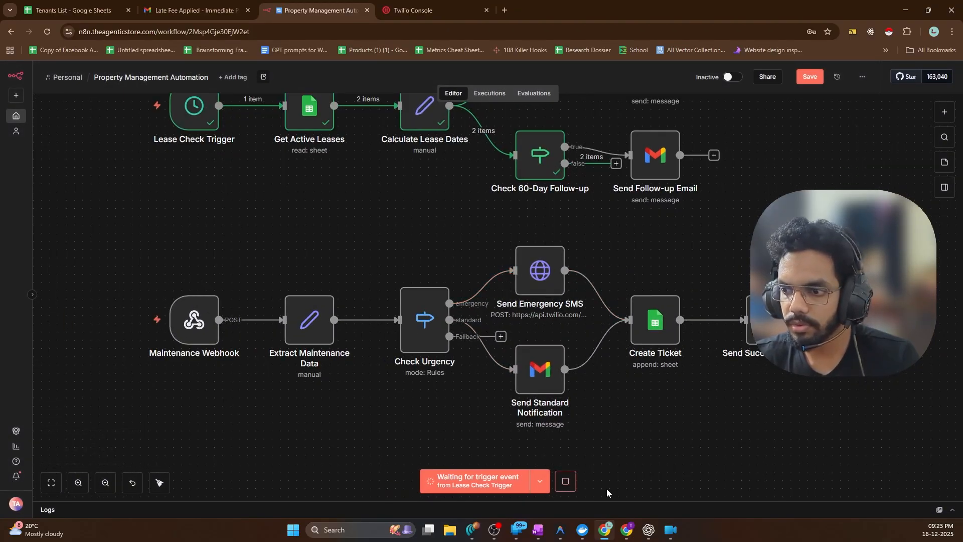
left_click(565, 482)
double_click(194, 321)
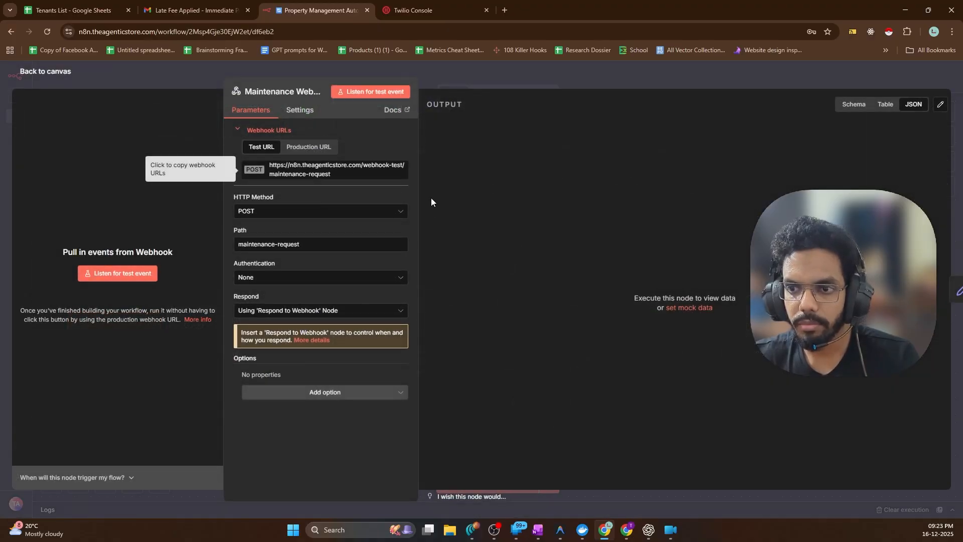
left_click(582, 529)
left_click(561, 530)
Review the Walkthrough and copy the Payload Structure JSON, then bring up Windows search
scroll(478, 260, "up", 15)
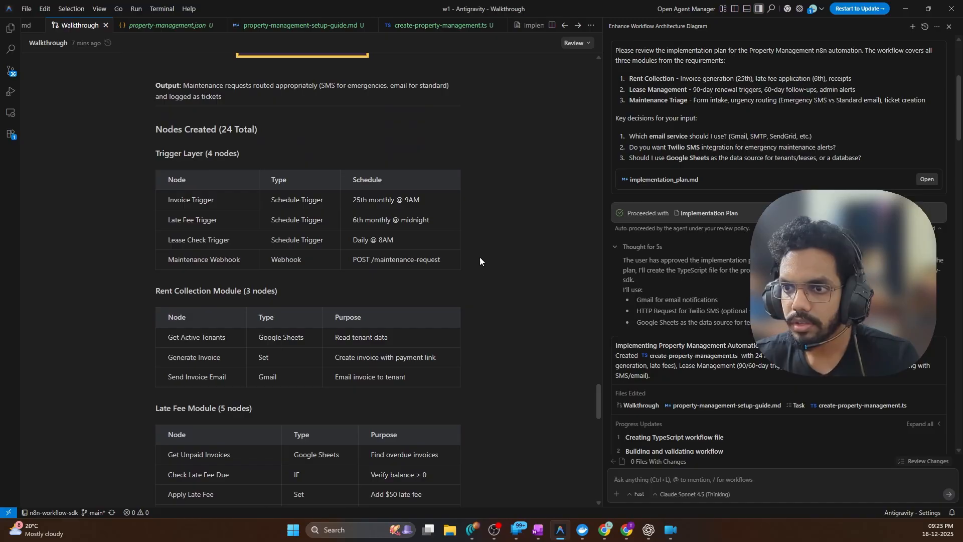
scroll(485, 272, "down", 5)
scroll(467, 262, "down", 20)
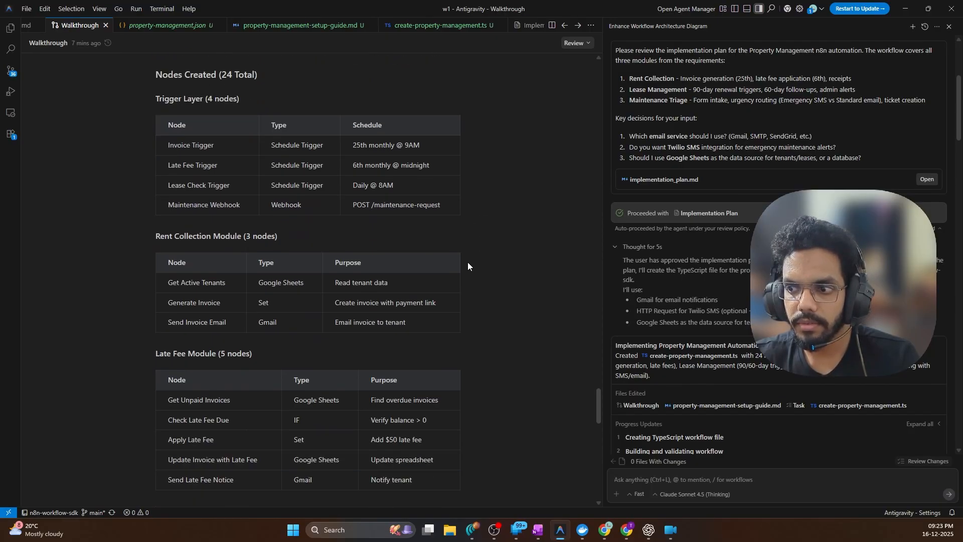
scroll(469, 255, "up", 20)
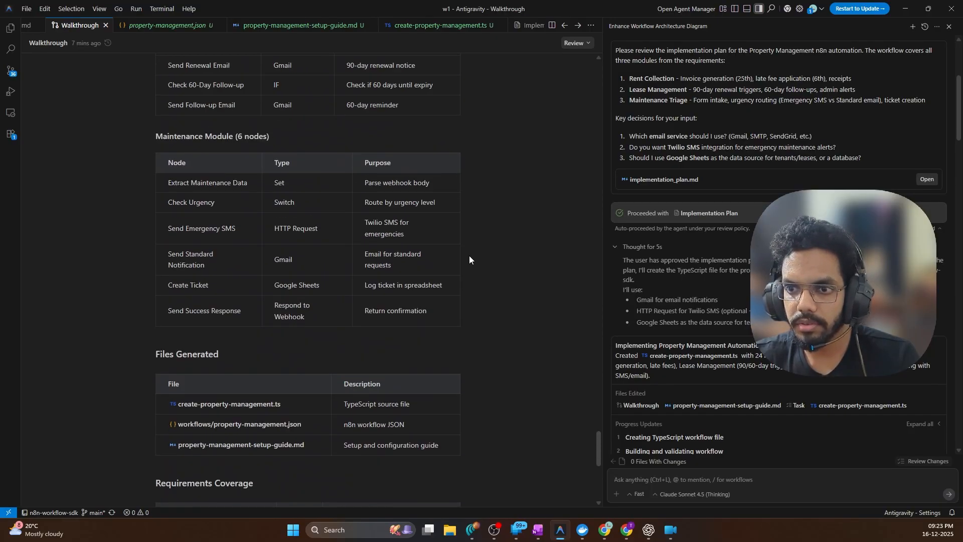
scroll(493, 248, "up", 20)
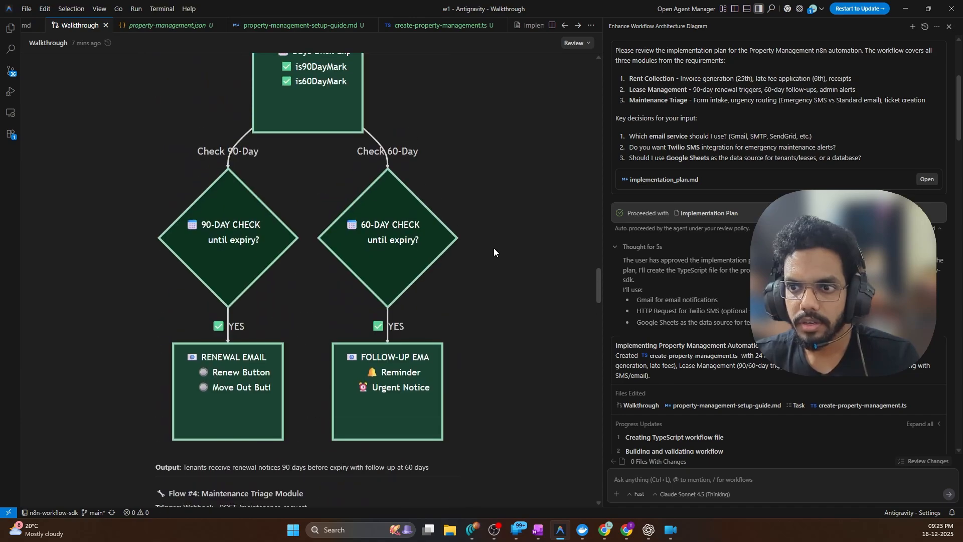
scroll(494, 253, "up", 3)
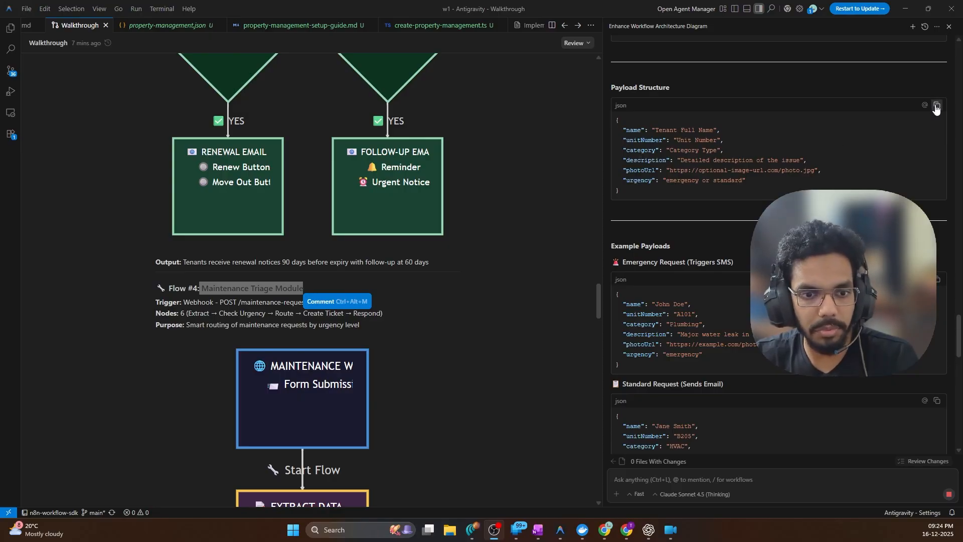
left_click(936, 107)
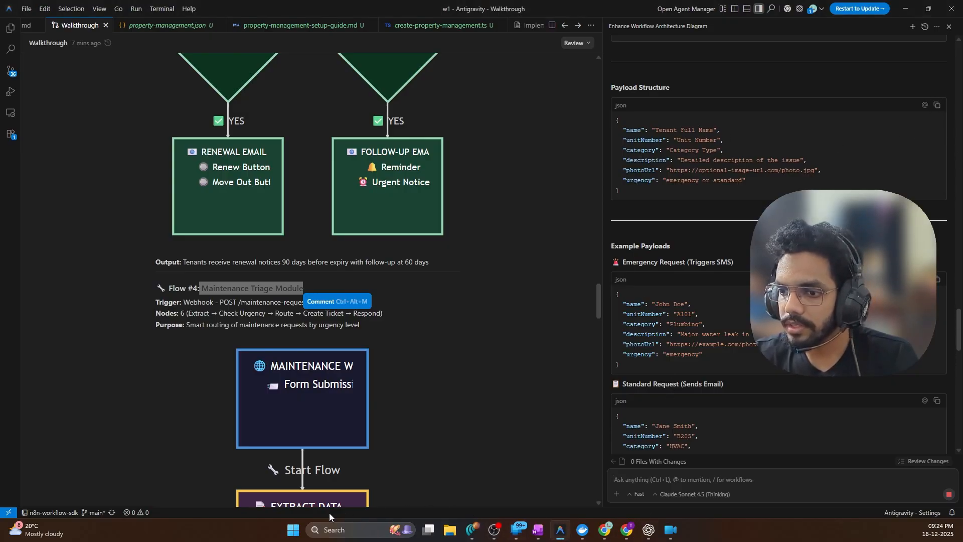
left_click(294, 537)
Launch Postman and paste the maintenance payload template as a raw JSON body in a new request
type("post")
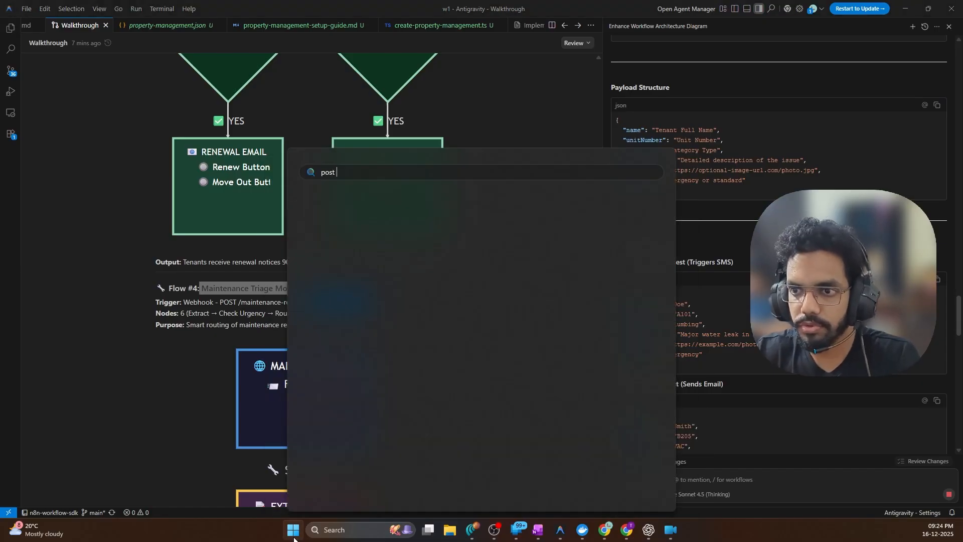
left_click(347, 253)
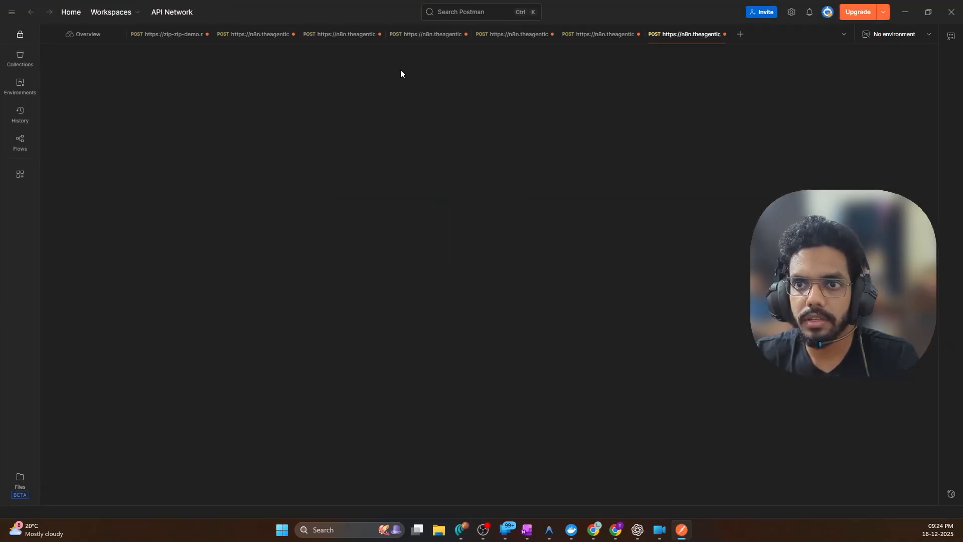
key("ctrl+t")
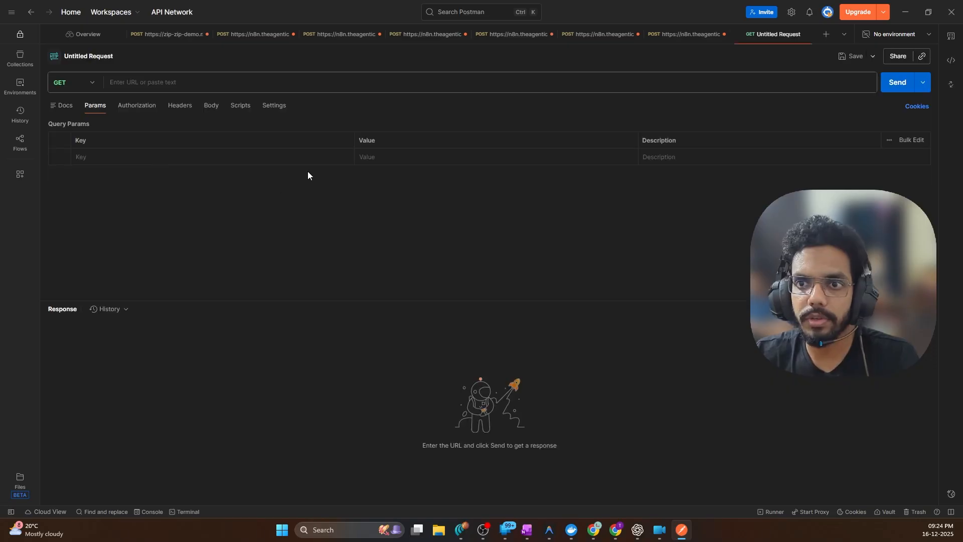
left_click(223, 106)
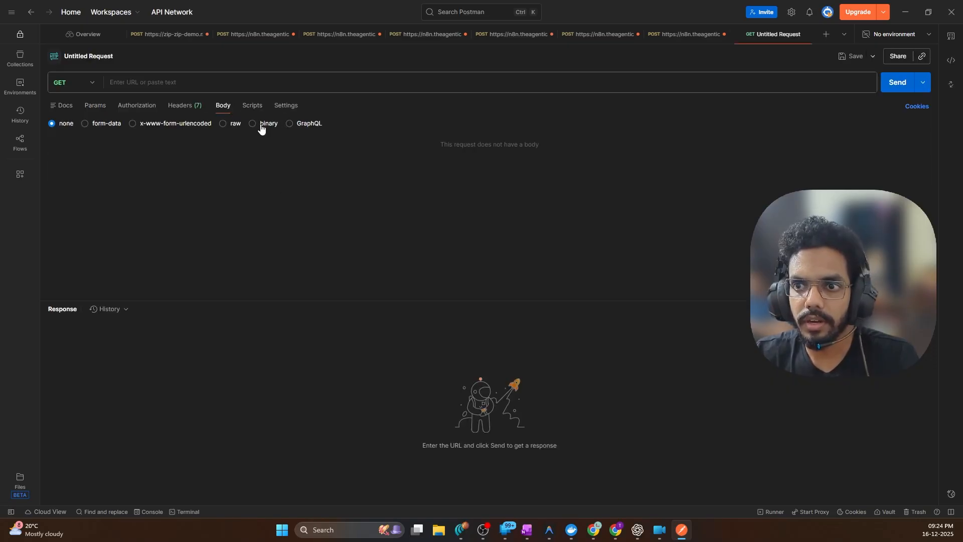
left_click(223, 123)
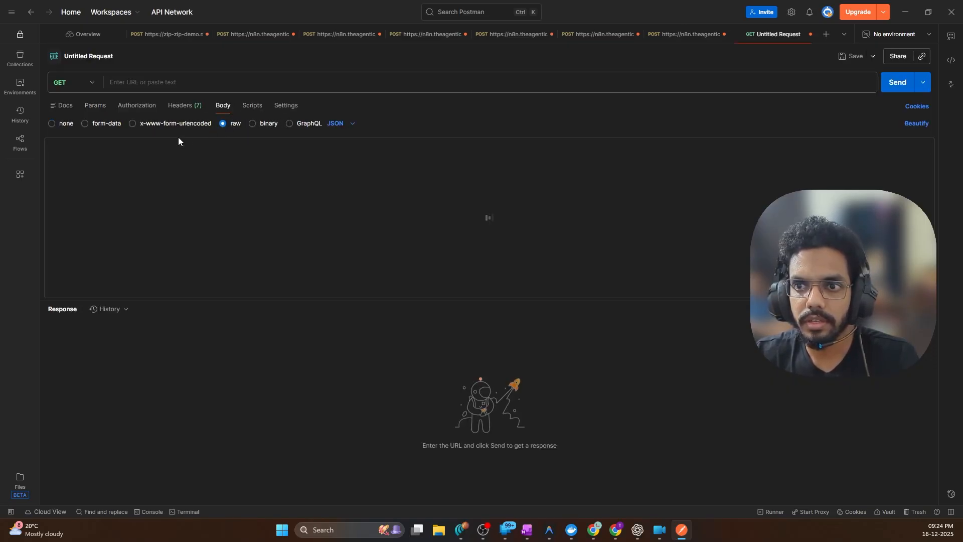
left_click(211, 143)
key("ctrl+v")
Set the request method to POST and paste the n8n webhook test URL into it
left_click(137, 86)
left_click(73, 82)
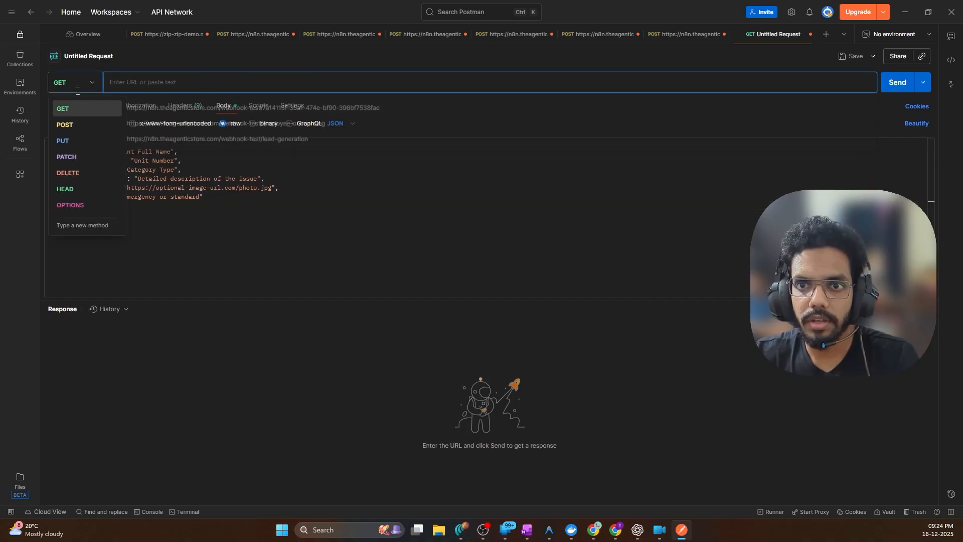
left_click(64, 123)
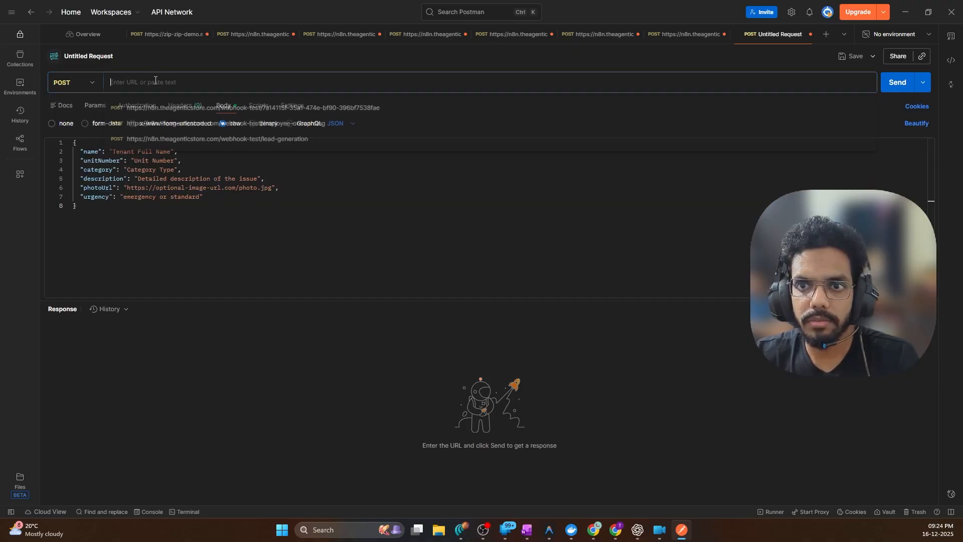
left_click(906, 12)
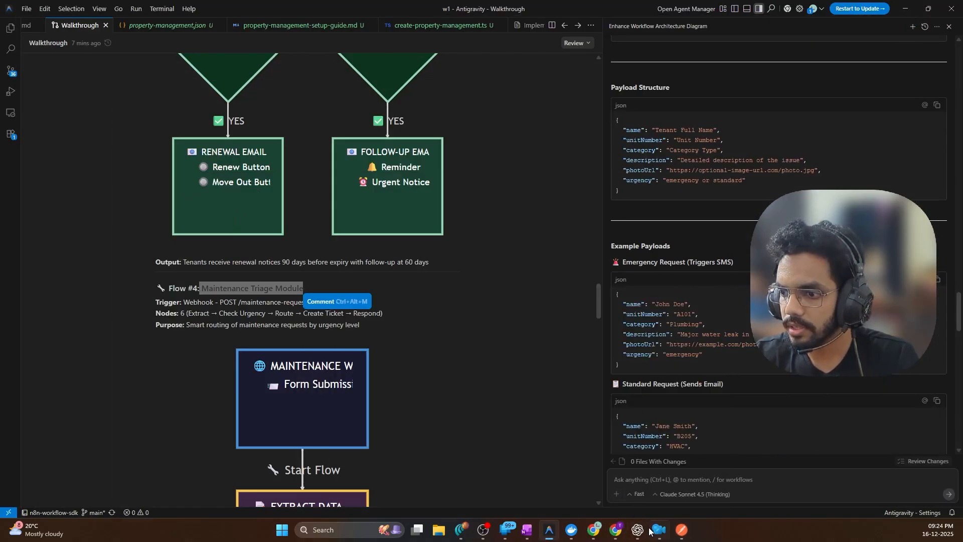
left_click(593, 530)
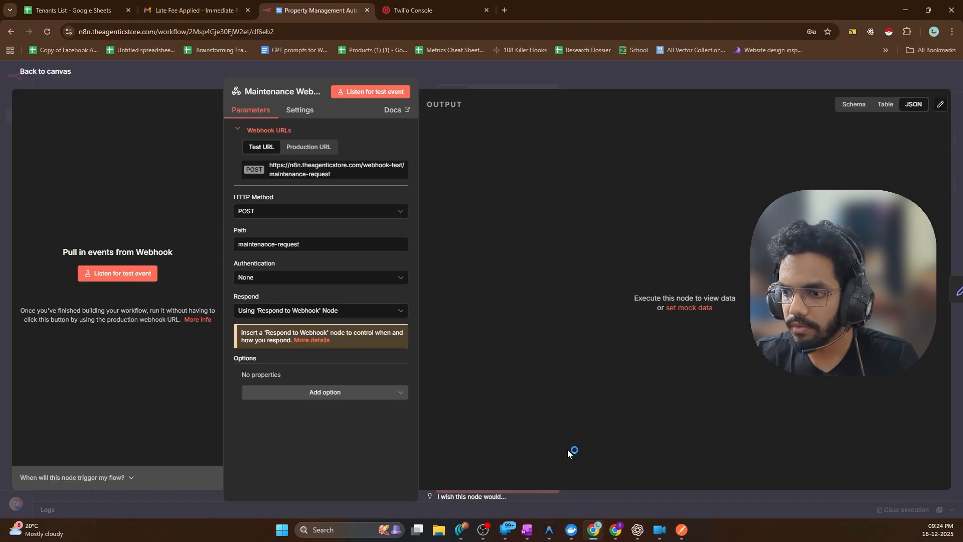
left_click(296, 175)
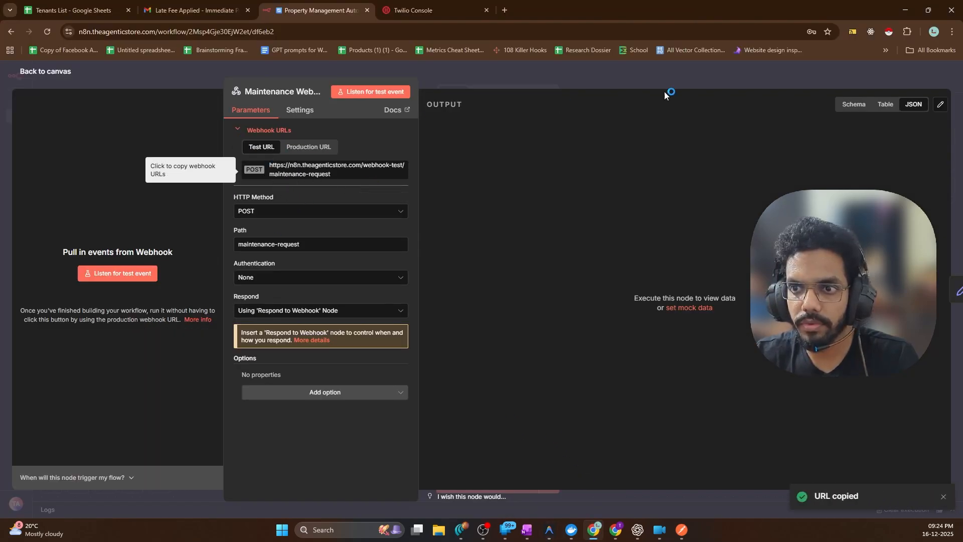
left_click(905, 10)
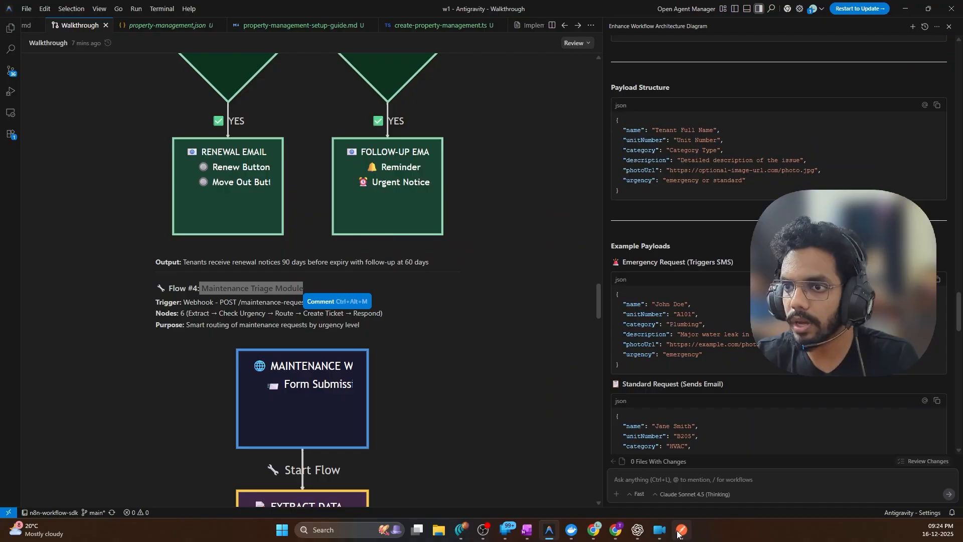
left_click(681, 530)
left_click(309, 82)
key("ctrl+v")
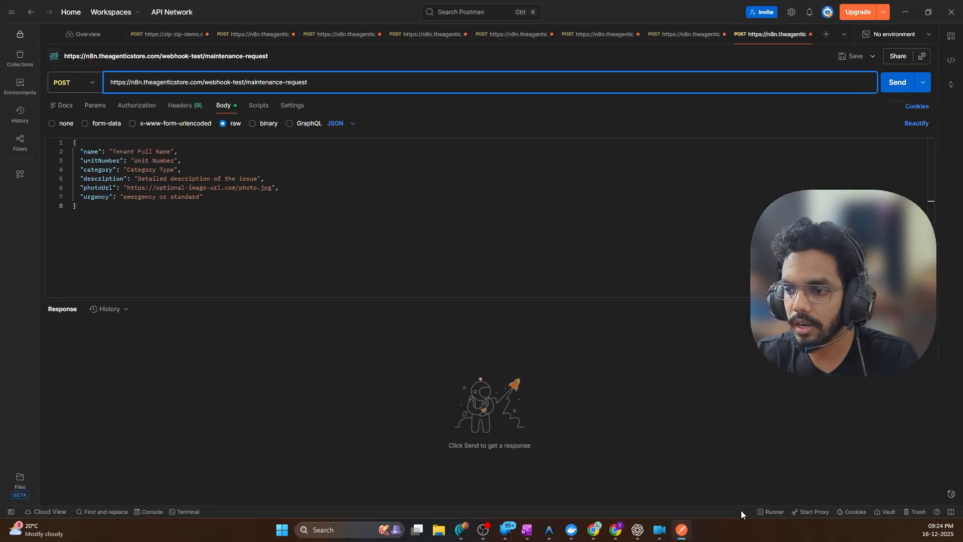
Start the n8n workflow listening and send the Postman request to the test webhook
left_click(686, 535)
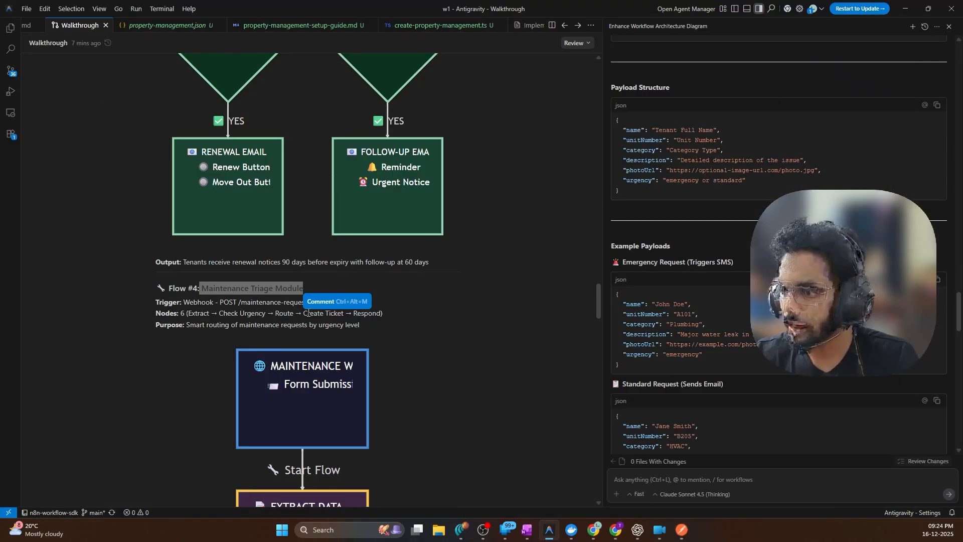
left_click(593, 530)
key("Escape")
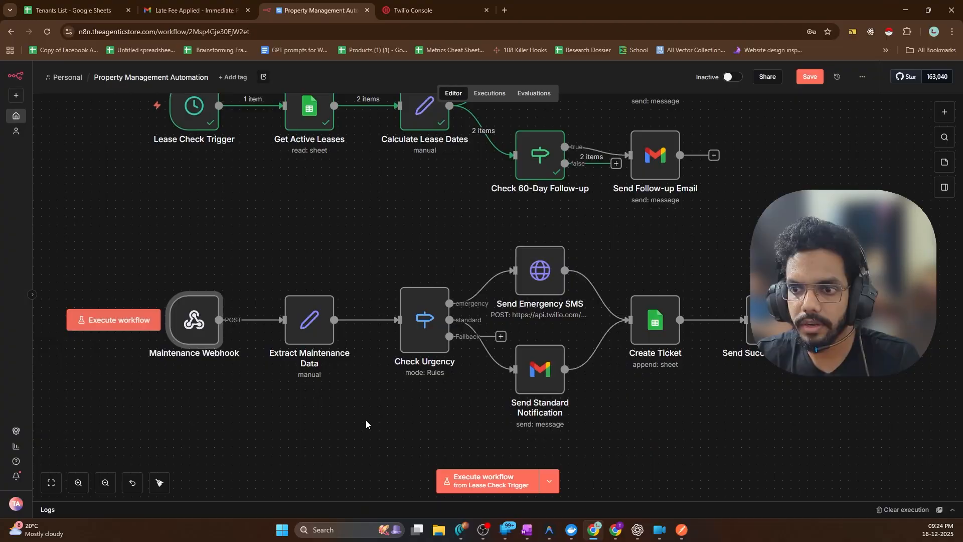
left_click(118, 320)
key("alt+Tab")
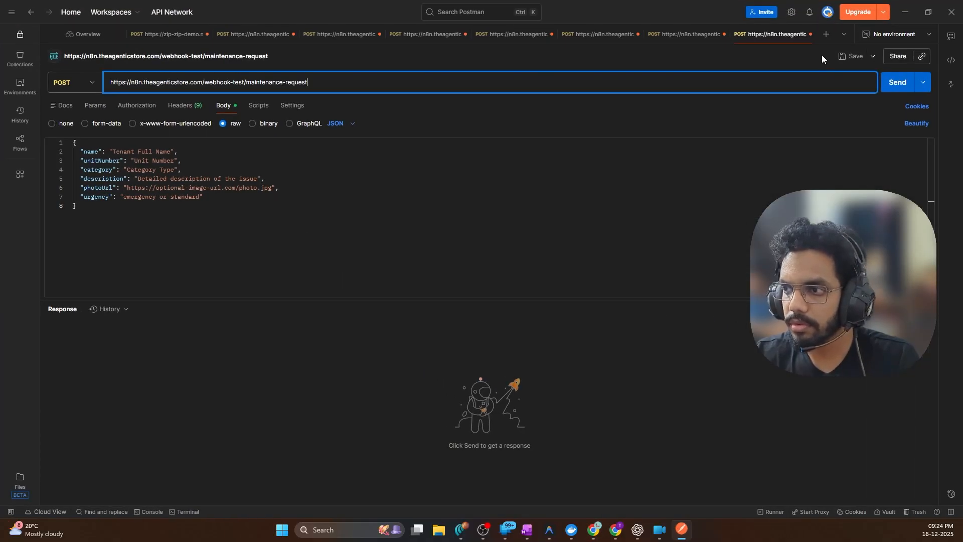
left_click(905, 83)
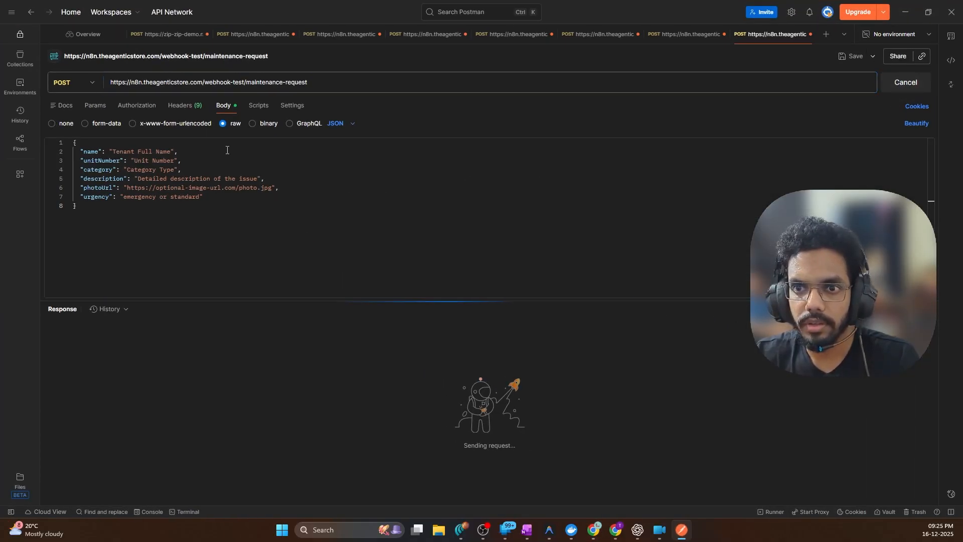
left_click_drag(113, 151, 179, 152)
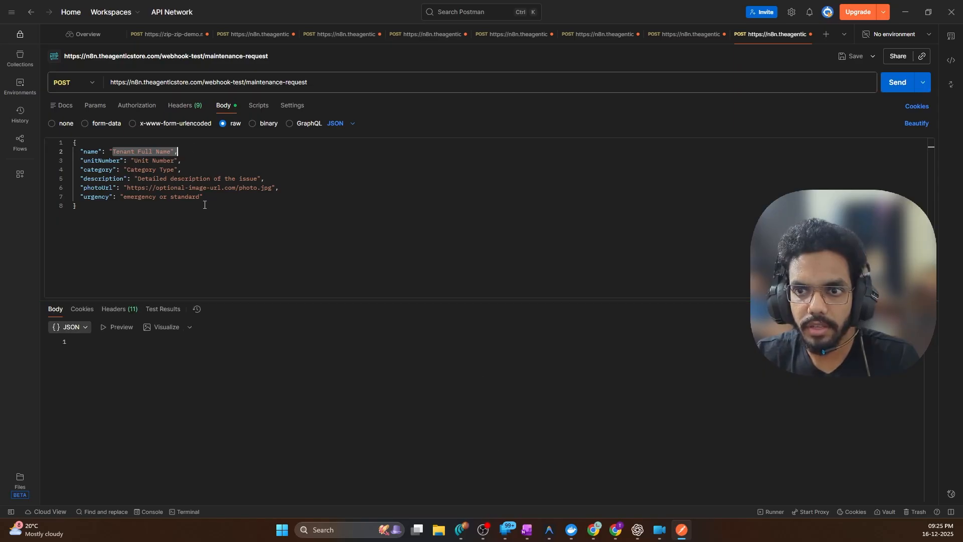
key("alt+Tab")
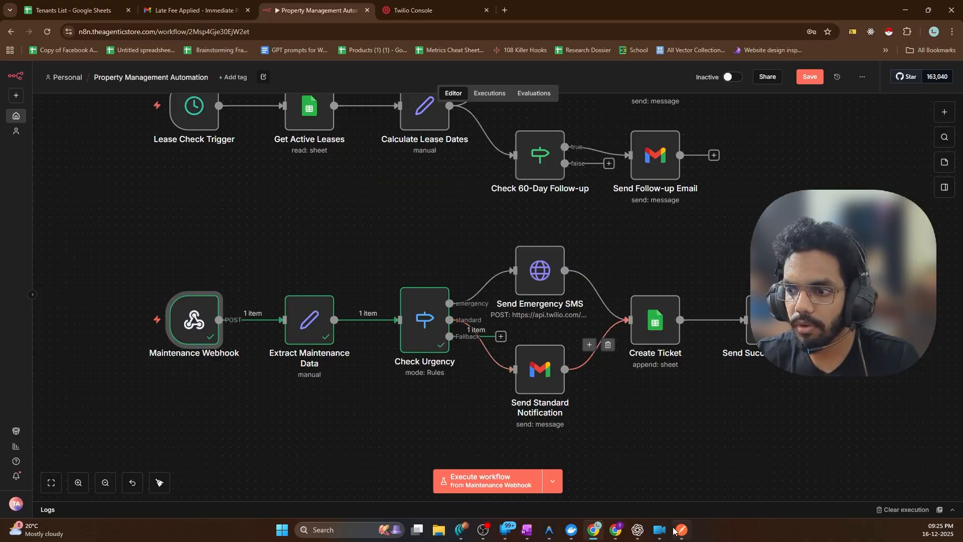
left_click(555, 531)
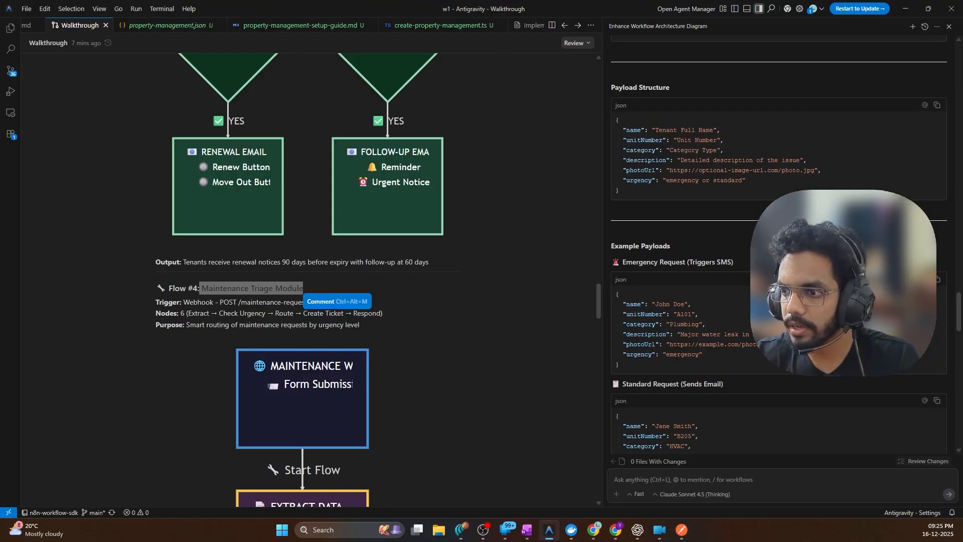
Replace the Postman body with the emergency plumbing example payload for unit A101
left_click(936, 280)
left_click(681, 530)
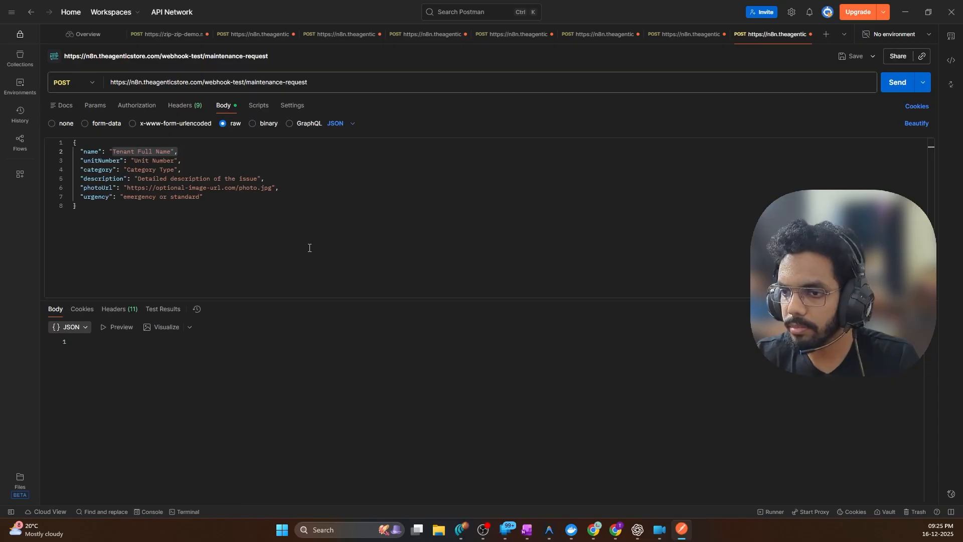
key("ctrl+a")
key("ctrl+v")
left_click(191, 154)
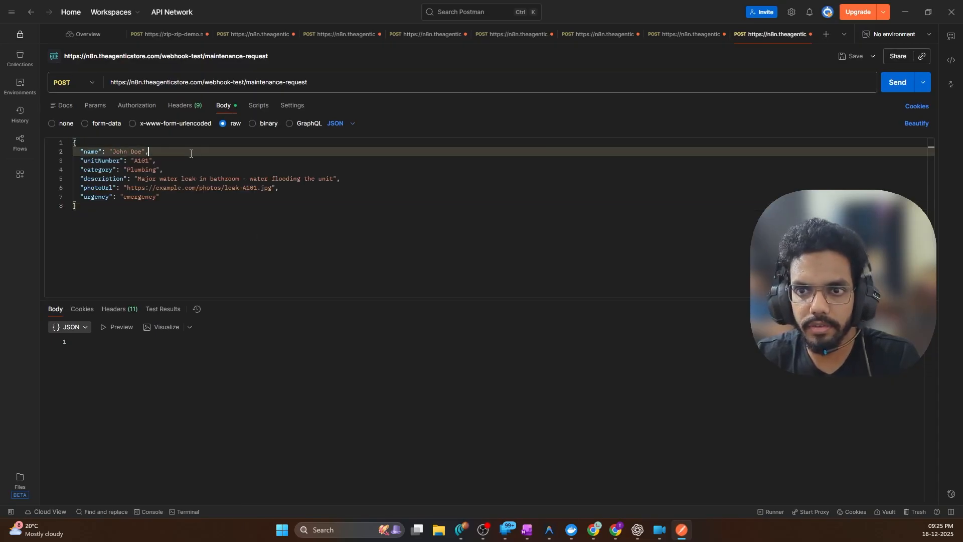
left_click(153, 223)
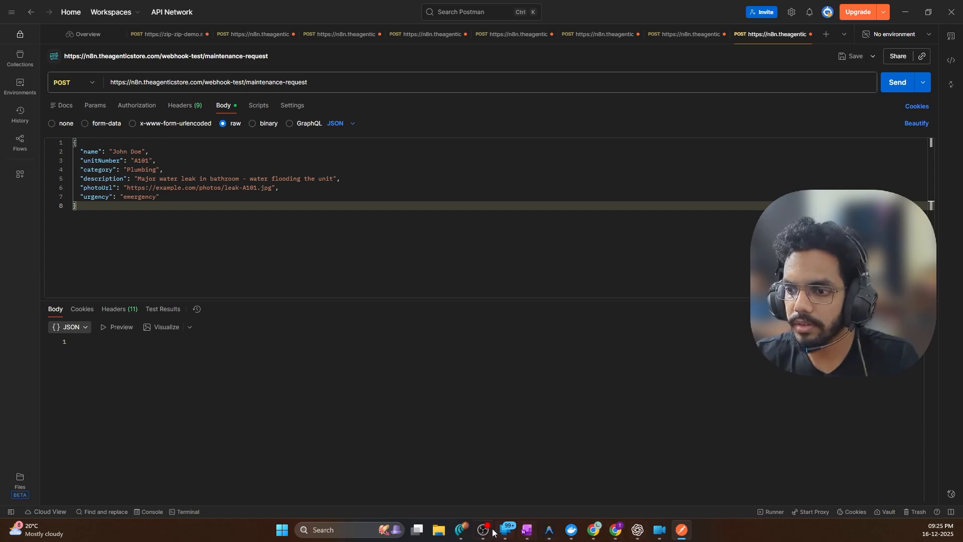
double_click(140, 197)
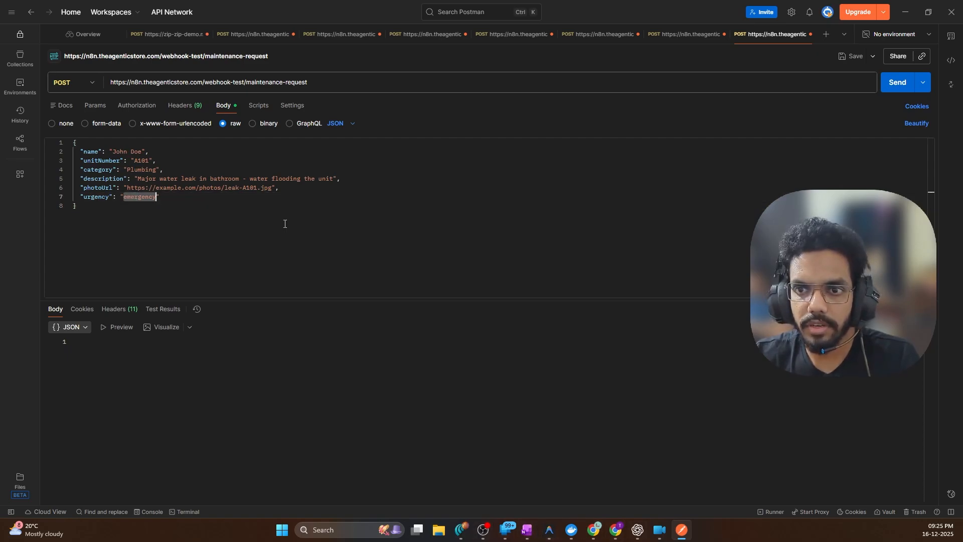
Set the n8n workflow listening again and send the emergency request from Postman
mouse_move(461, 530)
left_click(486, 495)
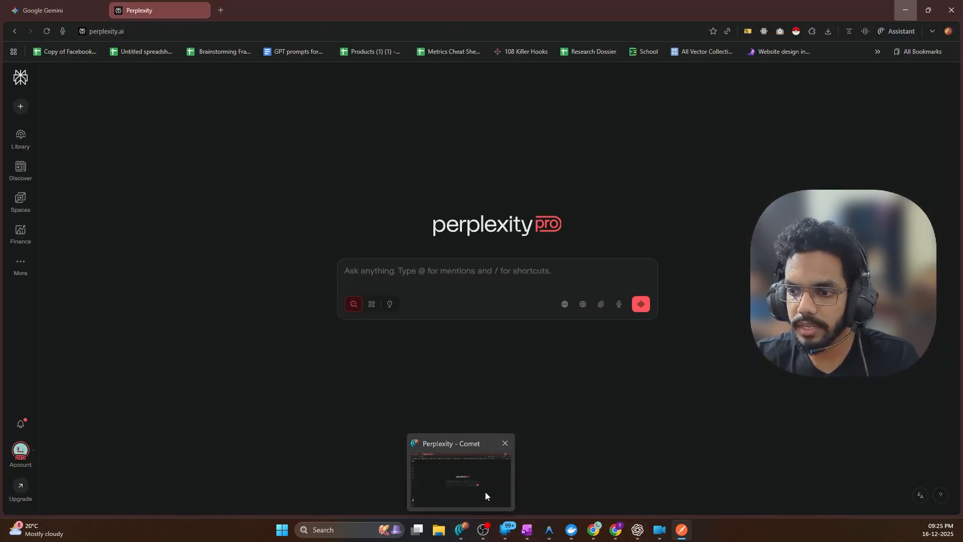
left_click(486, 491)
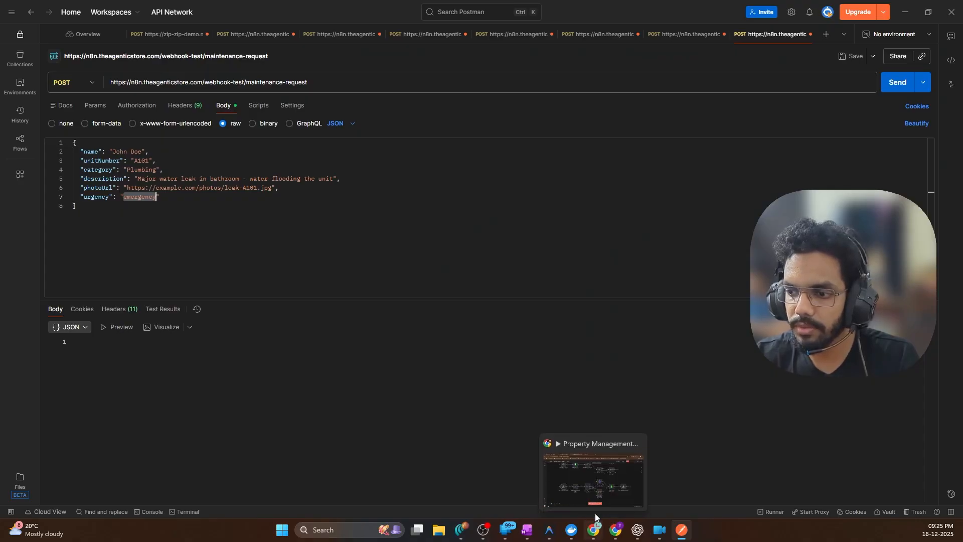
left_click(594, 530)
left_click(140, 325)
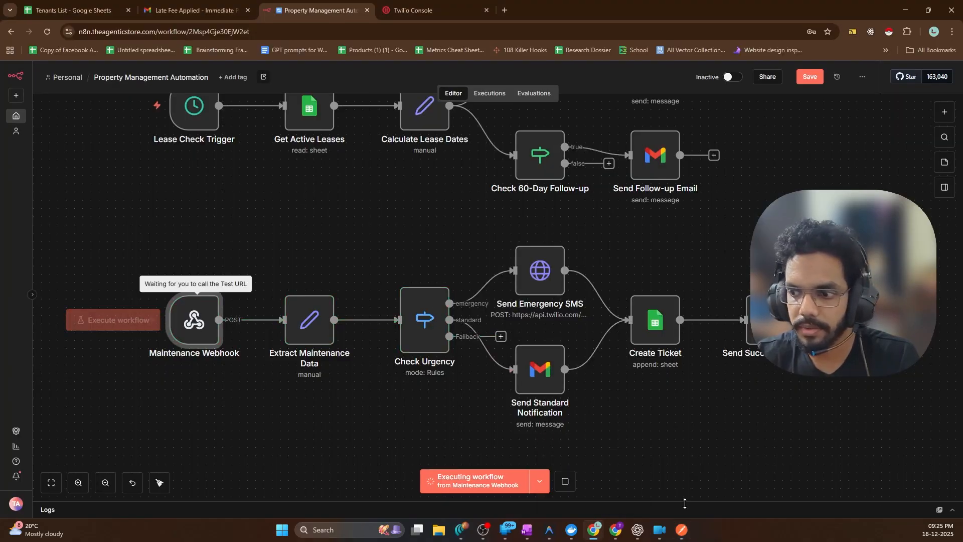
left_click(682, 530)
left_click(238, 160)
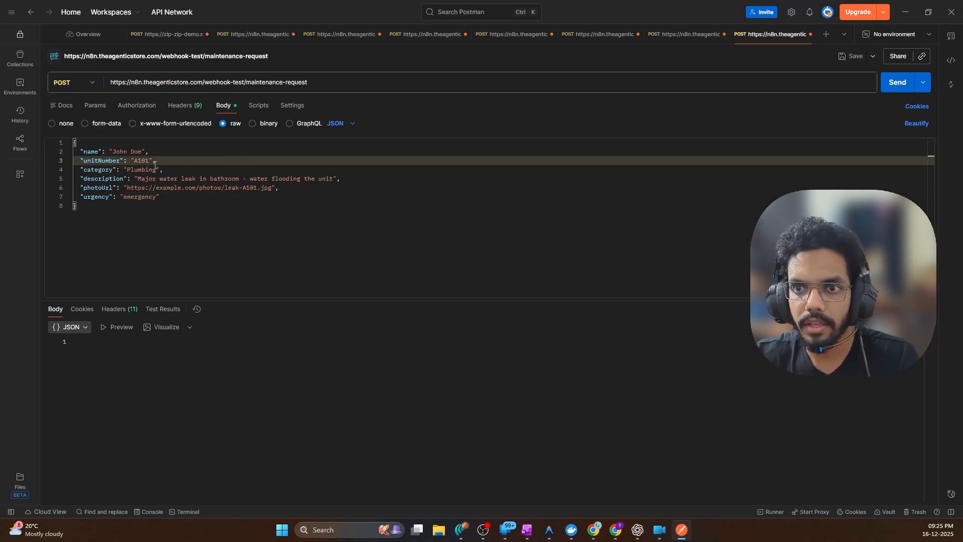
left_click(901, 84)
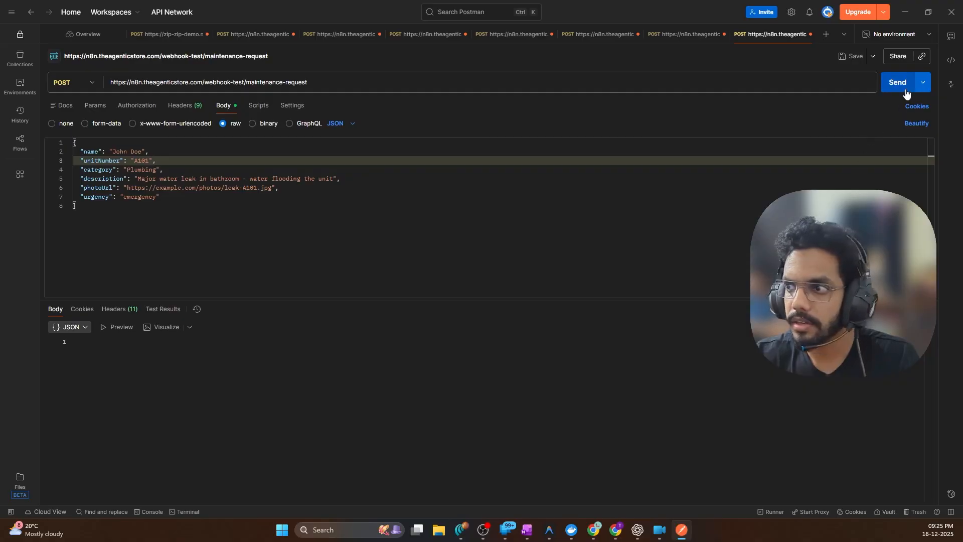
left_click(682, 531)
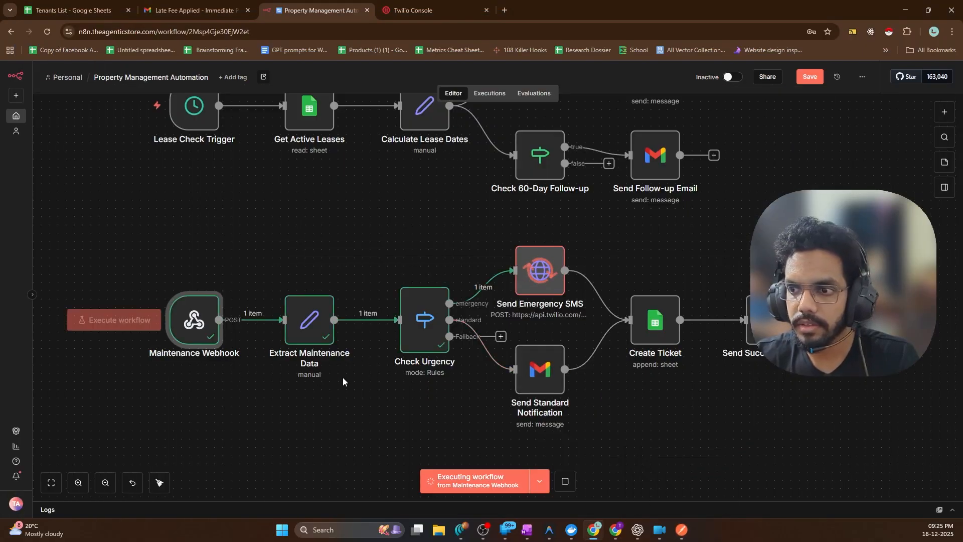
scroll(631, 275, "right", 5)
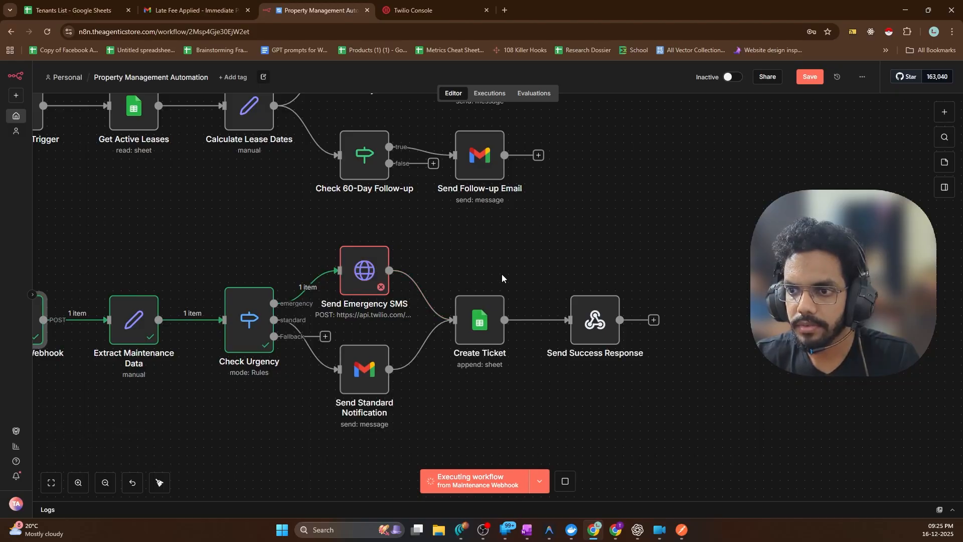
Inspect the failed Send Emergency SMS node's Twilio body parameters, including the From number
double_click(351, 284)
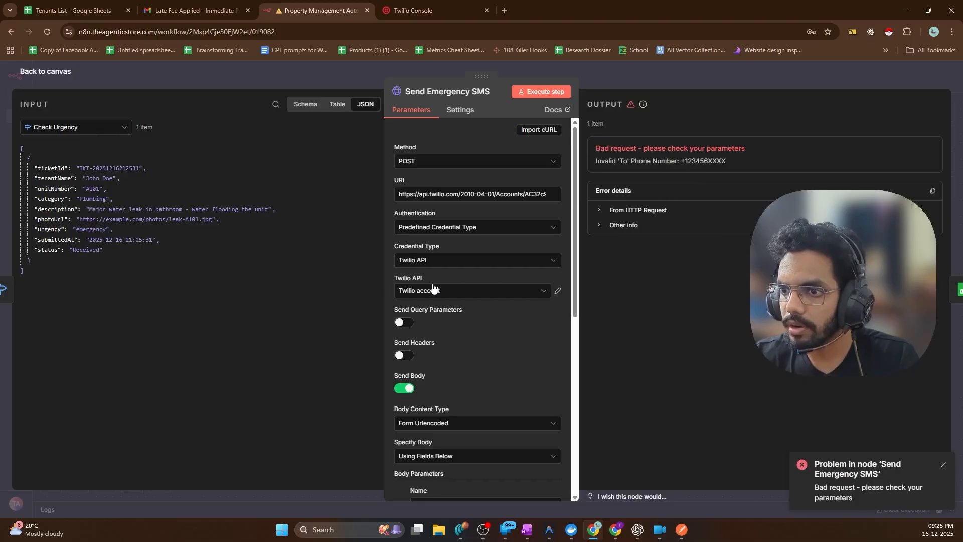
scroll(441, 194, "down", 5)
scroll(439, 234, "down", 2)
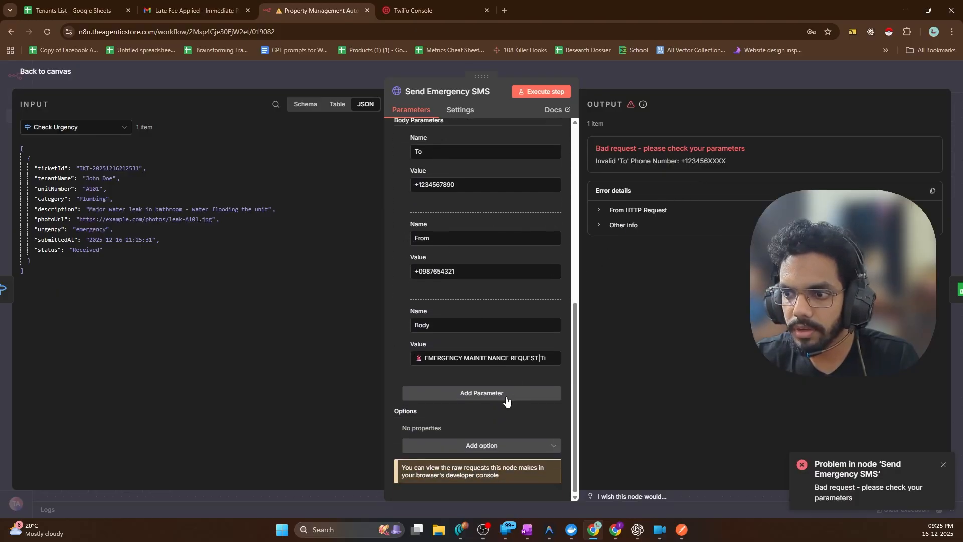
double_click(438, 272)
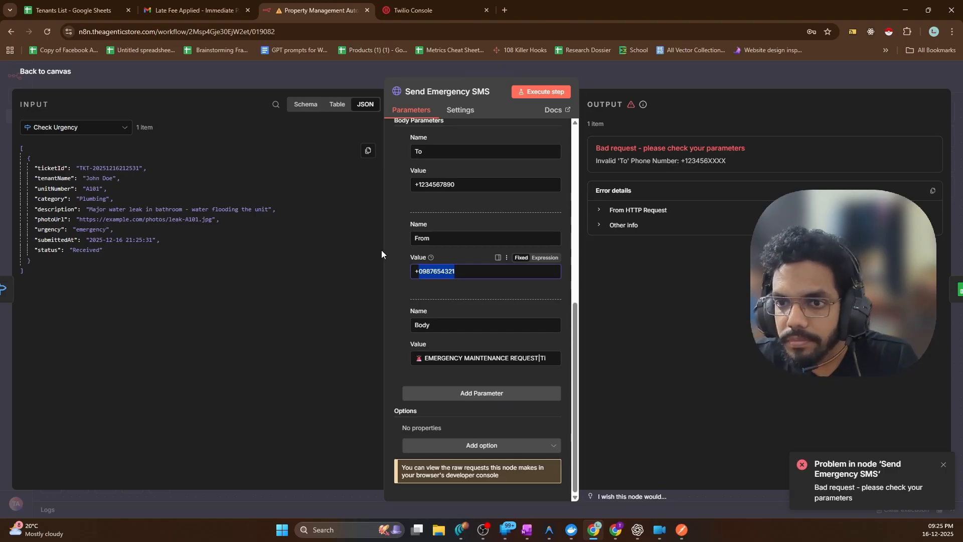
left_click(400, 324)
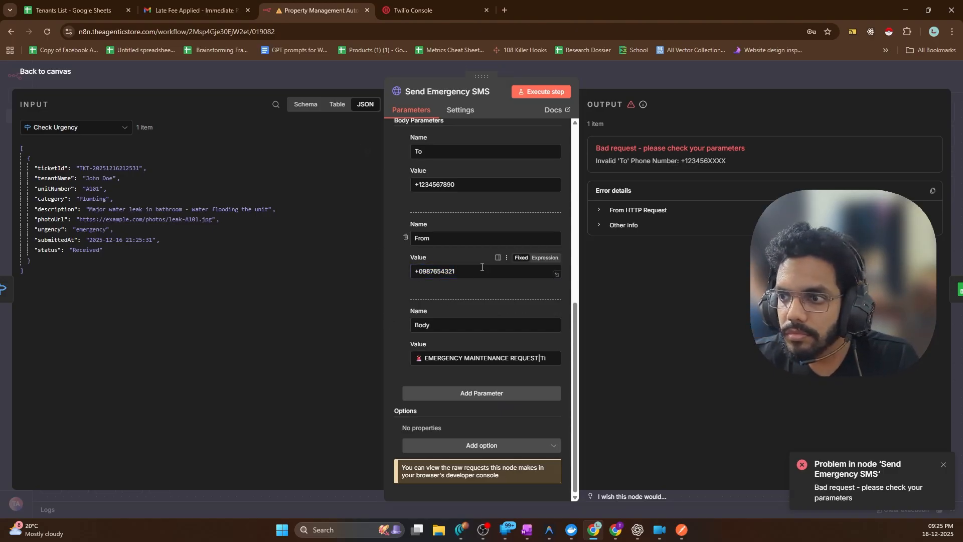
scroll(482, 267, "up", 3)
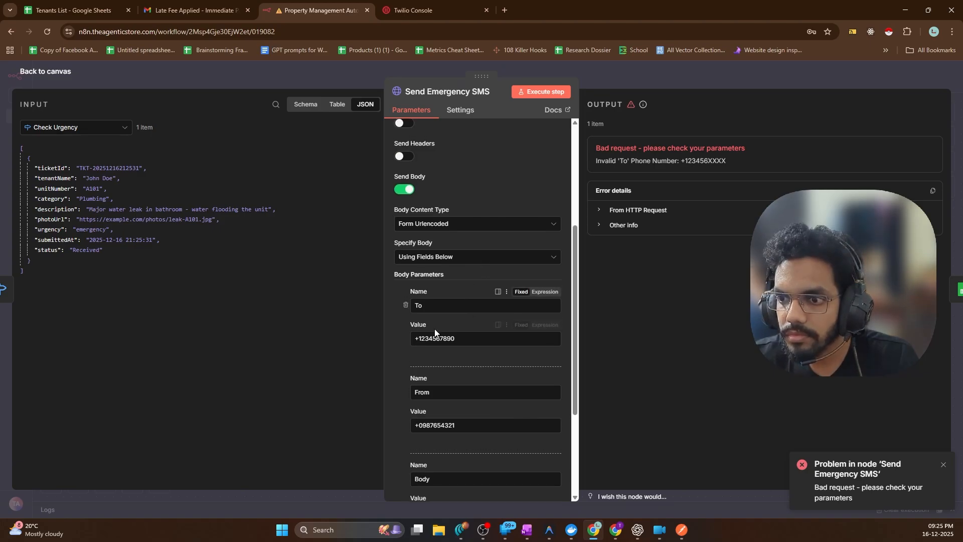
scroll(440, 427, "down", 2)
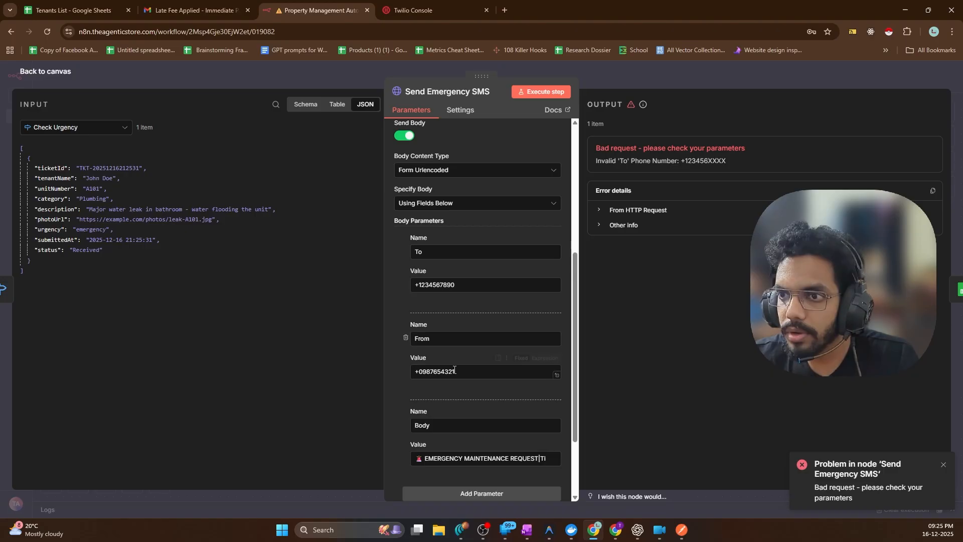
scroll(465, 356, "up", 4)
scroll(489, 285, "down", 4)
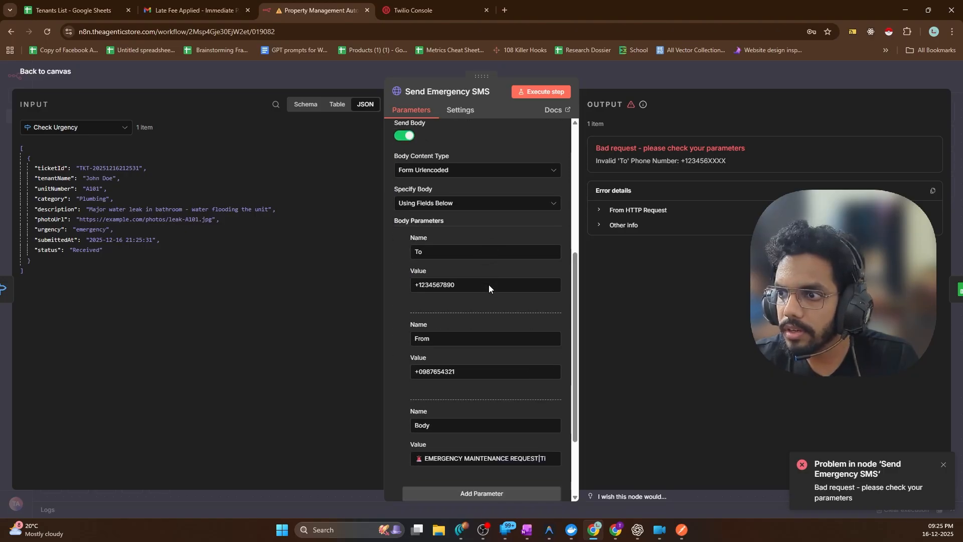
Close the node editor and reposition the view of the workflow canvas
left_click(41, 73)
scroll(628, 353, "down", 2)
scroll(634, 329, "down", 1)
scroll(650, 339, "left", 3)
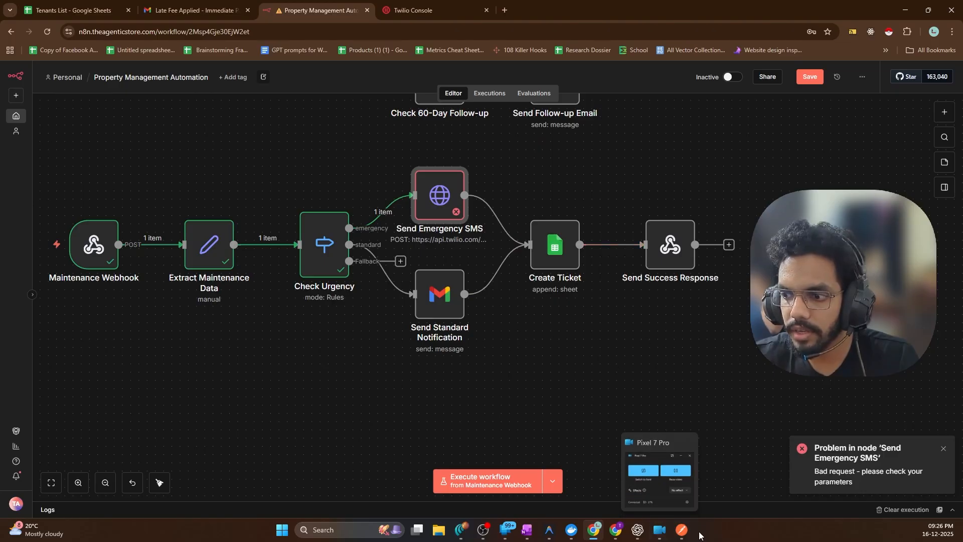
In Postman, set urgency to standard and replace the body with the unit B205 HVAC example payload
left_click(681, 529)
double_click(136, 197)
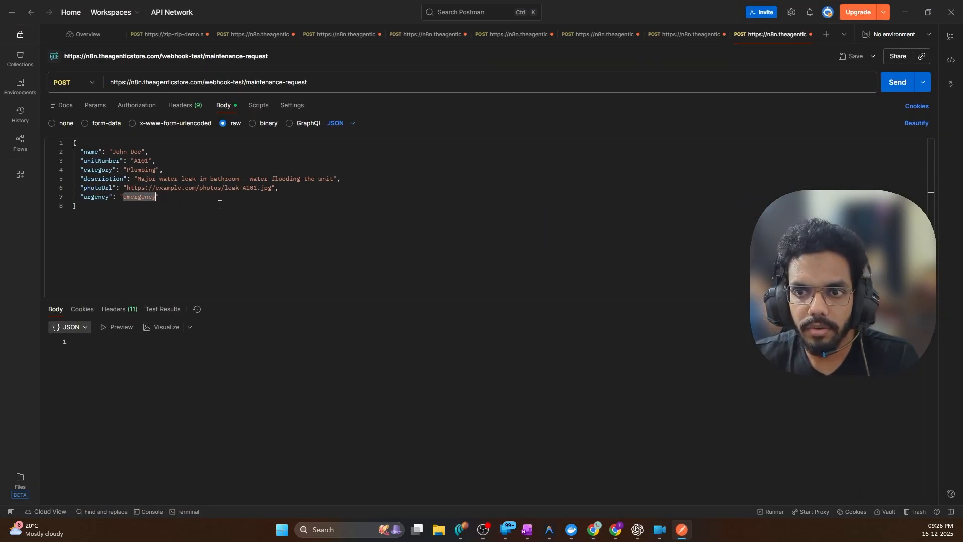
type("standard")
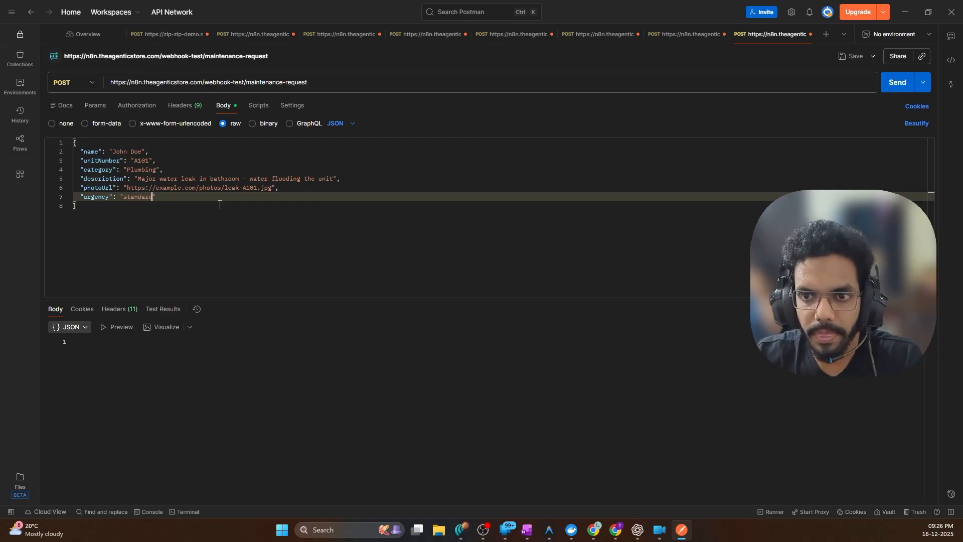
key("Down")
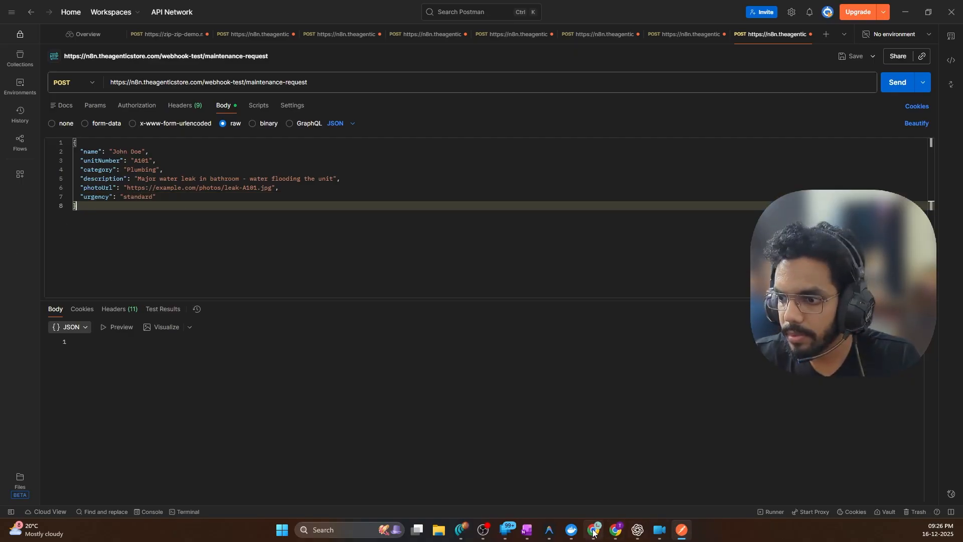
left_click(549, 530)
scroll(759, 370, "down", 4)
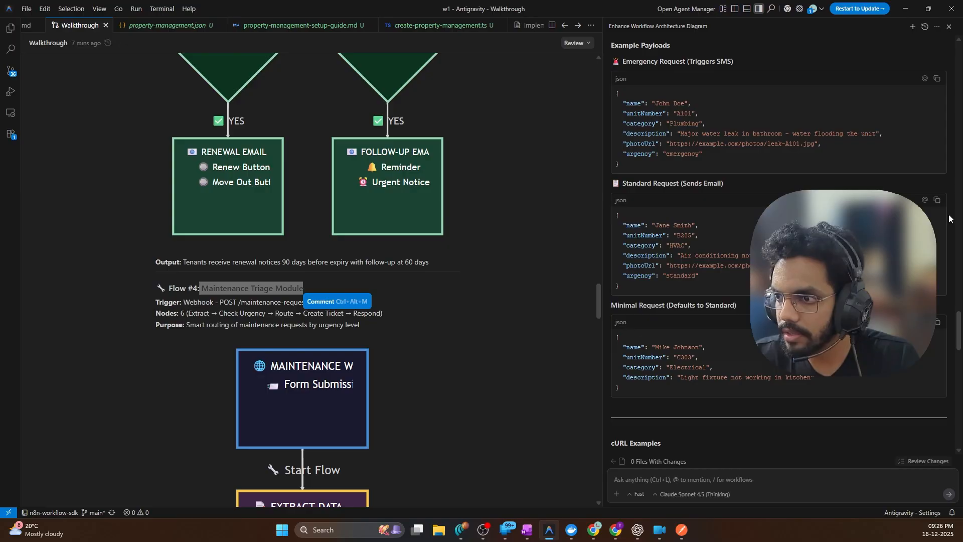
left_click(905, 8)
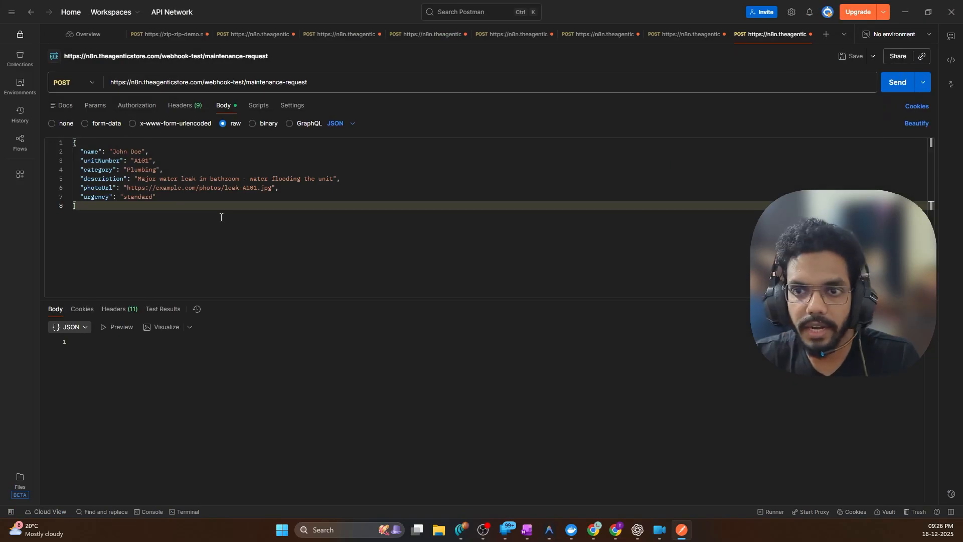
key("ctrl+a")
type("{   \"name\": \"Jane Smith\",   \"unitNumber\": \"B205\",   \"category\": \"HVAC\",   \"description\": \"Air conditioning not cooling properly\",   \"photoUrl\": \"https://example.com/photos/ac-B205.jpg\",   \"urgency\": \"standard\" }")
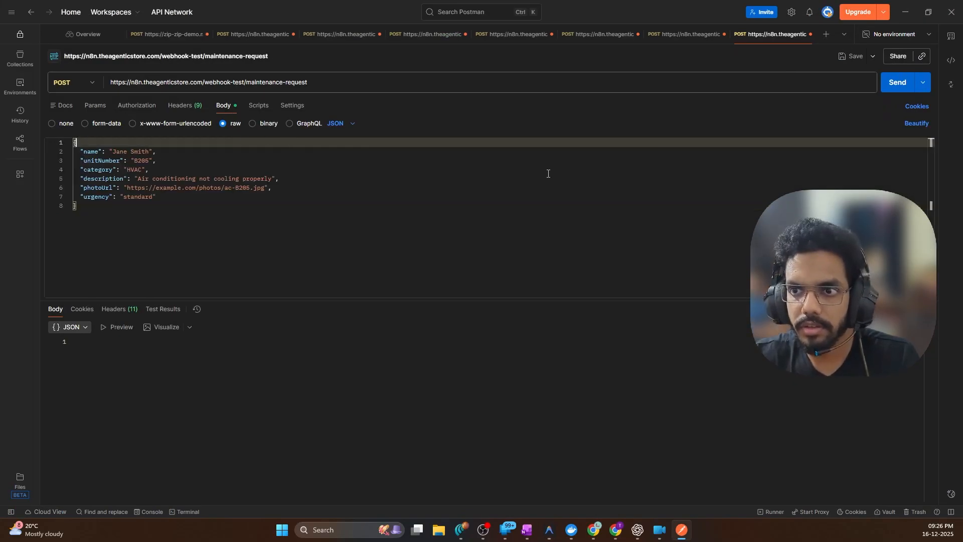
Start the n8n test webhook listening and send the standard HVAC request from Postman
left_click(591, 524)
left_click(589, 519)
left_click(589, 481)
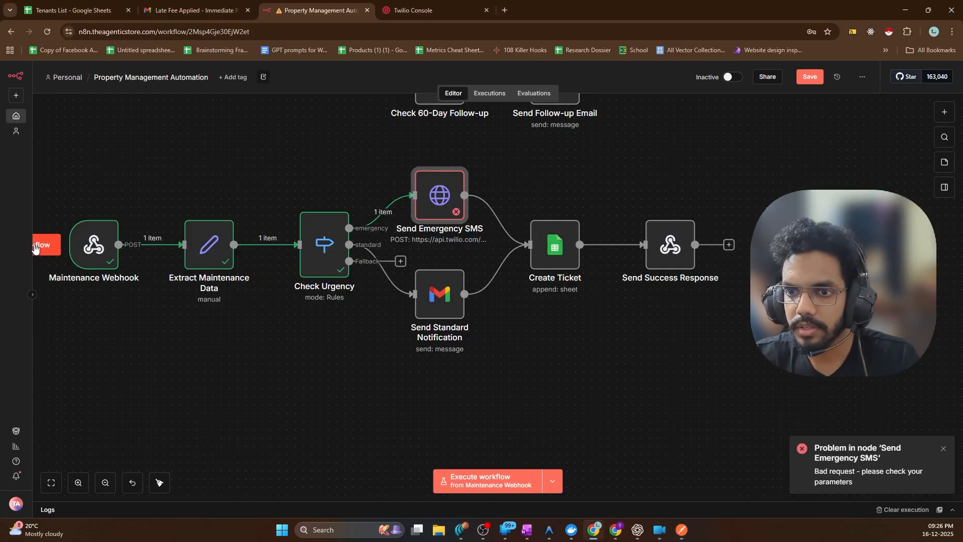
left_click(682, 530)
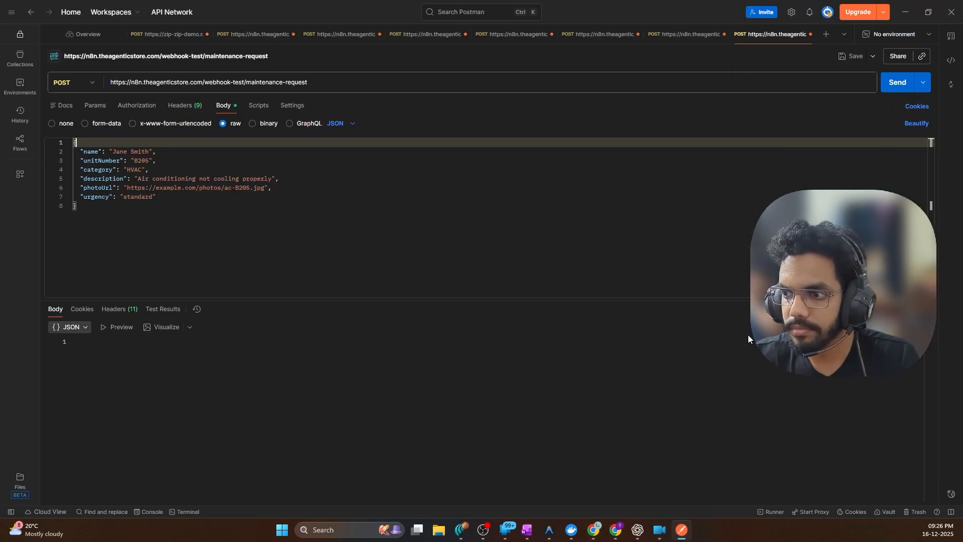
left_click(906, 83)
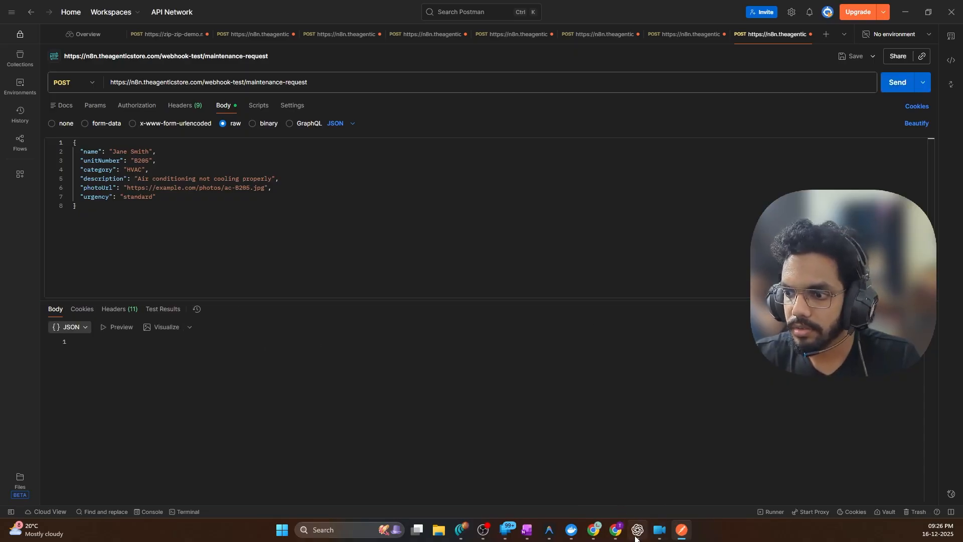
left_click(592, 533)
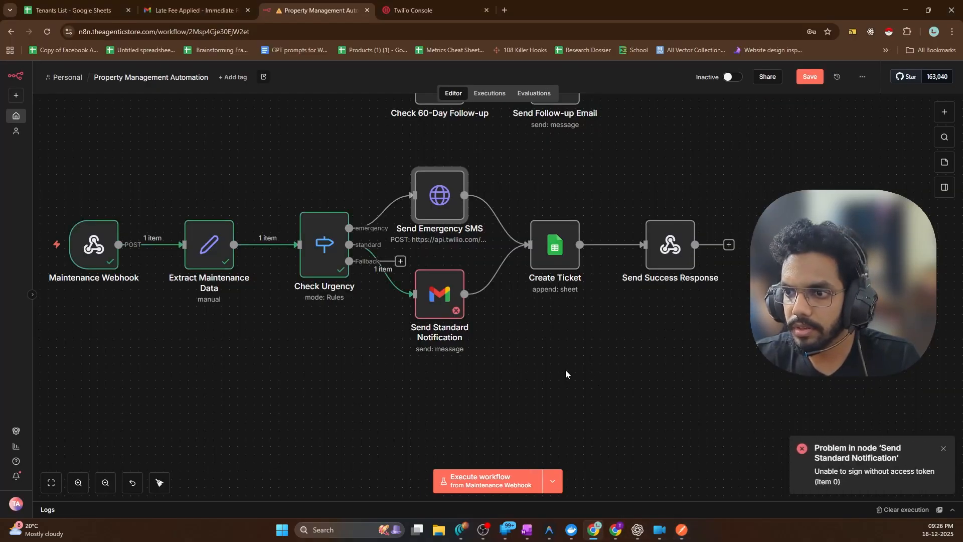
Set Send Standard Notification's credential to Gmail account 3 and execute the step successfully
double_click(426, 286)
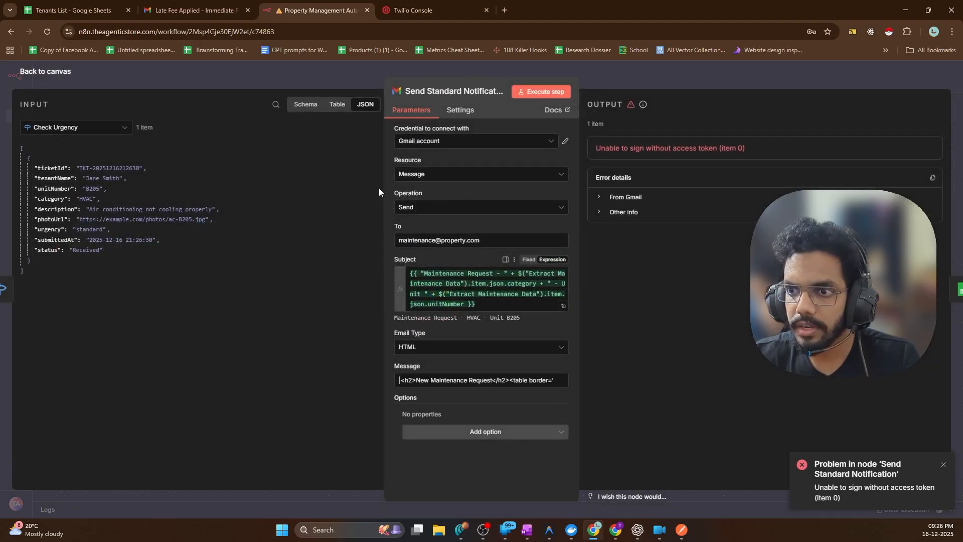
left_click(427, 142)
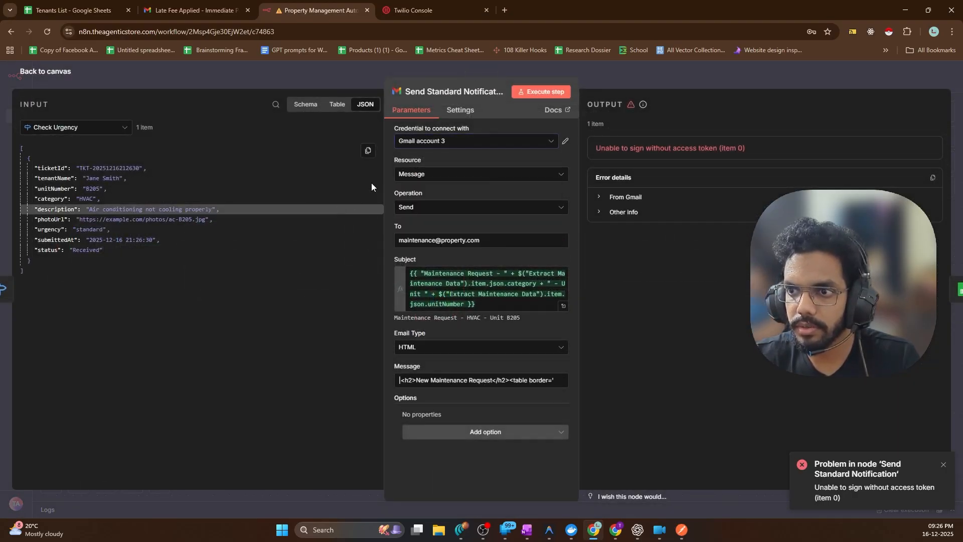
left_click(541, 92)
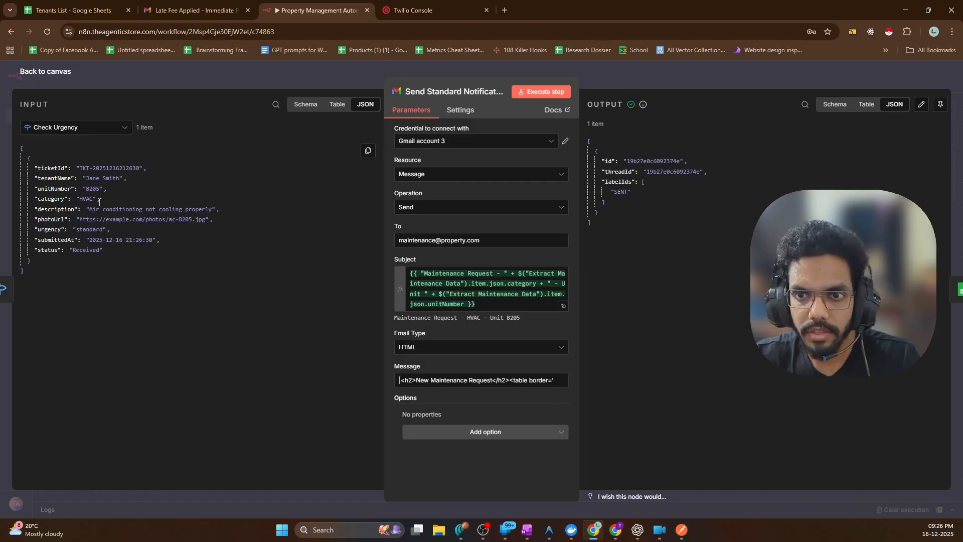
left_click(42, 73)
Rerun the workflow and inspect Create Ticket's 'Sheet with ID Tickets not found' error details
double_click(556, 255)
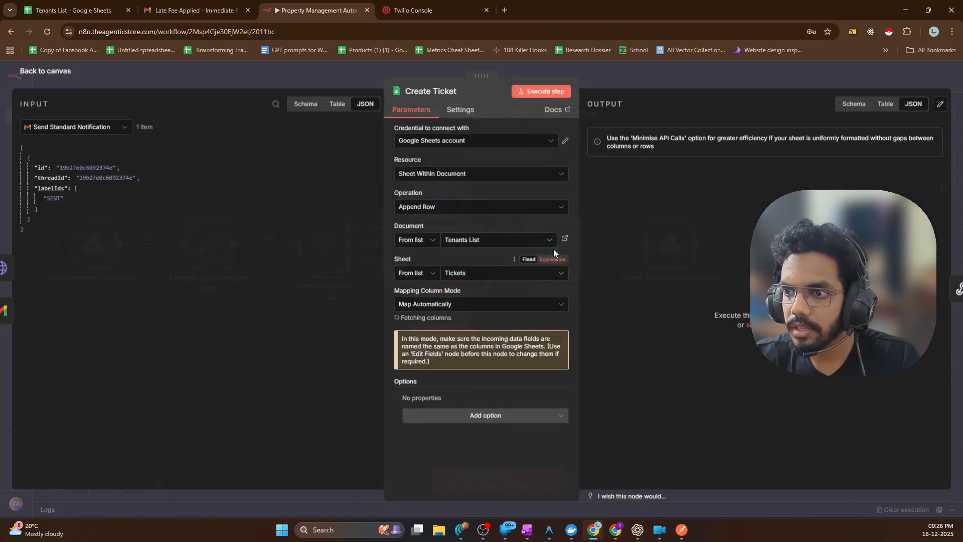
key("Escape")
key("ctrl+Return")
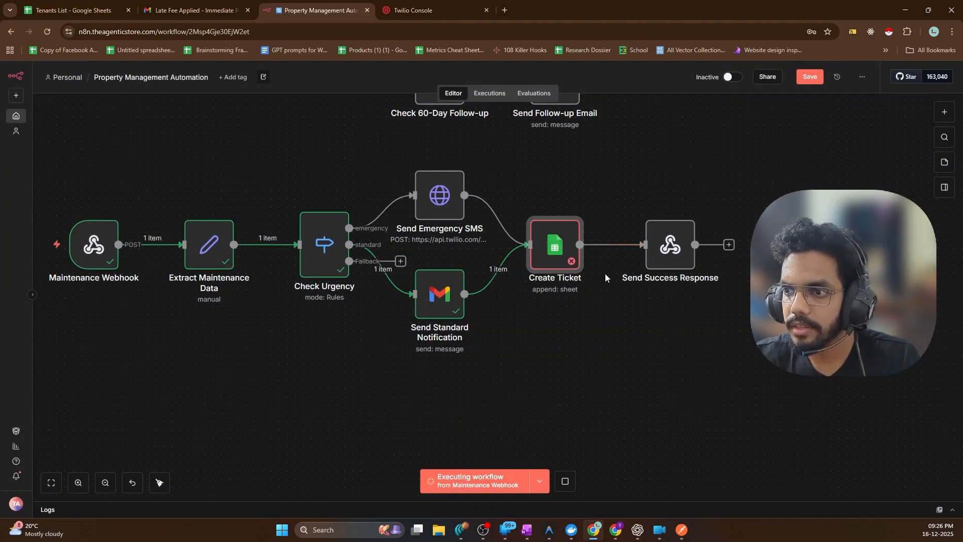
double_click(562, 257)
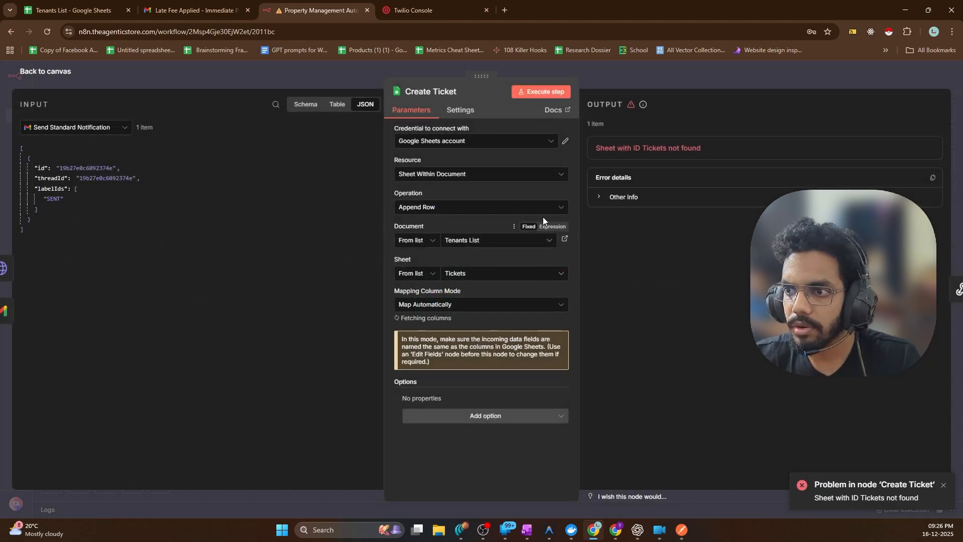
left_click(634, 197)
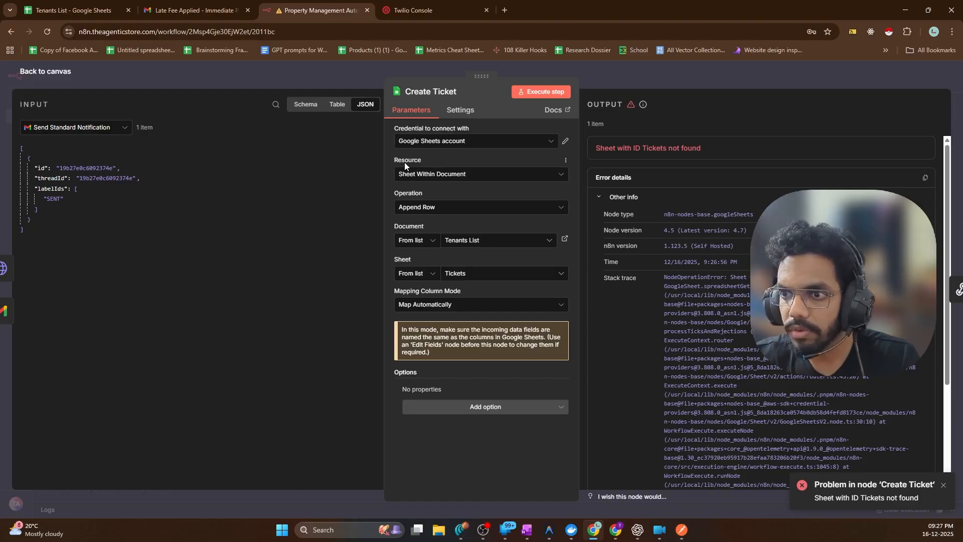
Confirm Create Ticket uses Append Row on the Tickets sheet, then view the Tenants List spreadsheet
left_click(403, 211)
scroll(433, 274, "down", 3)
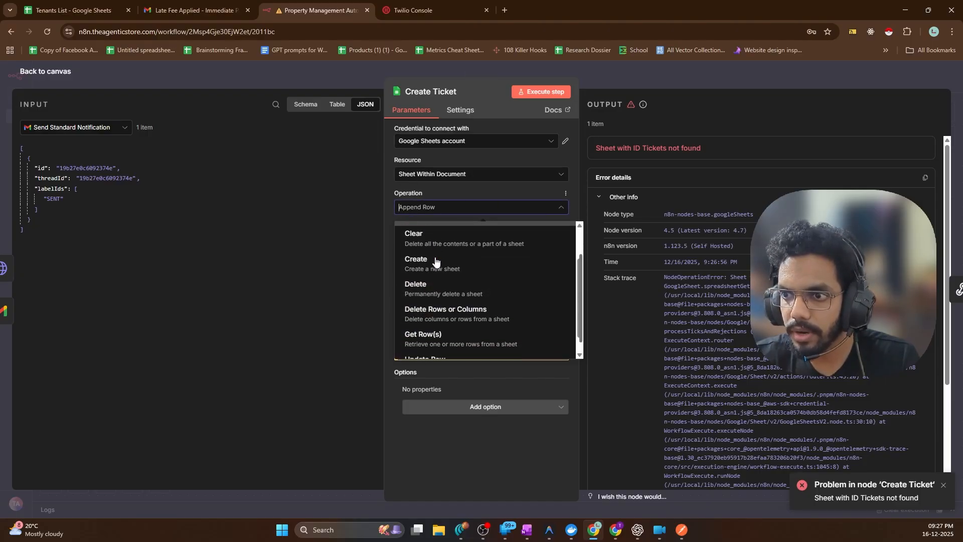
scroll(436, 262, "up", 3)
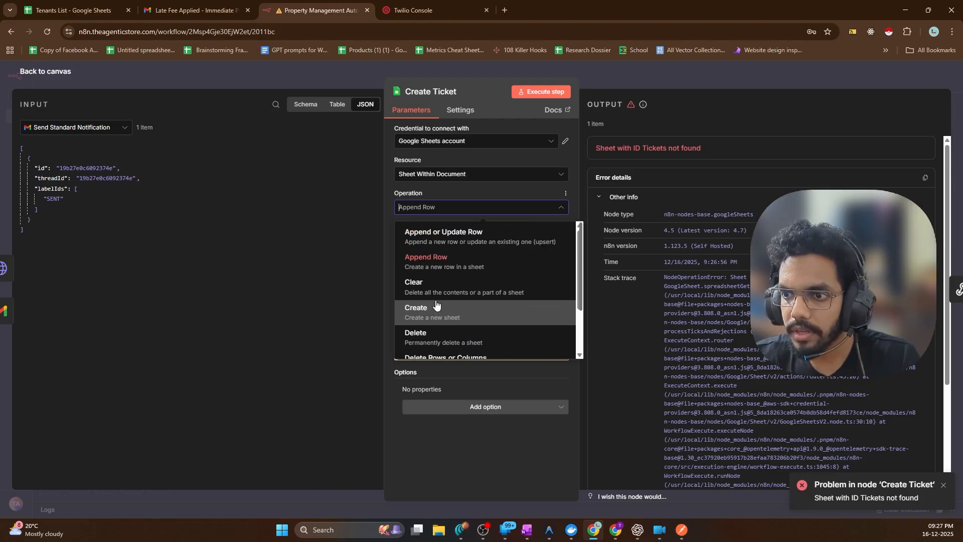
left_click(435, 261)
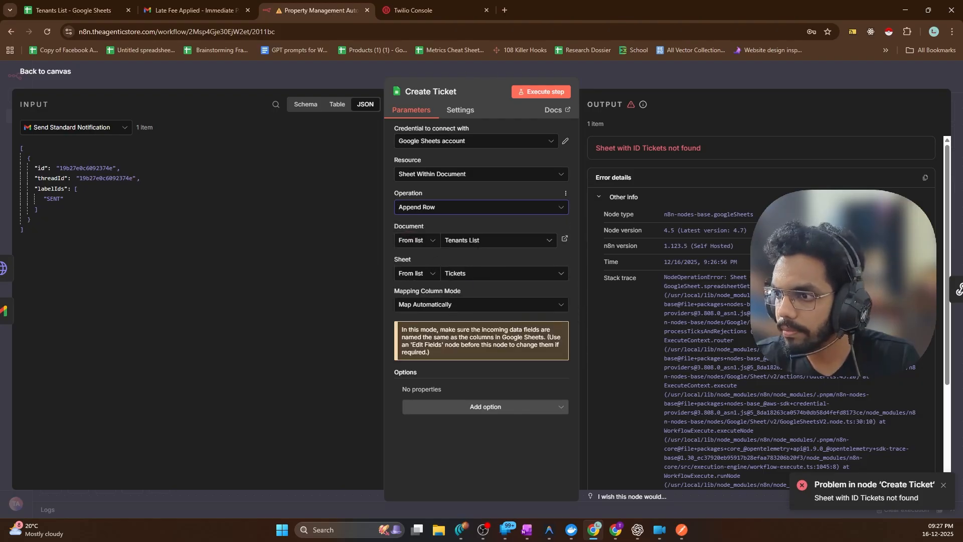
left_click(458, 273)
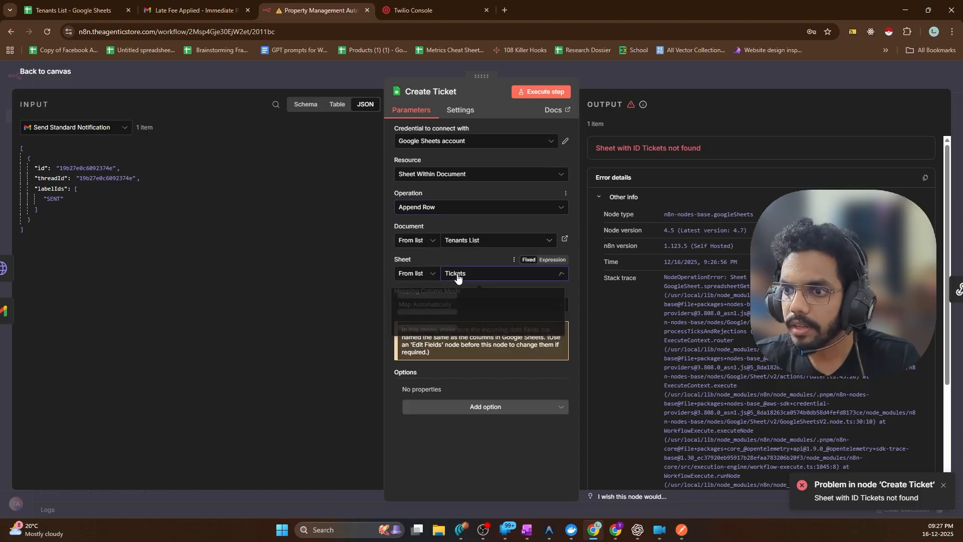
left_click(458, 275)
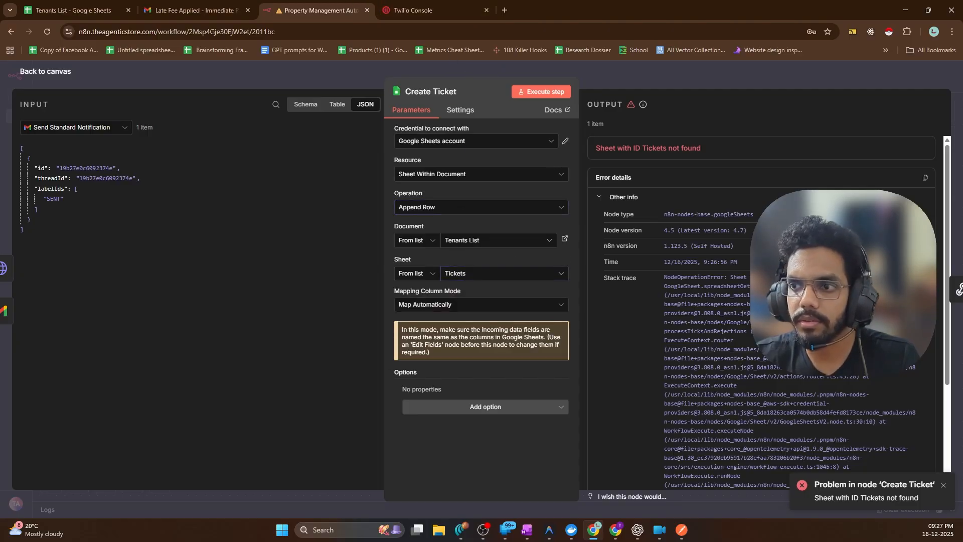
left_click(621, 531)
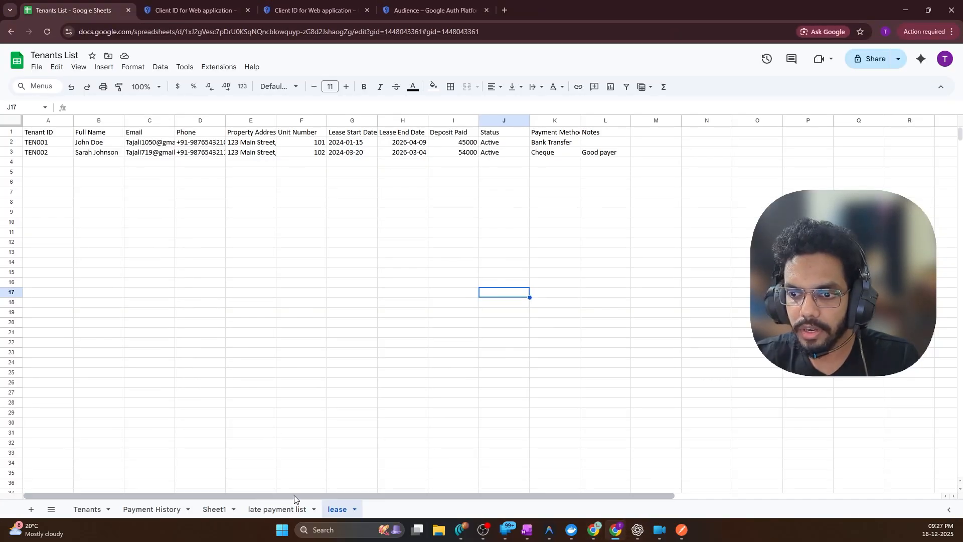
Add a new sheet named 'Tickets' to Tenants List, then rerun Create Ticket in n8n
left_click(29, 509)
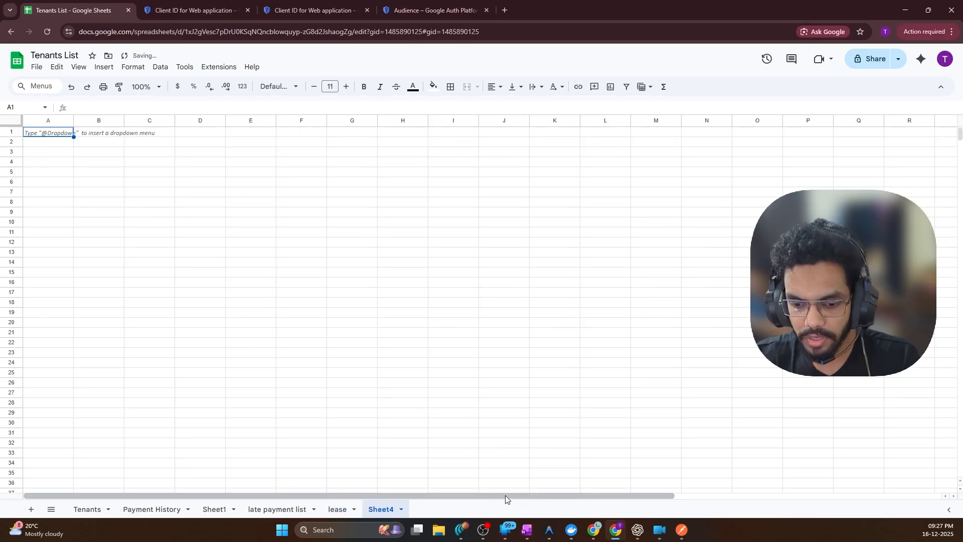
double_click(386, 508)
type("Tickets")
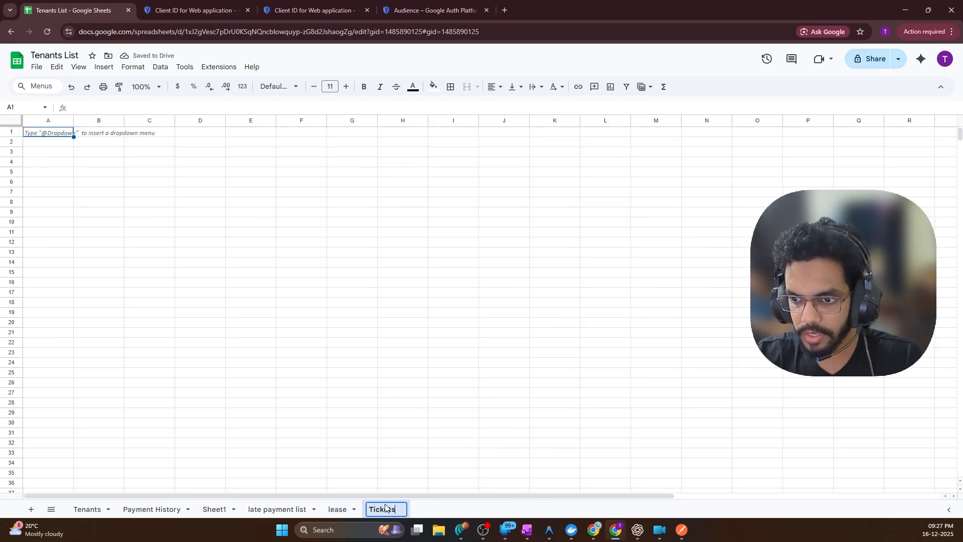
left_click(450, 376)
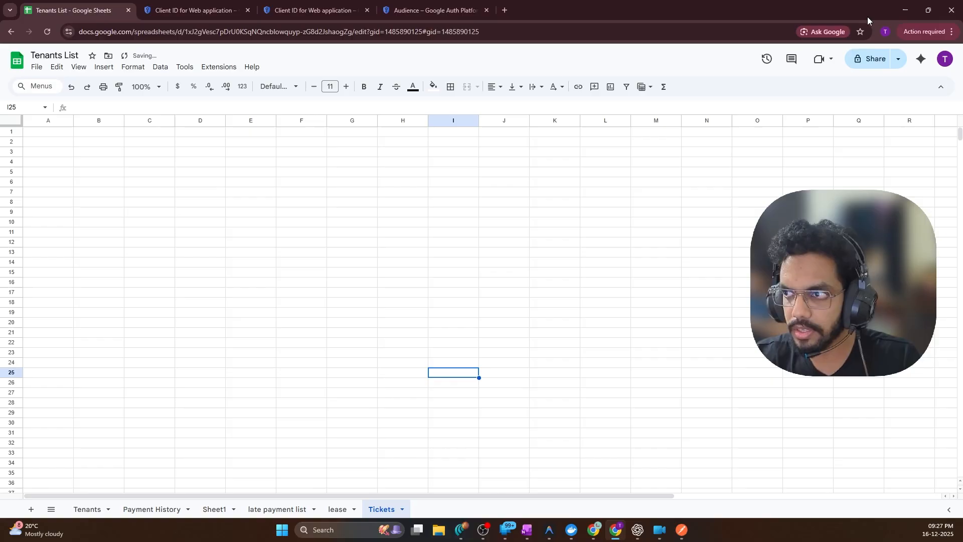
left_click(905, 10)
left_click(542, 92)
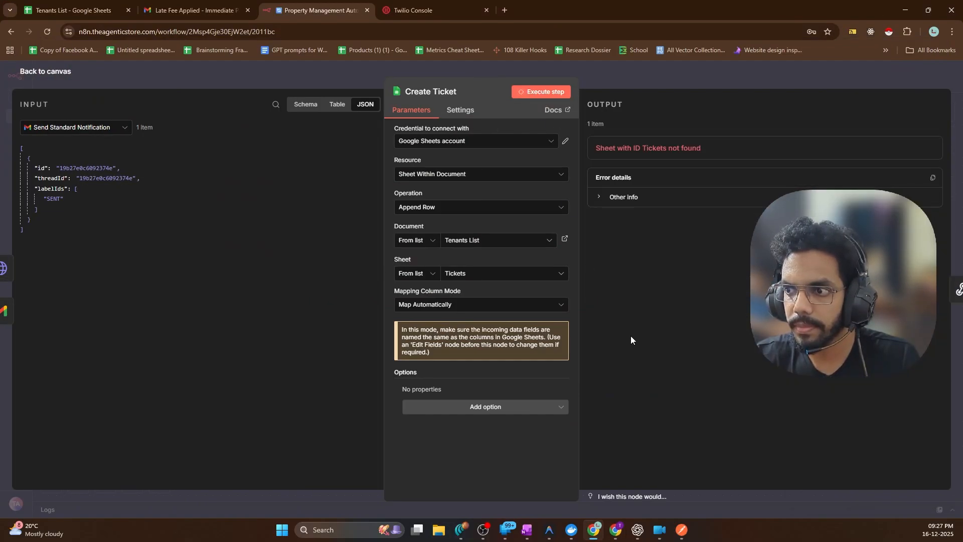
Review Create Ticket's error details and check the Tickets tab in the Tenants List spreadsheet
left_click(608, 200)
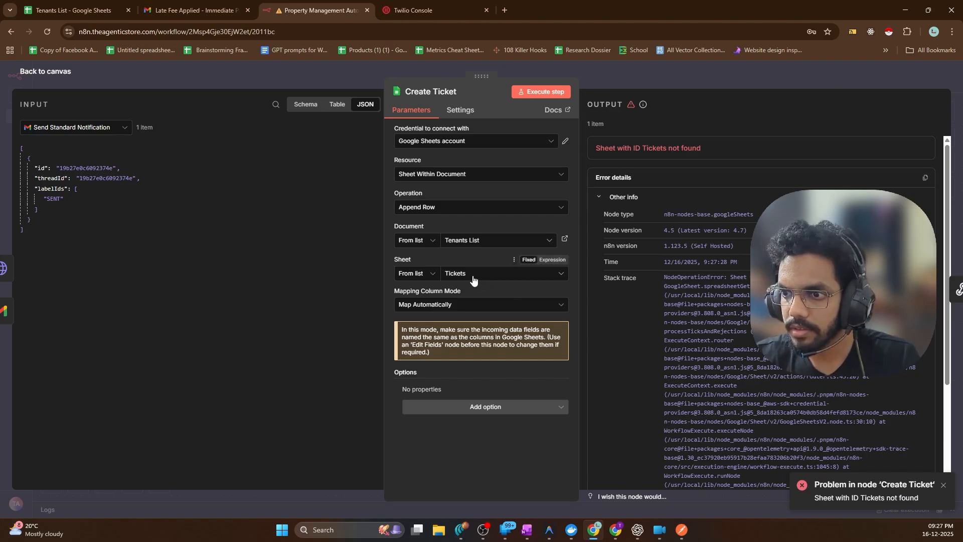
left_click(616, 529)
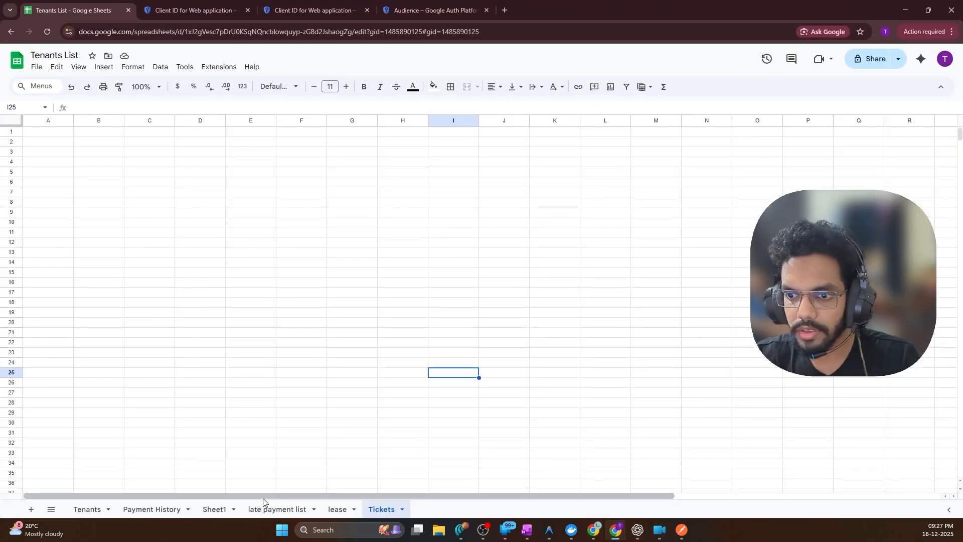
left_click(235, 254)
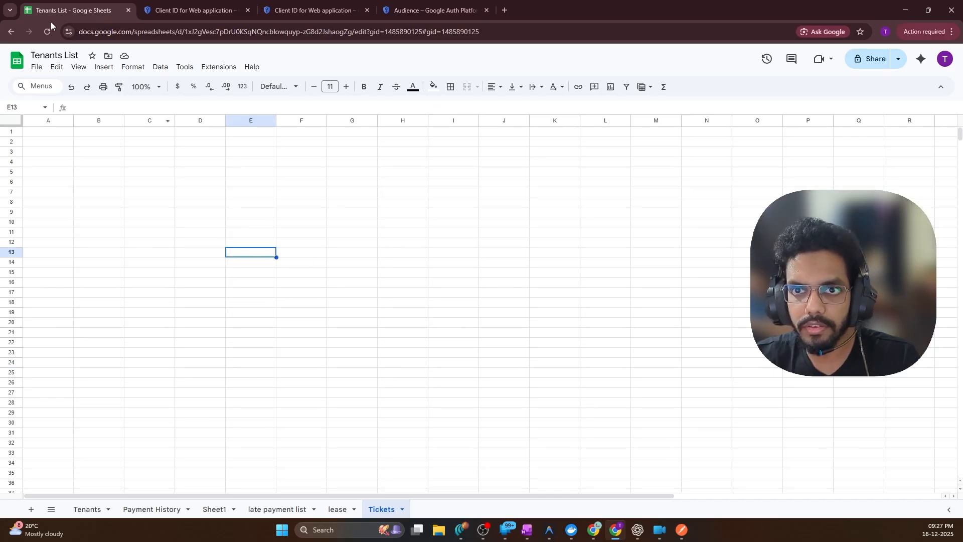
left_click(906, 10)
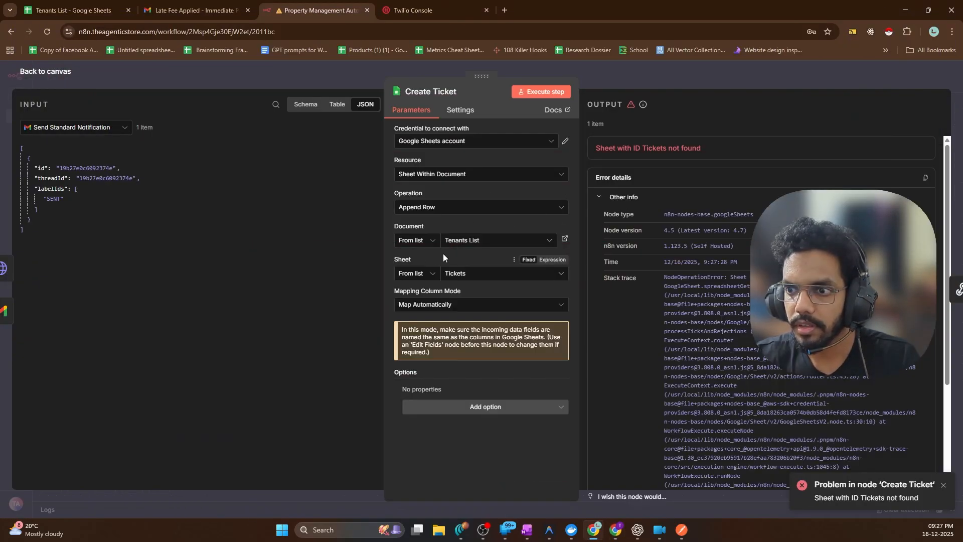
Reload Create Ticket's sheet list, select the Tickets sheet, and execute the step
left_click(454, 274)
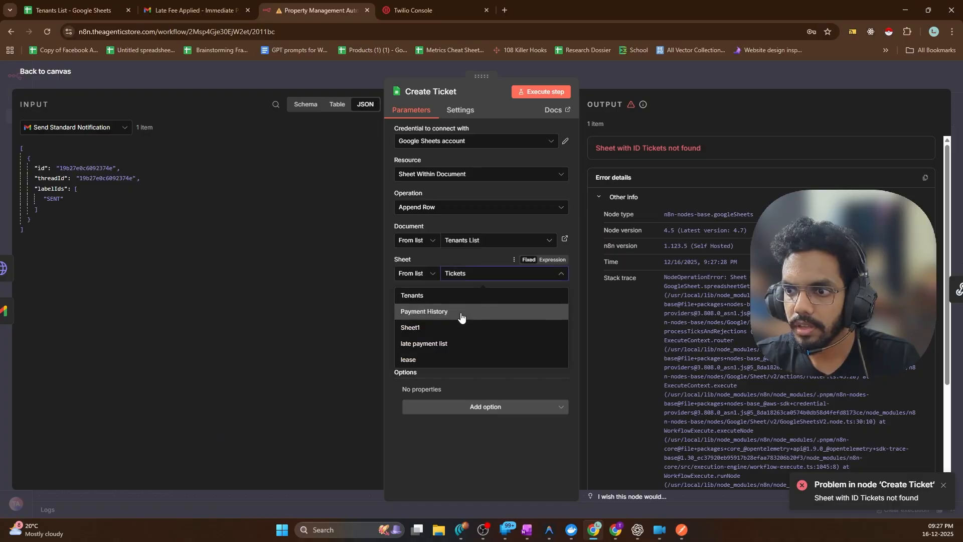
left_click(406, 345)
left_click(445, 279)
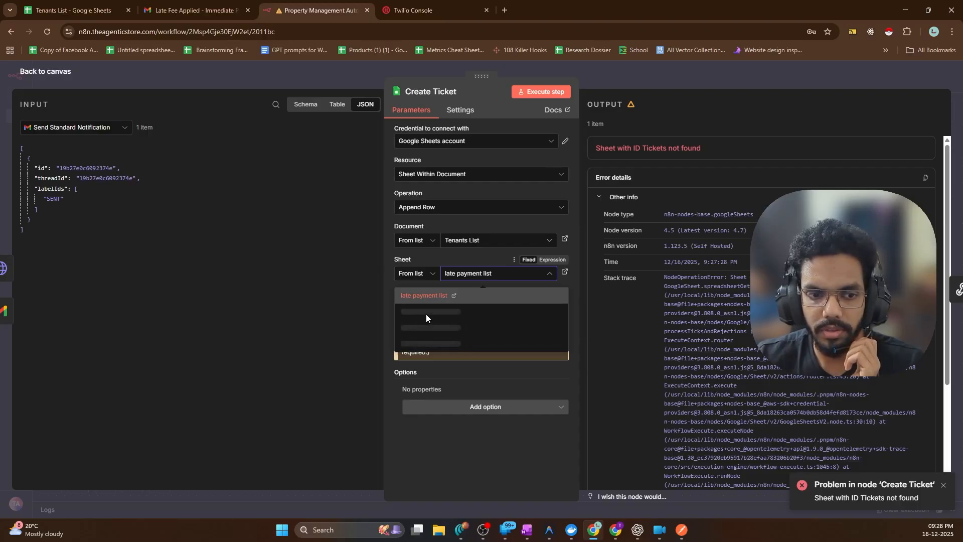
left_click(462, 374)
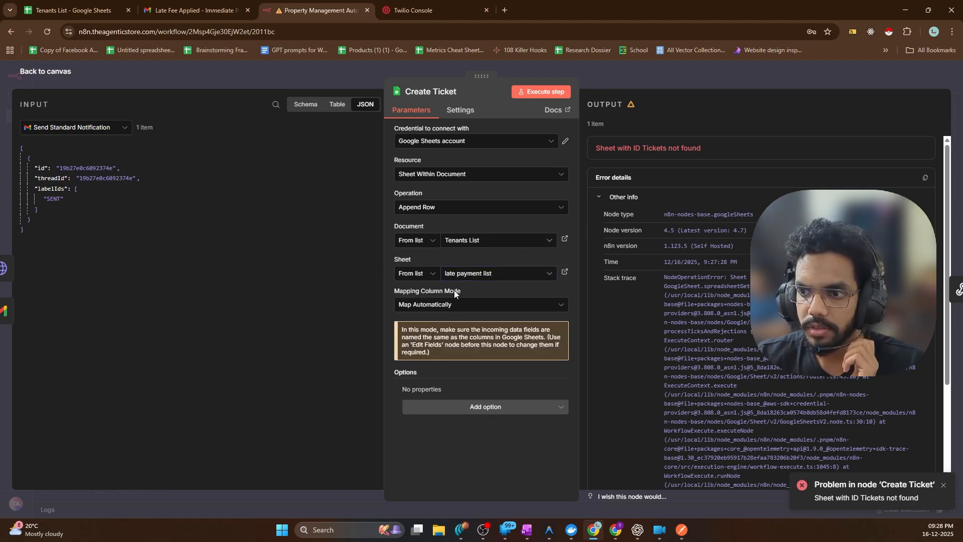
left_click(456, 274)
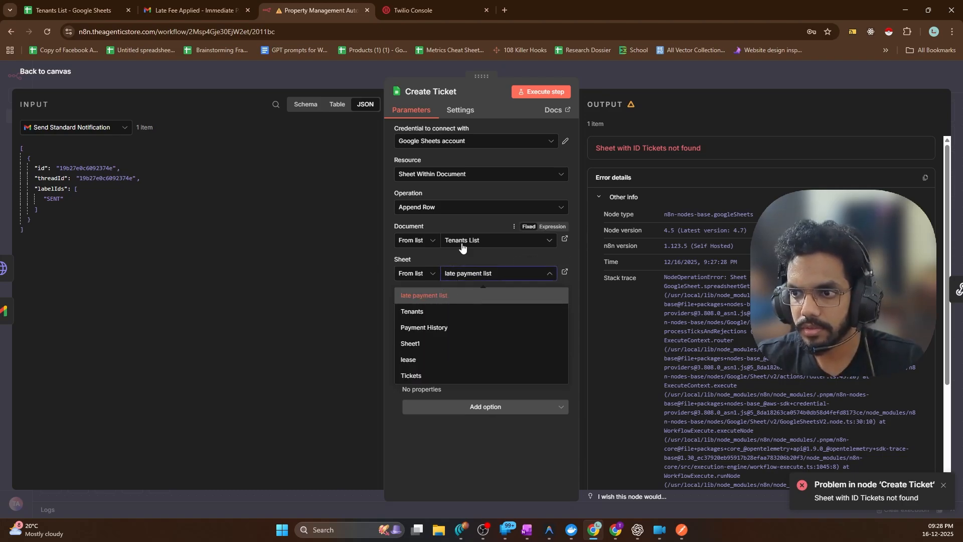
left_click(415, 375)
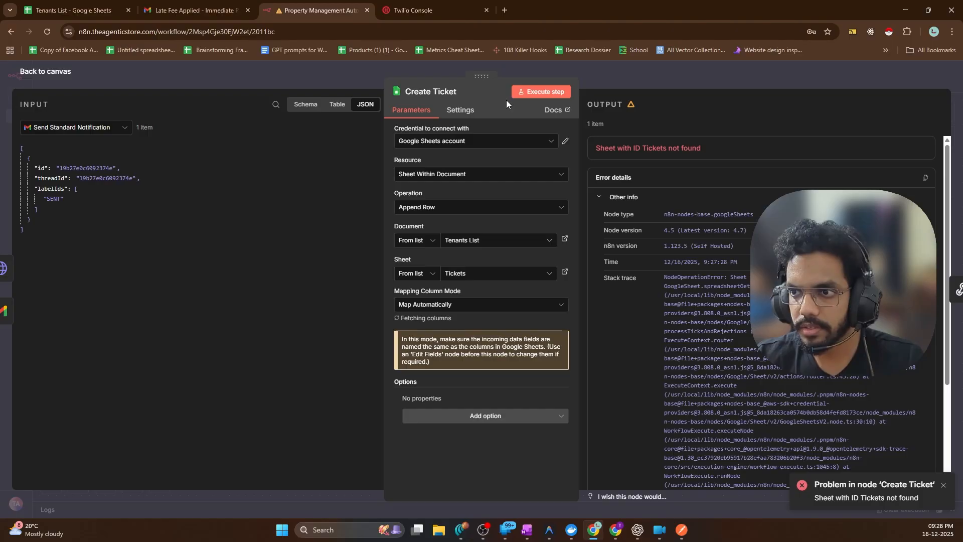
left_click(517, 92)
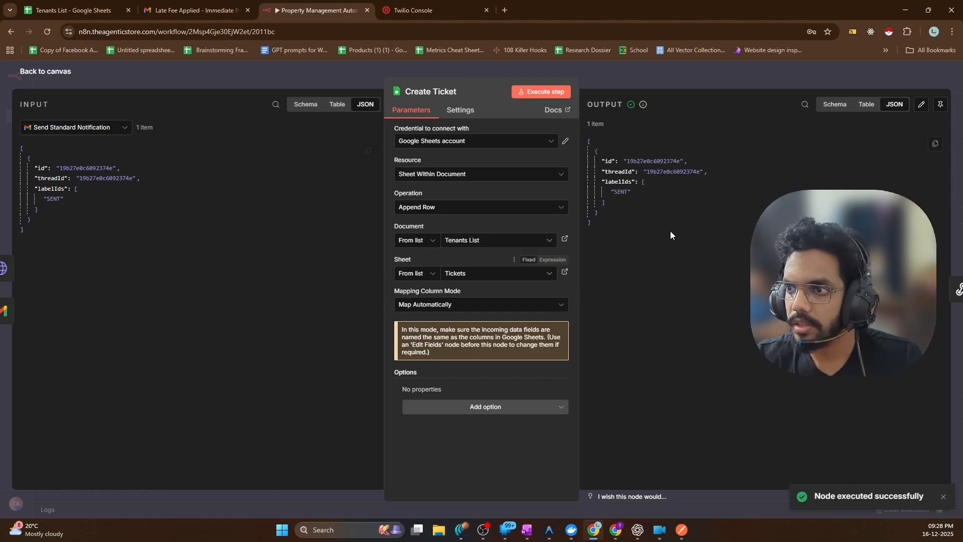
Reopen Create Ticket from the canvas and run it again to confirm it succeeds
left_click(46, 73)
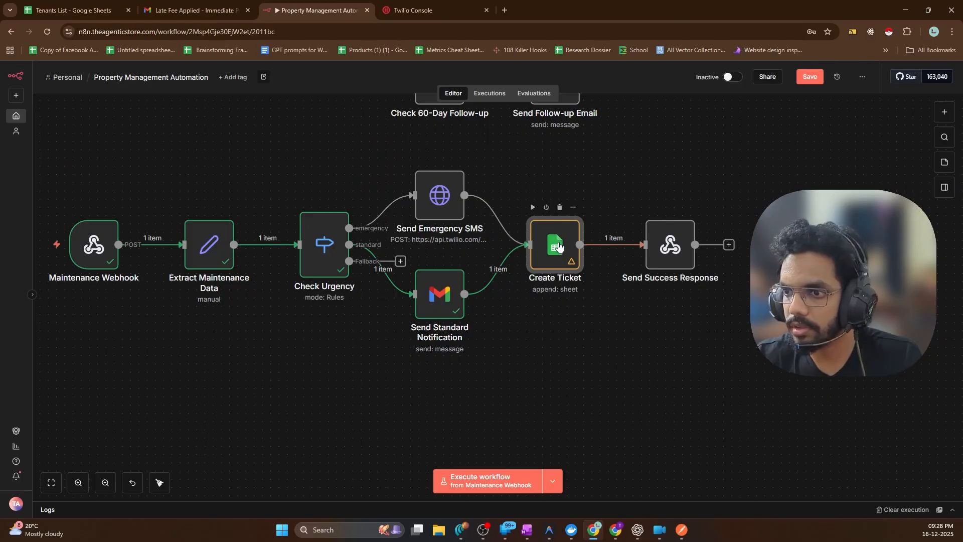
double_click(559, 246)
left_click(541, 91)
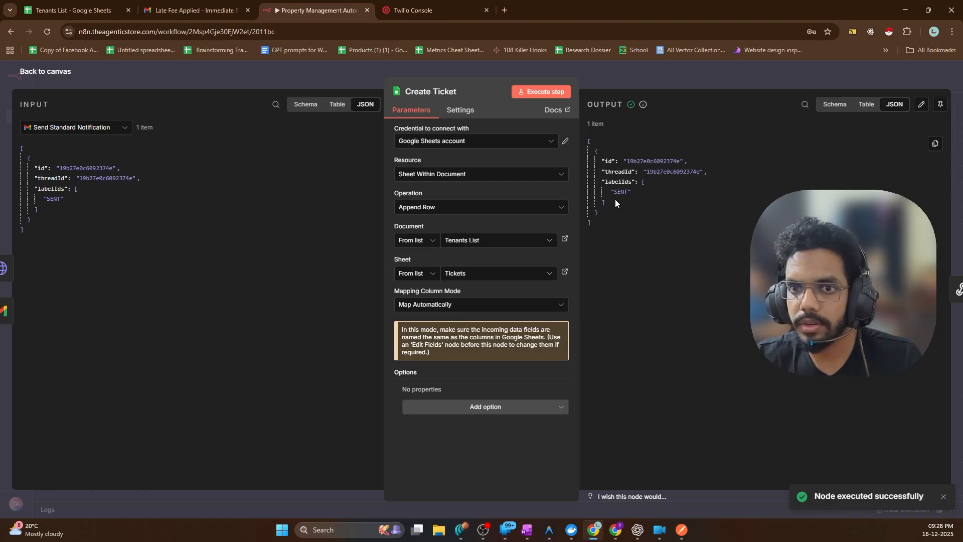
key("Escape")
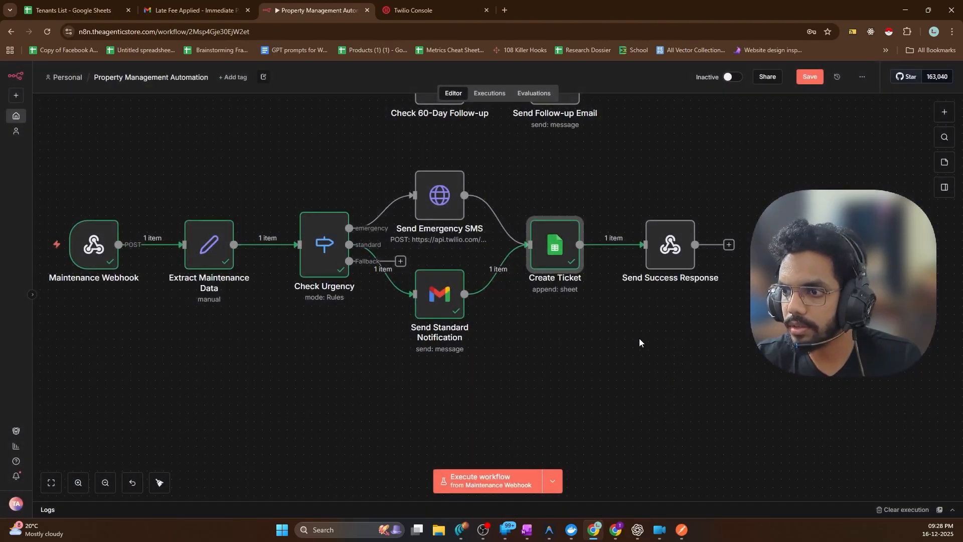
mouse_move(625, 251)
left_click(619, 533)
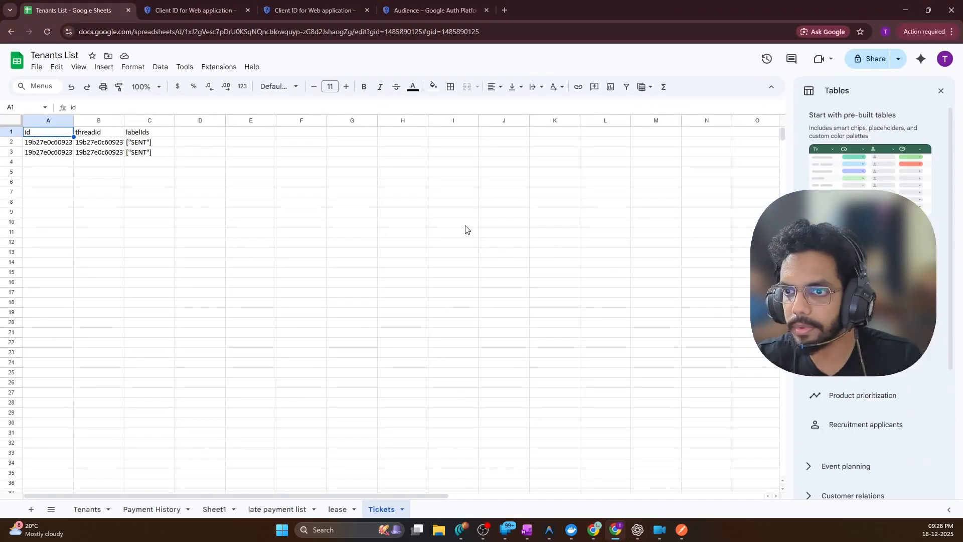
left_click(209, 170)
left_click_drag(152, 156, 43, 145)
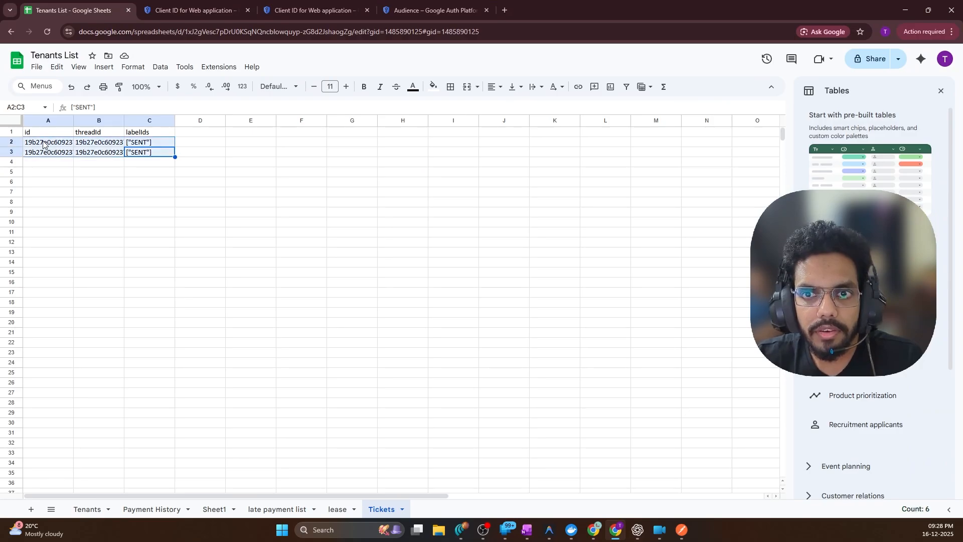
left_click(113, 184)
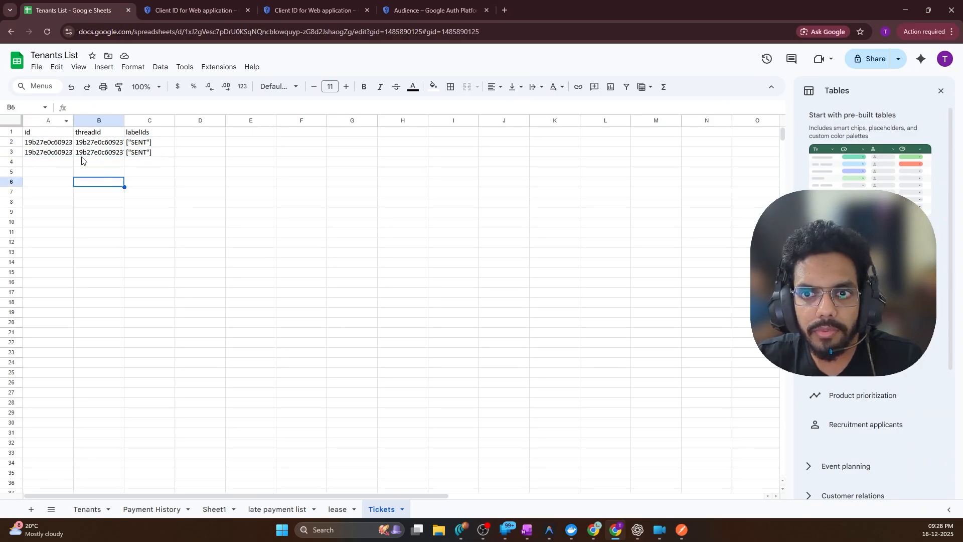
left_click(906, 10)
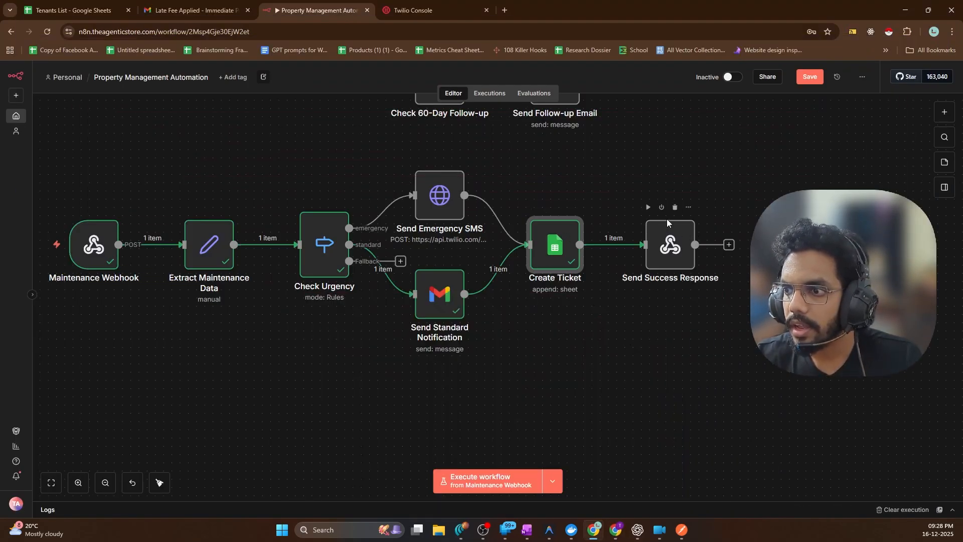
Execute the n8n workflow and send the maintenance request to it from Postman
left_click(681, 529)
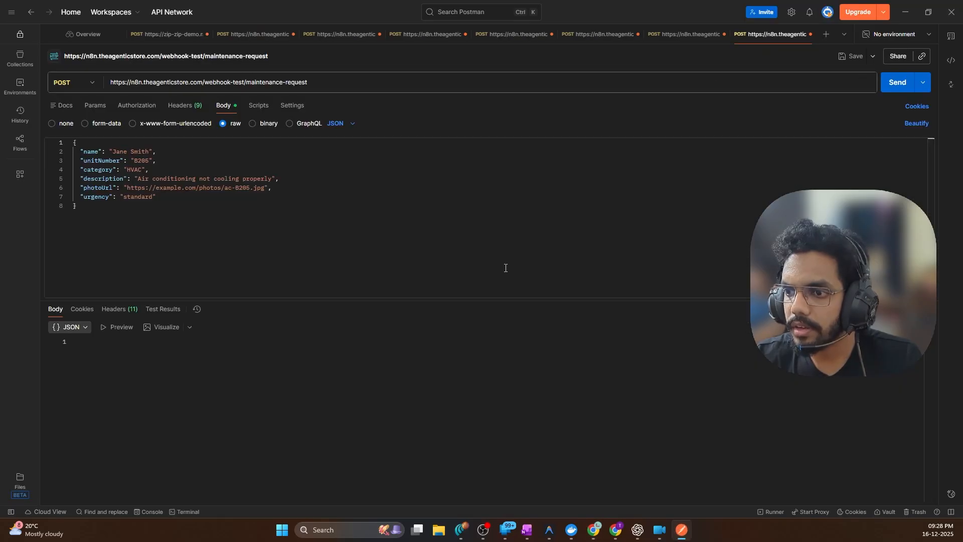
left_click(913, 9)
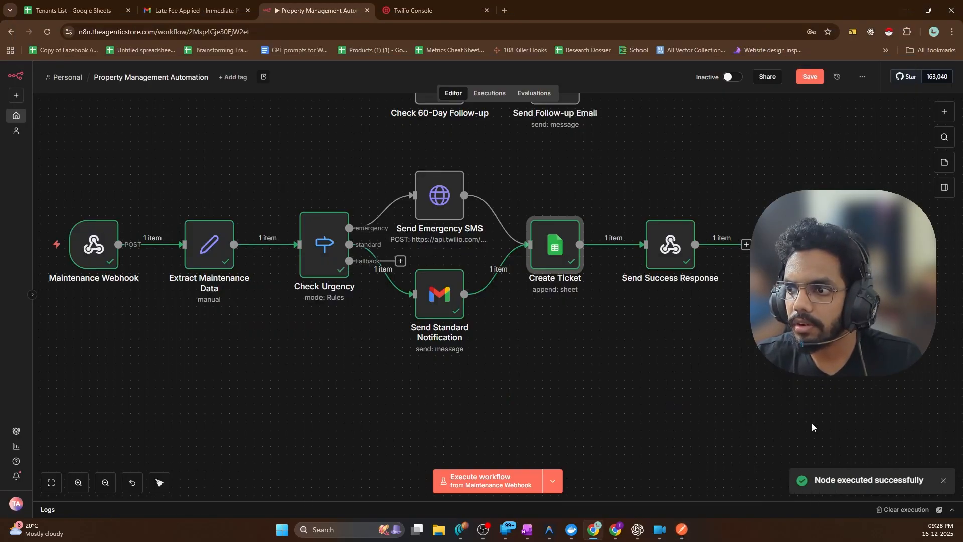
key("ctrl+Return")
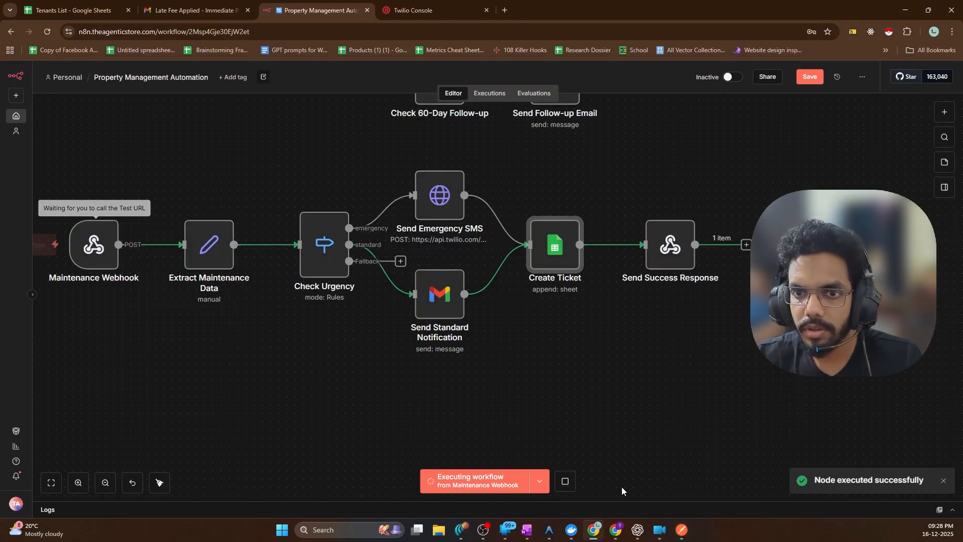
left_click(682, 529)
left_click(905, 83)
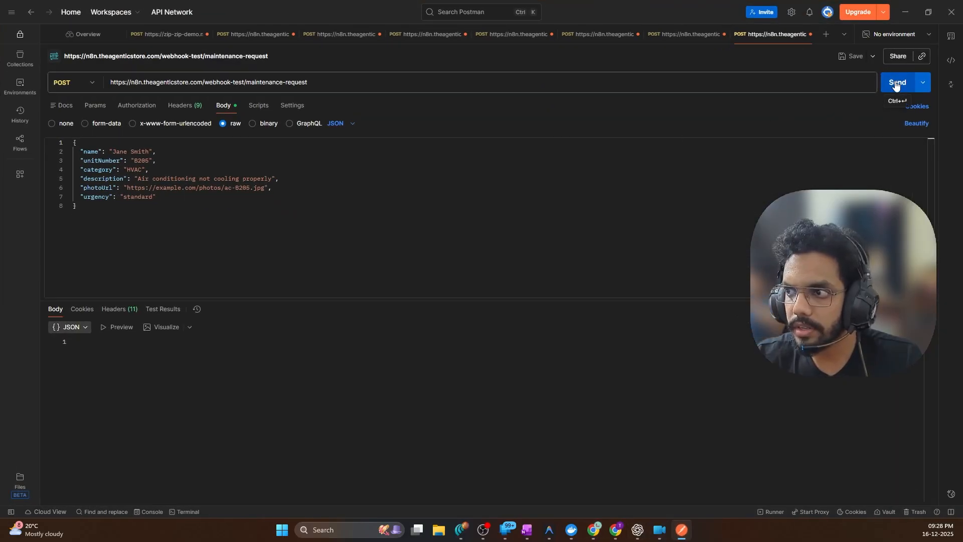
left_click(908, 4)
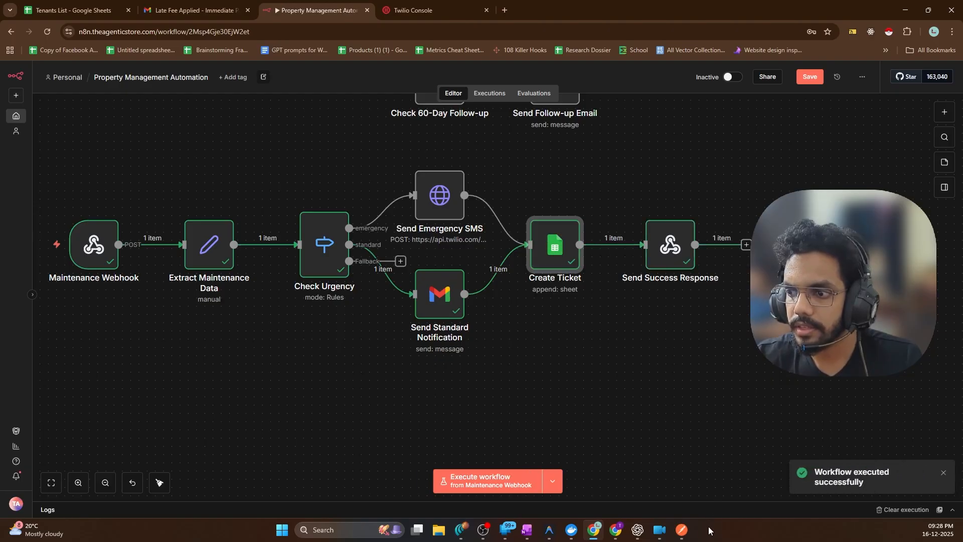
Review the Postman response showing the success message, success true and the returned ticket ID
left_click(685, 532)
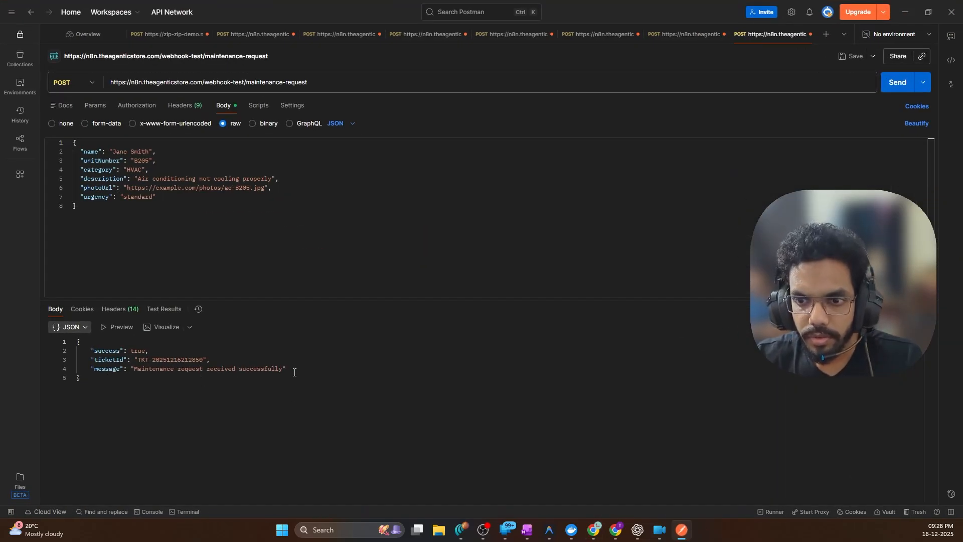
left_click_drag(133, 371, 282, 369)
left_click_drag(135, 361, 206, 360)
double_click(133, 351)
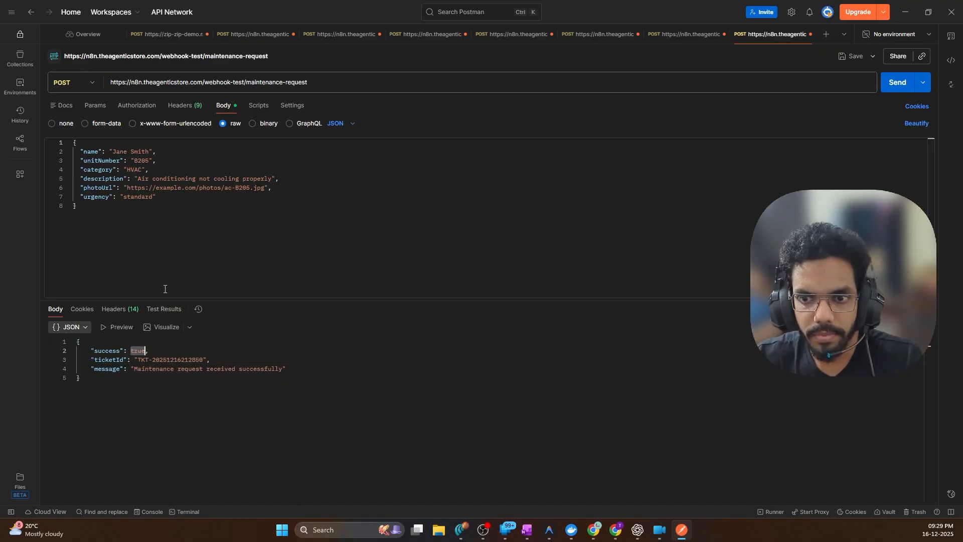
left_click(157, 250)
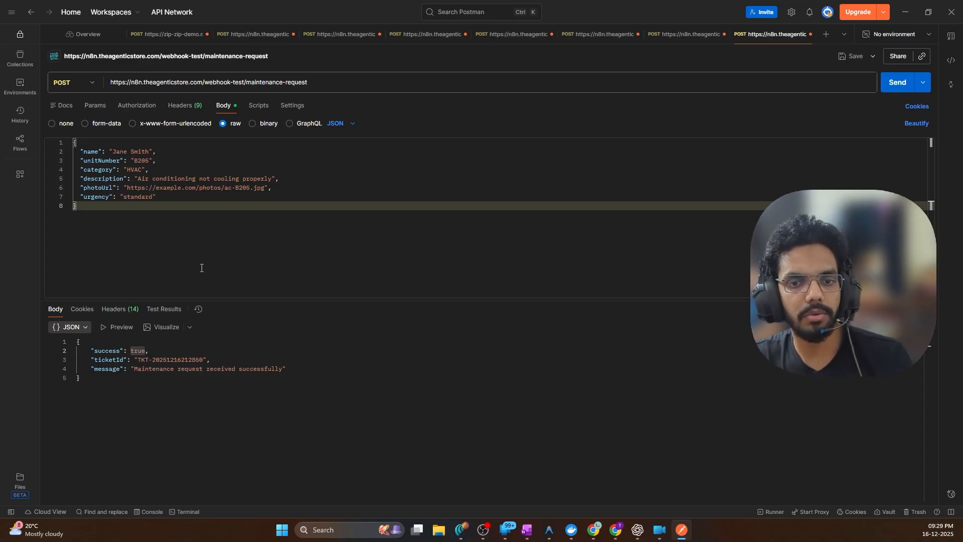
left_click(905, 12)
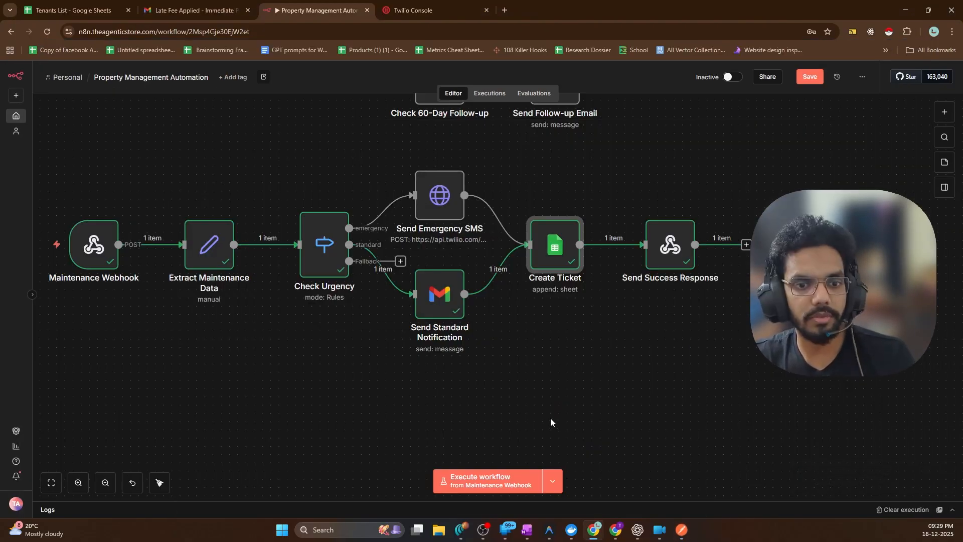